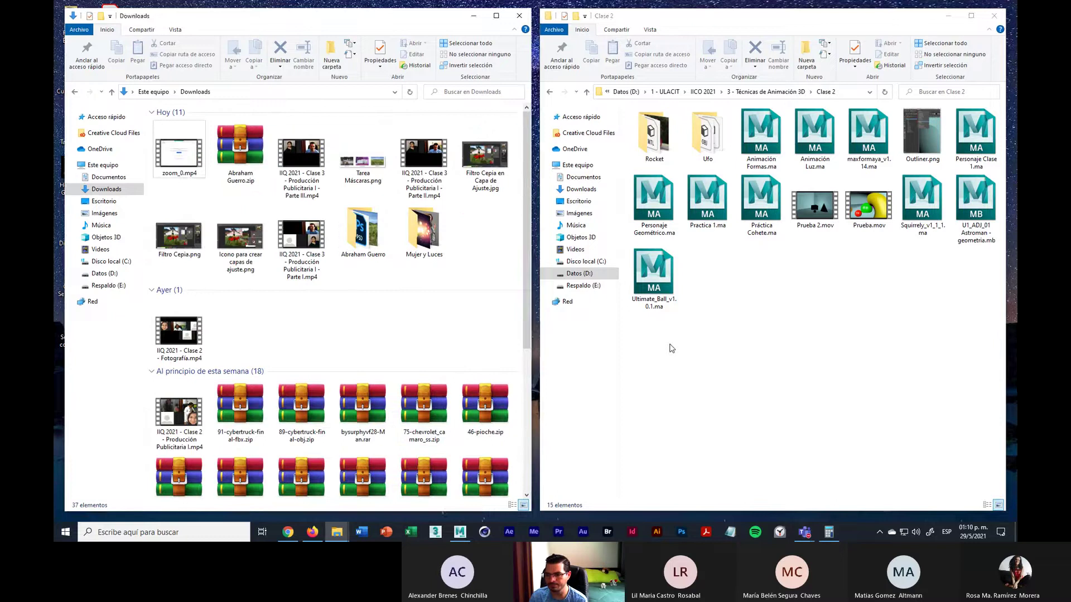
Switch to Maya, show the four-view layout, and return to the maximised perspective view
{"action": "left_click", "coordinate": [671, 349]}
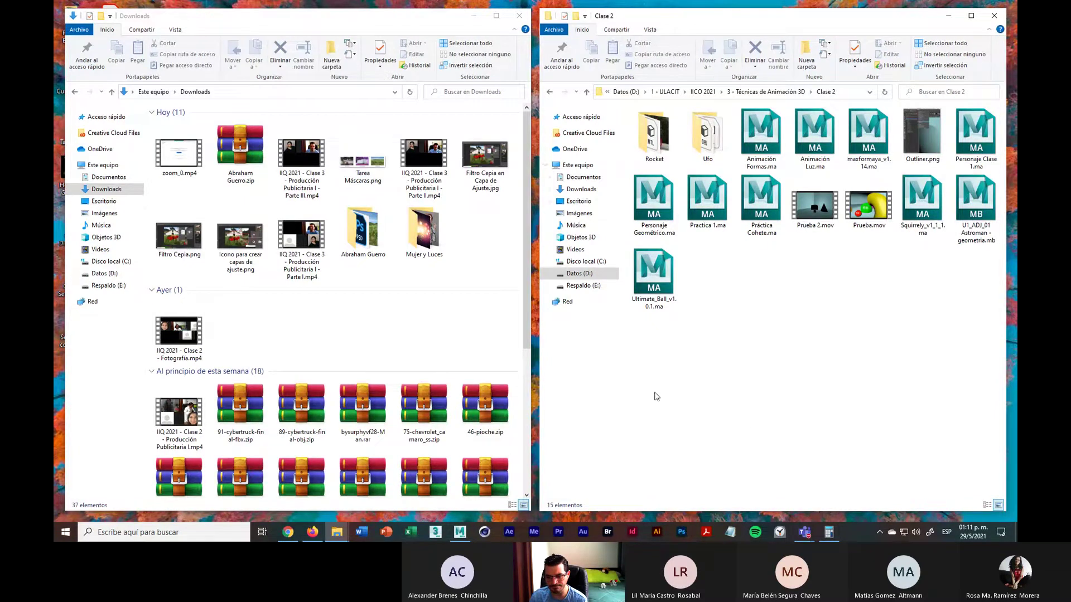
{"action": "left_click", "coordinate": [458, 531]}
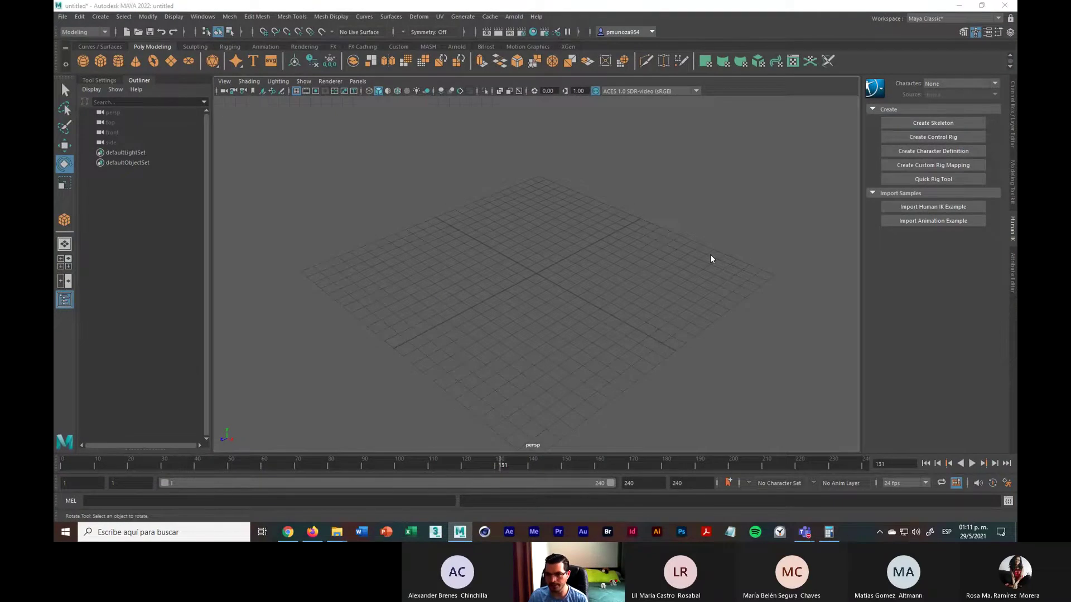
{"action": "key", "text": "space"}
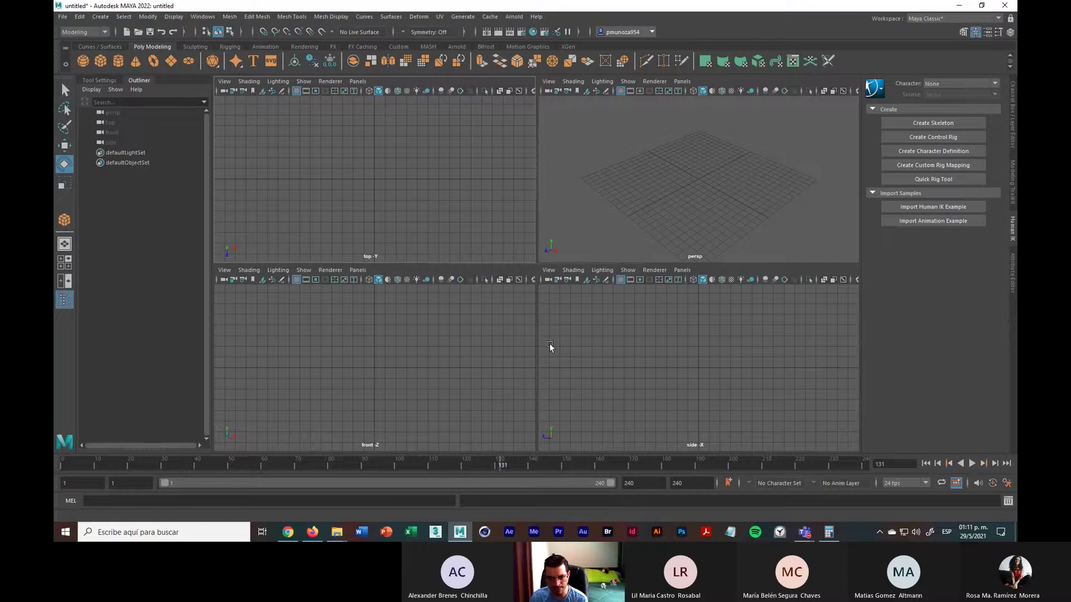
{"action": "left_click_drag", "start_coordinate": [210, 370], "coordinate": [191, 374]}
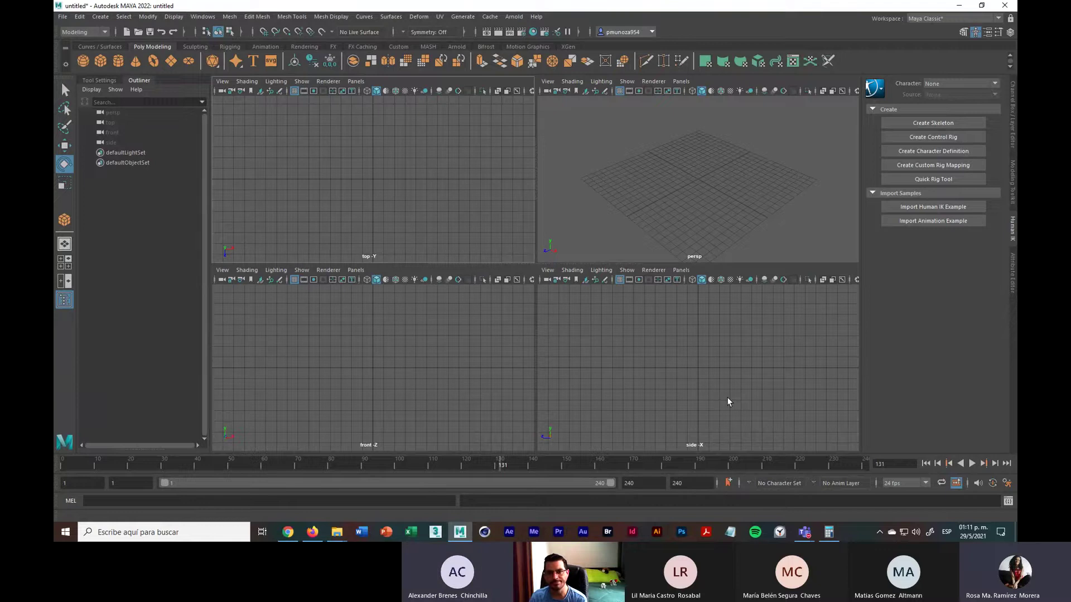
{"action": "left_click", "coordinate": [828, 212]}
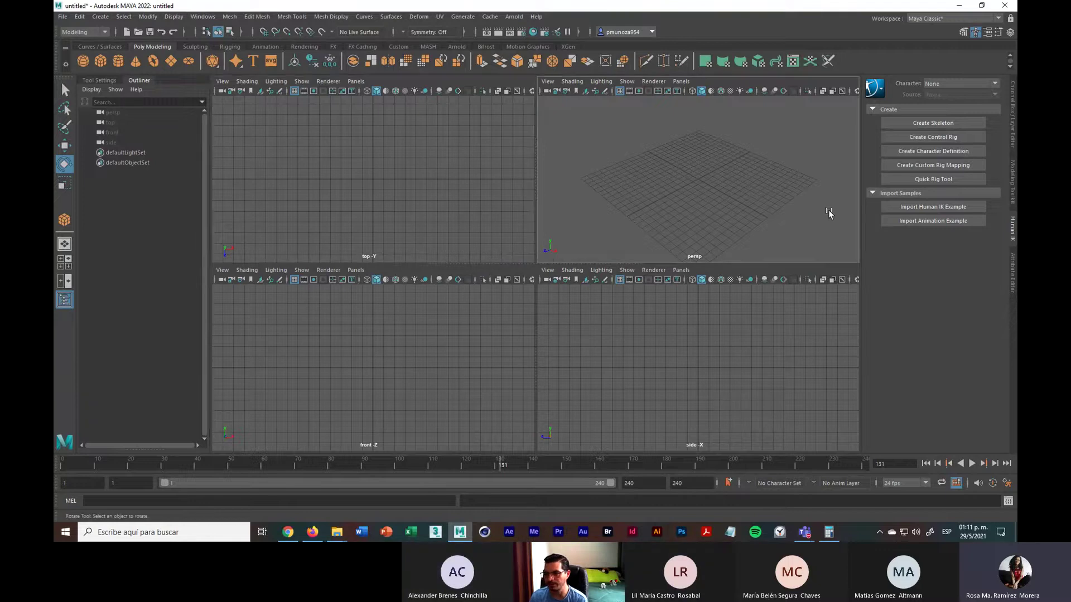
{"action": "key", "text": "space"}
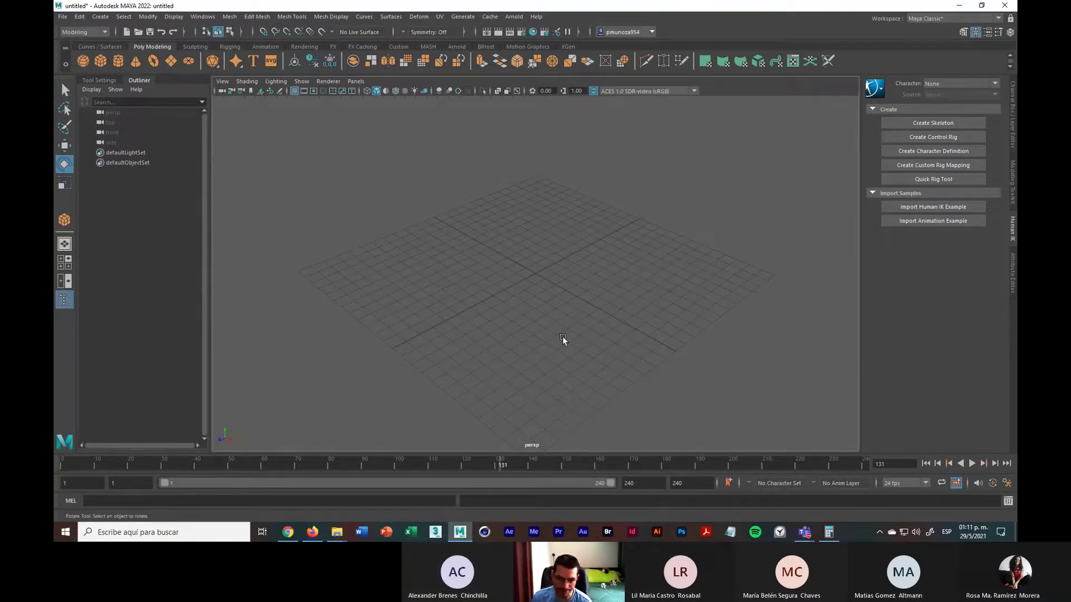
{"action": "mouse_move", "coordinate": [638, 328]}
{"action": "left_mouse_down", "text": "alt"}
{"action": "mouse_move", "coordinate": [628, 303]}
{"action": "mouse_move", "coordinate": [641, 326]}
{"action": "left_mouse_up", "text": "alt"}
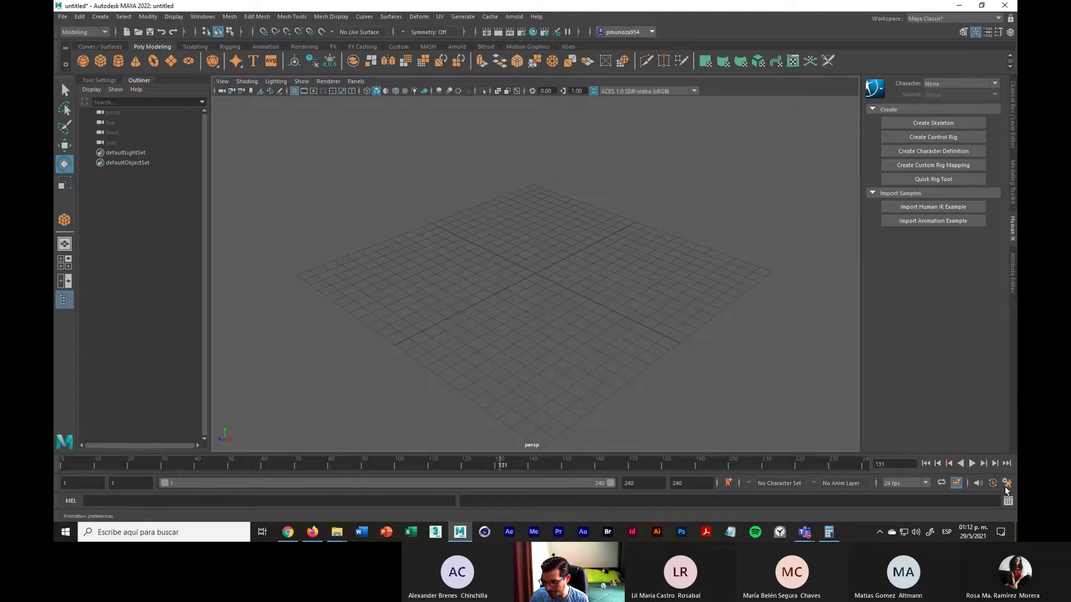
Magnify the animation preferences control, open the Time Slider preferences, and move their window nearer the viewport's centre with the magnifier closed
{"action": "key", "text": "super+plus"}
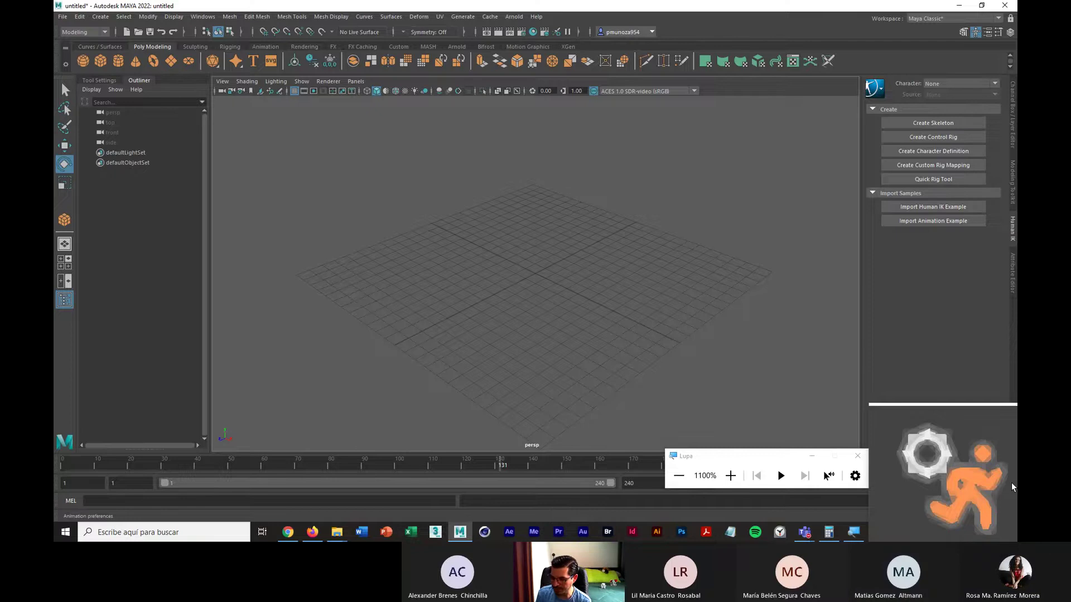
{"action": "left_click", "coordinate": [1011, 483]}
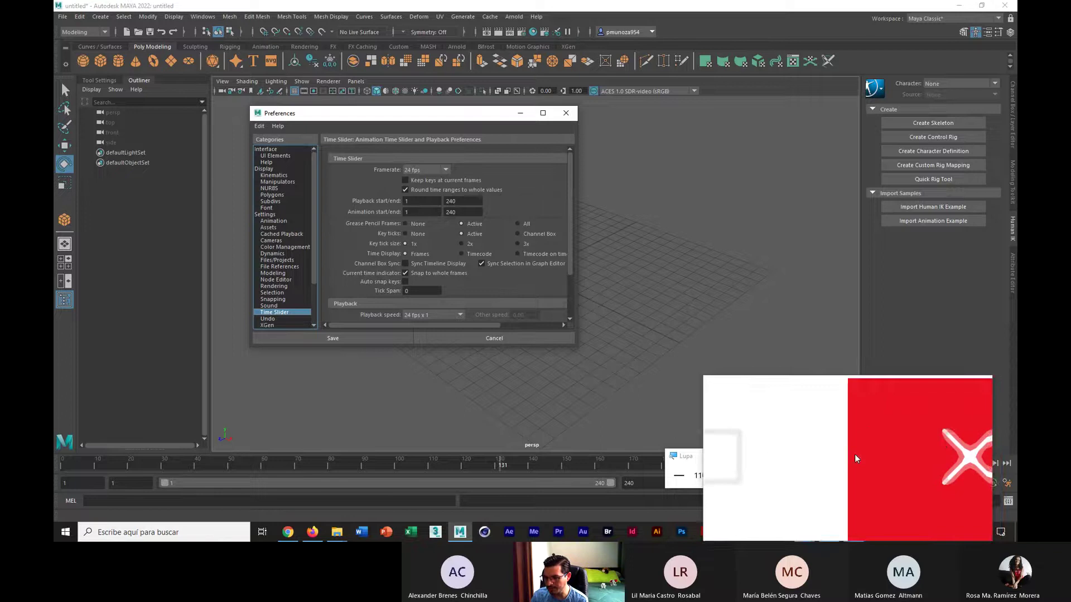
{"action": "left_click", "coordinate": [854, 455]}
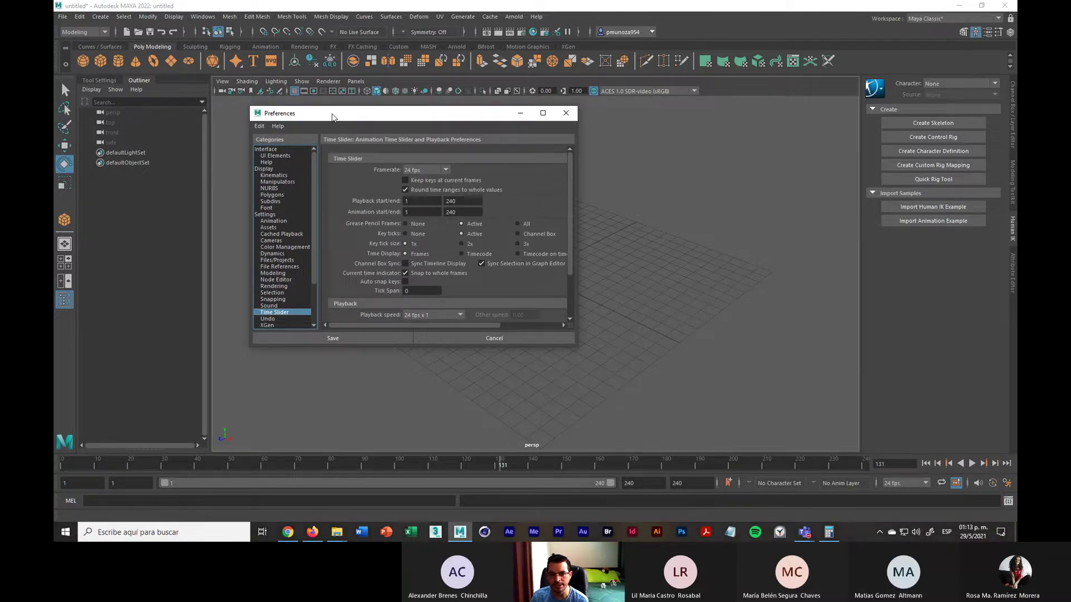
{"action": "left_click_drag", "start_coordinate": [332, 116], "coordinate": [425, 147]}
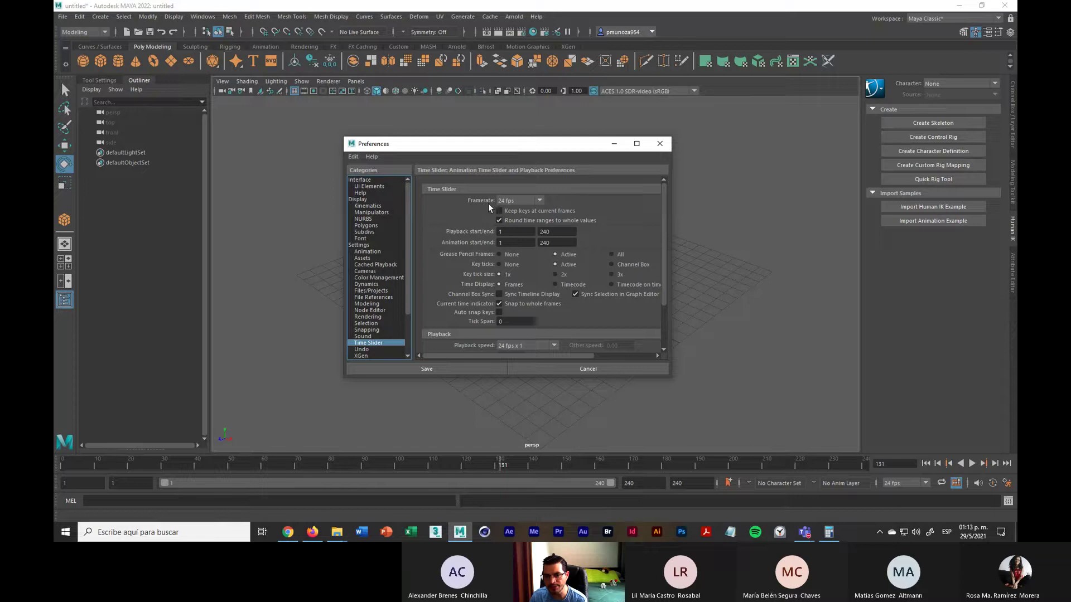
Set the Time Slider framerate to 24 fps
{"action": "left_click", "coordinate": [540, 201]}
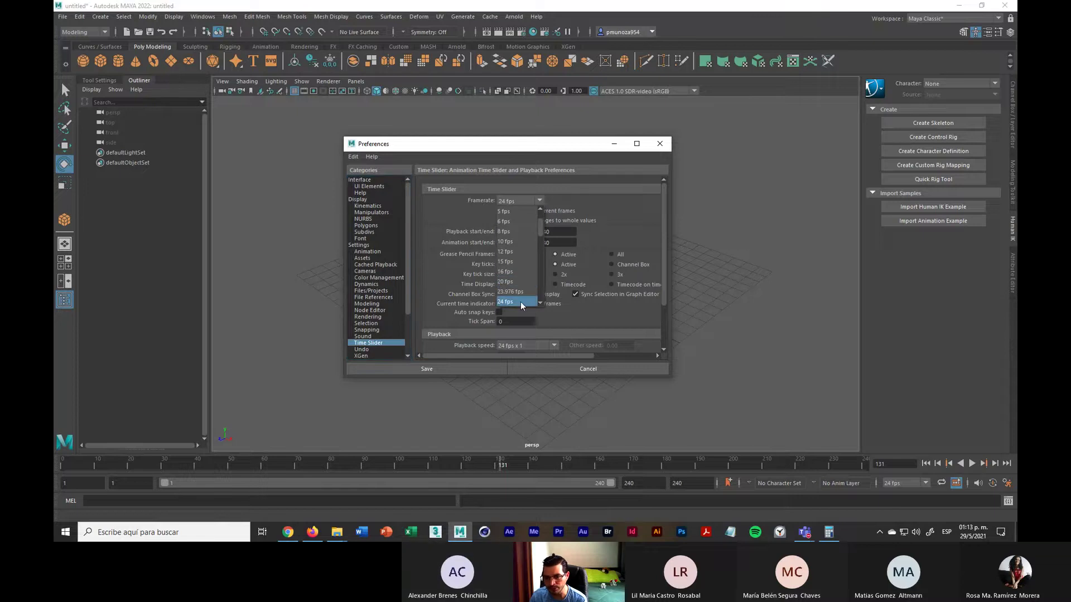
{"action": "left_click", "coordinate": [538, 302]}
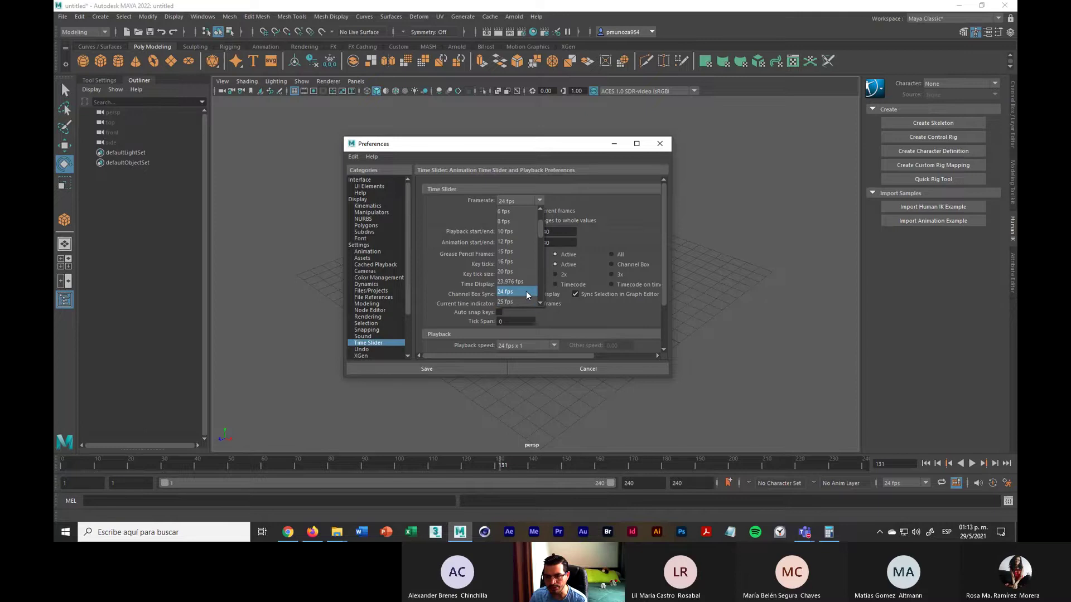
{"action": "left_click", "coordinate": [526, 291]}
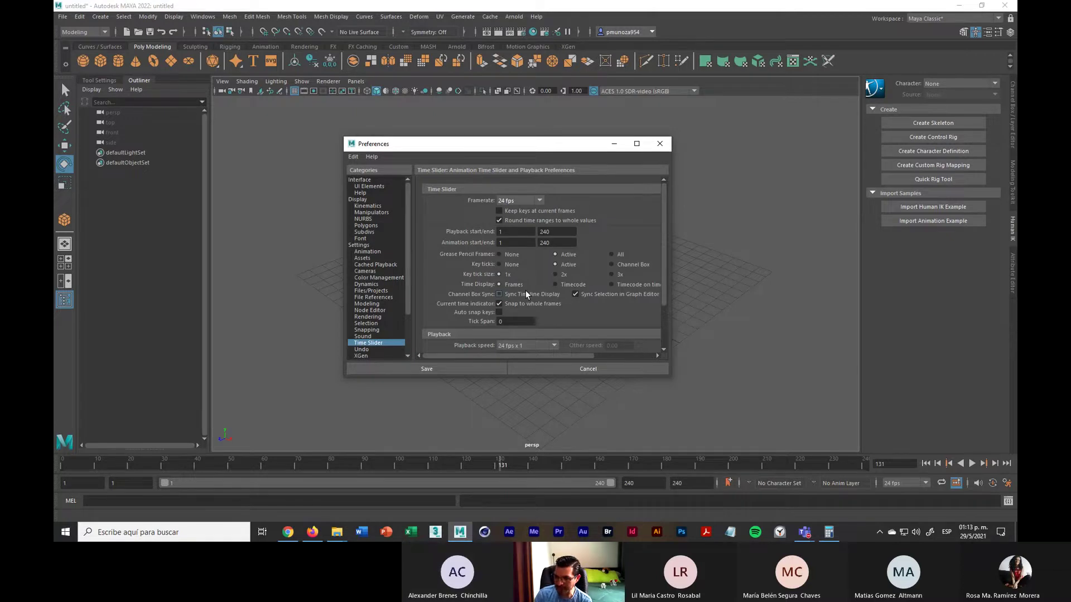
Open Calculator with only one window kept, and arrange it side by side with the Preferences window
{"action": "key", "text": "XF86Calculator"}
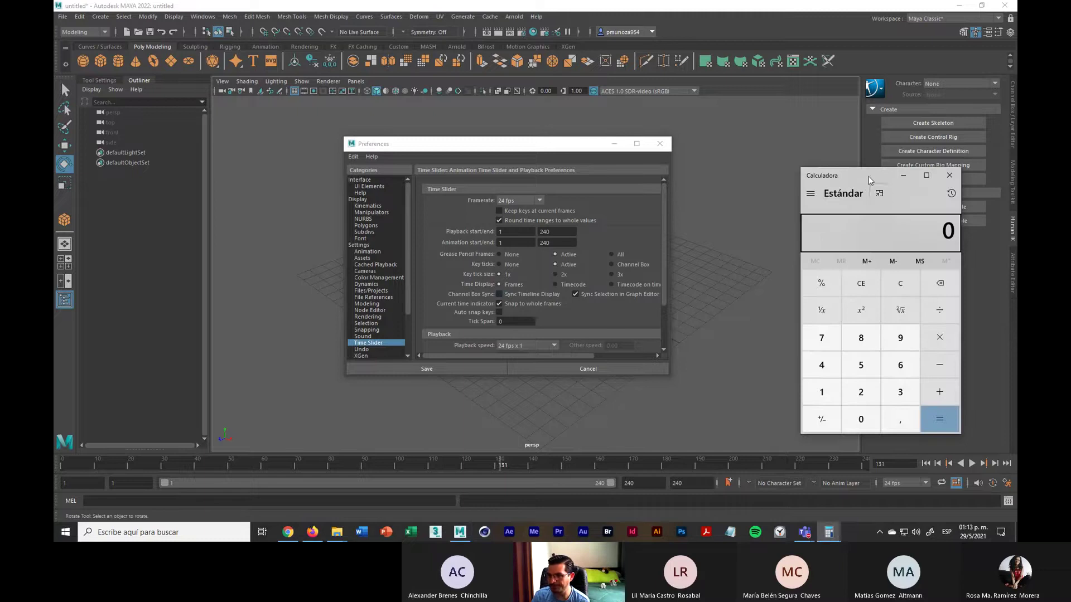
{"action": "left_click_drag", "start_coordinate": [868, 176], "coordinate": [758, 135]}
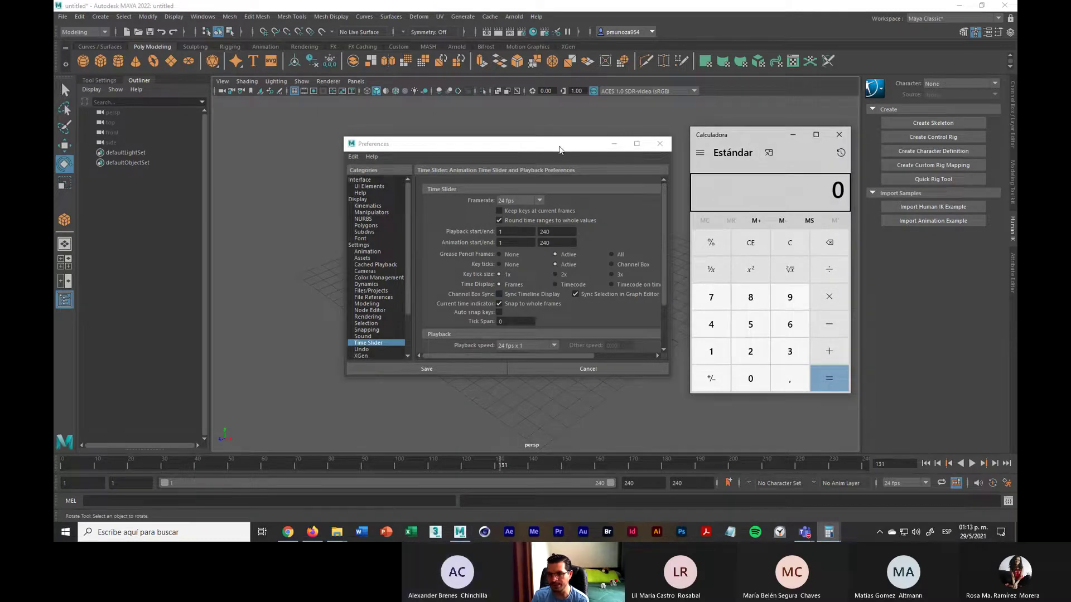
{"action": "left_click_drag", "start_coordinate": [560, 146], "coordinate": [538, 146]}
{"action": "left_click", "coordinate": [828, 532]}
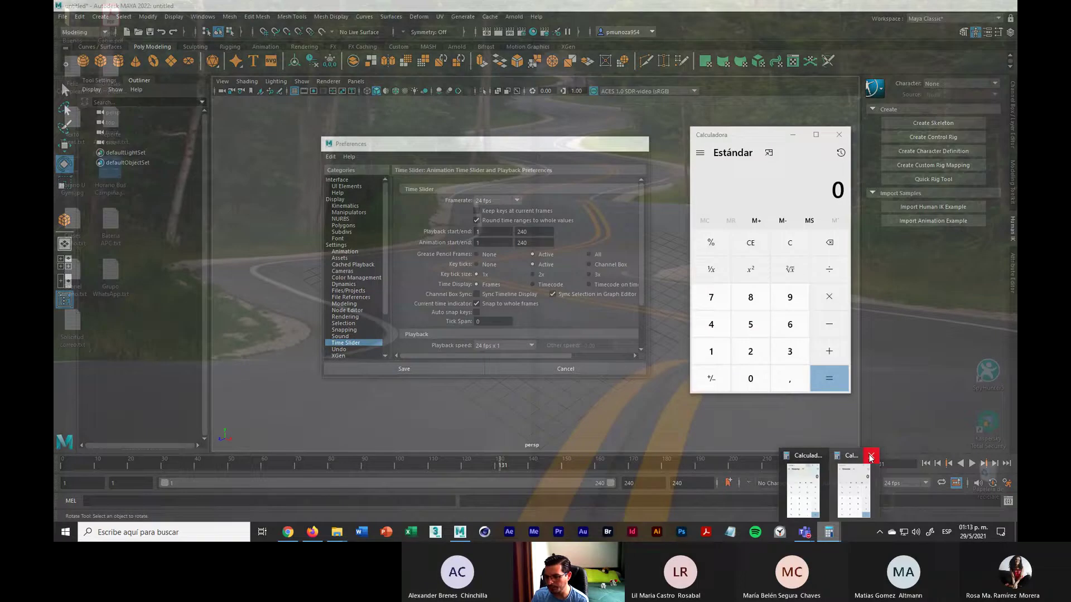
{"action": "left_click", "coordinate": [852, 474]}
{"action": "left_click_drag", "start_coordinate": [865, 175], "coordinate": [755, 144]}
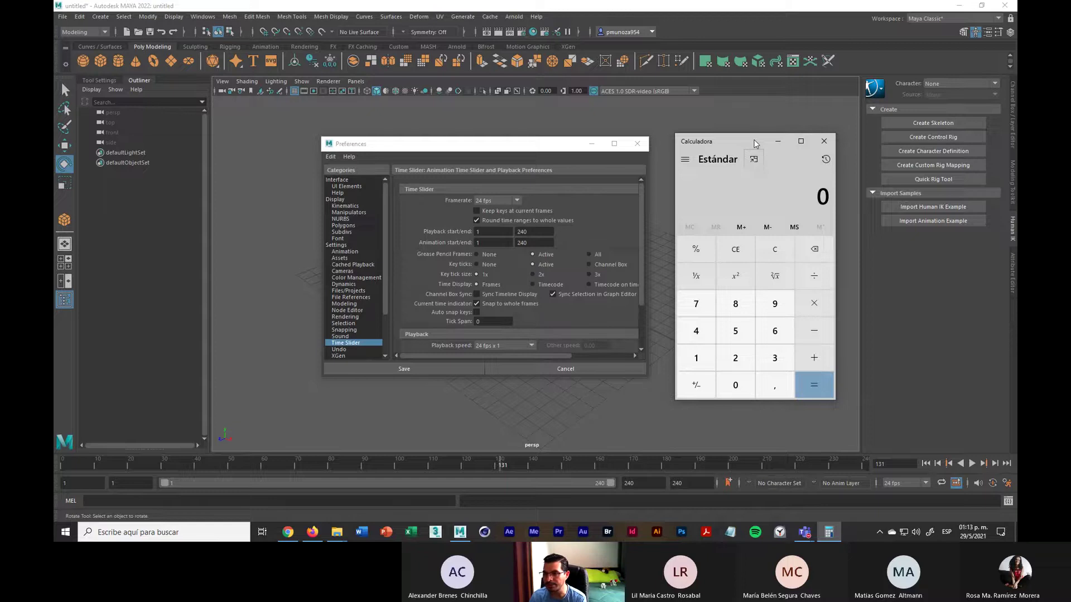
{"action": "mouse_move", "coordinate": [754, 144]}
{"action": "left_mouse_down"}
{"action": "mouse_move", "coordinate": [746, 126]}
{"action": "mouse_move", "coordinate": [751, 135]}
{"action": "left_mouse_up"}
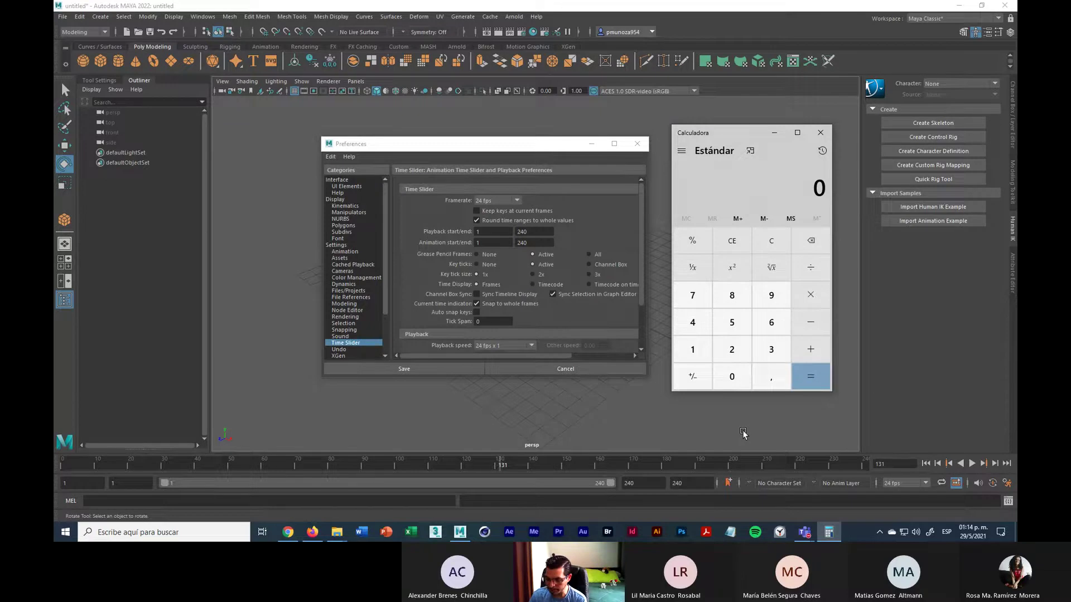
Calculate the frames needed for 5 seconds of animation as 5 × 24
{"action": "key", "text": "5"}
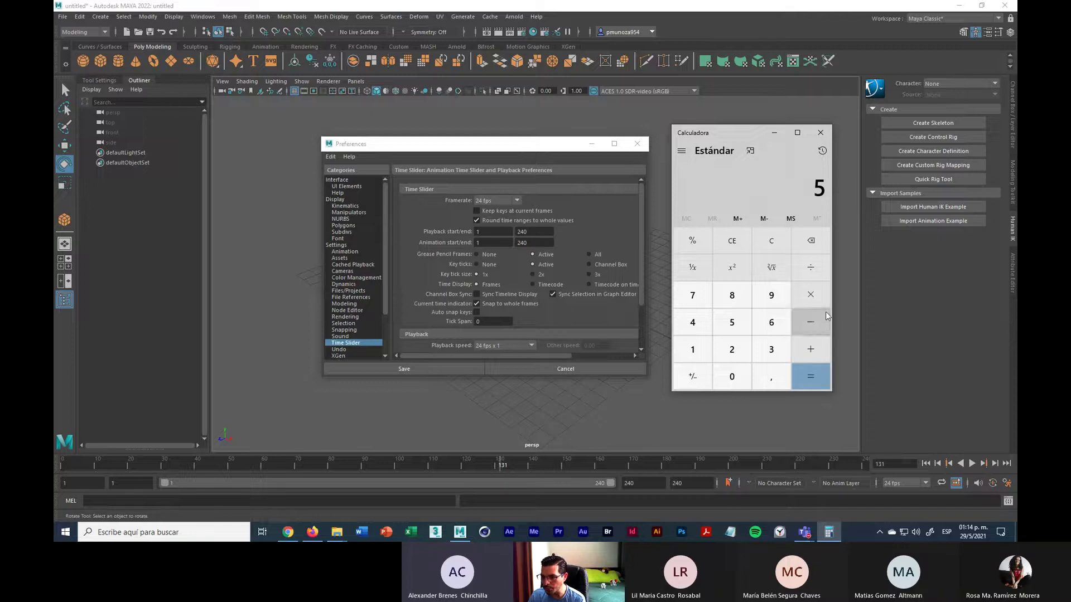
{"action": "left_click", "coordinate": [819, 297]}
{"action": "key", "text": "4"}
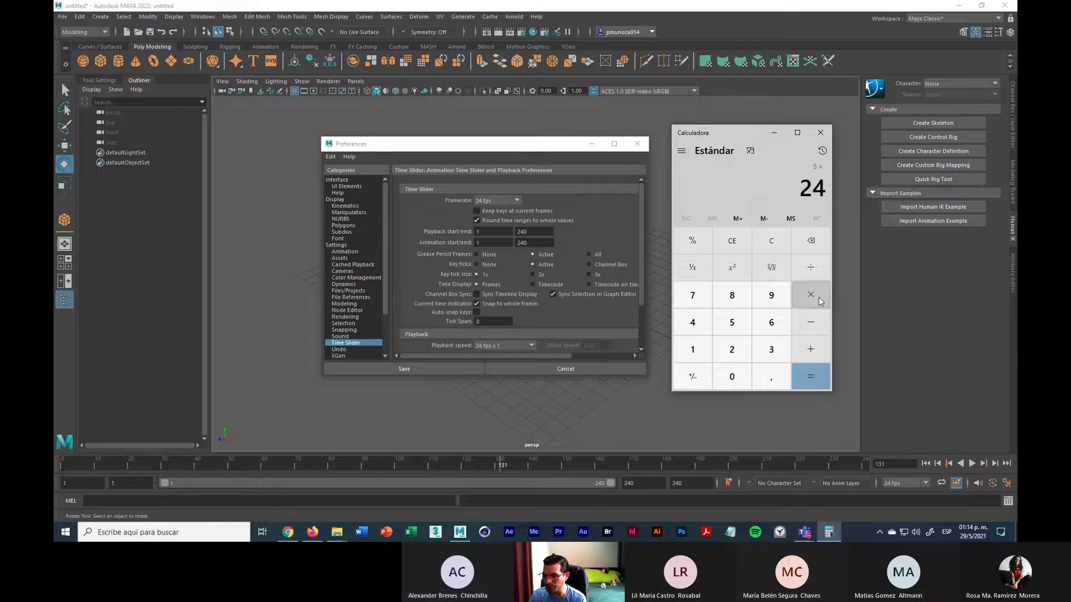
{"action": "left_click", "coordinate": [810, 377]}
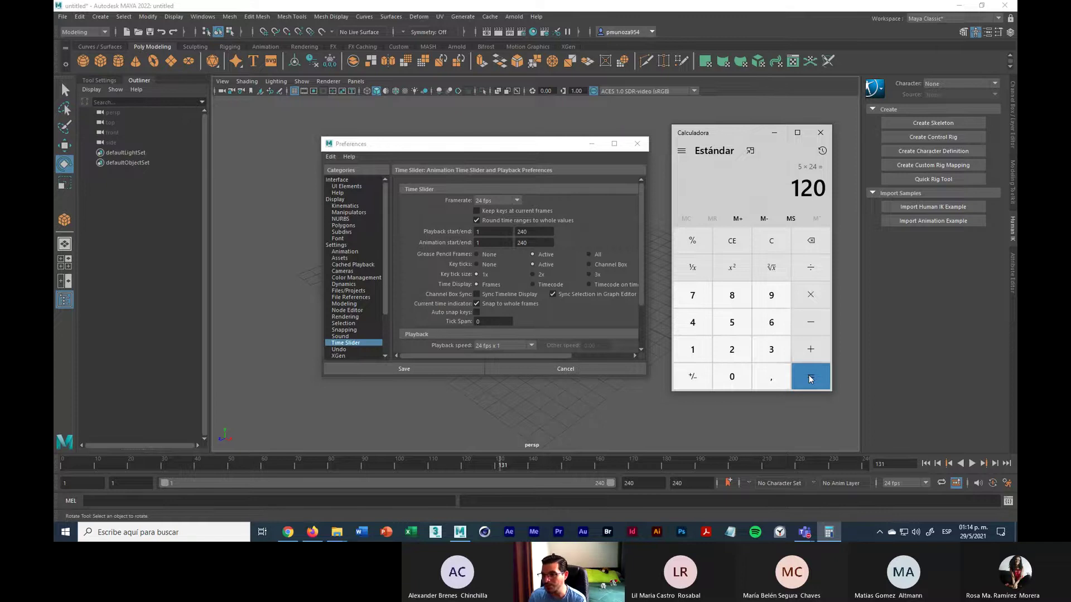
Clear the calculator and compute the frames for 15 seconds as 15 × 24
{"action": "left_click", "coordinate": [770, 244]}
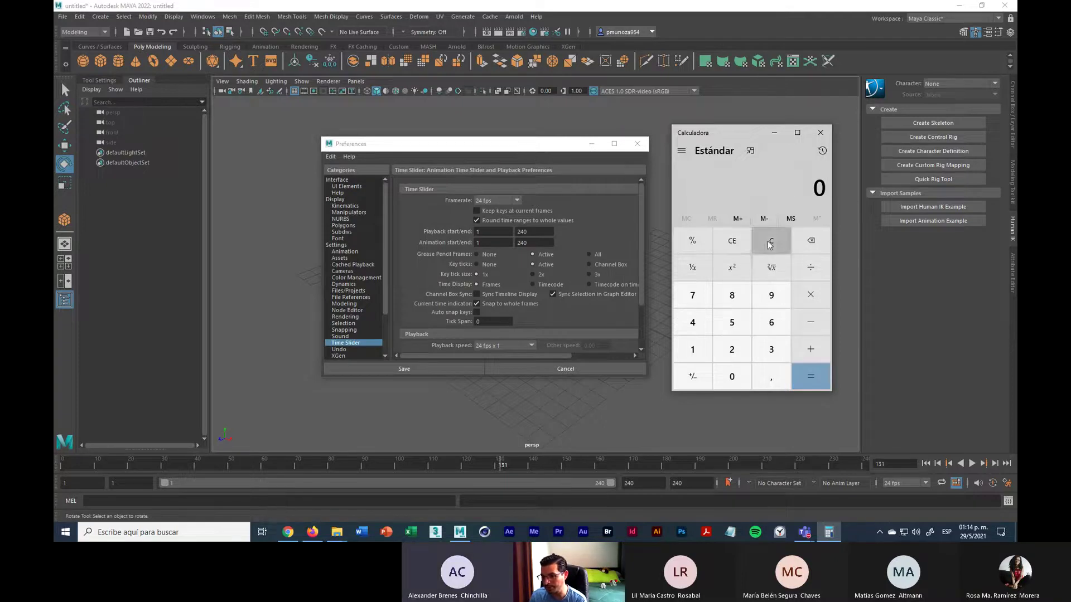
{"action": "type", "text": "15"}
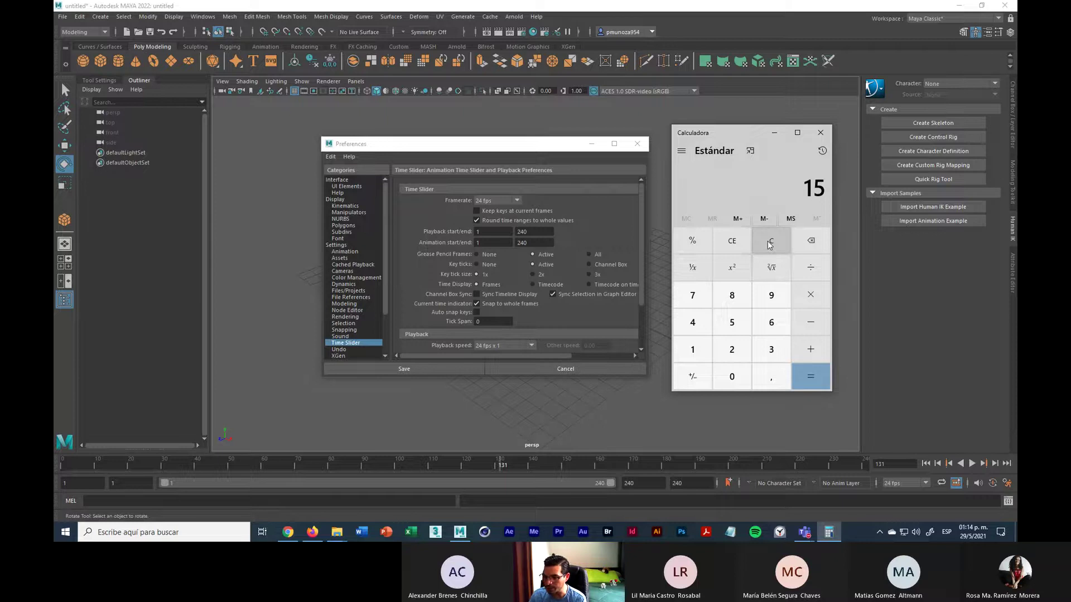
{"action": "left_click", "coordinate": [810, 295]}
{"action": "left_click", "coordinate": [732, 350]}
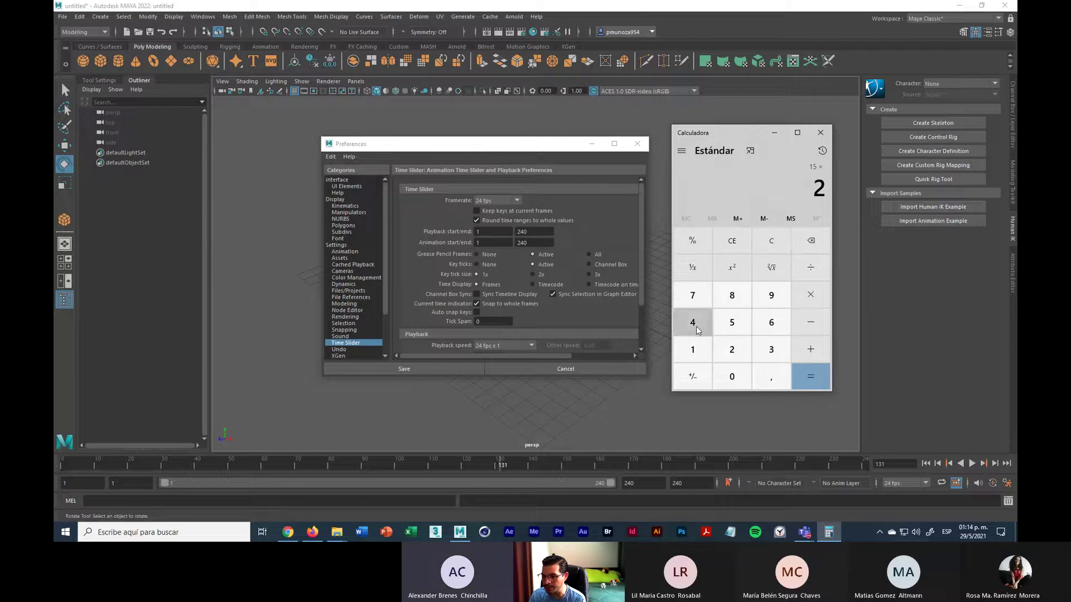
{"action": "left_click", "coordinate": [696, 330]}
{"action": "left_click", "coordinate": [817, 379]}
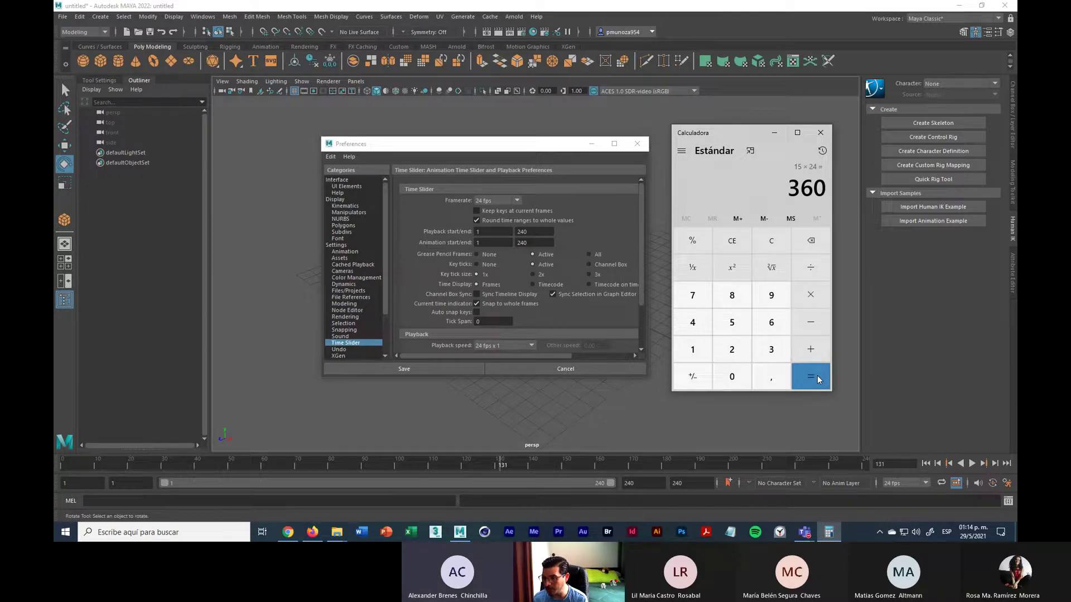
Clear the calculator and compute the frames for 10 seconds as 10 × 24
{"action": "left_click", "coordinate": [781, 241]}
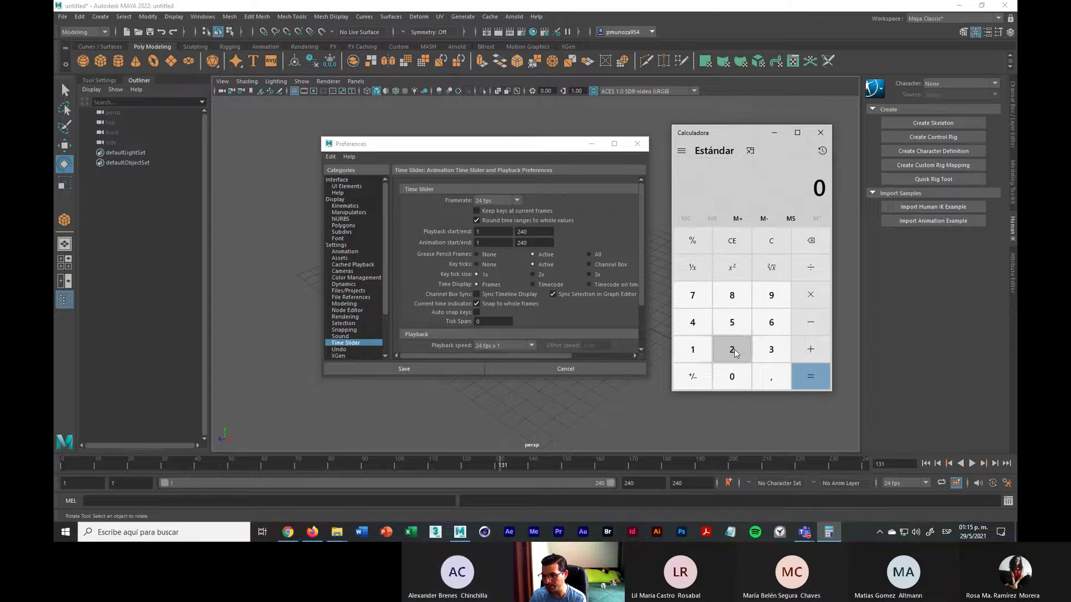
{"action": "type", "text": "10"}
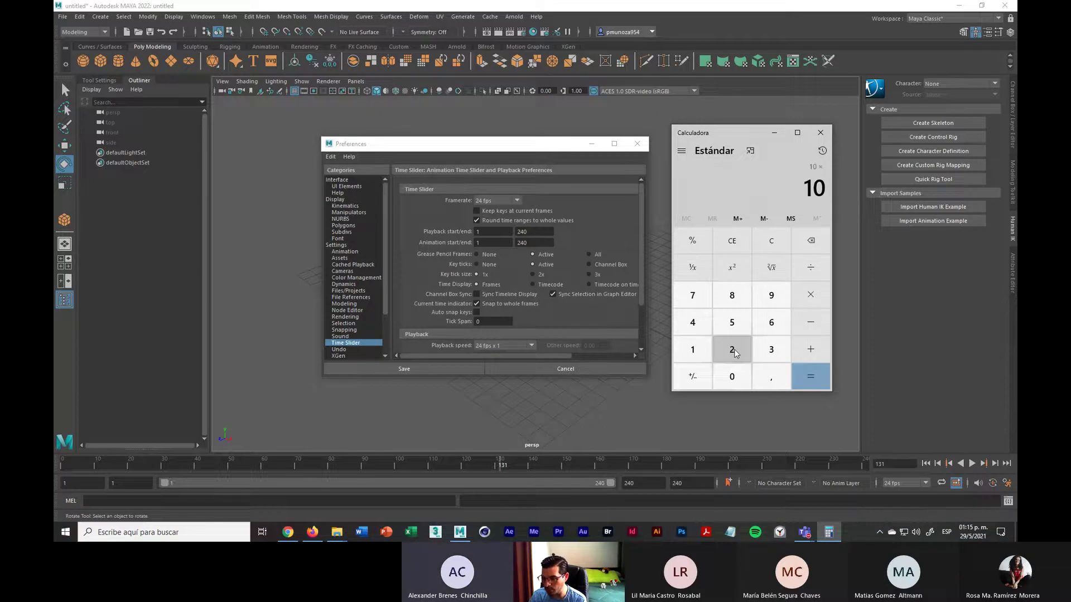
{"action": "type", "text": "*24"}
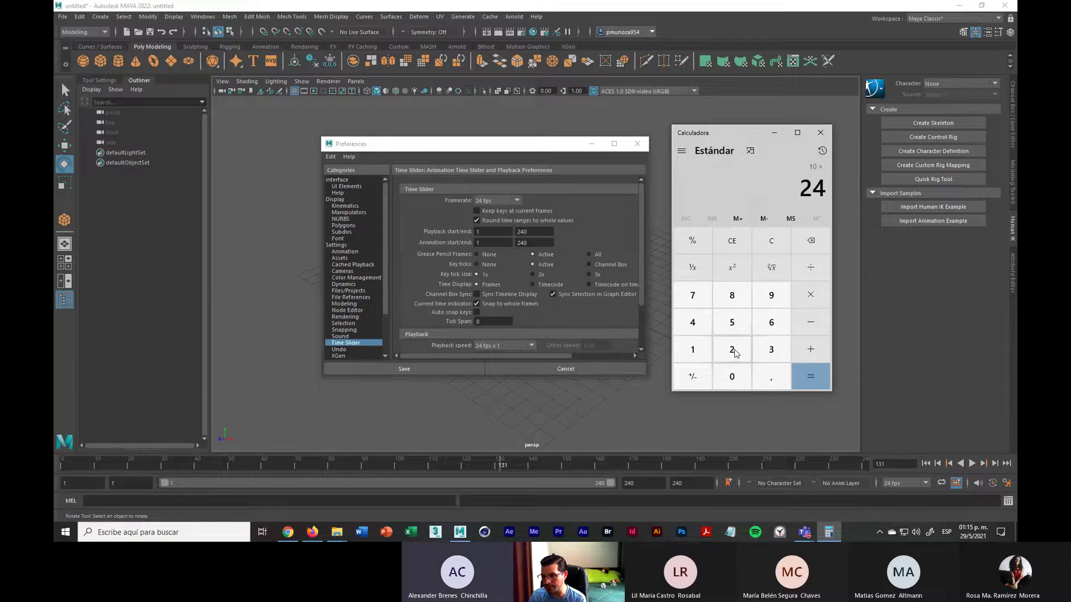
{"action": "key", "text": "Return"}
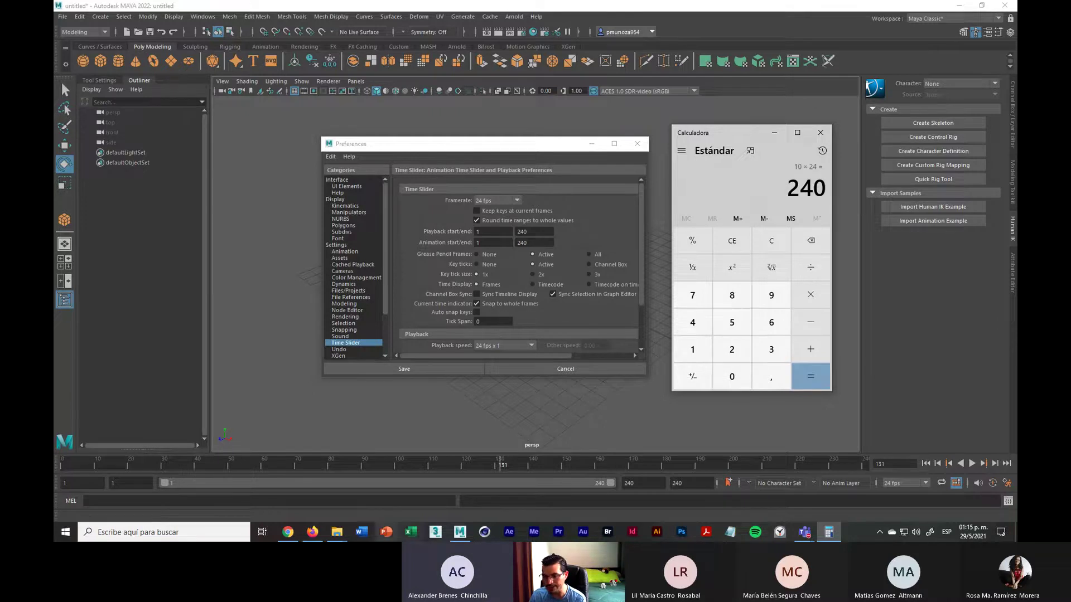
Mute the participant with an open microphone in the Teams meeting, and return to the calculator to clear its result
{"action": "mouse_move", "coordinate": [804, 533]}
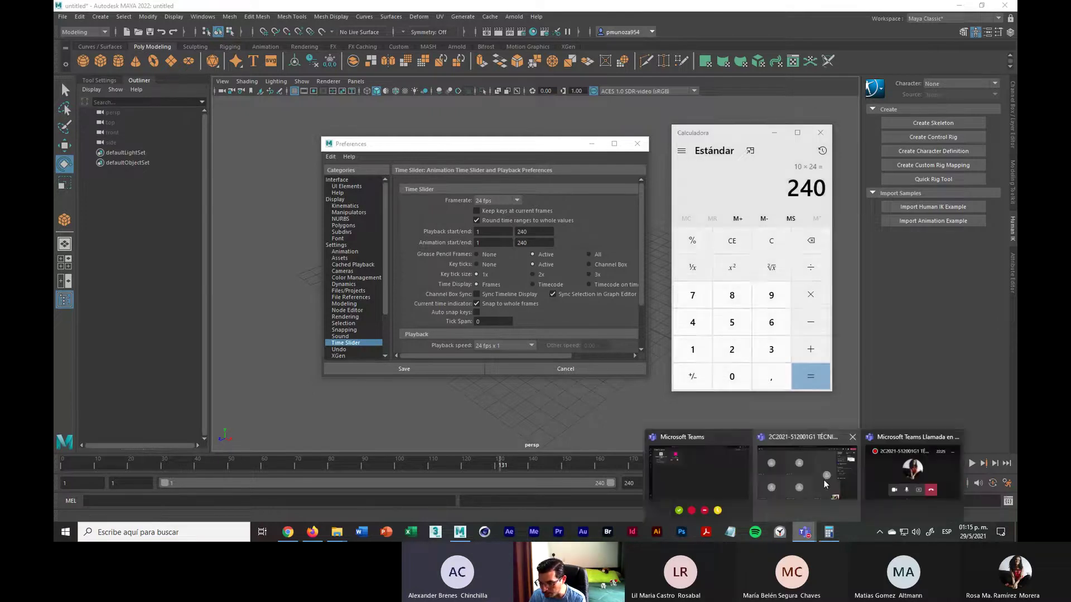
{"action": "left_click", "coordinate": [824, 483]}
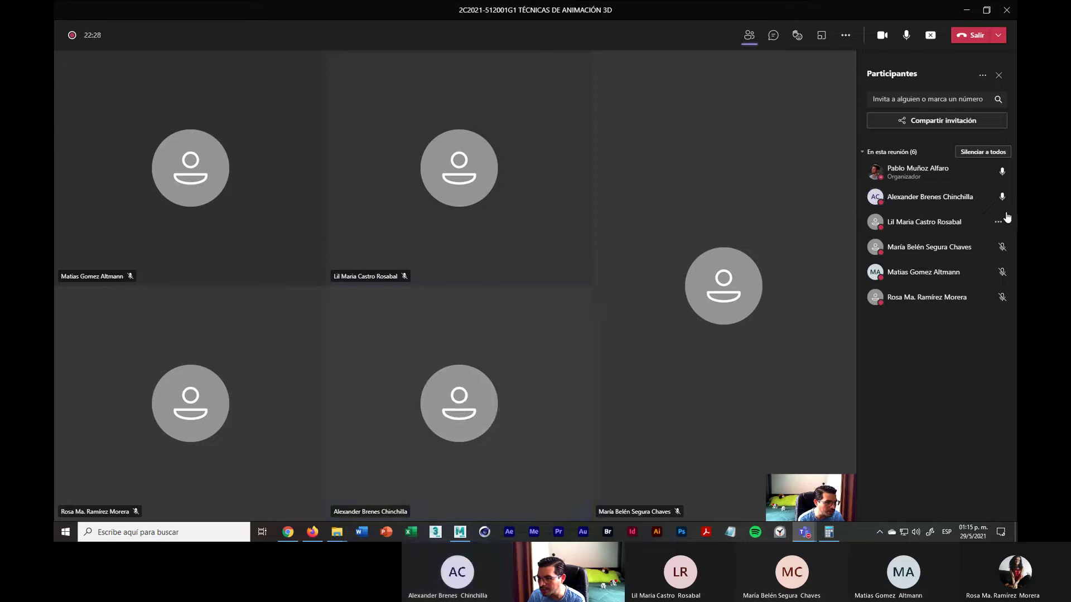
{"action": "left_click", "coordinate": [998, 197]}
{"action": "left_click", "coordinate": [948, 221]}
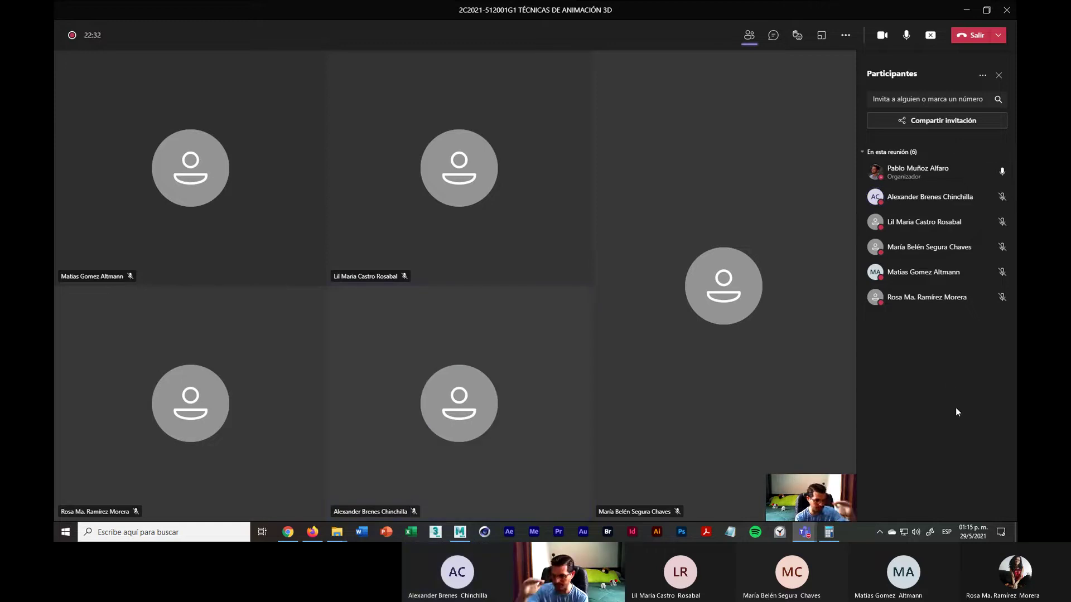
{"action": "left_click", "coordinate": [967, 10]}
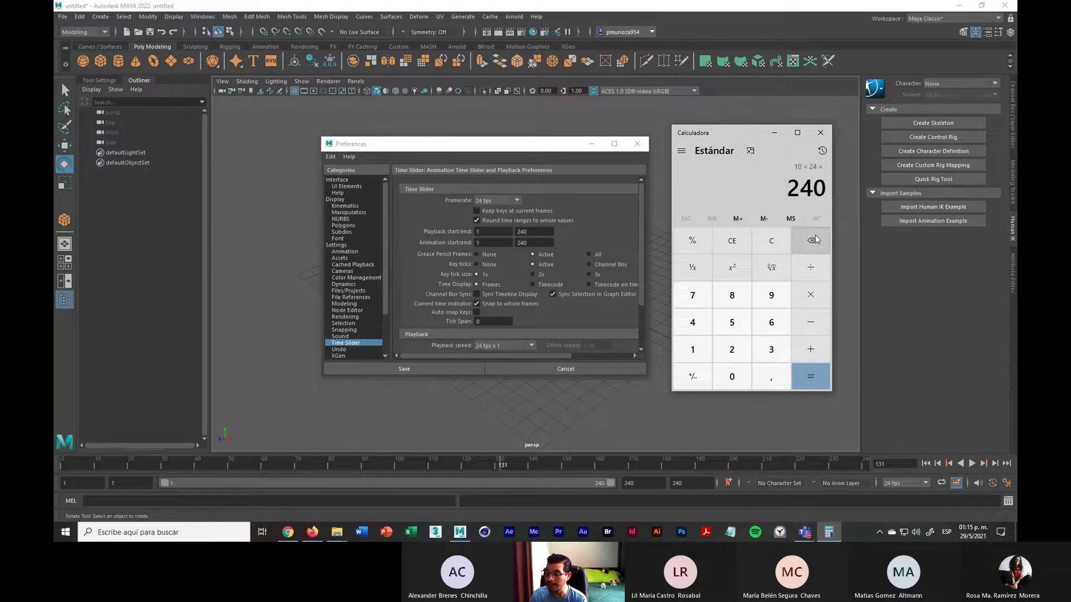
{"action": "left_click", "coordinate": [732, 240]}
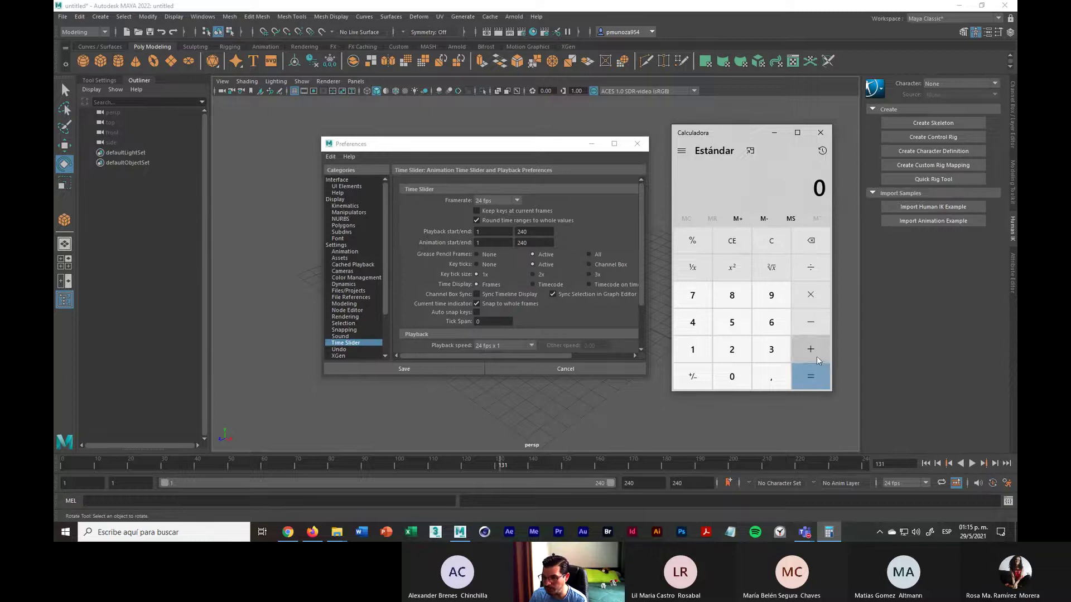
Close the calculator and select the animation end value in the Time Slider preferences
{"action": "left_click", "coordinate": [821, 132]}
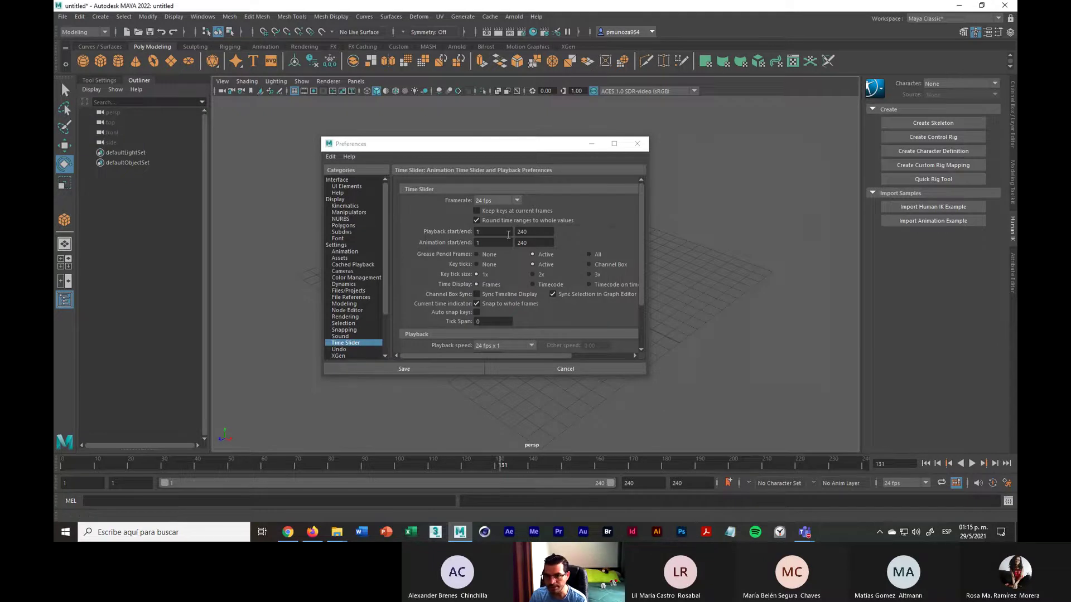
{"action": "left_click", "coordinate": [534, 233]}
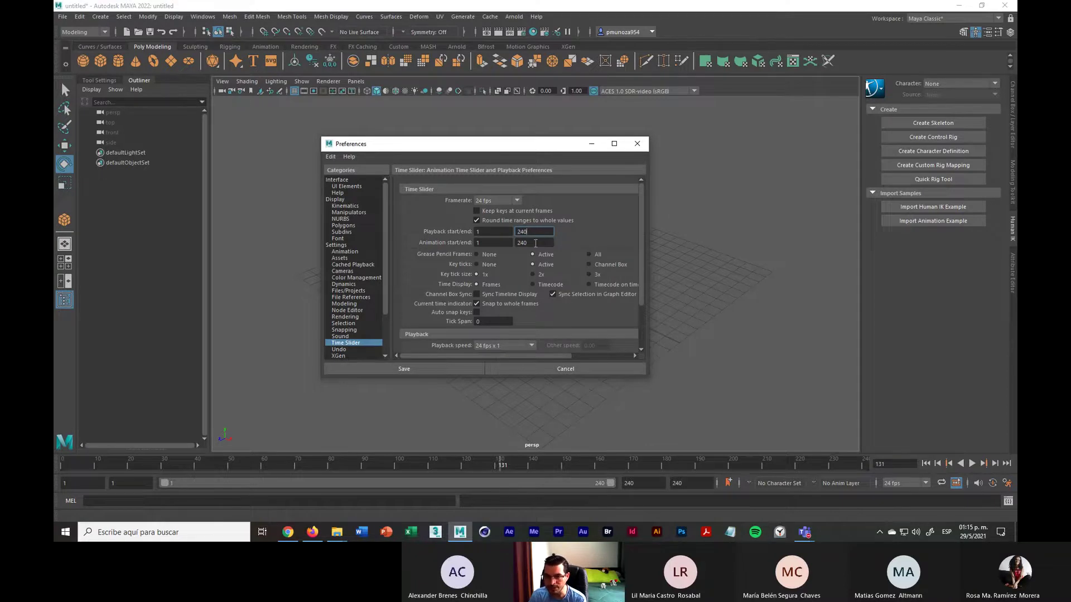
{"action": "double_click", "coordinate": [535, 244]}
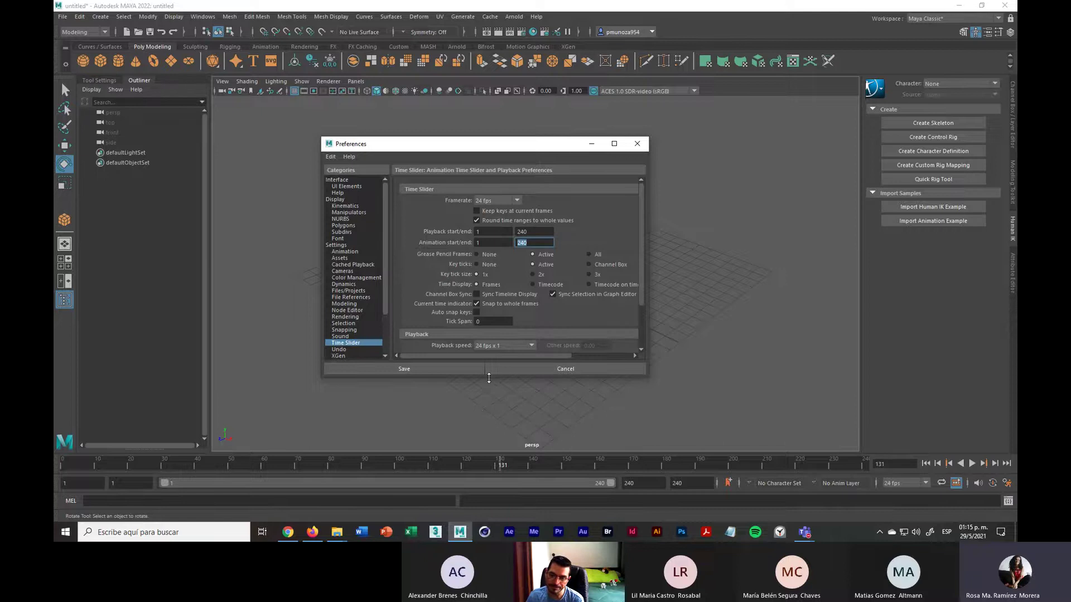
Reposition and enlarge the Preferences window so the whole Playback section fits, and place the cursor in the animation end value
{"action": "left_click_drag", "start_coordinate": [488, 378], "coordinate": [489, 404]}
{"action": "left_click_drag", "start_coordinate": [550, 146], "coordinate": [491, 125]}
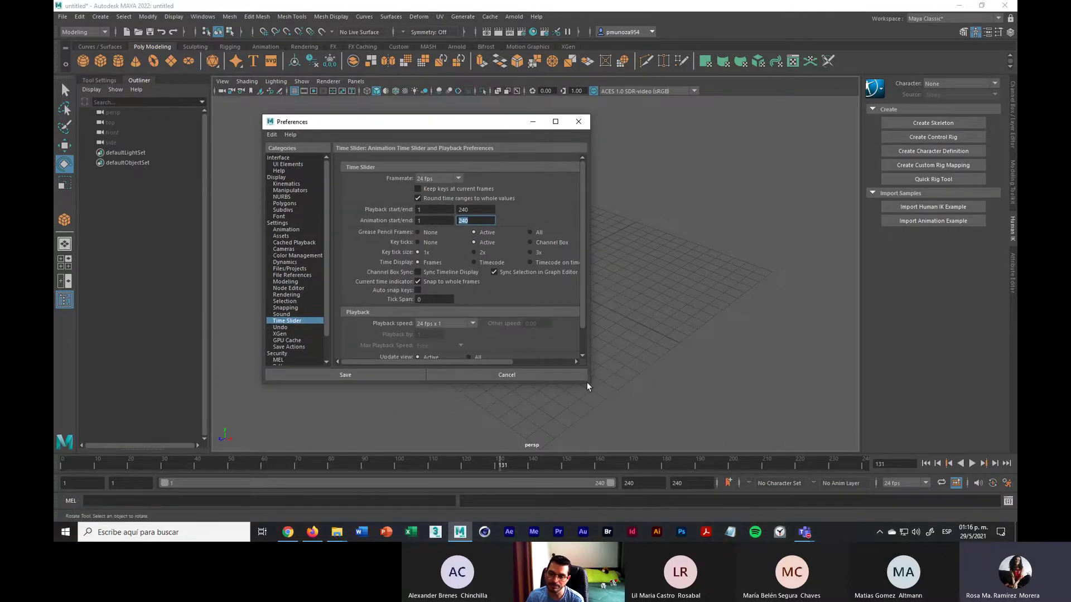
{"action": "left_click_drag", "start_coordinate": [587, 386], "coordinate": [624, 420]}
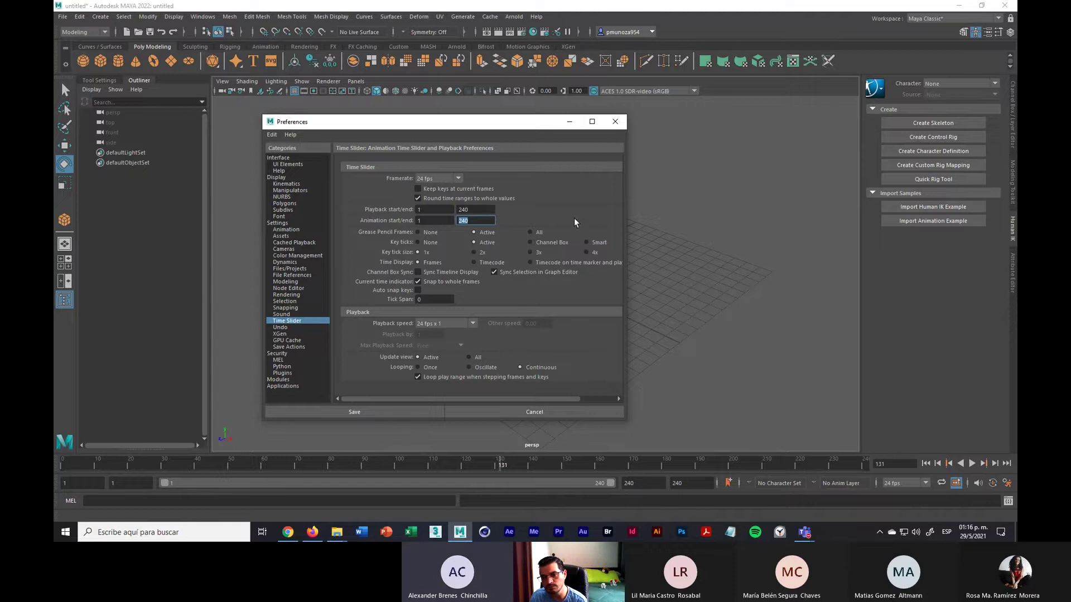
{"action": "left_click", "coordinate": [483, 222]}
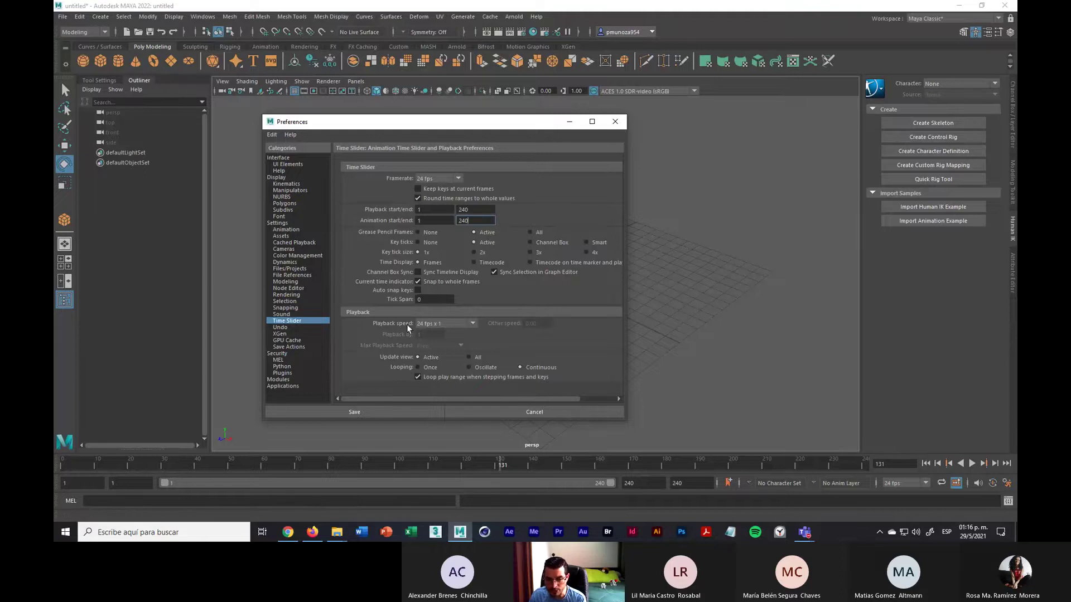
Switch the playback speed to Play every frame and return it to 24 fps x 1
{"action": "left_click", "coordinate": [472, 325]}
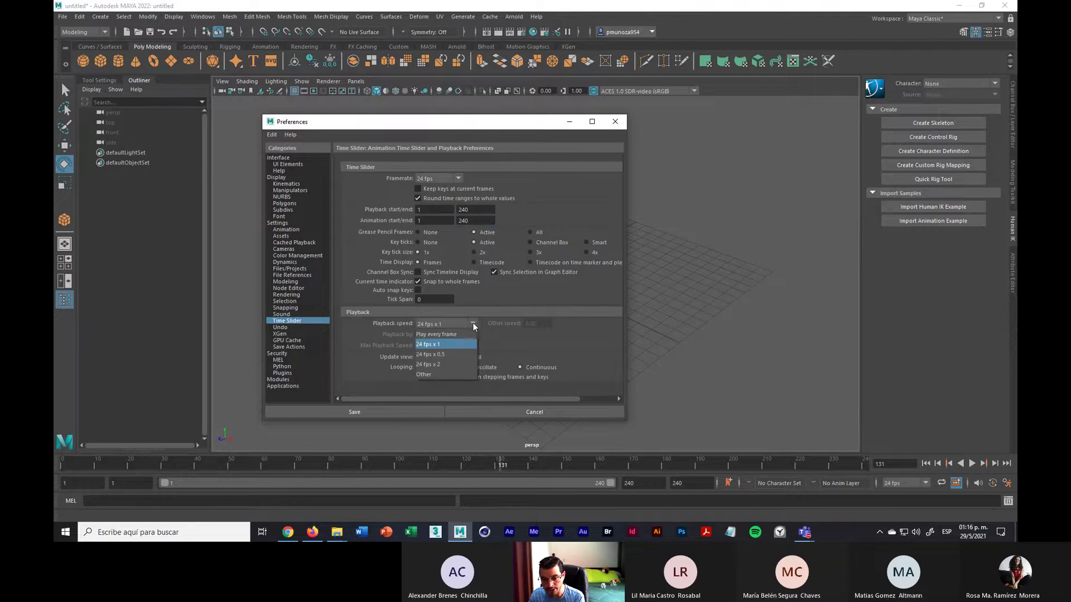
{"action": "left_click", "coordinate": [439, 335]}
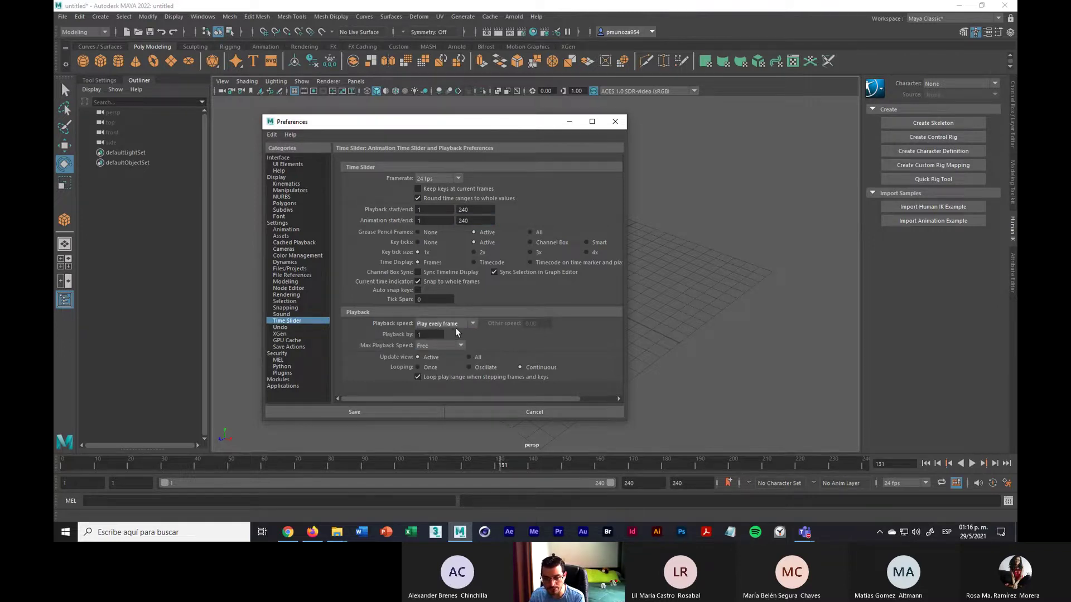
{"action": "left_click", "coordinate": [473, 323]}
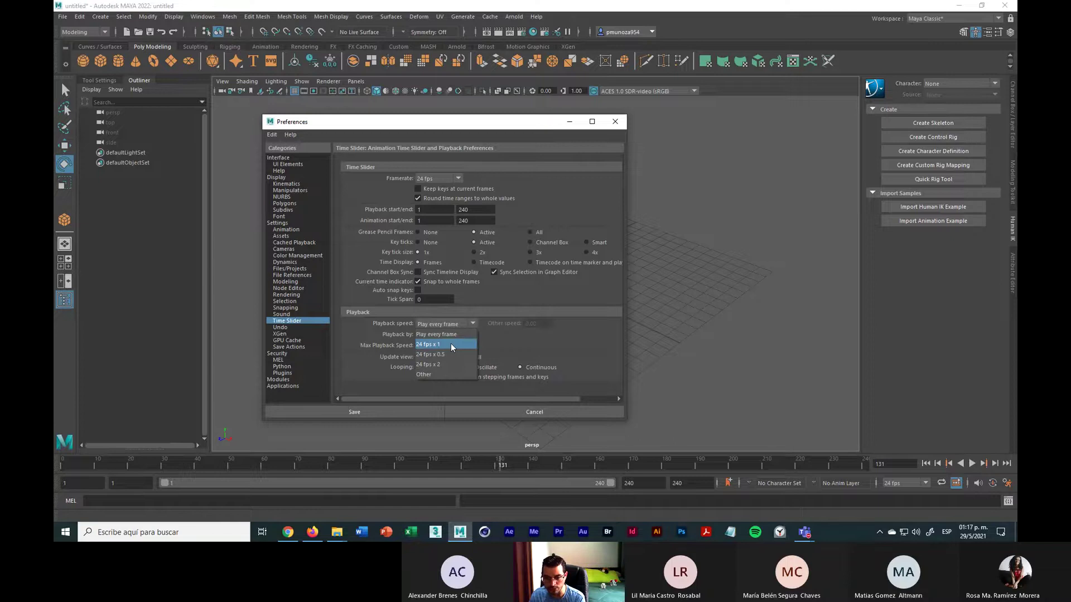
{"action": "left_click", "coordinate": [451, 344]}
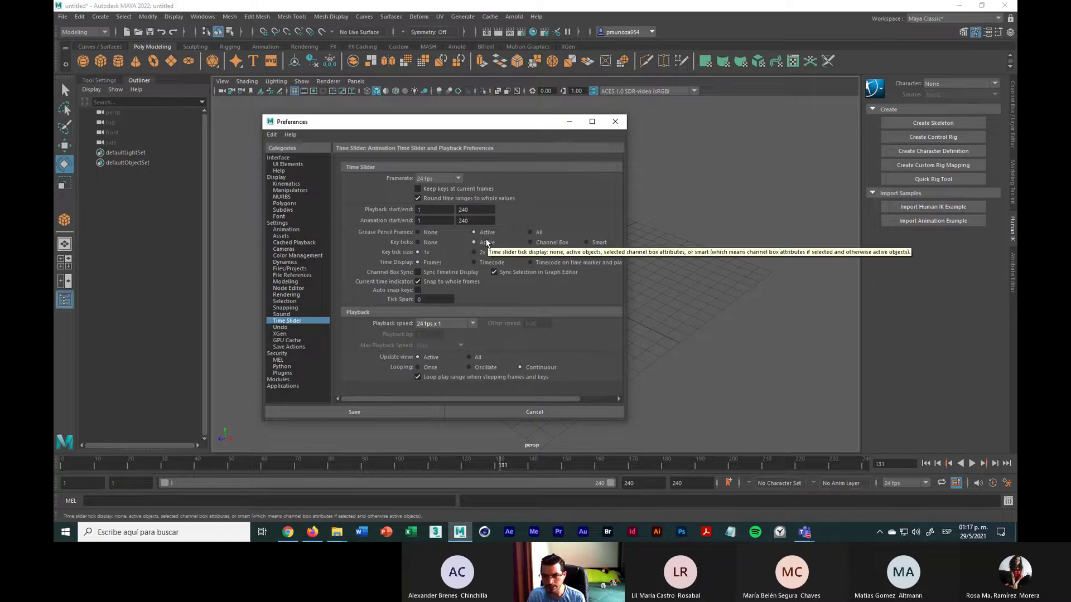
Enlarge the Active options for Grease Pencil Frames and Key ticks with the screen magnifier, reduce its zoom, and close it
{"action": "key", "text": "super+plus"}
{"action": "key", "text": "super+minus"}
{"action": "key", "text": "super+minus"}
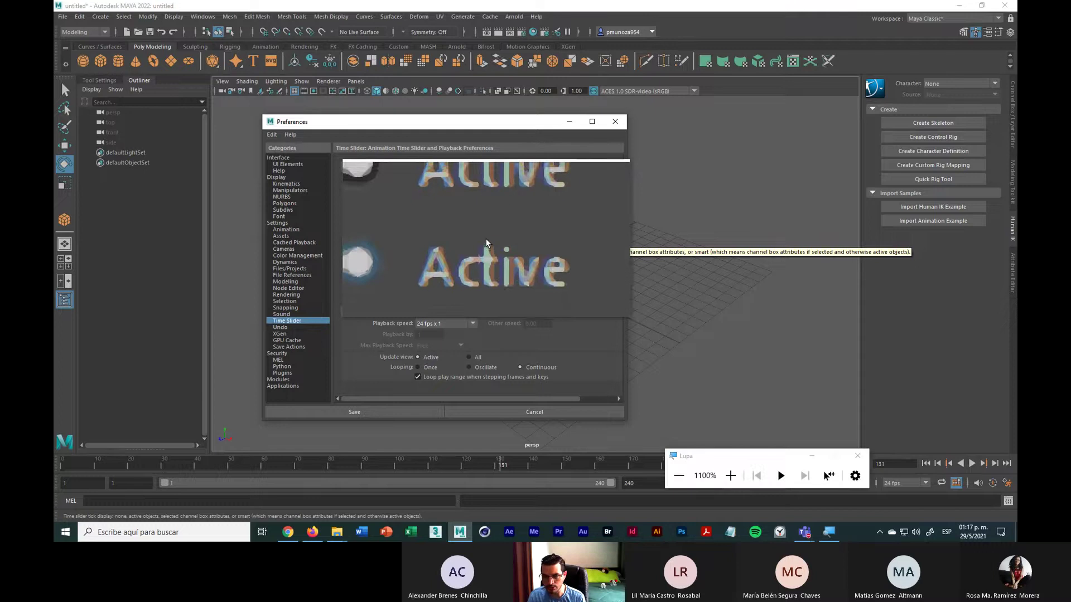
{"action": "key", "text": "super+minus"}
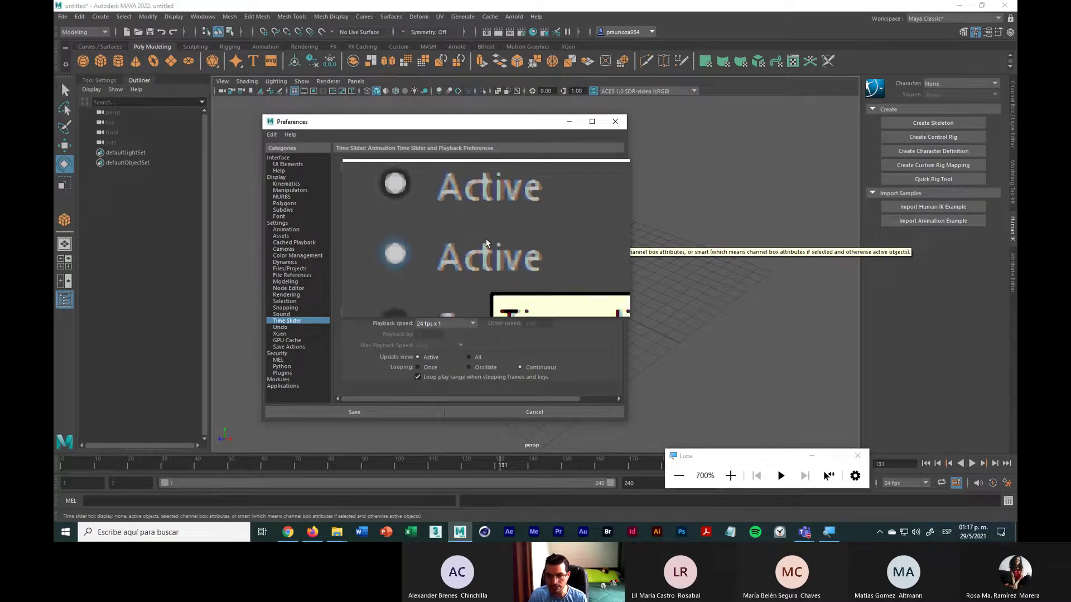
{"action": "key", "text": "super+minus"}
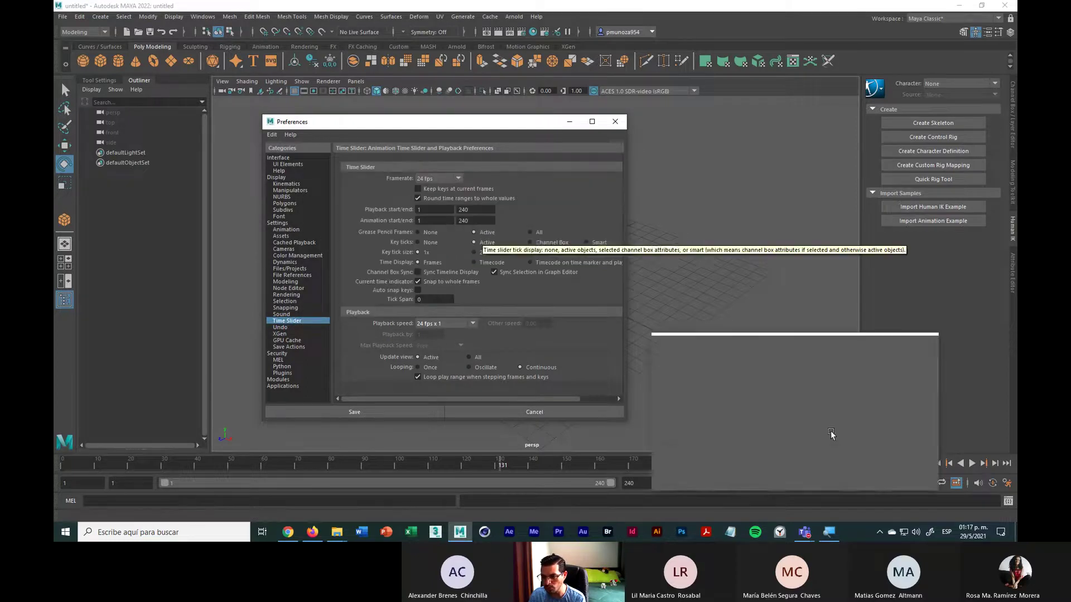
{"action": "left_click", "coordinate": [851, 454]}
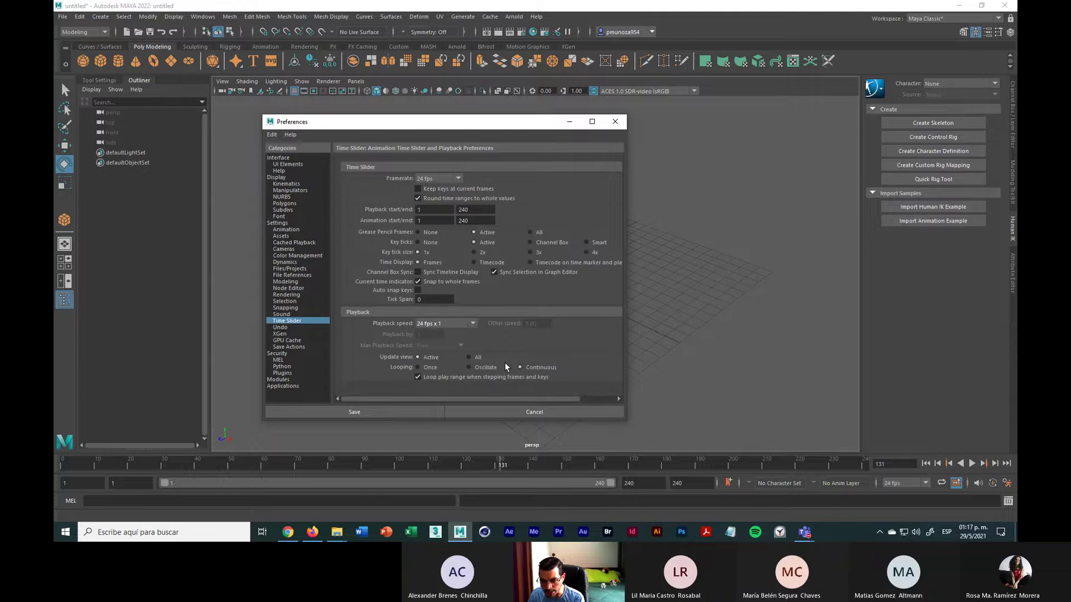
Save the preferences and move the current time to frame 1 and on to the last frame, 240
{"action": "left_click", "coordinate": [367, 409]}
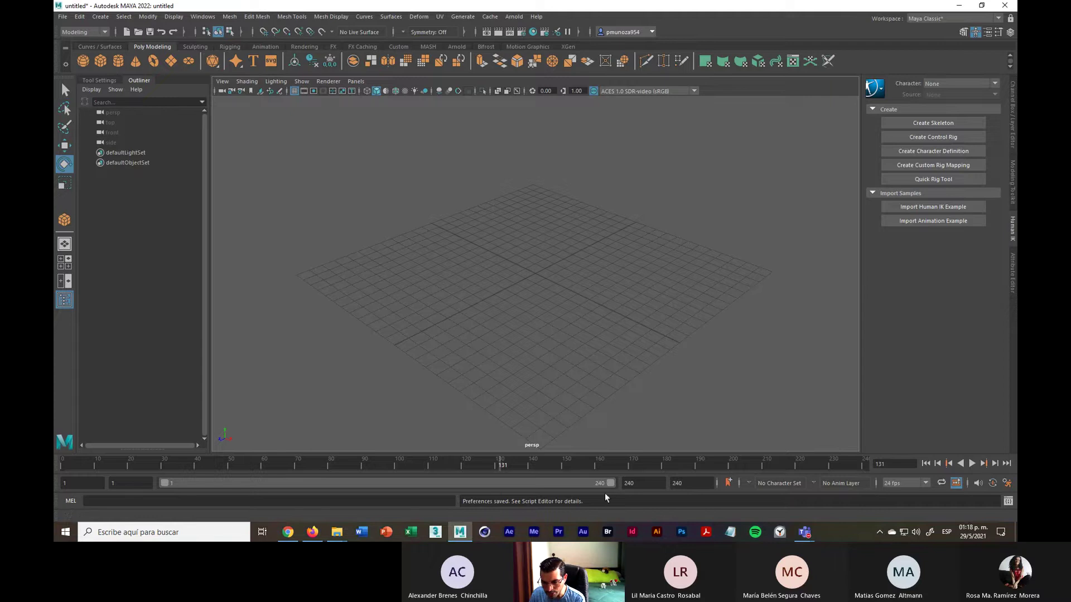
{"action": "left_click_drag", "start_coordinate": [609, 481], "coordinate": [632, 487]}
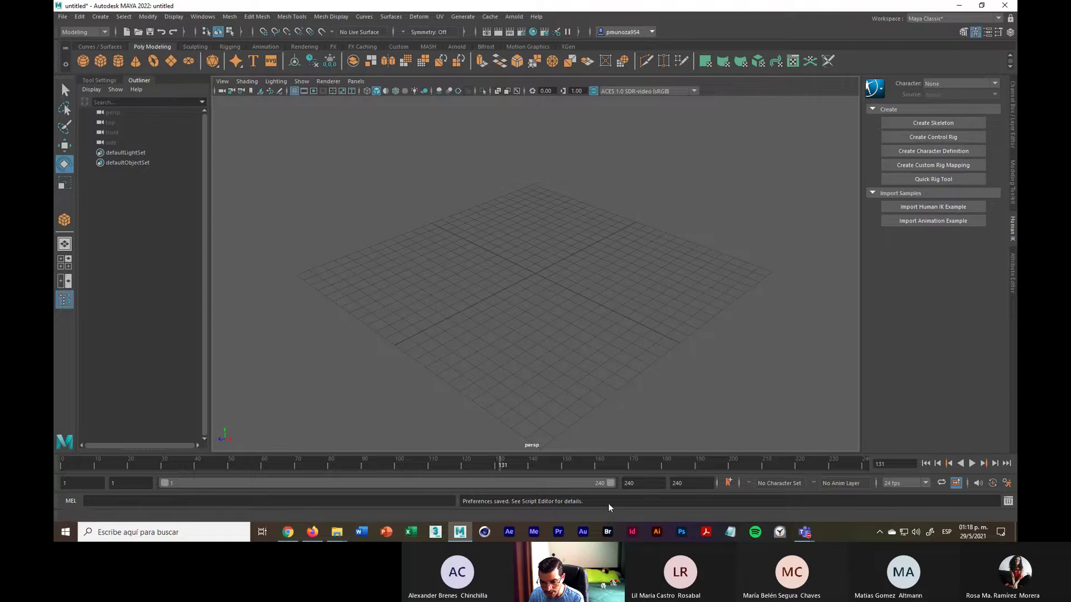
{"action": "left_click", "coordinate": [61, 466]}
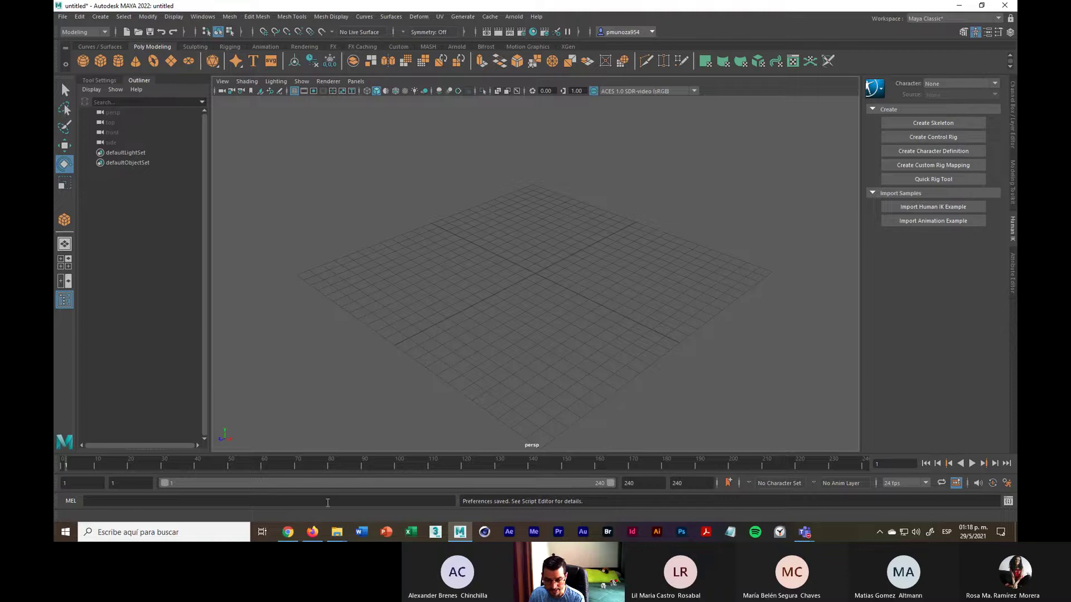
{"action": "left_click", "coordinate": [865, 466]}
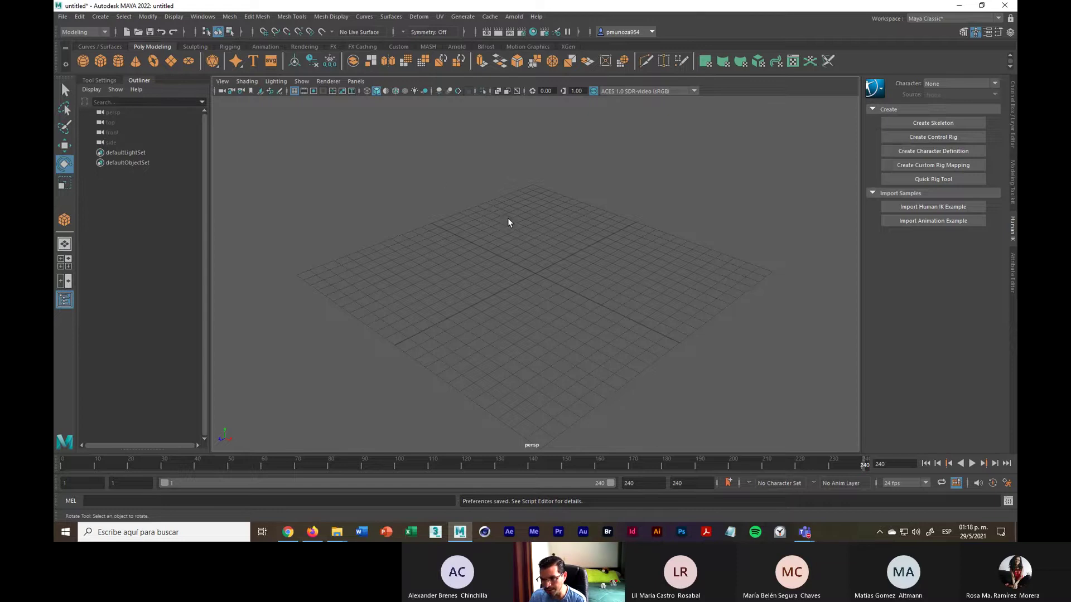
Check the Interactive Creation option for polygon primitives and draw a polygon sphere at the center of the grid
{"action": "left_click", "coordinate": [101, 16]}
{"action": "mouse_move", "coordinate": [112, 53]}
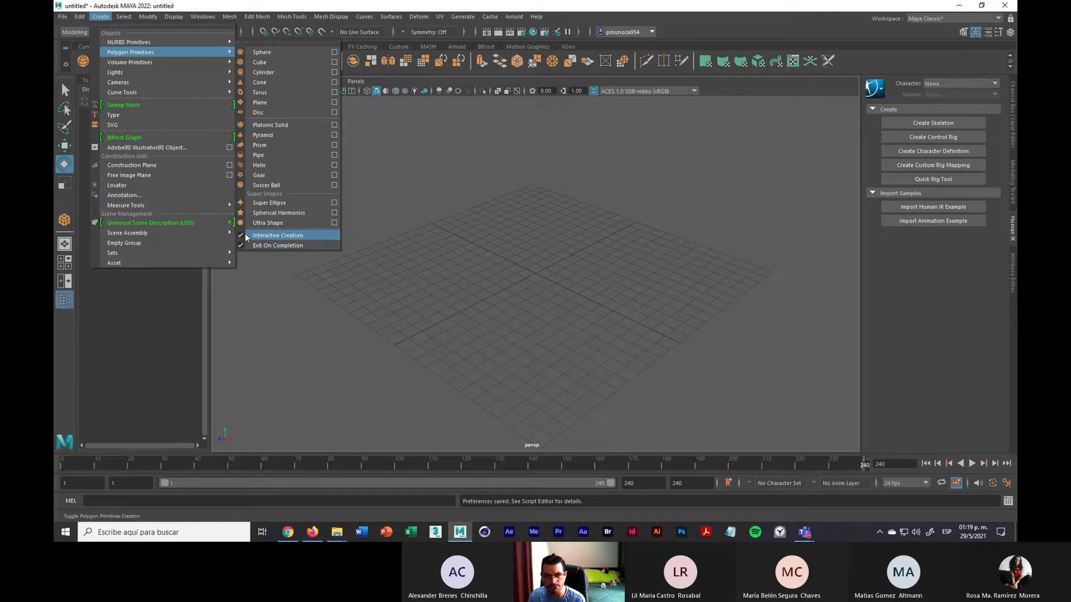
{"action": "left_click", "coordinate": [430, 169]}
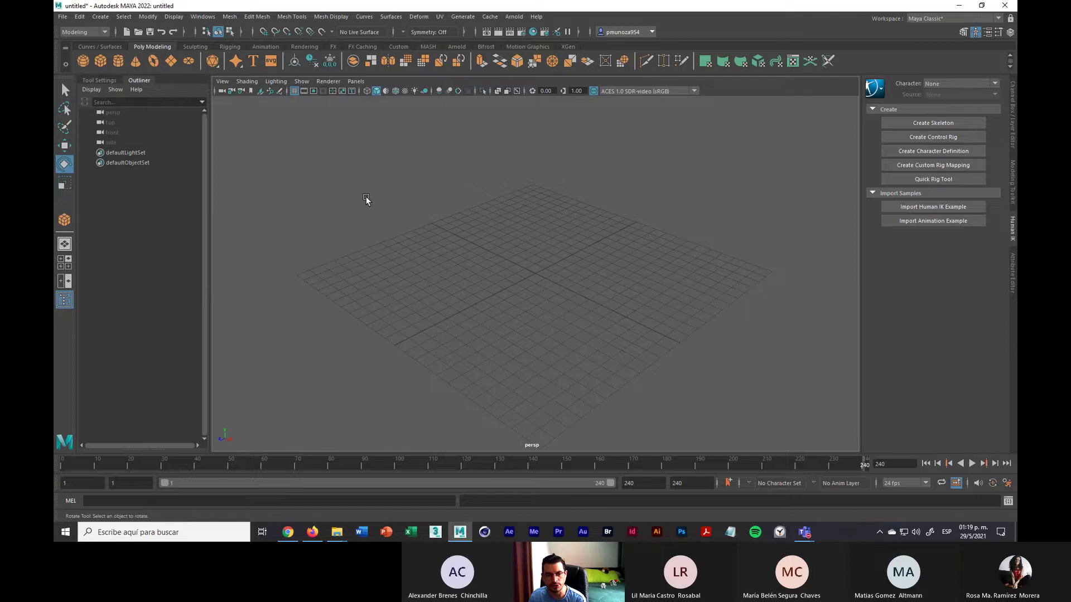
{"action": "left_click", "coordinate": [84, 61]}
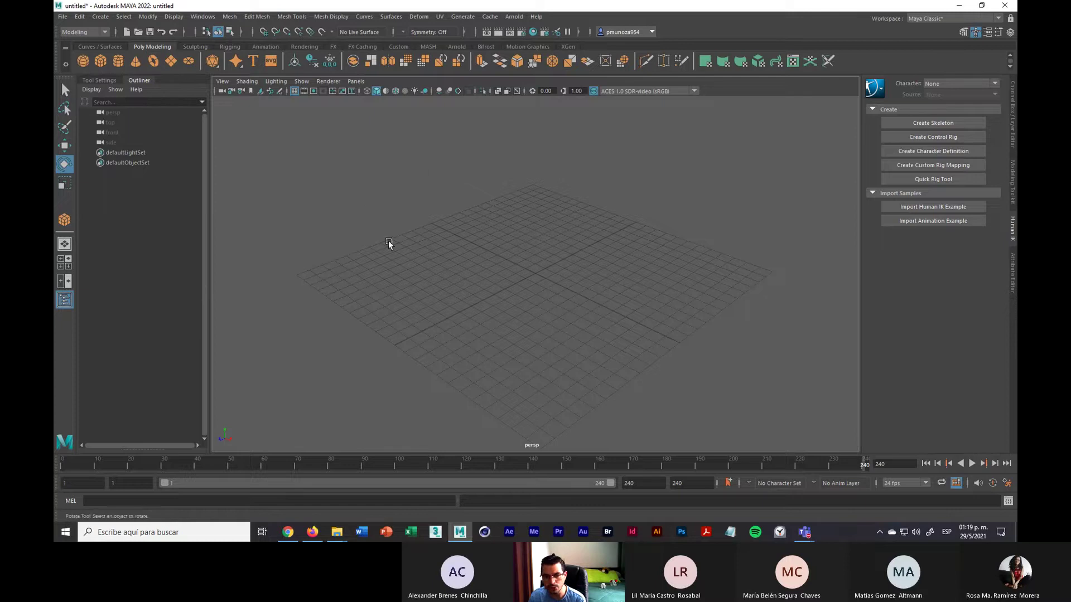
{"action": "left_click_drag", "start_coordinate": [535, 272], "coordinate": [554, 289]}
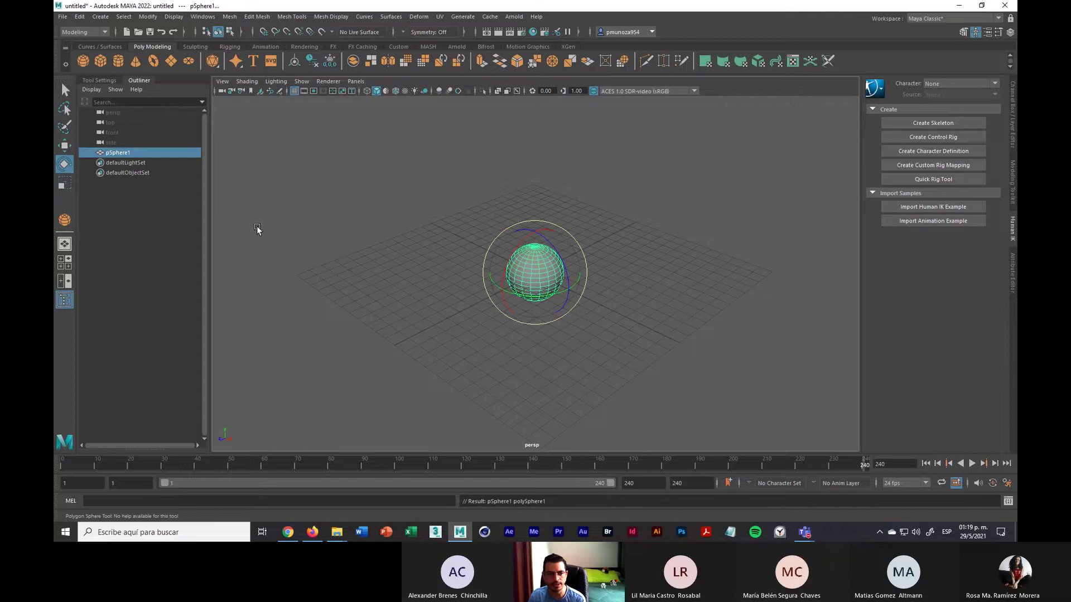
Move the sphere up along Y in the front view so that it rests on the ground grid
{"action": "key", "text": "w"}
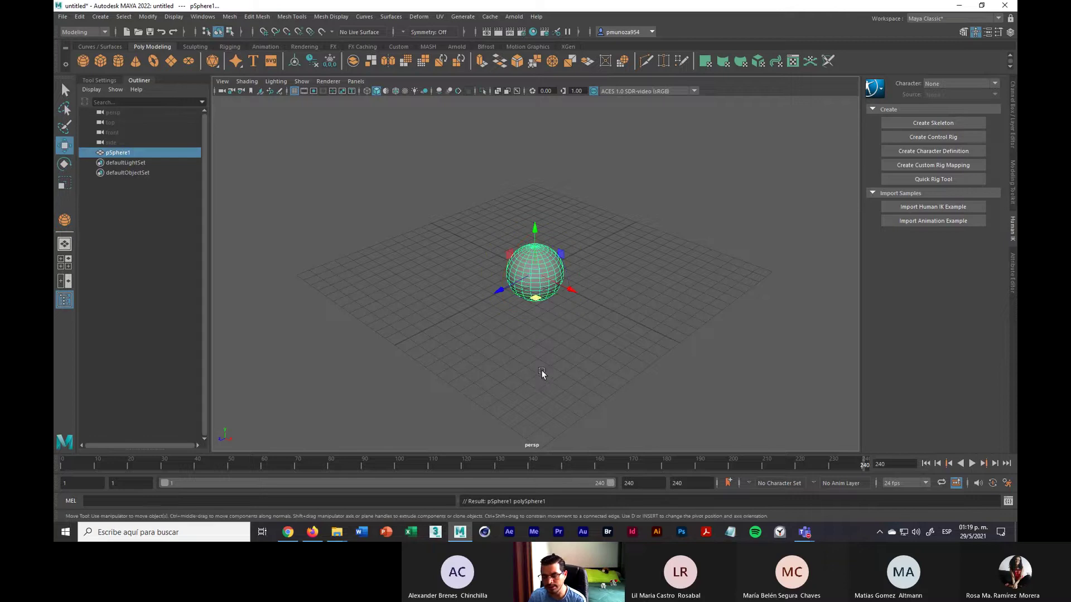
{"action": "left_click", "coordinate": [716, 379]}
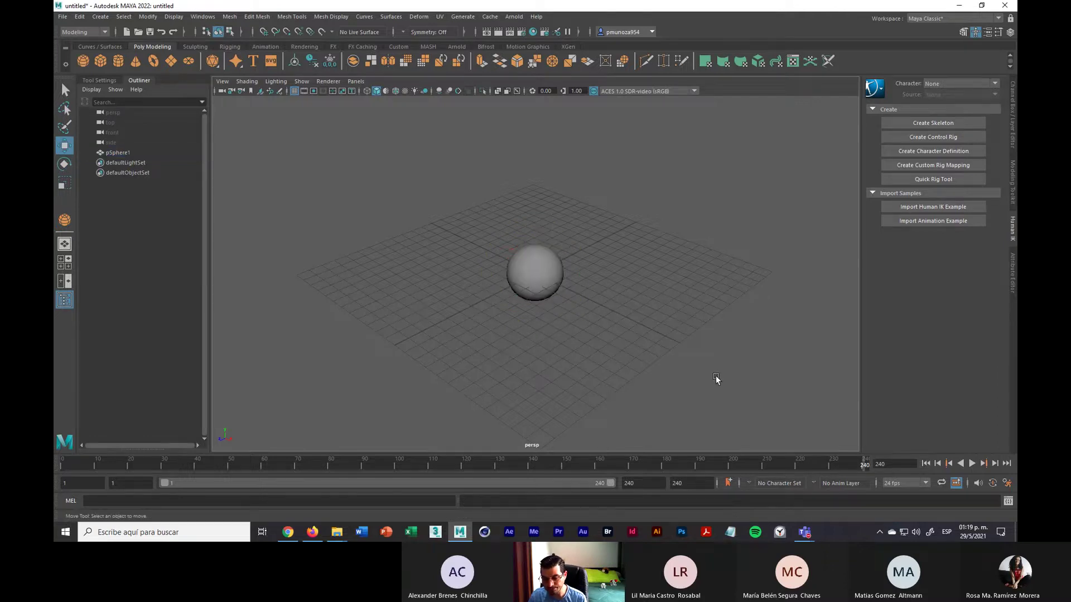
{"action": "key", "text": "space"}
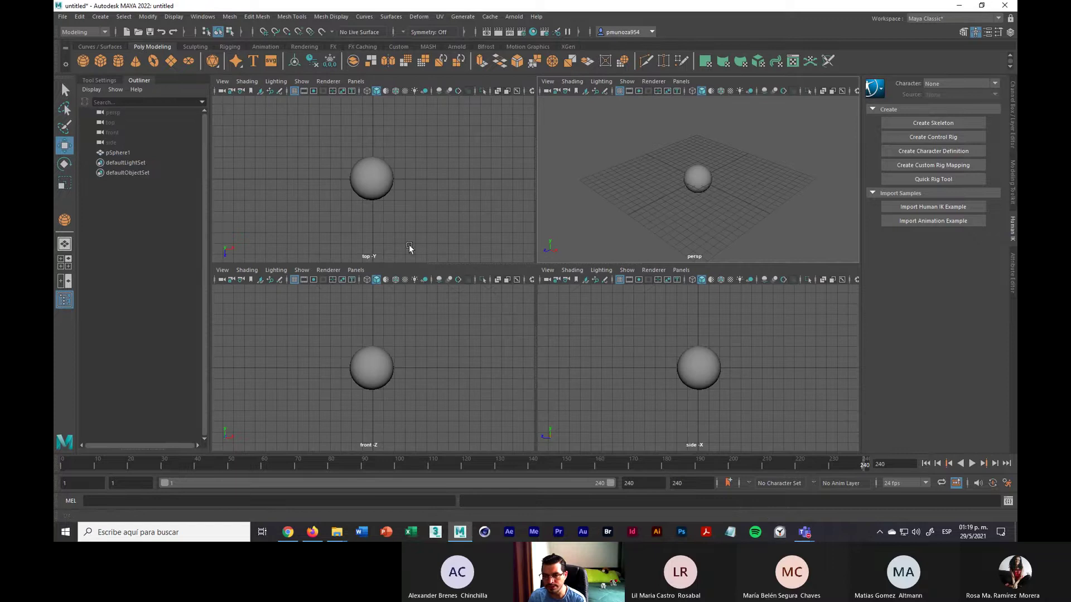
{"action": "left_click", "coordinate": [375, 192]}
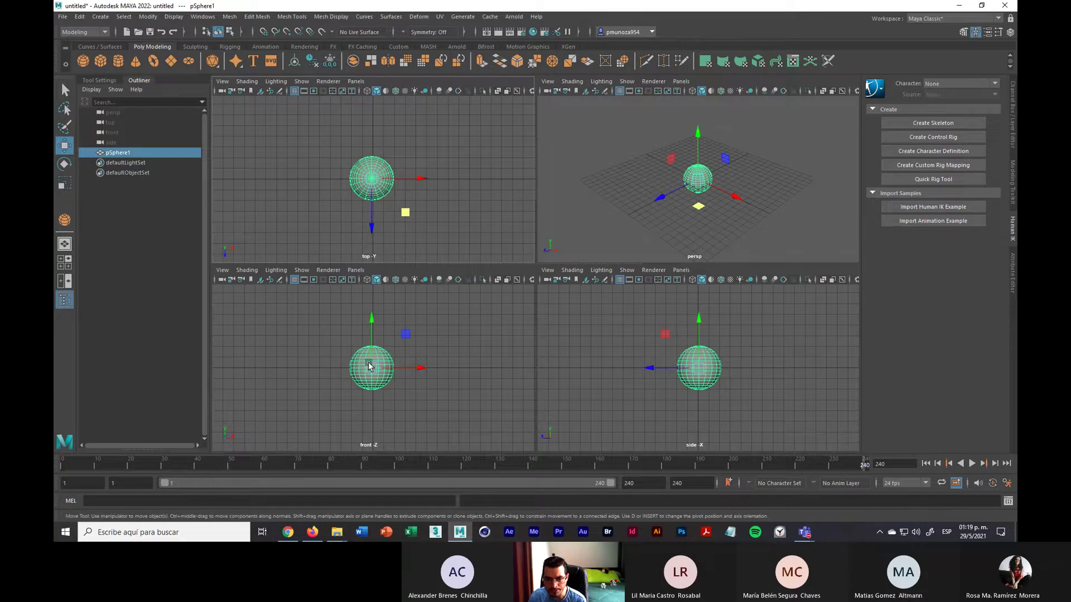
{"action": "left_click_drag", "start_coordinate": [371, 341], "coordinate": [375, 313]}
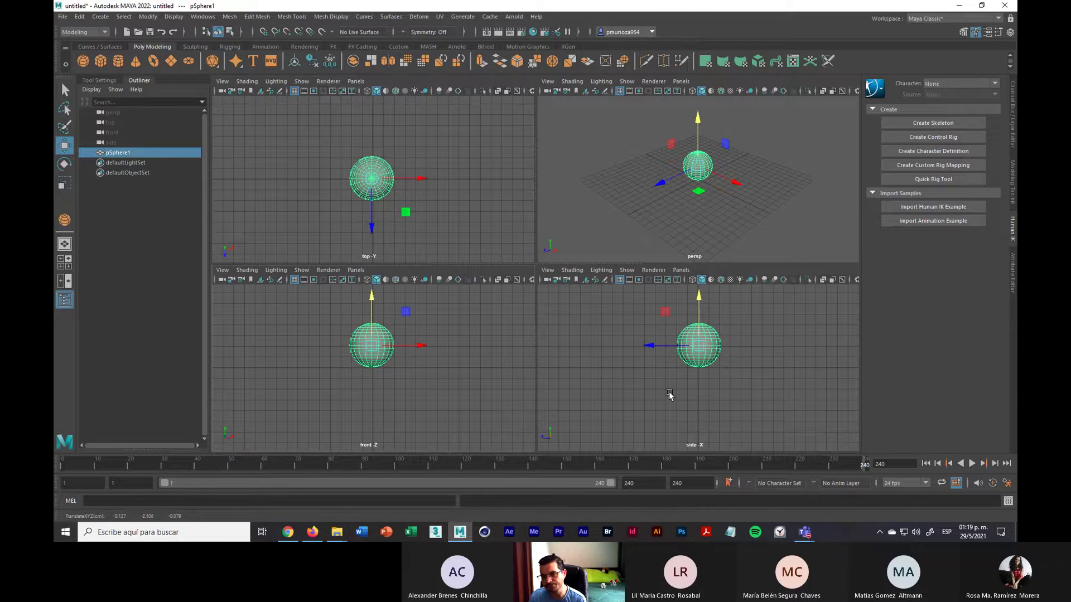
{"action": "left_click", "coordinate": [794, 188]}
{"action": "key", "text": "space"}
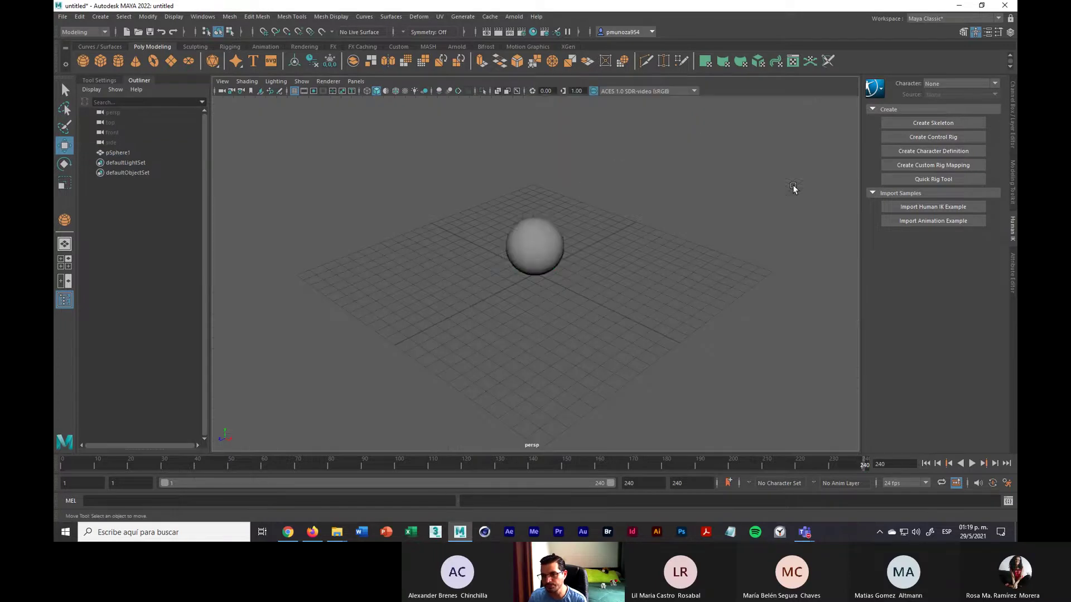
Move the sphere across the ground plane to the grid's corner, at about X 11.8 and Z -10.5, and deselect it
{"action": "left_click", "coordinate": [539, 255]}
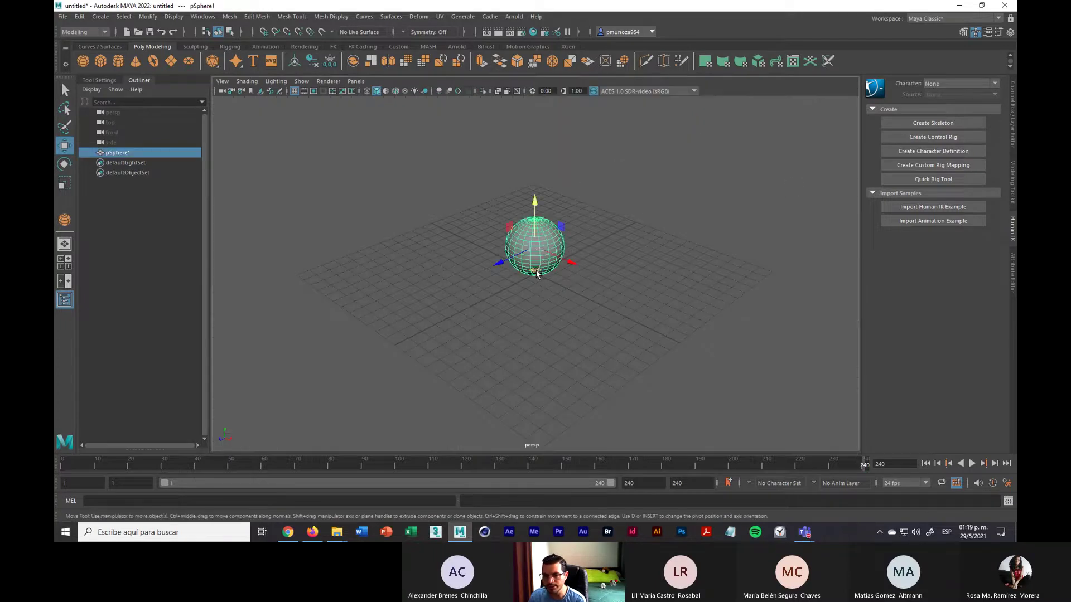
{"action": "left_click_drag", "start_coordinate": [536, 273], "coordinate": [783, 275]}
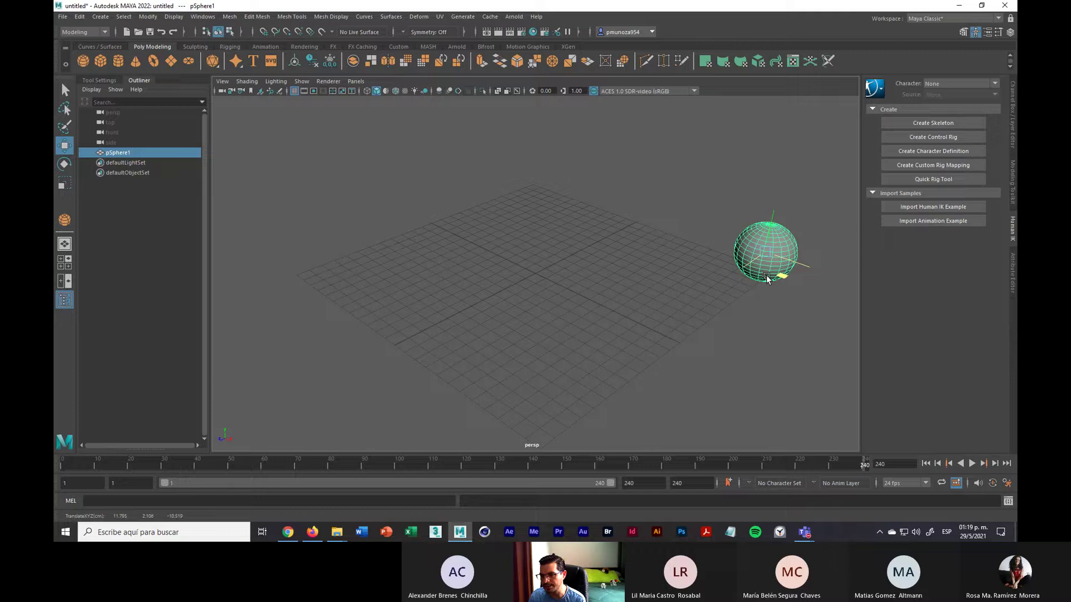
{"action": "left_click", "coordinate": [759, 327]}
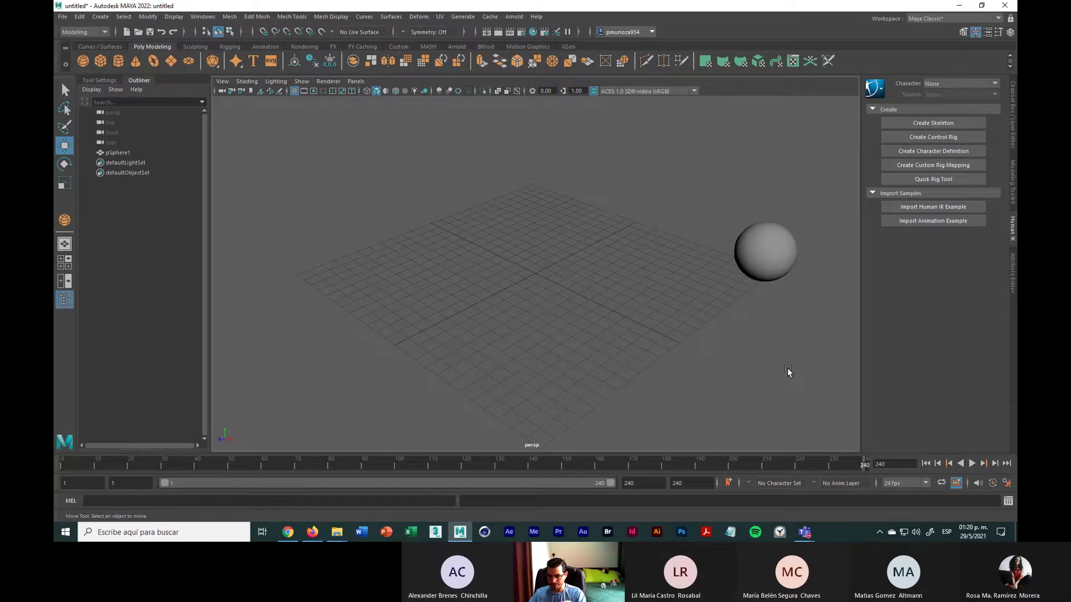
Move the current time back and forth through the middle of the timeline, ending on frame 145
{"action": "mouse_move", "coordinate": [612, 484]}
{"action": "left_mouse_down"}
{"action": "mouse_move", "coordinate": [440, 489]}
{"action": "mouse_move", "coordinate": [612, 484]}
{"action": "left_mouse_up"}
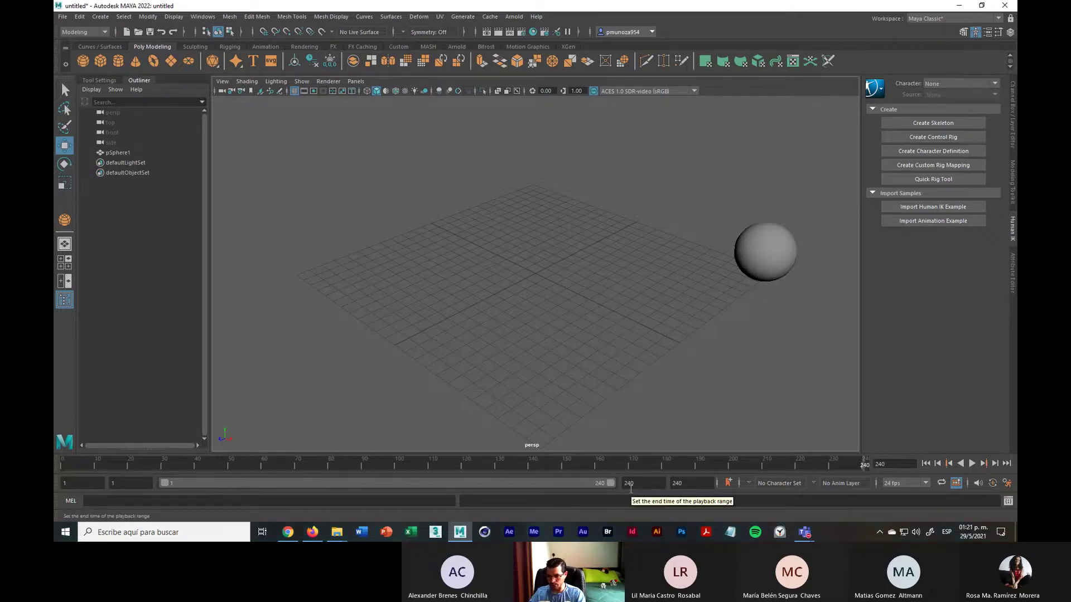
{"action": "left_click", "coordinate": [617, 460]}
{"action": "left_click", "coordinate": [554, 468]}
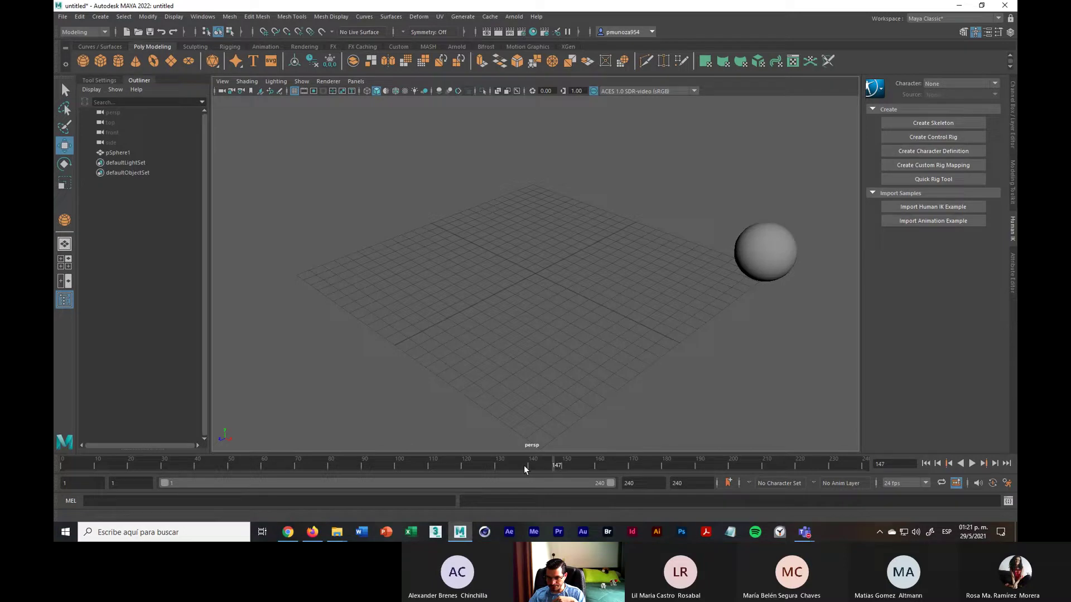
{"action": "left_click", "coordinate": [450, 465]}
{"action": "left_click", "coordinate": [418, 463]}
{"action": "left_click", "coordinate": [453, 466]}
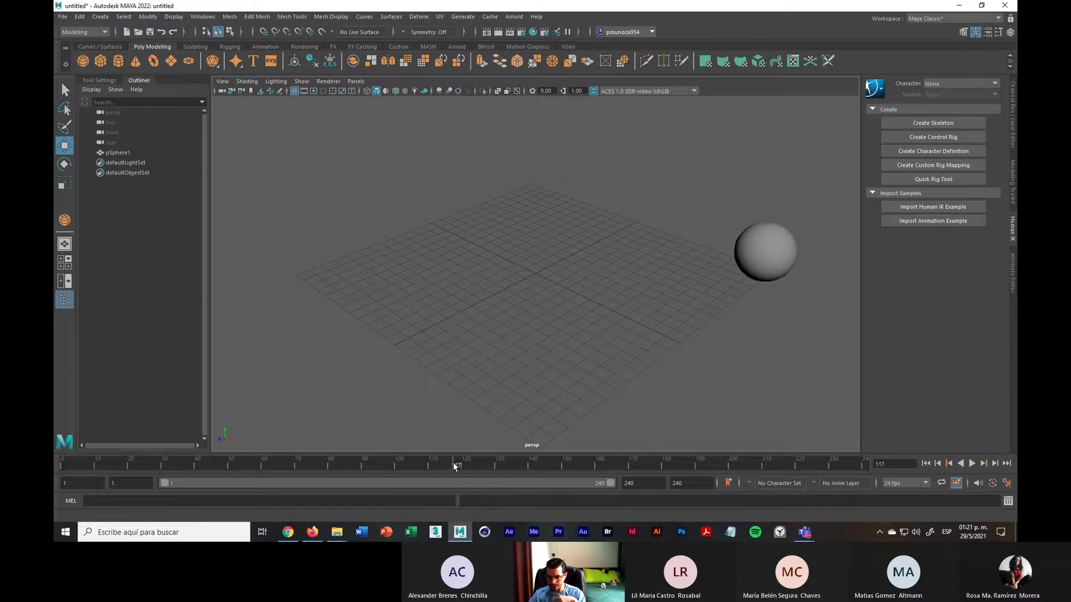
{"action": "left_click", "coordinate": [507, 466]}
{"action": "left_click", "coordinate": [547, 466]}
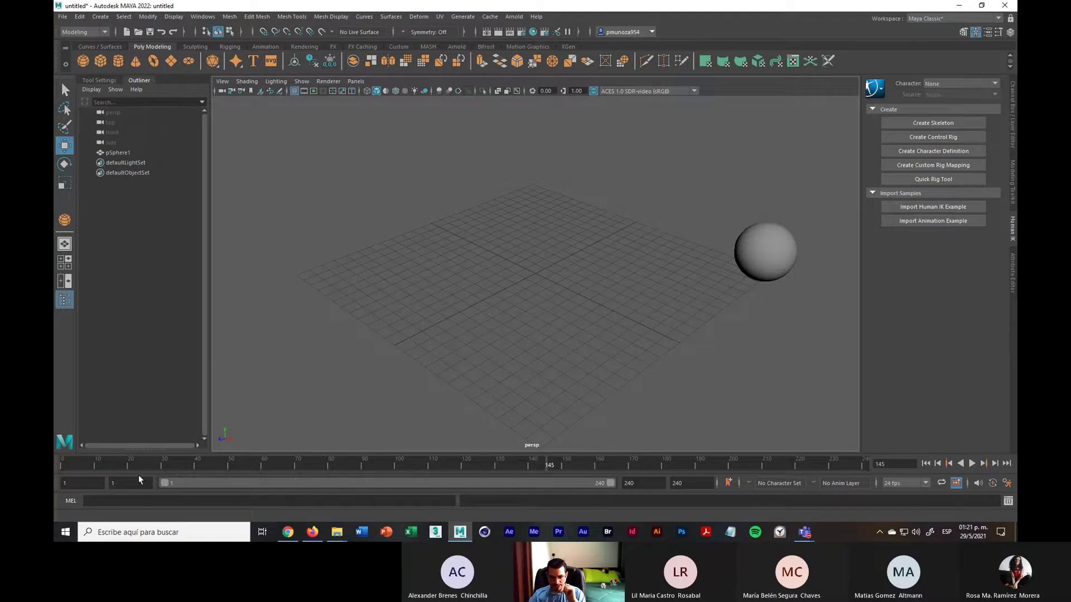
Return to frame 1, briefly run the playback, and set a keyframe on the sphere at its starting corner
{"action": "left_click", "coordinate": [84, 465]}
{"action": "left_click", "coordinate": [65, 468]}
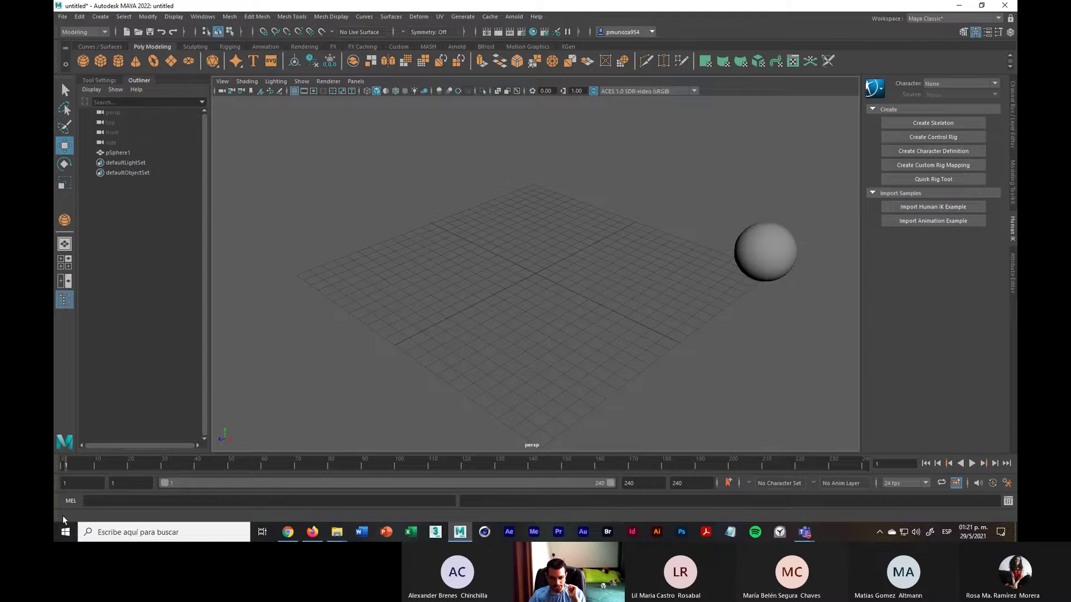
{"action": "key", "text": "alt+v"}
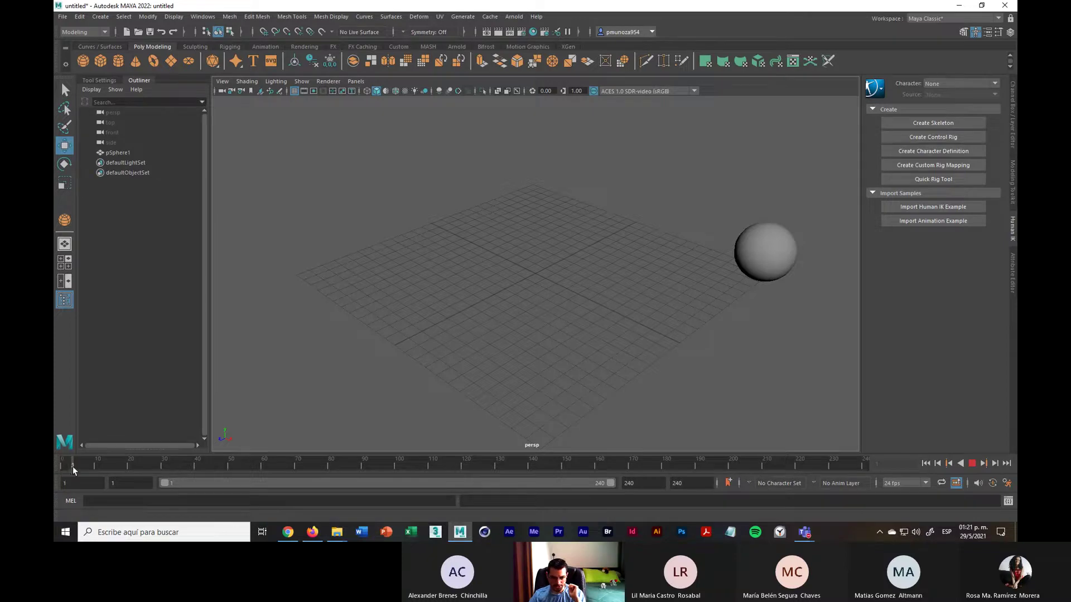
{"action": "key", "text": "alt+v"}
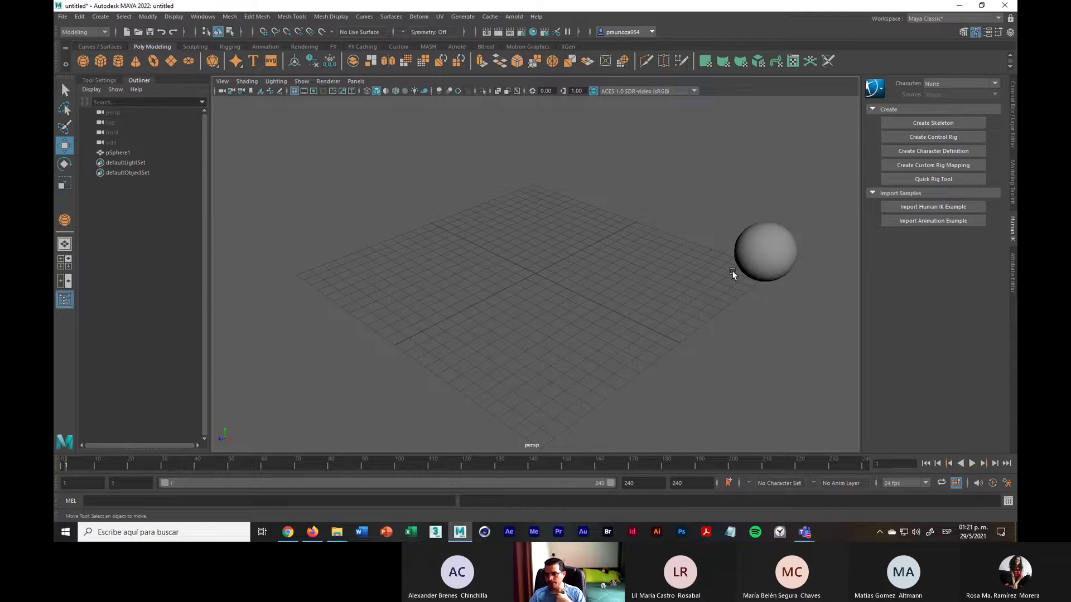
{"action": "left_click", "coordinate": [761, 262]}
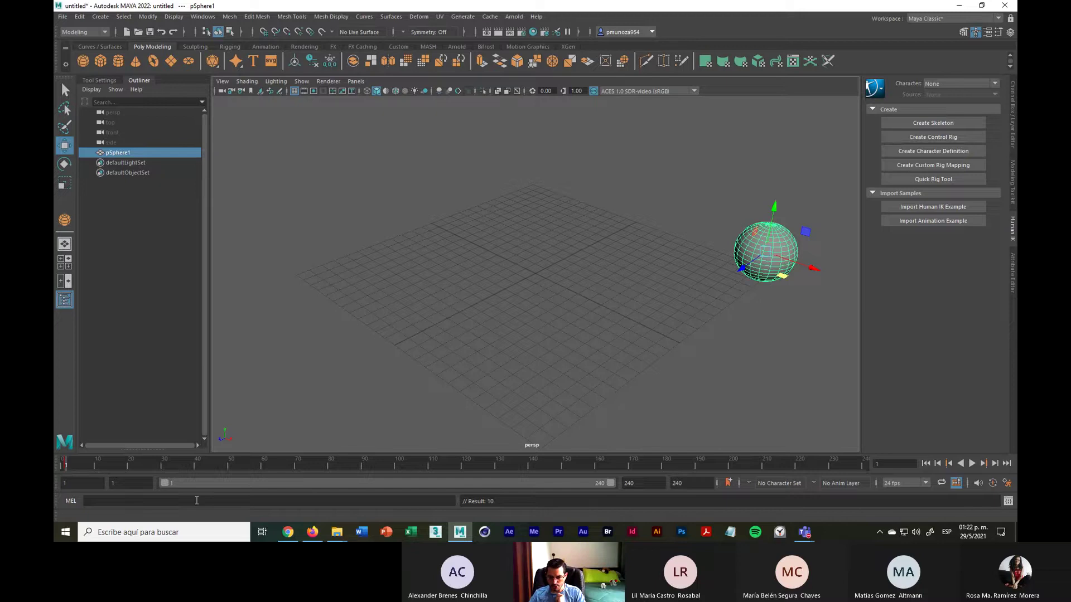
At frame 60, move the sphere along X to the back corner of the grid, about X -10.4, and set a keyframe
{"action": "left_click", "coordinate": [263, 467]}
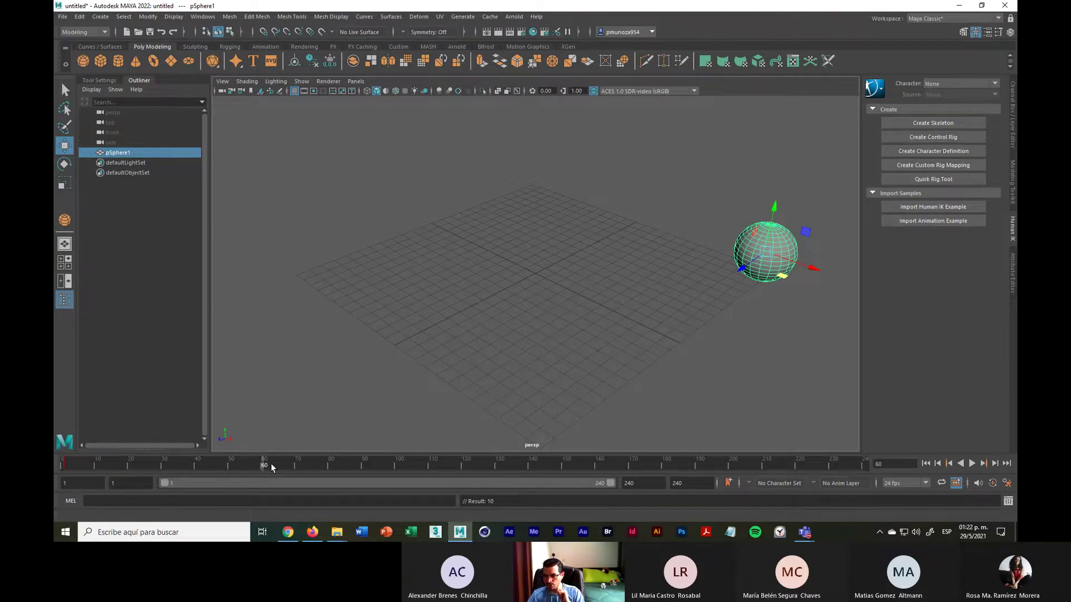
{"action": "left_click_drag", "start_coordinate": [813, 271], "coordinate": [568, 185]}
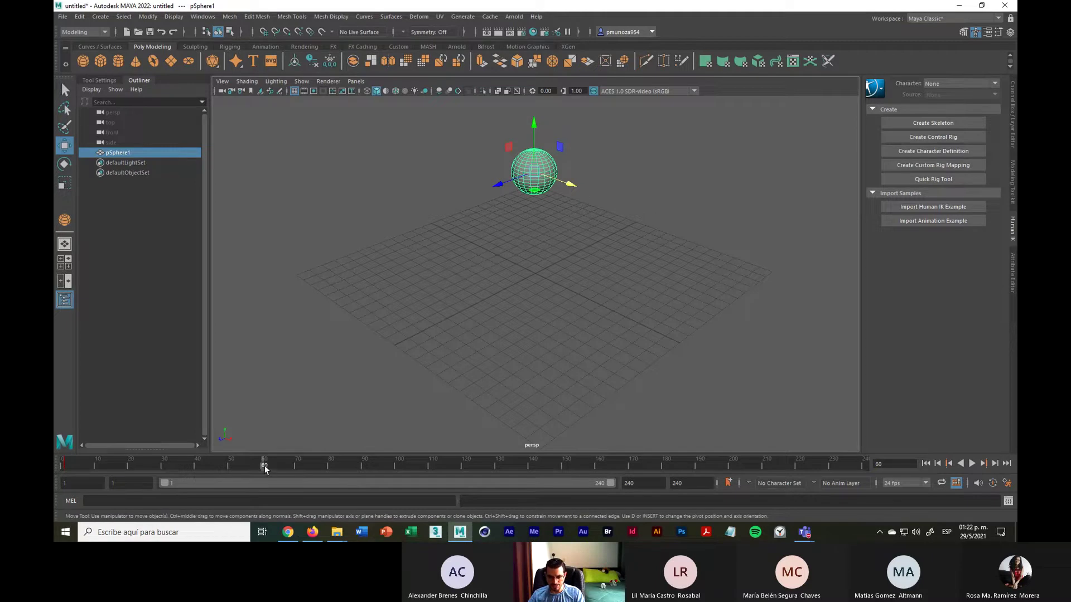
{"action": "key", "text": "s"}
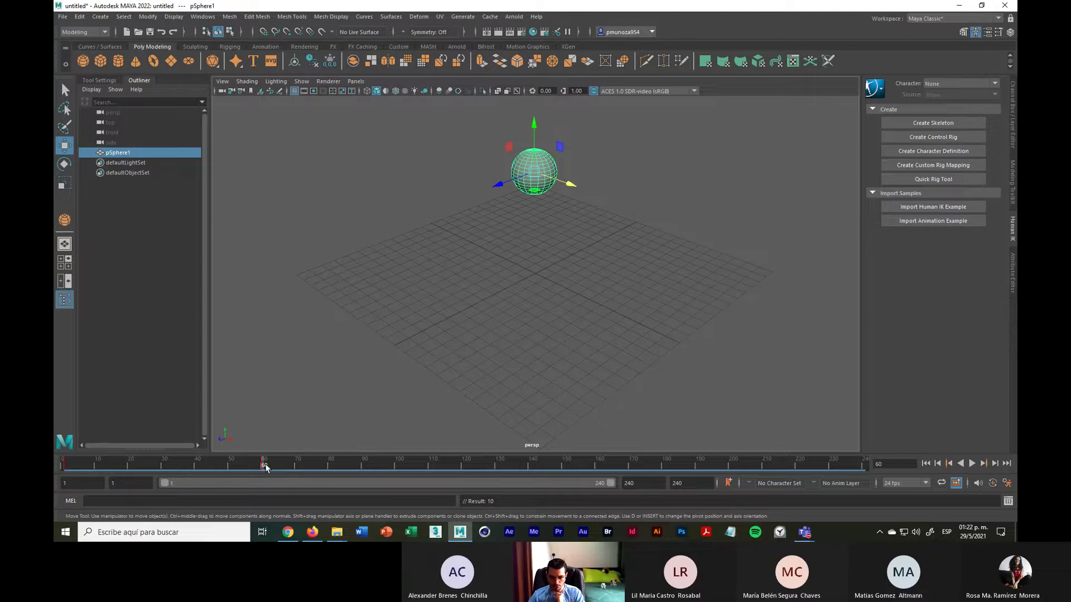
{"action": "mouse_move", "coordinate": [261, 461]}
{"action": "left_mouse_down"}
{"action": "mouse_move", "coordinate": [62, 484]}
{"action": "mouse_move", "coordinate": [263, 469]}
{"action": "left_mouse_up"}
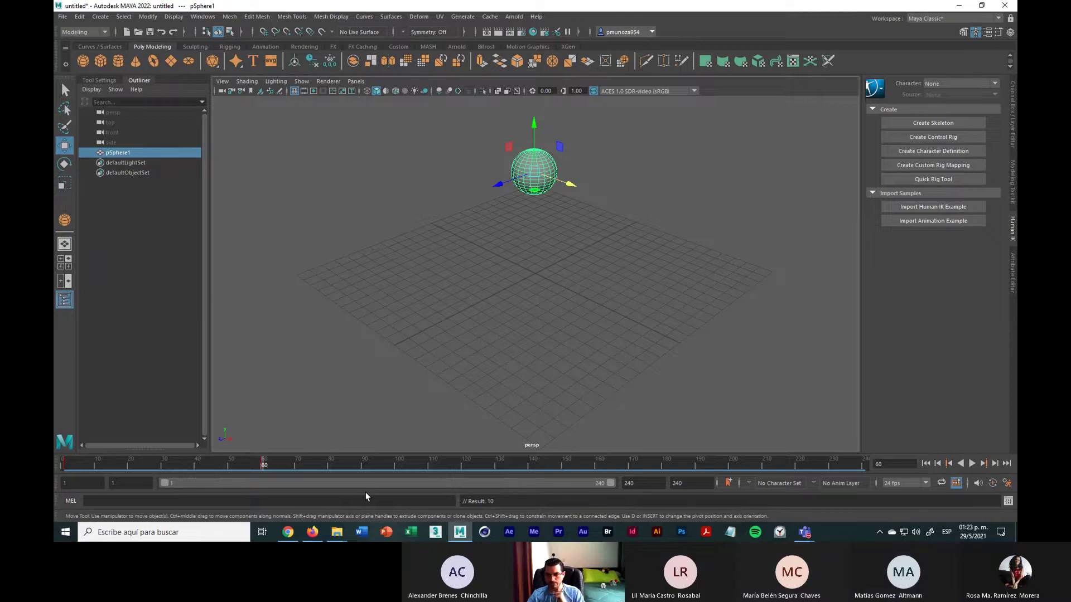
At frame 110, move the sphere along Z to the next grid corner, about Z 11.8, and set a keyframe
{"action": "left_click", "coordinate": [430, 469]}
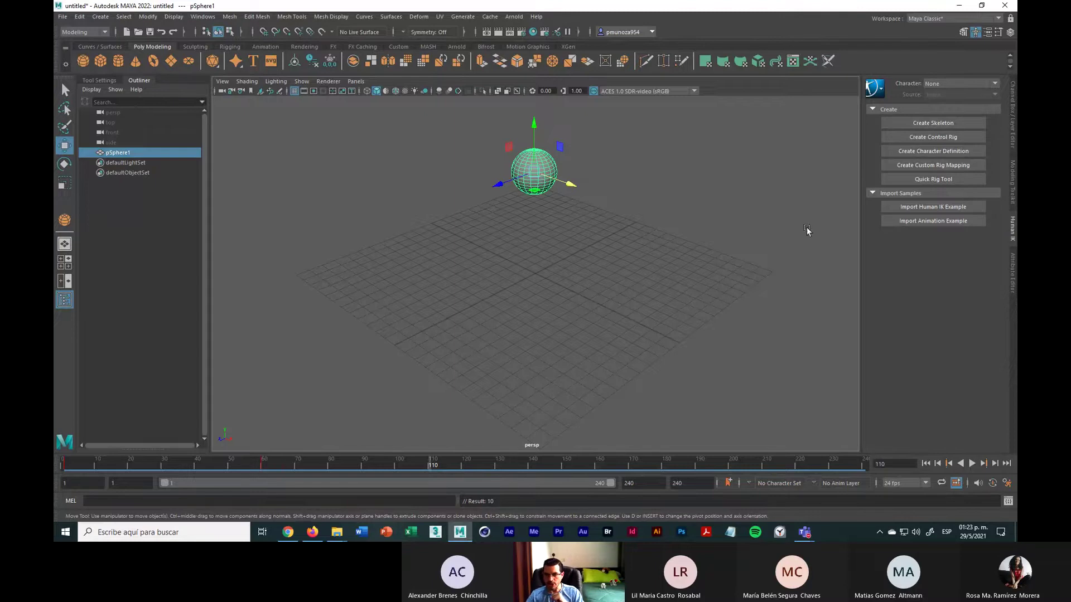
{"action": "left_click_drag", "start_coordinate": [493, 187], "coordinate": [244, 301]}
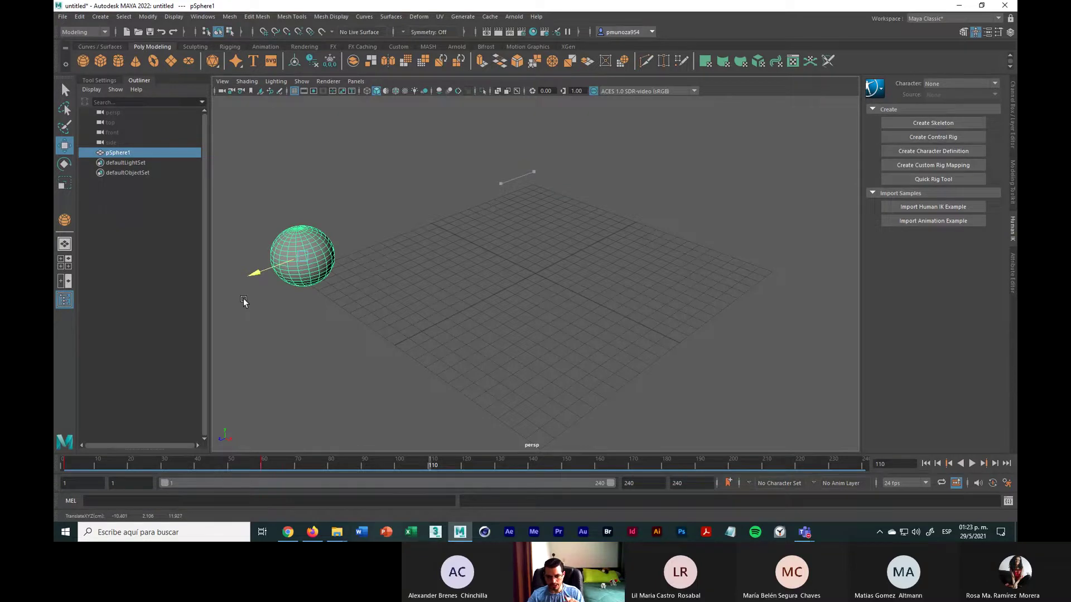
{"action": "left_click_drag", "start_coordinate": [244, 301], "coordinate": [244, 301]}
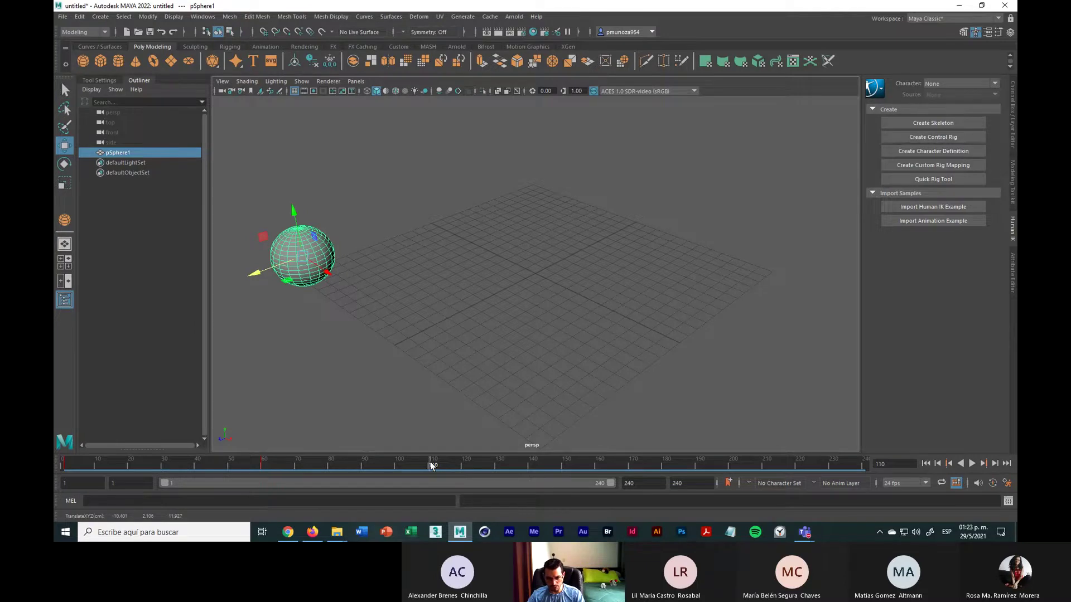
{"action": "key", "text": "s"}
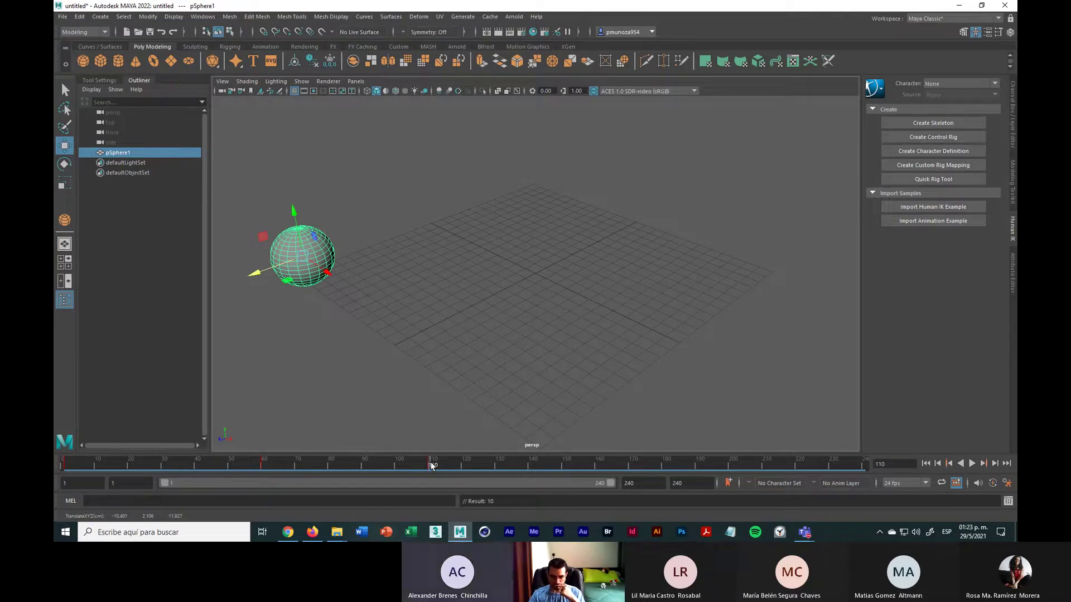
{"action": "mouse_move", "coordinate": [431, 466]}
{"action": "left_mouse_down"}
{"action": "mouse_move", "coordinate": [60, 491]}
{"action": "mouse_move", "coordinate": [429, 465]}
{"action": "left_mouse_up"}
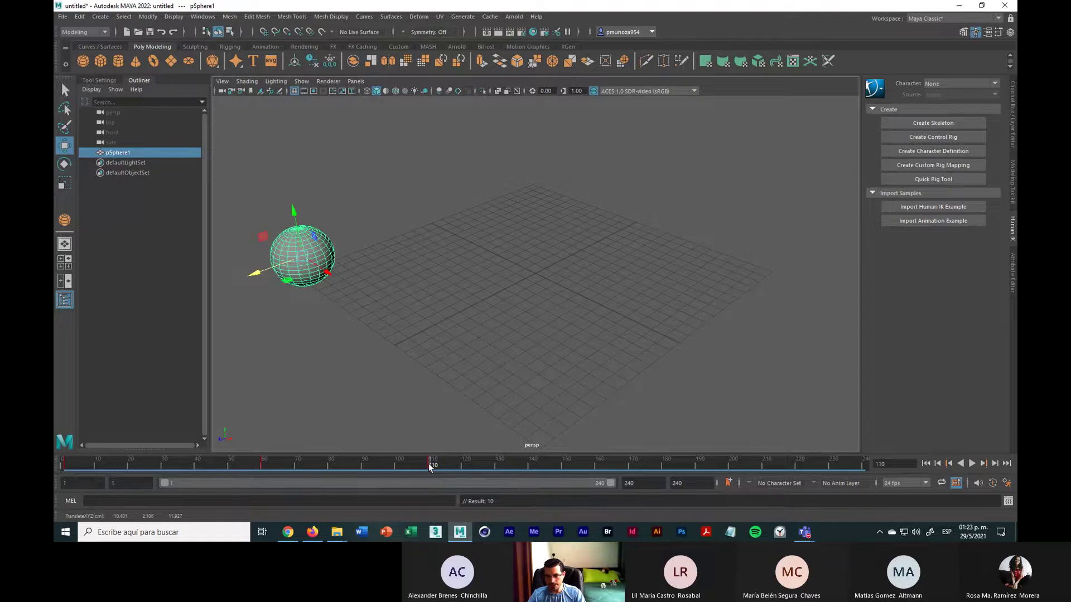
At frame 160, move the sphere along X to the front corner of the grid, about X 12, and set a keyframe
{"action": "left_click_drag", "start_coordinate": [599, 400], "coordinate": [572, 443], "text": "alt"}
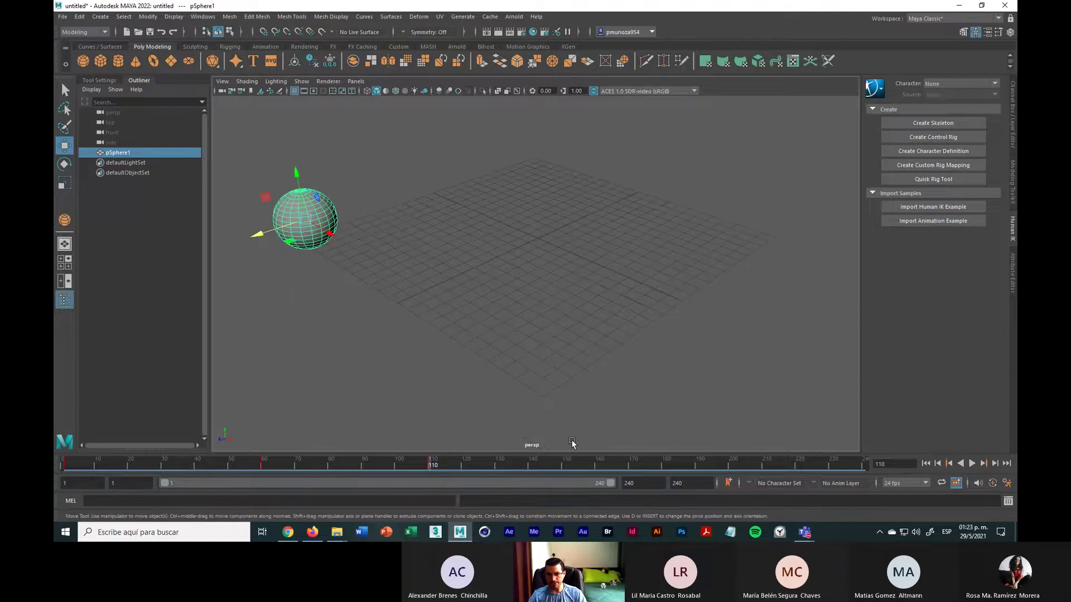
{"action": "left_click", "coordinate": [597, 466]}
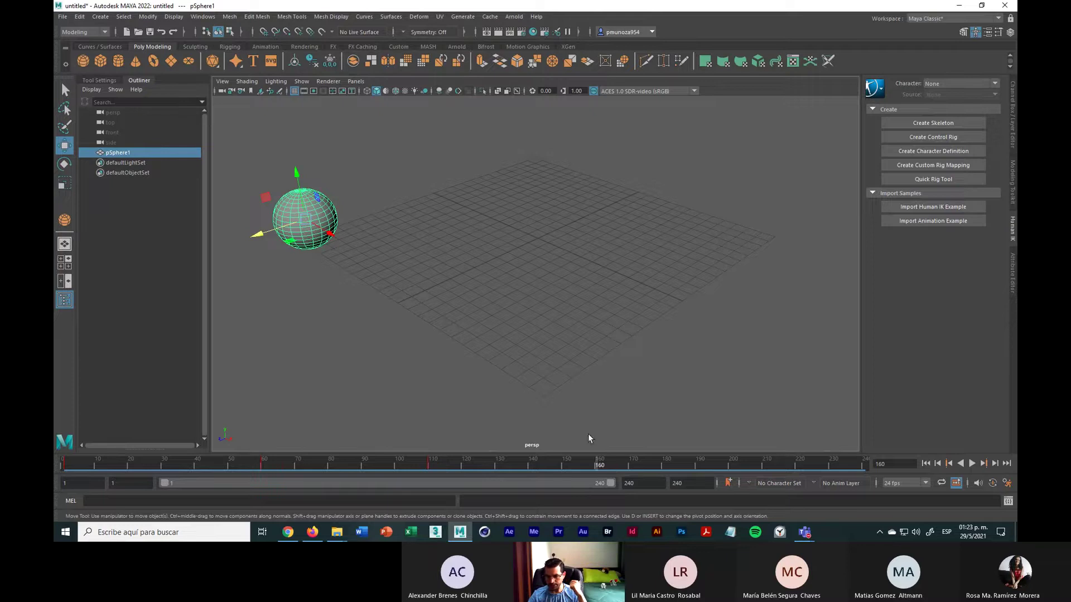
{"action": "left_click_drag", "start_coordinate": [332, 240], "coordinate": [584, 419]}
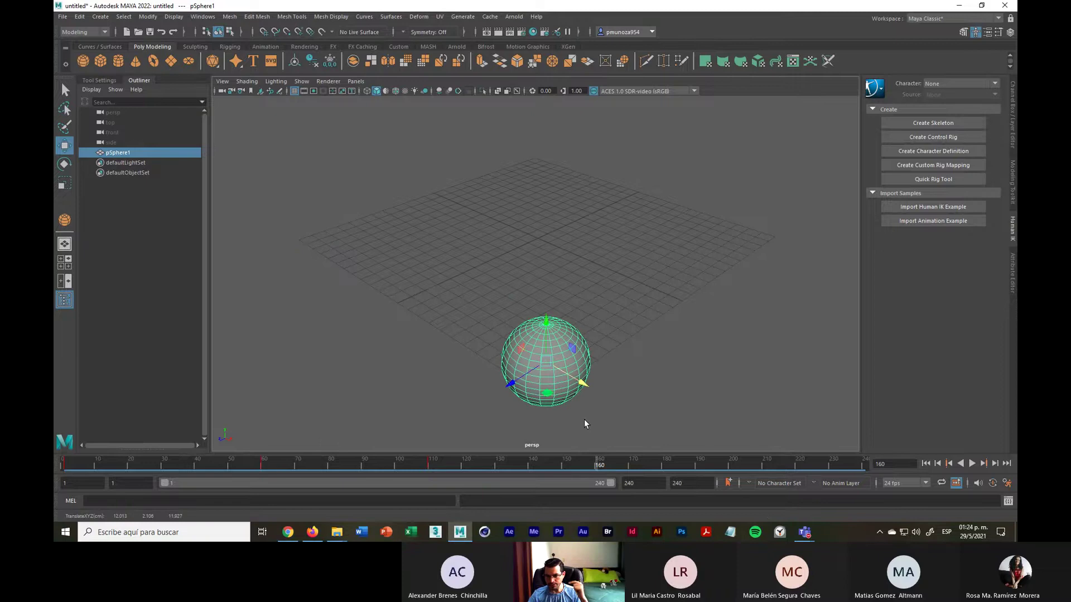
{"action": "key", "text": "s"}
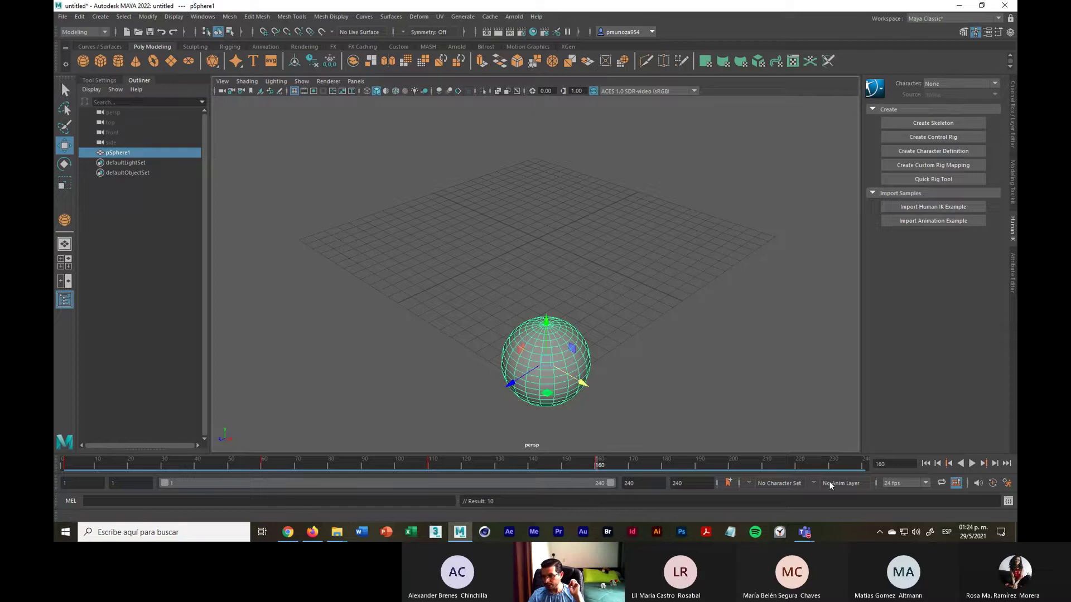
Key the sphere at frame 220 back at its starting corner, about Z -10.2, and play the animation up to 240 frames
{"action": "left_click", "coordinate": [799, 469]}
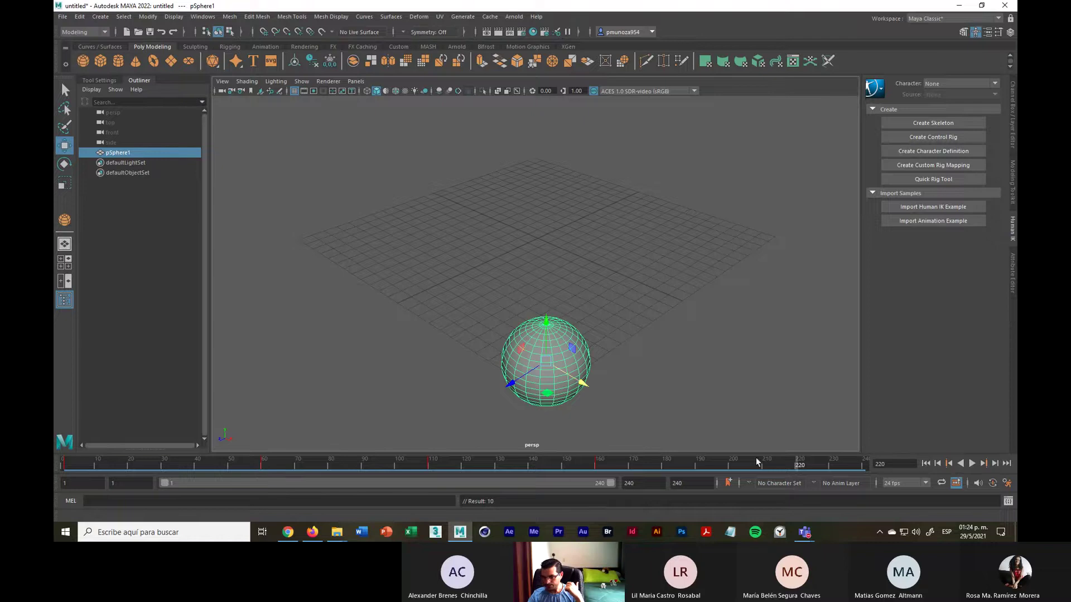
{"action": "left_click_drag", "start_coordinate": [517, 394], "coordinate": [754, 230]}
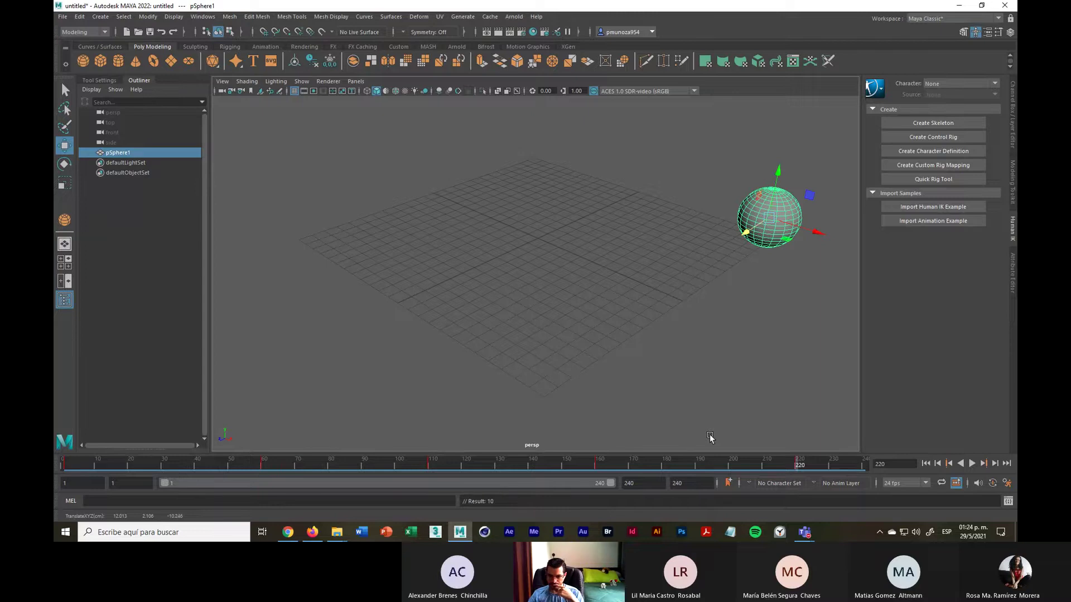
{"action": "left_click_drag", "start_coordinate": [798, 468], "coordinate": [864, 455]}
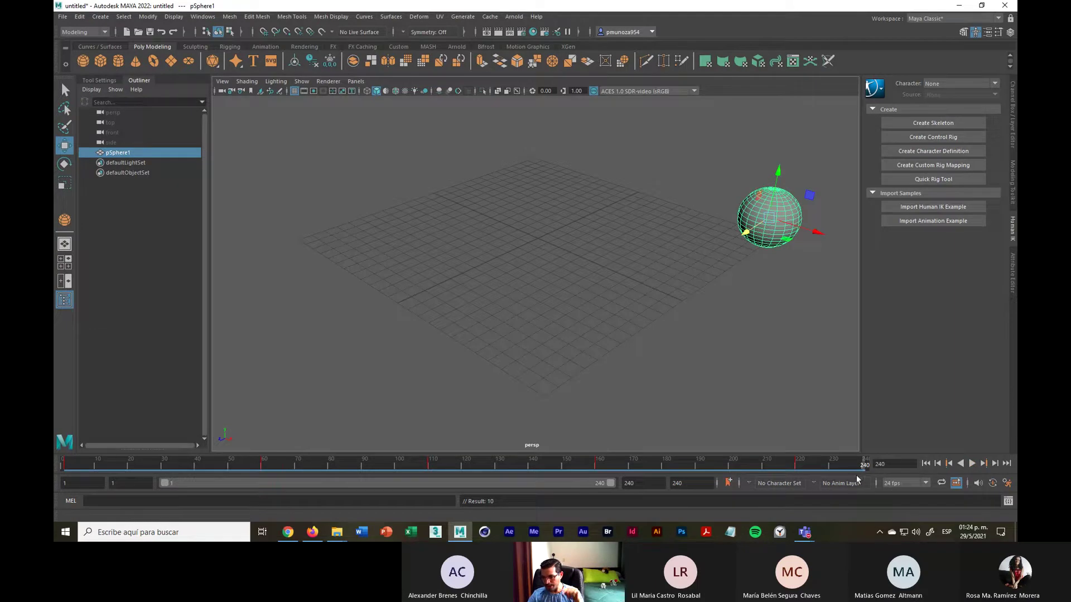
{"action": "left_click", "coordinate": [972, 464]}
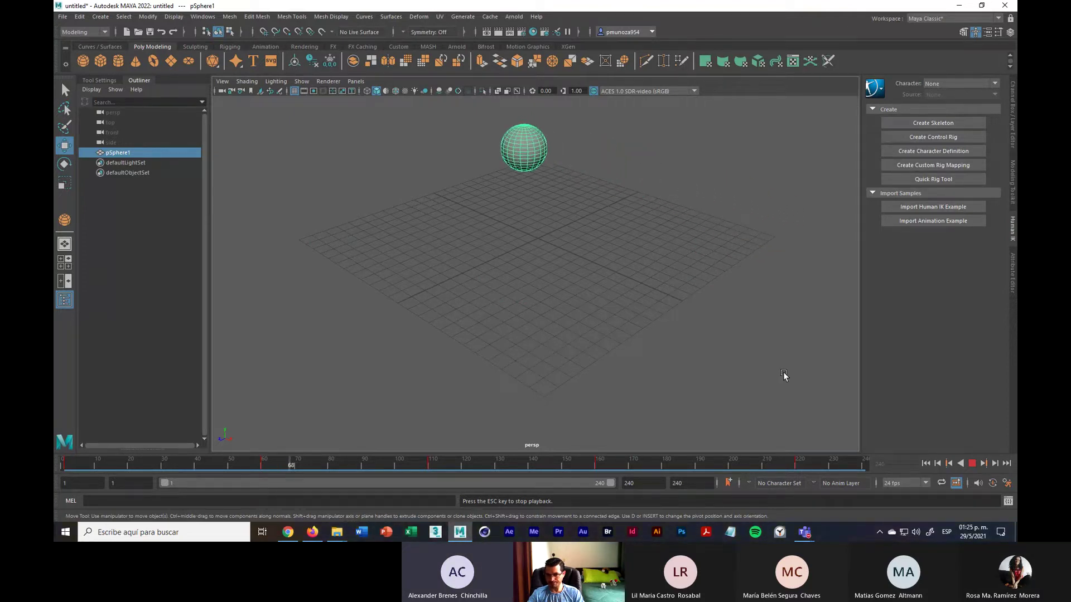
{"action": "left_click", "coordinate": [970, 462]}
At frame 220, nudge the sphere along Z to about -10.6 and update its keyframe
{"action": "left_click", "coordinate": [799, 469]}
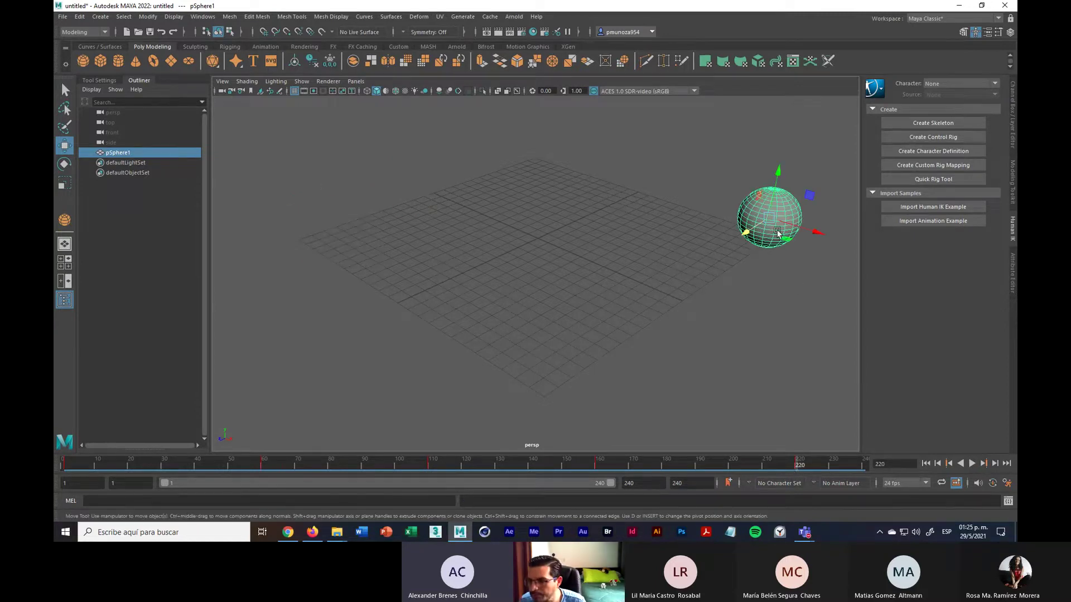
{"action": "left_click_drag", "start_coordinate": [744, 234], "coordinate": [746, 233]}
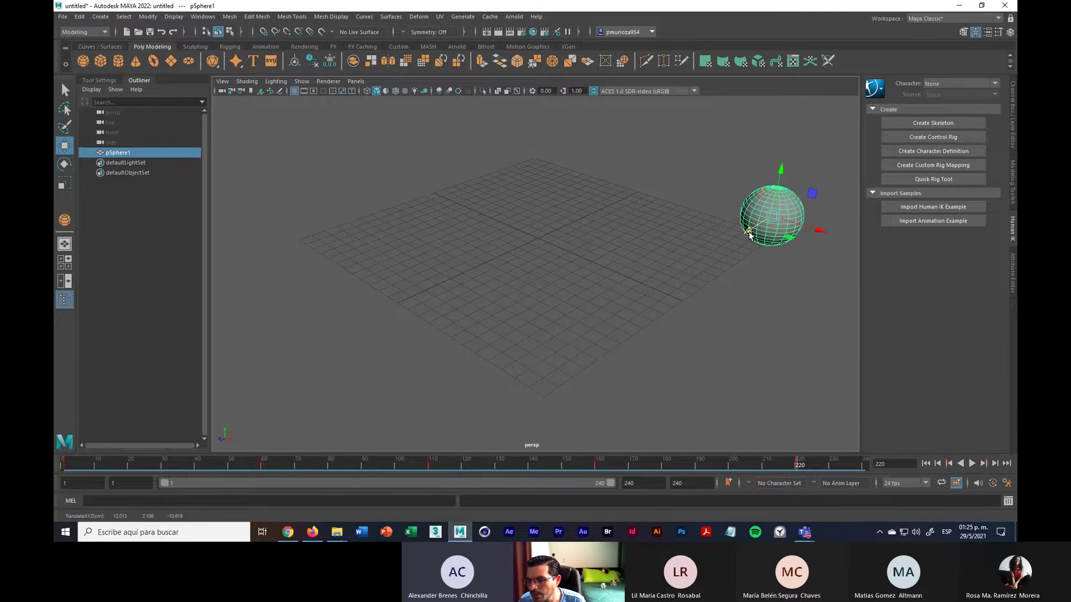
{"action": "left_click", "coordinate": [783, 292]}
{"action": "left_click", "coordinate": [773, 227]}
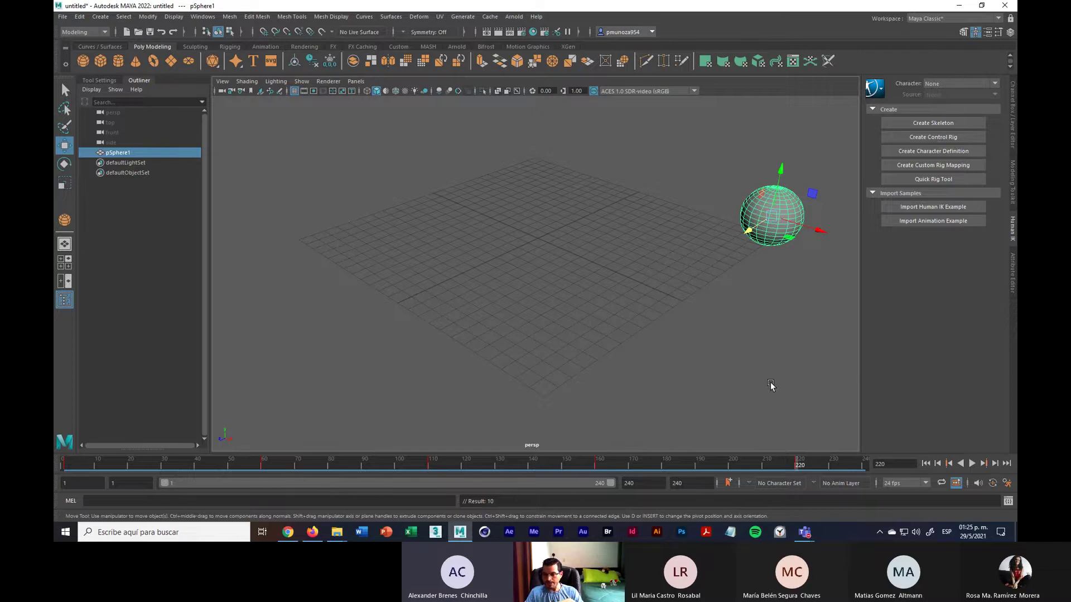
Deselect and reselect the sphere to compare the keyframe marks on the time slider
{"action": "left_click", "coordinate": [770, 383]}
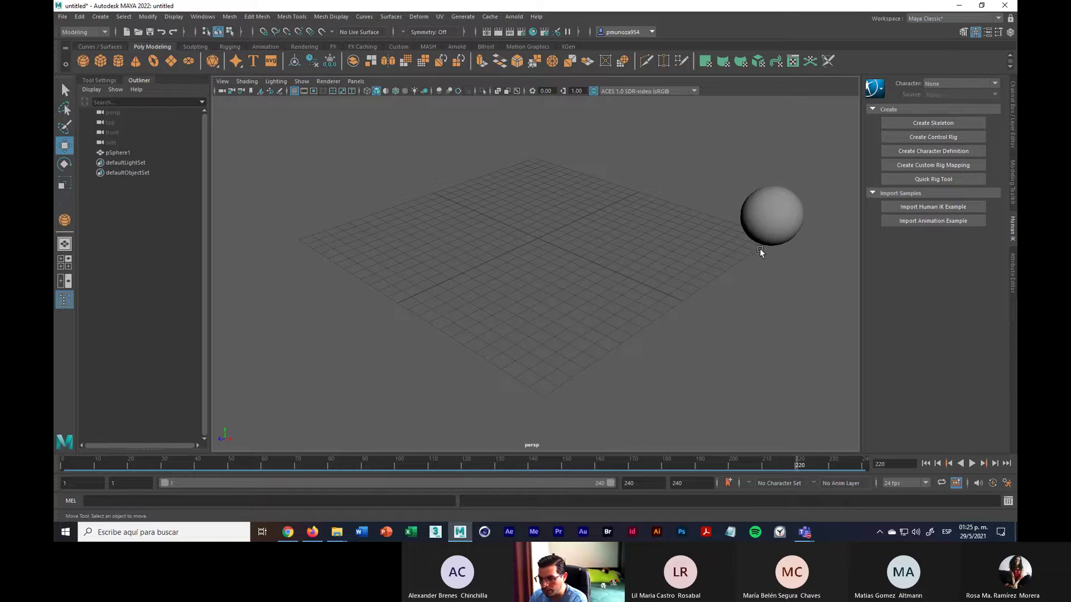
{"action": "left_click", "coordinate": [770, 222]}
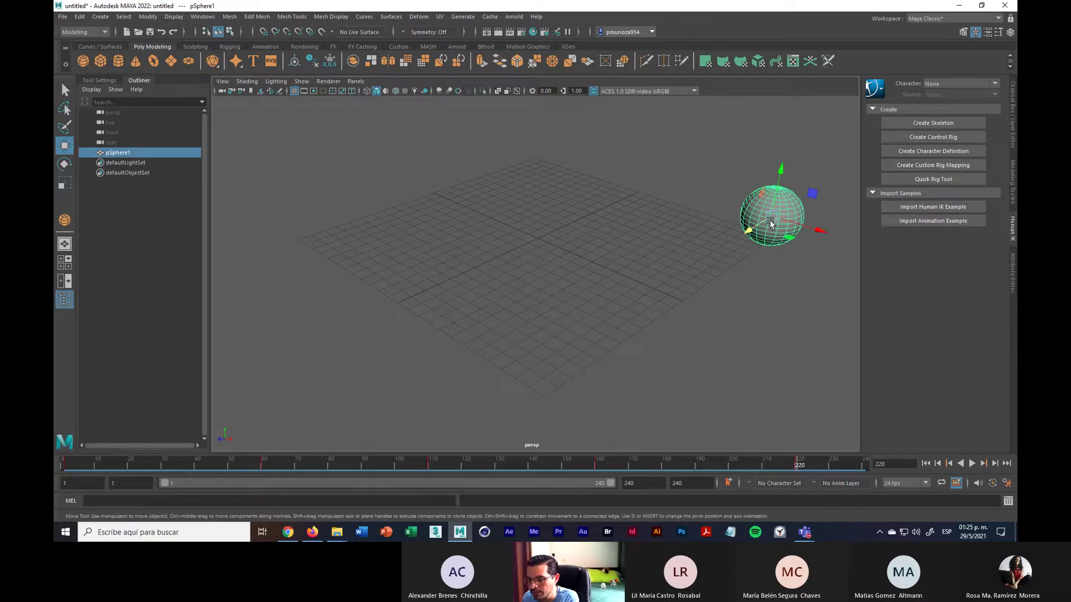
{"action": "left_click", "coordinate": [811, 306]}
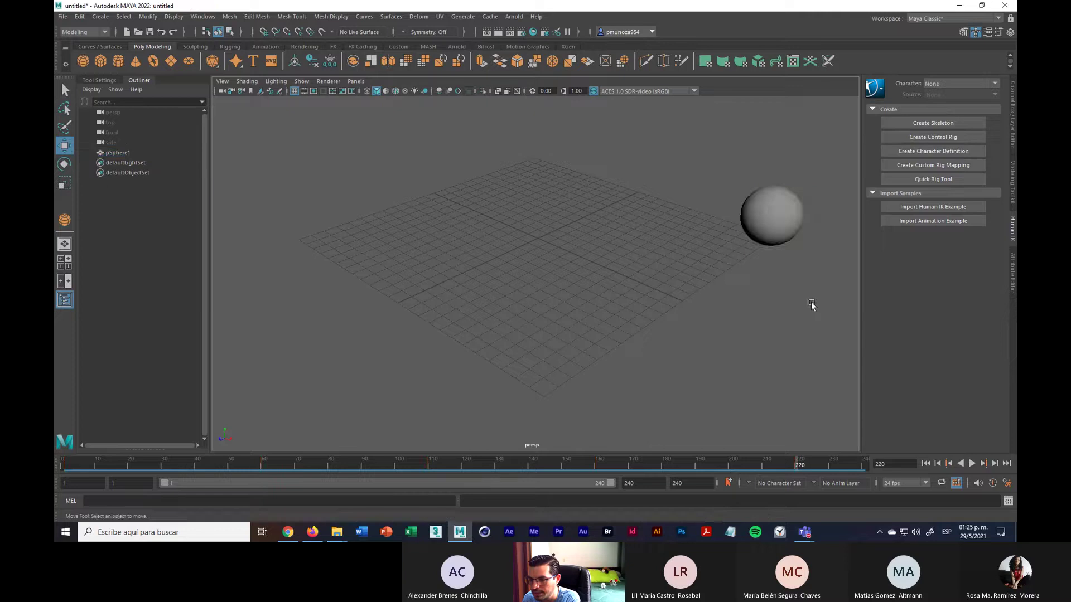
{"action": "left_click", "coordinate": [778, 210]}
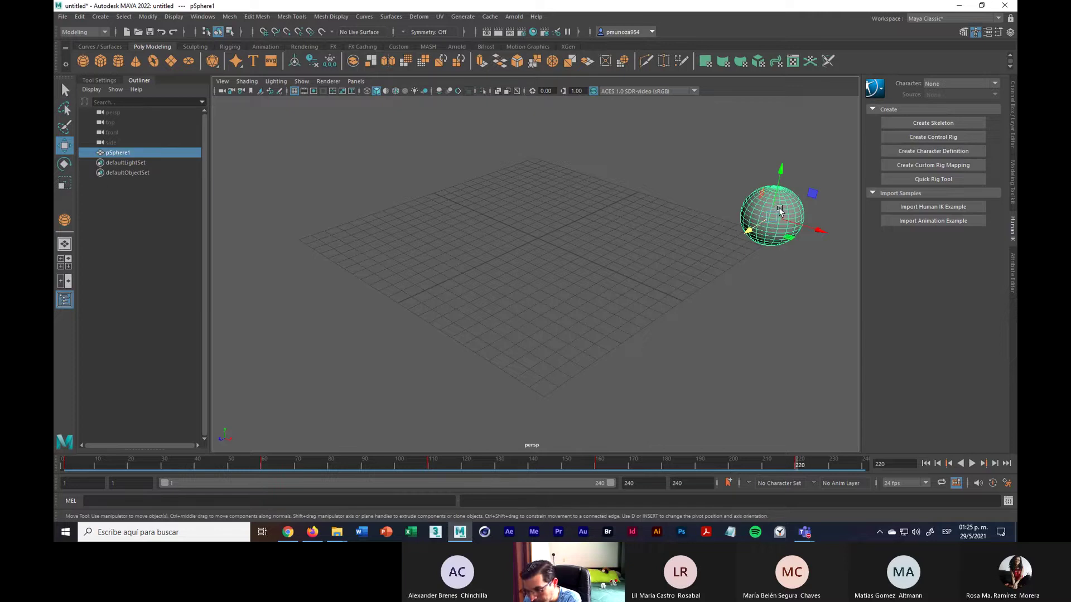
Assign a new Blinn material to the sphere and display the material's attributes
{"action": "right_click", "coordinate": [784, 209]}
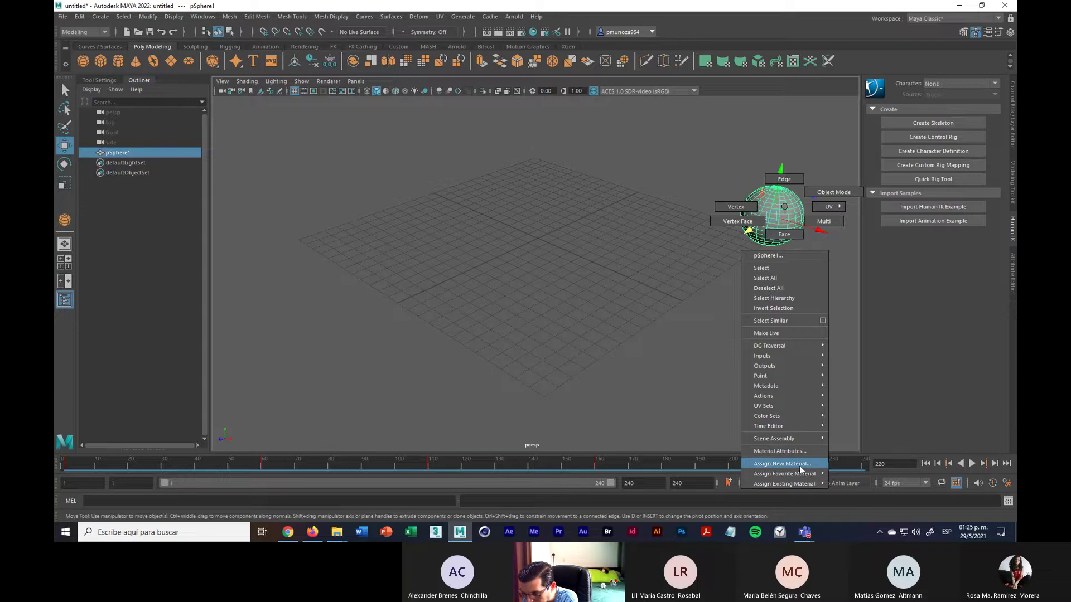
{"action": "left_click", "coordinate": [817, 463]}
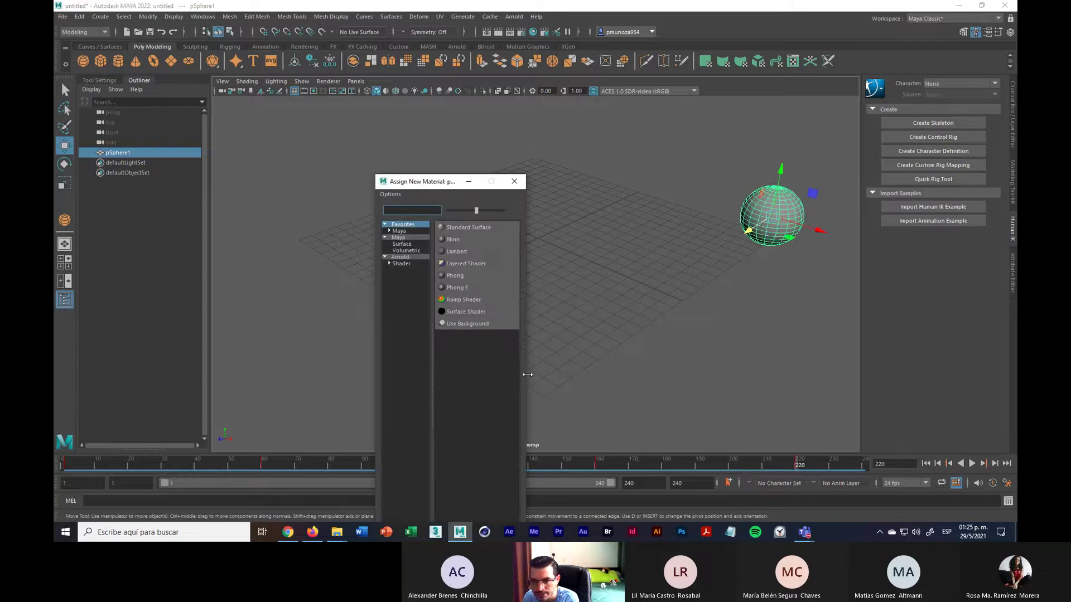
{"action": "left_click", "coordinate": [466, 240]}
{"action": "left_click", "coordinate": [904, 99]}
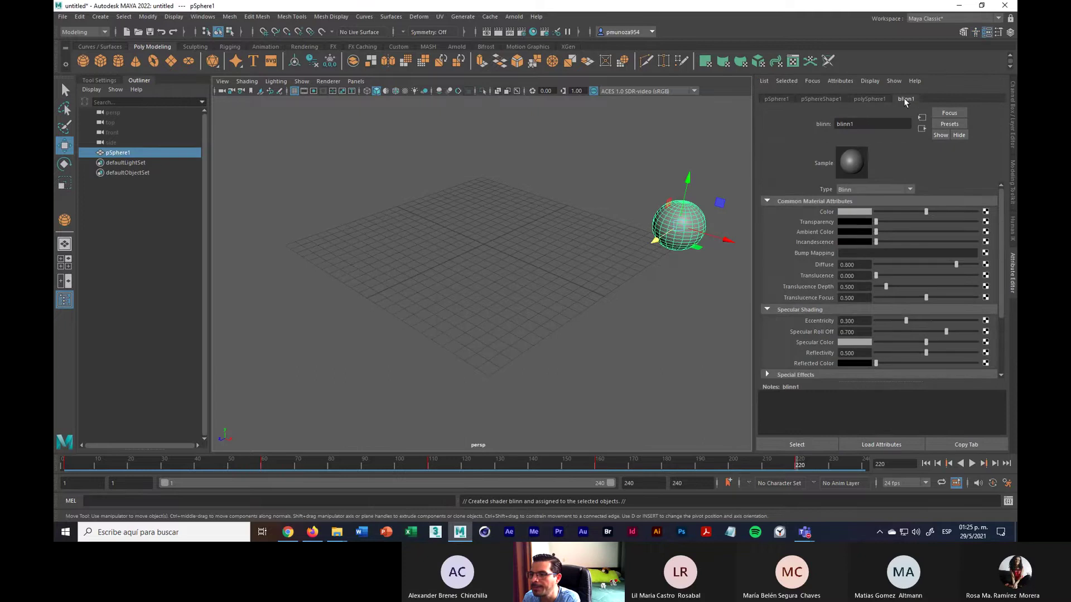
Set the Blinn material's color to red and bring up the Channel Box with the sphere deselected
{"action": "left_click", "coordinate": [850, 212]}
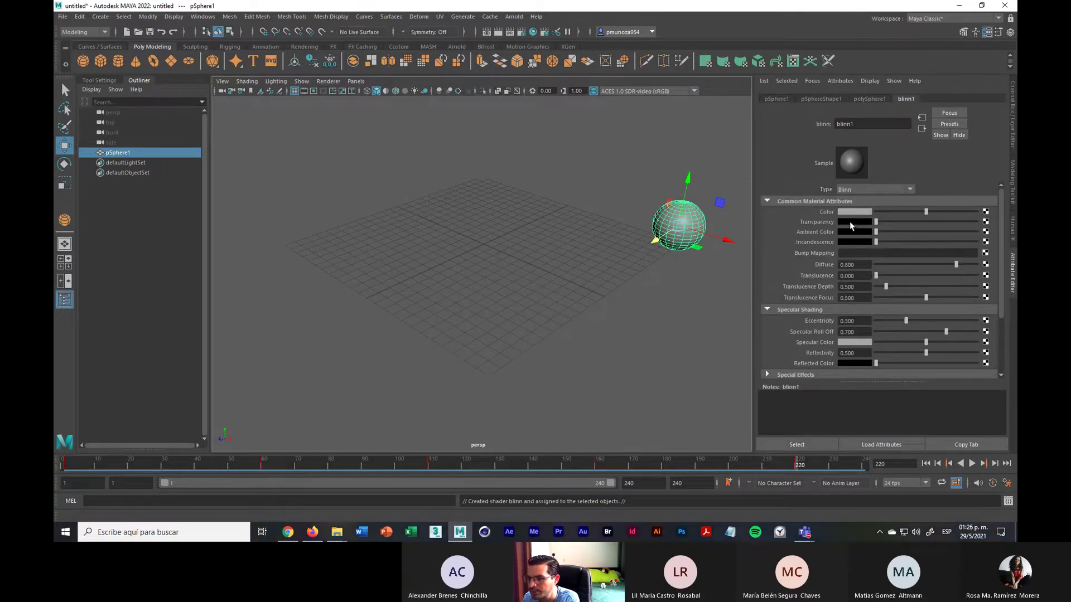
{"action": "left_click", "coordinate": [852, 212]}
{"action": "left_click", "coordinate": [813, 198]}
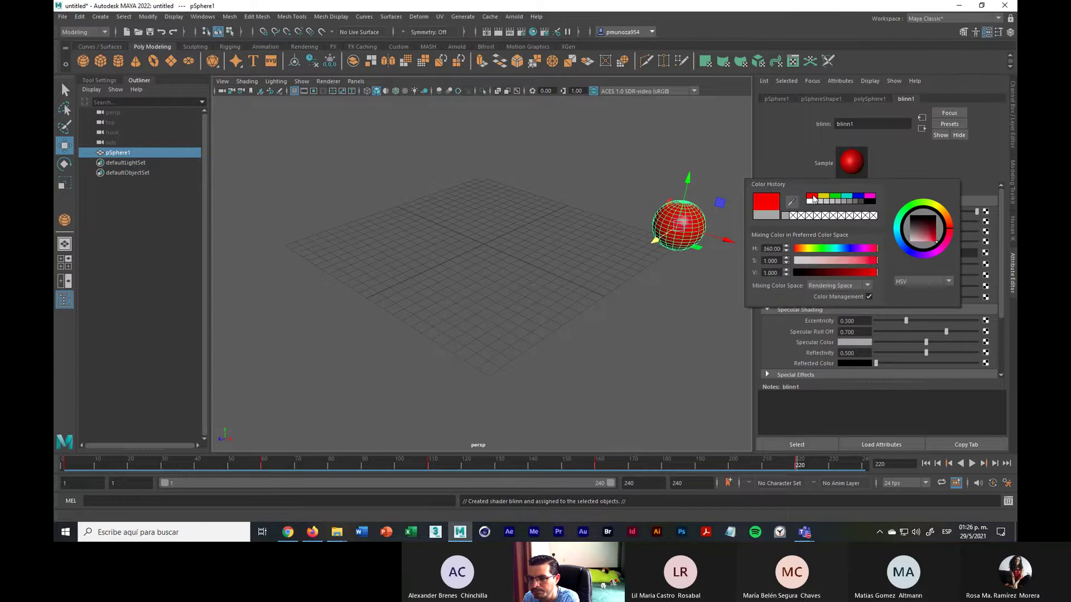
{"action": "left_click", "coordinate": [714, 325]}
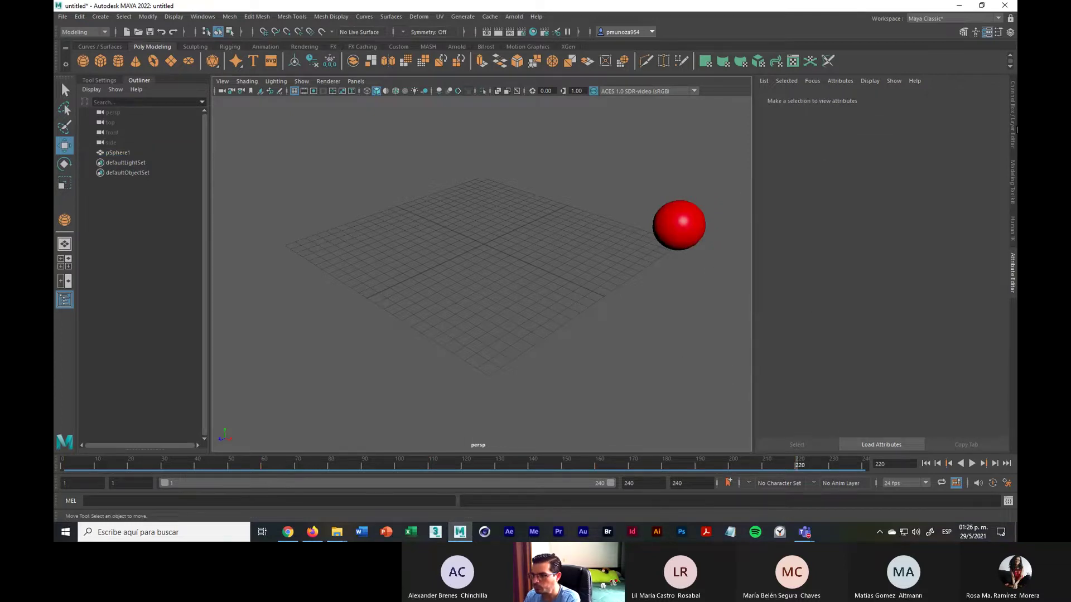
{"action": "left_click", "coordinate": [1014, 110]}
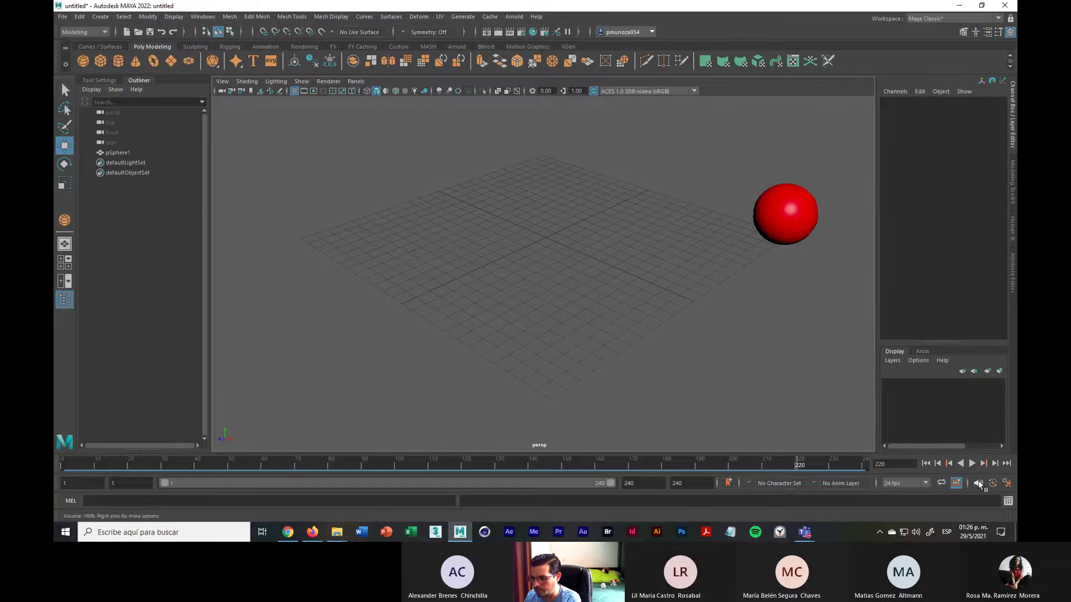
Play the sphere animation in the viewport and stop the playback
{"action": "left_click", "coordinate": [972, 464]}
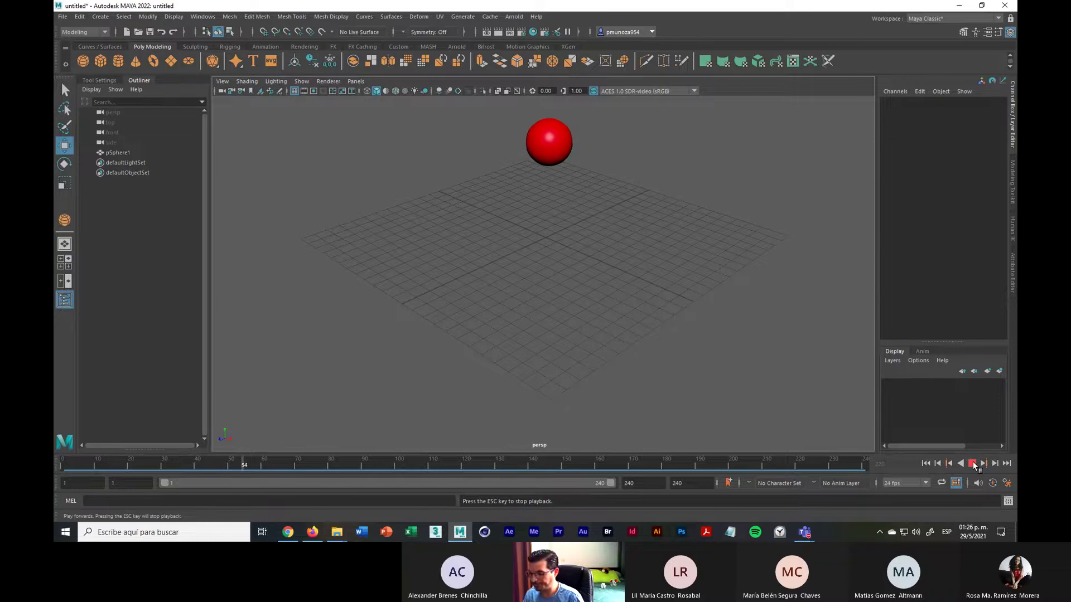
{"action": "left_click", "coordinate": [974, 464]}
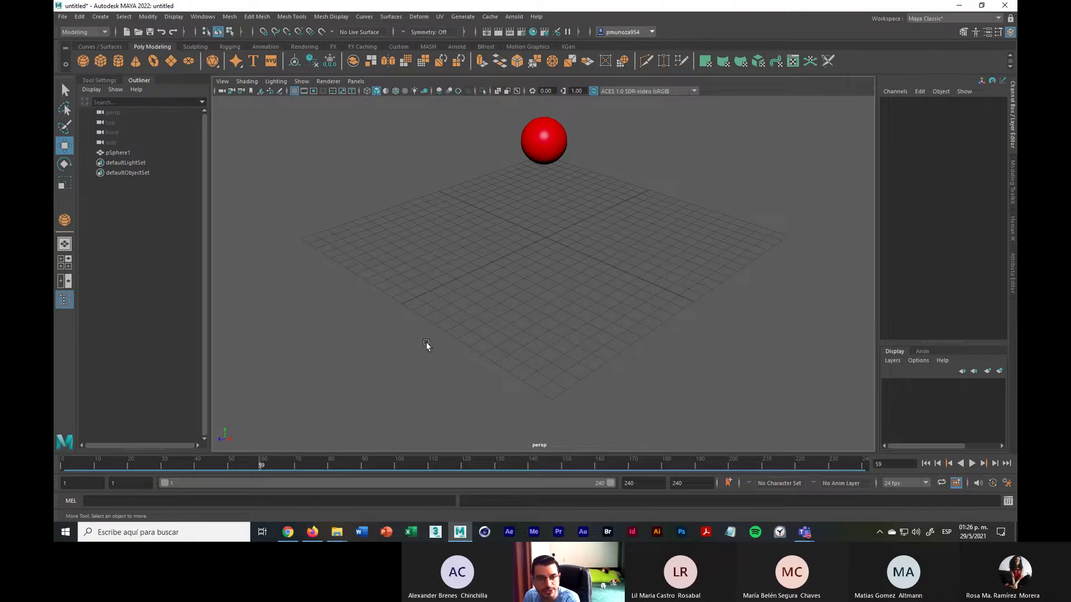
Start saving the scene under a new name and browse to D:\1 - ULACIT\IICO 2021\3 - Técnicas de Animación 3D\Clase 2
{"action": "left_click", "coordinate": [63, 18]}
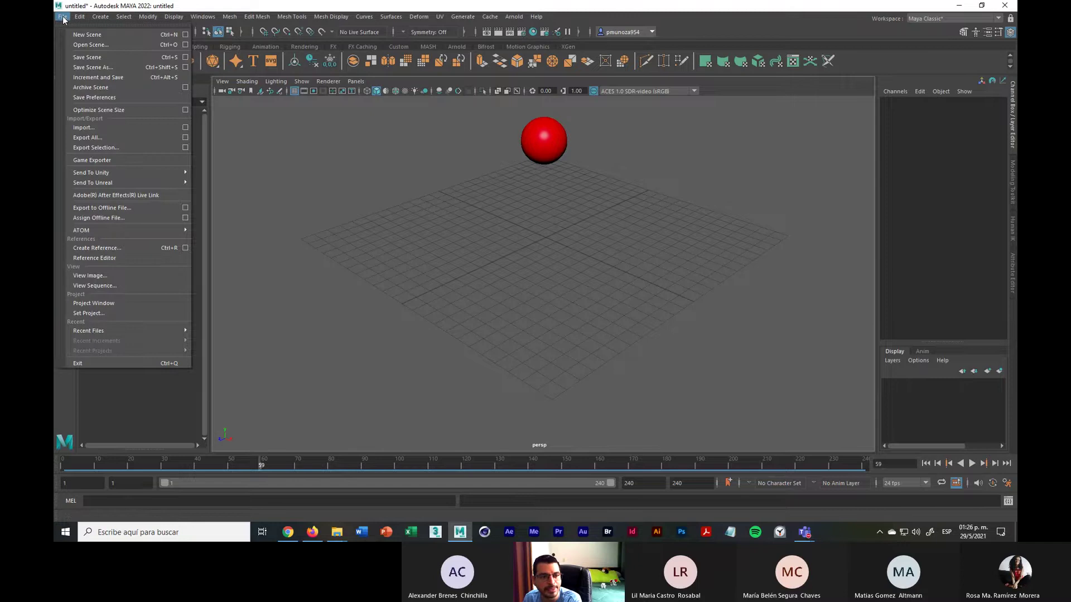
{"action": "left_click", "coordinate": [66, 67]}
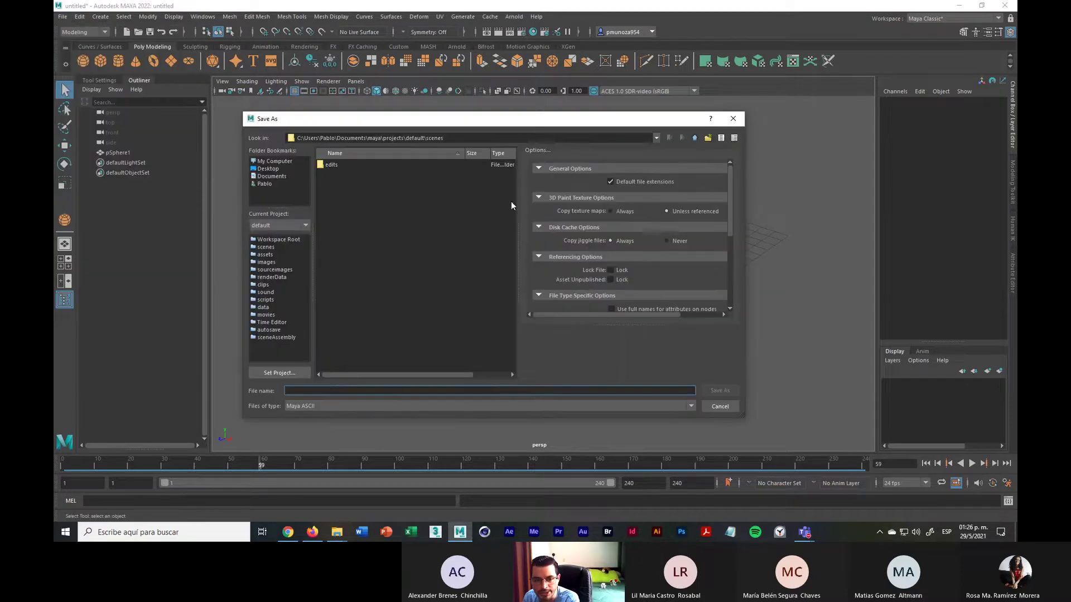
{"action": "left_click", "coordinate": [695, 139]}
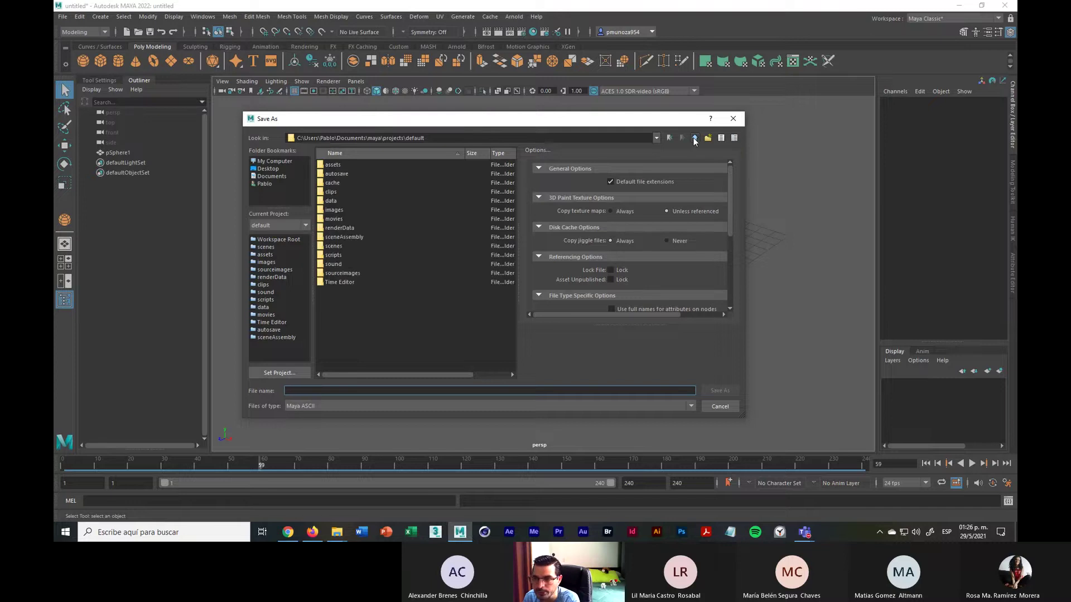
{"action": "left_click", "coordinate": [275, 161]}
{"action": "double_click", "coordinate": [340, 165]}
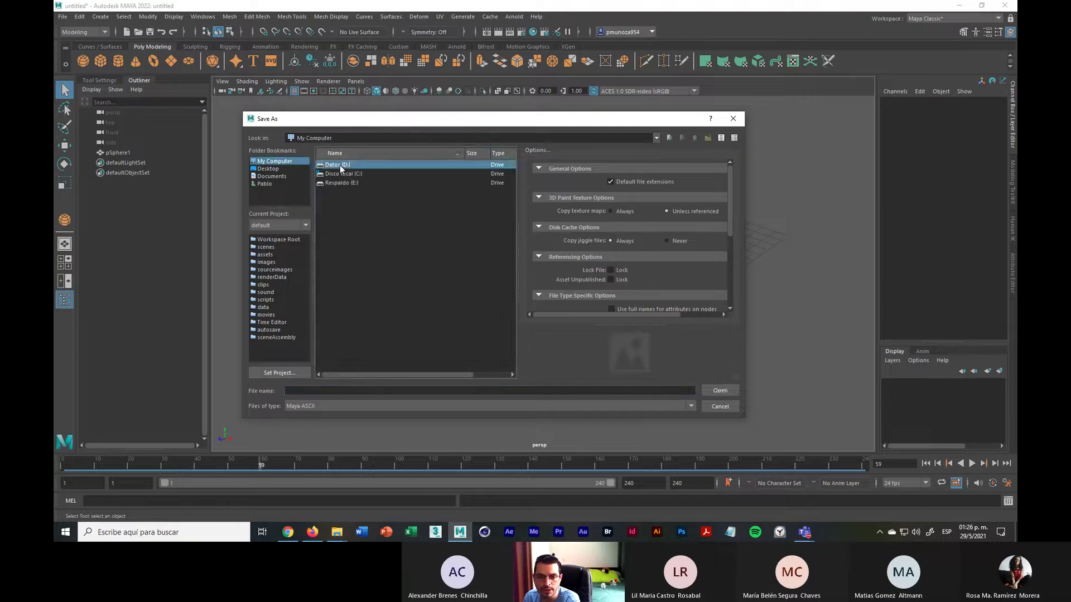
{"action": "double_click", "coordinate": [342, 165]}
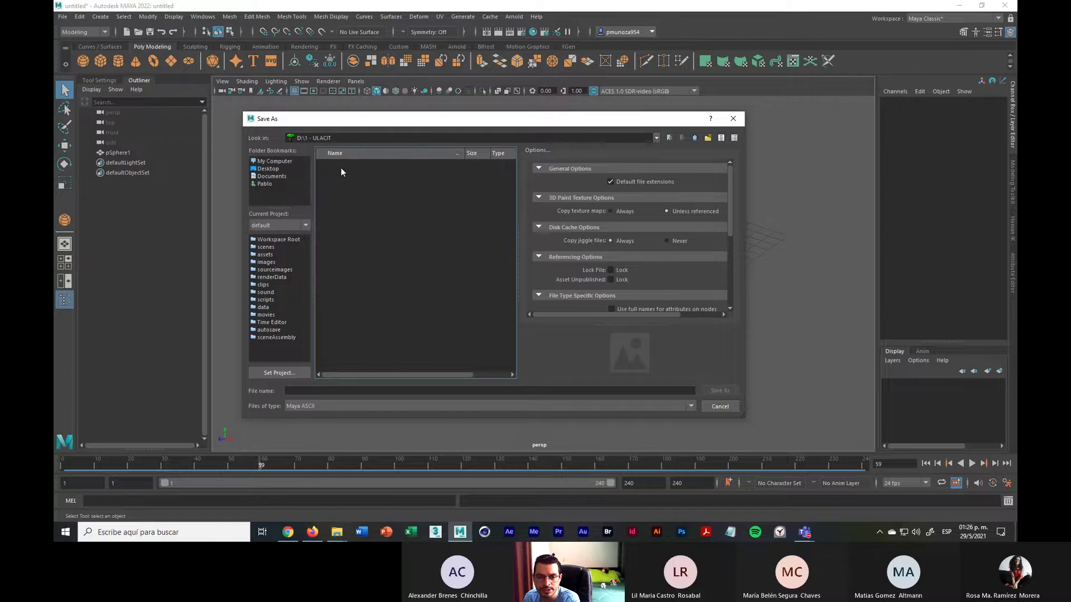
{"action": "left_click", "coordinate": [335, 355]}
{"action": "double_click", "coordinate": [335, 356]}
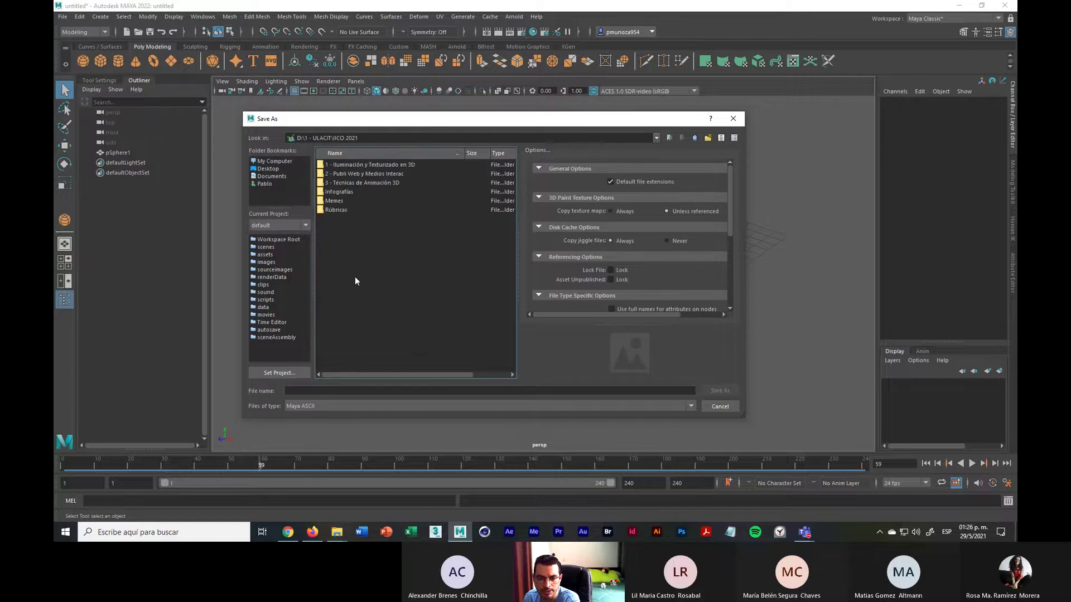
{"action": "double_click", "coordinate": [359, 184]}
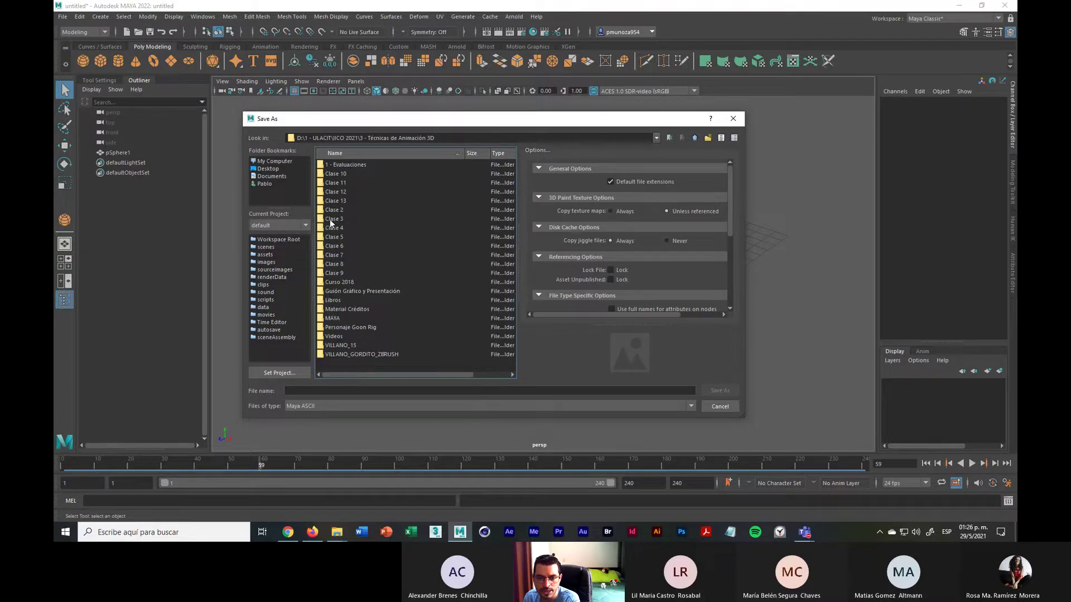
{"action": "double_click", "coordinate": [334, 210]}
Save the scene as "IICO 2021 Practica 1" with the Maya ASCII file type
{"action": "left_click", "coordinate": [338, 391]}
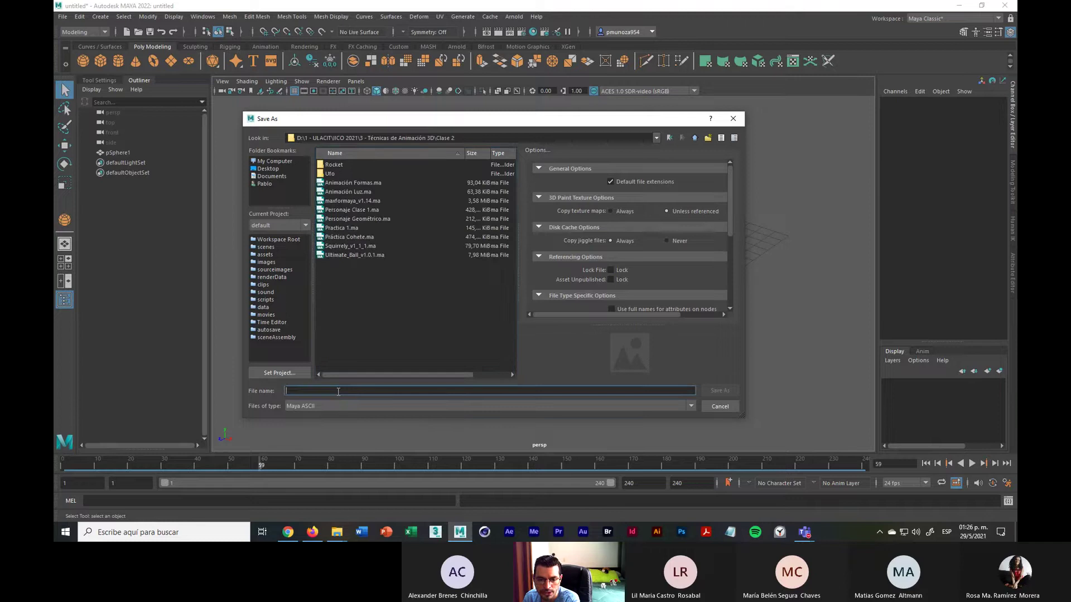
{"action": "type", "text": "("}
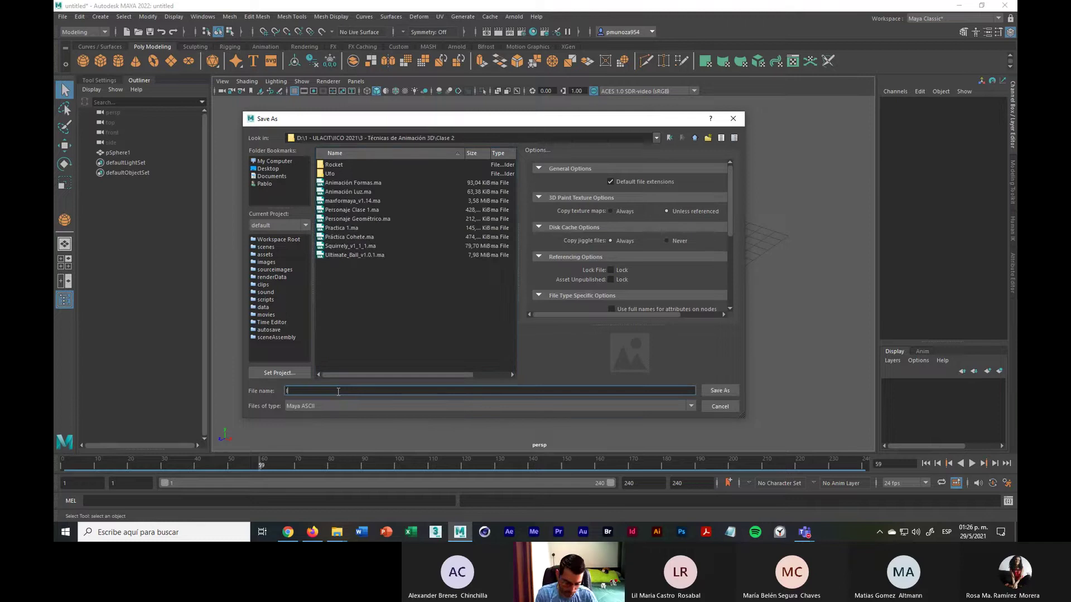
{"action": "type", "text": "ICO 2"}
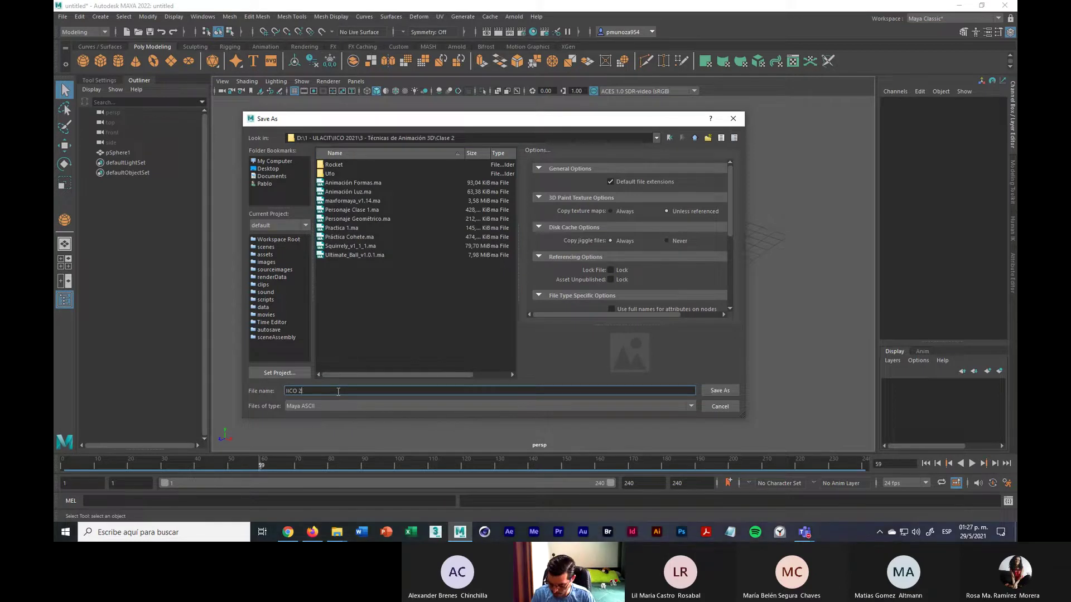
{"action": "type", "text": "021"}
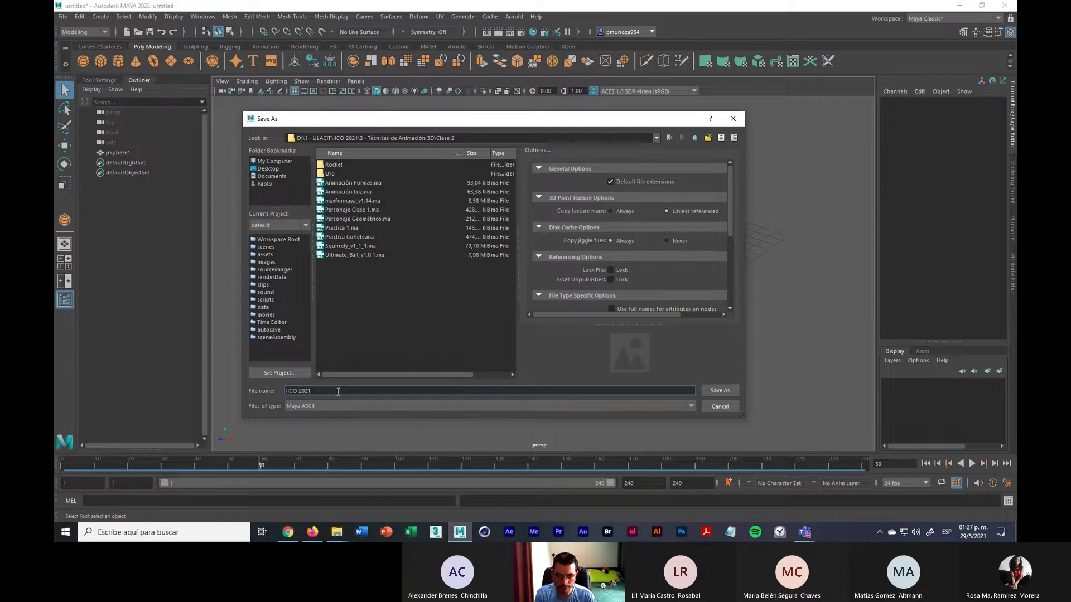
{"action": "type", "text": " Pract"}
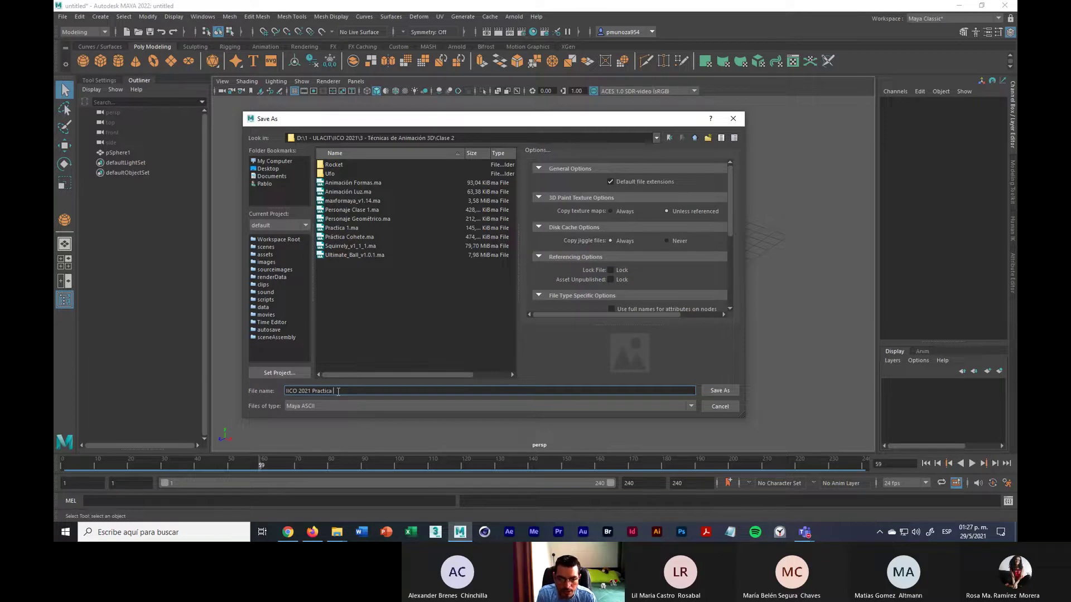
{"action": "type", "text": "ica"}
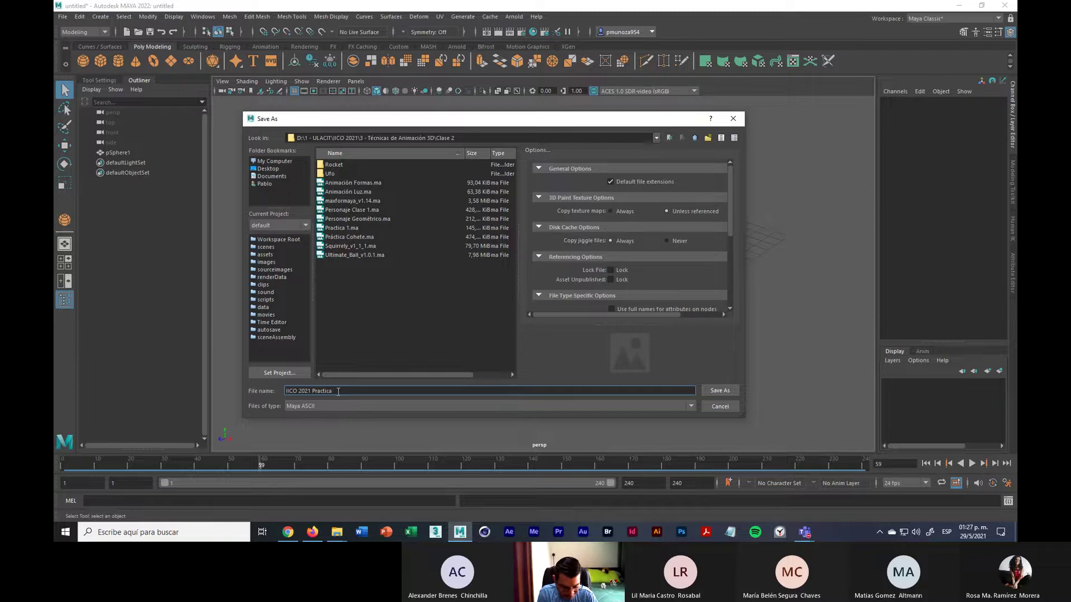
{"action": "type", "text": " 1"}
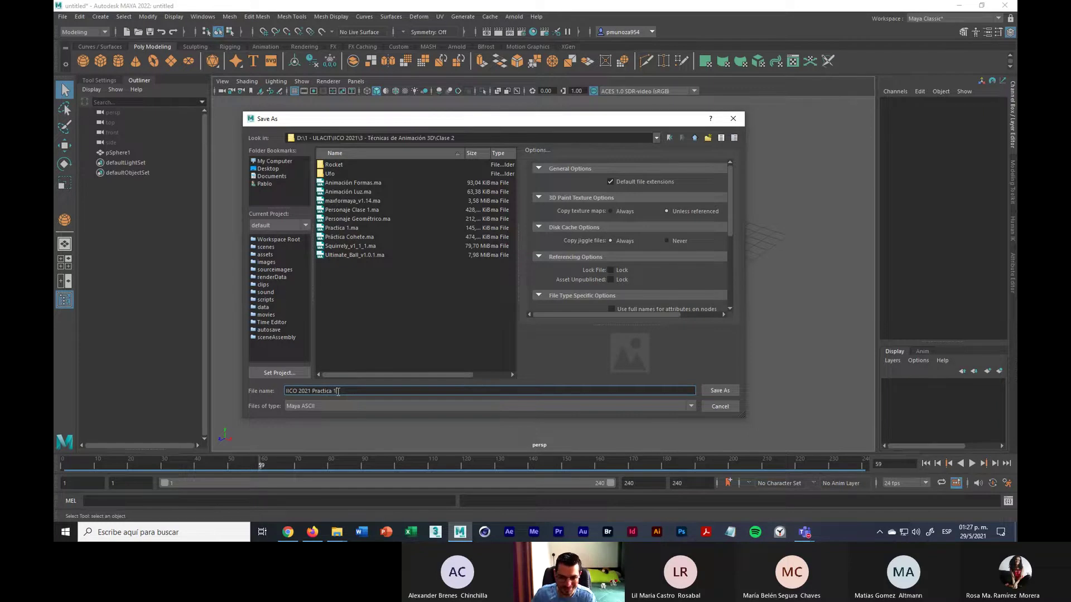
{"action": "left_click", "coordinate": [328, 408]}
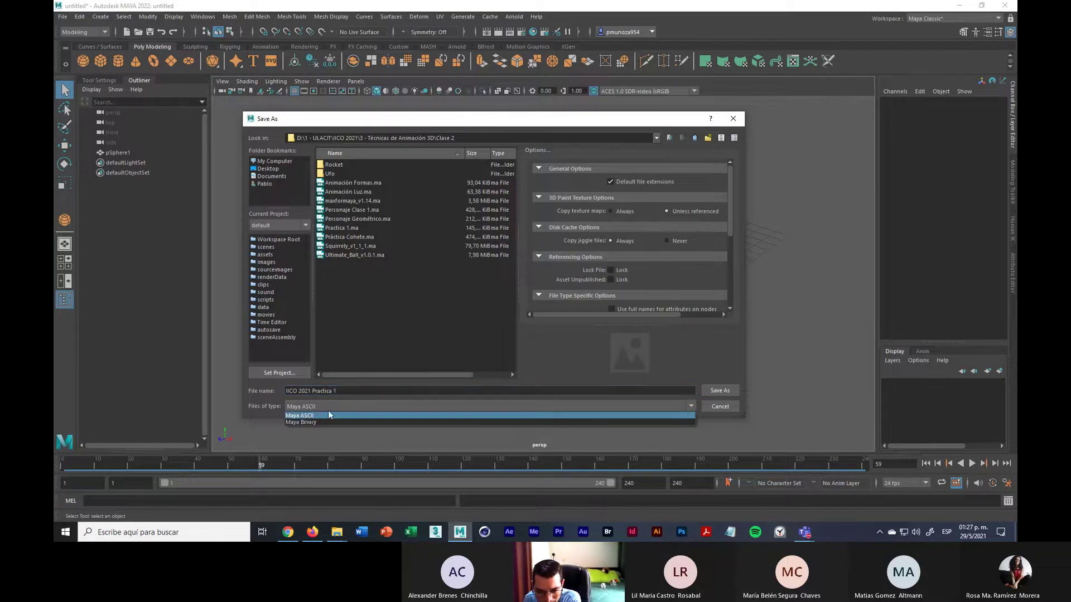
{"action": "left_click", "coordinate": [310, 415]}
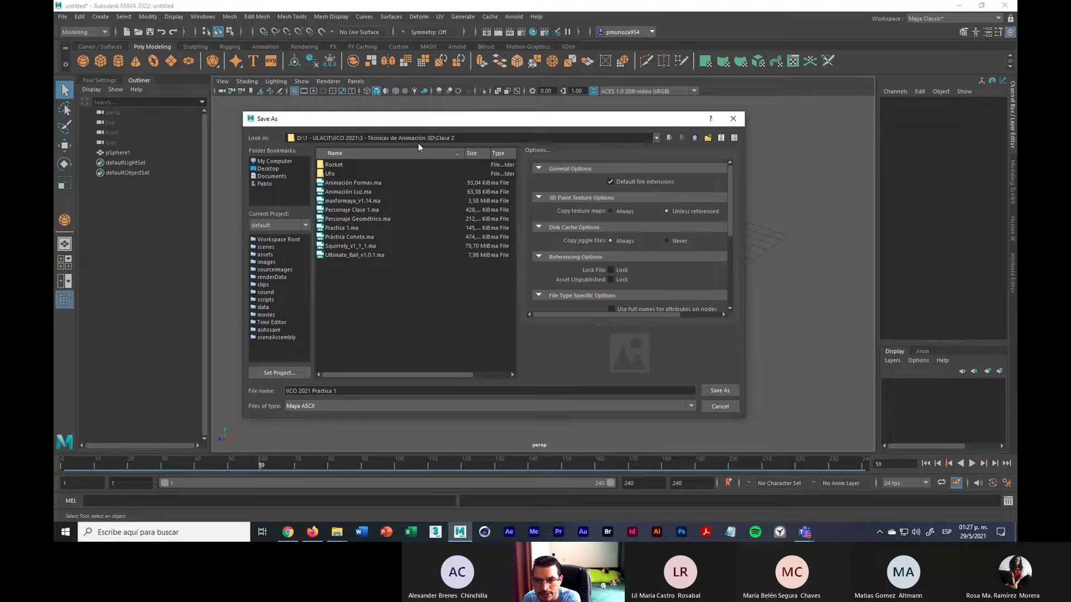
{"action": "left_click", "coordinate": [719, 391]}
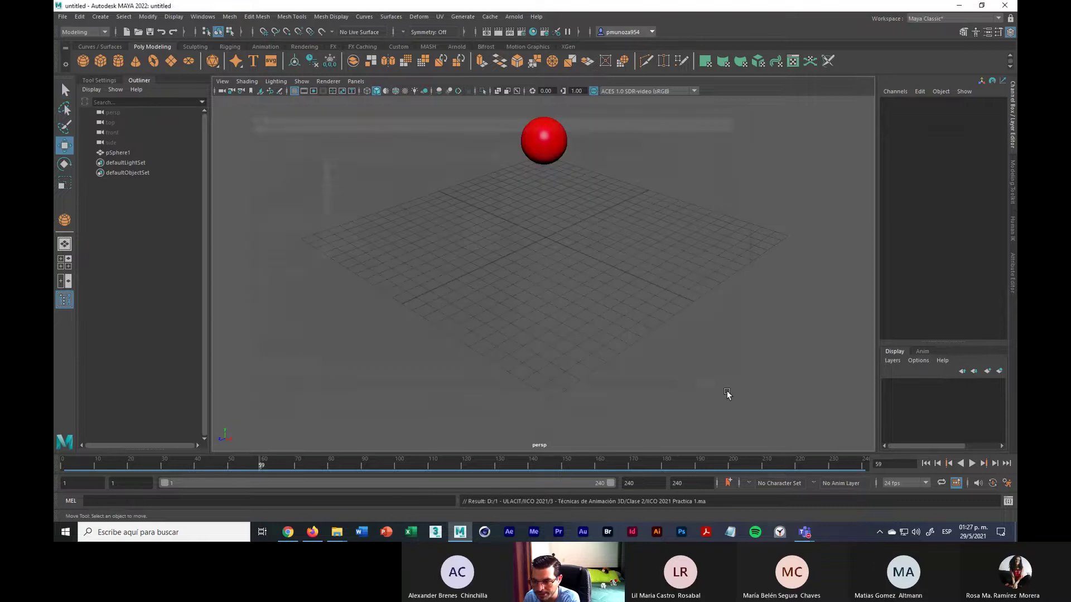
Check the saved IICO 2021 Practica 1.ma file in the Clase 2 folder in File Explorer, and return to Maya
{"action": "left_click", "coordinate": [960, 7]}
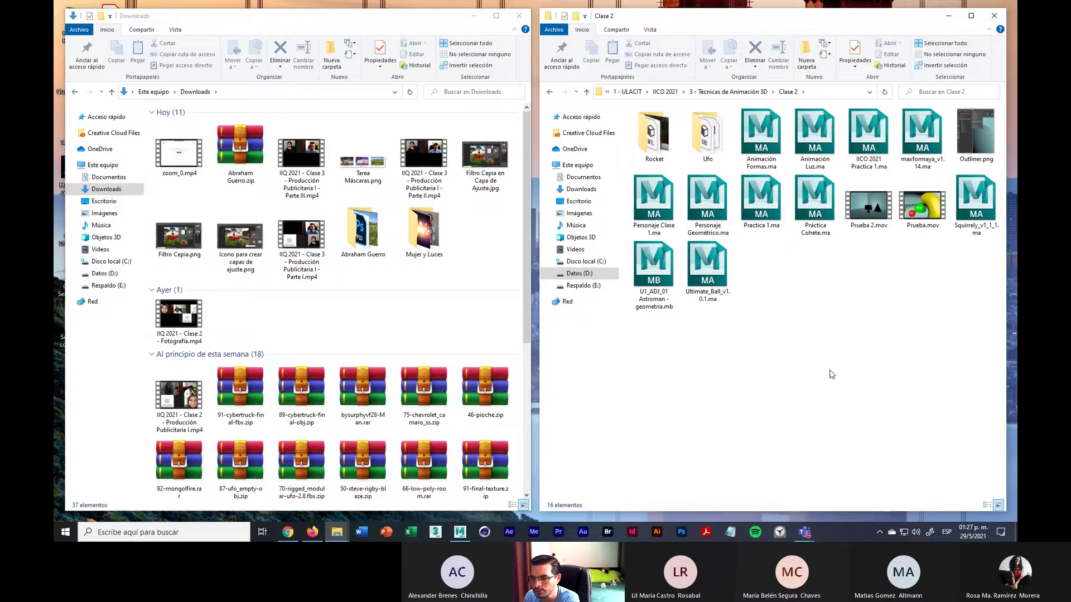
{"action": "left_click", "coordinate": [850, 162]}
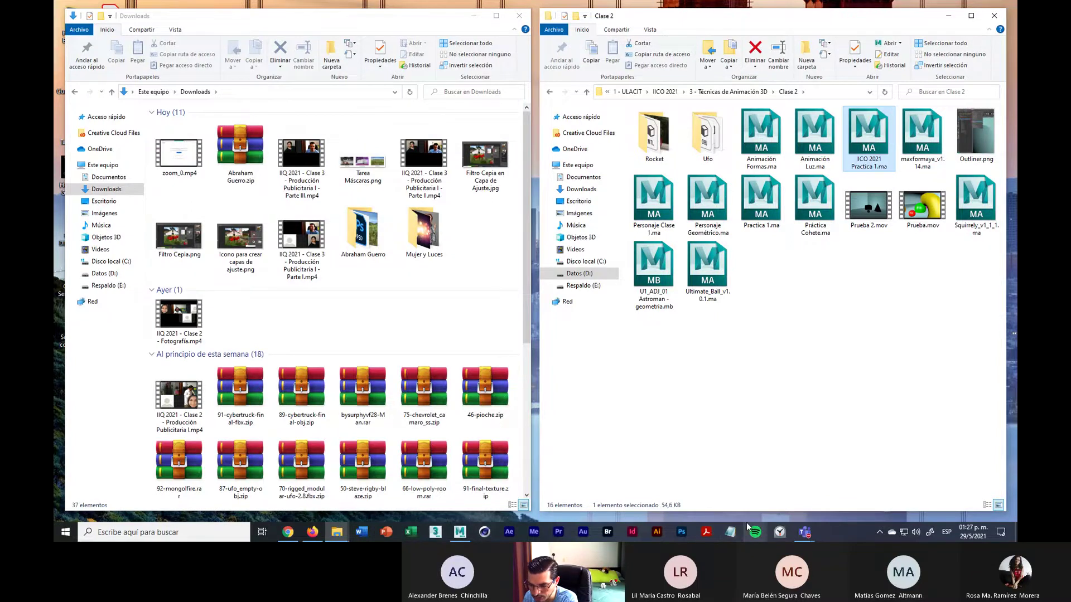
{"action": "left_click", "coordinate": [459, 530]}
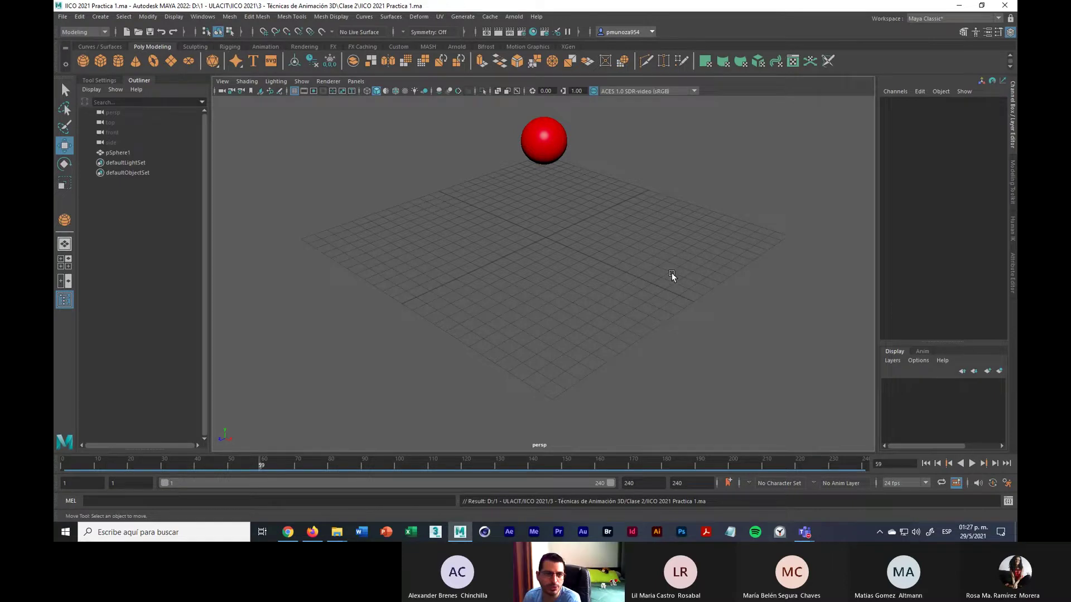
Create a polygon cube about 4.5 wide, 3.8 high and 3.9 deep, and move it to about X -3.9, Z 3.8
{"action": "left_click", "coordinate": [101, 62]}
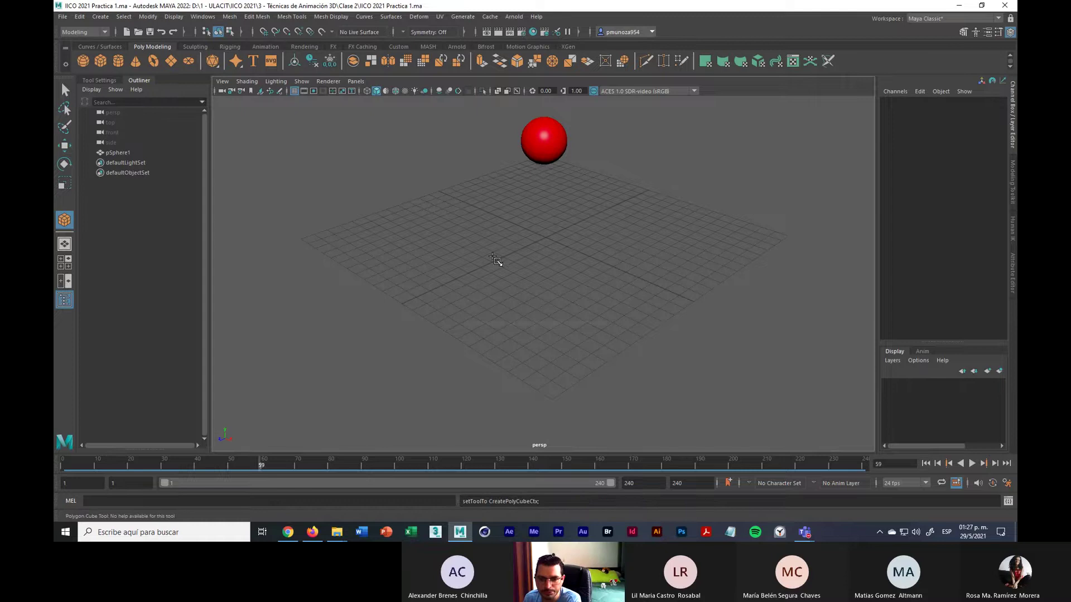
{"action": "mouse_move", "coordinate": [430, 238]}
{"action": "left_mouse_down"}
{"action": "mouse_move", "coordinate": [423, 280]}
{"action": "mouse_move", "coordinate": [430, 194]}
{"action": "left_mouse_up"}
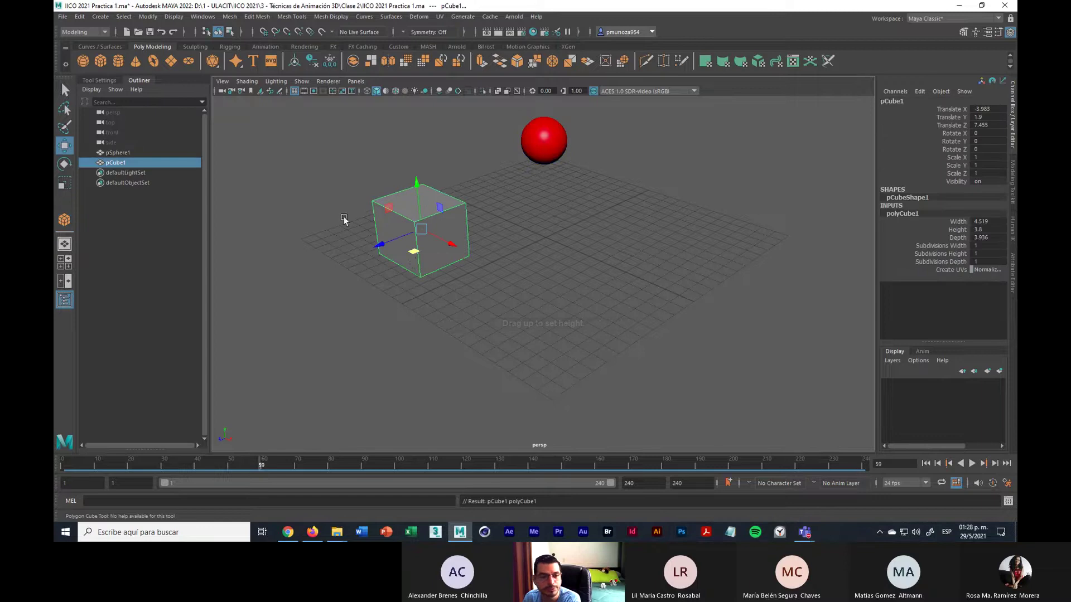
{"action": "left_click_drag", "start_coordinate": [414, 251], "coordinate": [460, 237]}
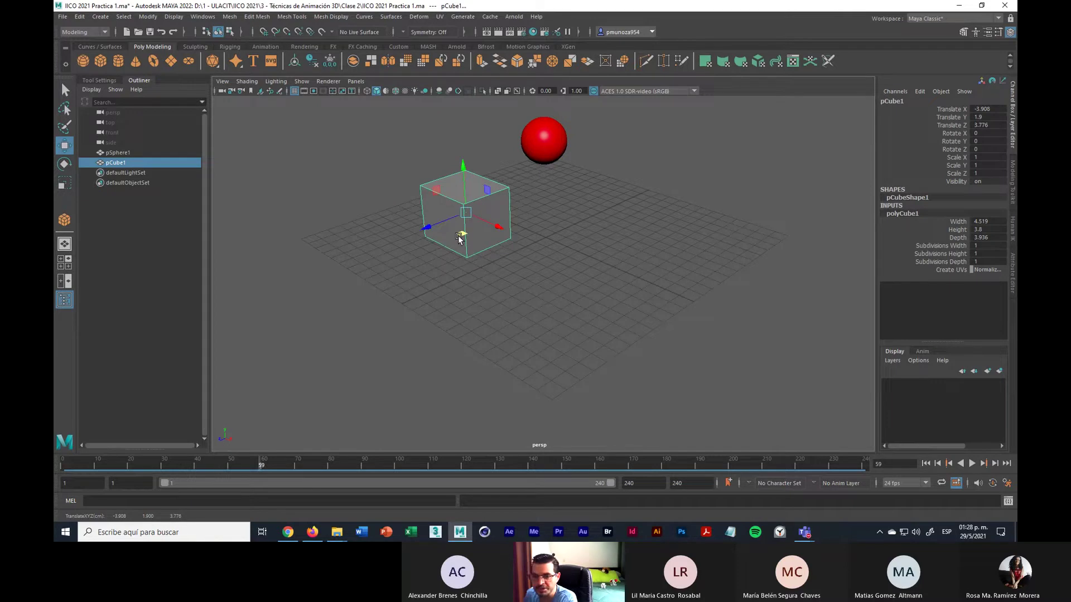
Assign a new Blinn material to the cube
{"action": "right_click", "coordinate": [460, 237]}
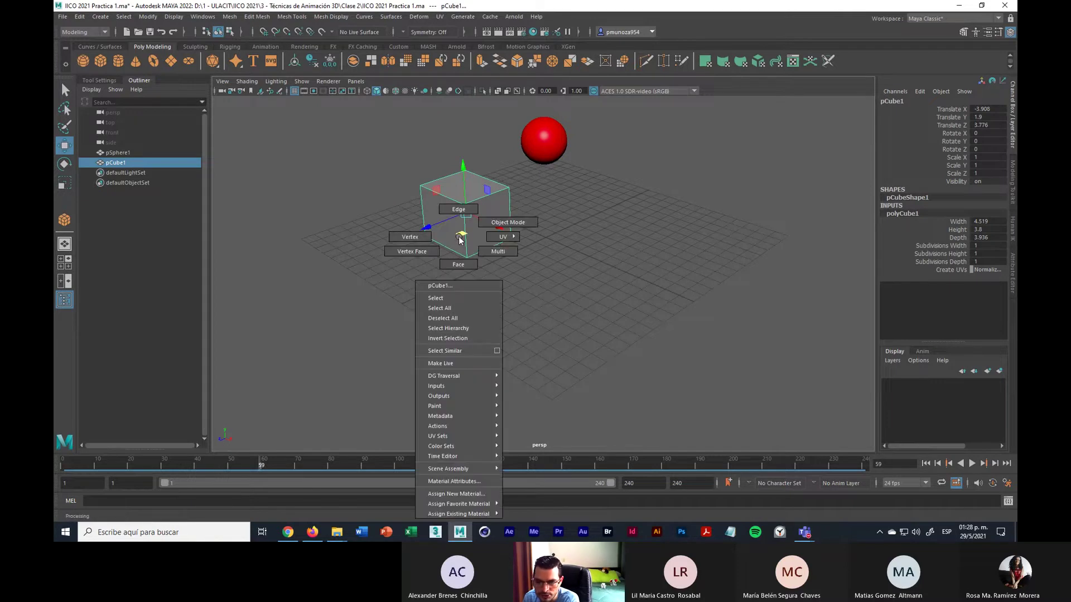
{"action": "left_click", "coordinate": [455, 495]}
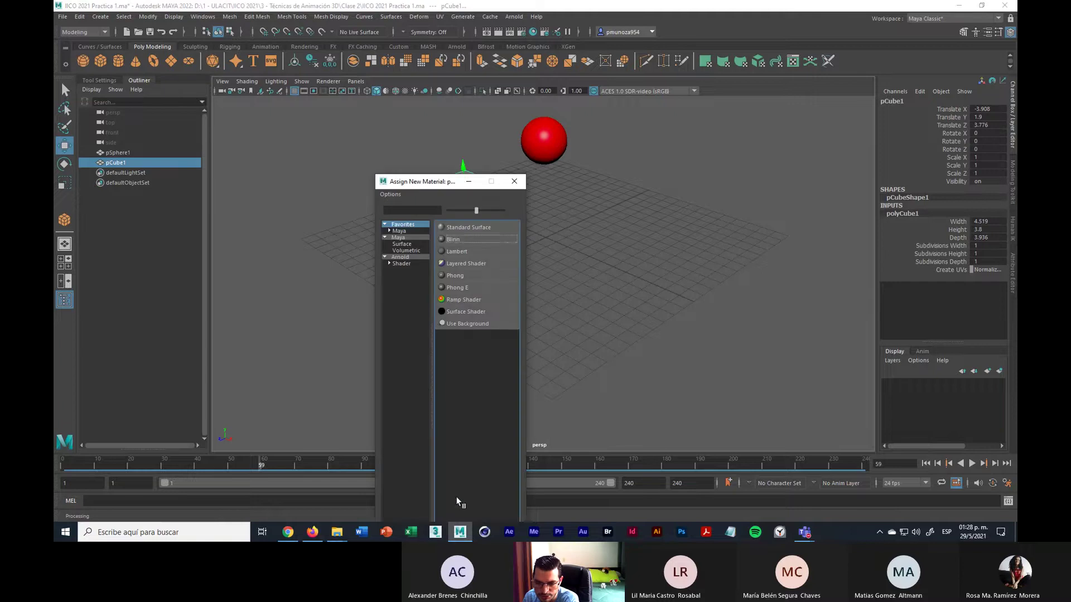
{"action": "left_click", "coordinate": [464, 240]}
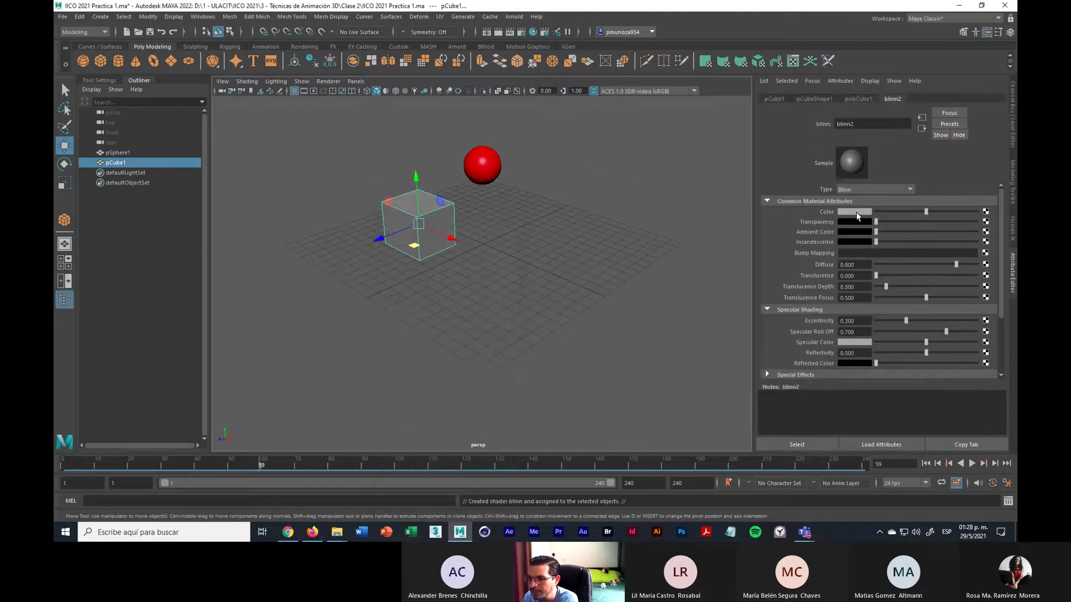
Set the cube's Blinn color to yellow with a hue of about 63, and leave the cube deselected
{"action": "left_click", "coordinate": [856, 211]}
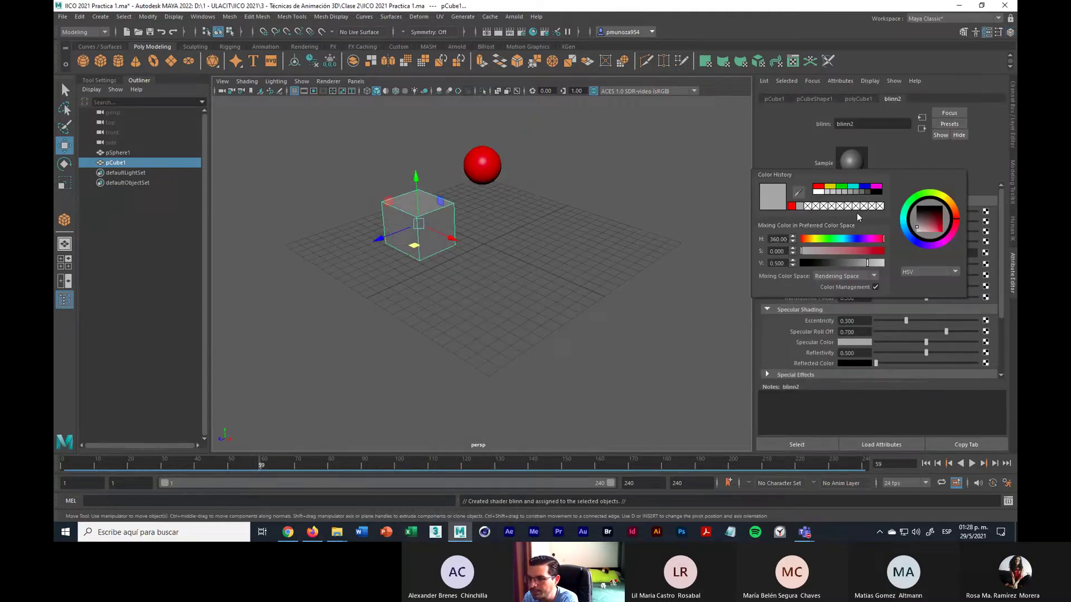
{"action": "left_click", "coordinate": [830, 187]}
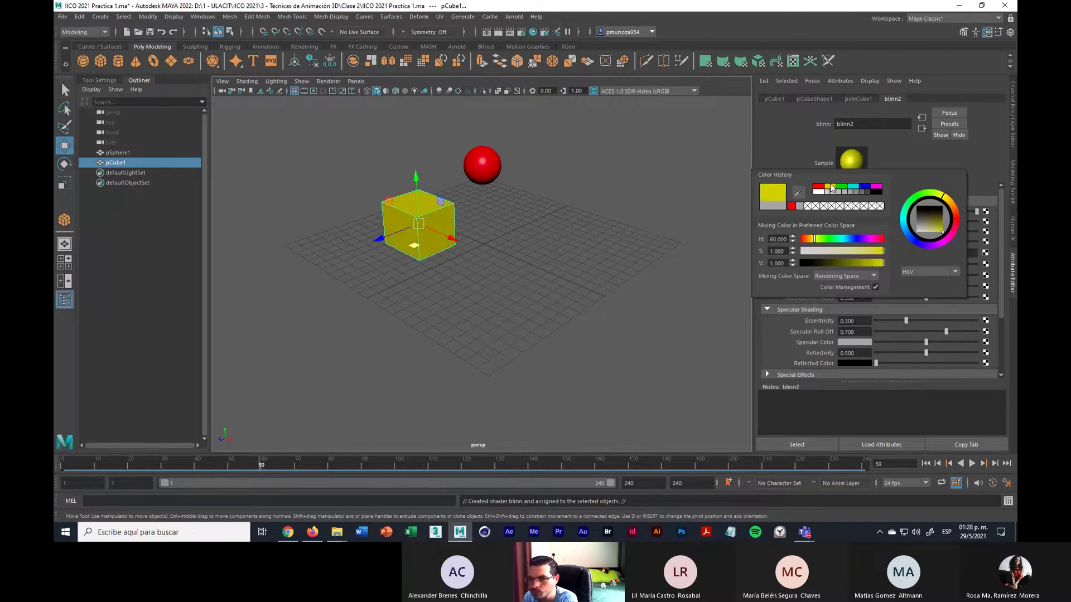
{"action": "left_click", "coordinate": [943, 195]}
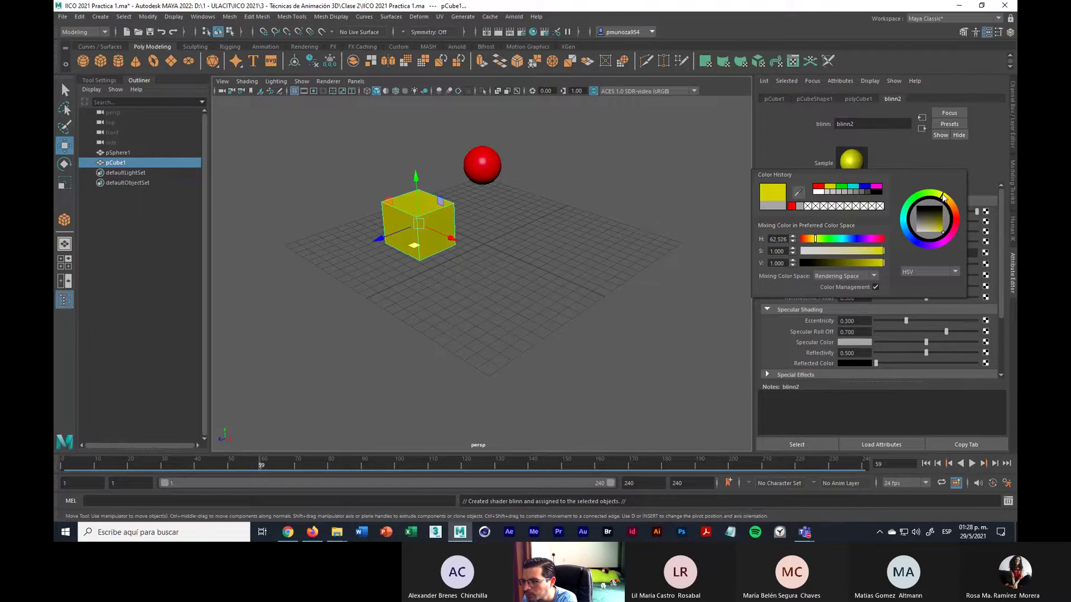
{"action": "left_click_drag", "start_coordinate": [943, 195], "coordinate": [942, 196]}
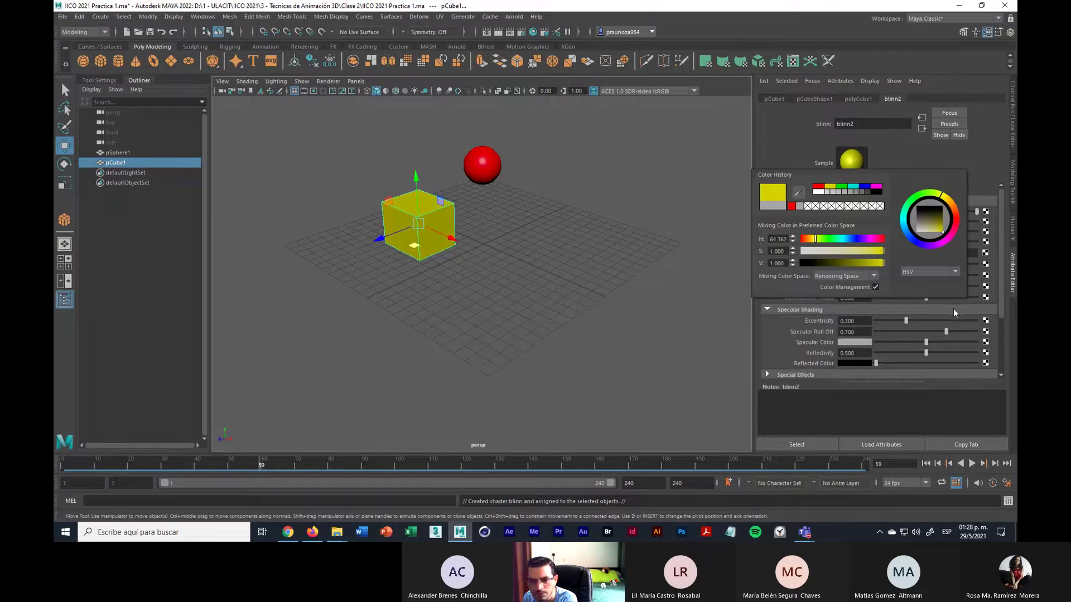
{"action": "left_click", "coordinate": [942, 196]}
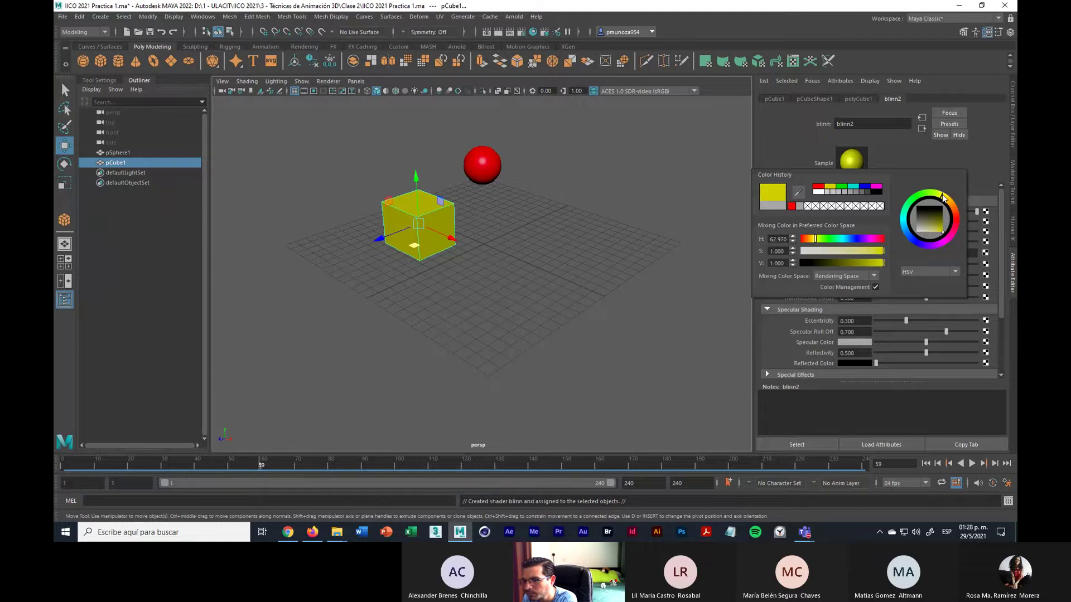
{"action": "left_click", "coordinate": [701, 303]}
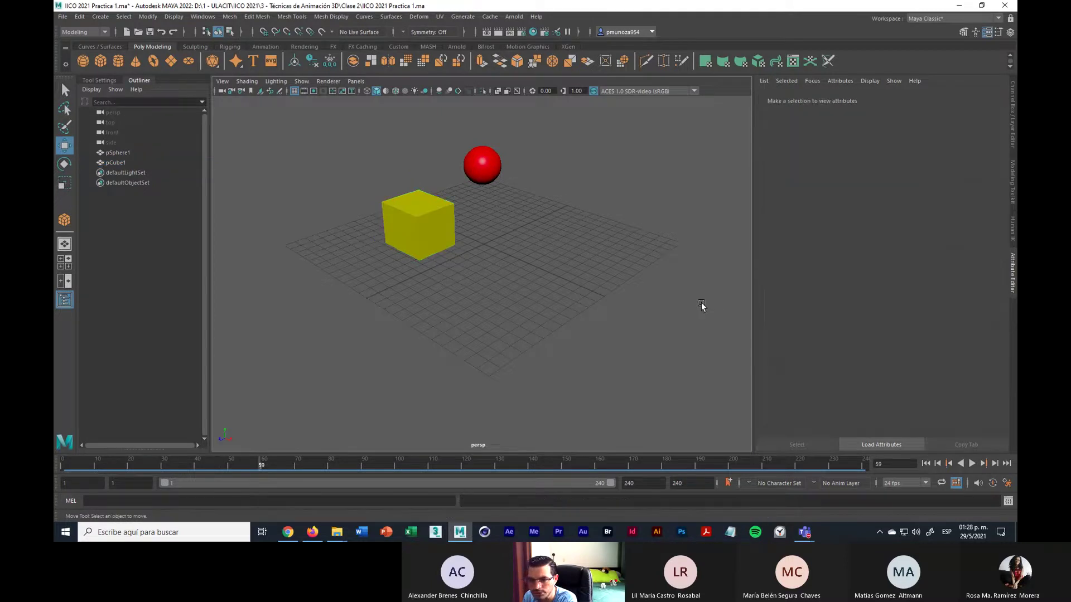
{"action": "left_click", "coordinate": [392, 222]}
{"action": "left_click", "coordinate": [725, 328]}
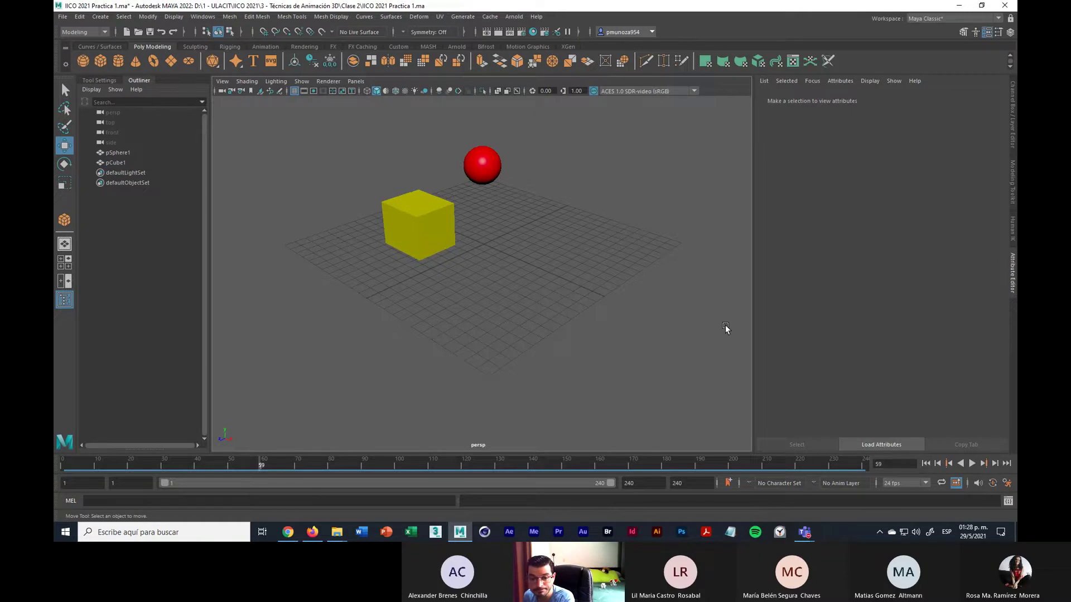
Save the scene to its existing file, IICO 2021 Practica 1.ma
{"action": "scroll", "coordinate": [667, 289], "scroll_direction": "up", "scroll_amount": 2}
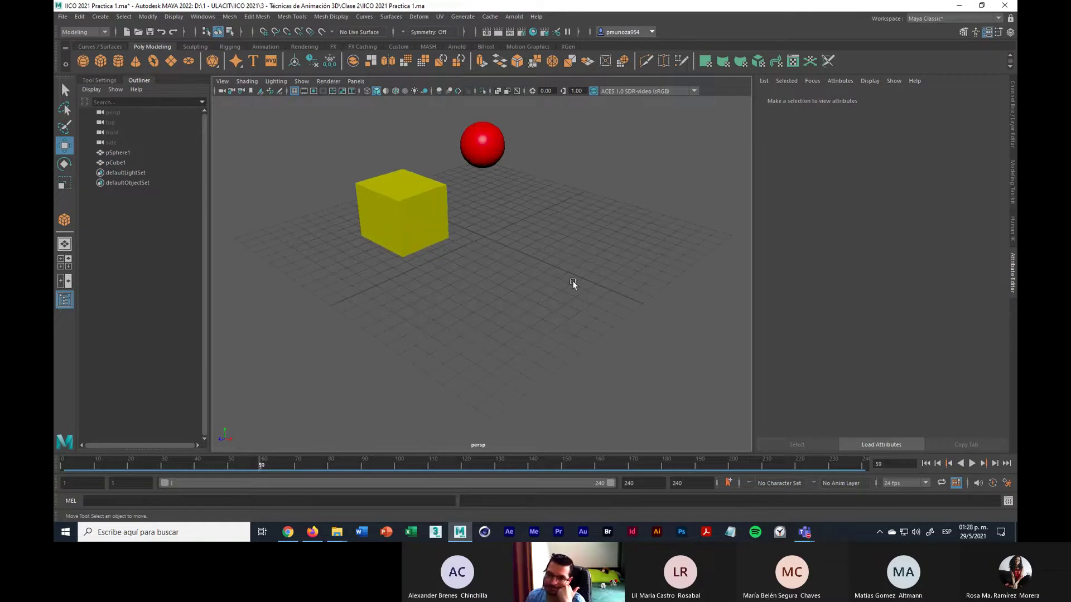
{"action": "left_click", "coordinate": [64, 17]}
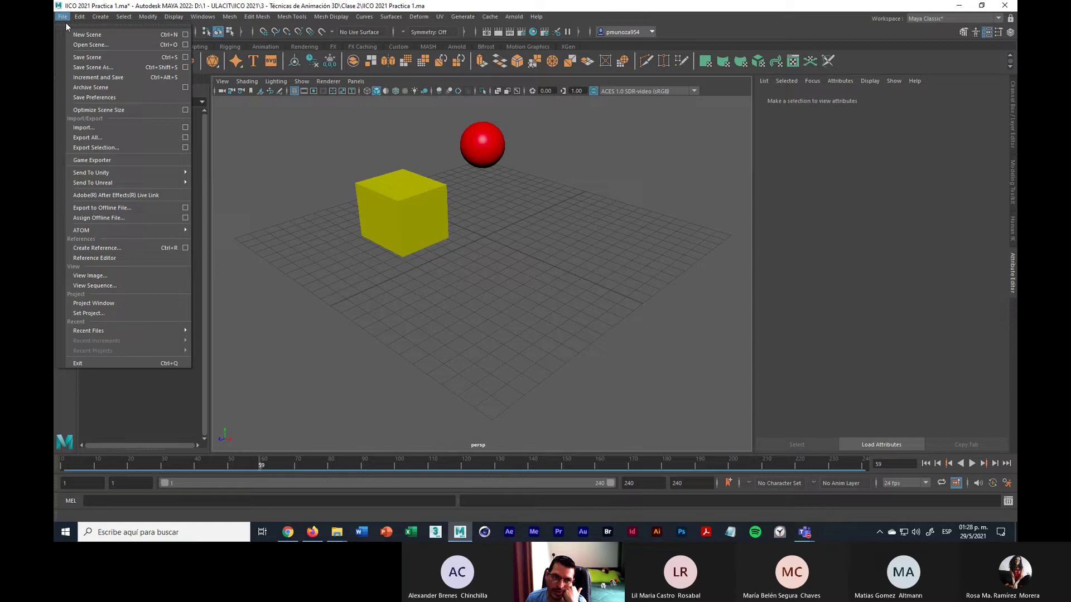
{"action": "left_click", "coordinate": [87, 57]}
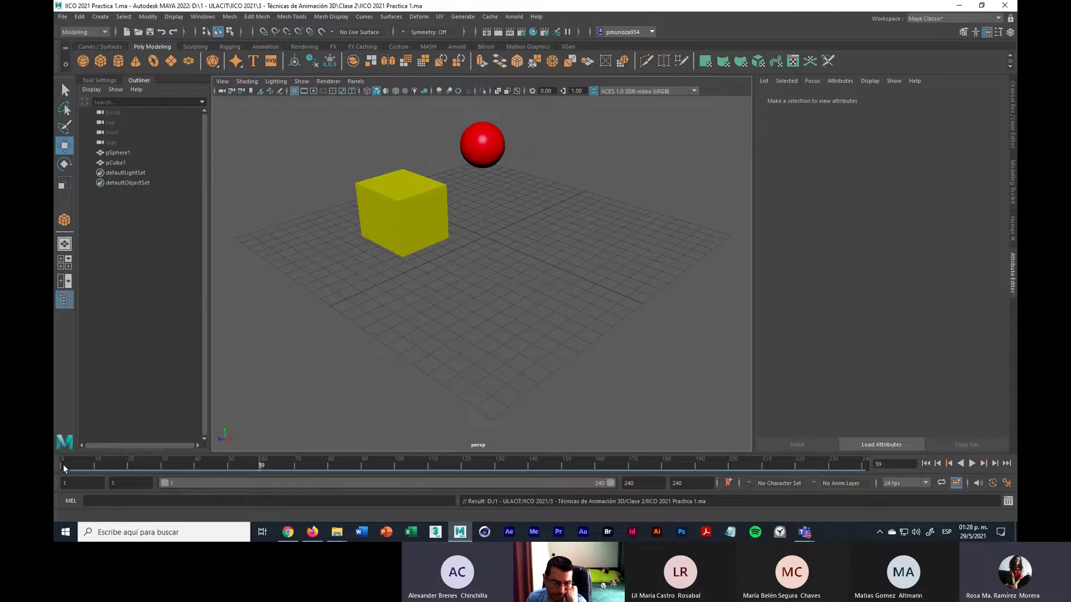
Show the Channel Box and set a keyframe on all channels of the yellow cube at frame 1
{"action": "left_click", "coordinate": [63, 465]}
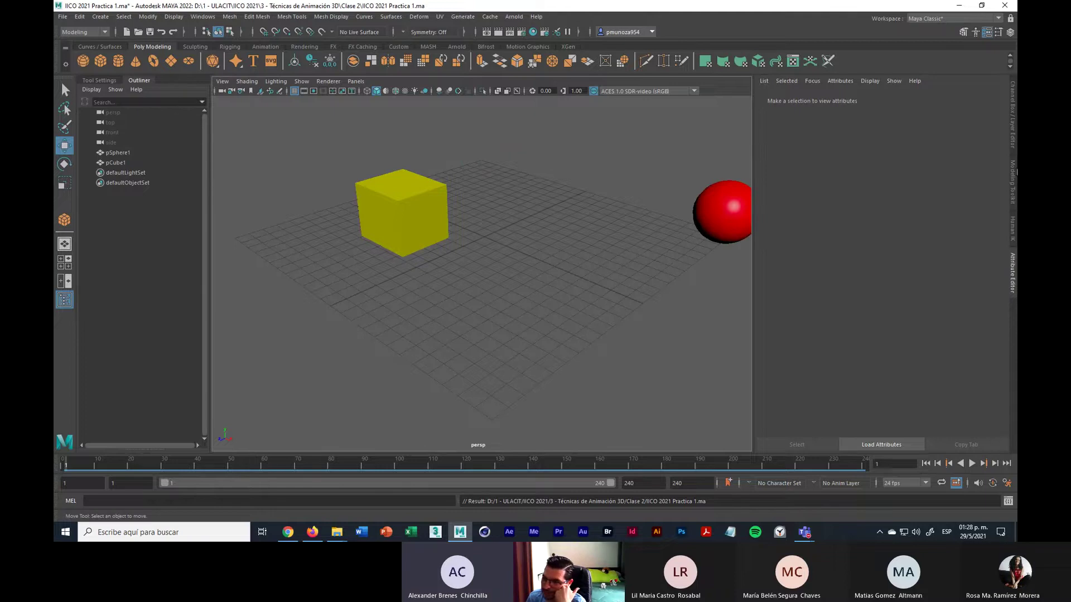
{"action": "left_click", "coordinate": [1013, 117]}
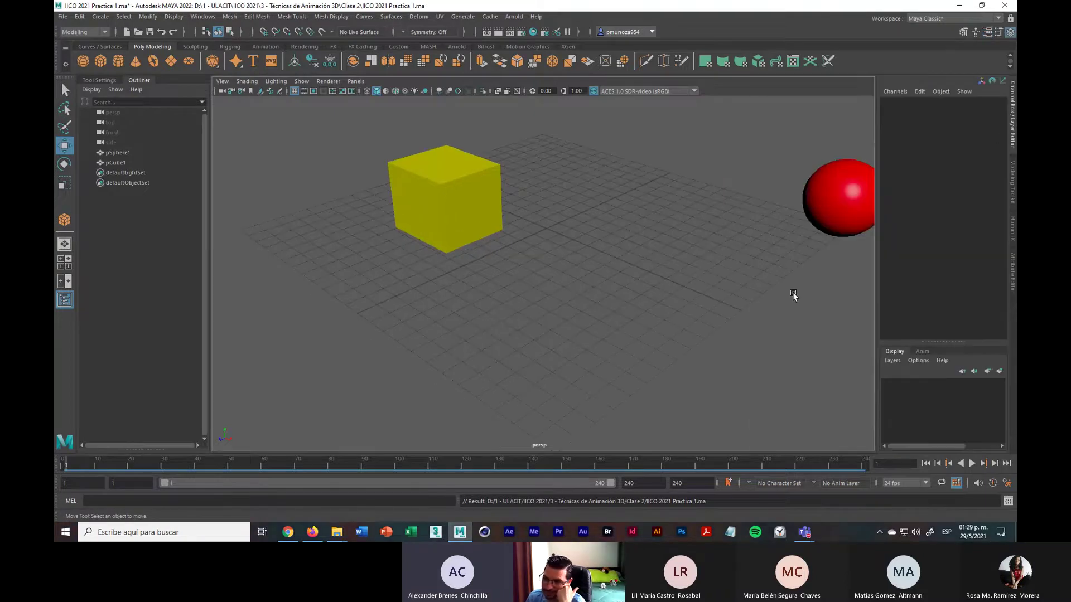
{"action": "scroll", "coordinate": [650, 424], "scroll_direction": "down", "scroll_amount": 2}
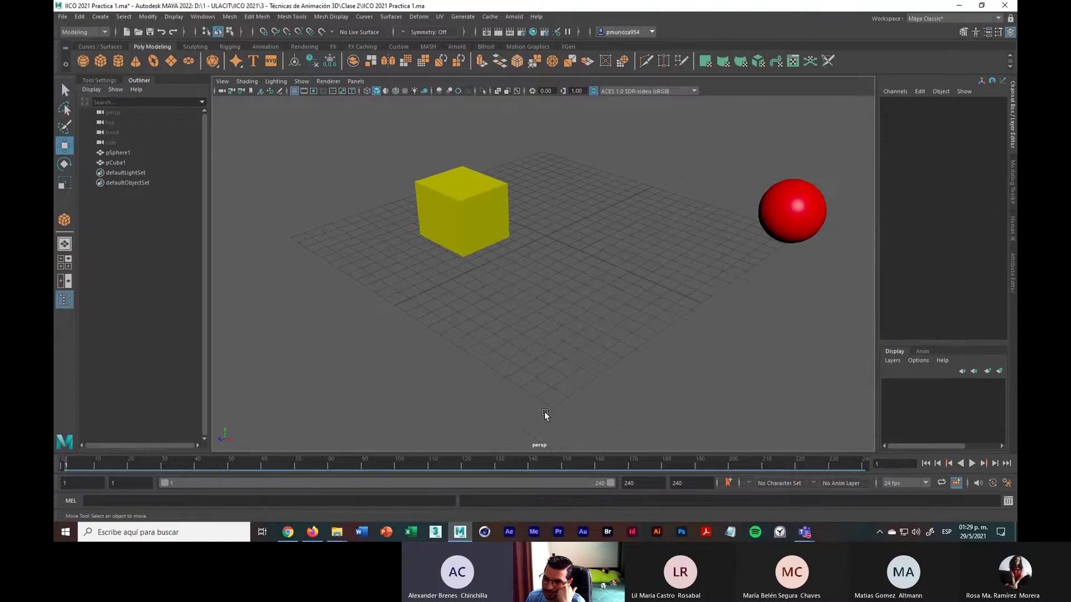
{"action": "left_click", "coordinate": [474, 207]}
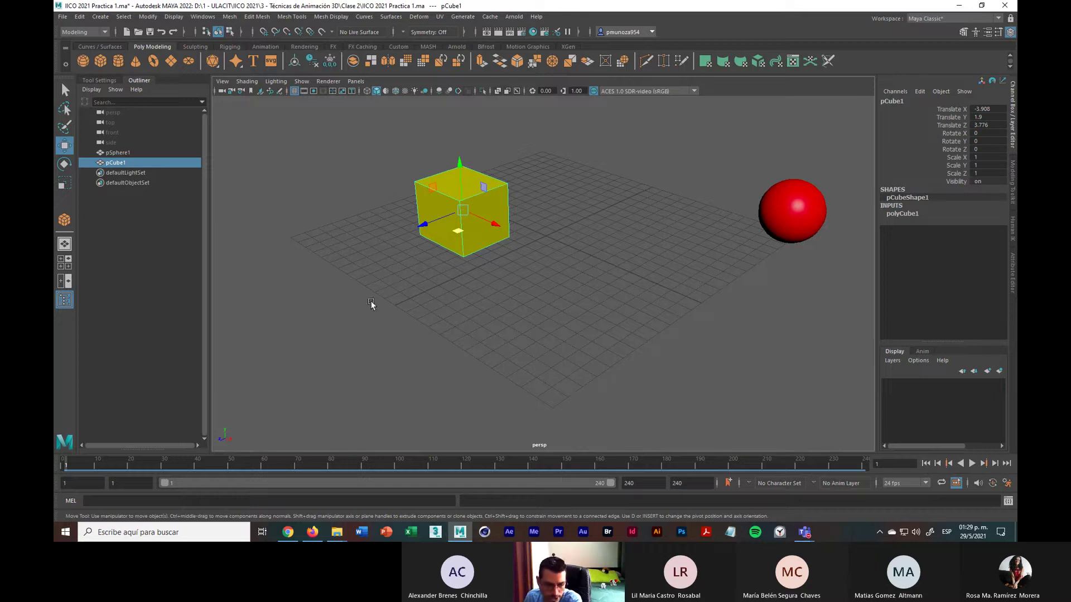
{"action": "mouse_move", "coordinate": [63, 469]}
{"action": "left_mouse_down"}
{"action": "mouse_move", "coordinate": [173, 476]}
{"action": "mouse_move", "coordinate": [53, 483]}
{"action": "left_mouse_up"}
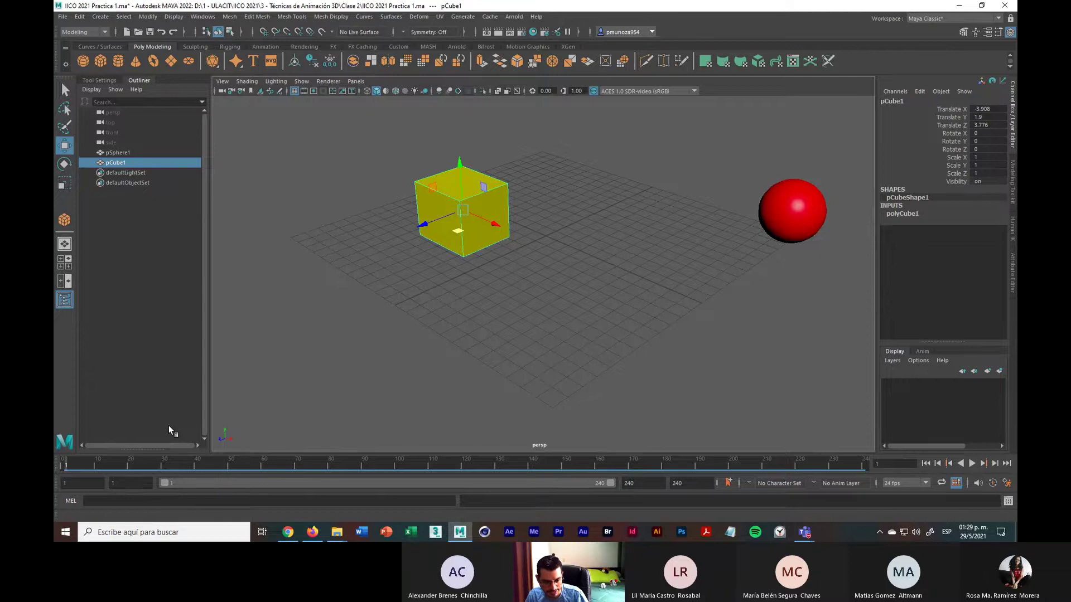
{"action": "key", "text": "s"}
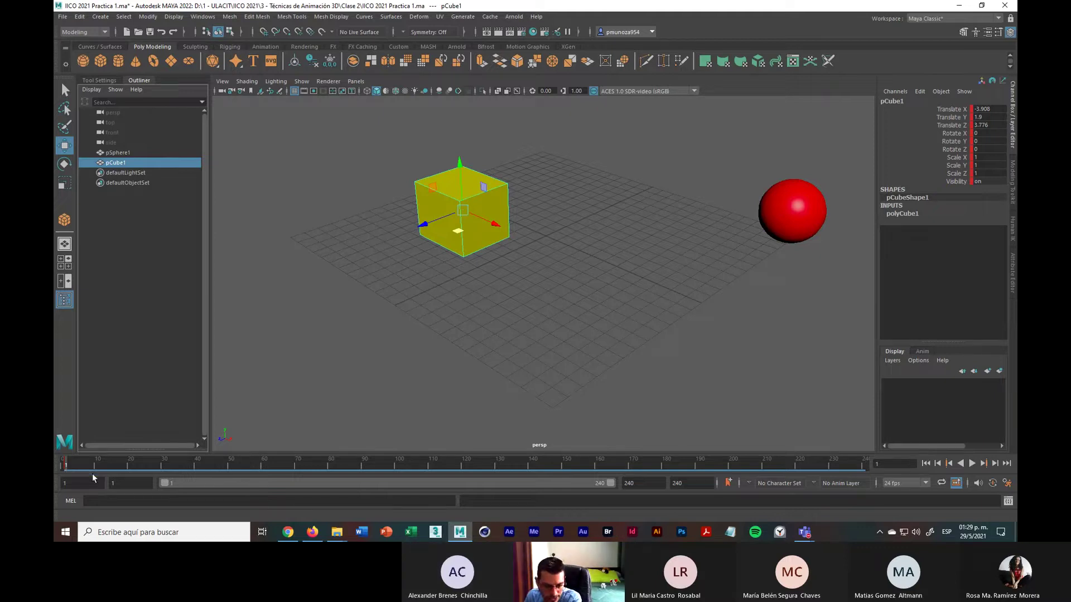
Rotate the cube to about X 2.9, Y 33, Z 61.3 at frame 50 and keyframe it there
{"action": "left_click", "coordinate": [397, 469]}
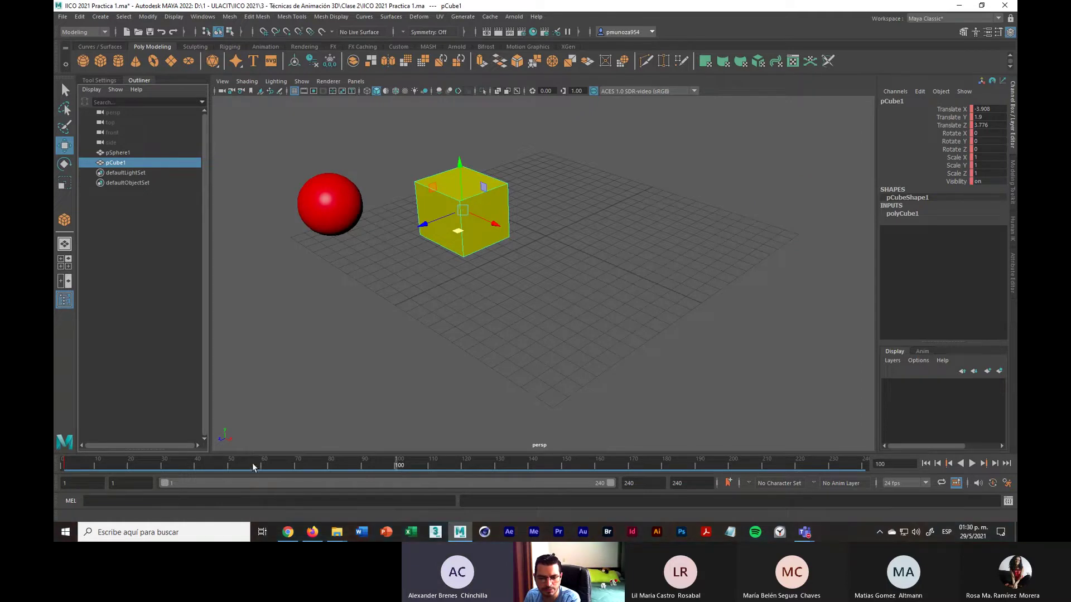
{"action": "left_click", "coordinate": [232, 468]}
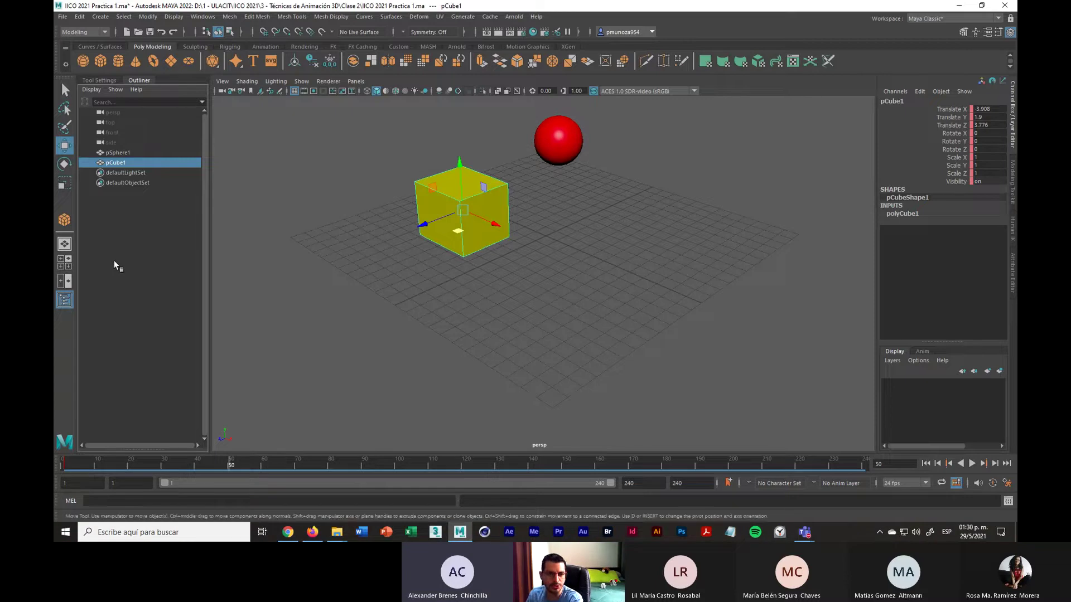
{"action": "left_click", "coordinate": [64, 164]}
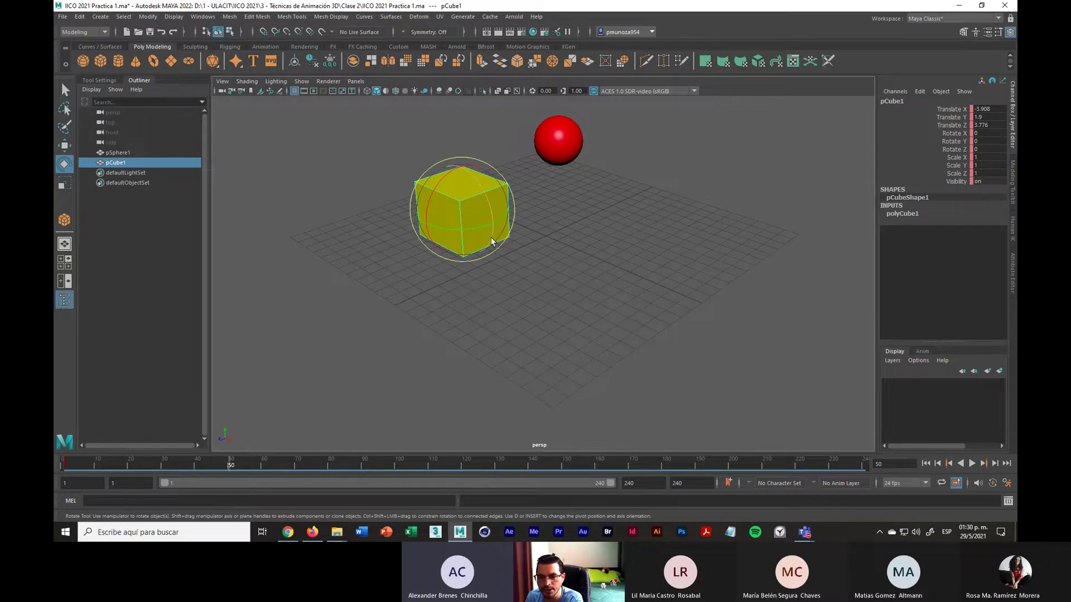
{"action": "left_click_drag", "start_coordinate": [490, 236], "coordinate": [500, 202]}
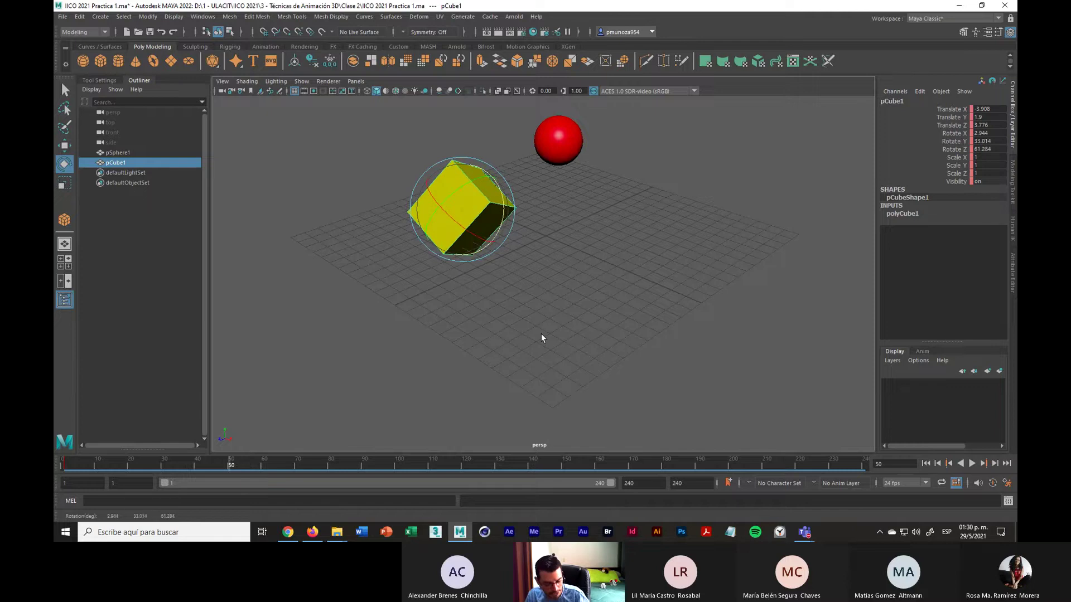
{"action": "key", "text": "s"}
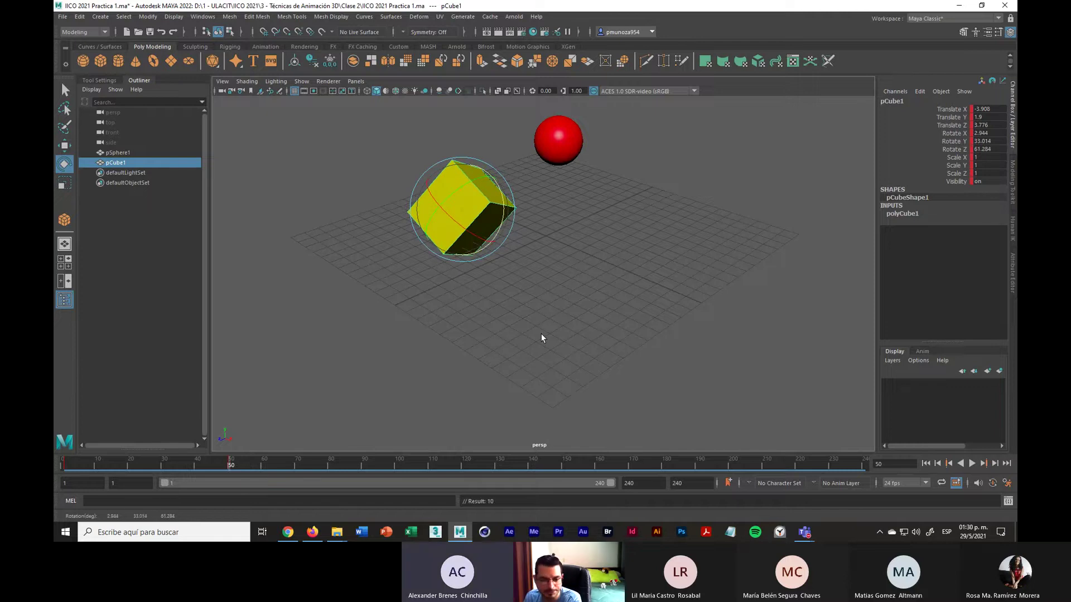
{"action": "mouse_move", "coordinate": [229, 464]}
{"action": "left_mouse_down"}
{"action": "mouse_move", "coordinate": [69, 474]}
{"action": "mouse_move", "coordinate": [231, 468]}
{"action": "left_mouse_up"}
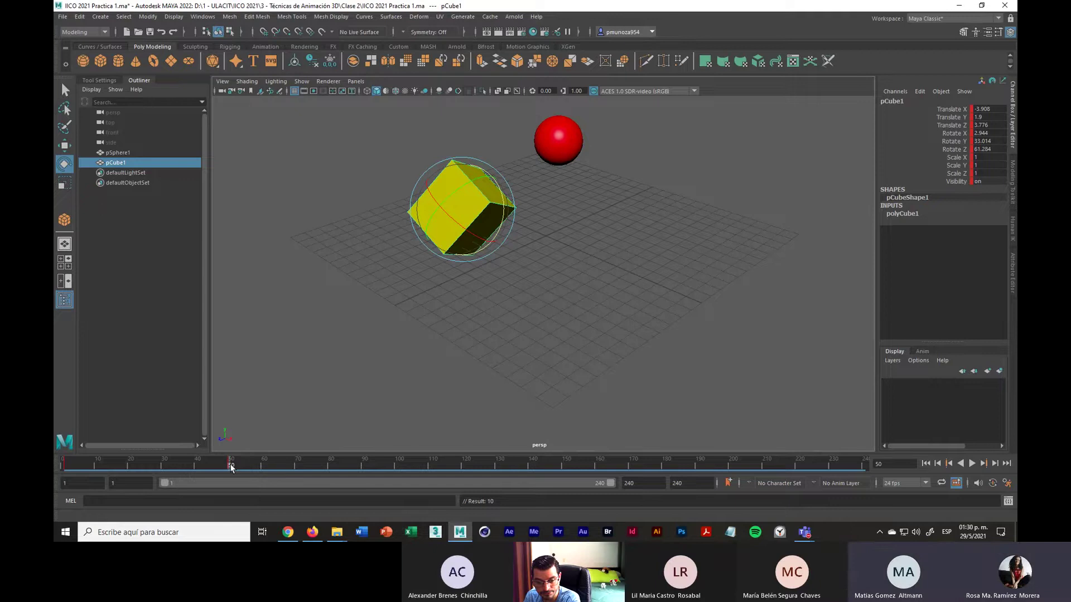
Go to frame 100 and turn on automatic keyframing, closing the screen magnifier
{"action": "left_click", "coordinate": [396, 466]}
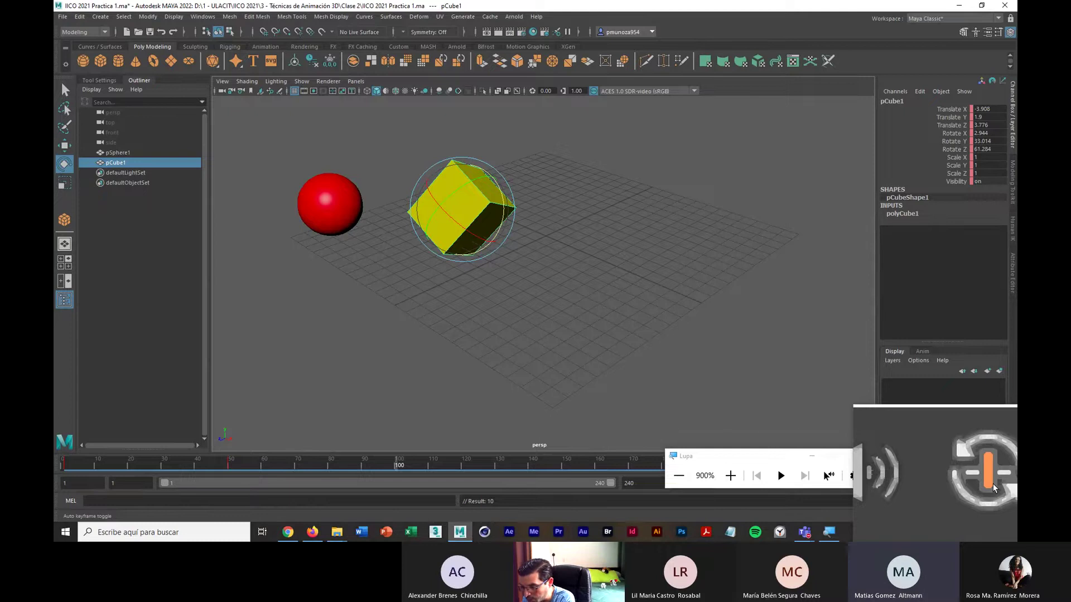
{"action": "left_click", "coordinate": [993, 484]}
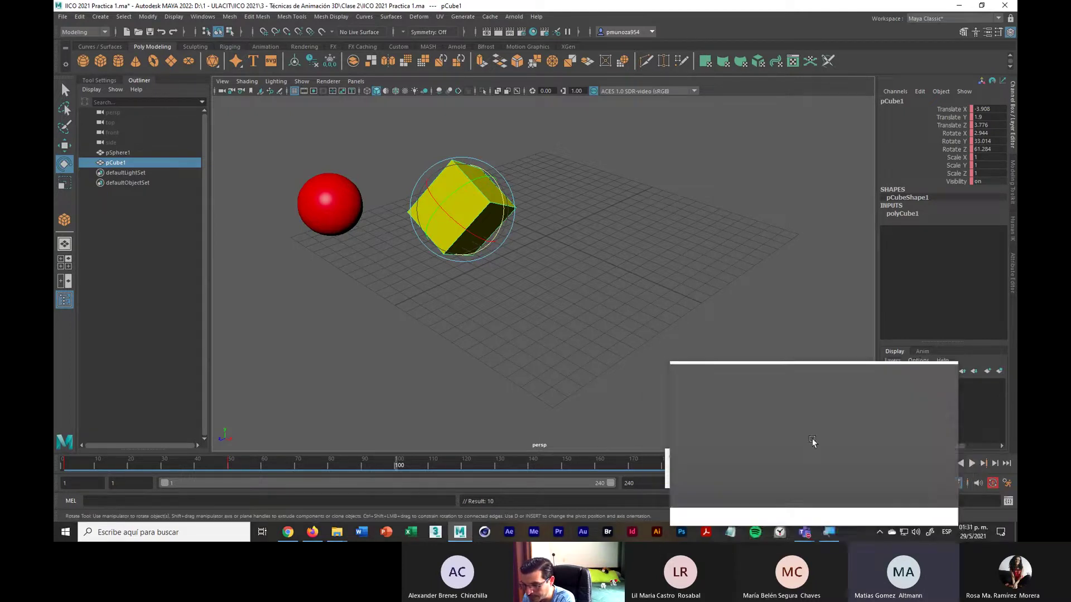
{"action": "left_click", "coordinate": [816, 464]}
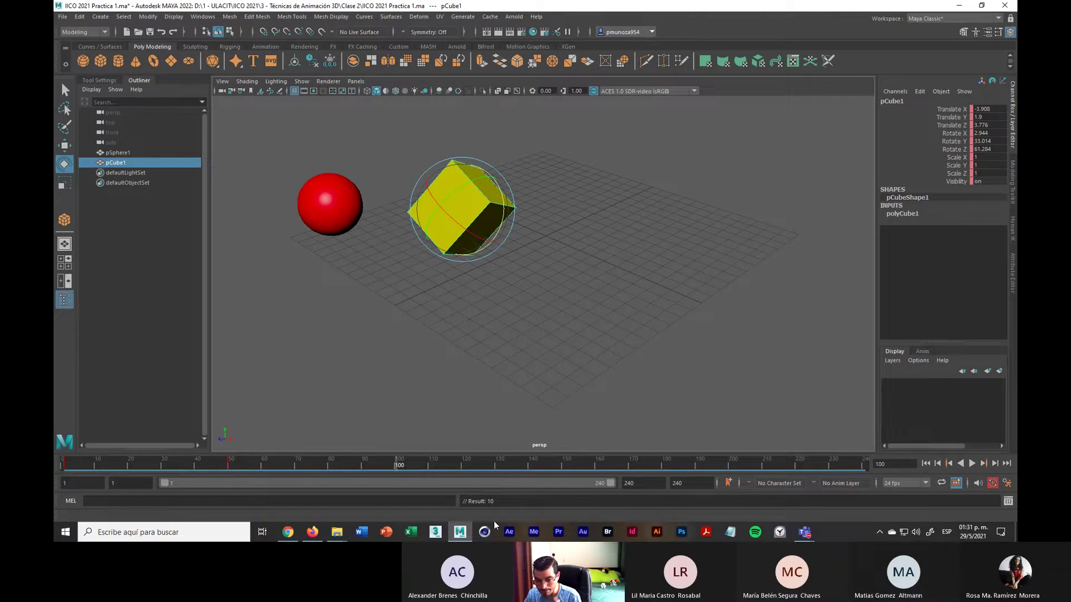
Rotate the cube freely at frame 100 to about X -36.8, Y -52.9, Z 32.8 for an automatic keyframe
{"action": "left_click", "coordinate": [343, 471]}
{"action": "key", "text": "alt+v"}
{"action": "left_click_drag", "start_coordinate": [342, 471], "coordinate": [229, 465]}
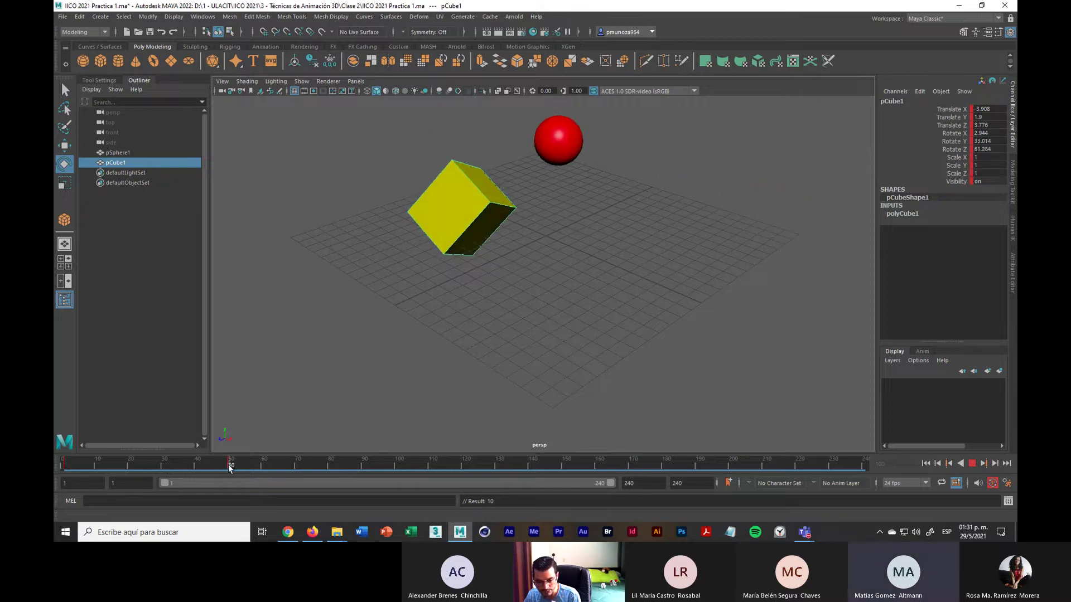
{"action": "left_click_drag", "start_coordinate": [228, 464], "coordinate": [395, 470]}
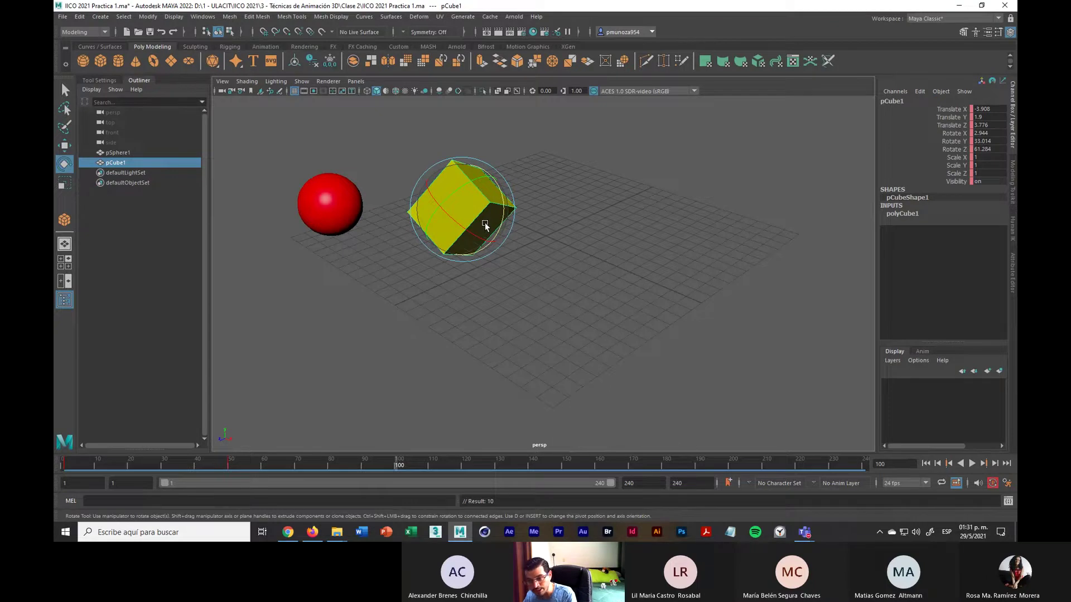
{"action": "left_click_drag", "start_coordinate": [484, 223], "coordinate": [421, 249]}
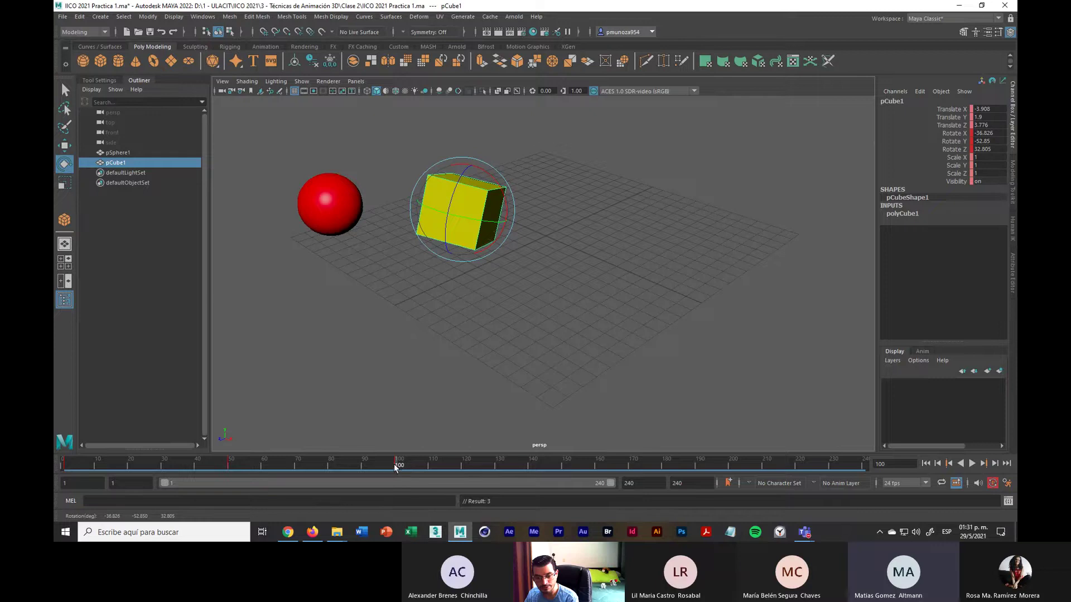
At frame 150, rotate the cube freely to about X -20.1, Y -6.6, Z 155.5
{"action": "left_click_drag", "start_coordinate": [394, 464], "coordinate": [564, 476]}
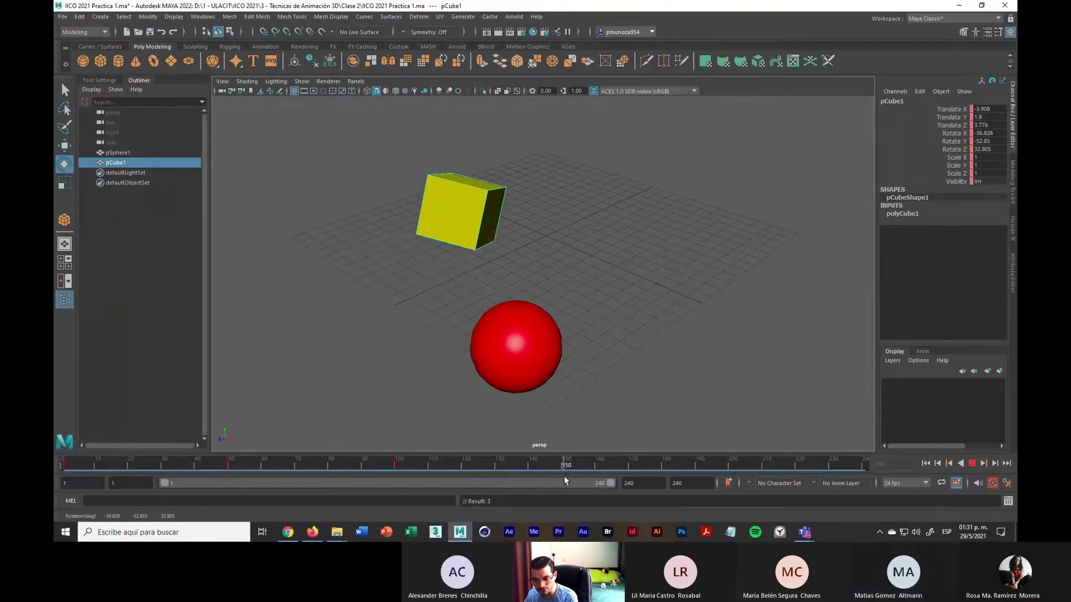
{"action": "left_click_drag", "start_coordinate": [487, 220], "coordinate": [473, 140]}
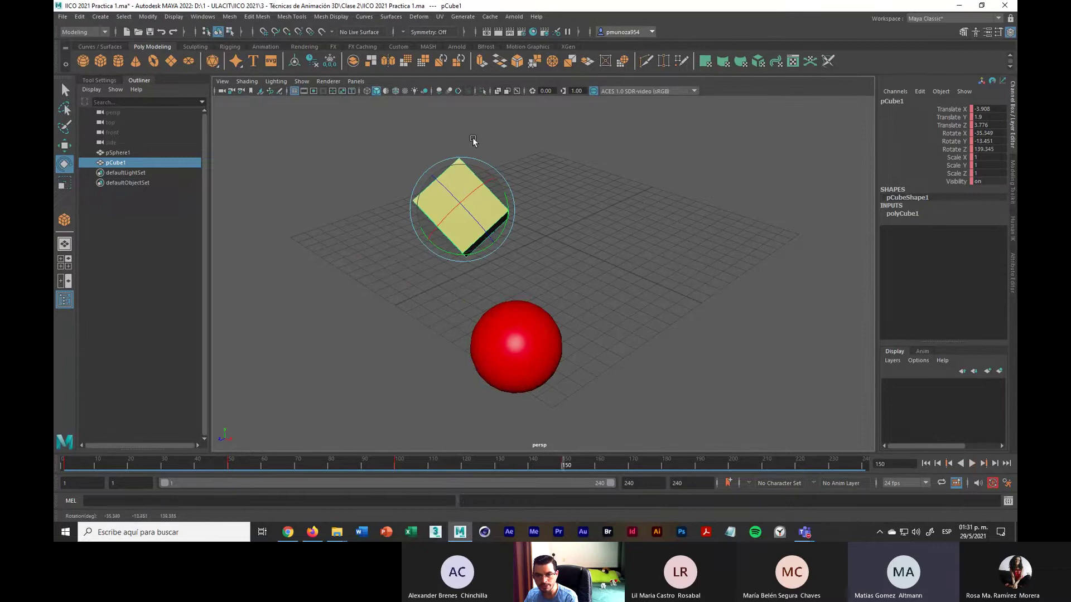
{"action": "left_click_drag", "start_coordinate": [461, 220], "coordinate": [468, 193]}
{"action": "key", "text": "shift+e"}
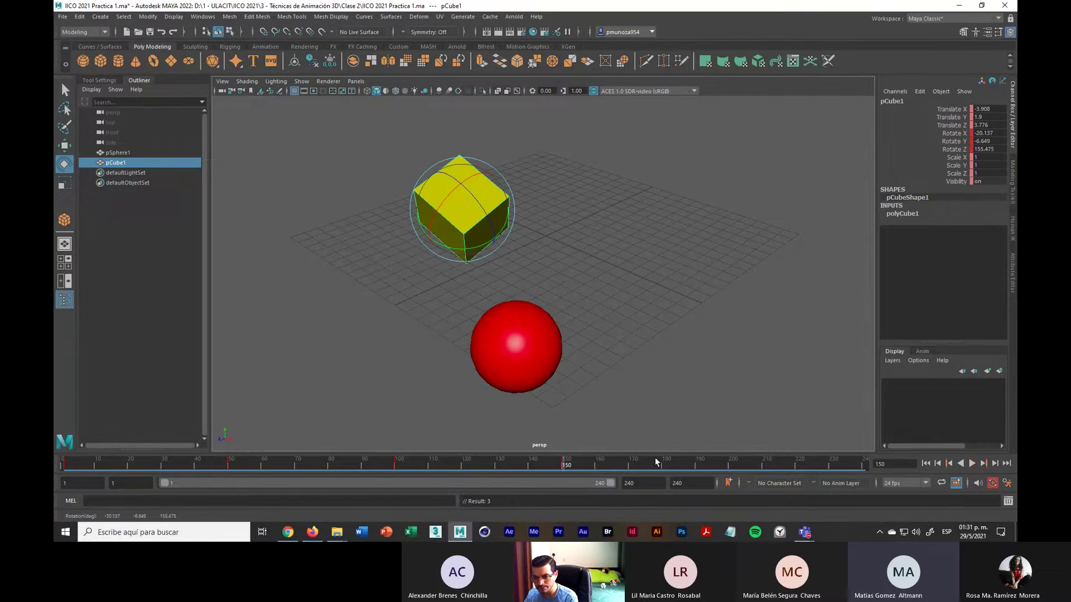
Rotate the cube to about X -354, Y -48, Z 309 at frame 190 and X -243, Y 0.3, Z 224 at frame 230
{"action": "left_click", "coordinate": [697, 467]}
{"action": "left_click_drag", "start_coordinate": [446, 226], "coordinate": [527, 276]}
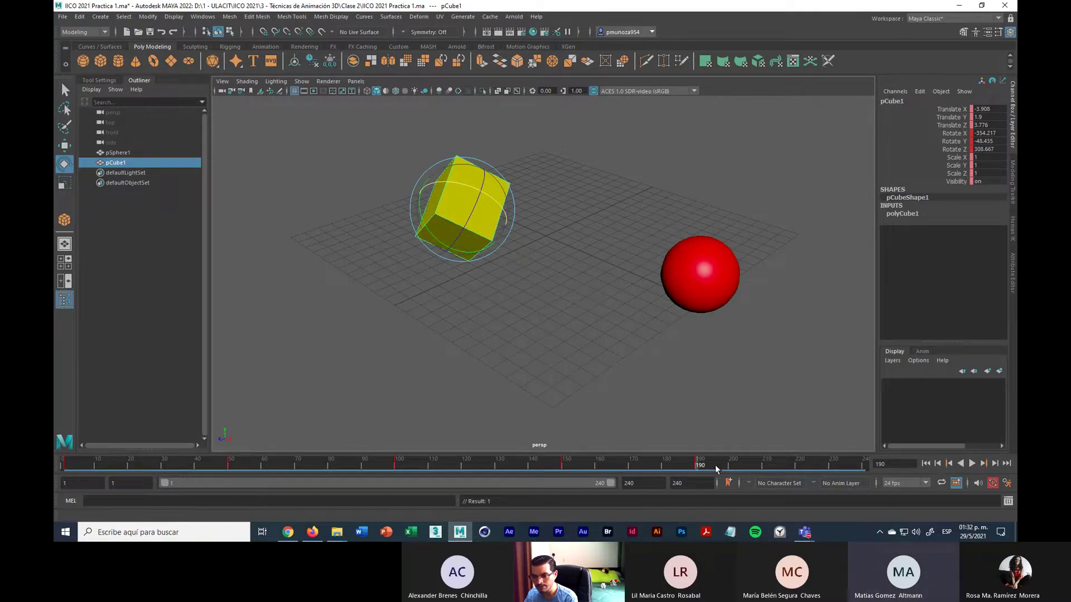
{"action": "left_click", "coordinate": [831, 466]}
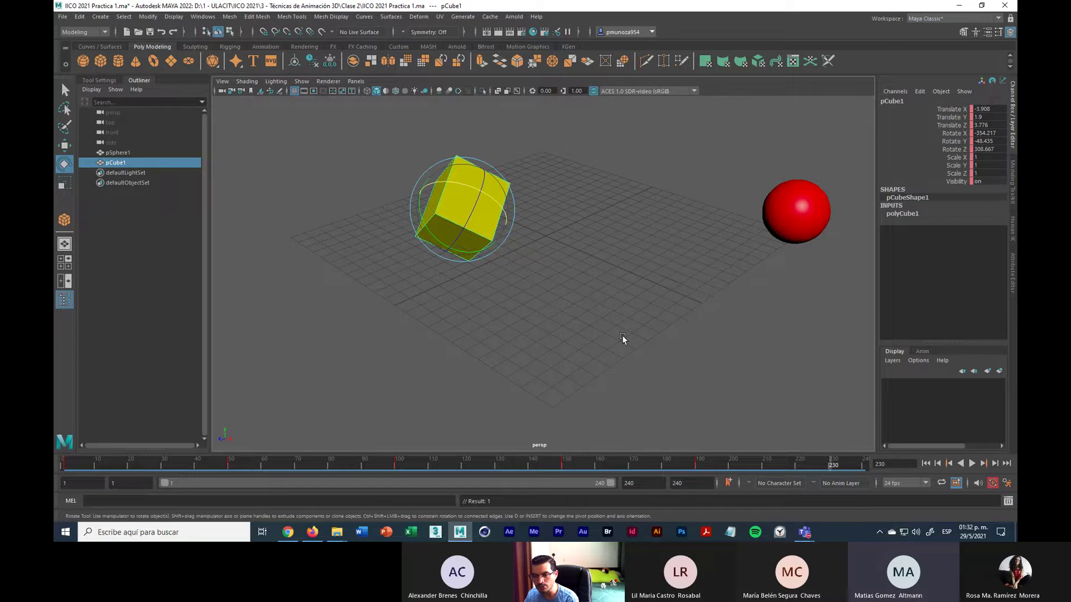
{"action": "mouse_move", "coordinate": [478, 186]}
{"action": "left_mouse_down"}
{"action": "mouse_move", "coordinate": [471, 177]}
{"action": "mouse_move", "coordinate": [443, 218]}
{"action": "mouse_move", "coordinate": [429, 207]}
{"action": "mouse_move", "coordinate": [494, 202]}
{"action": "mouse_move", "coordinate": [489, 192]}
{"action": "mouse_move", "coordinate": [486, 213]}
{"action": "mouse_move", "coordinate": [478, 195]}
{"action": "left_mouse_up"}
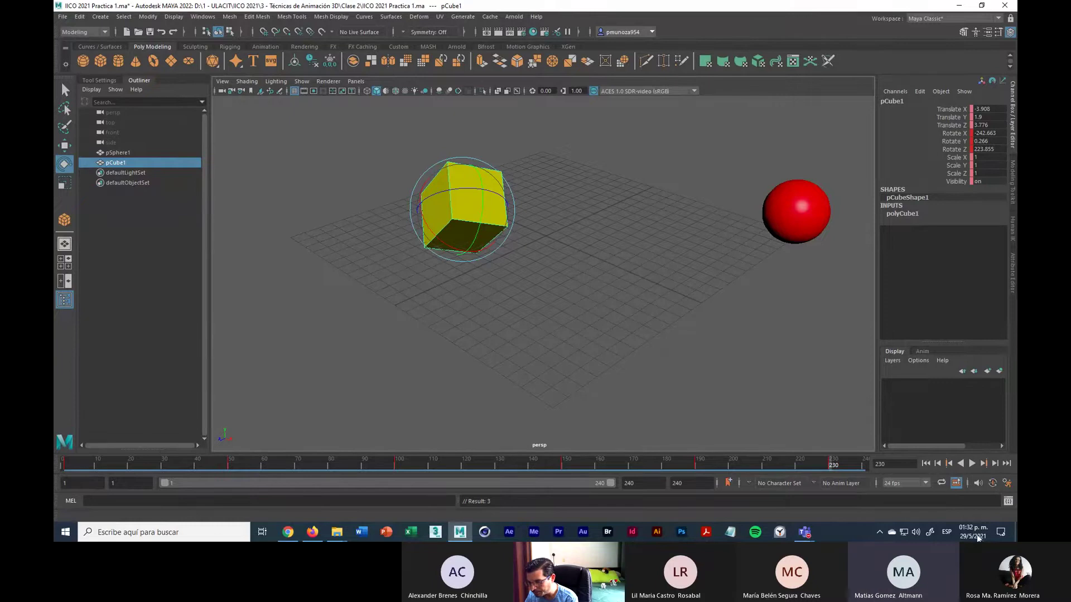
Play back the sphere and cube animation, and stop it
{"action": "left_click", "coordinate": [973, 464]}
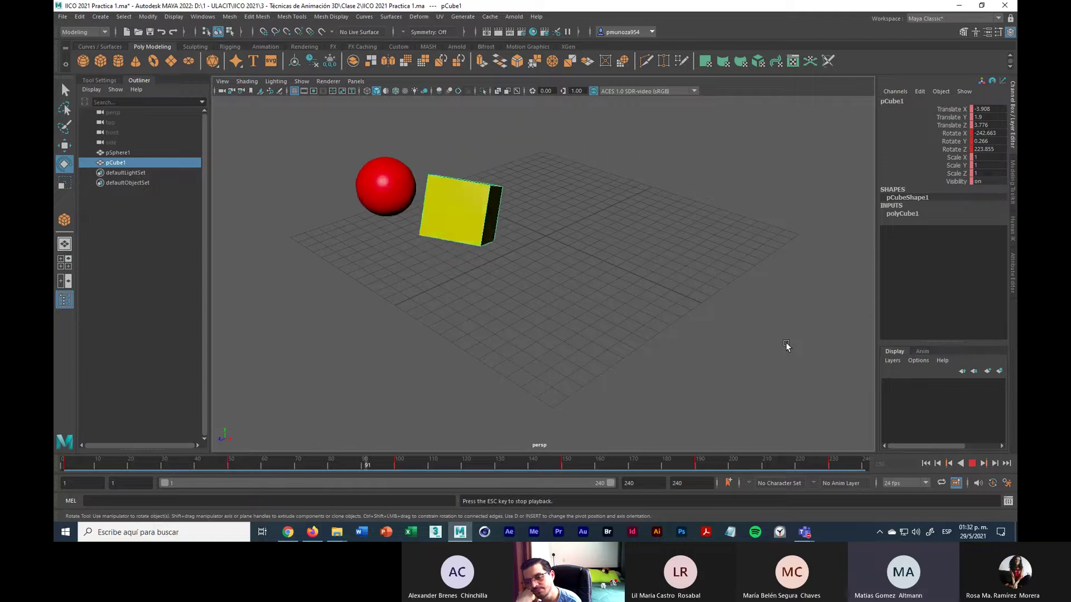
{"action": "left_click", "coordinate": [972, 463]}
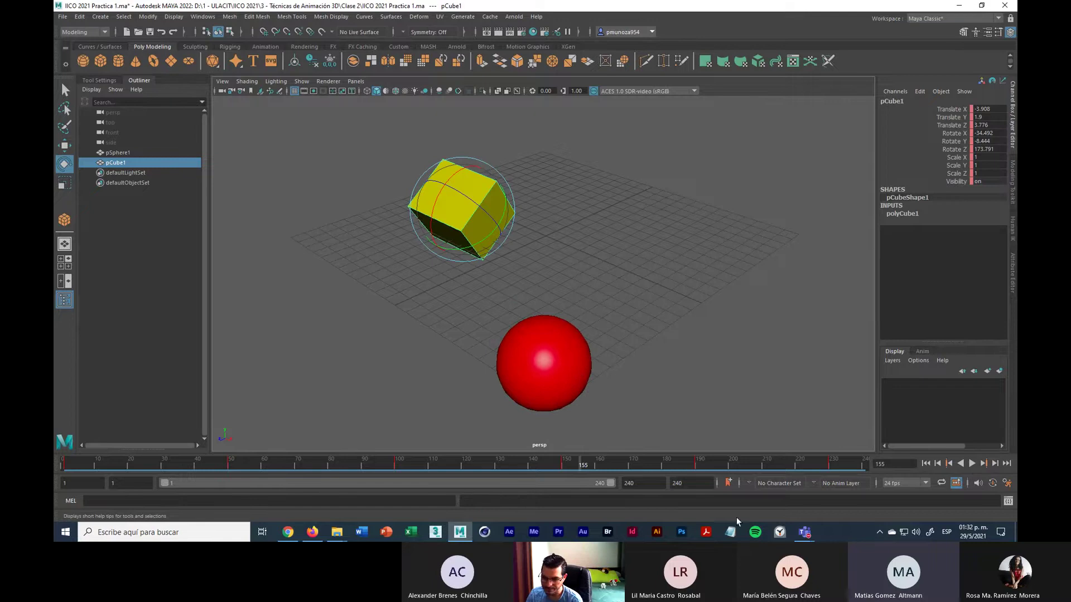
Switch to the Teams meeting and mute the other participant whose microphone is on
{"action": "mouse_move", "coordinate": [812, 535]}
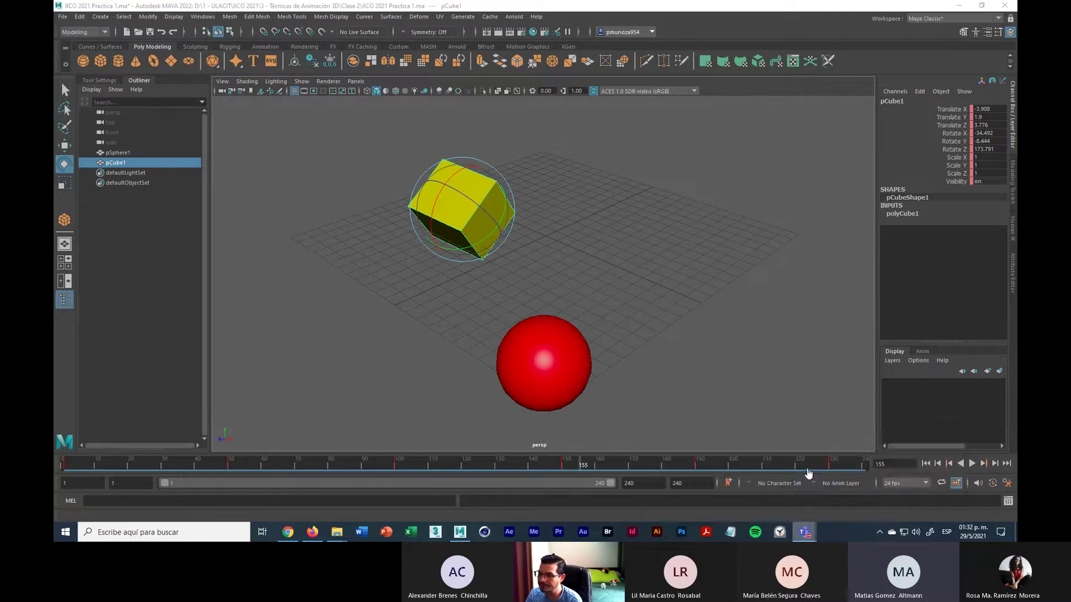
{"action": "left_click", "coordinate": [808, 480]}
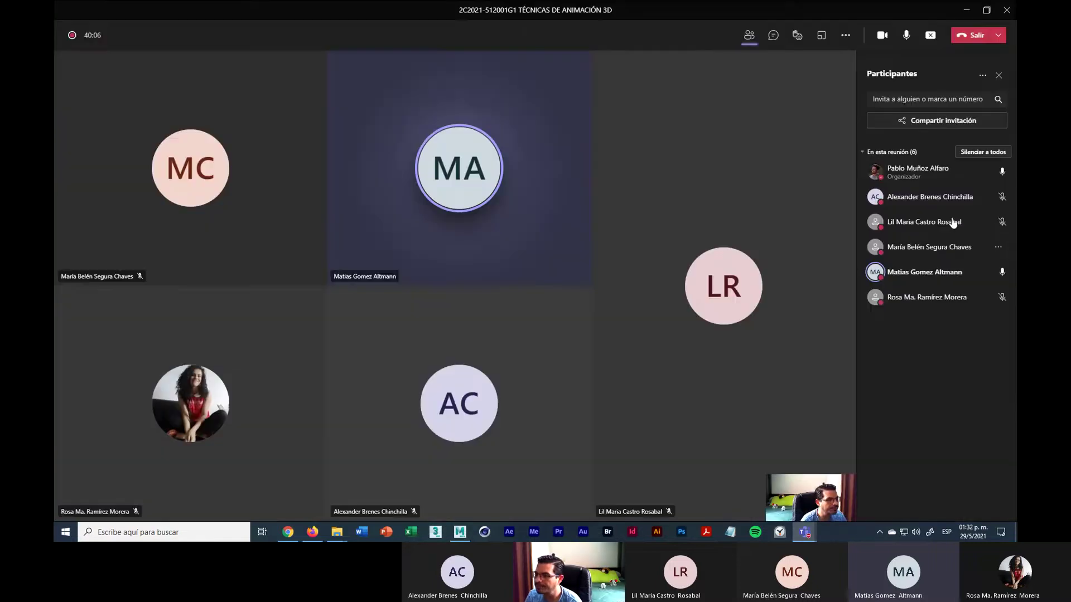
{"action": "left_click", "coordinate": [1002, 273]}
{"action": "left_click", "coordinate": [937, 294]}
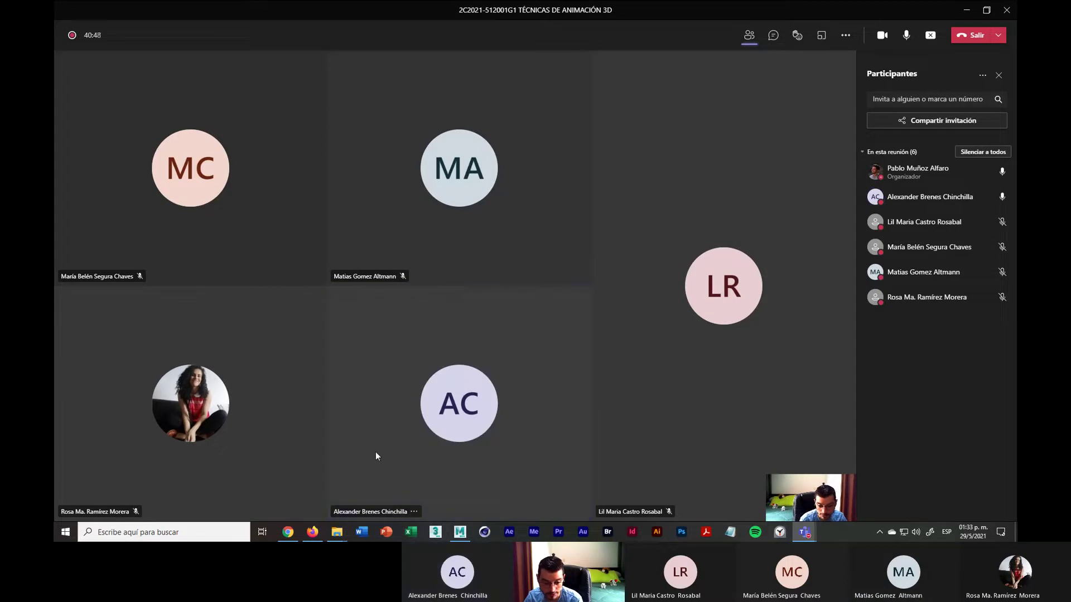
Switch to Maya and create a polygon cone with a radius of about 2.68 and height of about 4.51 on the grid's empty back area
{"action": "mouse_move", "coordinate": [289, 533]}
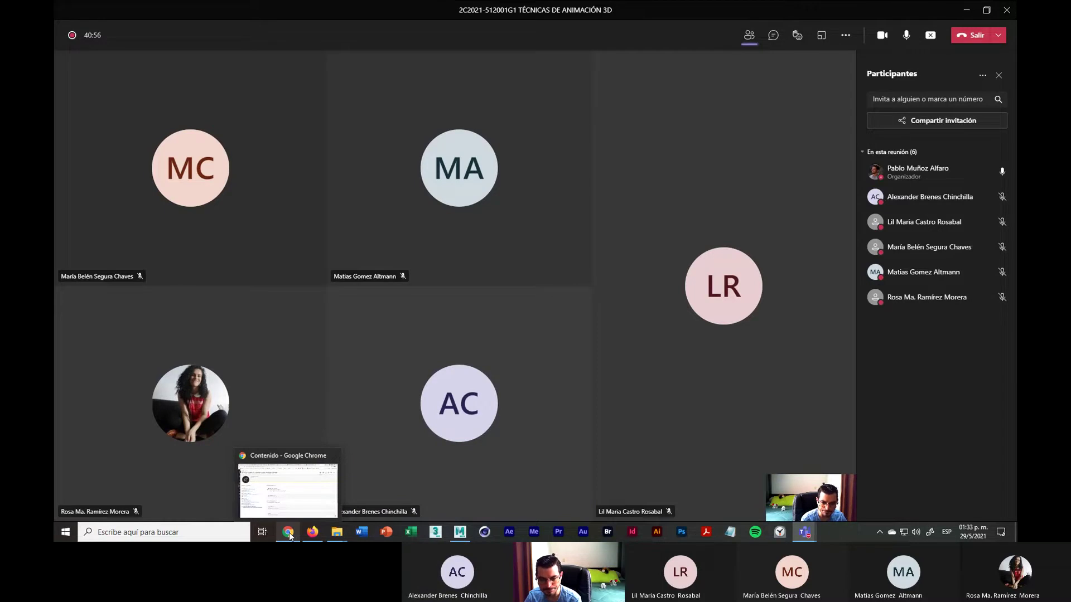
{"action": "left_click", "coordinate": [461, 533]}
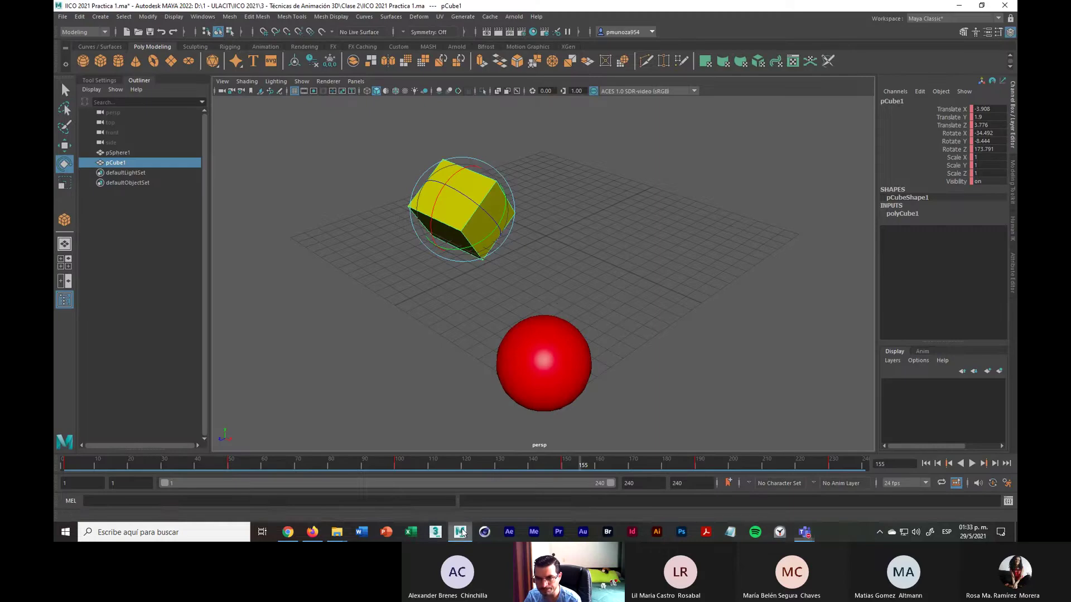
{"action": "left_click", "coordinate": [135, 63]}
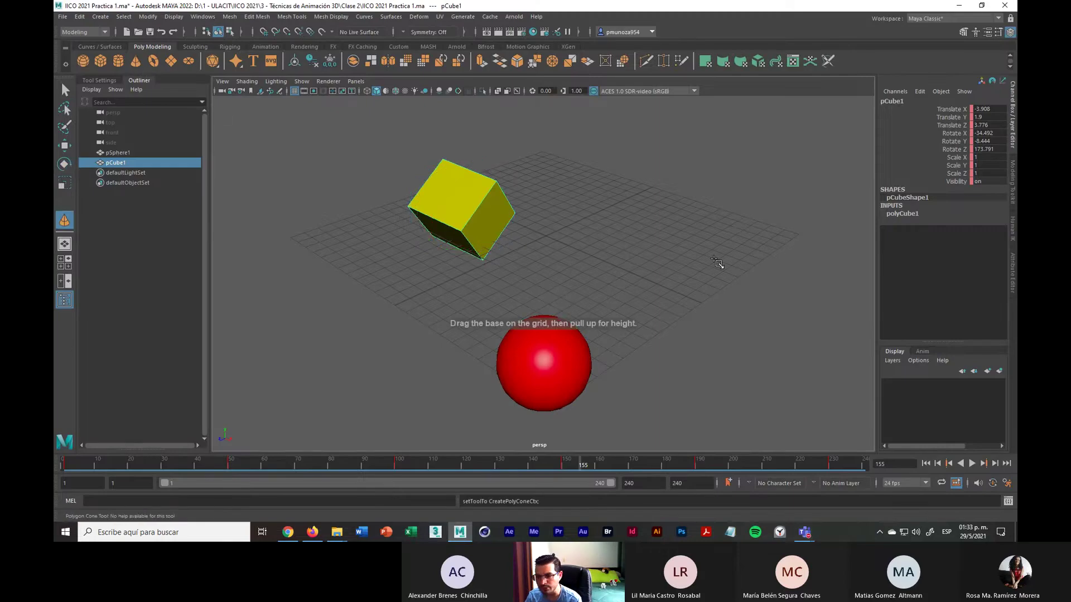
{"action": "left_click_drag", "start_coordinate": [636, 233], "coordinate": [661, 166]}
{"action": "key", "text": "e"}
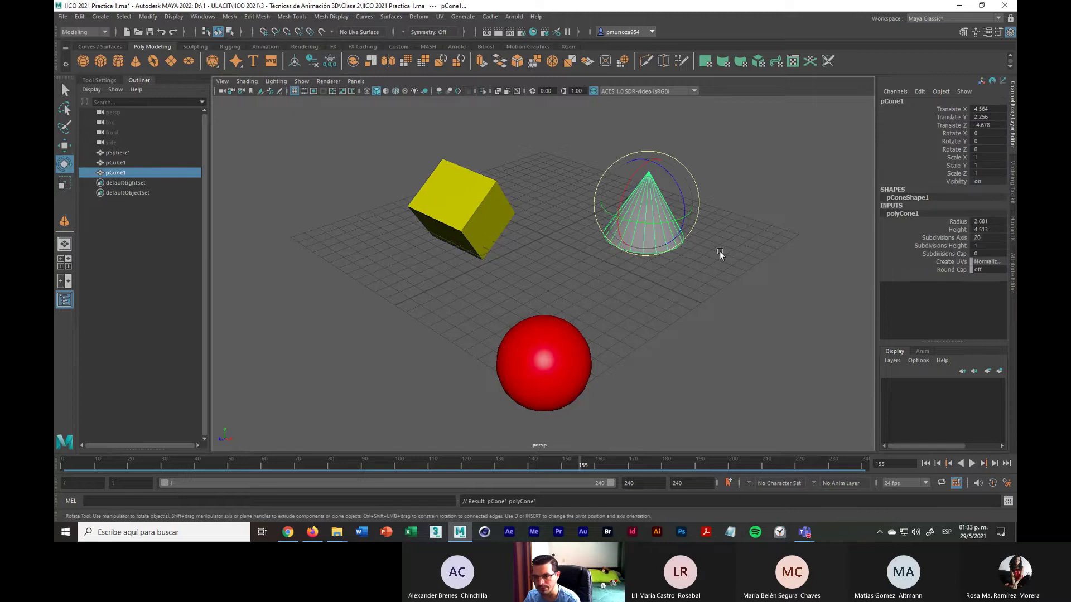
Assign a new Blinn material to the cone and colour it blue with hue about 219.4, saturation 1 and value 1
{"action": "right_click", "coordinate": [651, 199]}
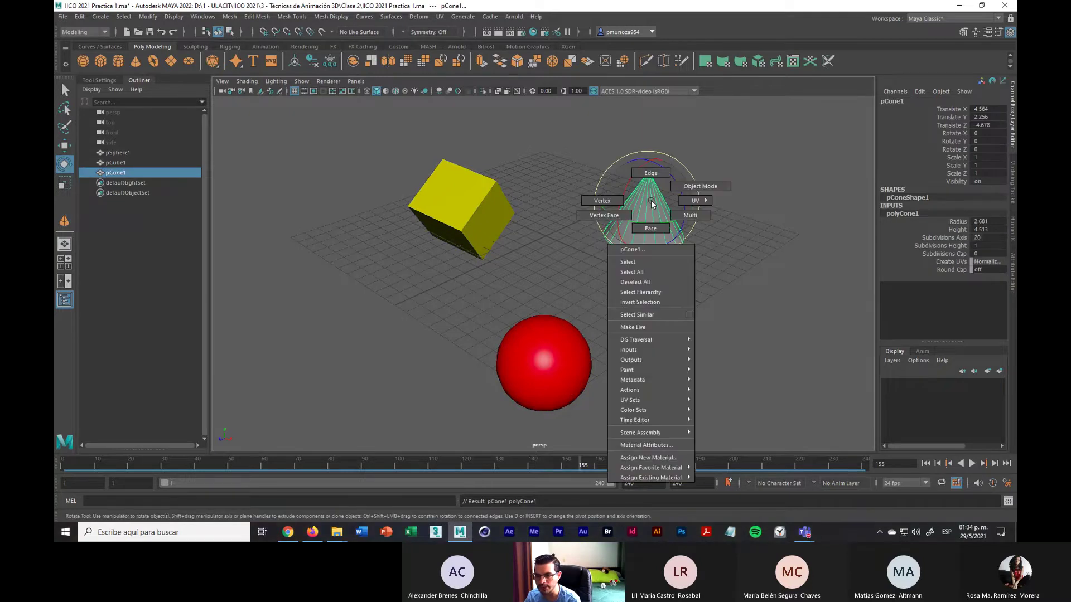
{"action": "left_click", "coordinate": [641, 458]}
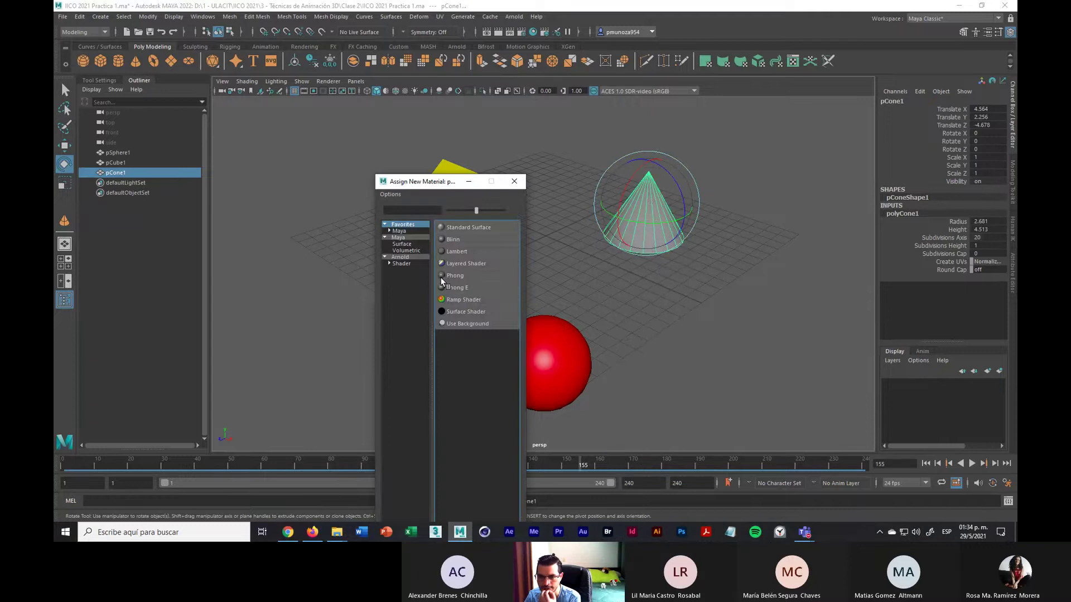
{"action": "left_click", "coordinate": [475, 230]}
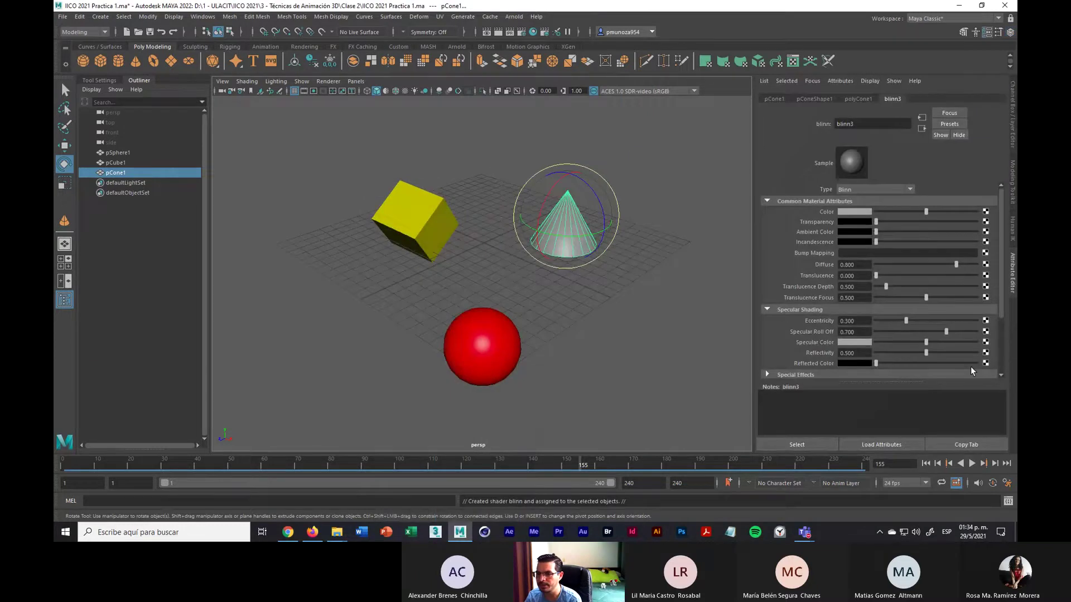
{"action": "left_click", "coordinate": [853, 214]}
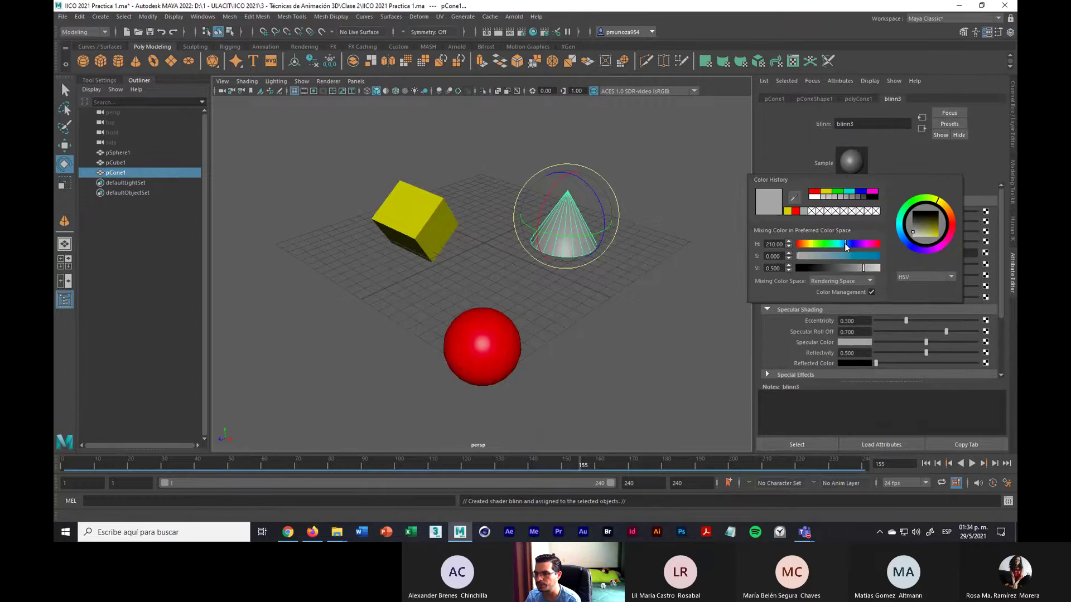
{"action": "left_click", "coordinate": [878, 256]}
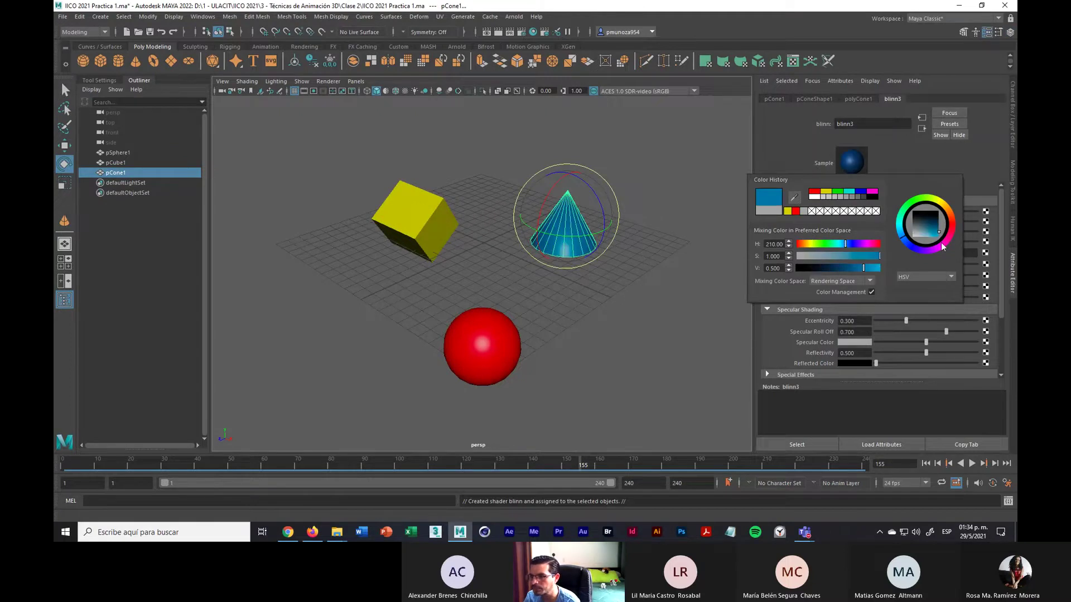
{"action": "left_click_drag", "start_coordinate": [937, 236], "coordinate": [942, 243]}
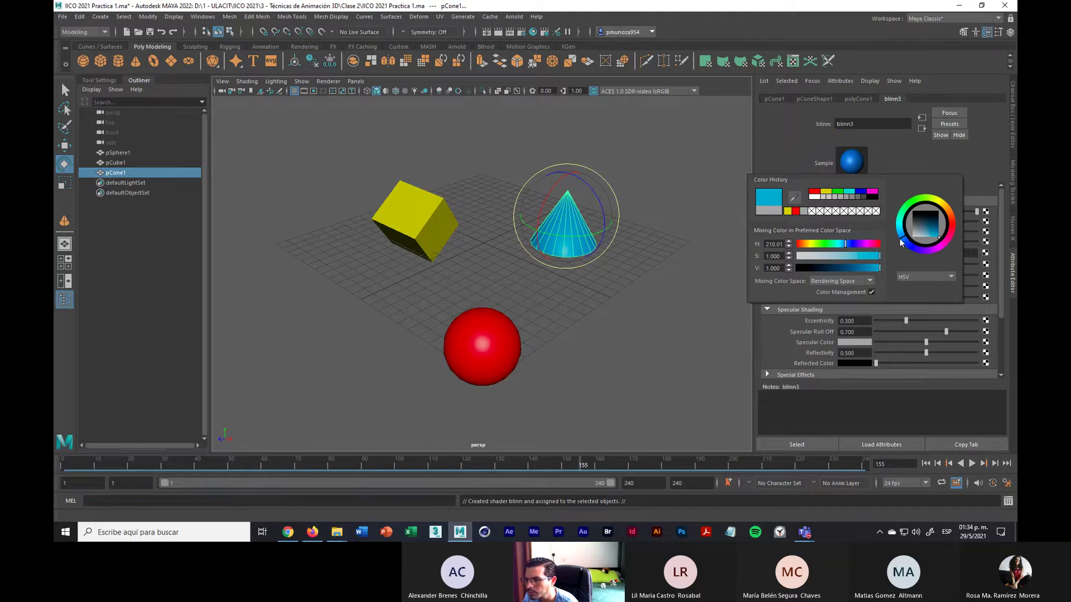
{"action": "left_click_drag", "start_coordinate": [902, 241], "coordinate": [904, 246]}
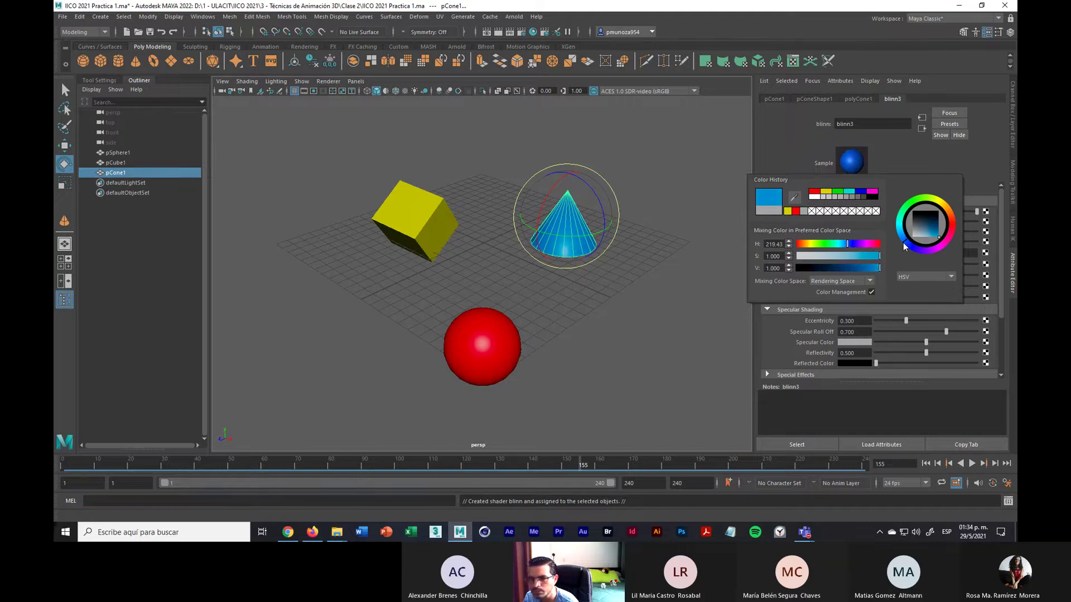
{"action": "left_click", "coordinate": [691, 354]}
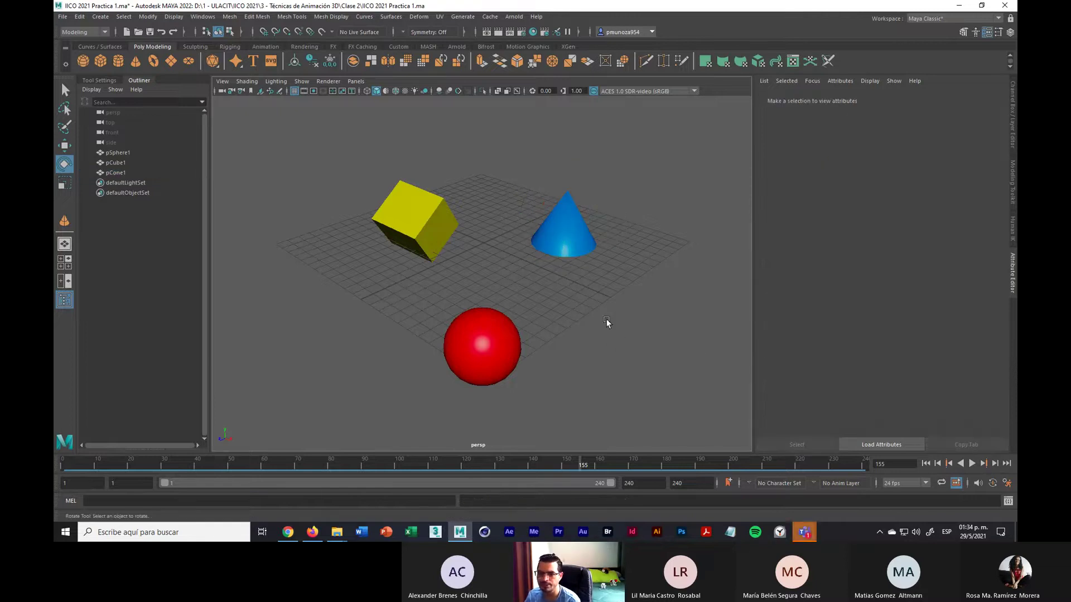
{"action": "scroll", "coordinate": [607, 323], "scroll_direction": "up", "scroll_amount": 2}
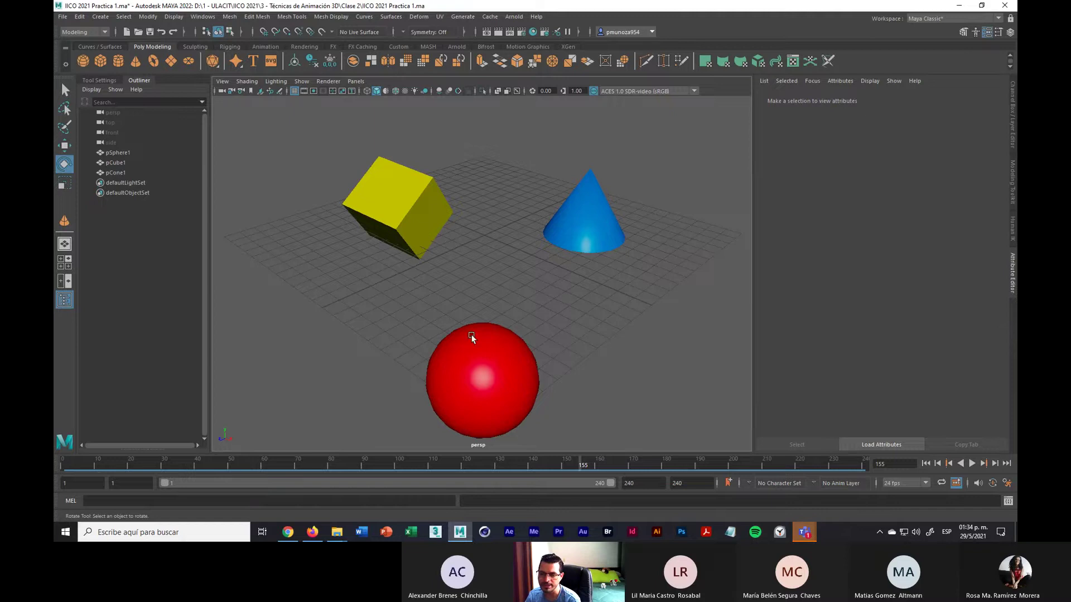
{"action": "scroll", "coordinate": [626, 371], "scroll_direction": "down", "scroll_amount": 2}
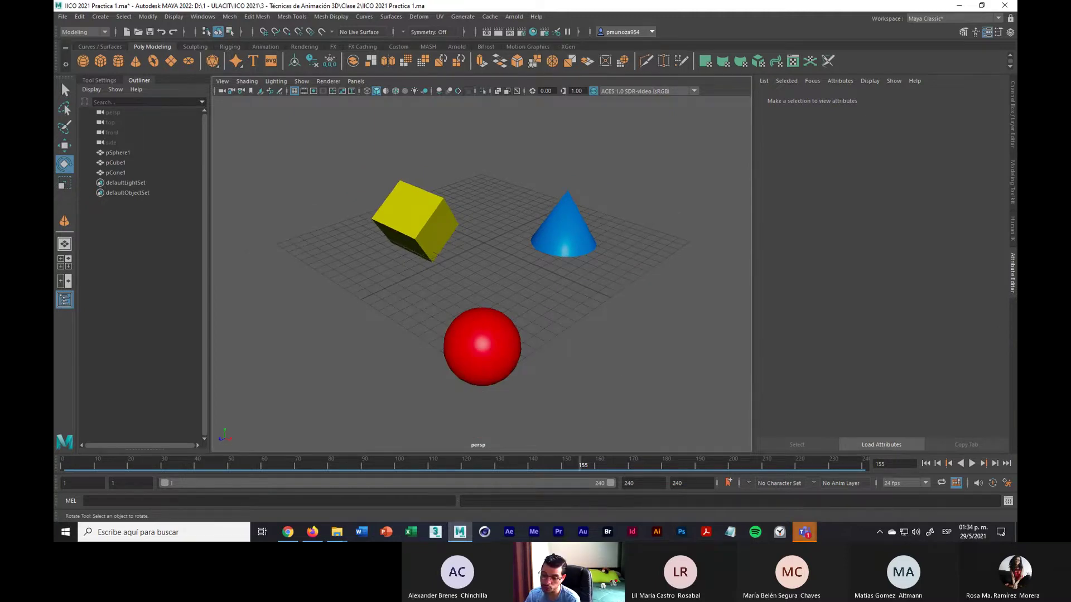
Switch to the Teams meeting, check the meeting chat and participant list, and return to Maya
{"action": "mouse_move", "coordinate": [801, 535]}
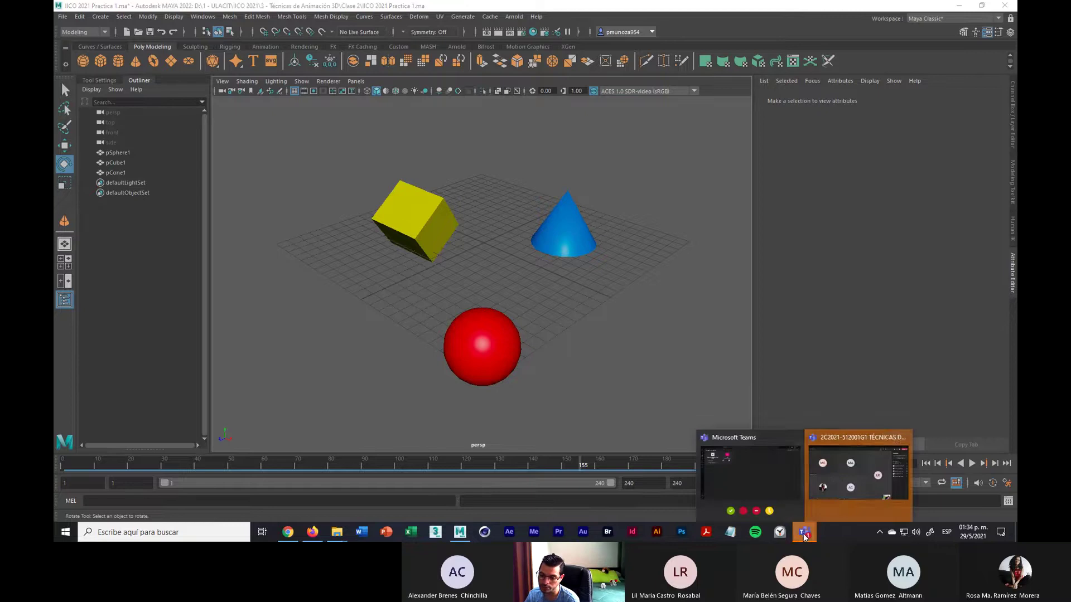
{"action": "left_click", "coordinate": [838, 467]}
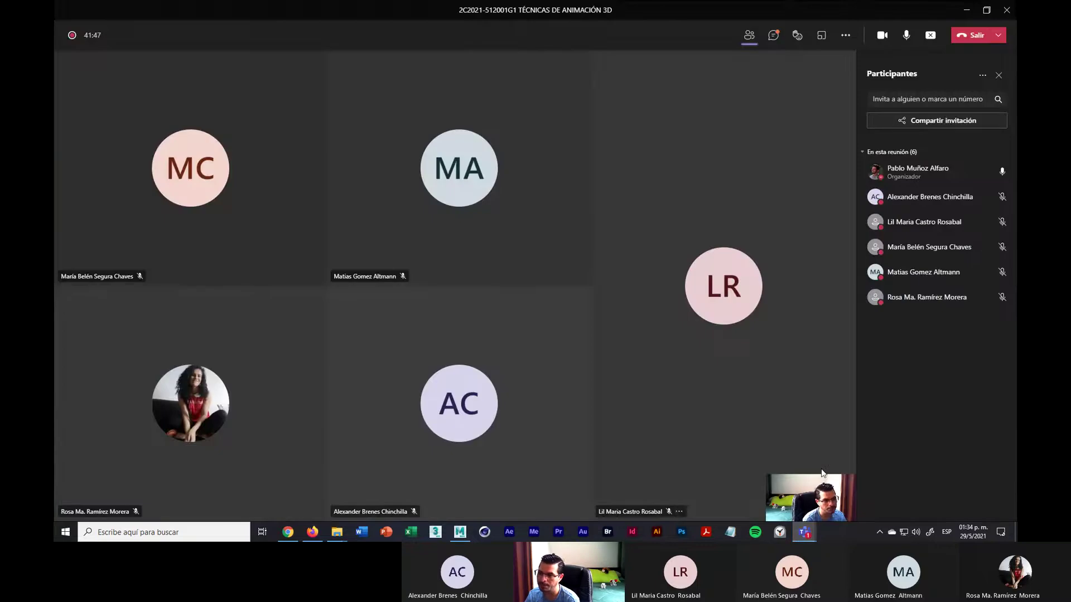
{"action": "left_click", "coordinate": [773, 35]}
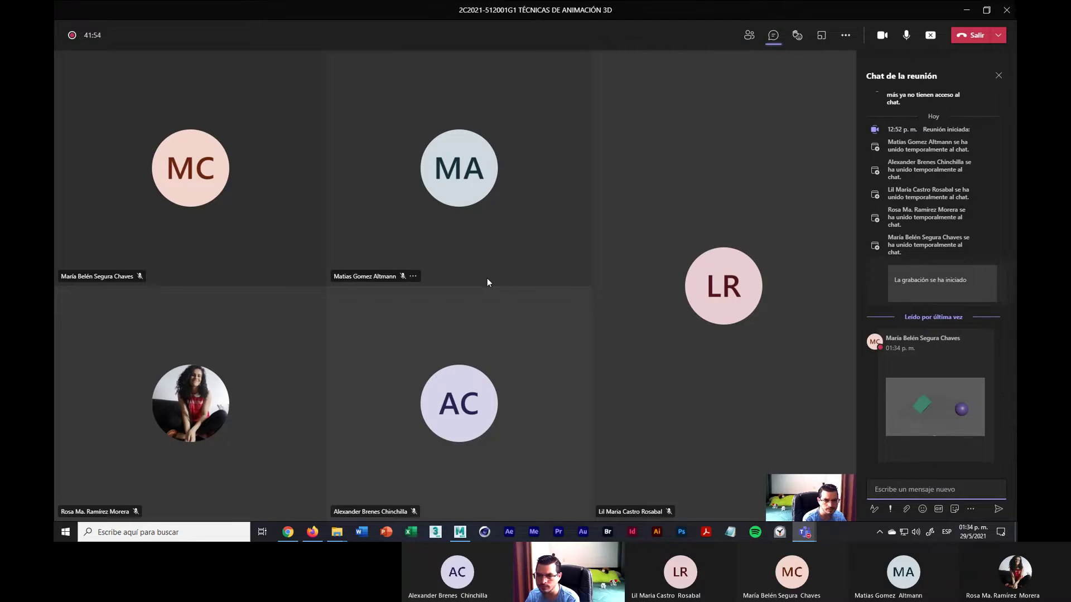
{"action": "left_click", "coordinate": [749, 35]}
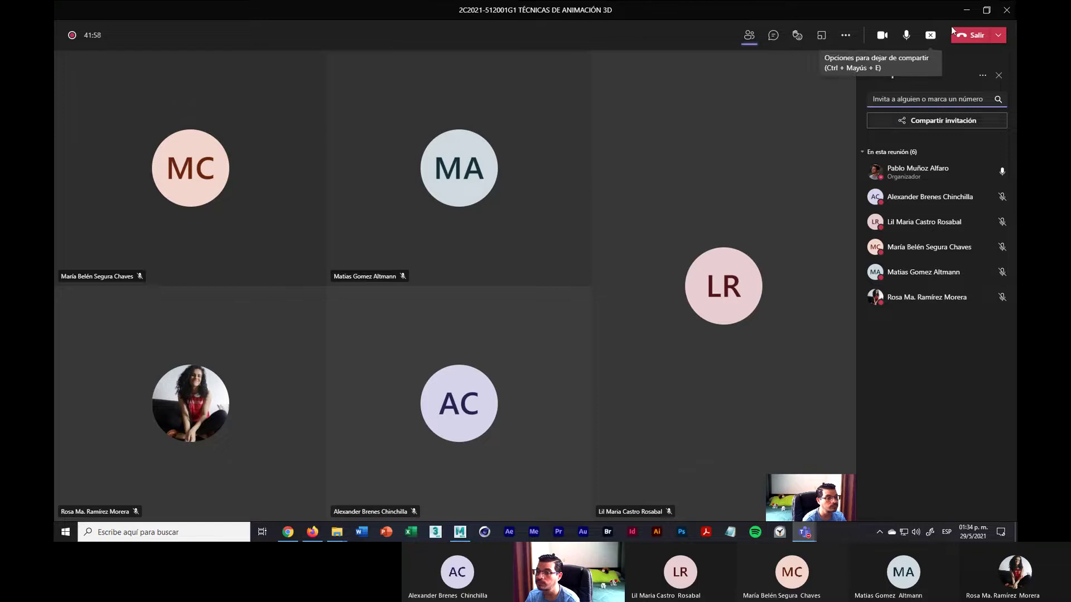
{"action": "left_click", "coordinate": [966, 10]}
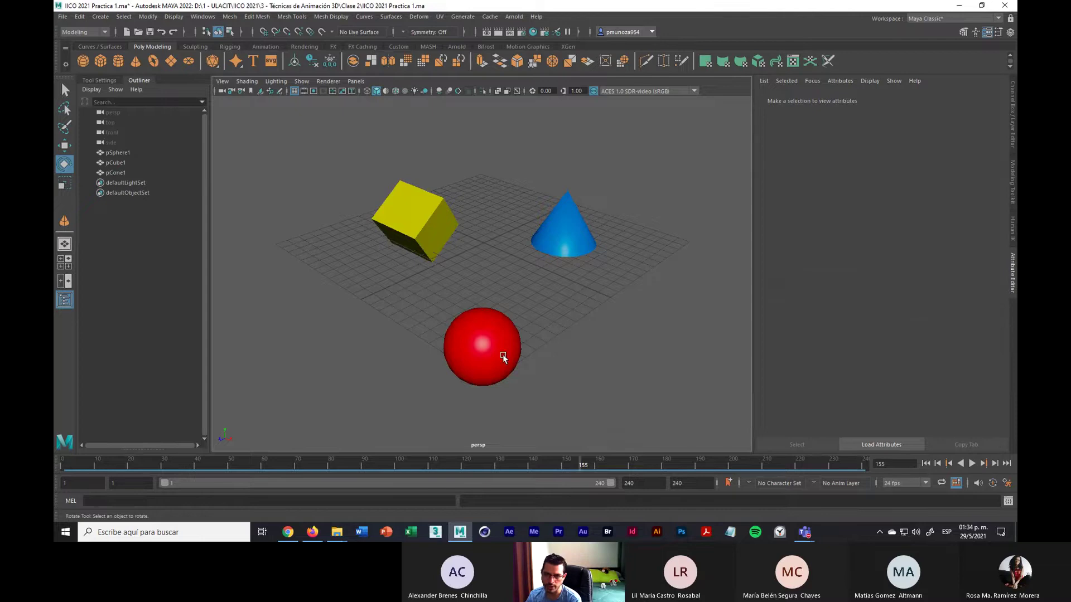
Set a keyframe on the cone at frame 1, turn on automatic keyframing and activate the Scale tool
{"action": "left_click", "coordinate": [571, 238]}
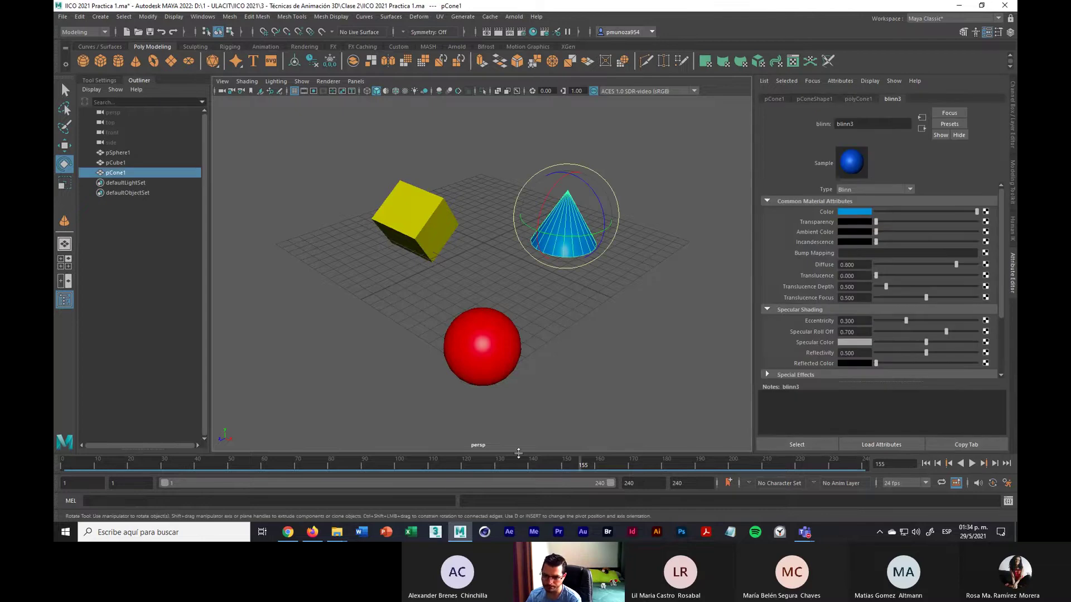
{"action": "left_click", "coordinate": [72, 464]}
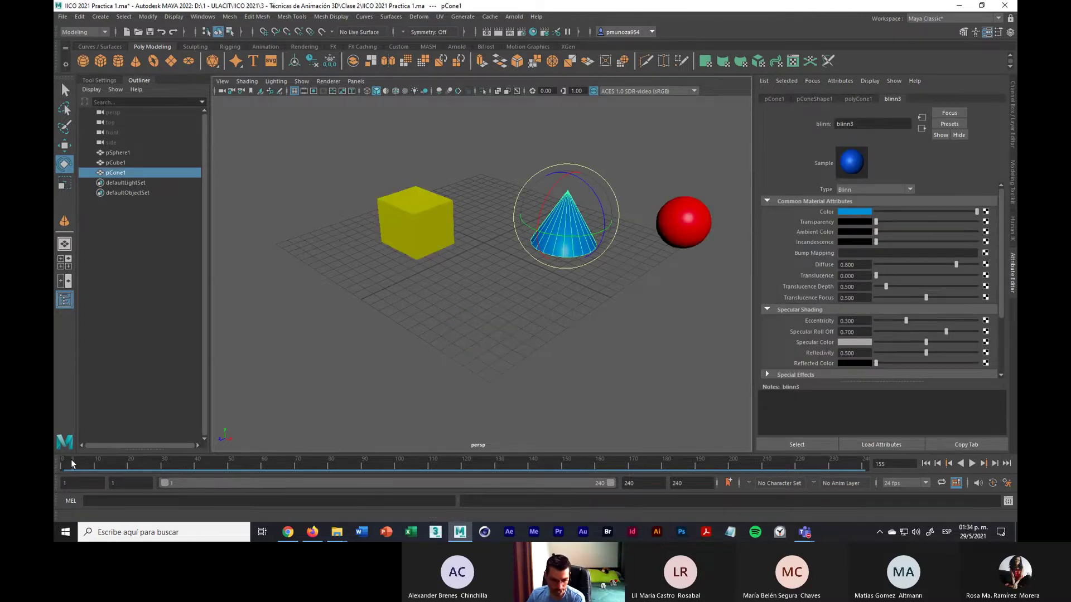
{"action": "left_click_drag", "start_coordinate": [72, 467], "coordinate": [53, 467]}
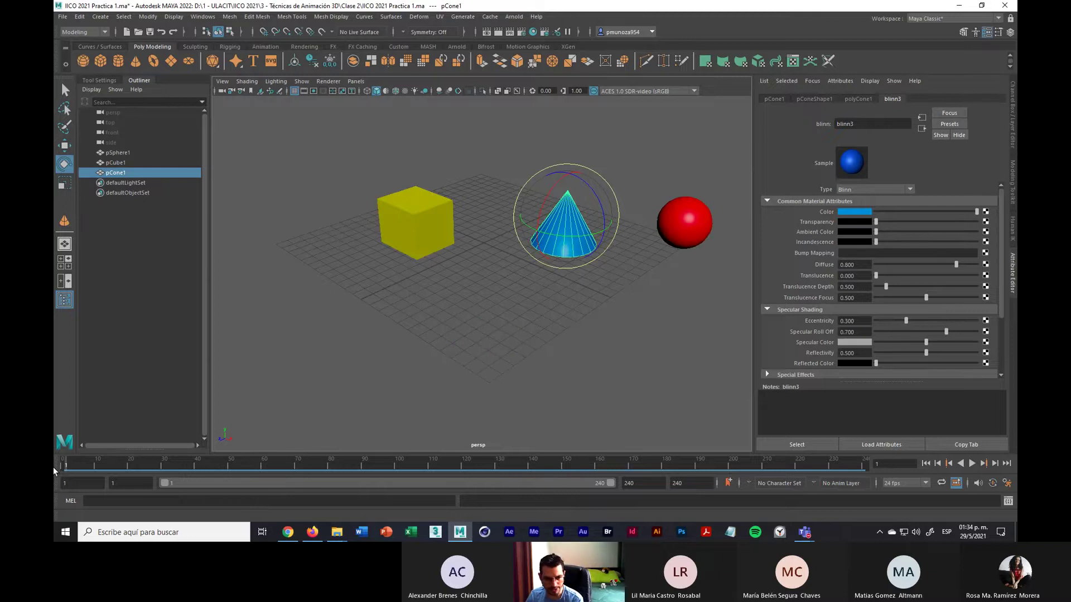
{"action": "left_click", "coordinate": [569, 227]}
{"action": "left_click", "coordinate": [63, 184]}
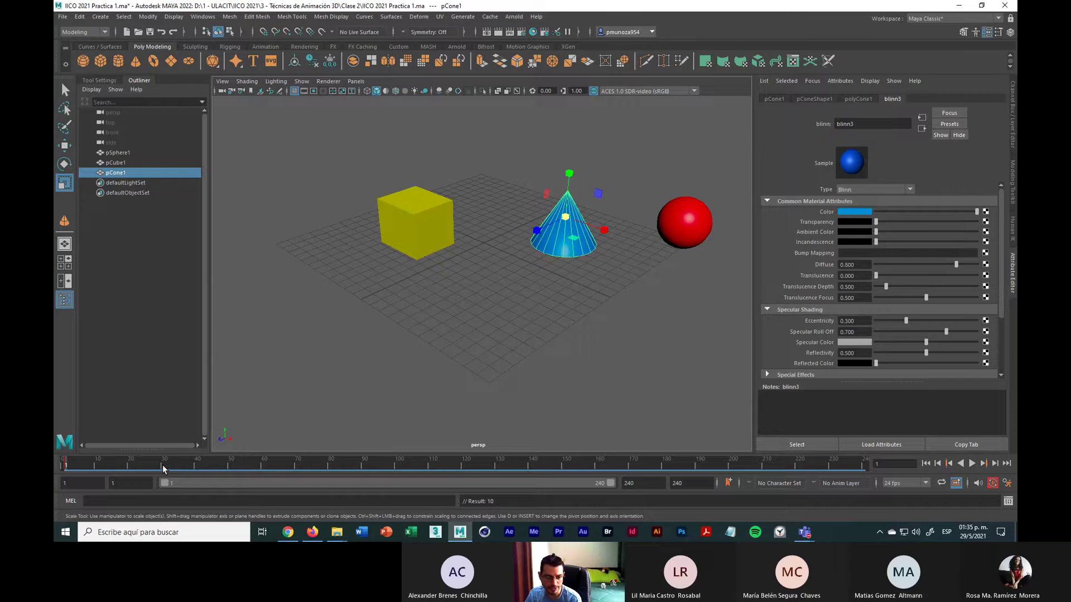
Scale the cone uniformly to about 1.75 at frame 40, and narrow its X scale to about 0.83 at frame 80
{"action": "left_click_drag", "start_coordinate": [188, 471], "coordinate": [198, 472]}
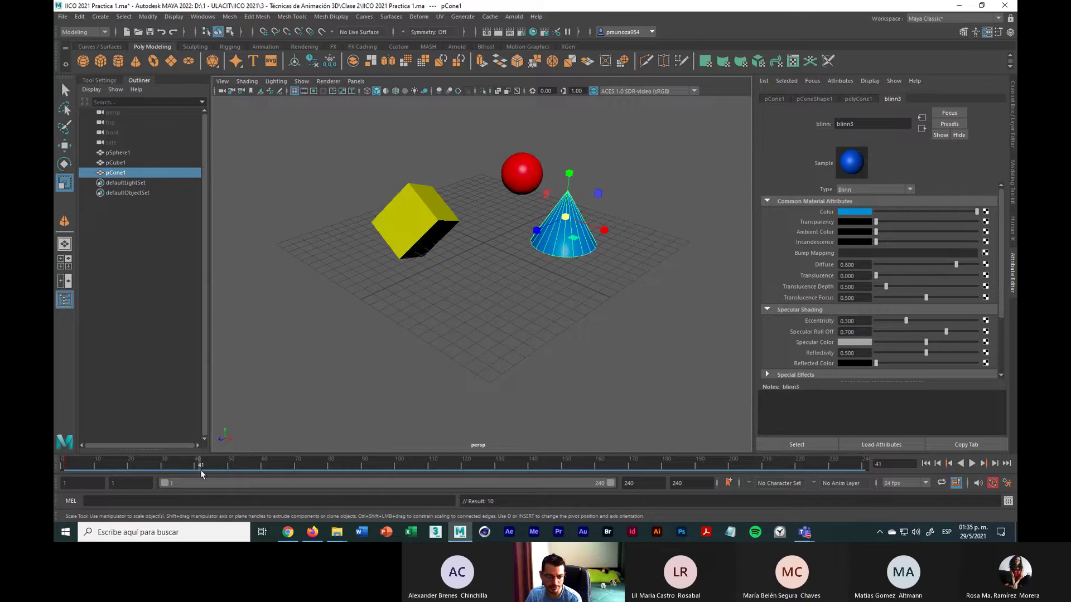
{"action": "left_click", "coordinate": [194, 471]}
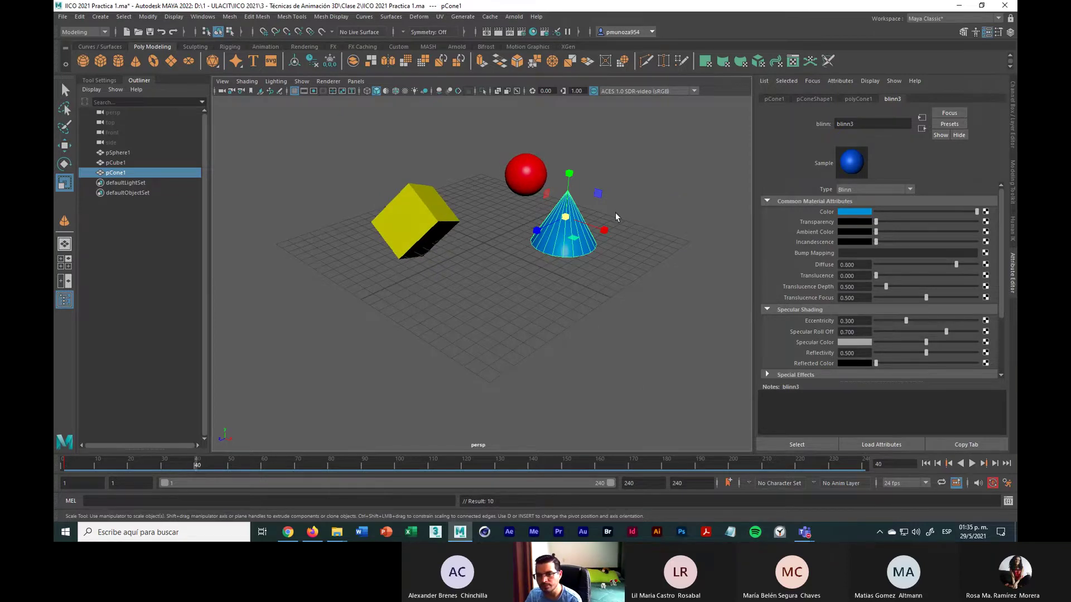
{"action": "left_click_drag", "start_coordinate": [566, 221], "coordinate": [596, 249]}
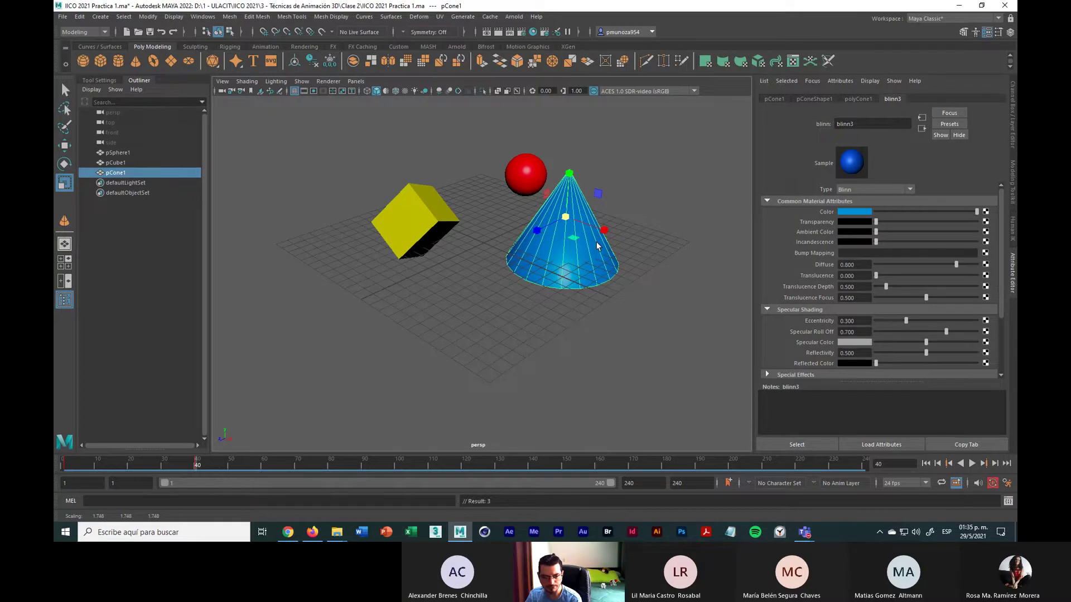
{"action": "left_click", "coordinate": [329, 466]}
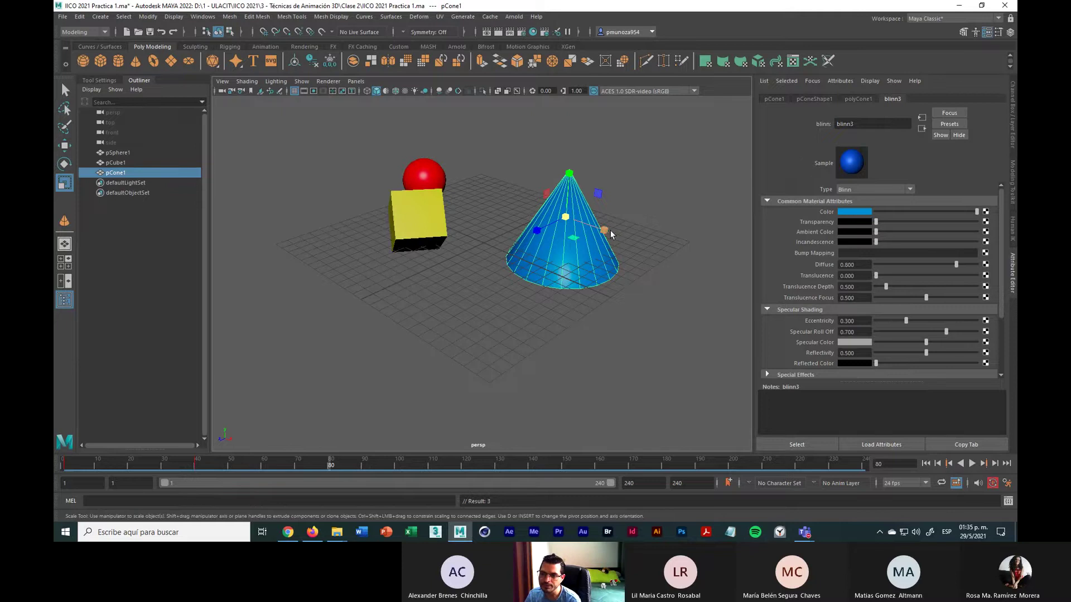
{"action": "left_click_drag", "start_coordinate": [604, 233], "coordinate": [566, 297]}
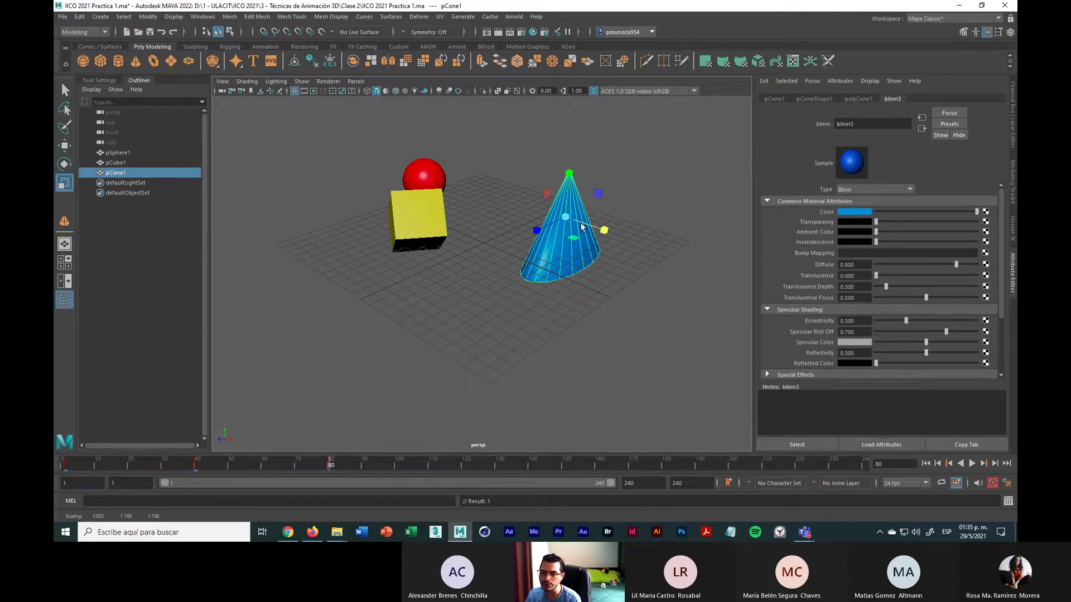
At frame 120, reduce the cone's Z and Y scales to about 0.9
{"action": "left_click", "coordinate": [462, 466]}
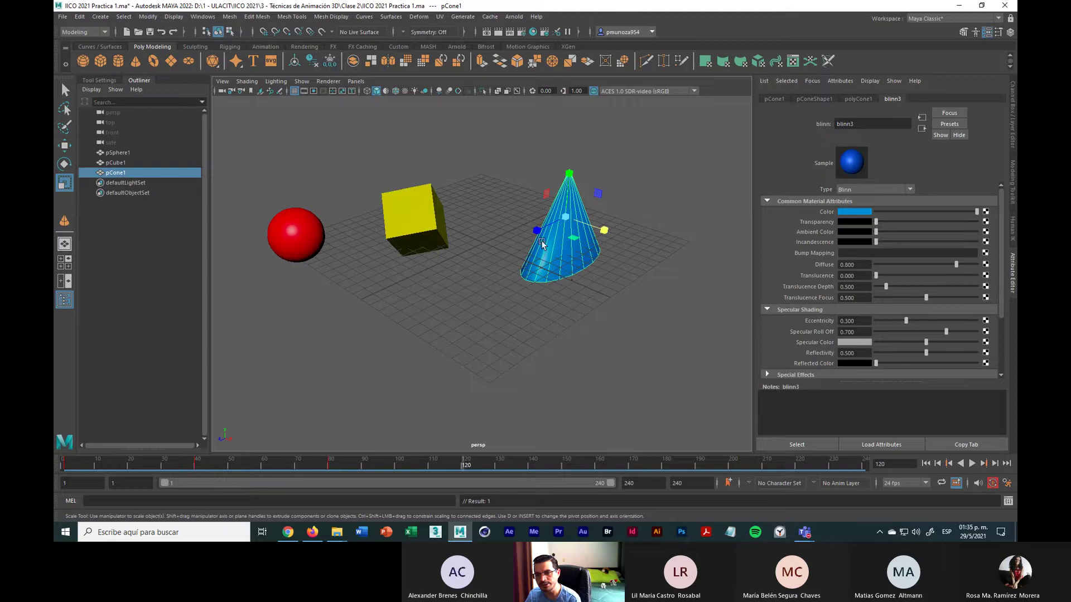
{"action": "left_click_drag", "start_coordinate": [537, 235], "coordinate": [557, 227]}
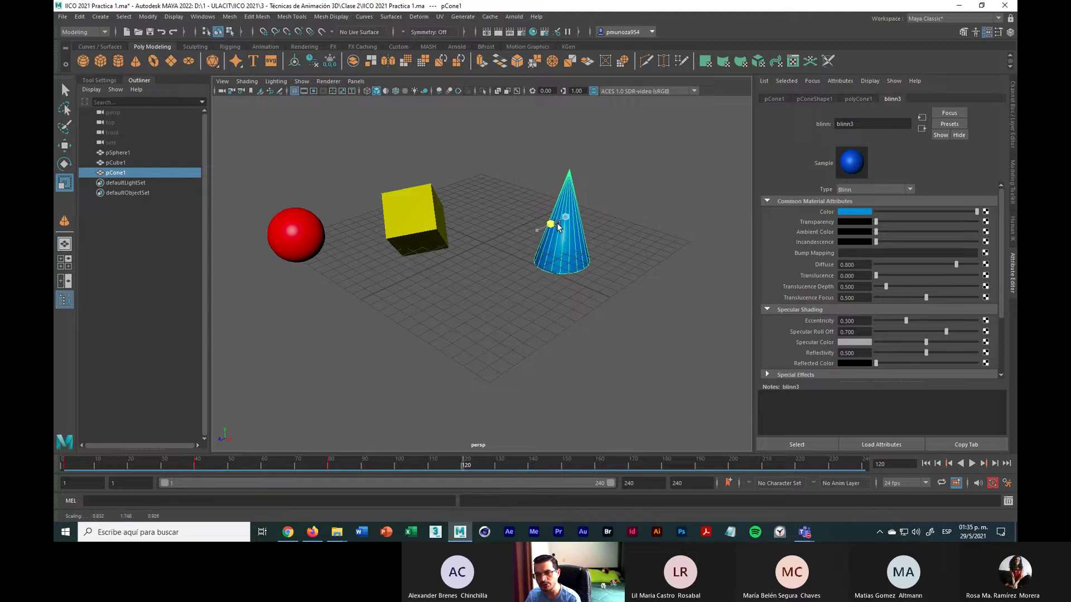
{"action": "left_click_drag", "start_coordinate": [569, 174], "coordinate": [568, 204]}
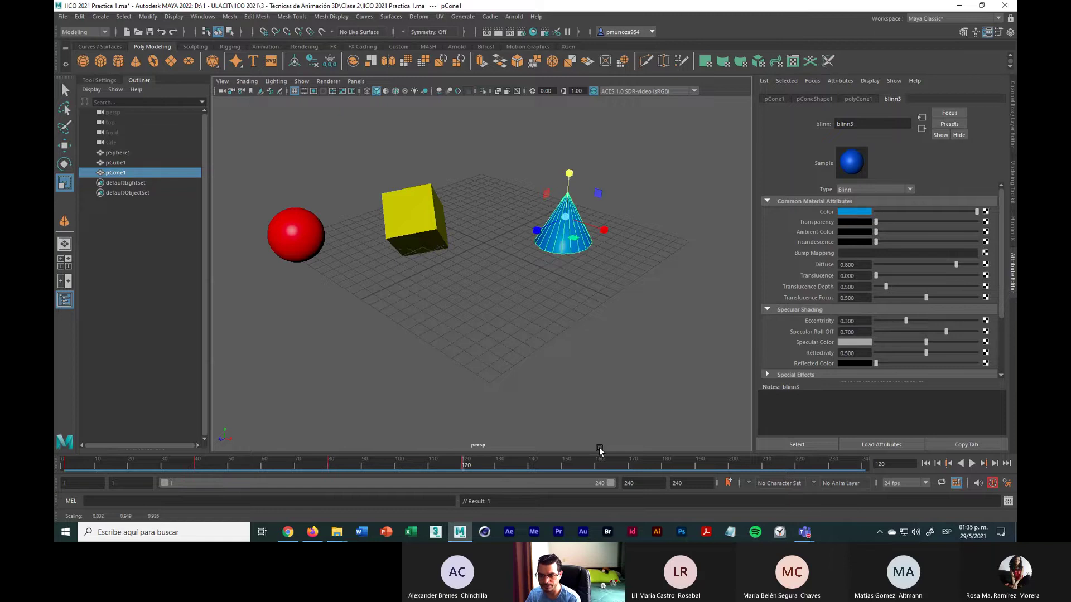
Shrink the cone uniformly to about 0.4 at frame 160, and widen its X scale to about 1.0 at frame 200
{"action": "left_click", "coordinate": [595, 467]}
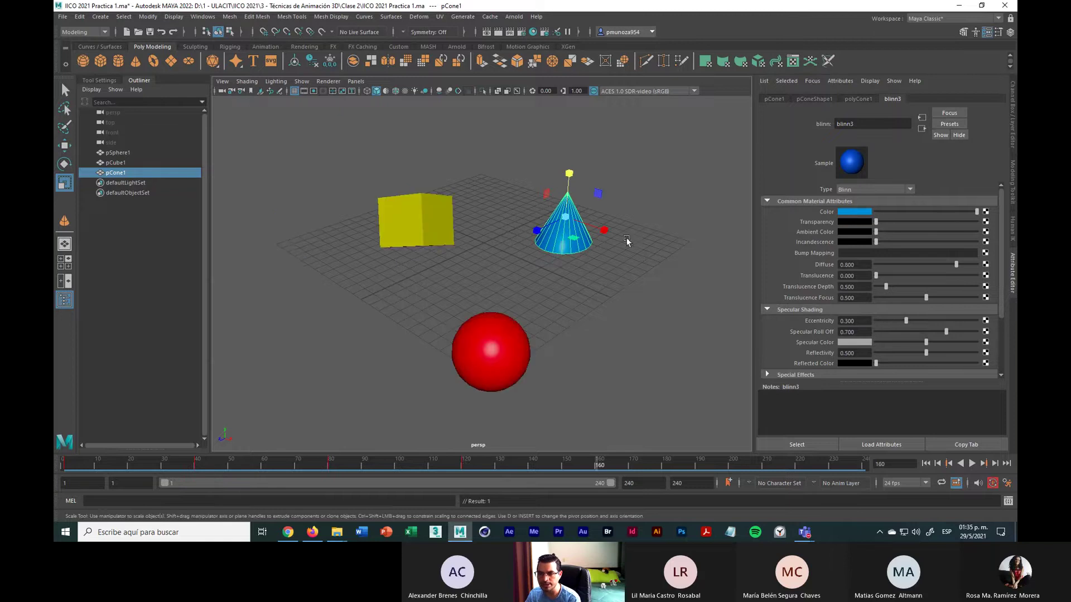
{"action": "left_click_drag", "start_coordinate": [569, 220], "coordinate": [541, 221]}
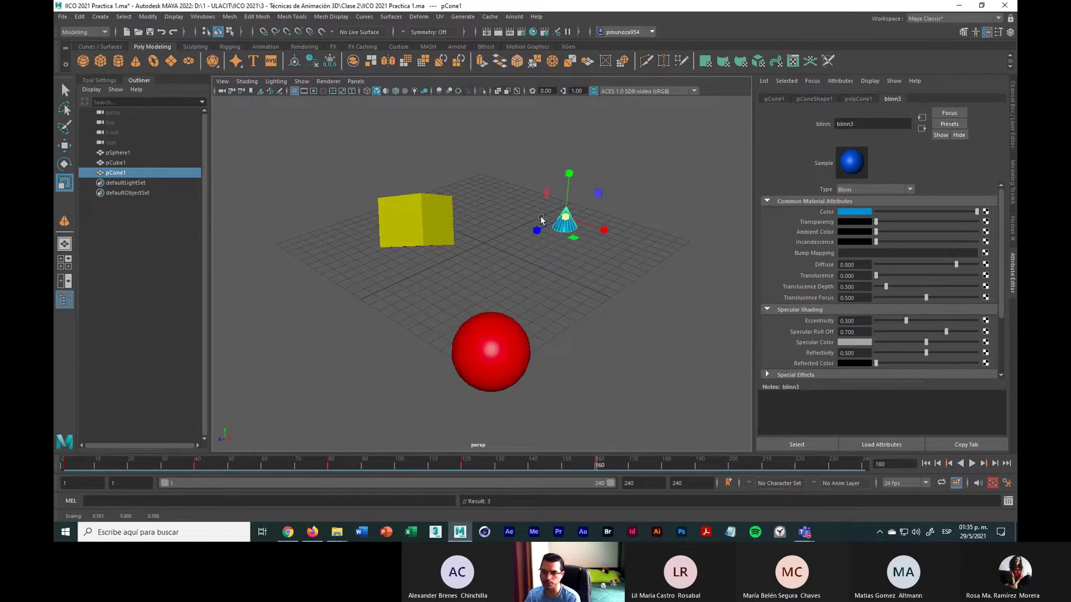
{"action": "left_click", "coordinate": [730, 468]}
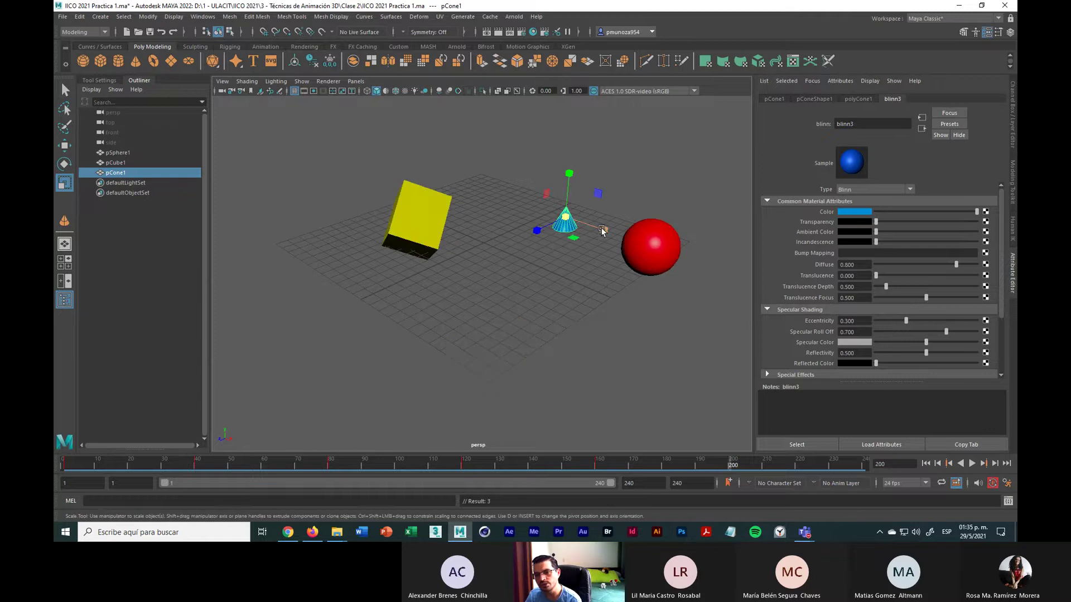
{"action": "left_click_drag", "start_coordinate": [605, 230], "coordinate": [678, 290]}
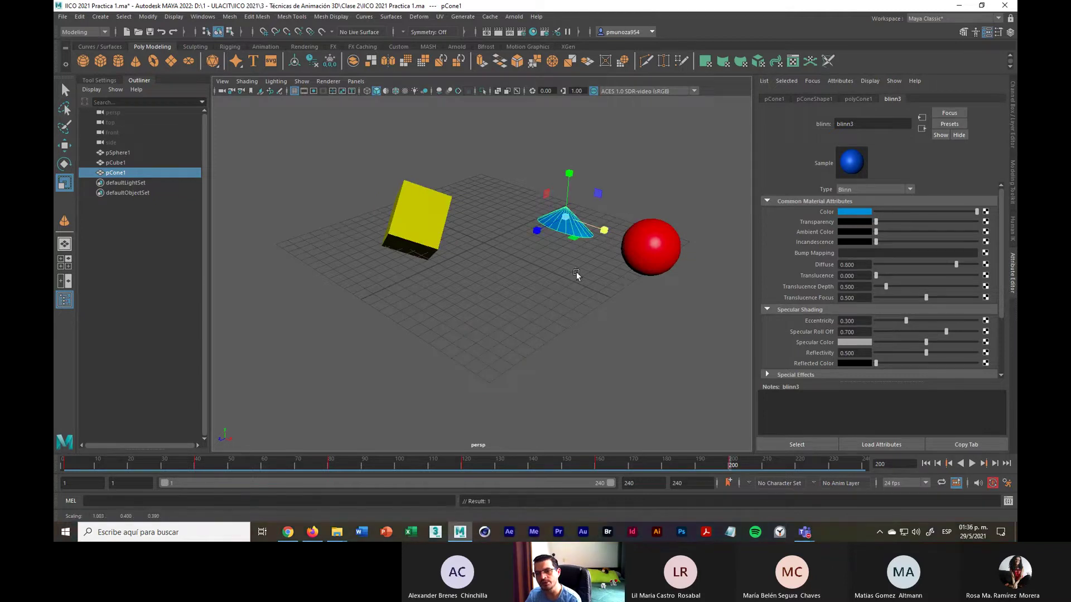
Widen the cone's Z scale to about 0.9 at frame 200, and stretch its Y scale to about 1.5 at frame 230
{"action": "left_click_drag", "start_coordinate": [539, 235], "coordinate": [492, 251]}
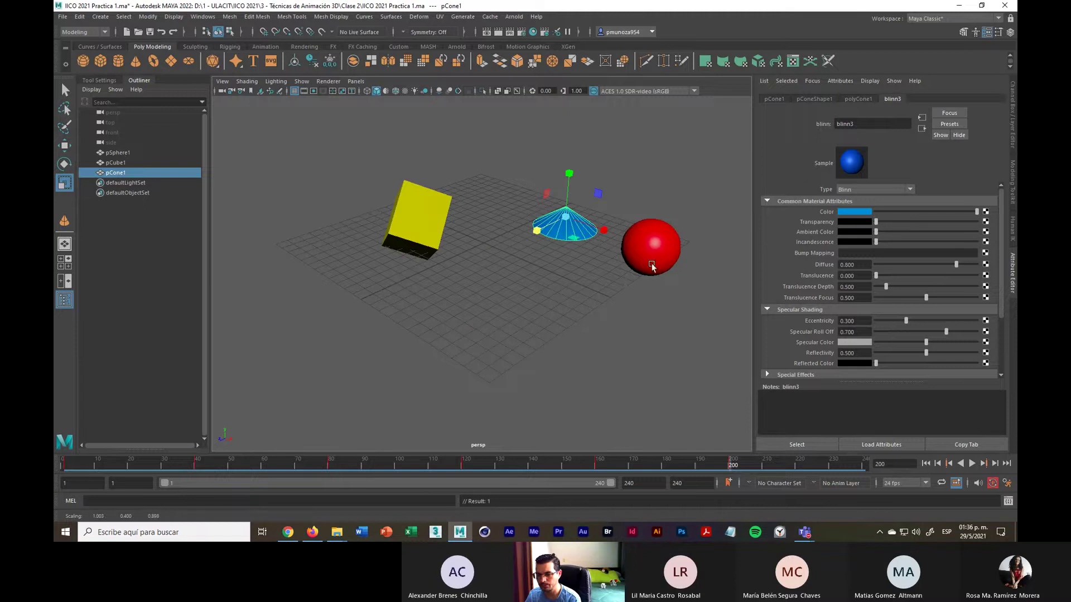
{"action": "left_click", "coordinate": [831, 467]}
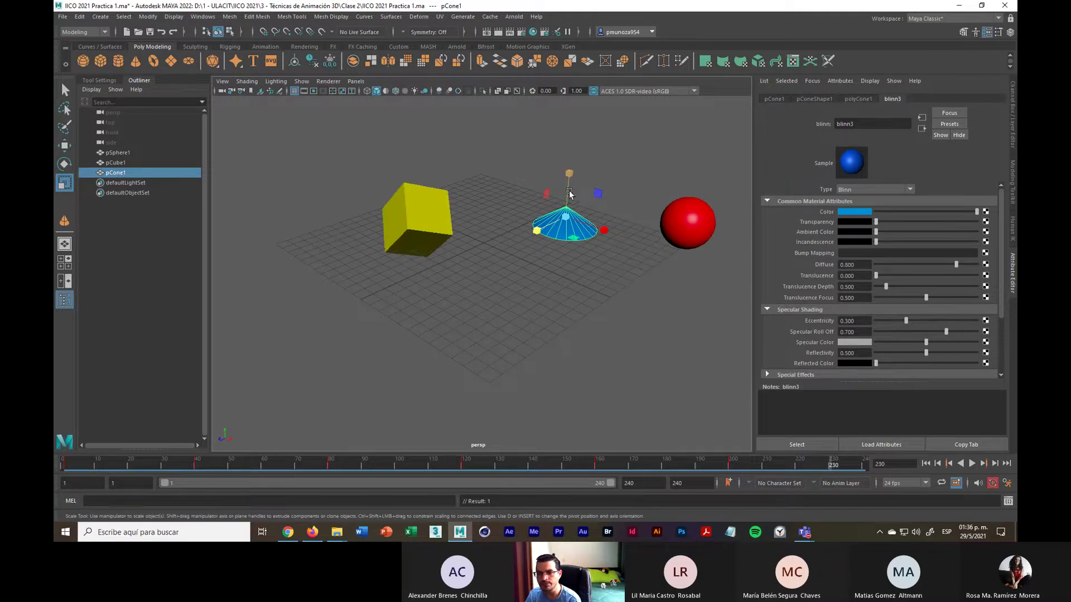
{"action": "left_click_drag", "start_coordinate": [569, 173], "coordinate": [569, 101]}
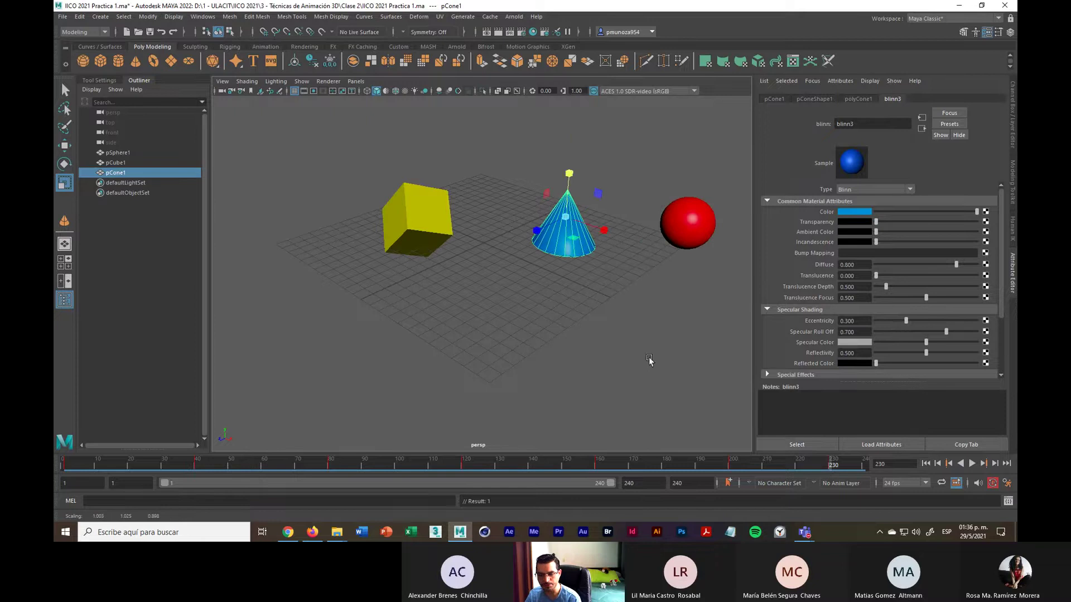
{"action": "left_click_drag", "start_coordinate": [616, 285], "coordinate": [544, 335], "text": "alt"}
{"action": "left_click_drag", "start_coordinate": [540, 389], "coordinate": [539, 382]}
{"action": "left_click_drag", "start_coordinate": [539, 381], "coordinate": [590, 332], "text": "alt"}
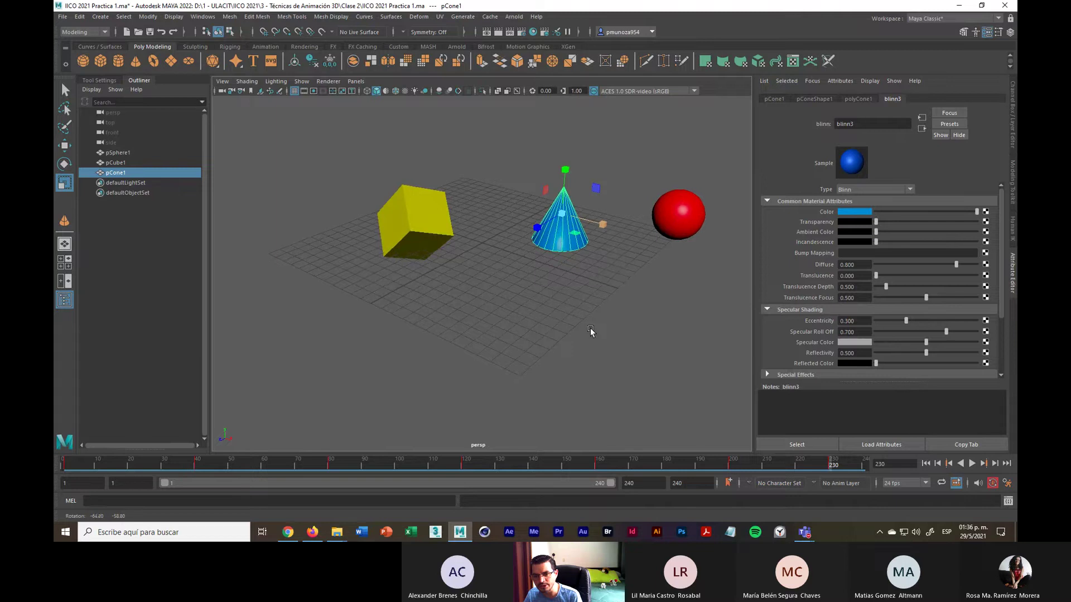
{"action": "left_click", "coordinate": [621, 315]}
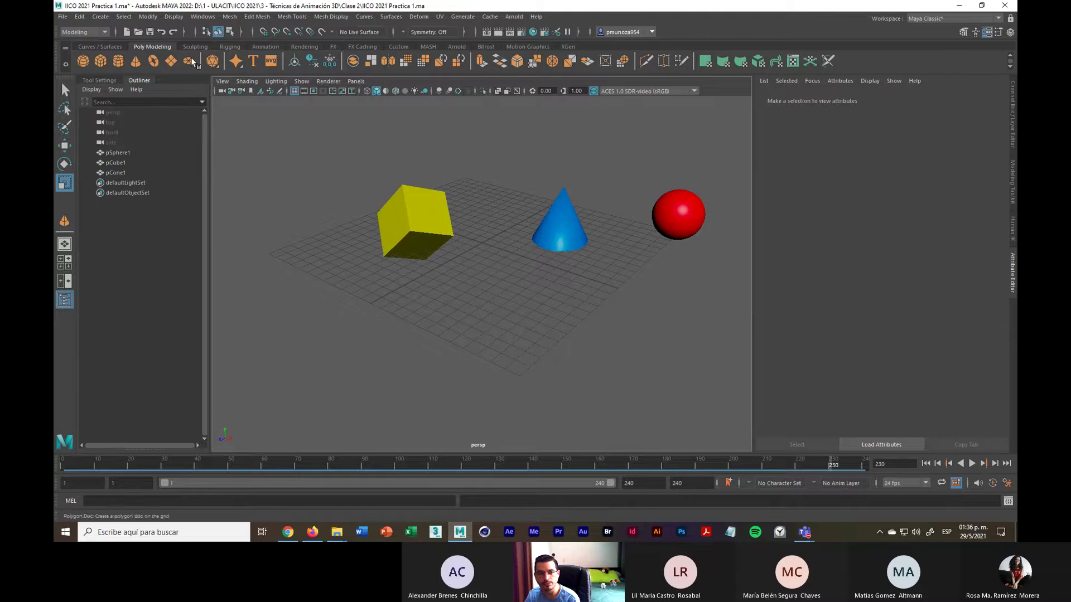
Save the scene and play back the animation of the sphere, cube and cone
{"action": "left_click", "coordinate": [63, 16]}
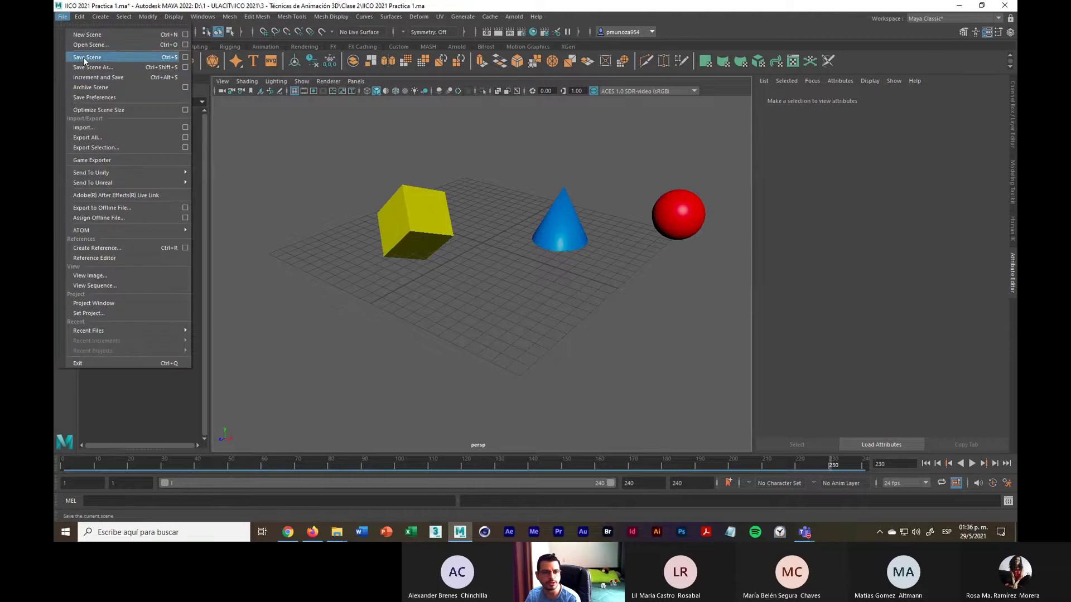
{"action": "left_click", "coordinate": [104, 57]}
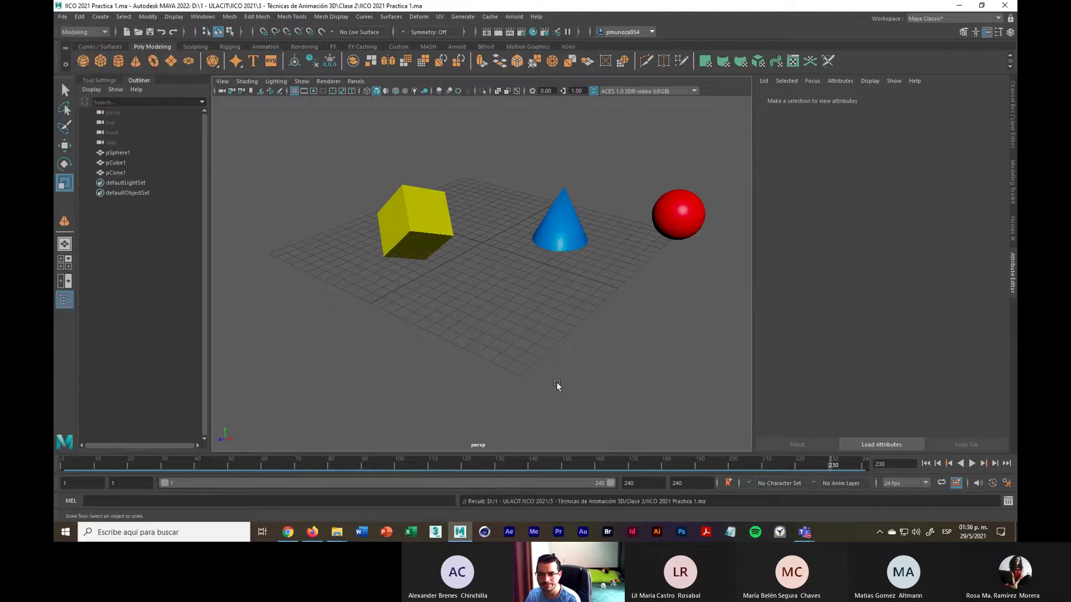
{"action": "left_click", "coordinate": [971, 463]}
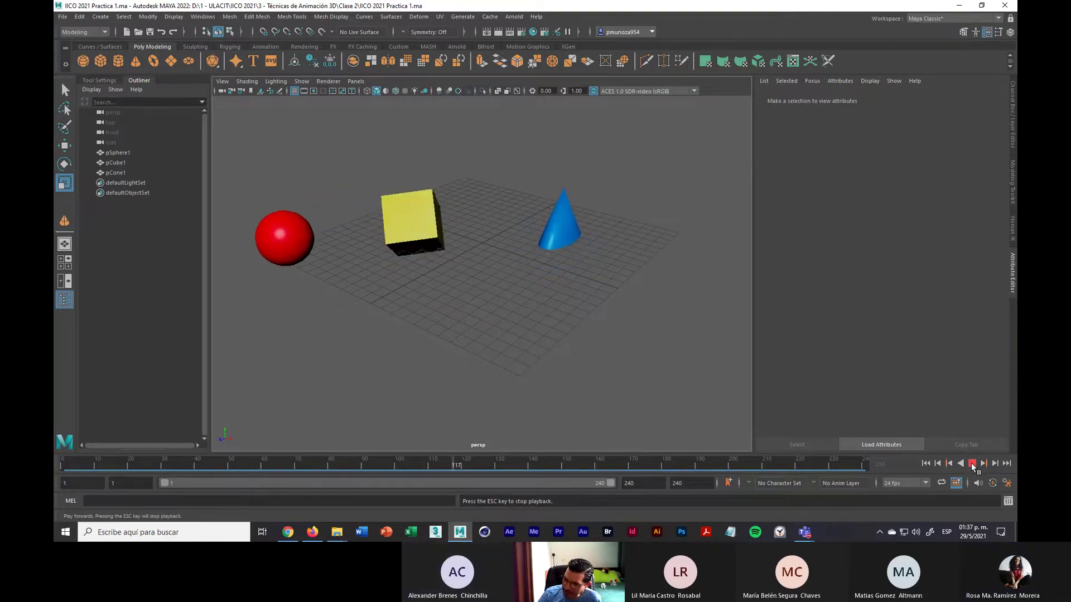
{"action": "left_click", "coordinate": [973, 464]}
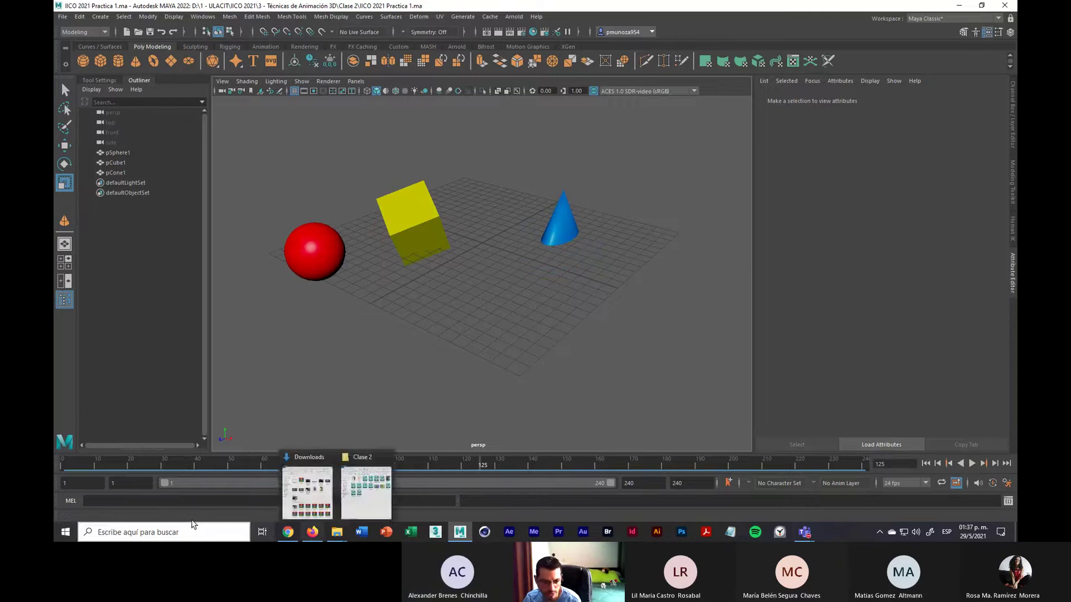
At frame 1, create a polygon torus on the grid in front of the cube and cone, and scale it uniformly to about 0.7
{"action": "left_click", "coordinate": [65, 466]}
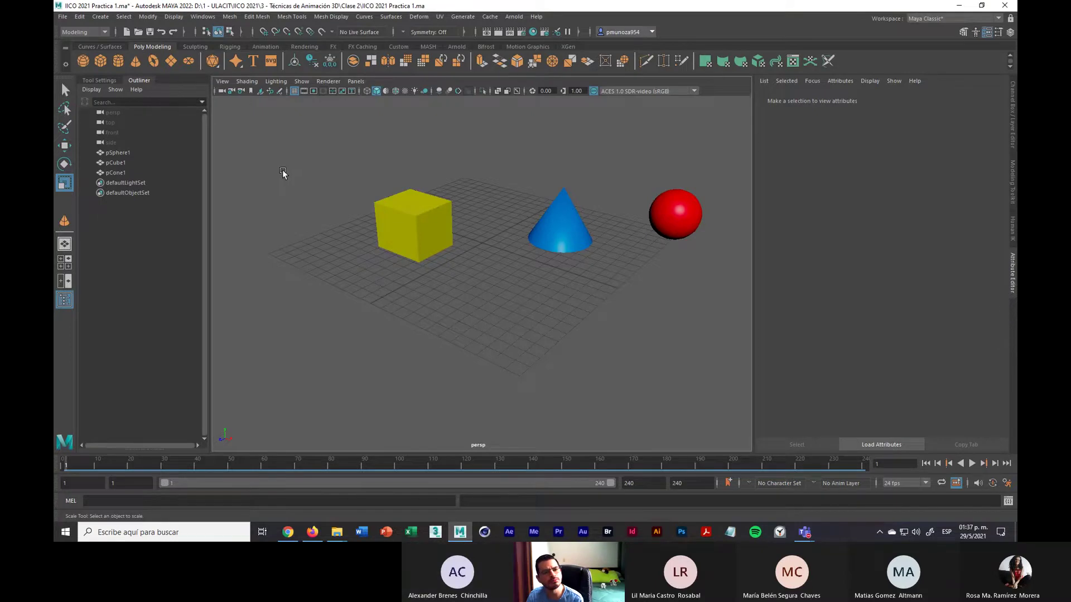
{"action": "left_click", "coordinate": [102, 17]}
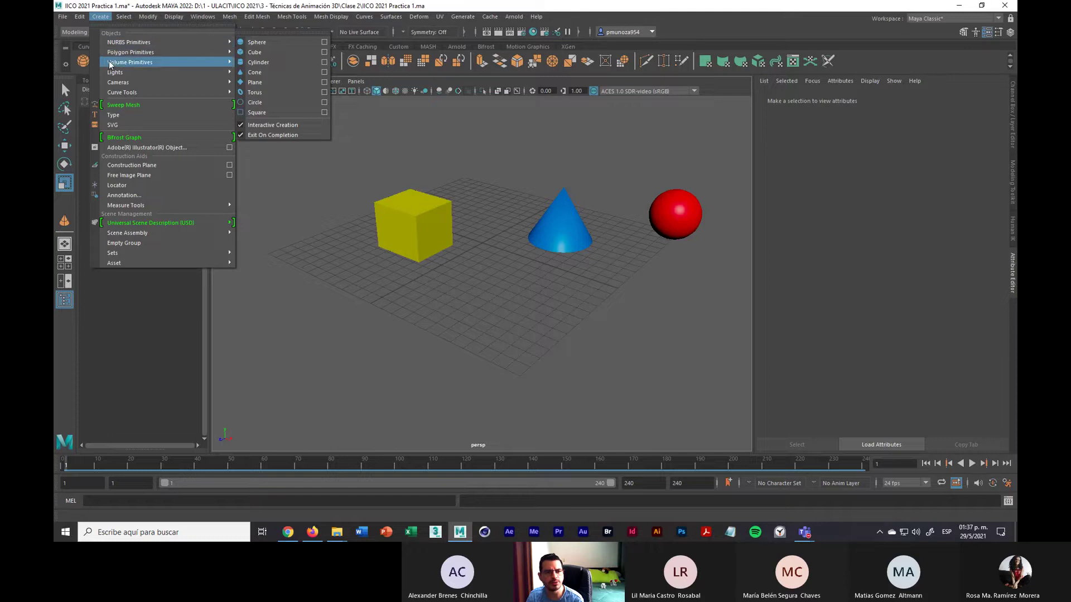
{"action": "mouse_move", "coordinate": [141, 53]}
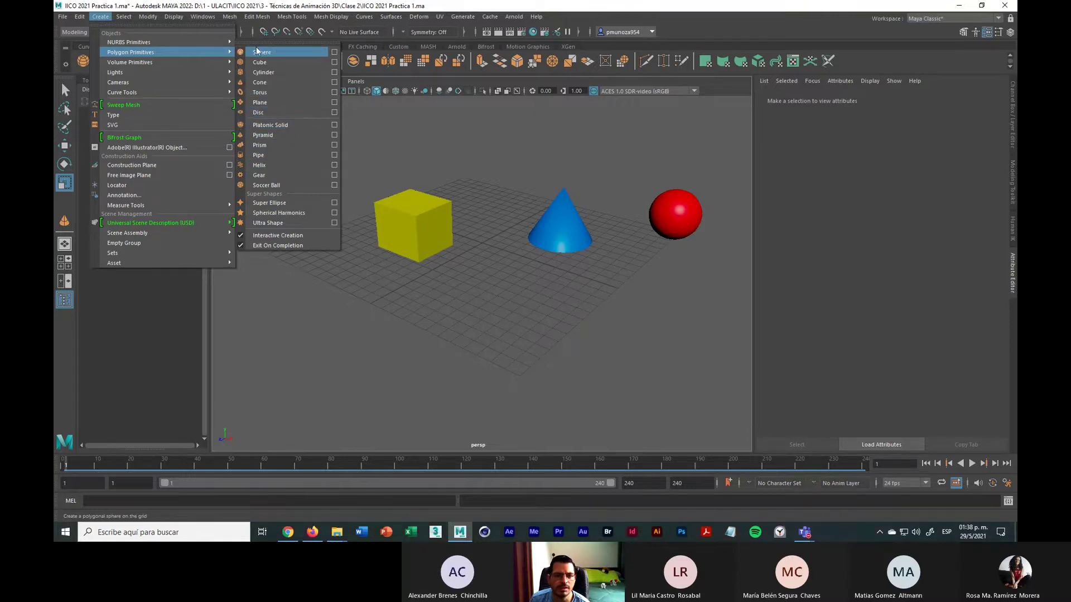
{"action": "left_click", "coordinate": [273, 92]}
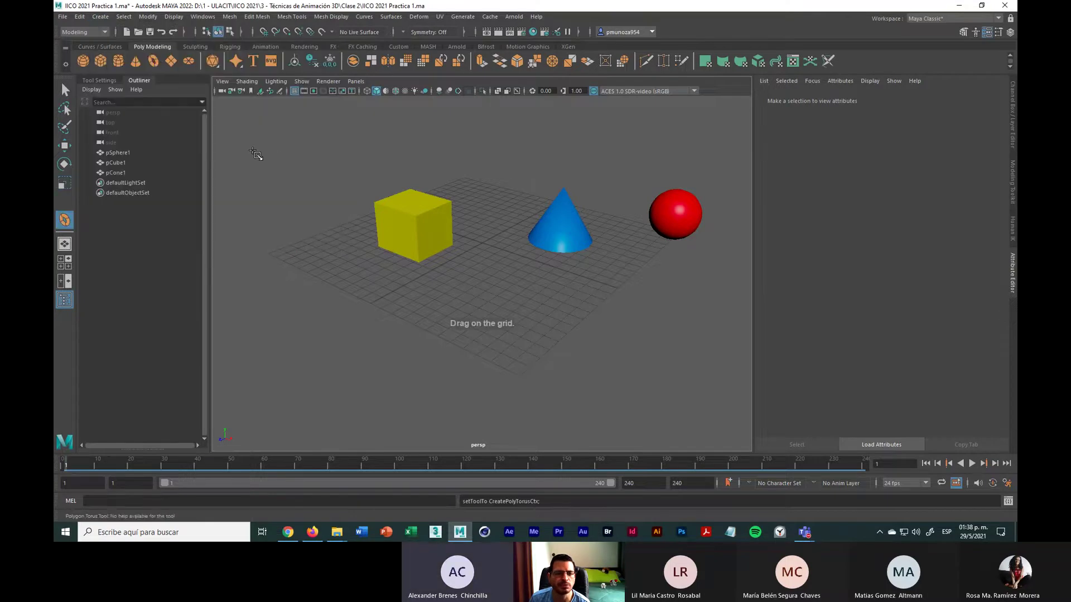
{"action": "left_click_drag", "start_coordinate": [491, 296], "coordinate": [516, 328]}
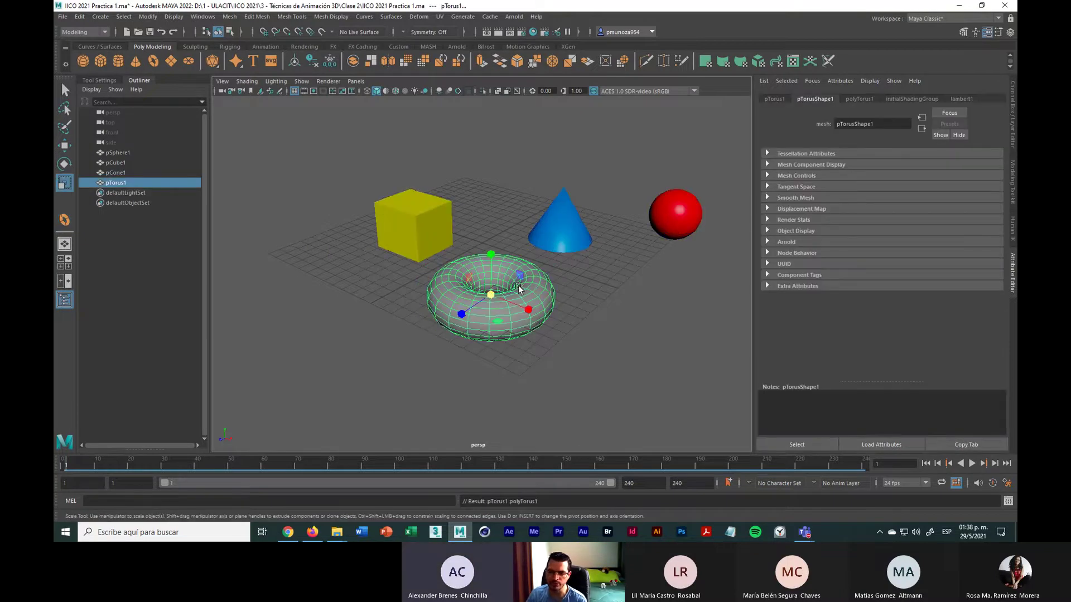
{"action": "left_click_drag", "start_coordinate": [491, 295], "coordinate": [478, 304]}
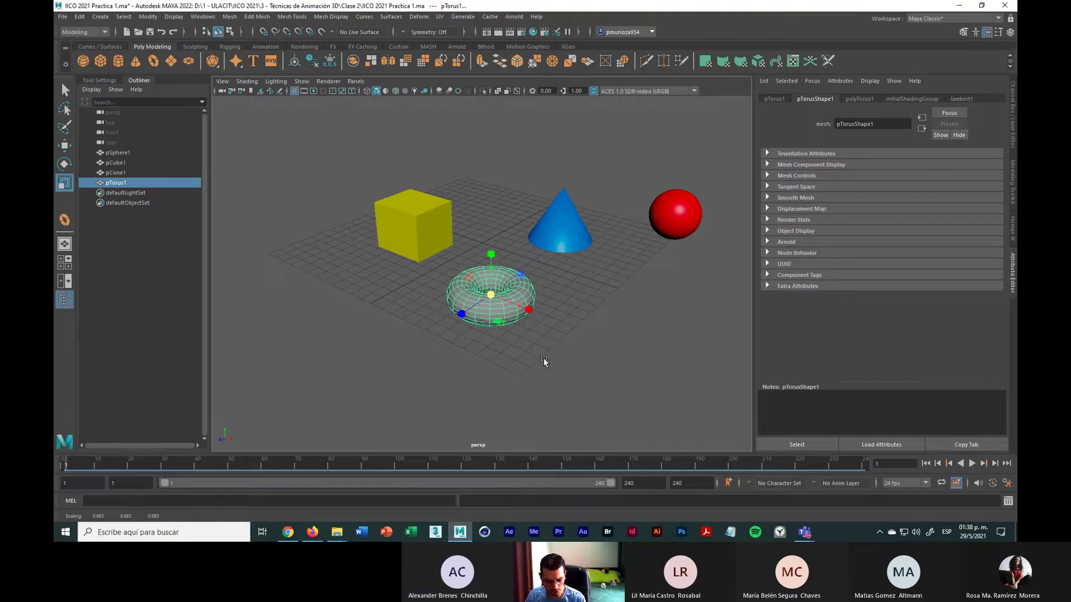
Undo the last scaling of the torus and raise it slightly along Y with the Move tool
{"action": "left_click_drag", "start_coordinate": [557, 353], "coordinate": [506, 390], "text": "alt"}
{"action": "key", "text": "ctrl+z"}
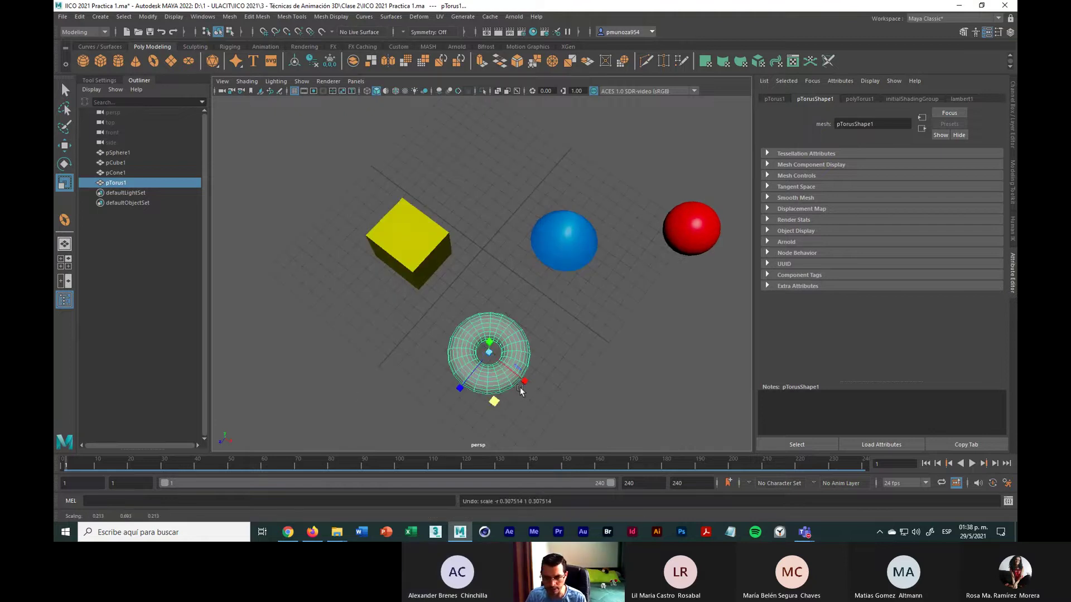
{"action": "key", "text": "w"}
{"action": "left_click_drag", "start_coordinate": [500, 400], "coordinate": [567, 371], "text": "alt"}
{"action": "scroll", "coordinate": [487, 274], "scroll_direction": "up", "scroll_amount": 3}
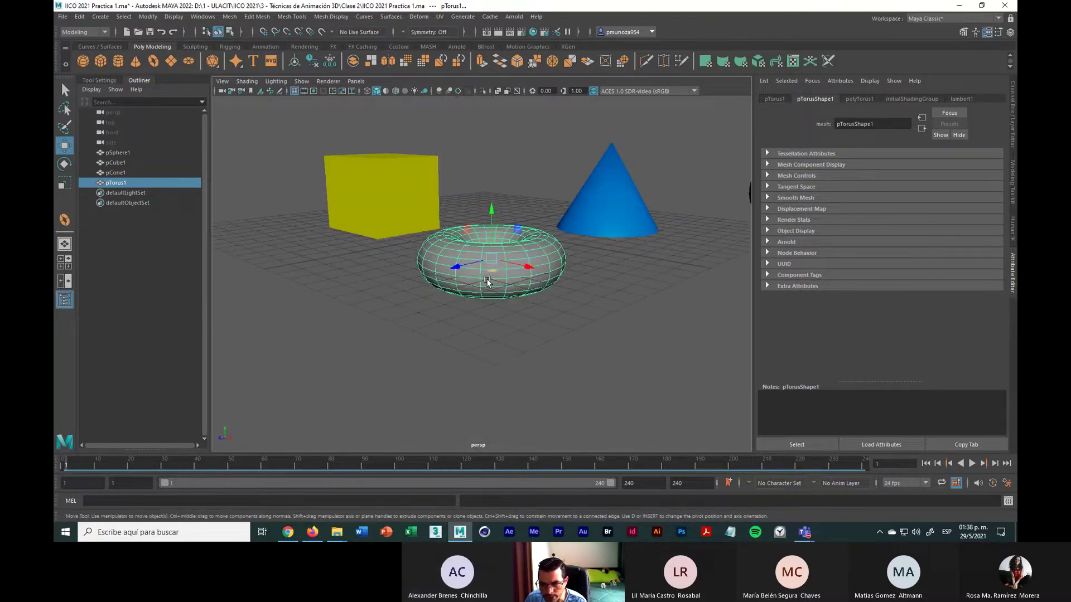
{"action": "left_click_drag", "start_coordinate": [491, 220], "coordinate": [490, 199]}
{"action": "left_click_drag", "start_coordinate": [535, 290], "coordinate": [595, 336], "text": "alt"}
{"action": "scroll", "coordinate": [581, 342], "scroll_direction": "down", "scroll_amount": 2}
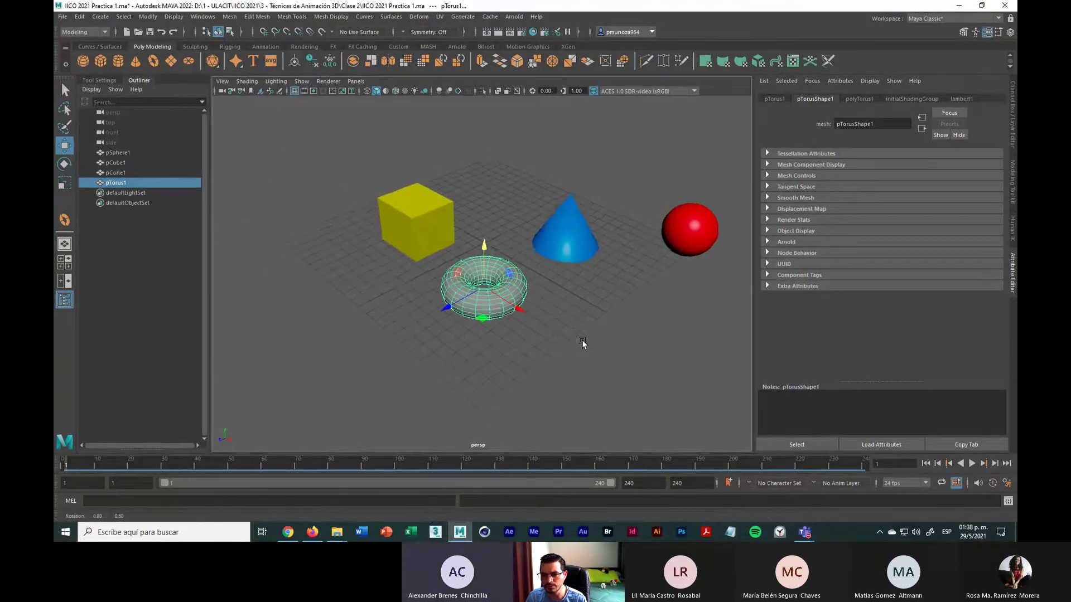
Frame the torus in the viewport and assign a new Blinn material to it
{"action": "scroll", "coordinate": [593, 339], "scroll_direction": "up", "scroll_amount": 5}
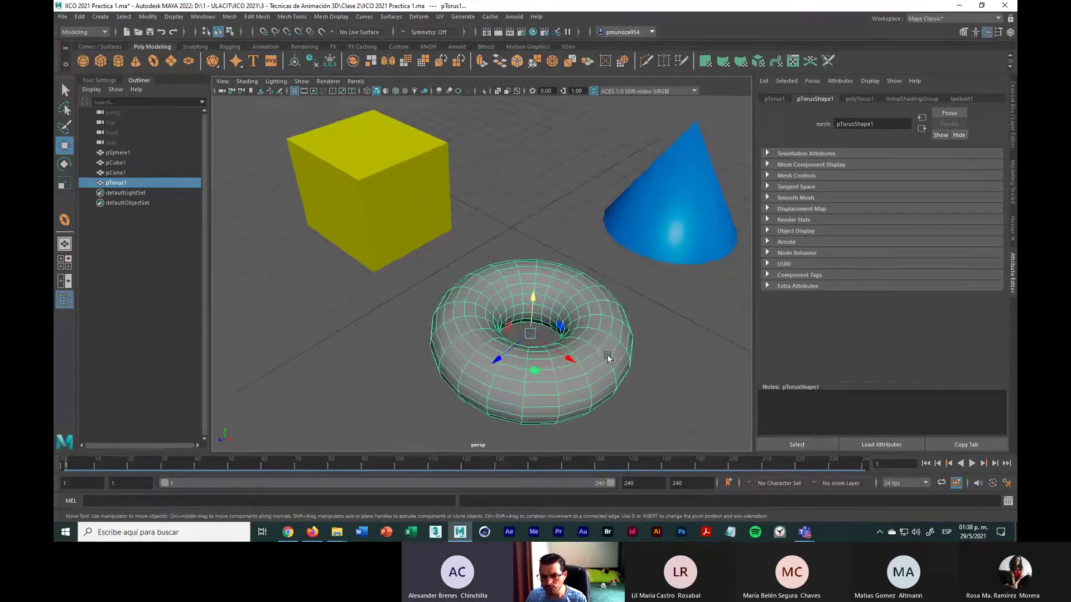
{"action": "key", "text": "f"}
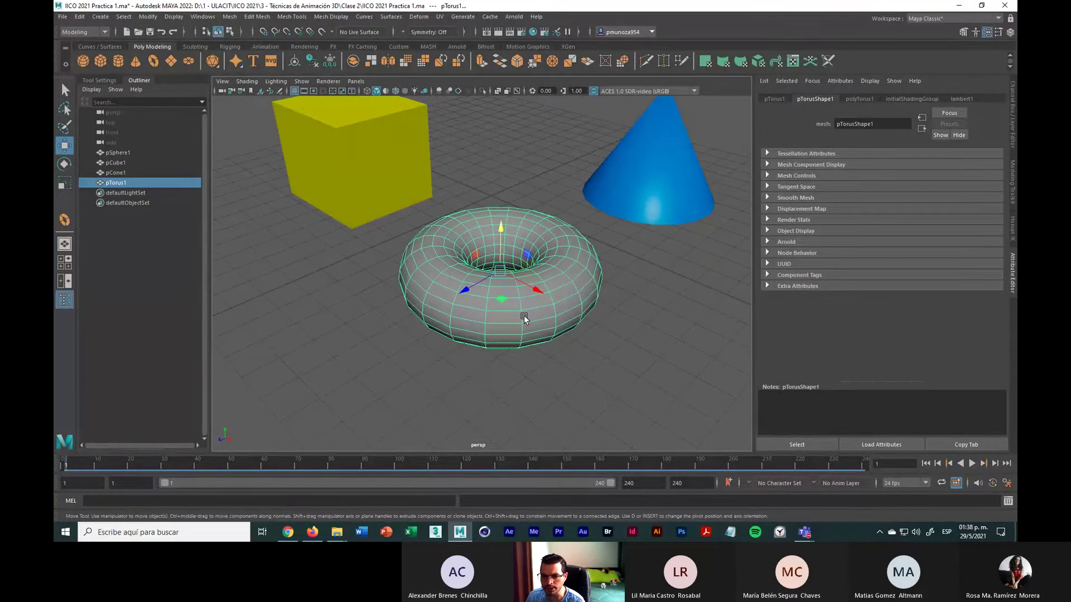
{"action": "right_click_drag", "start_coordinate": [524, 317], "coordinate": [521, 512]}
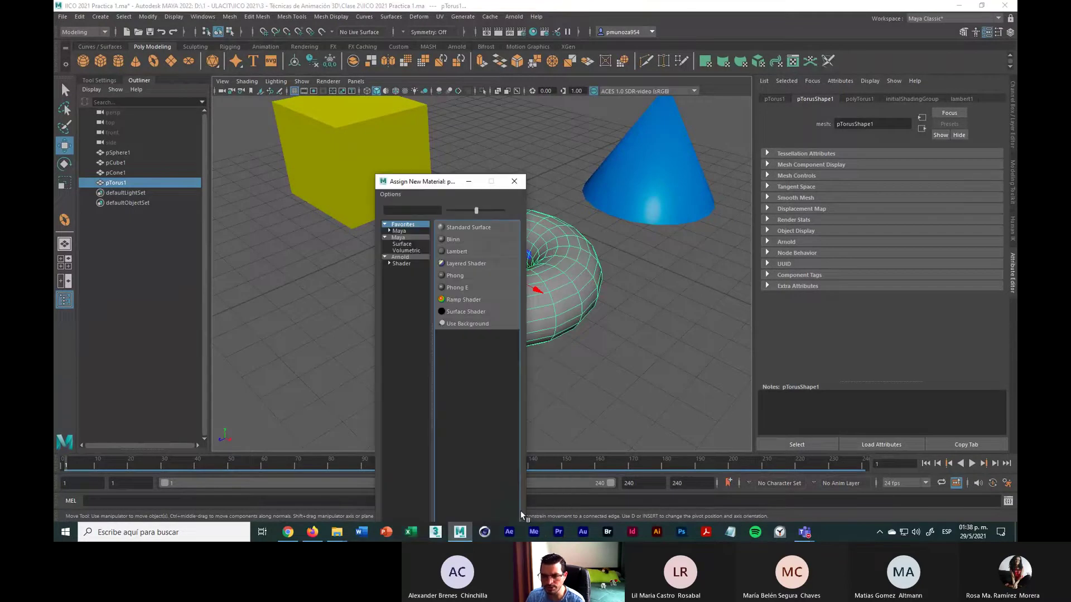
{"action": "left_click", "coordinate": [469, 248]}
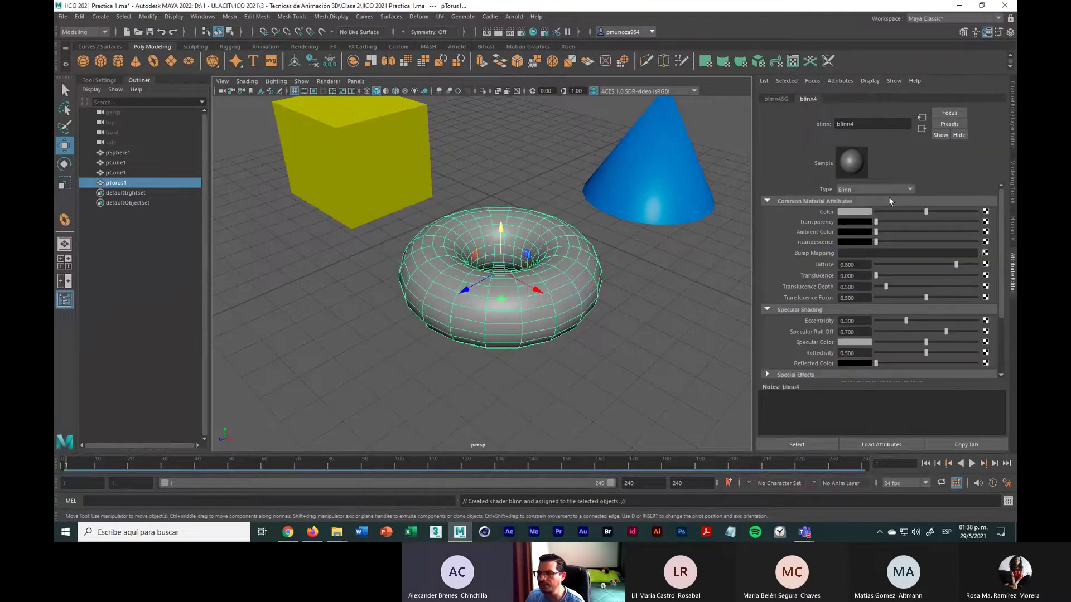
Set the torus material's color to green with hue about 107, saturation 1 and value 0.76, and deselect the torus
{"action": "left_click", "coordinate": [865, 211]}
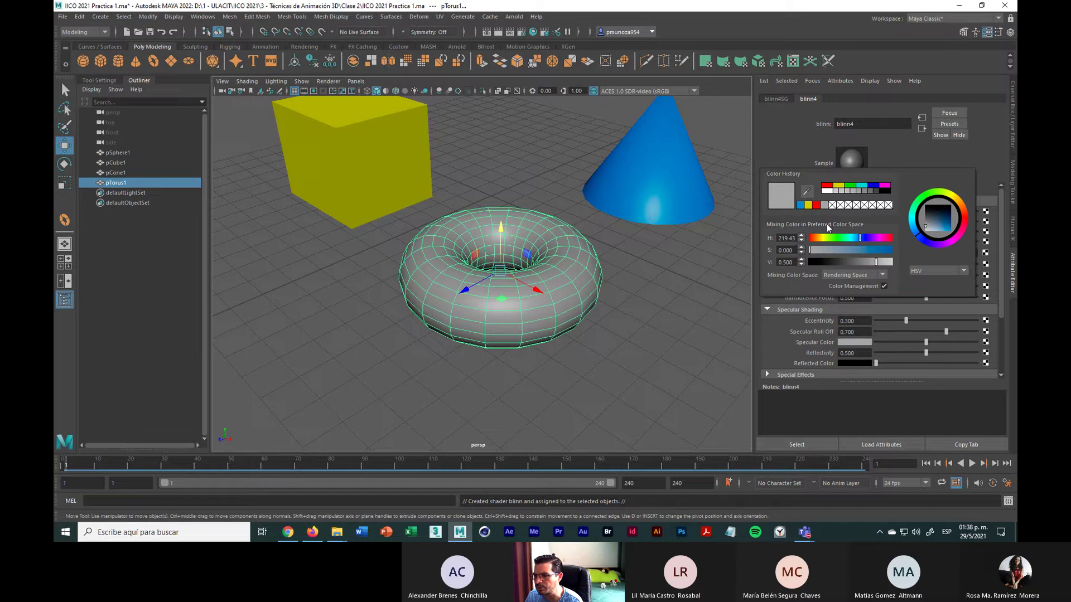
{"action": "left_click", "coordinate": [850, 186]}
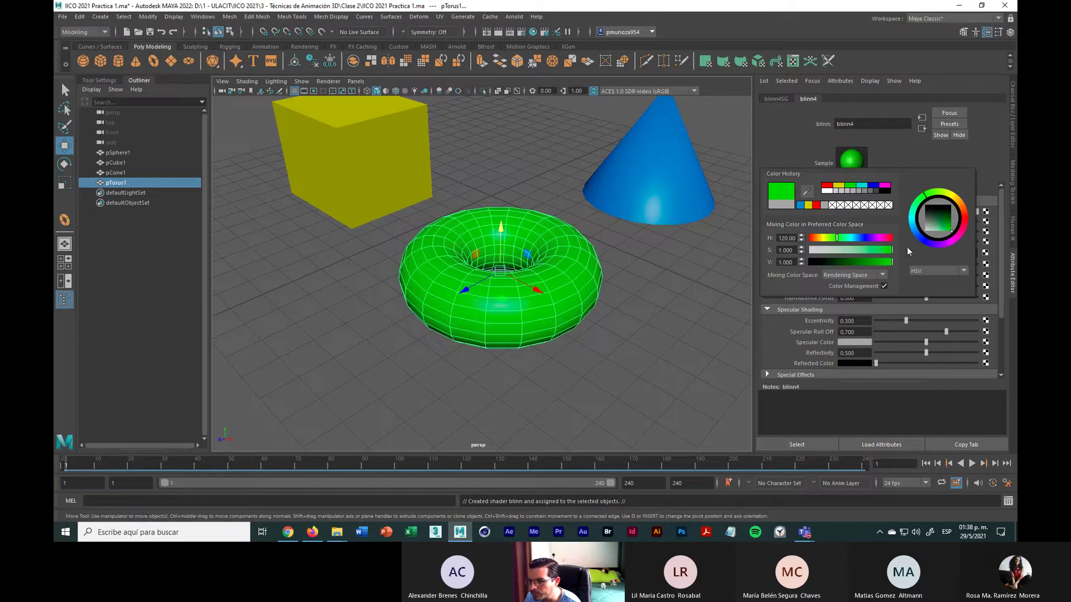
{"action": "left_click_drag", "start_coordinate": [928, 199], "coordinate": [931, 197]}
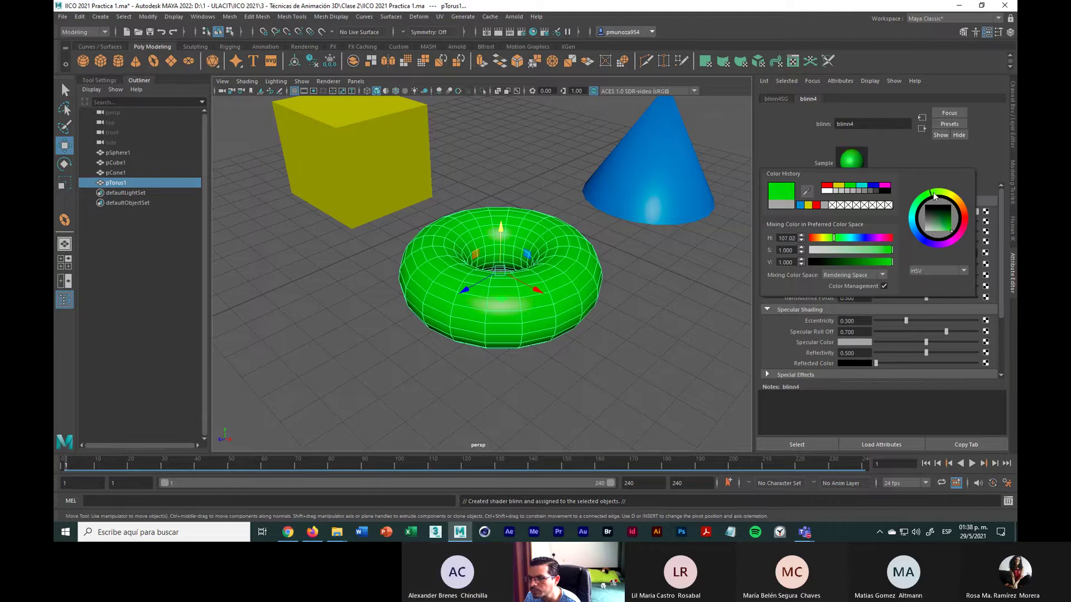
{"action": "left_click", "coordinate": [950, 224]}
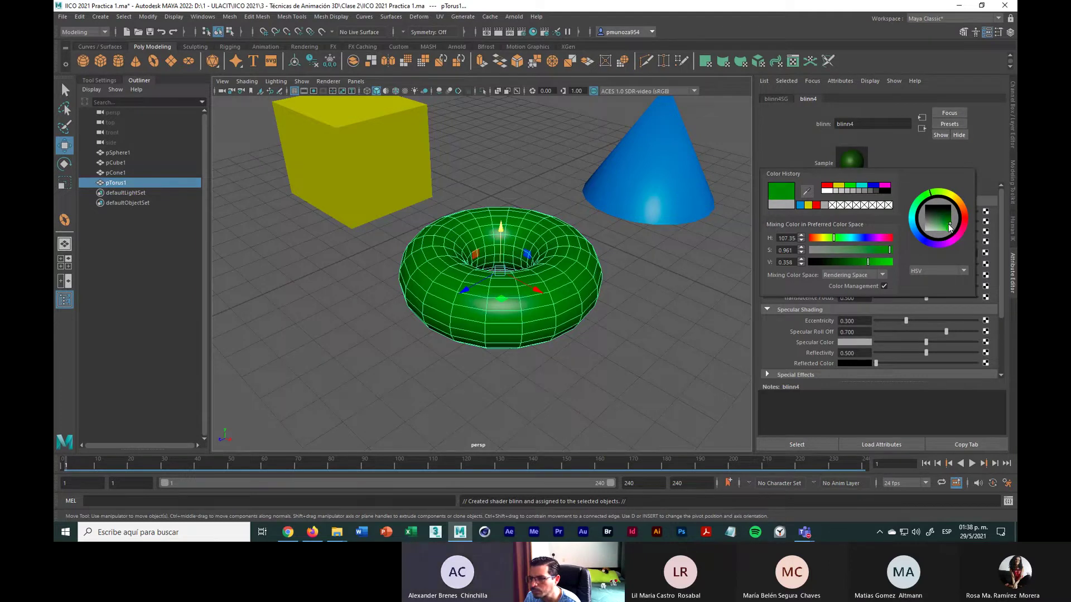
{"action": "left_click", "coordinate": [952, 233]}
{"action": "left_click", "coordinate": [953, 233]}
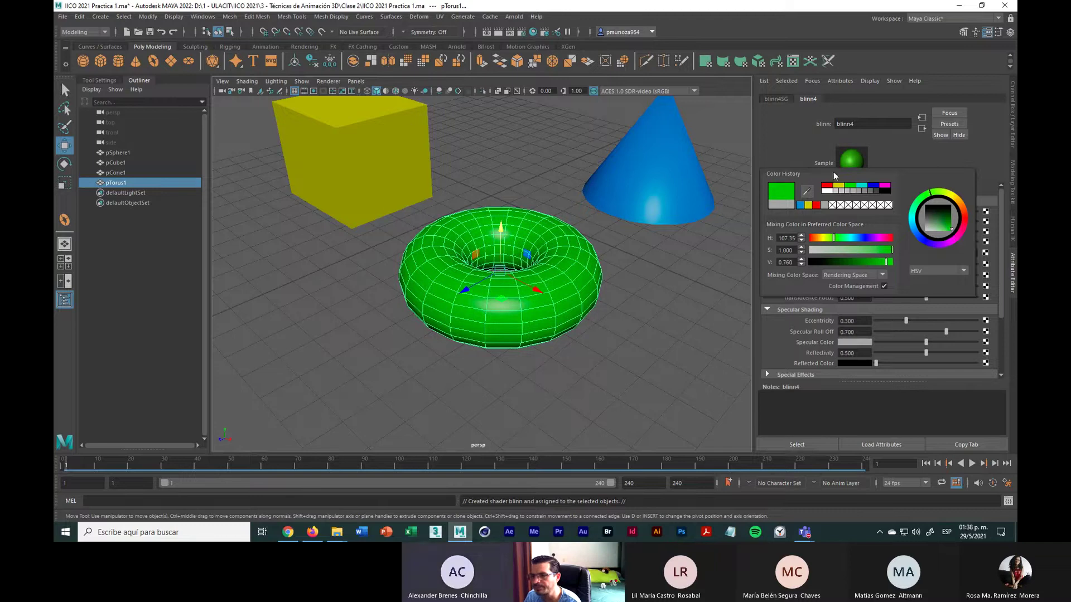
{"action": "left_click", "coordinate": [661, 343]}
Frame all four objects in the perspective view and show the Channel Box in place of the Attribute Editor
{"action": "scroll", "coordinate": [665, 349], "scroll_direction": "down", "scroll_amount": 5}
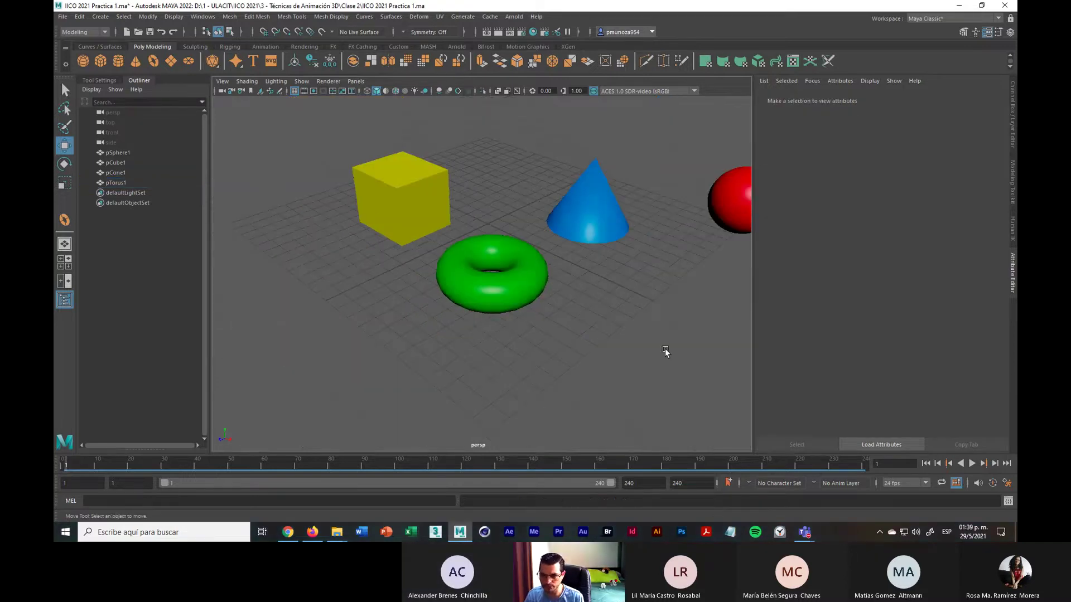
{"action": "mouse_move", "coordinate": [636, 325]}
{"action": "left_mouse_down", "text": "alt"}
{"action": "mouse_move", "coordinate": [625, 307]}
{"action": "mouse_move", "coordinate": [631, 324]}
{"action": "left_mouse_up", "text": "alt"}
{"action": "scroll", "coordinate": [635, 302], "scroll_direction": "up", "scroll_amount": 2}
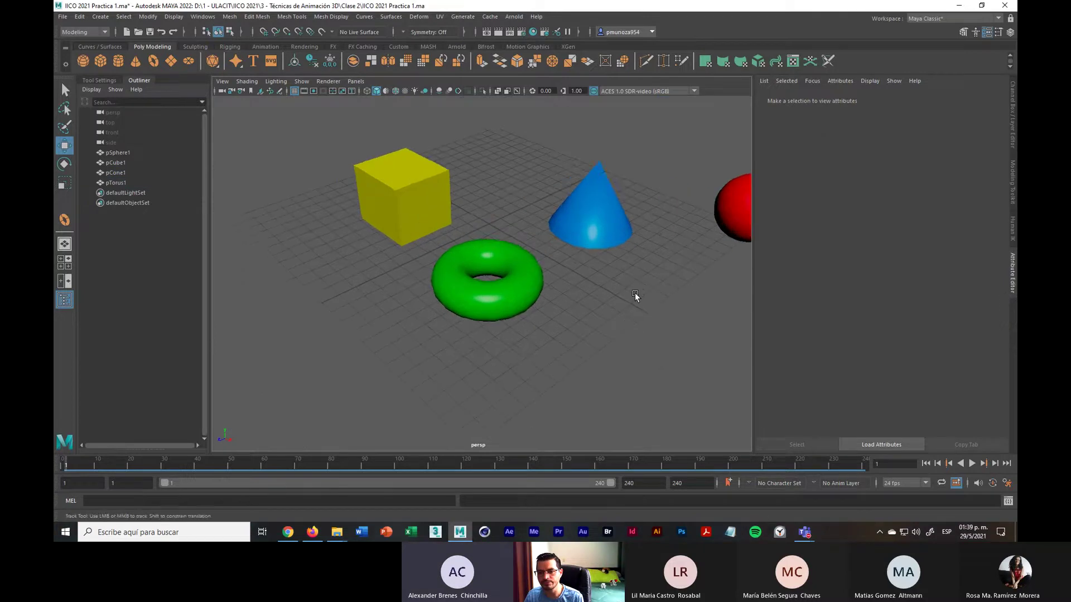
{"action": "scroll", "coordinate": [617, 301], "scroll_direction": "down", "scroll_amount": 4}
{"action": "scroll", "coordinate": [617, 301], "scroll_direction": "up", "scroll_amount": 3}
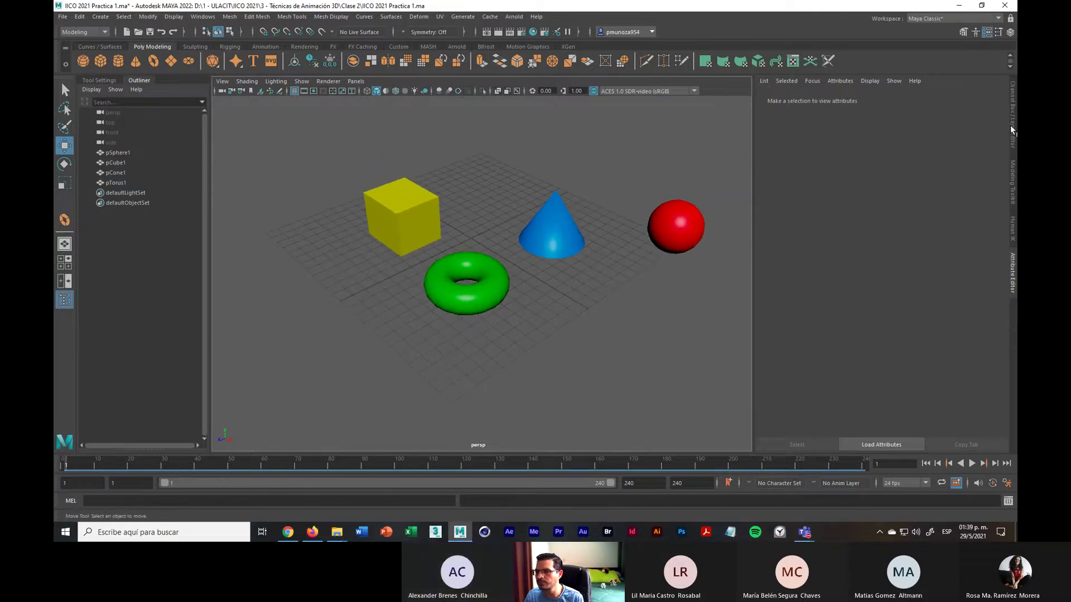
{"action": "left_click", "coordinate": [1013, 131]}
{"action": "left_click_drag", "start_coordinate": [743, 310], "coordinate": [712, 315], "text": "alt"}
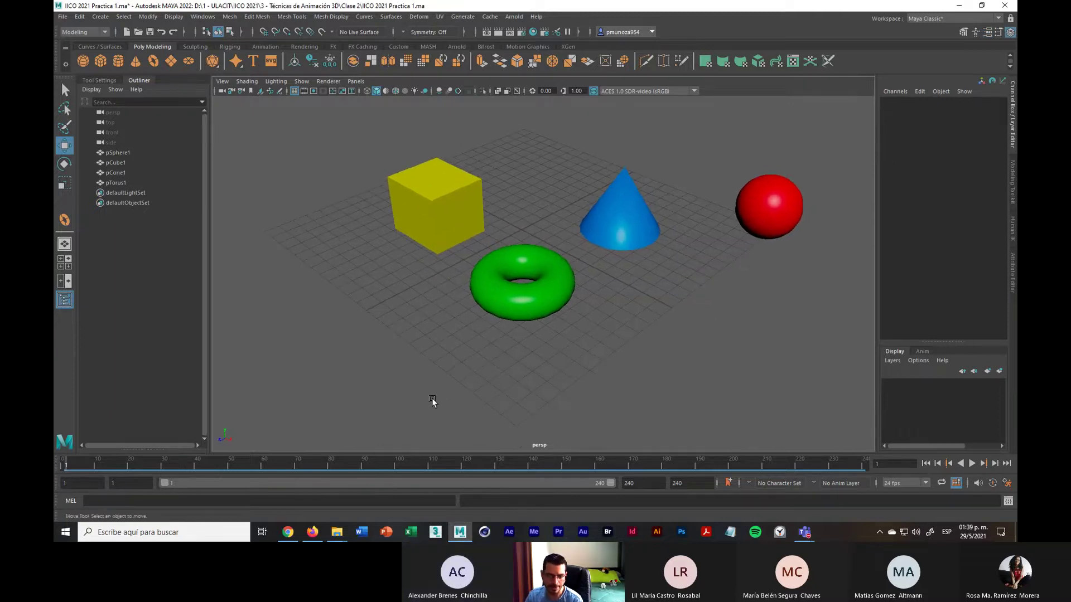
{"action": "left_click", "coordinate": [288, 532]}
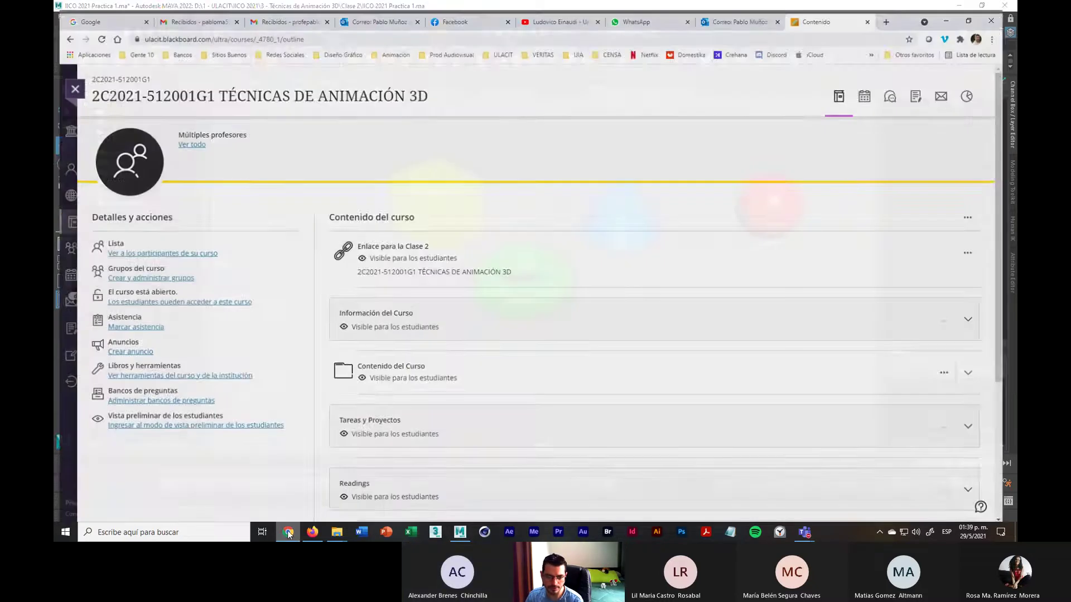
{"action": "key", "text": "alt+Tab"}
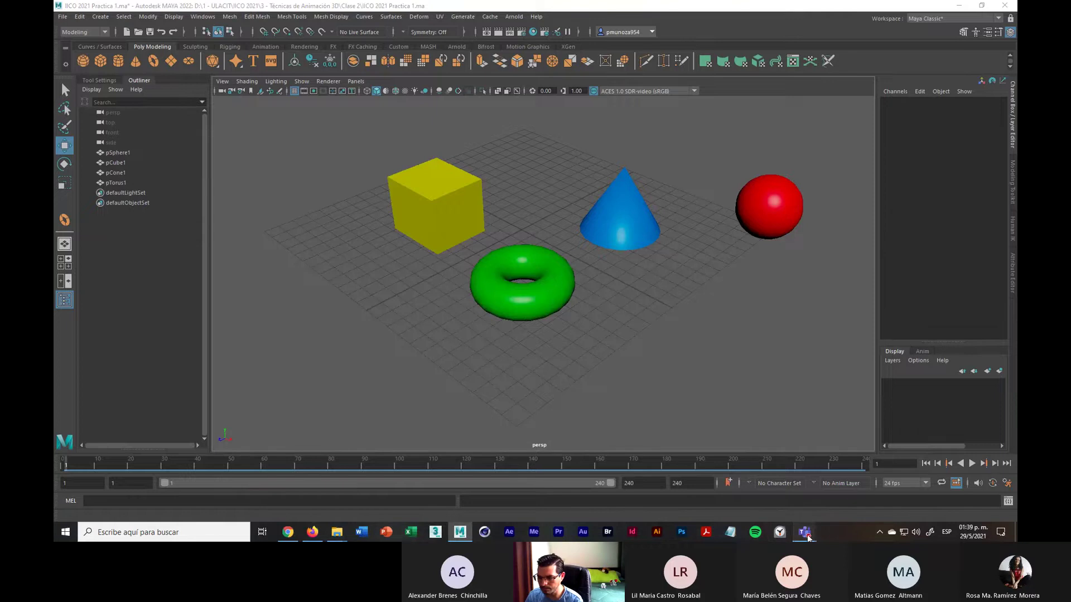
Switch to the Microsoft Teams meeting and mute the participant whose microphone is still on
{"action": "mouse_move", "coordinate": [804, 533]}
{"action": "left_click", "coordinate": [815, 484]}
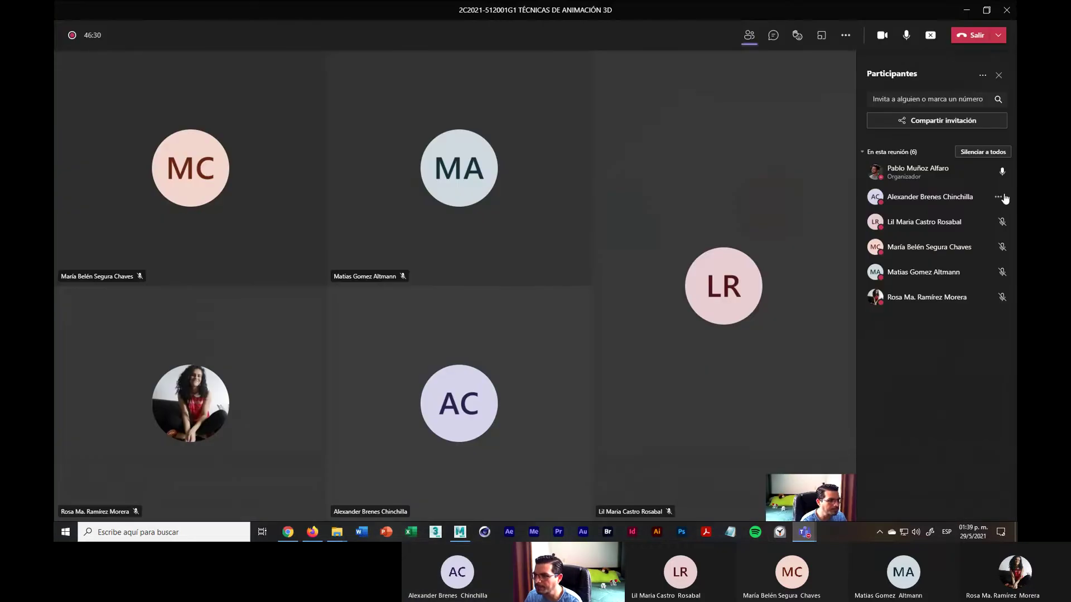
{"action": "left_click", "coordinate": [998, 197]}
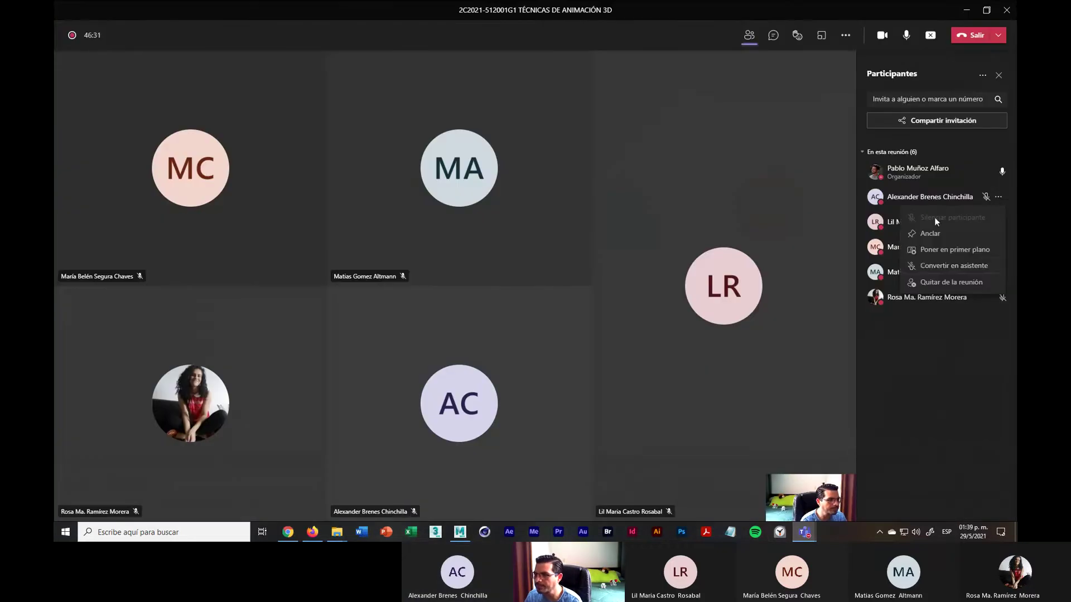
Return from the Teams meeting to Maya and select the green torus in the perspective view
{"action": "left_click", "coordinate": [936, 383]}
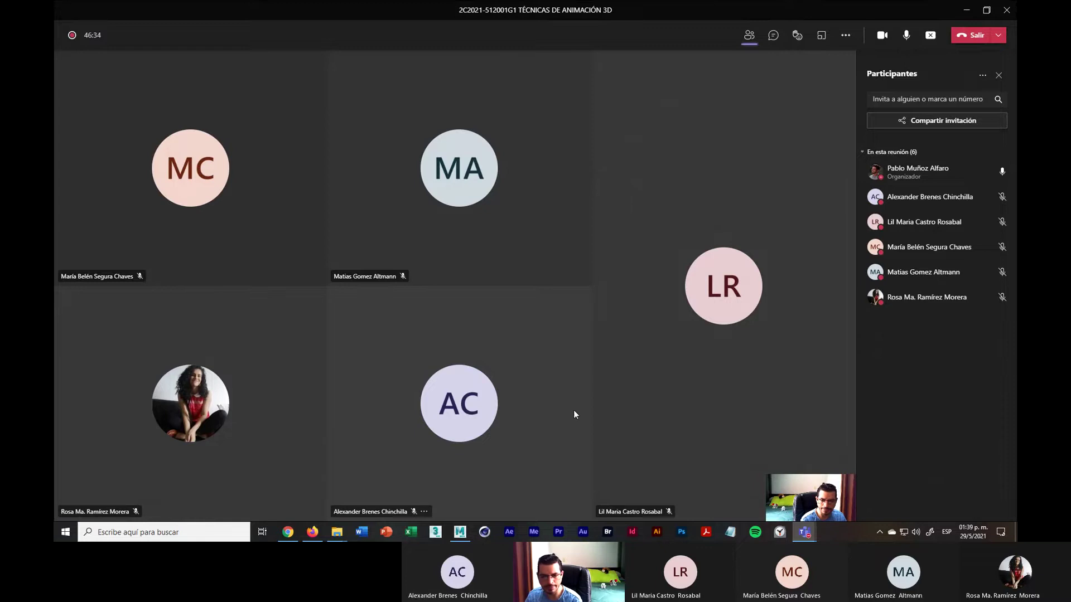
{"action": "left_click", "coordinate": [963, 9]}
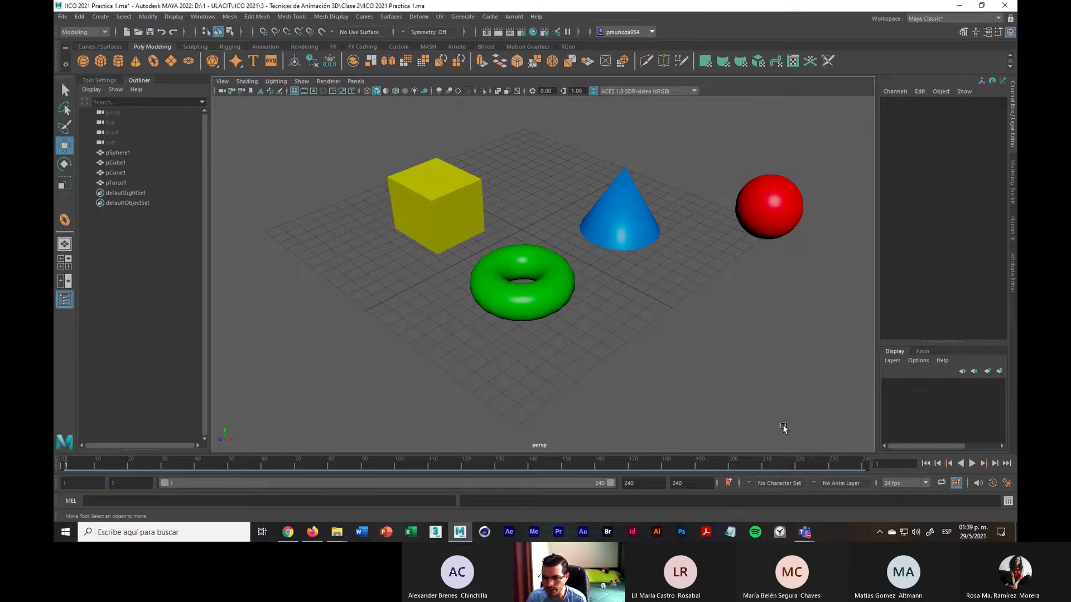
{"action": "left_click", "coordinate": [513, 307]}
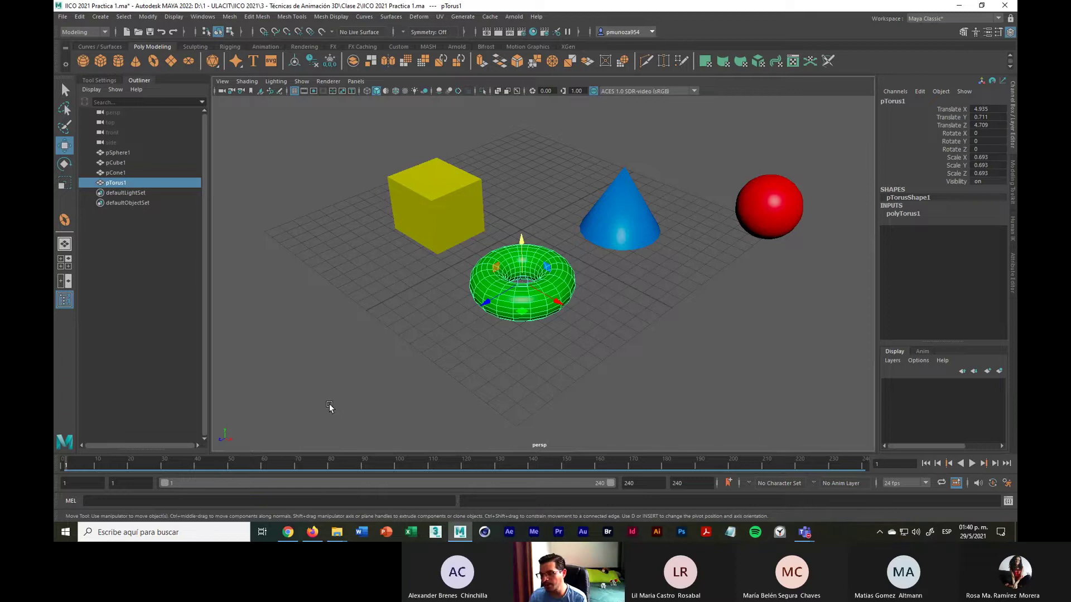
{"action": "left_click", "coordinate": [333, 370]}
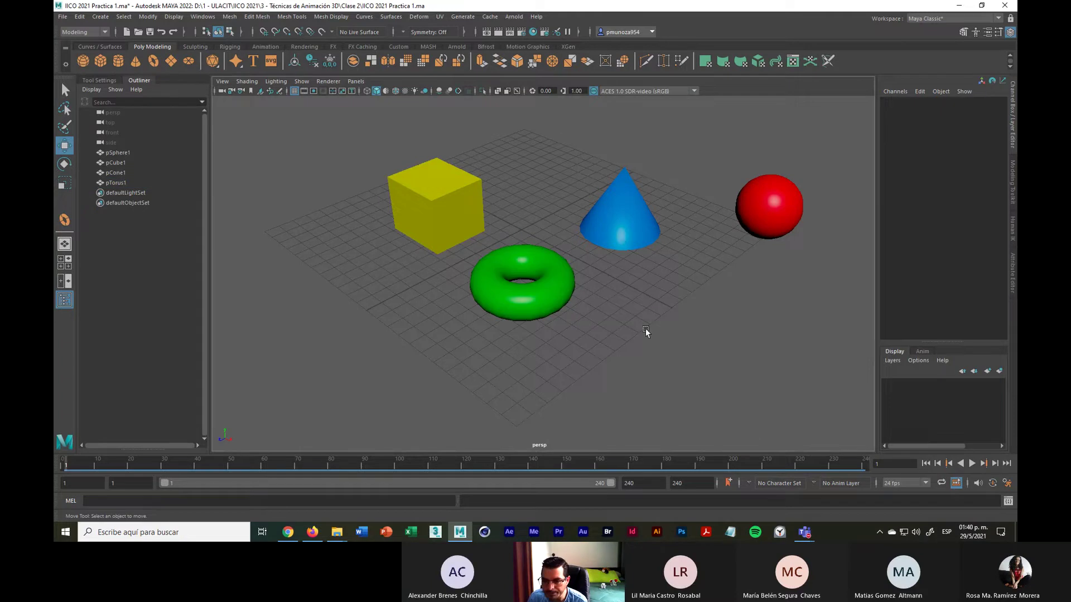
{"action": "left_click", "coordinate": [533, 307]}
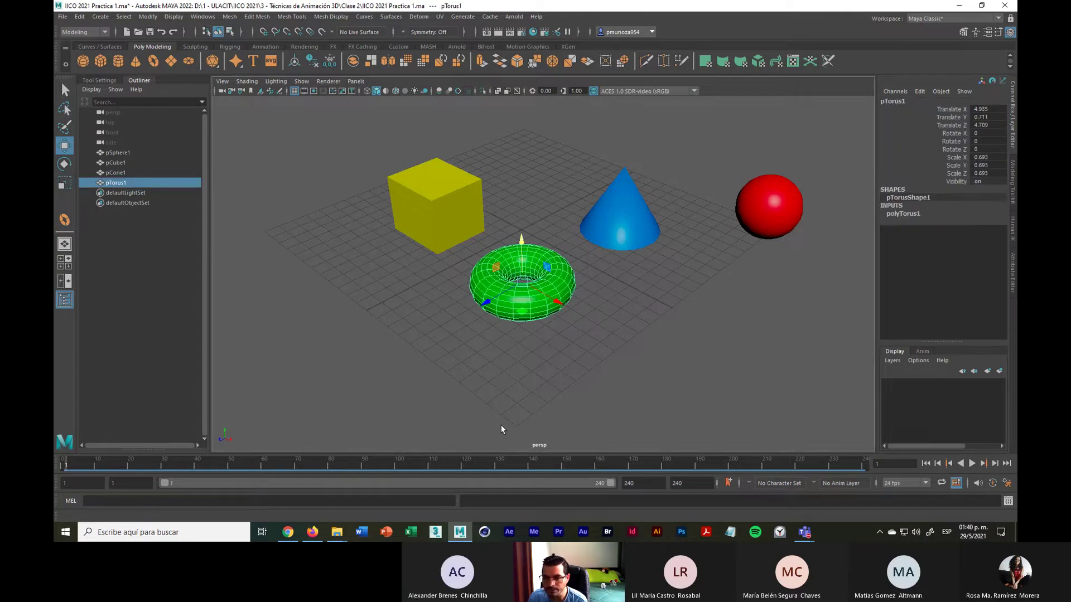
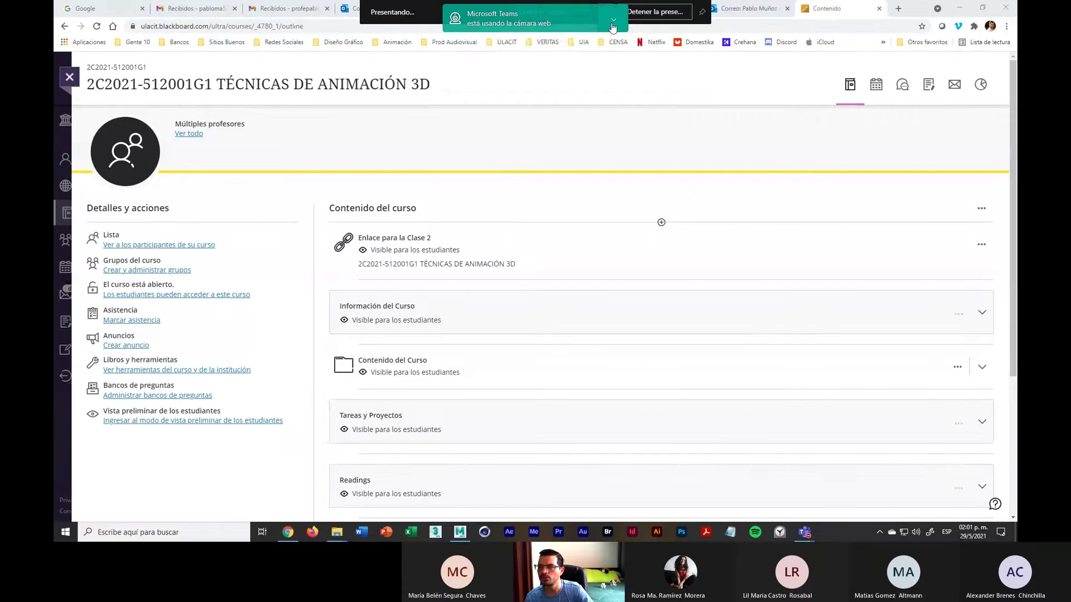
Look through the open mail, WhatsApp and Facebook pages in Chrome and minimize the browser
{"action": "left_click", "coordinate": [613, 26]}
{"action": "left_click", "coordinate": [502, 41]}
{"action": "left_click", "coordinate": [747, 8]}
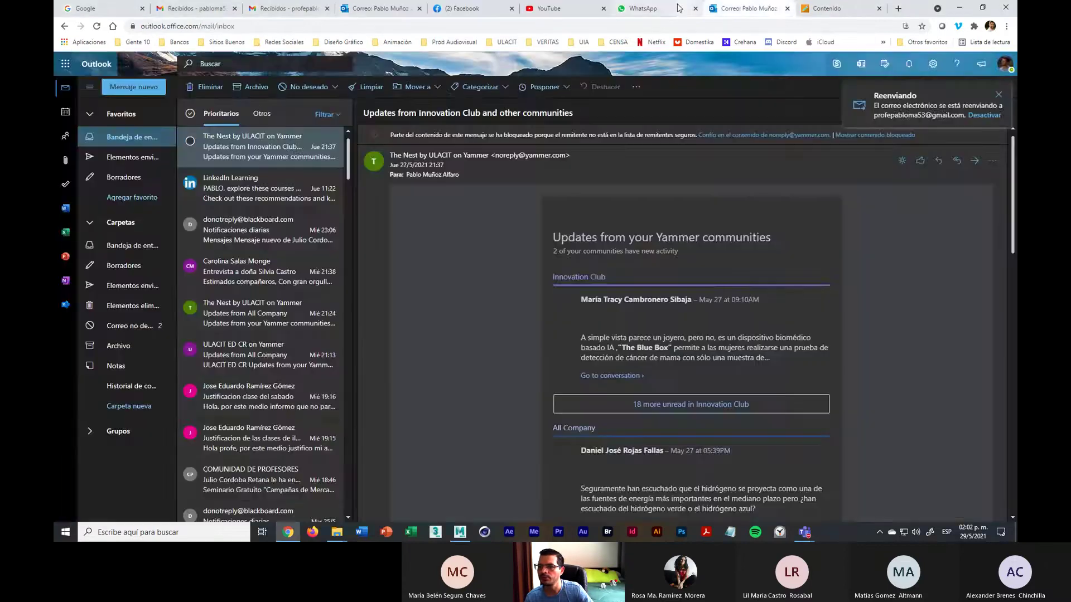
{"action": "left_click", "coordinate": [675, 9]}
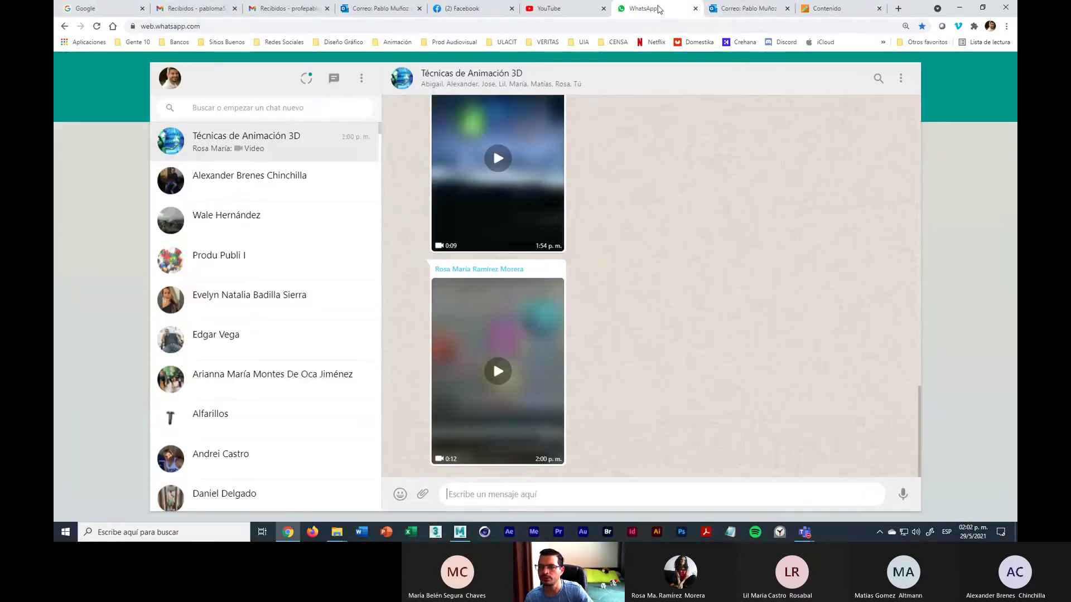
{"action": "left_click", "coordinate": [569, 6]}
{"action": "left_click", "coordinate": [478, 10]}
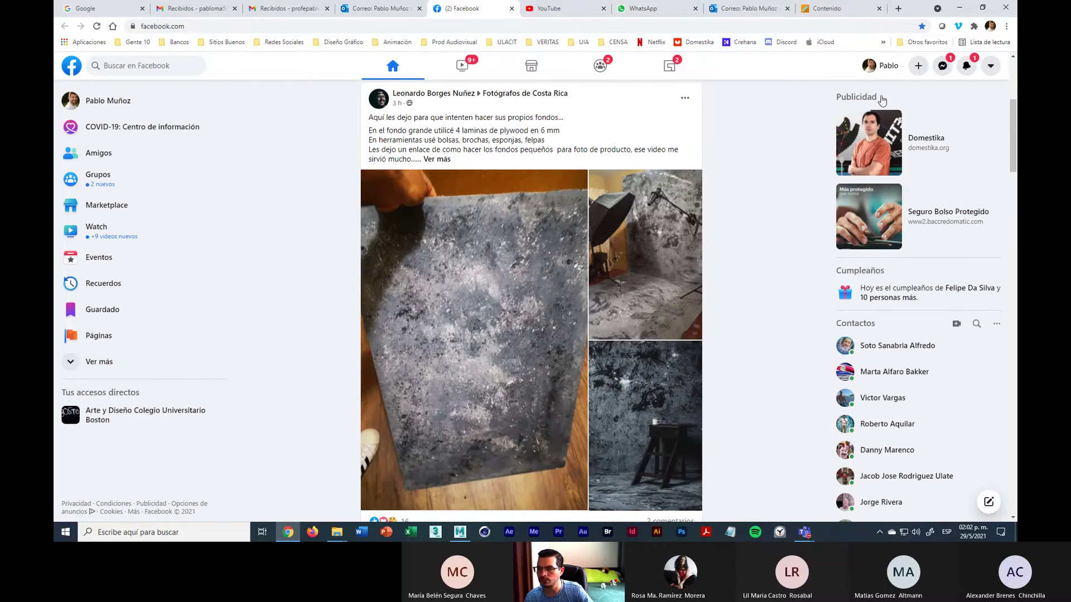
{"action": "left_click", "coordinate": [751, 8]}
{"action": "left_click", "coordinate": [961, 7]}
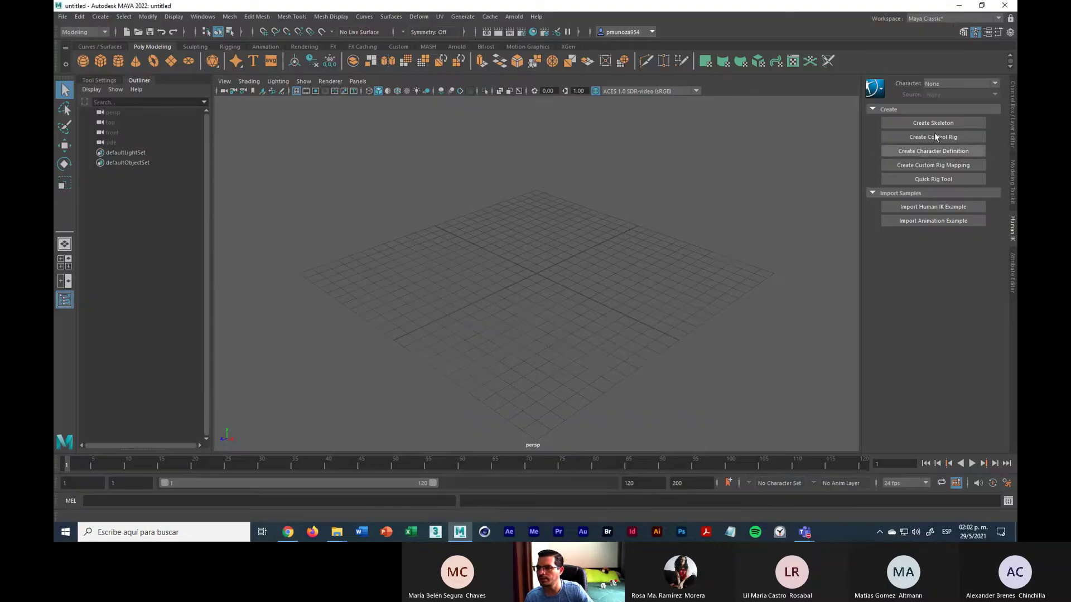
Minimize Maya, view the uploaded videos on the YouTube channel in Firefox, and minimize that browser
{"action": "left_click", "coordinate": [958, 4]}
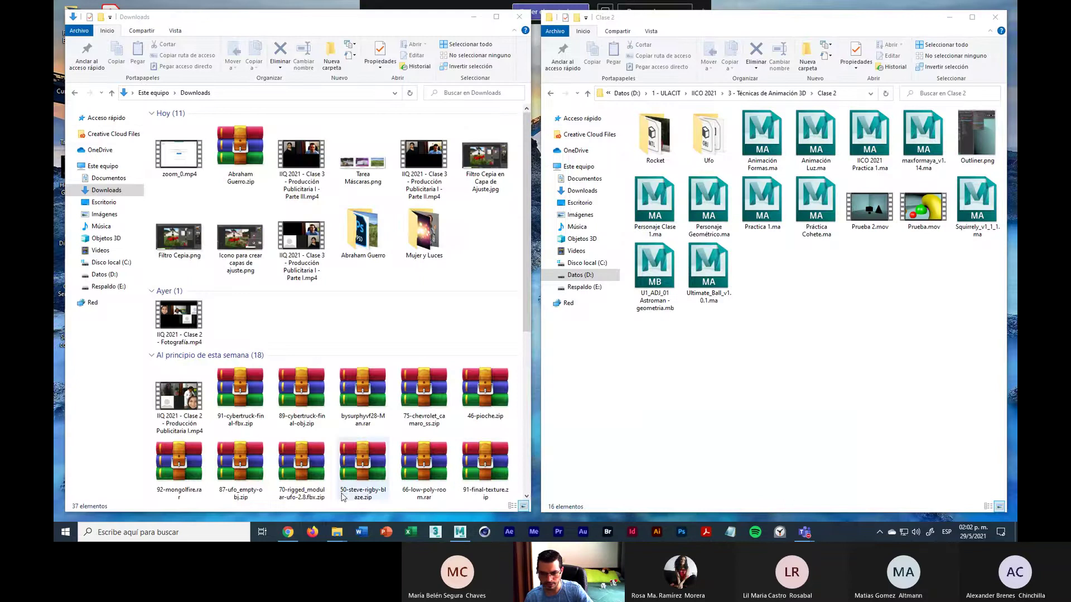
{"action": "left_click", "coordinate": [313, 533]}
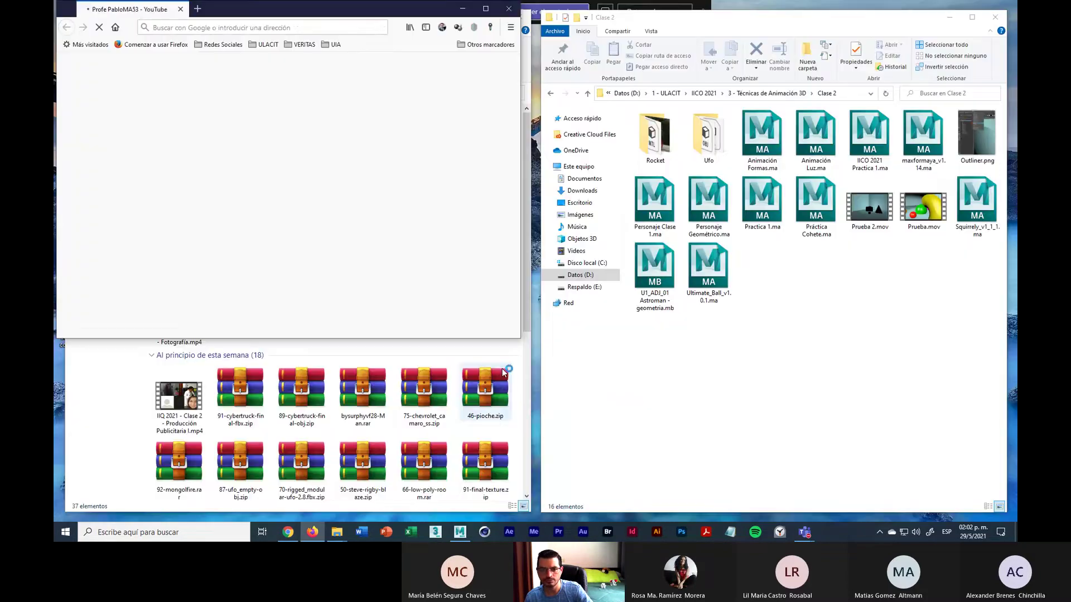
{"action": "left_click", "coordinate": [485, 8]}
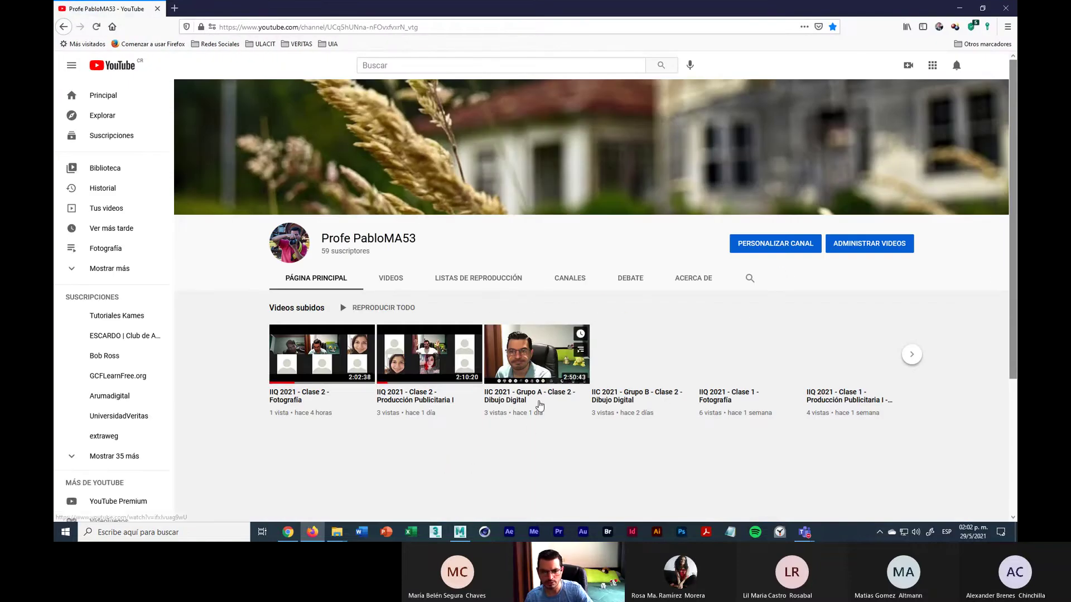
{"action": "left_click", "coordinate": [961, 8]}
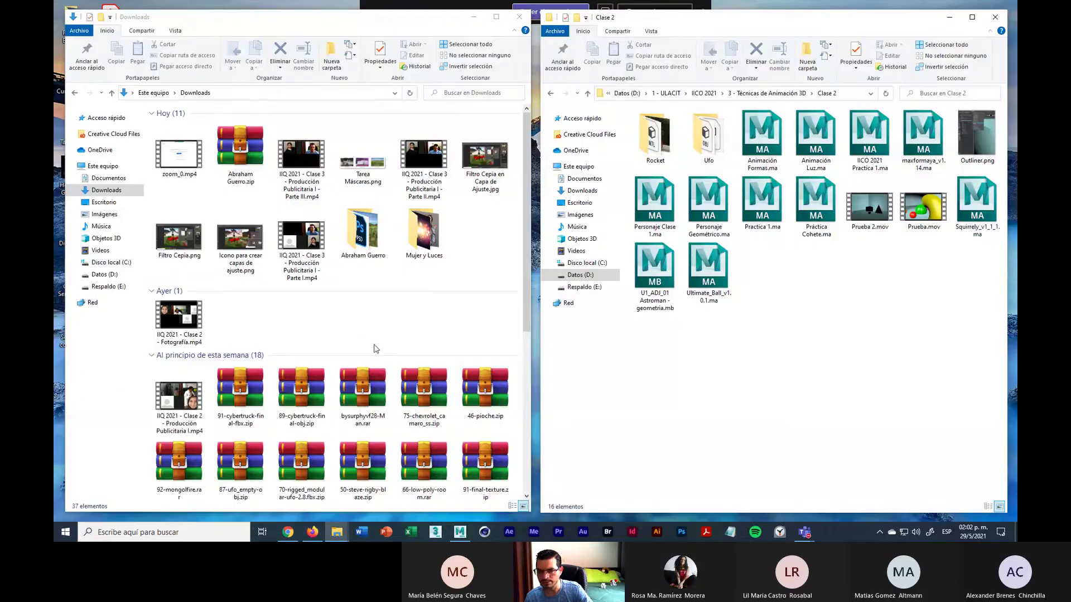
Locate IICO 2021 Practica 1.ma in the Clase 2 folder of 3 - Técnicas de Animación 3D in File Explorer
{"action": "left_click", "coordinate": [783, 93]}
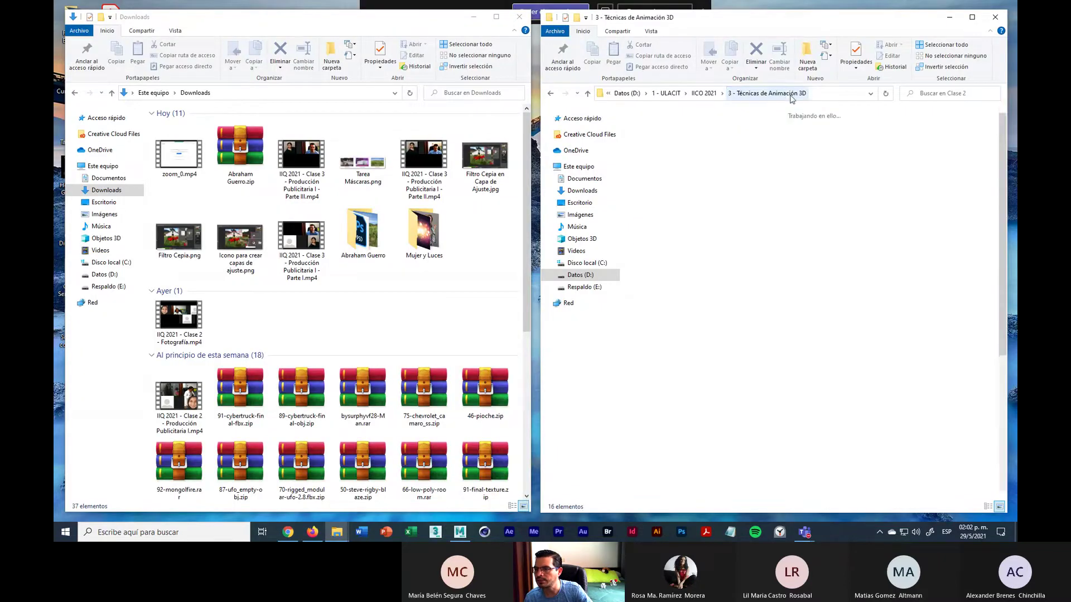
{"action": "double_click", "coordinate": [734, 196]}
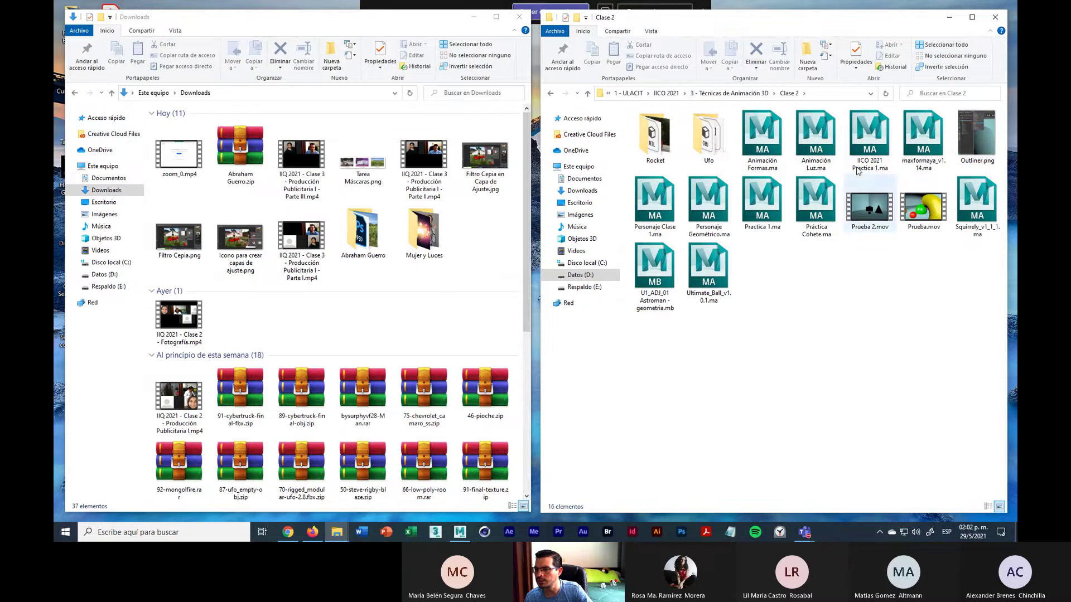
{"action": "left_click", "coordinate": [865, 142]}
{"action": "left_click", "coordinate": [888, 271]}
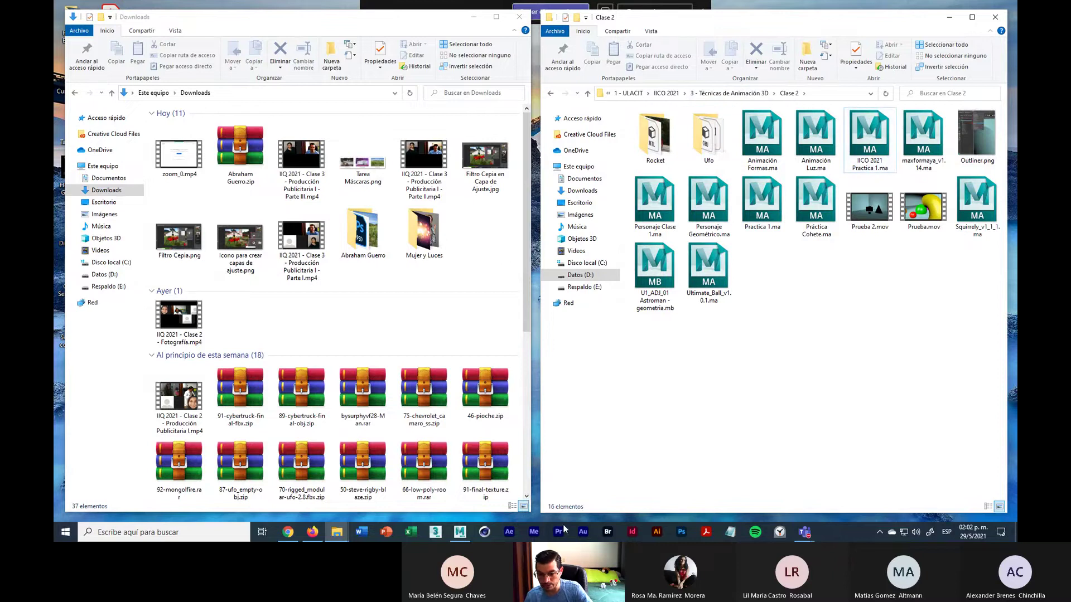
Switch to Maya and start opening a scene, browsing to D:\1 - ULACIT\IICO 2021\3 - Técnicas de Animación 3D
{"action": "left_click", "coordinate": [460, 533]}
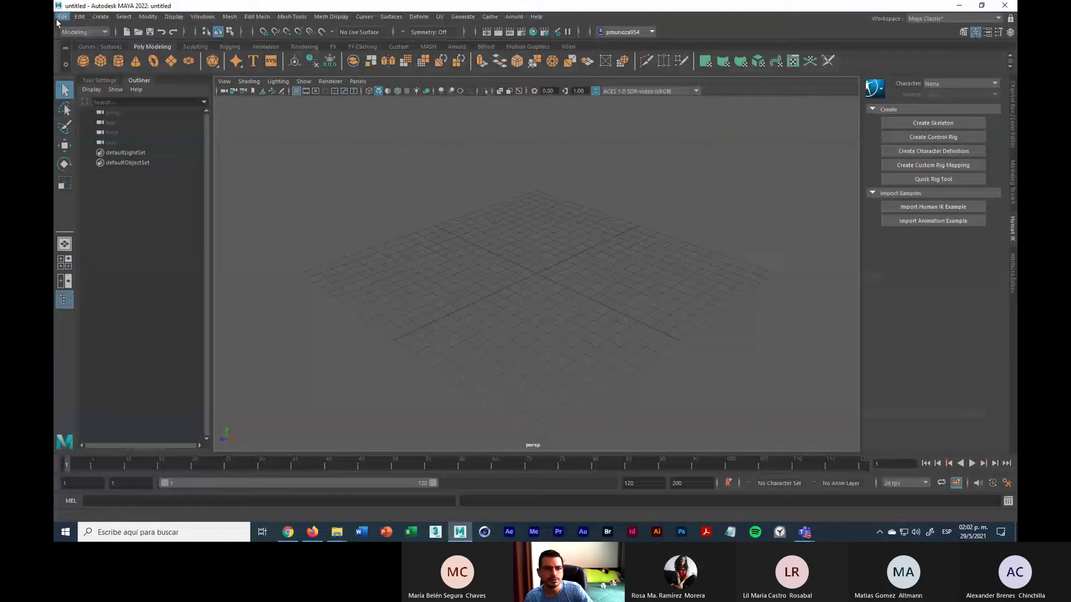
{"action": "left_click", "coordinate": [62, 16]}
{"action": "left_click", "coordinate": [95, 44]}
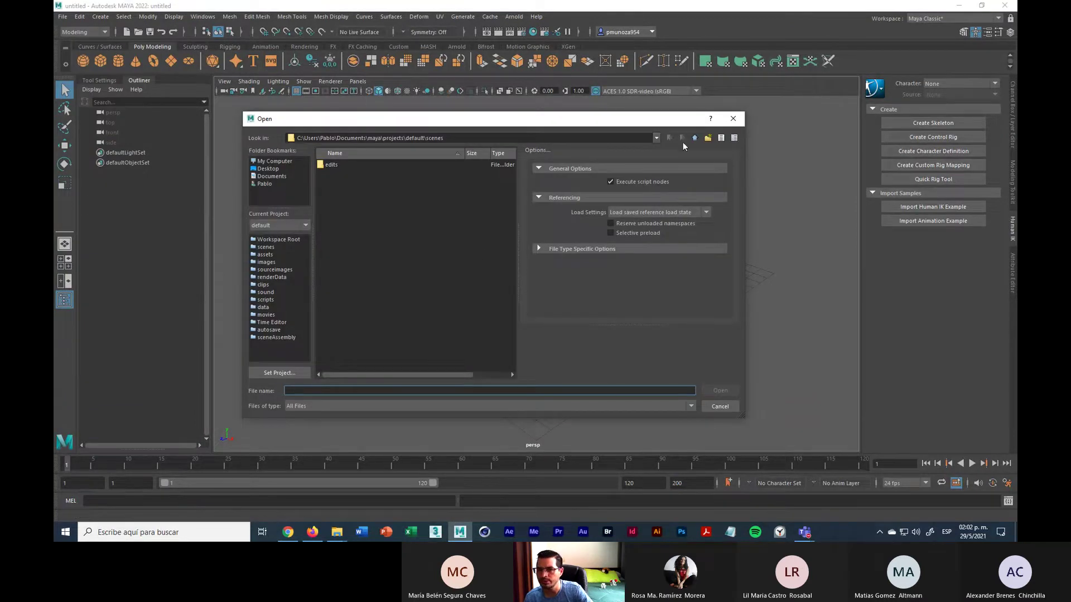
{"action": "left_click", "coordinate": [288, 160]}
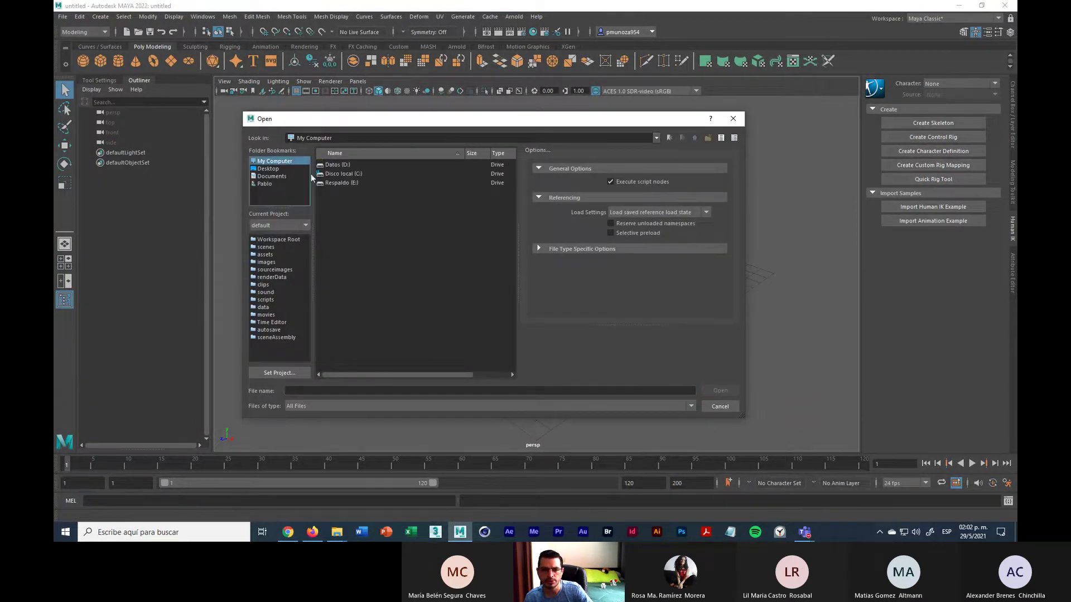
{"action": "double_click", "coordinate": [344, 163]}
{"action": "double_click", "coordinate": [344, 165]}
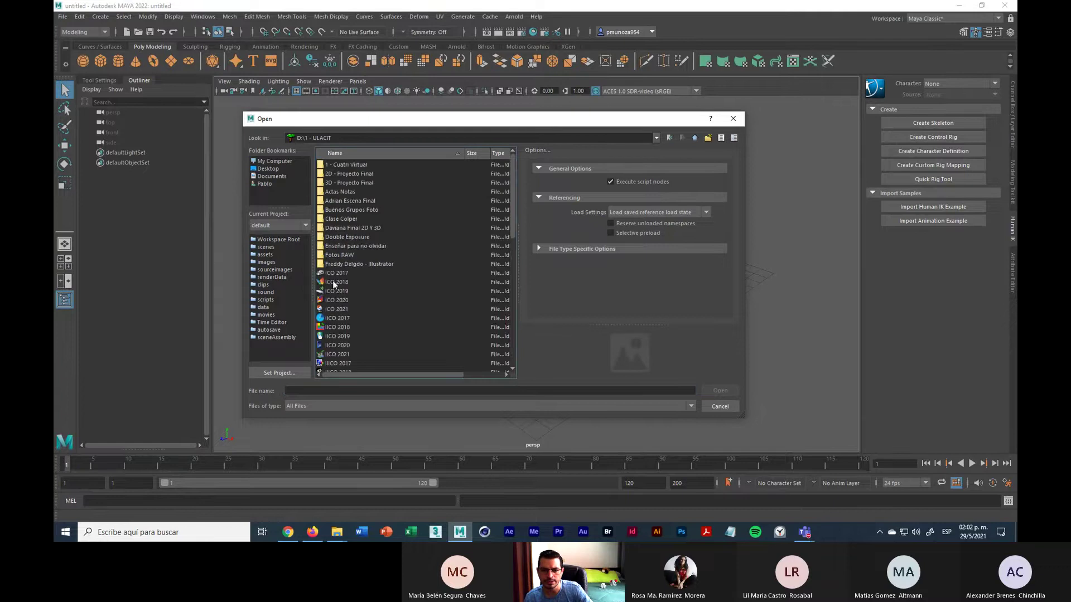
{"action": "double_click", "coordinate": [335, 354]}
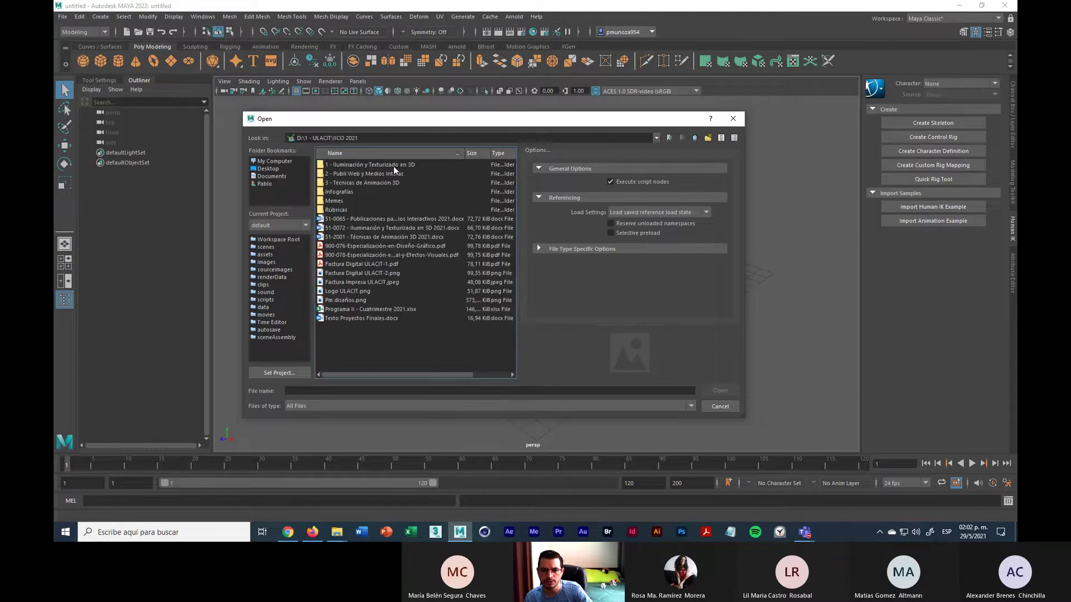
{"action": "double_click", "coordinate": [368, 183]}
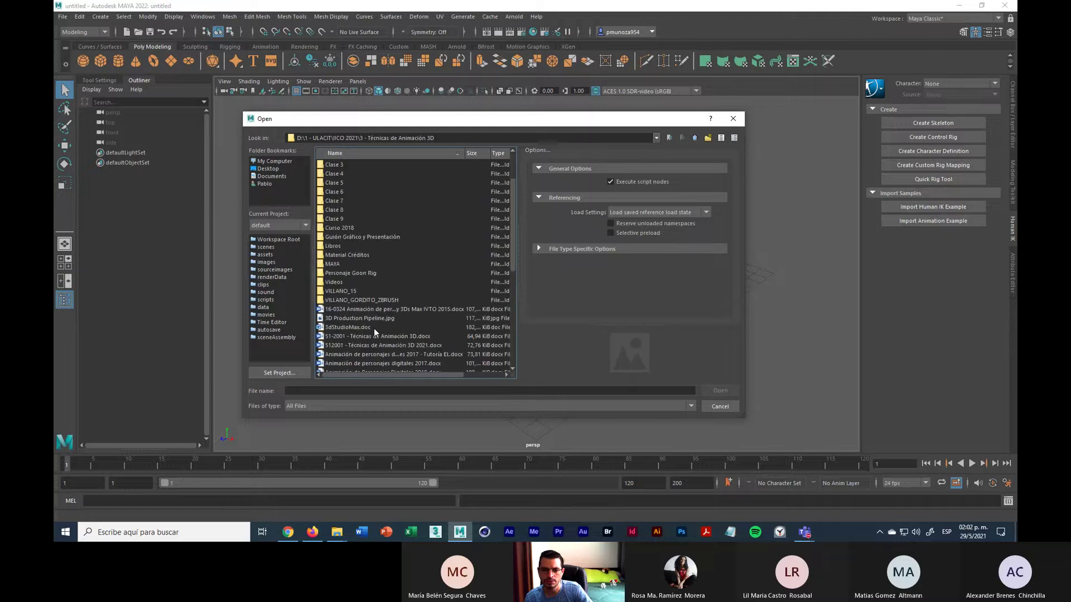
Open the scene IICO 2021 Practica 1.ma from the Clase 2 folder
{"action": "scroll", "coordinate": [375, 328], "scroll_direction": "down", "scroll_amount": 5}
{"action": "scroll", "coordinate": [378, 329], "scroll_direction": "up", "scroll_amount": 5}
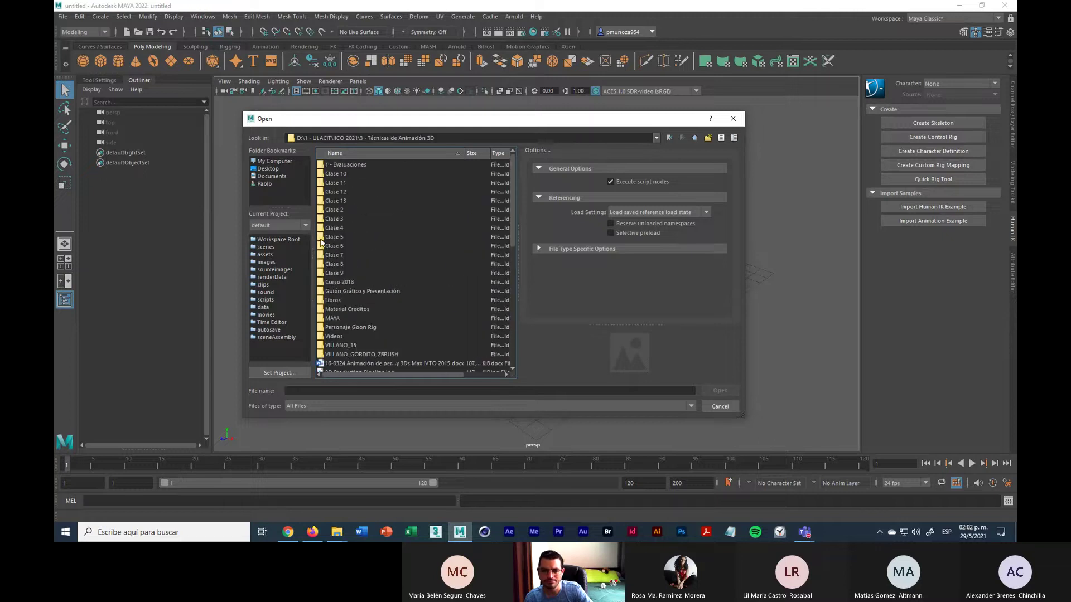
{"action": "double_click", "coordinate": [336, 210]}
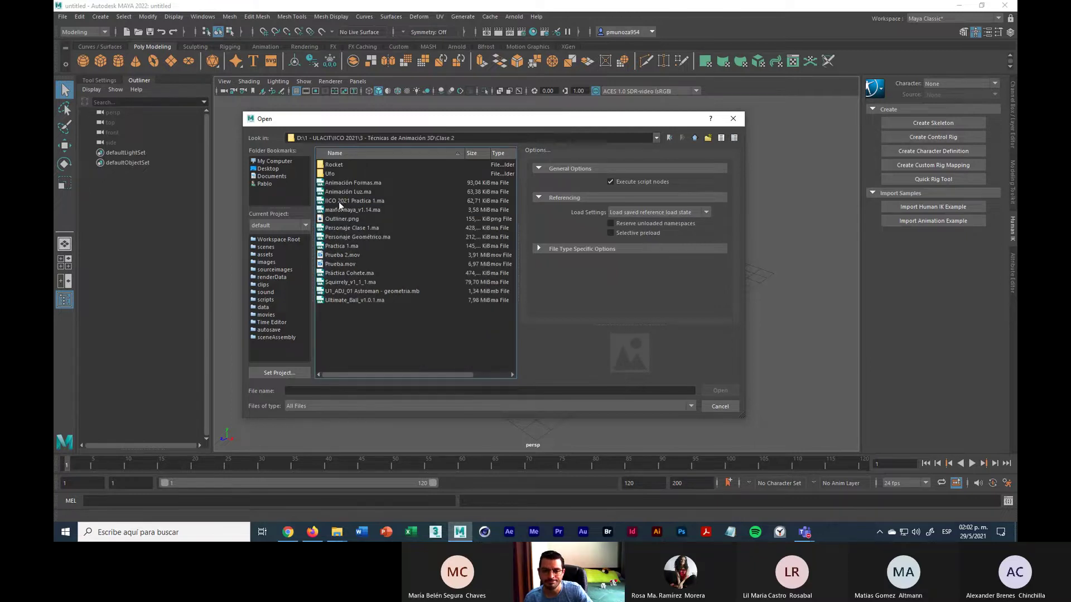
{"action": "left_click", "coordinate": [339, 202]}
{"action": "left_click", "coordinate": [721, 391]}
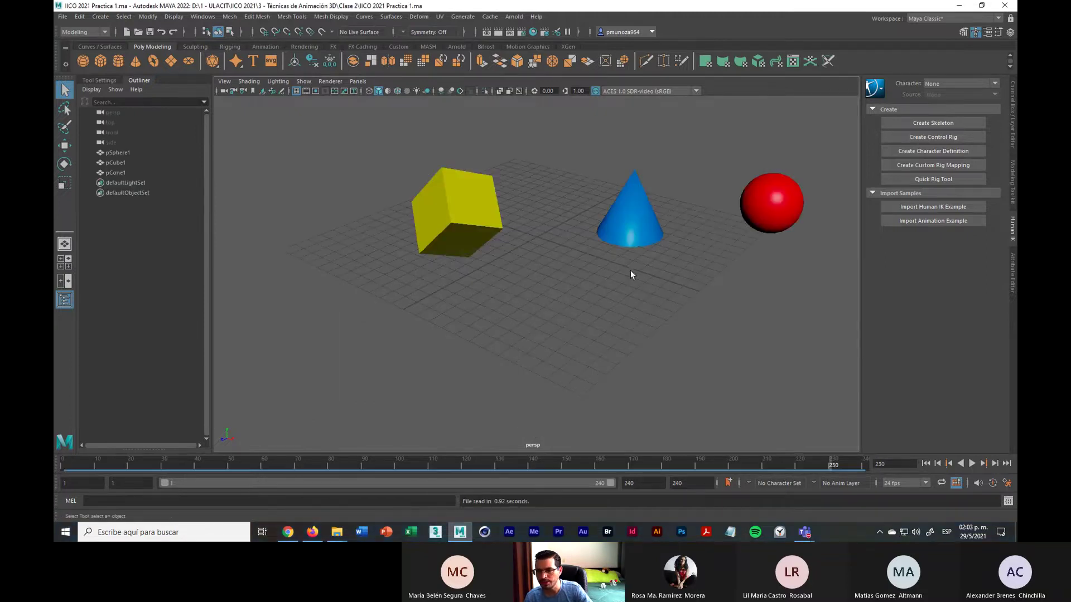
Play back the animation of the sphere, cube and cone, and stop it
{"action": "left_click", "coordinate": [972, 463]}
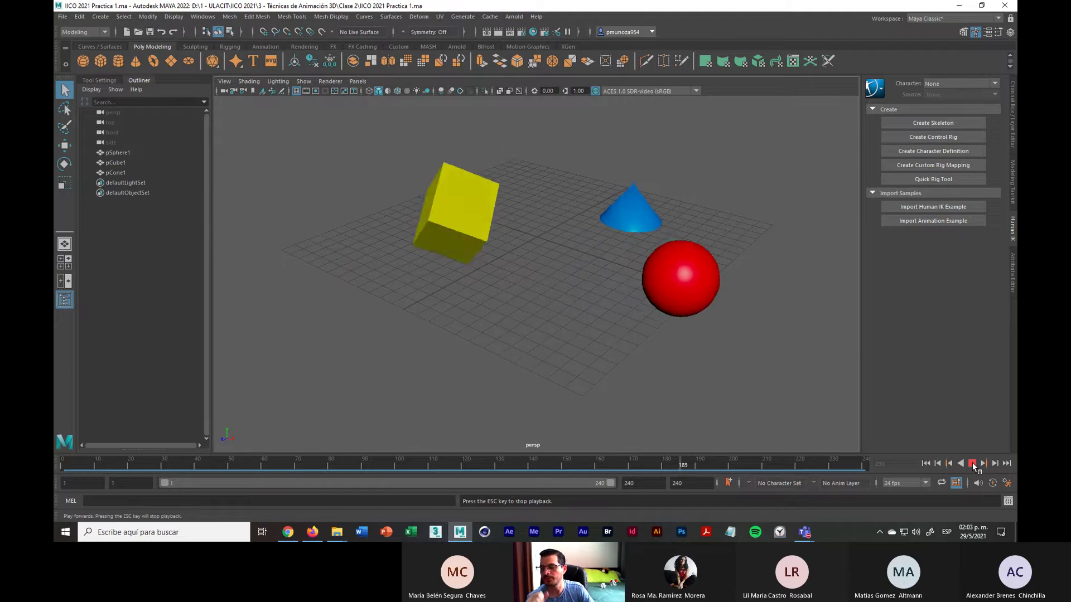
{"action": "left_click", "coordinate": [972, 464]}
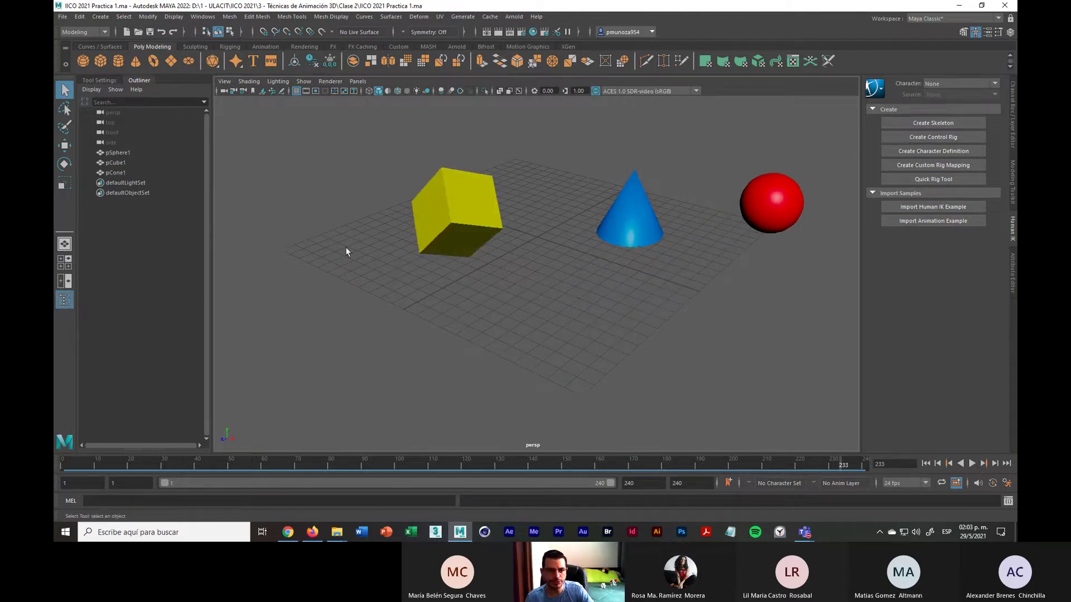
{"action": "left_click", "coordinate": [153, 61]}
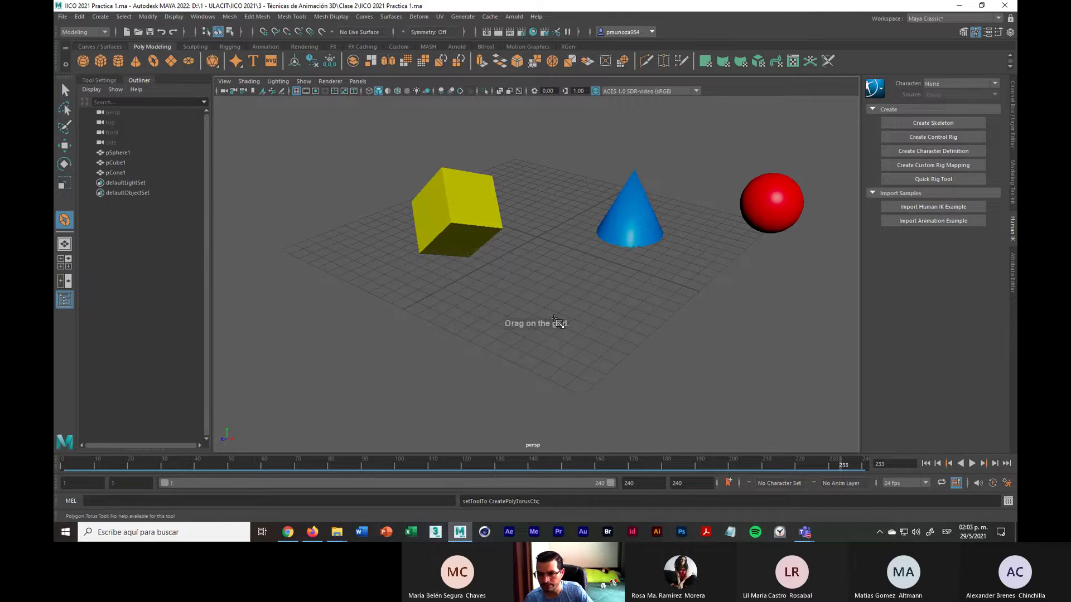
{"action": "left_click_drag", "start_coordinate": [558, 308], "coordinate": [581, 333]}
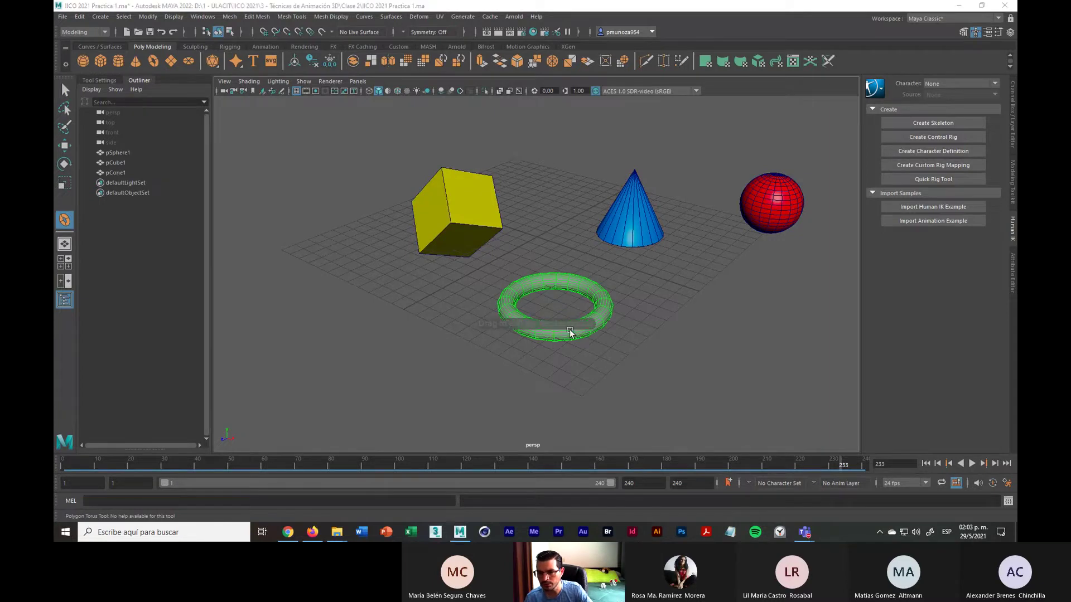
{"action": "key", "text": "ctrl+z"}
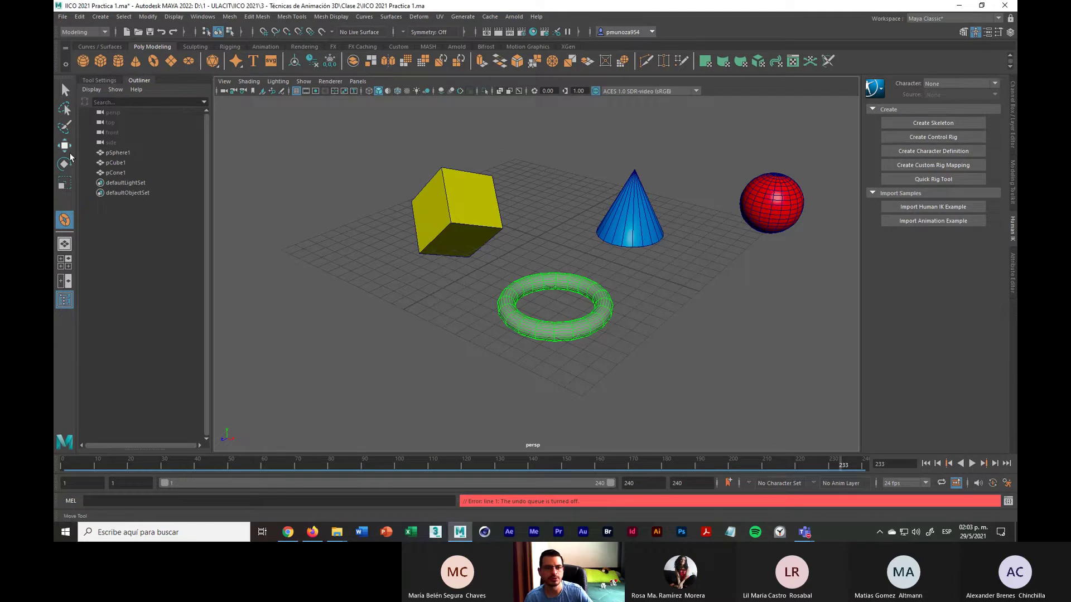
{"action": "left_click", "coordinate": [64, 145]}
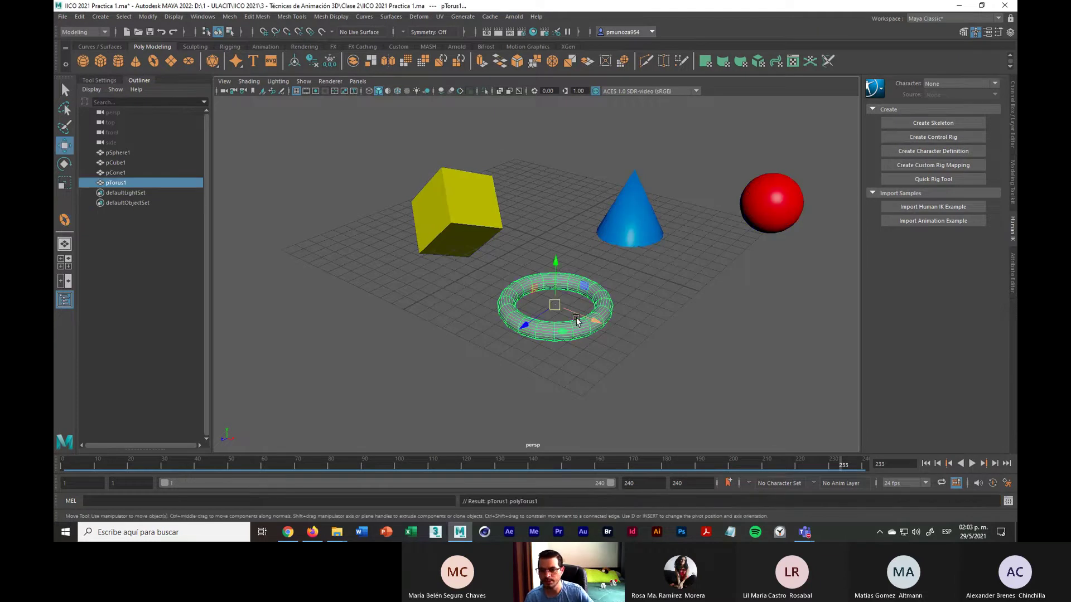
{"action": "key", "text": "Delete"}
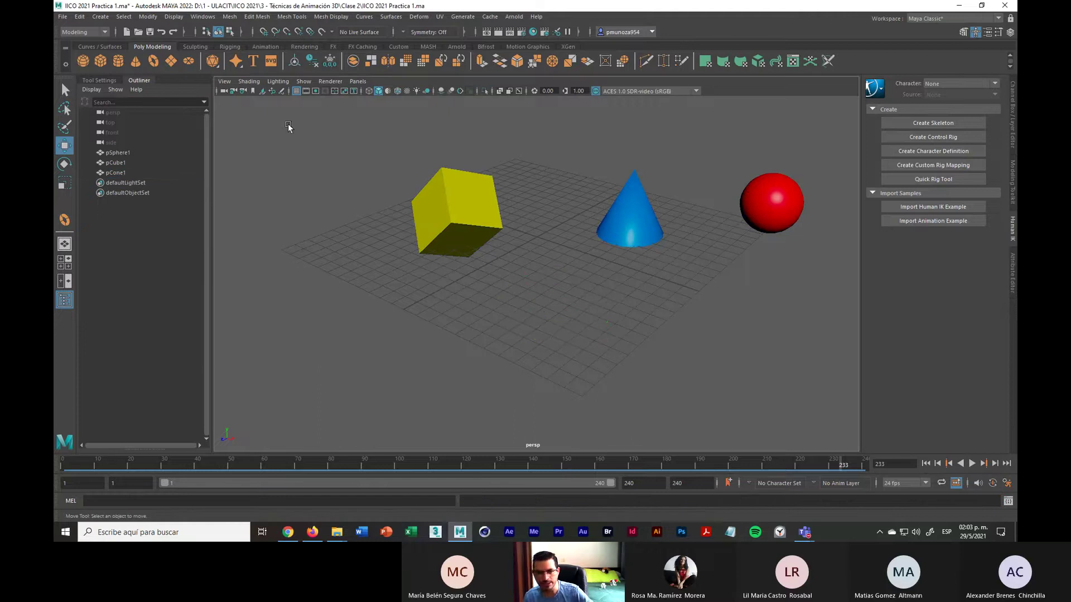
Create a thick polygon torus on the grid in front of the cube and cone
{"action": "left_click", "coordinate": [152, 62]}
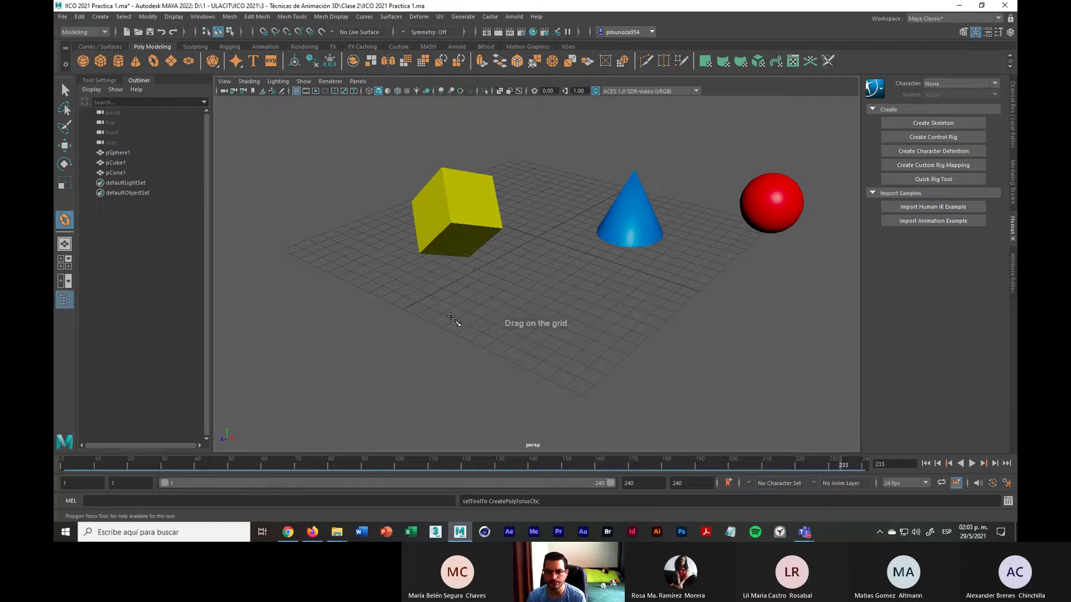
{"action": "left_click_drag", "start_coordinate": [562, 303], "coordinate": [604, 339]}
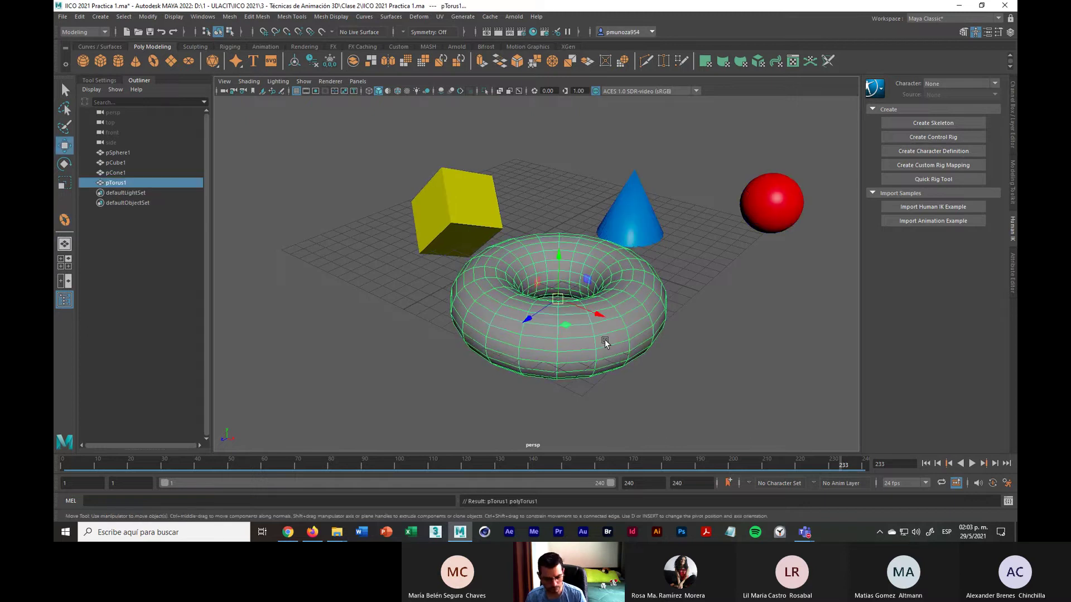
Scale the torus down uniformly to about 0.467 and assign it a new Blinn material with a bright green color
{"action": "key", "text": "r"}
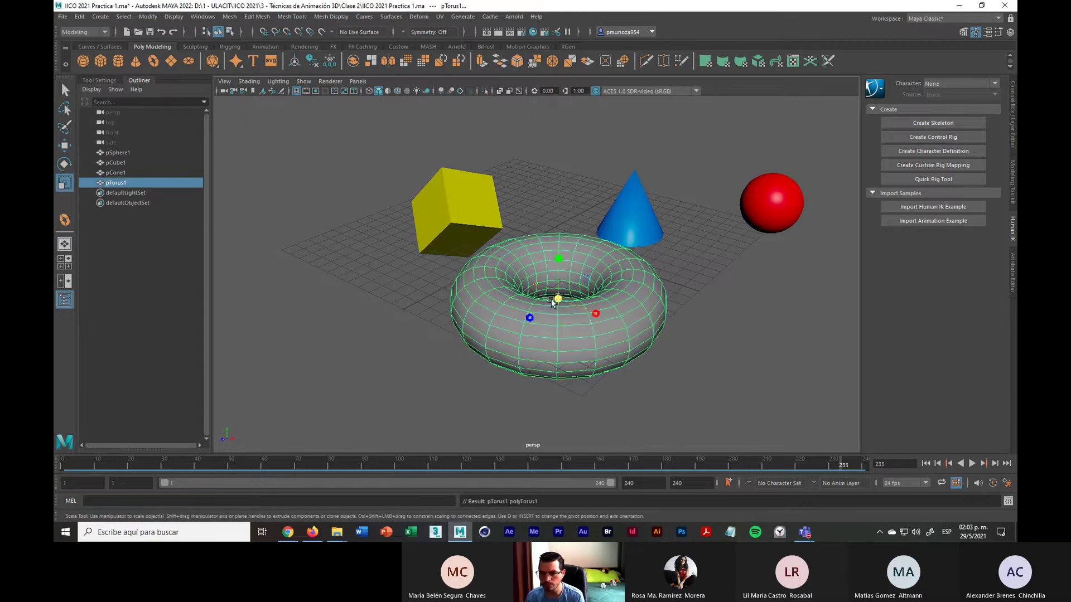
{"action": "left_click_drag", "start_coordinate": [558, 299], "coordinate": [477, 299]}
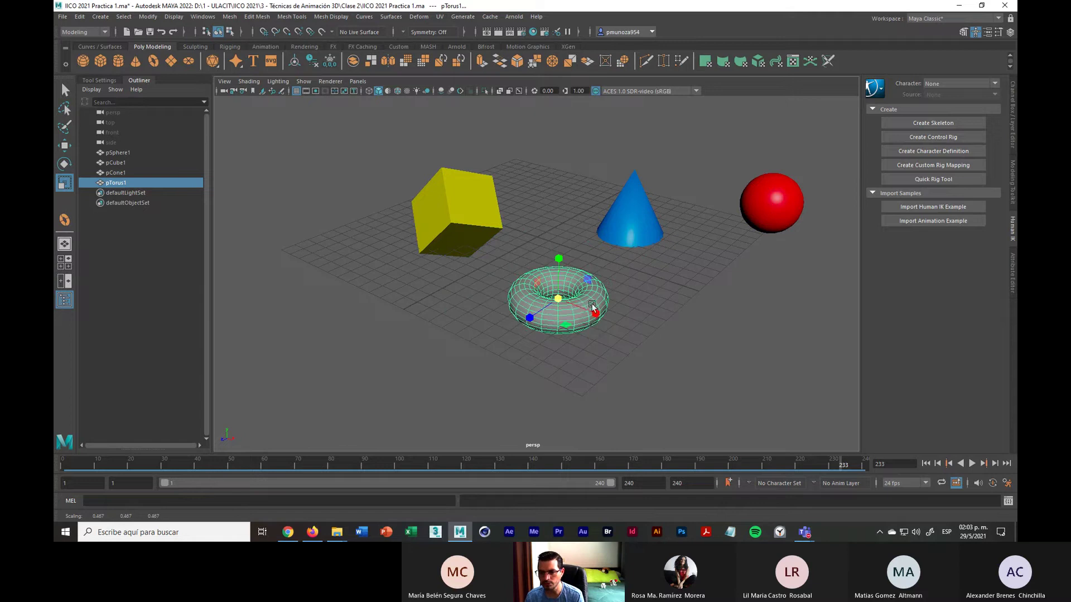
{"action": "right_click_drag", "start_coordinate": [596, 302], "coordinate": [616, 514]}
{"action": "left_click", "coordinate": [463, 242]}
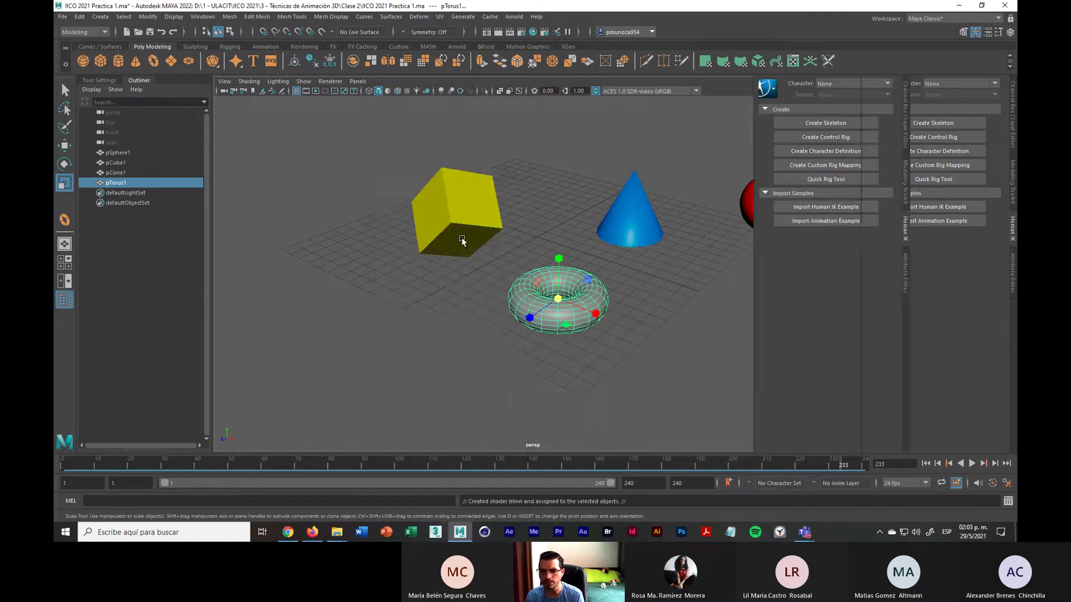
{"action": "left_click", "coordinate": [893, 98]}
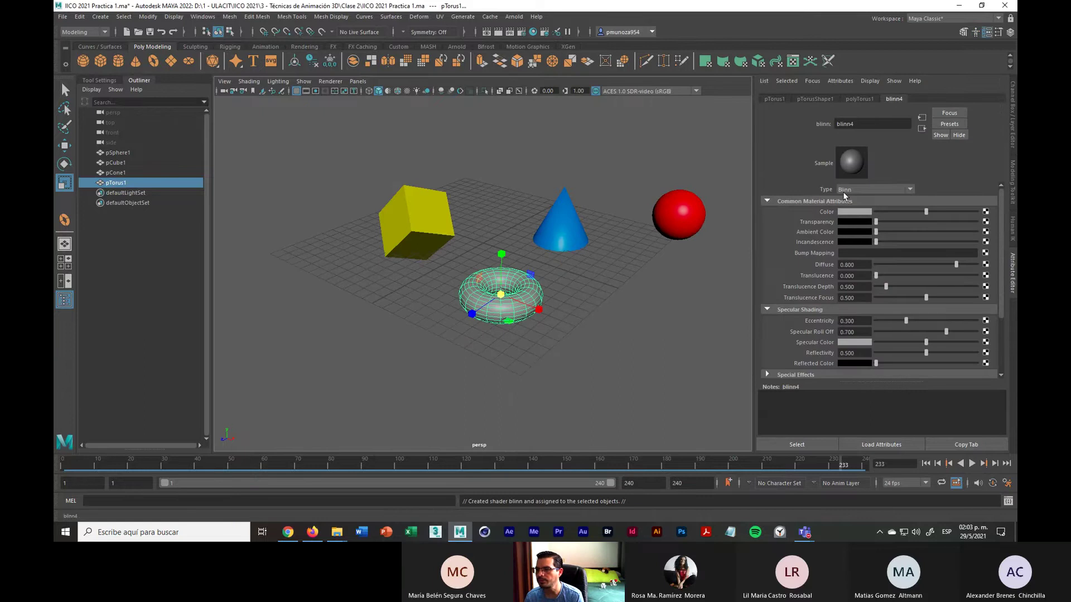
{"action": "left_click", "coordinate": [858, 215]}
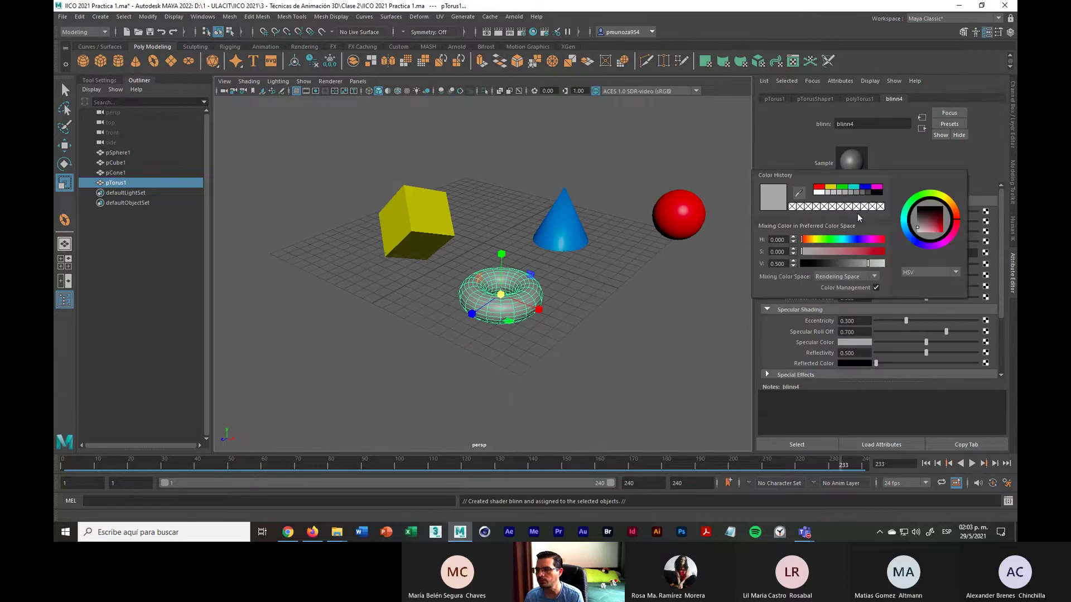
{"action": "left_click", "coordinate": [843, 188]}
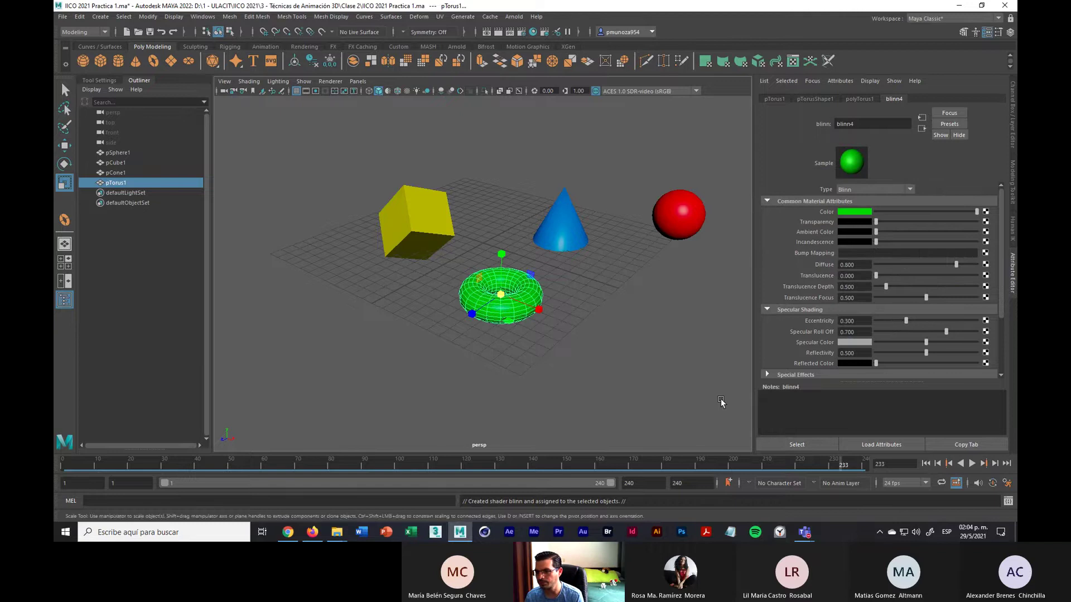
Deselect the torus and save the scene
{"action": "left_click", "coordinate": [681, 345]}
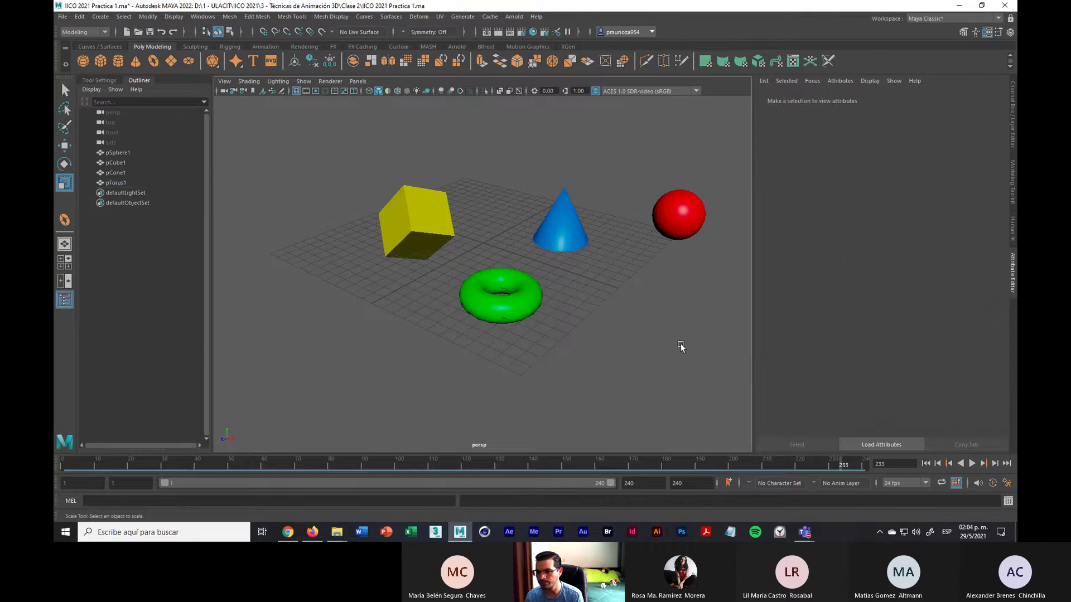
{"action": "left_click", "coordinate": [63, 16]}
{"action": "left_click", "coordinate": [89, 58]}
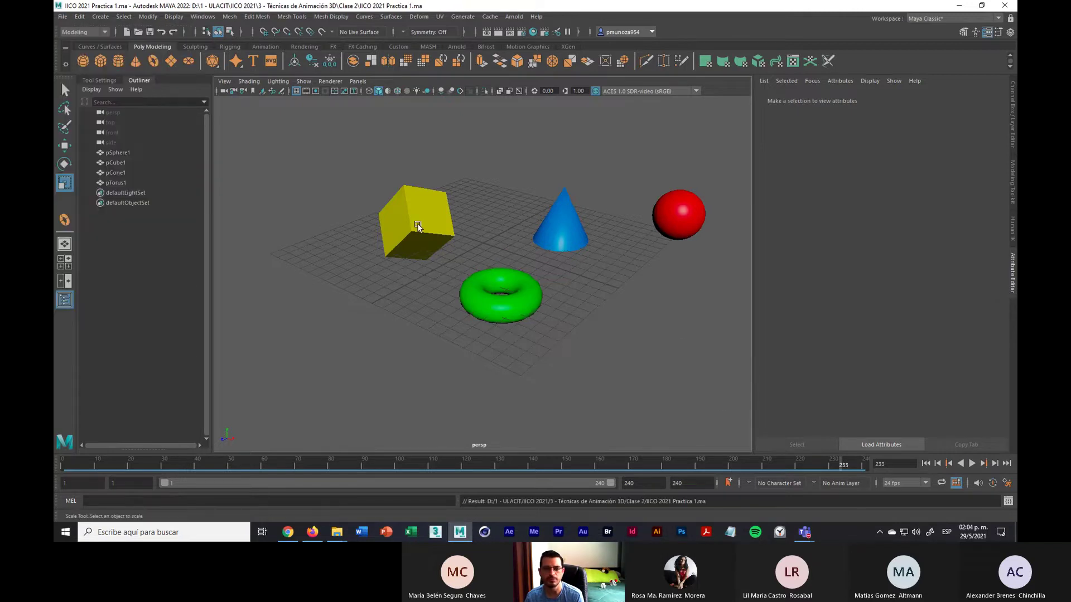
Raise the torus to about 0.917 in Y in the front view so it rests on the grid
{"action": "left_click", "coordinate": [525, 312]}
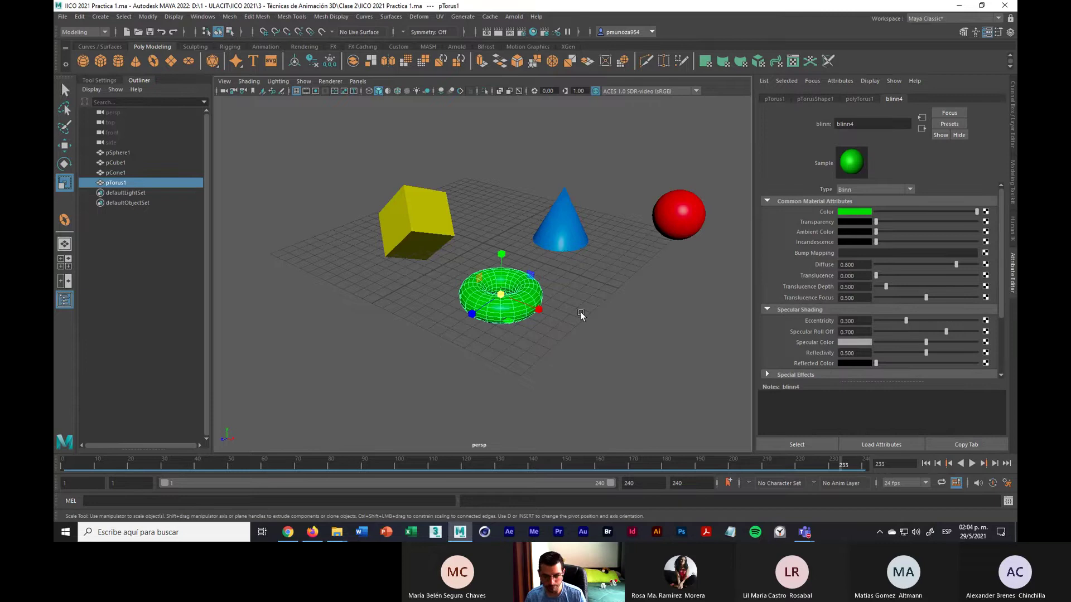
{"action": "key", "text": "w"}
{"action": "left_click", "coordinate": [647, 331]}
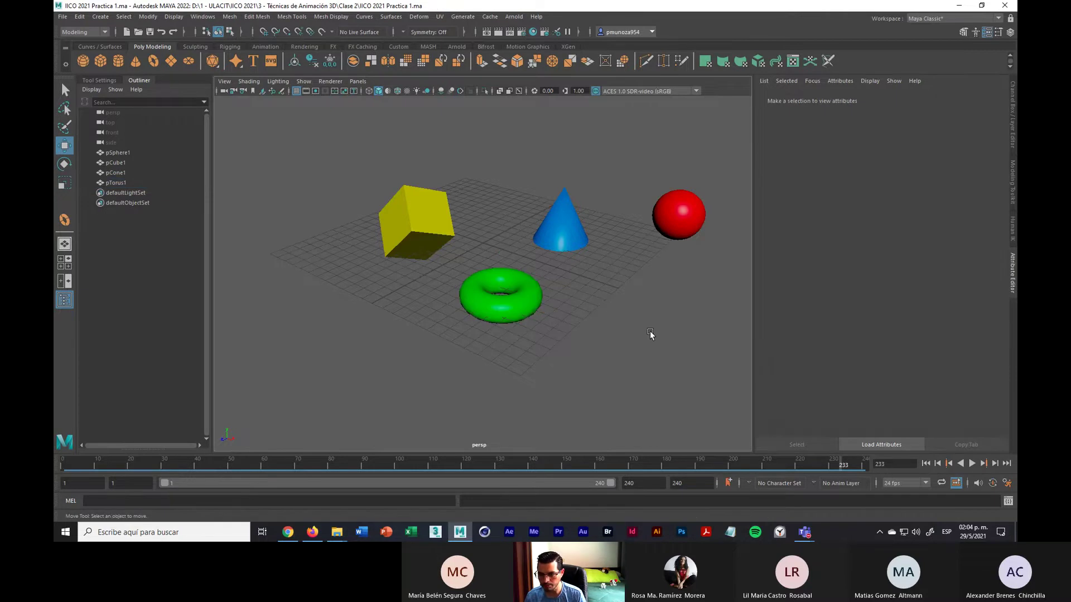
{"action": "key", "text": "space"}
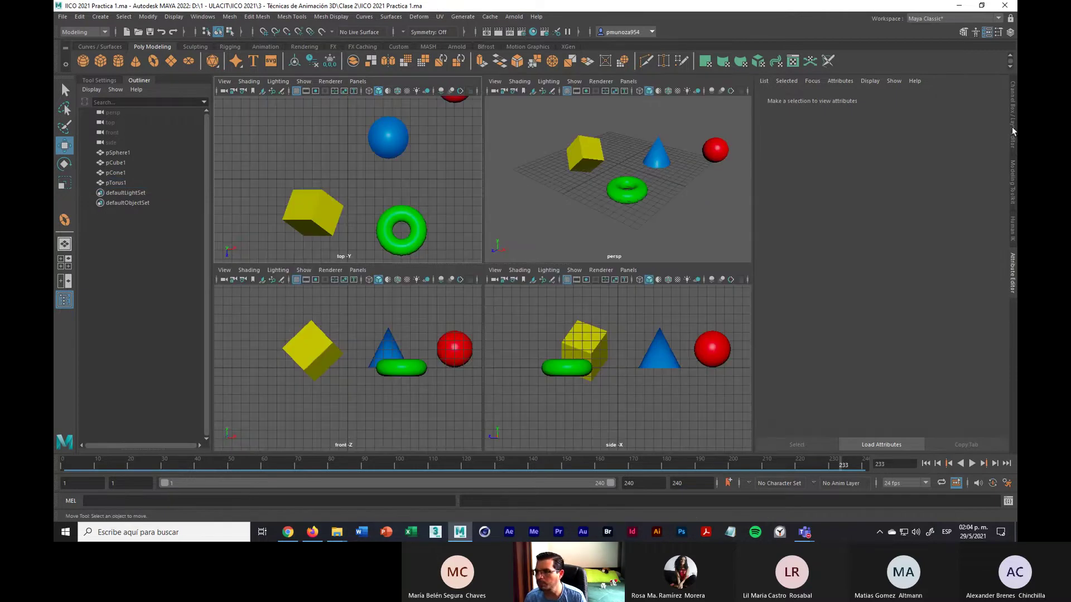
{"action": "left_click", "coordinate": [1013, 135]}
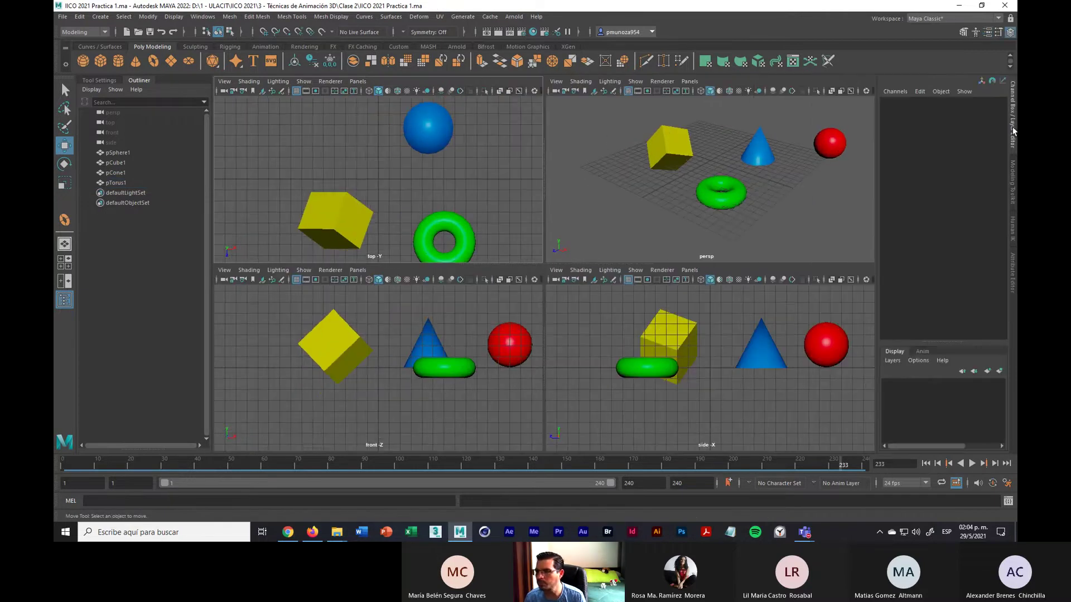
{"action": "left_click", "coordinate": [449, 366]}
{"action": "left_click_drag", "start_coordinate": [445, 332], "coordinate": [446, 339]}
{"action": "left_click", "coordinate": [605, 227]}
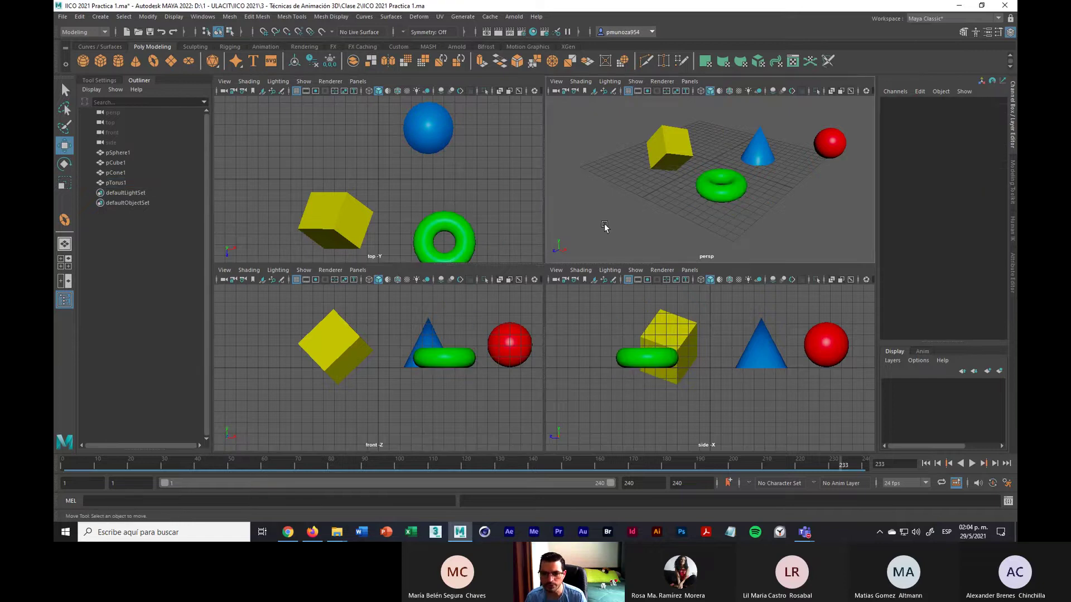
Turn on automatic keyframing and set a keyframe on all the torus's transform channels at frame 1 in the enlarged perspective view
{"action": "left_click", "coordinate": [65, 467]}
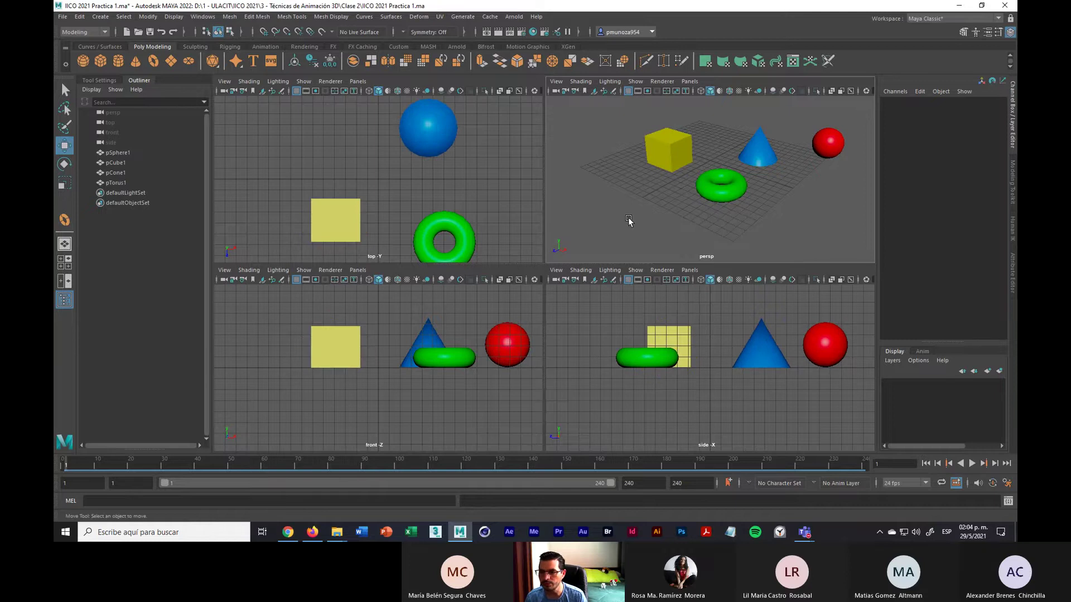
{"action": "key", "text": "space"}
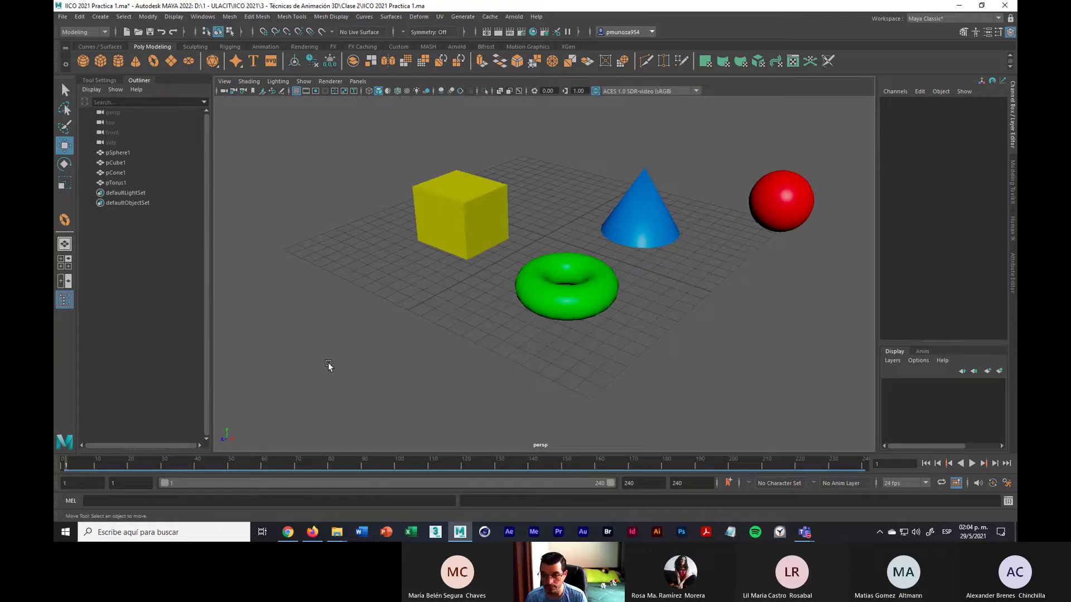
{"action": "left_click", "coordinate": [993, 484]}
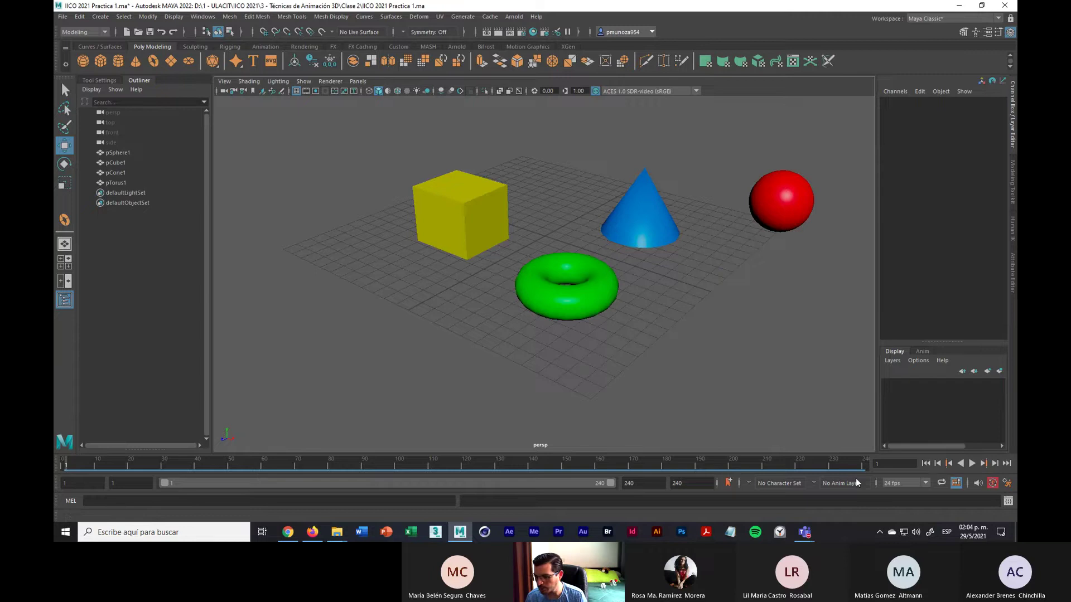
{"action": "left_click", "coordinate": [568, 302]}
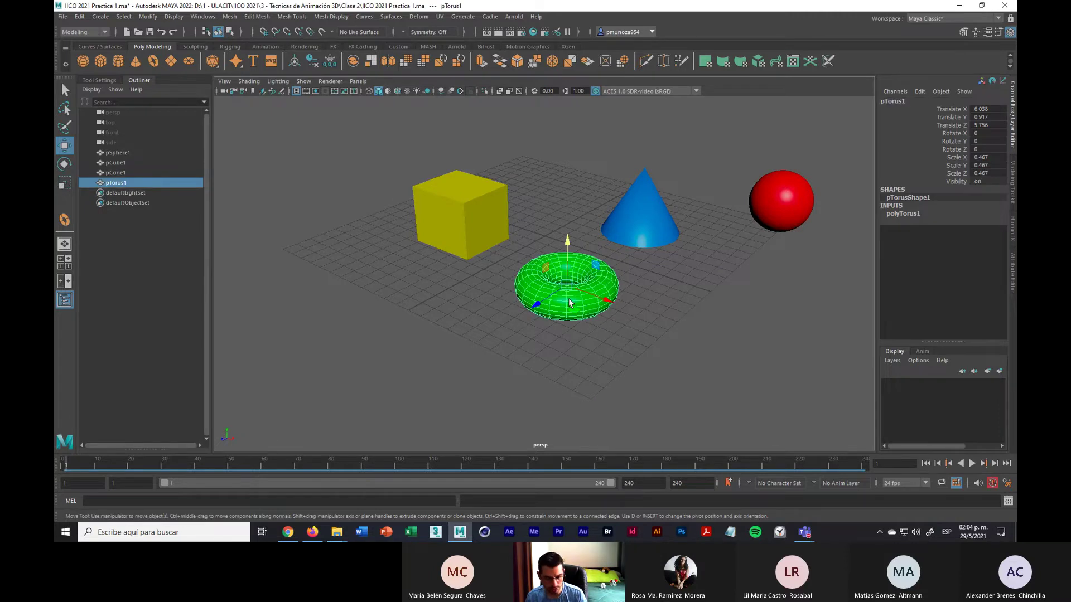
{"action": "key", "text": "s"}
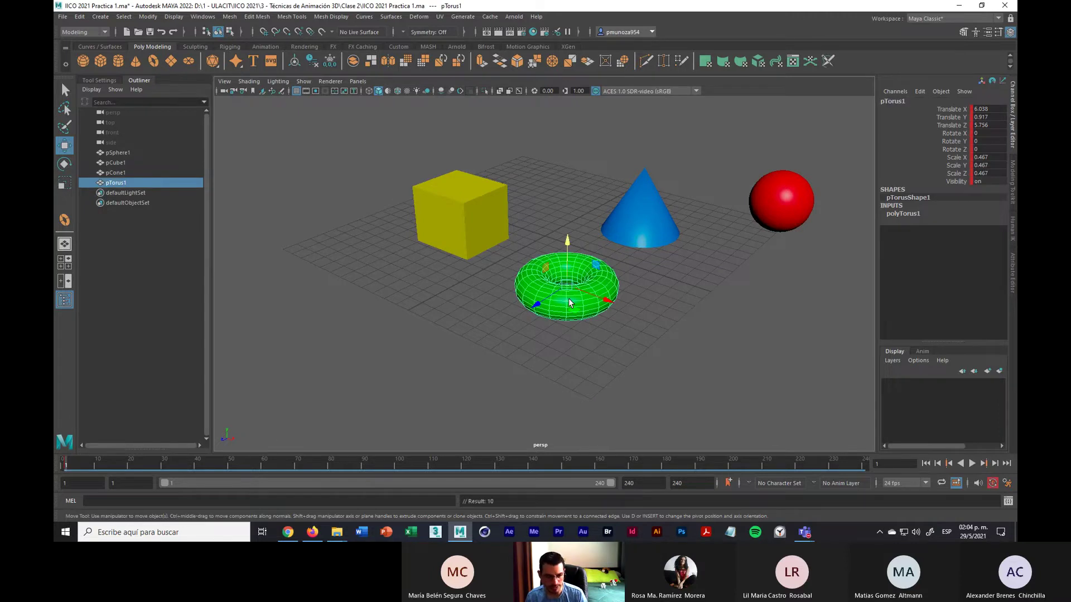
At frame 50, move the torus toward the grid's front corner, tilt it on all axes and shrink it to a scale of about 0.172
{"action": "left_click", "coordinate": [230, 463]}
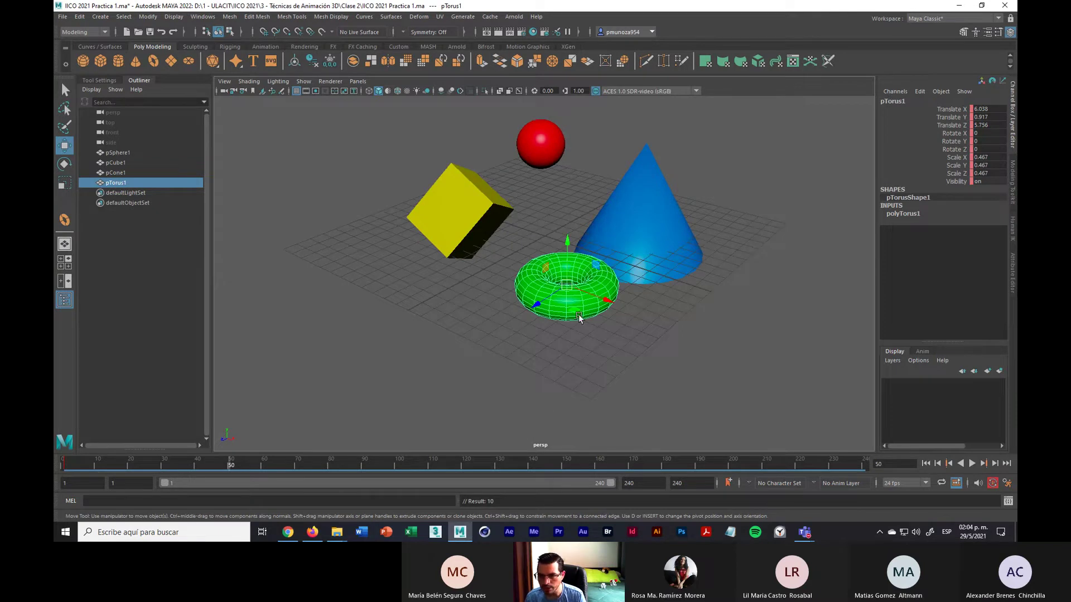
{"action": "left_click_drag", "start_coordinate": [579, 317], "coordinate": [493, 349]}
{"action": "key", "text": "e"}
{"action": "key", "text": "r"}
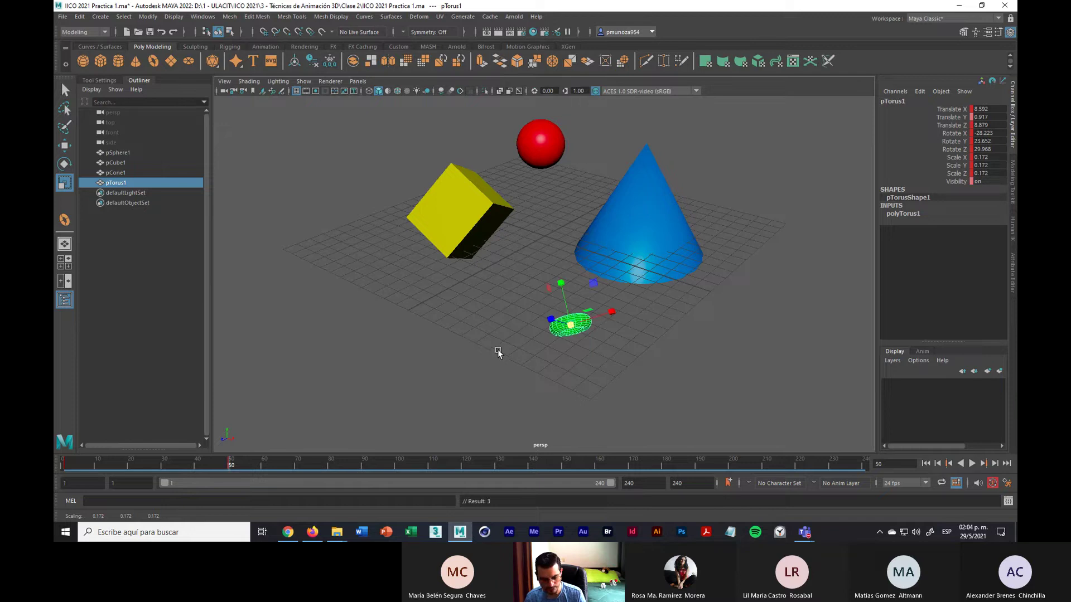
At frame 100, enlarge the torus to a scale of about 0.525, rotate it and move it between the cube and cone
{"action": "left_click", "coordinate": [397, 471]}
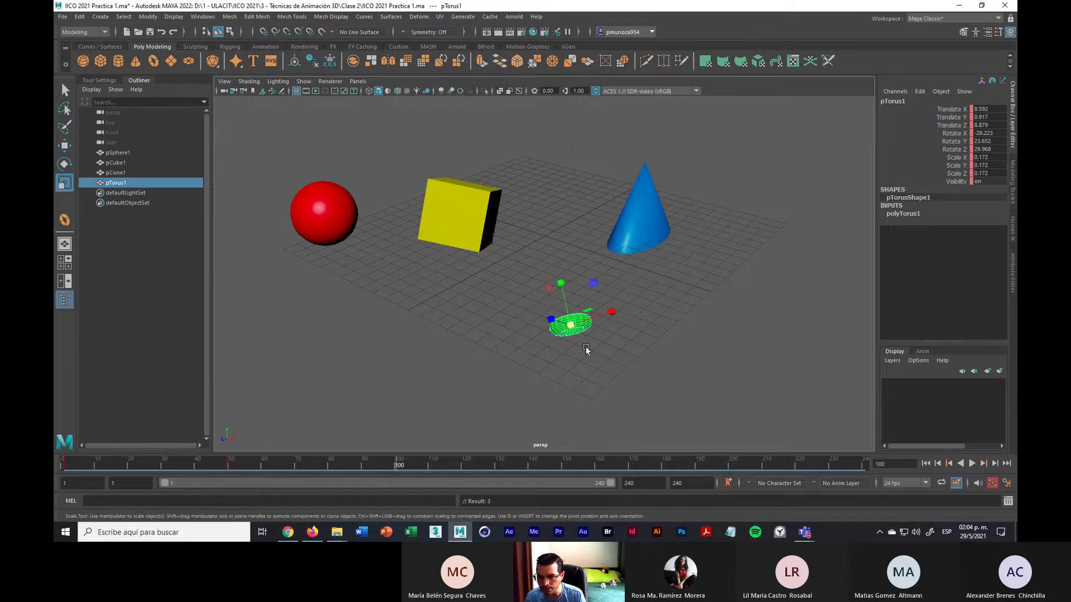
{"action": "left_click_drag", "start_coordinate": [570, 325], "coordinate": [561, 234]}
{"action": "key", "text": "e"}
{"action": "key", "text": "w"}
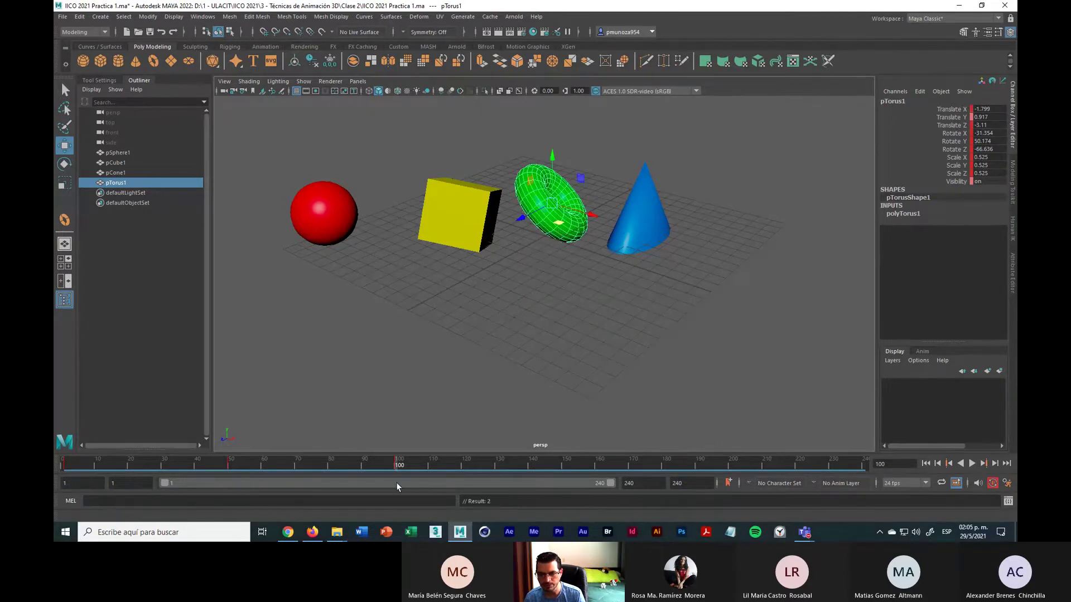
Play back the torus animation in the perspective view, first enlarged and again within the four-view layout
{"action": "key", "text": "alt+v"}
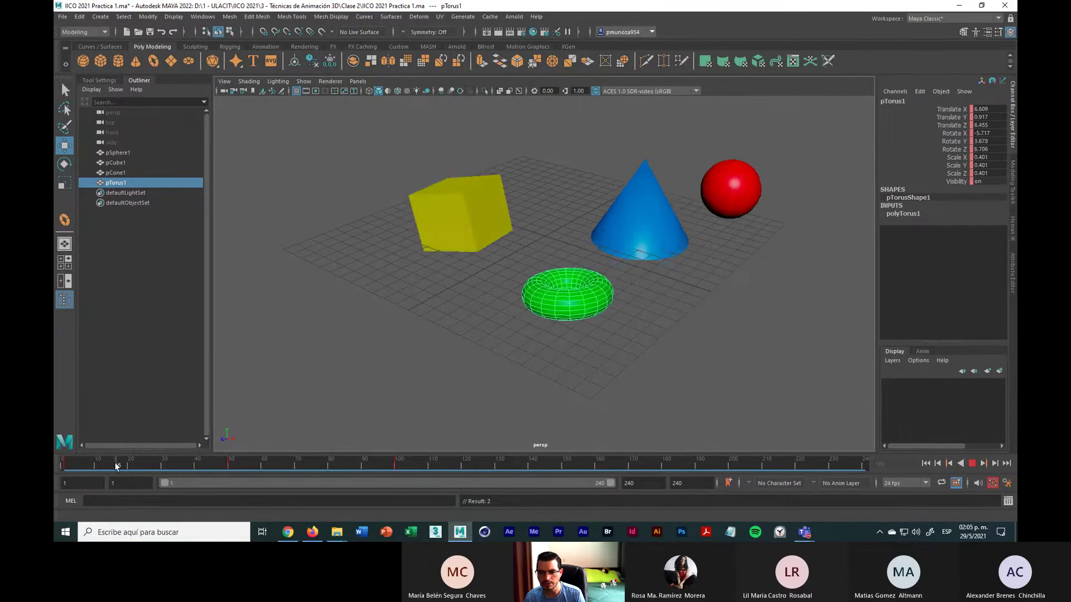
{"action": "left_click", "coordinate": [399, 470]}
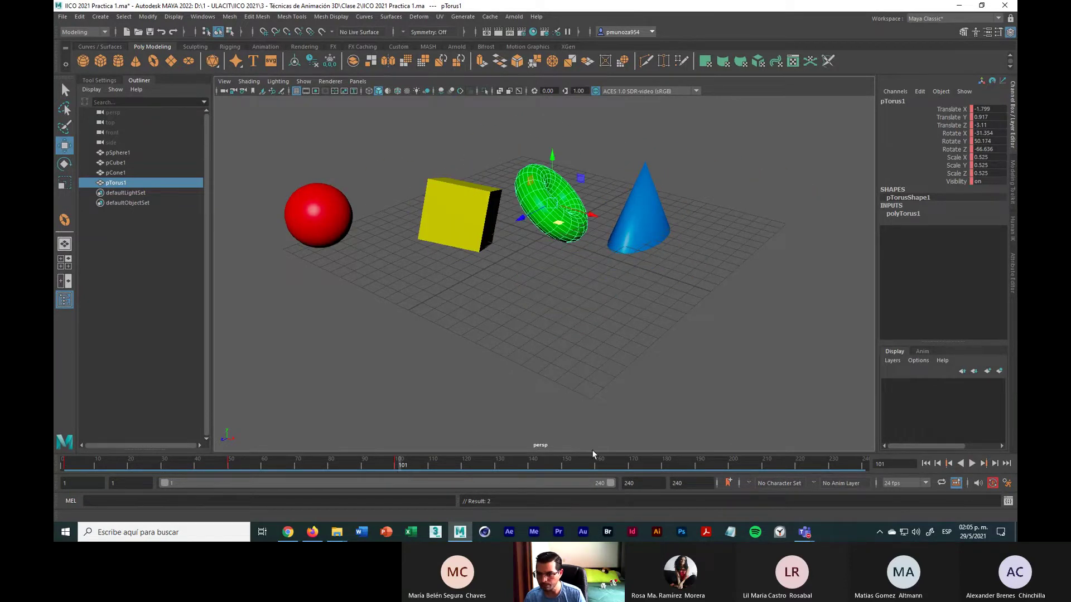
{"action": "left_click", "coordinate": [738, 411]}
{"action": "key", "text": "space"}
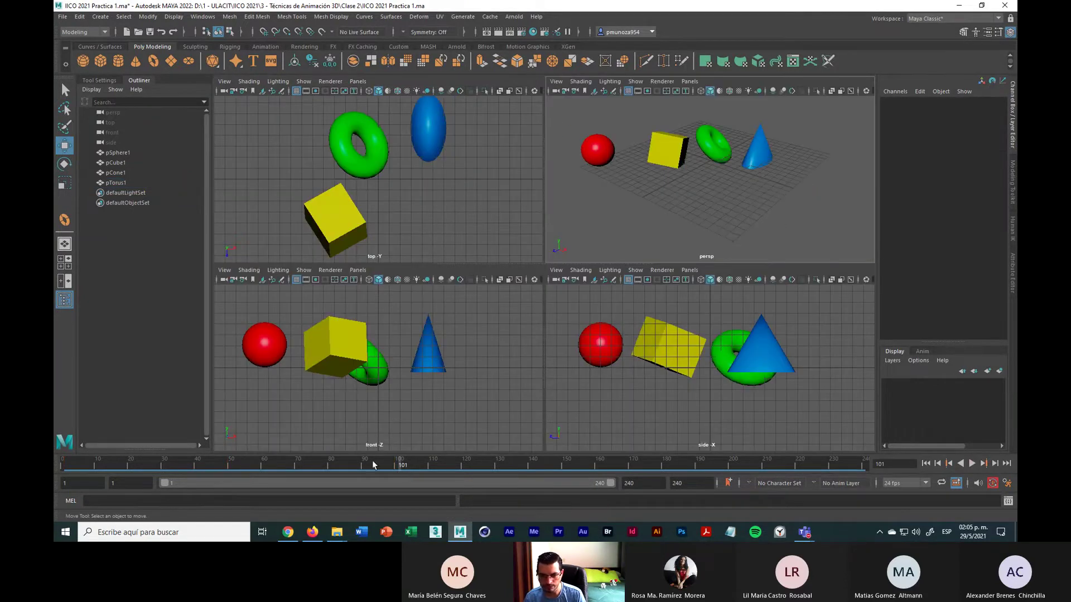
{"action": "key", "text": "alt+v"}
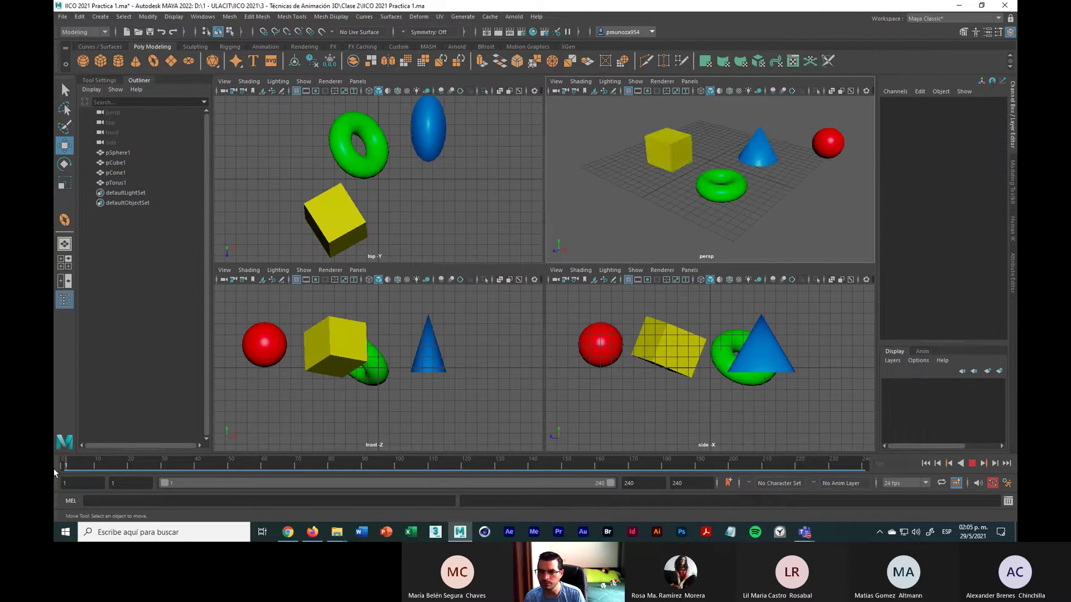
{"action": "key", "text": "alt+v"}
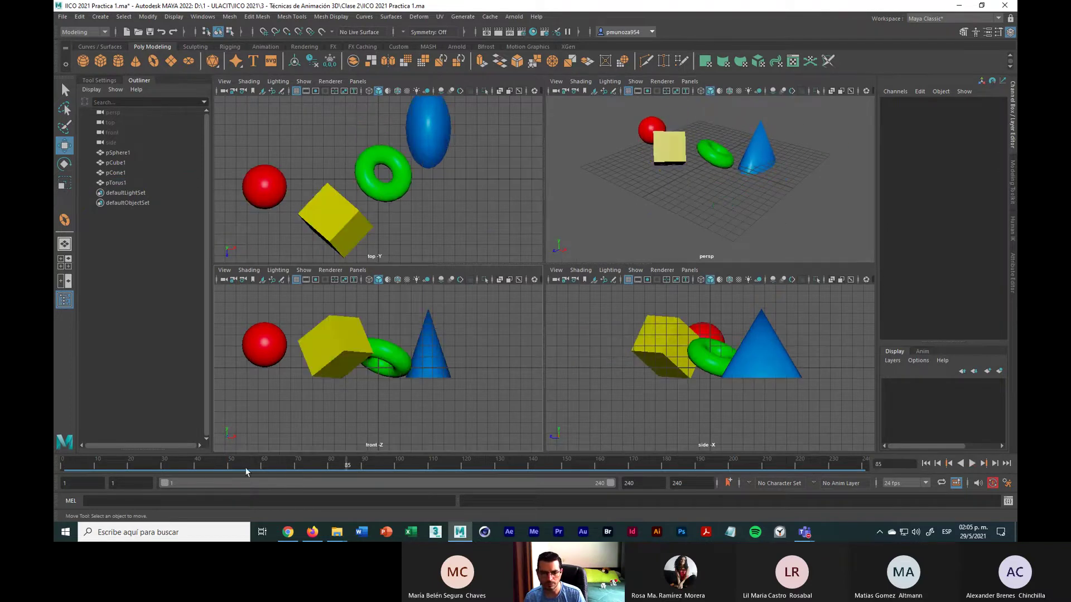
At frame 100, raise the torus above the grid in the front view to about 2.661 in Y
{"action": "key", "text": "alt+v"}
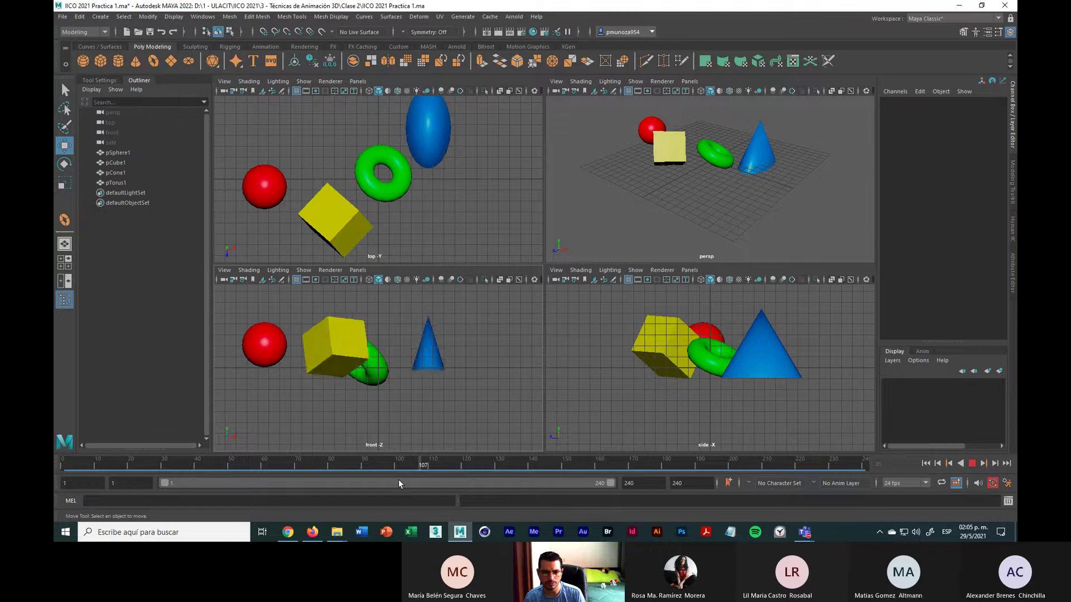
{"action": "key", "text": "Escape"}
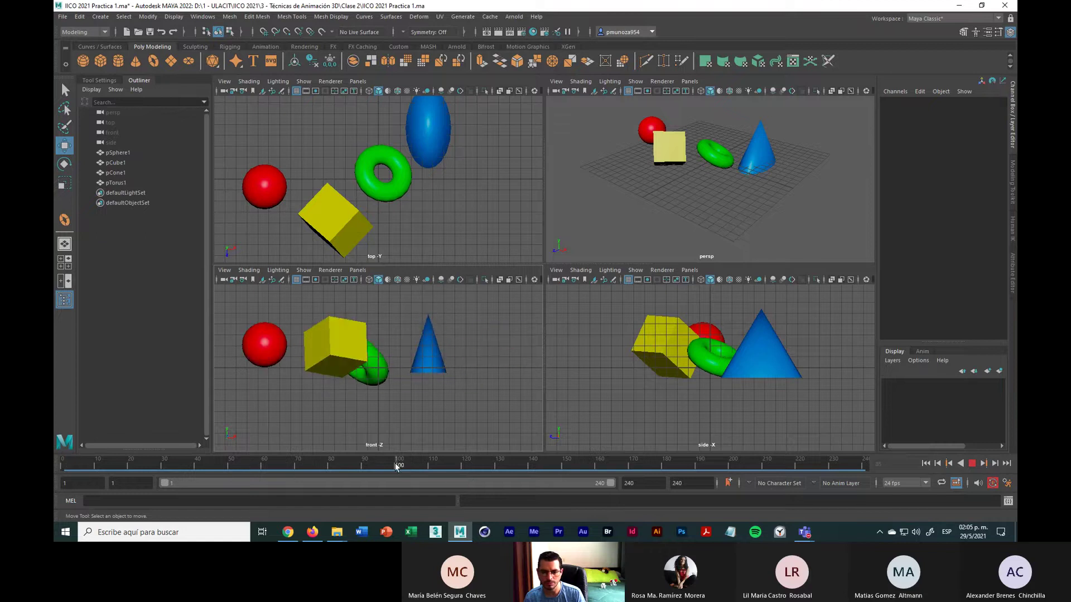
{"action": "left_click", "coordinate": [377, 363]}
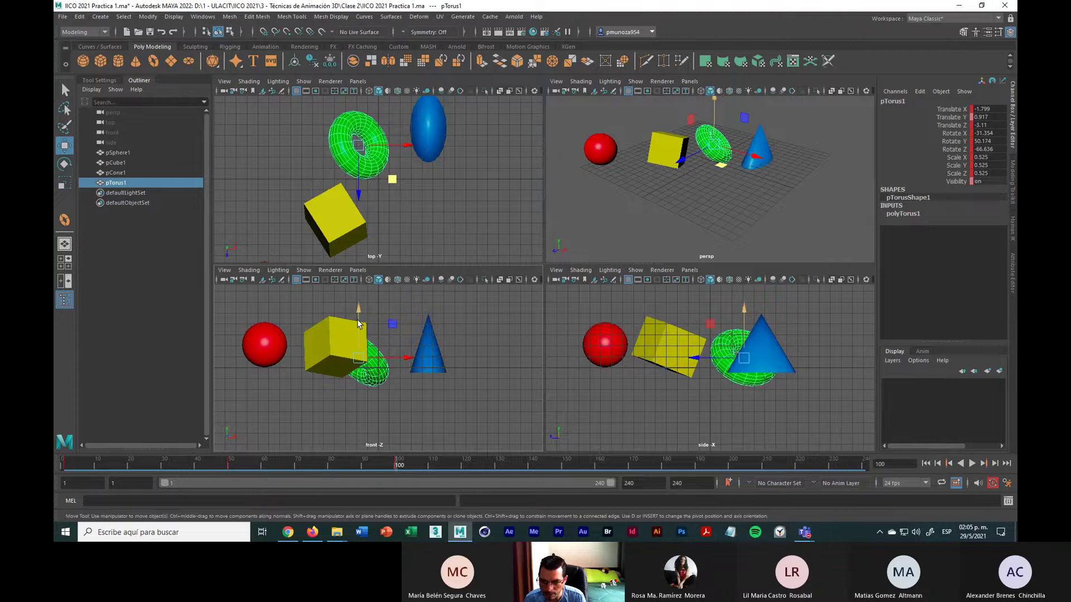
{"action": "left_click_drag", "start_coordinate": [358, 324], "coordinate": [360, 305]}
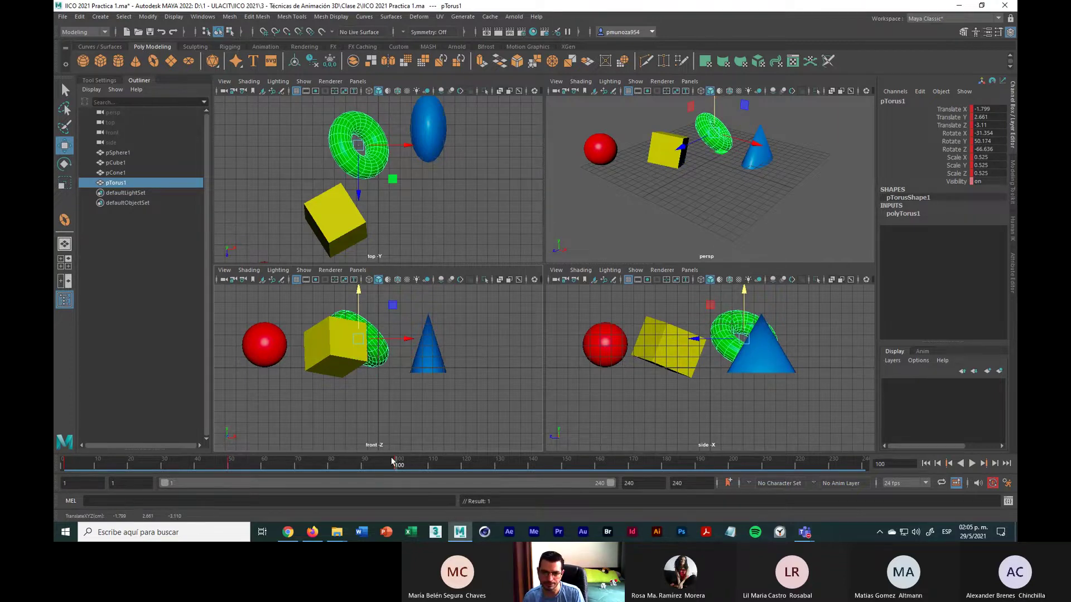
At frame 150, move the torus to about X 5.286, Z 3.376, rotate it and shrink it to a scale of about 0.228
{"action": "key", "text": "alt+v"}
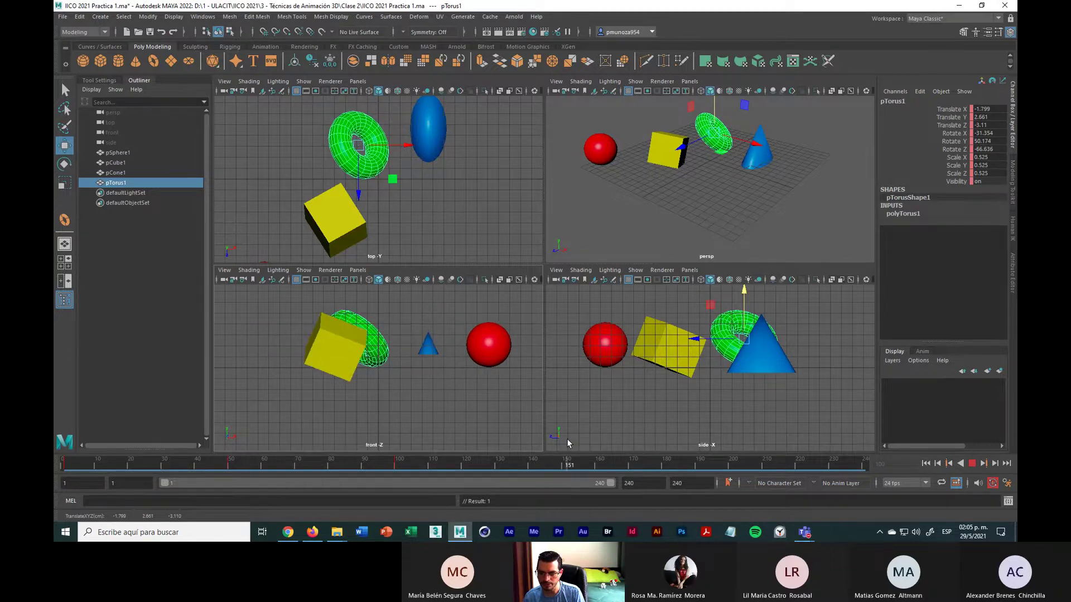
{"action": "key", "text": "alt+v"}
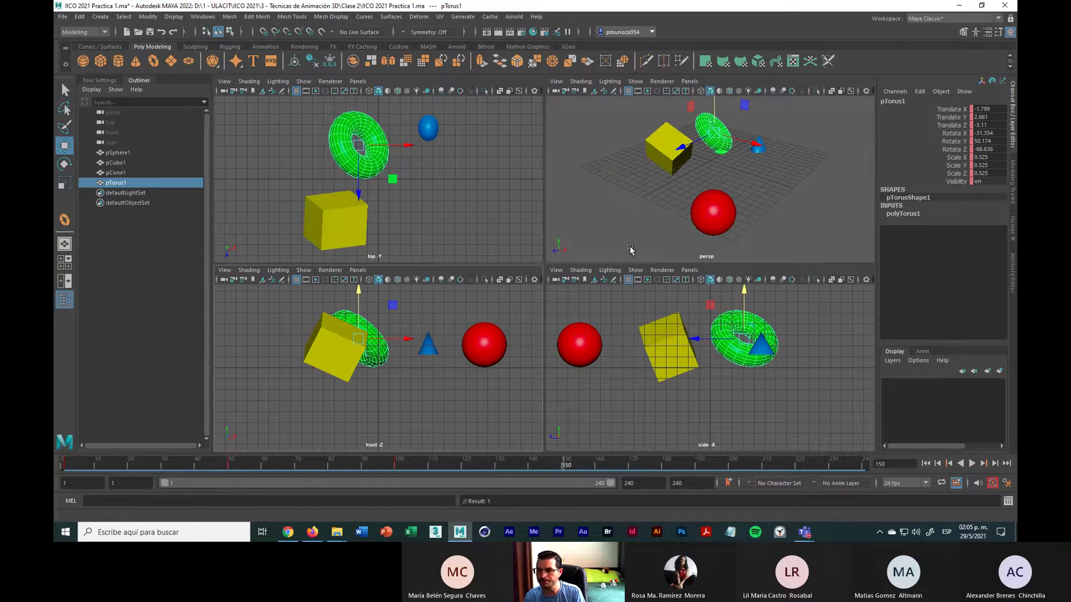
{"action": "left_click", "coordinate": [600, 227]}
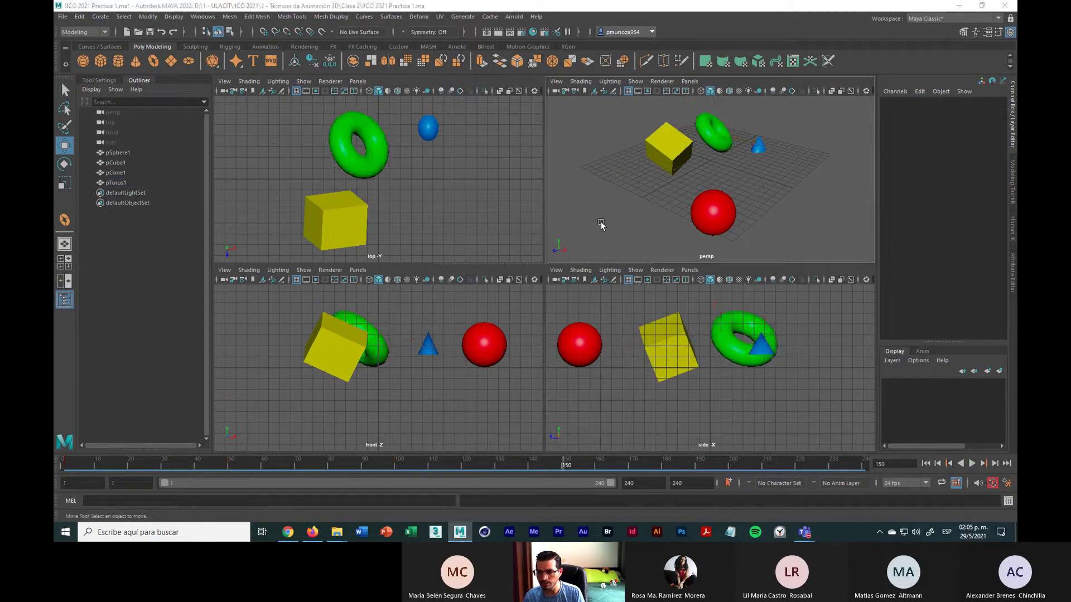
{"action": "key", "text": "space"}
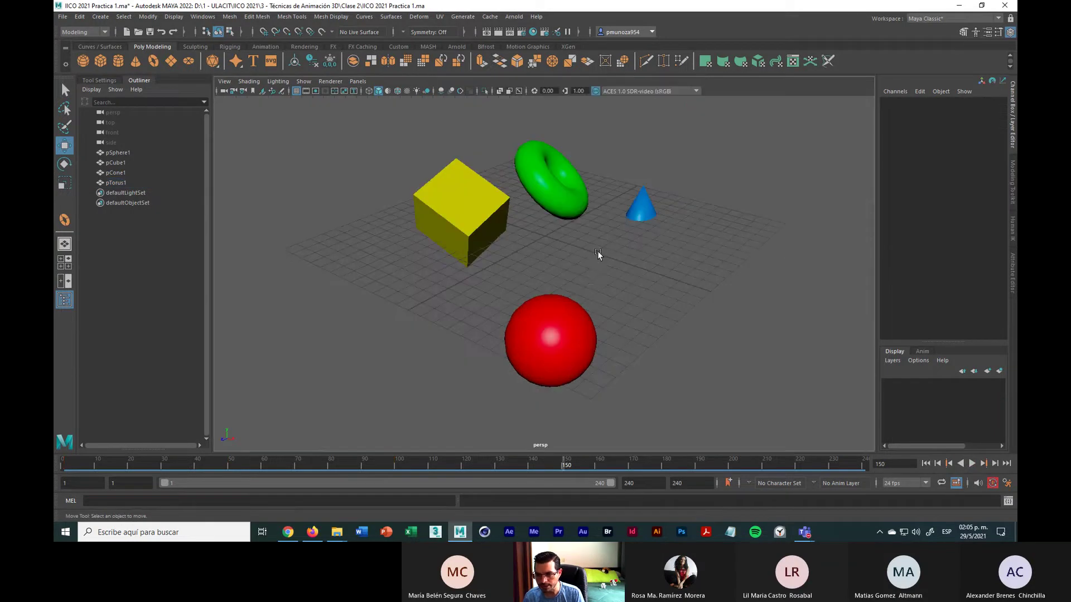
{"action": "left_click", "coordinate": [576, 205]}
{"action": "key", "text": "e"}
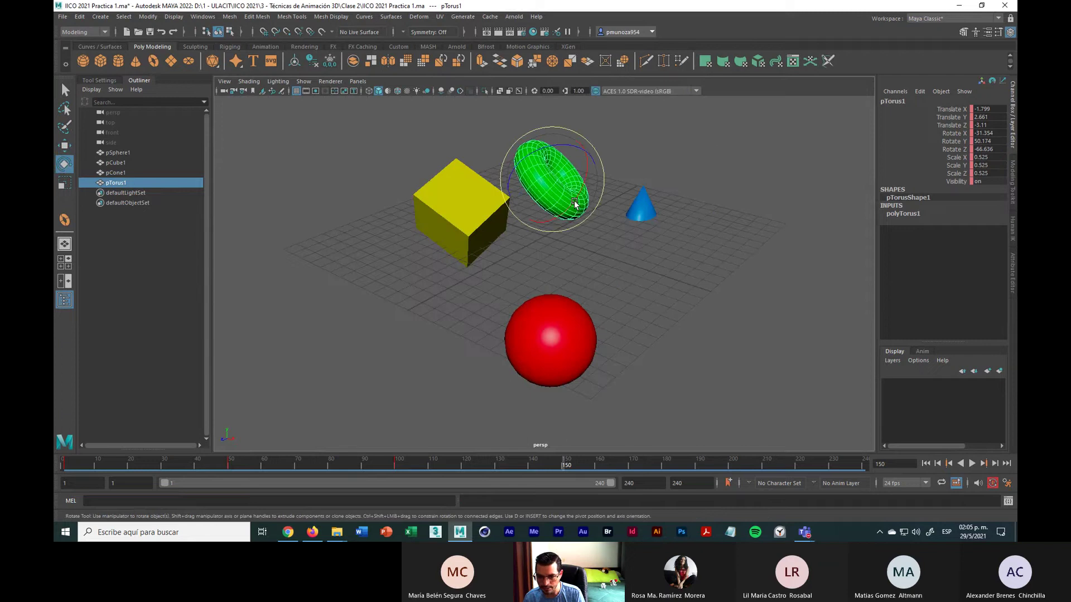
{"action": "left_click_drag", "start_coordinate": [575, 204], "coordinate": [522, 251]}
{"action": "key", "text": "w"}
{"action": "key", "text": "r"}
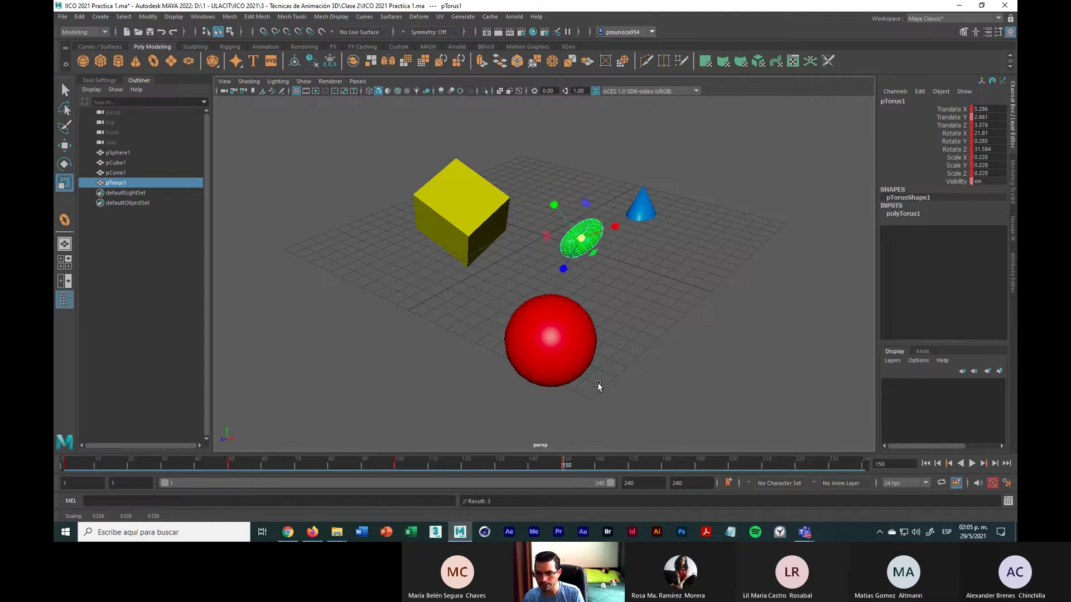
At frame 200, enlarge the torus uniformly to a scale of about 0.564, rotate it and move it to about X 7.957, Z 9.8
{"action": "left_click", "coordinate": [733, 465]}
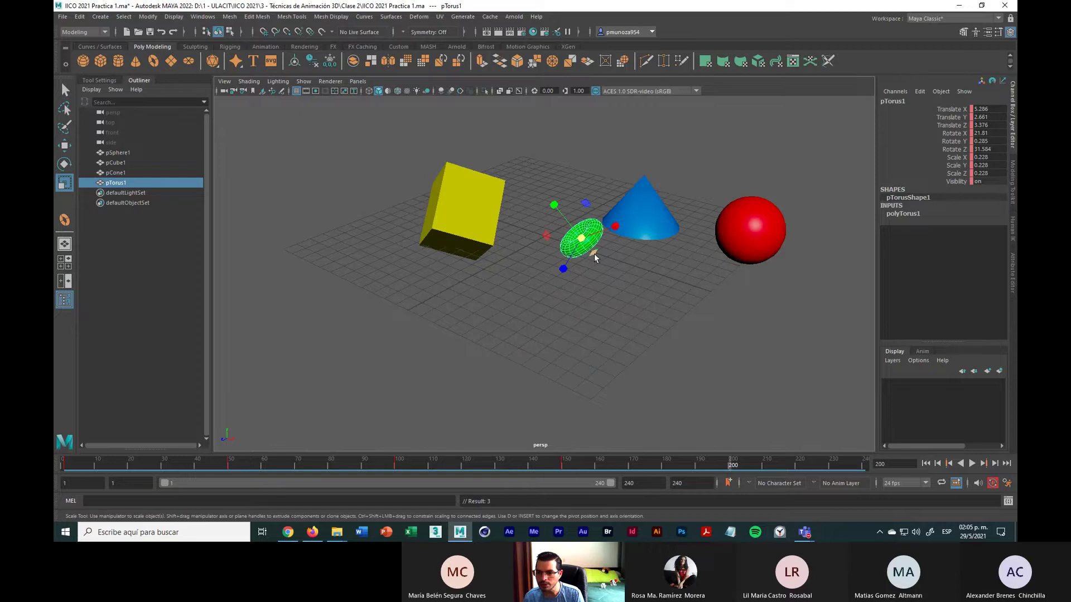
{"action": "left_click_drag", "start_coordinate": [594, 253], "coordinate": [581, 299]}
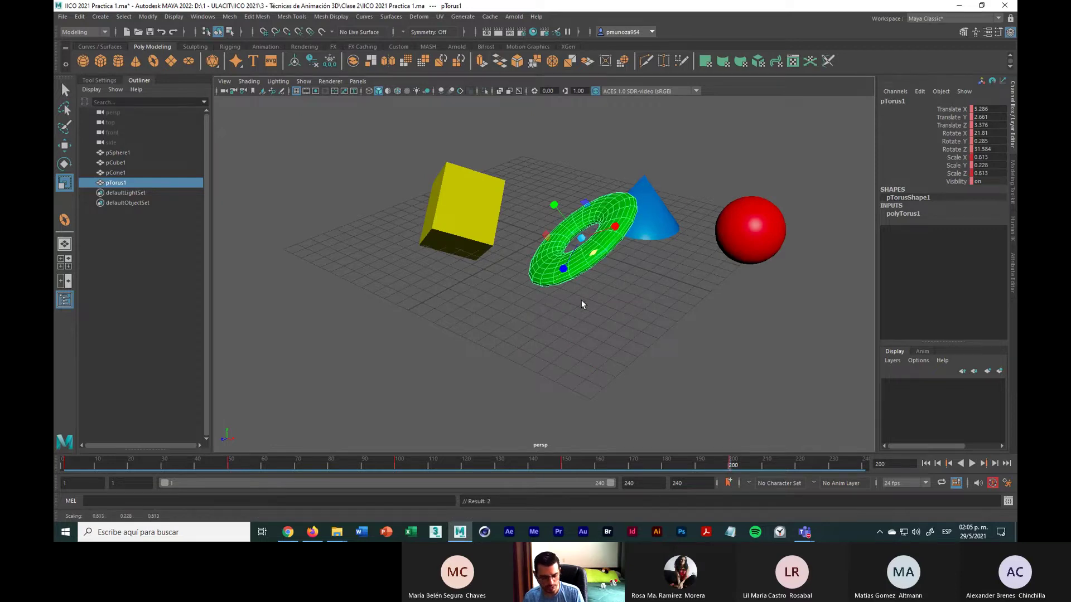
{"action": "key", "text": "ctrl+z"}
{"action": "left_click_drag", "start_coordinate": [582, 241], "coordinate": [652, 249]}
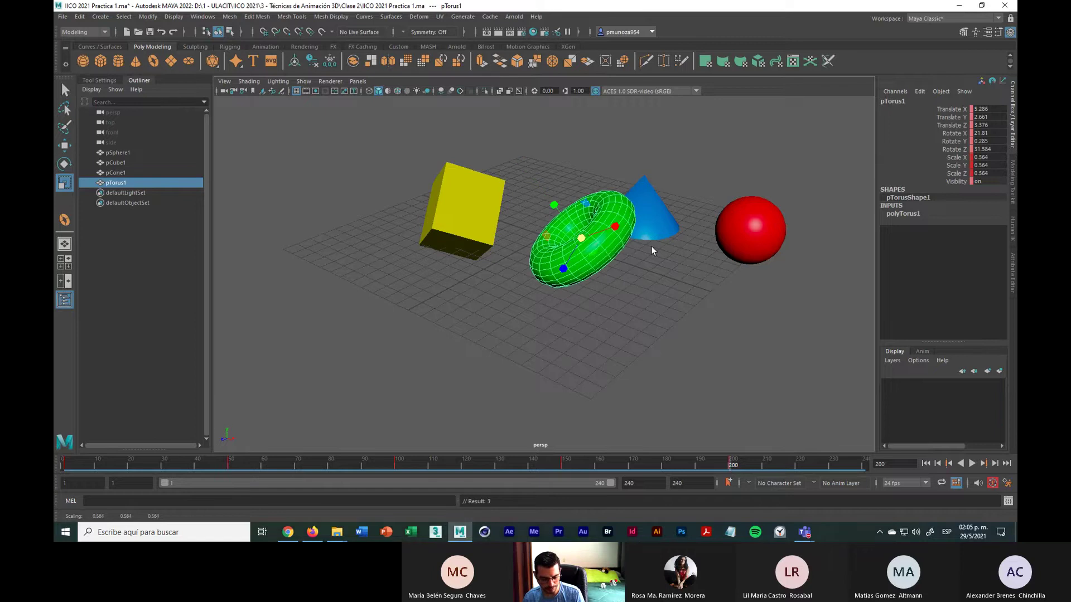
{"action": "key", "text": "e"}
{"action": "left_click_drag", "start_coordinate": [589, 222], "coordinate": [590, 282]}
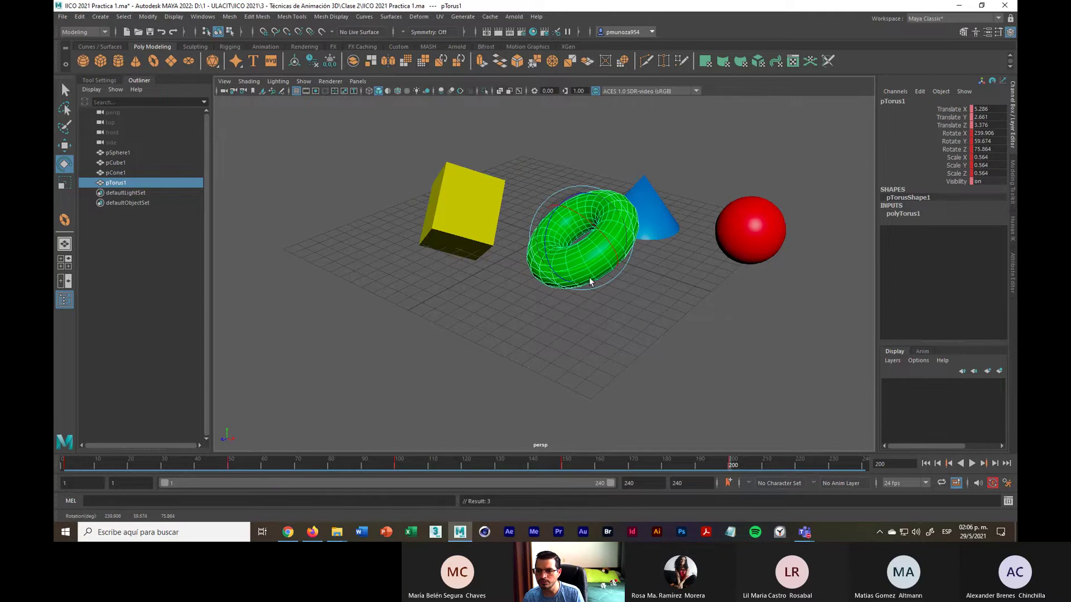
{"action": "left_click_drag", "start_coordinate": [572, 240], "coordinate": [557, 325]}
{"action": "key", "text": "w"}
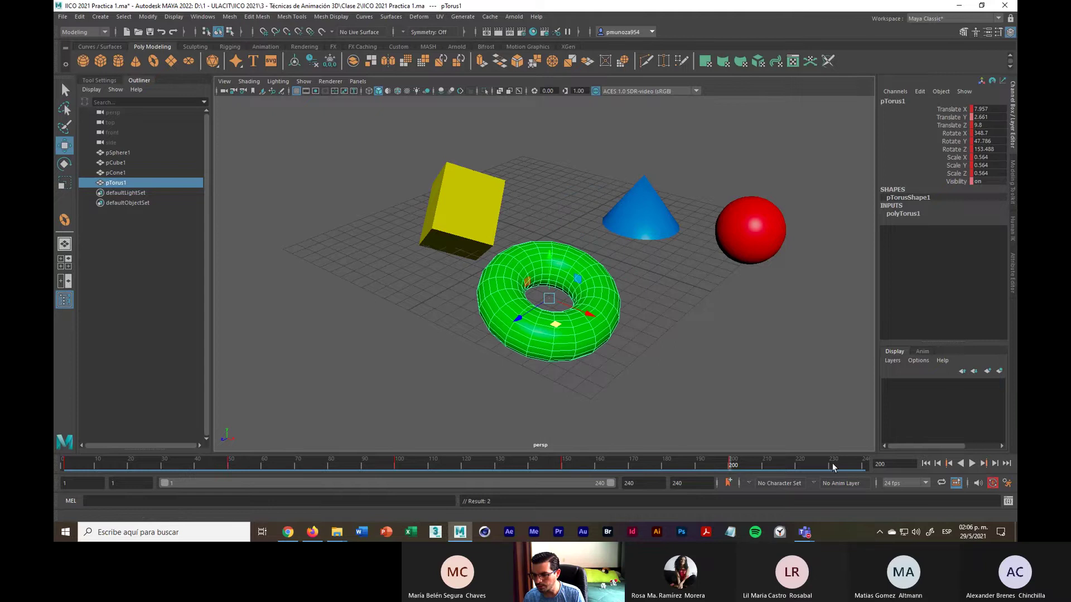
At frame 230, move the torus back to about X 6.424, Z 6.401, rotate it upright and key the pose
{"action": "left_click", "coordinate": [833, 467]}
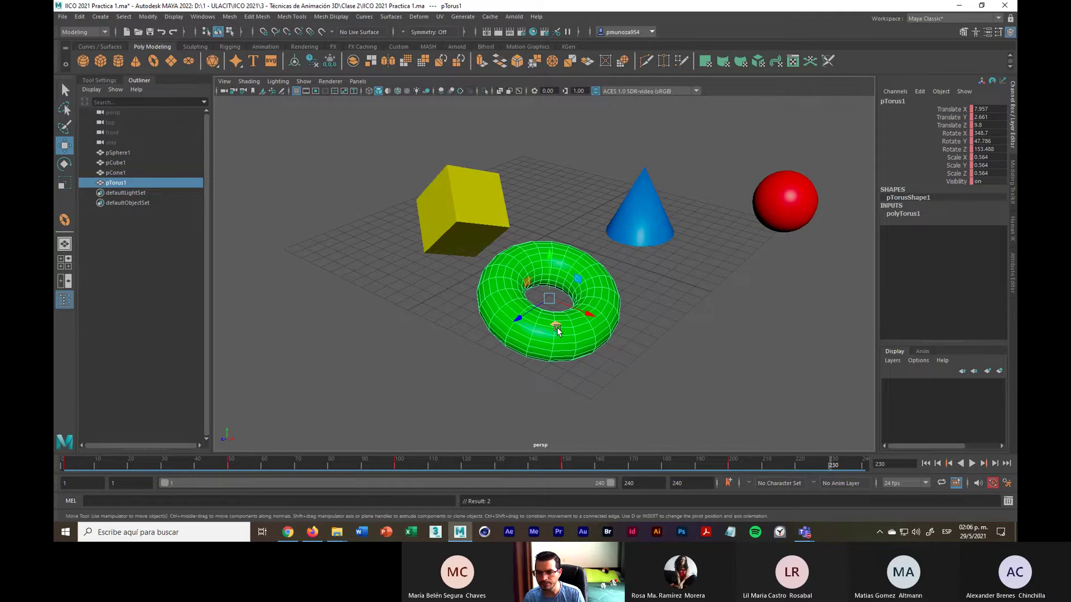
{"action": "left_click_drag", "start_coordinate": [557, 330], "coordinate": [574, 293]}
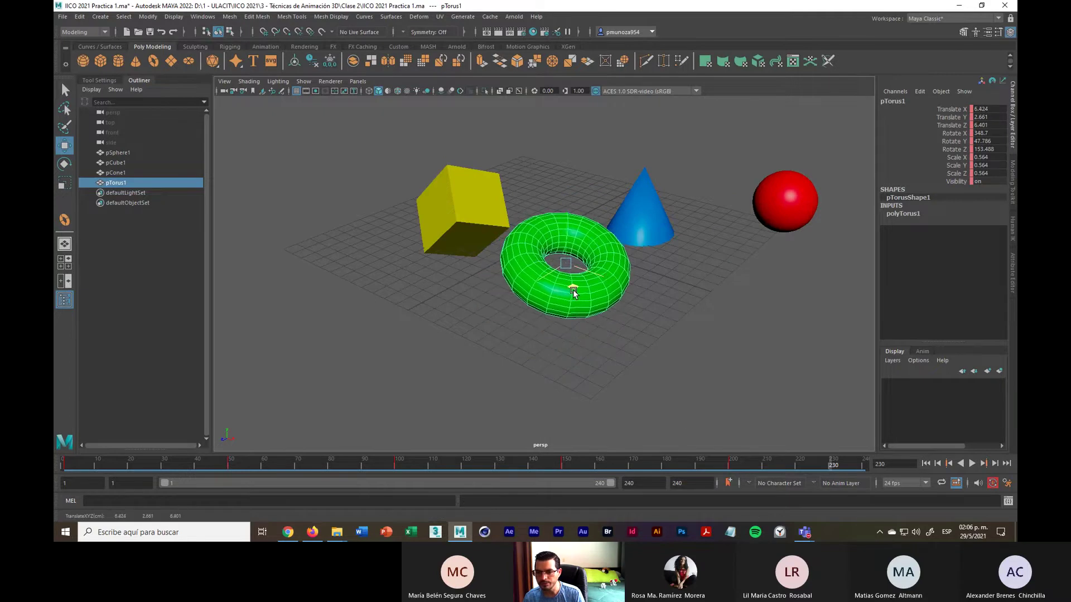
{"action": "key", "text": "s"}
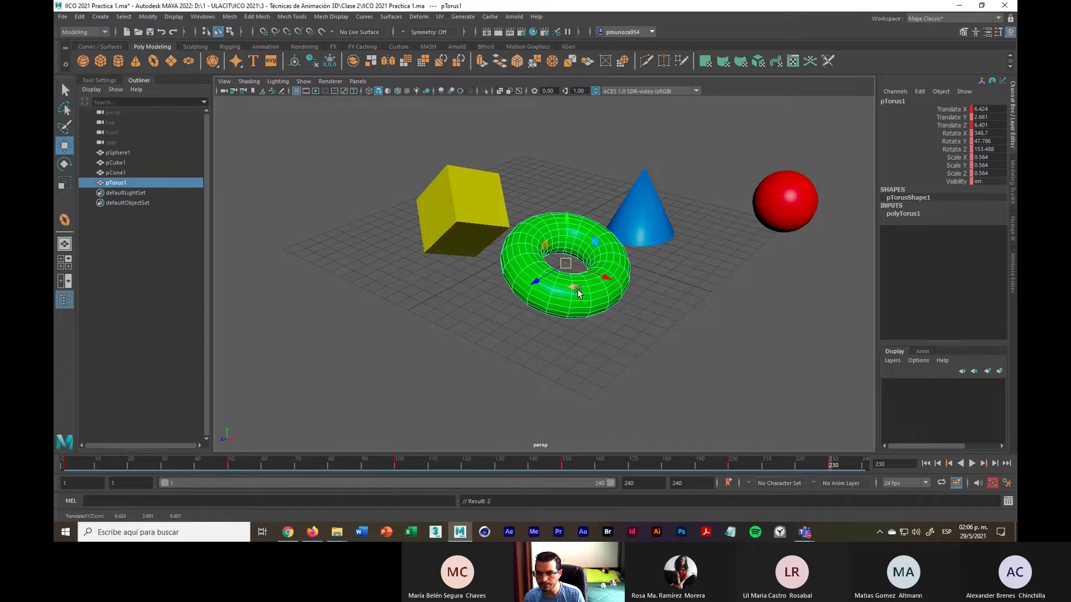
{"action": "key", "text": "e"}
{"action": "left_click_drag", "start_coordinate": [580, 288], "coordinate": [600, 304]}
{"action": "key", "text": "s"}
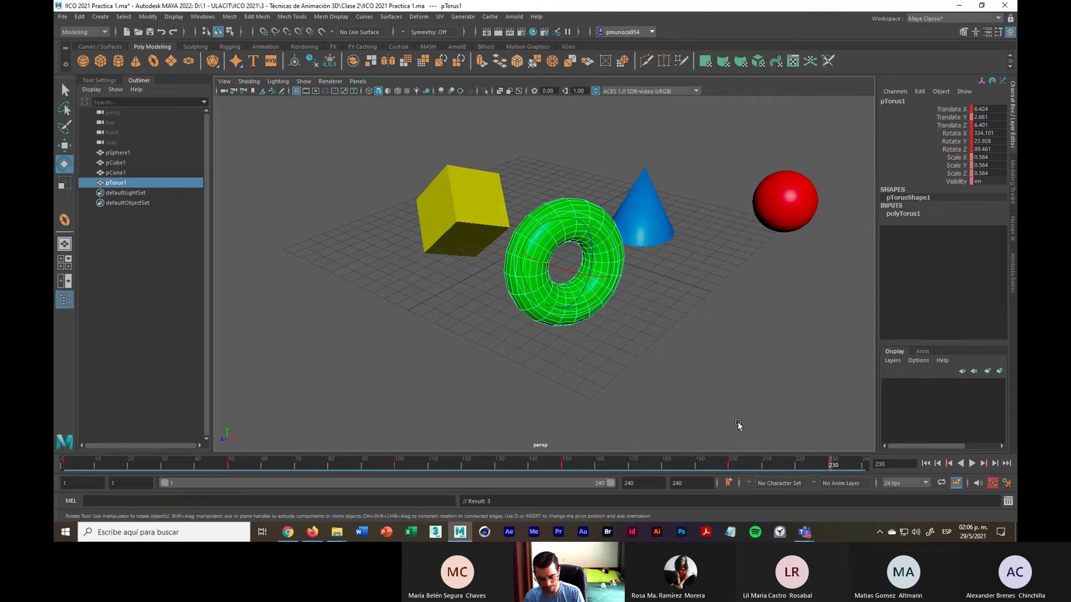
At frame 230, raise the torus in the front view to about 3.349 in Y and return to the enlarged perspective view
{"action": "left_click", "coordinate": [784, 382]}
{"action": "key", "text": "space"}
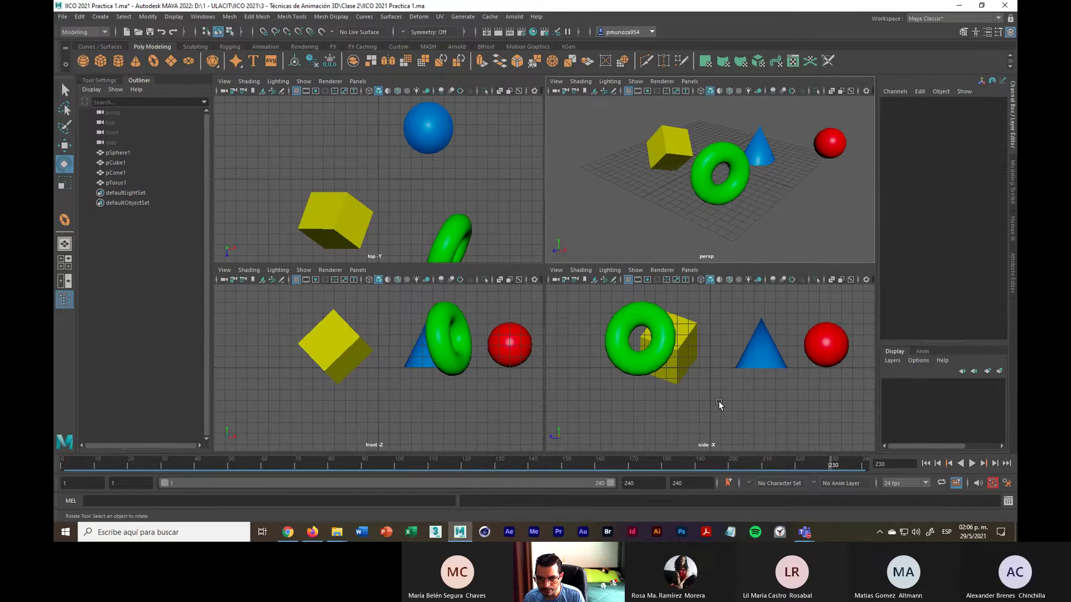
{"action": "left_click", "coordinate": [439, 350]}
{"action": "key", "text": "w"}
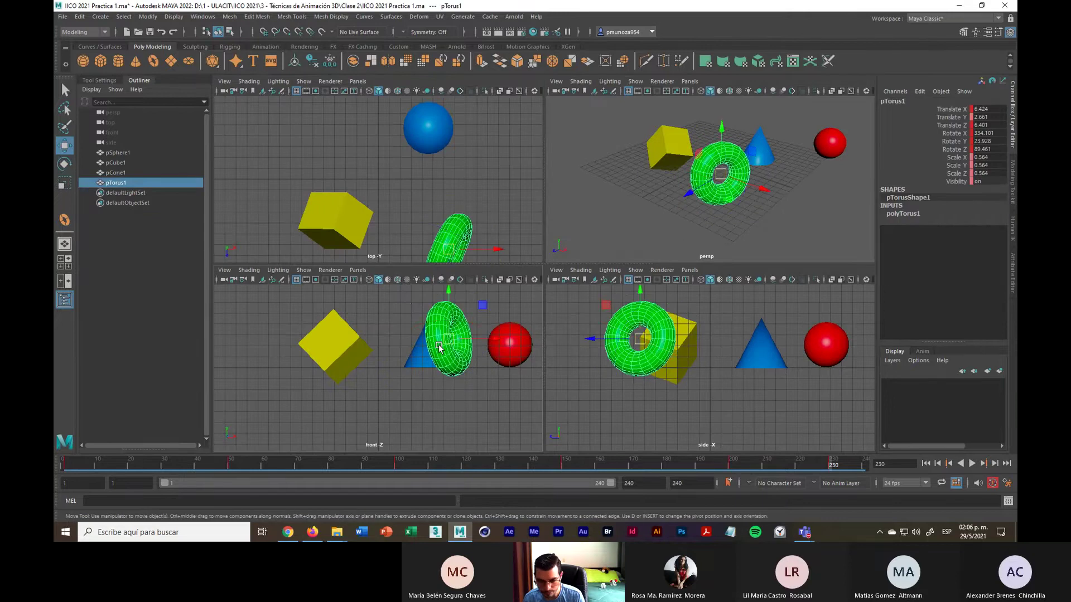
{"action": "left_click_drag", "start_coordinate": [450, 323], "coordinate": [451, 316]}
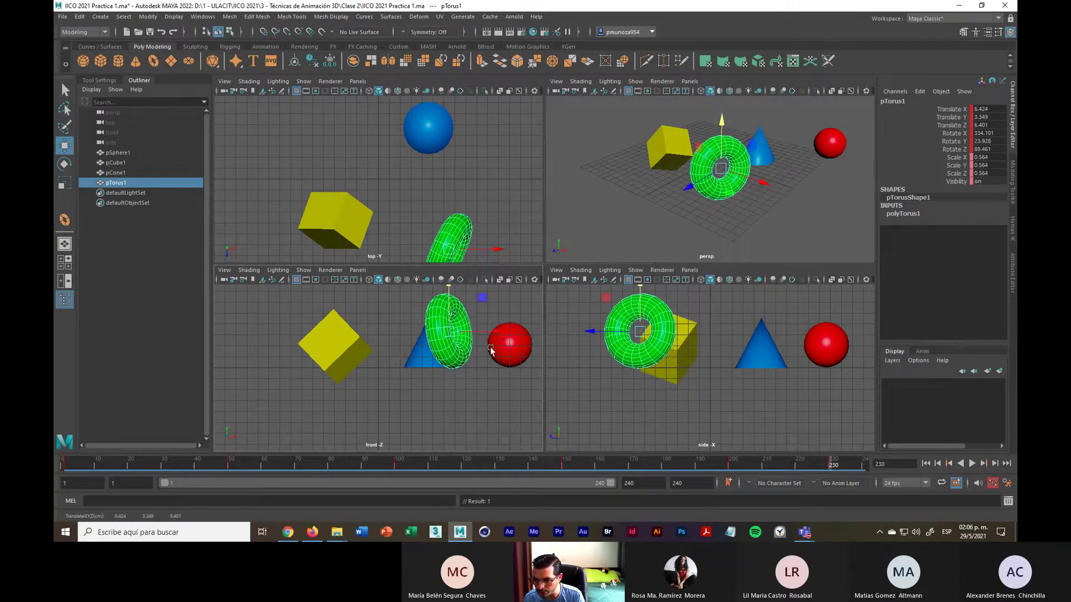
{"action": "left_click", "coordinate": [770, 215]}
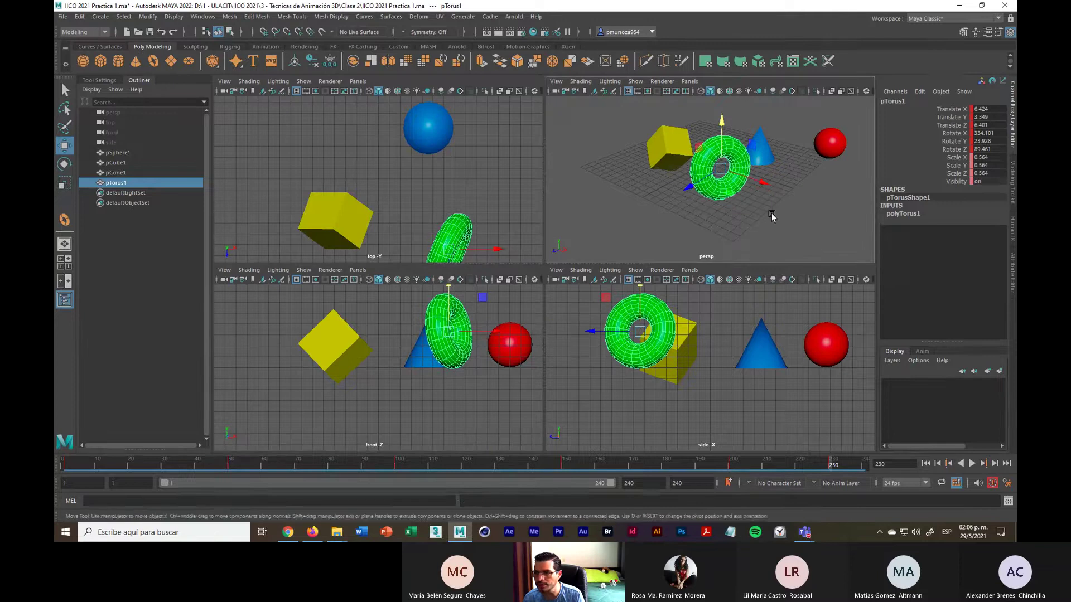
{"action": "left_click", "coordinate": [772, 216]}
{"action": "key", "text": "space"}
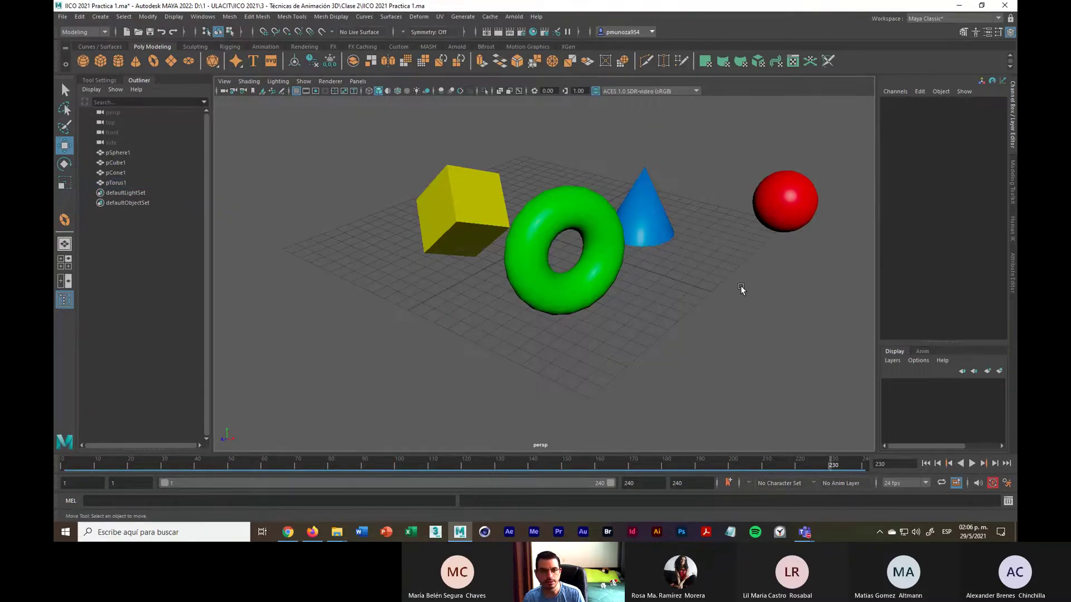
Save the practice scene and play back the animation of all four shapes in the perspective view
{"action": "left_click", "coordinate": [63, 16]}
{"action": "left_click", "coordinate": [107, 56]}
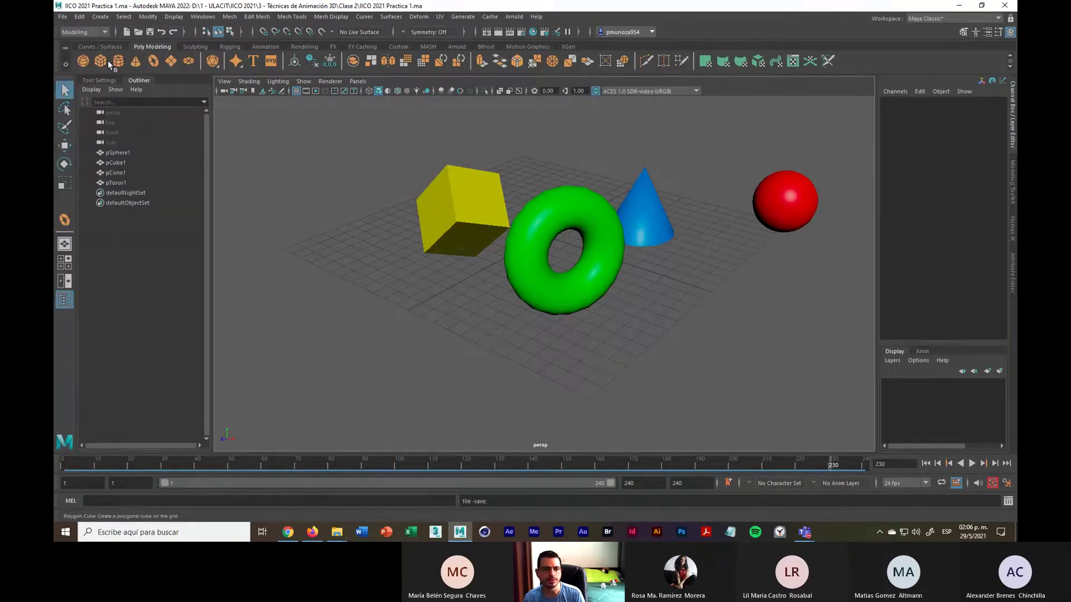
{"action": "left_click", "coordinate": [972, 463]}
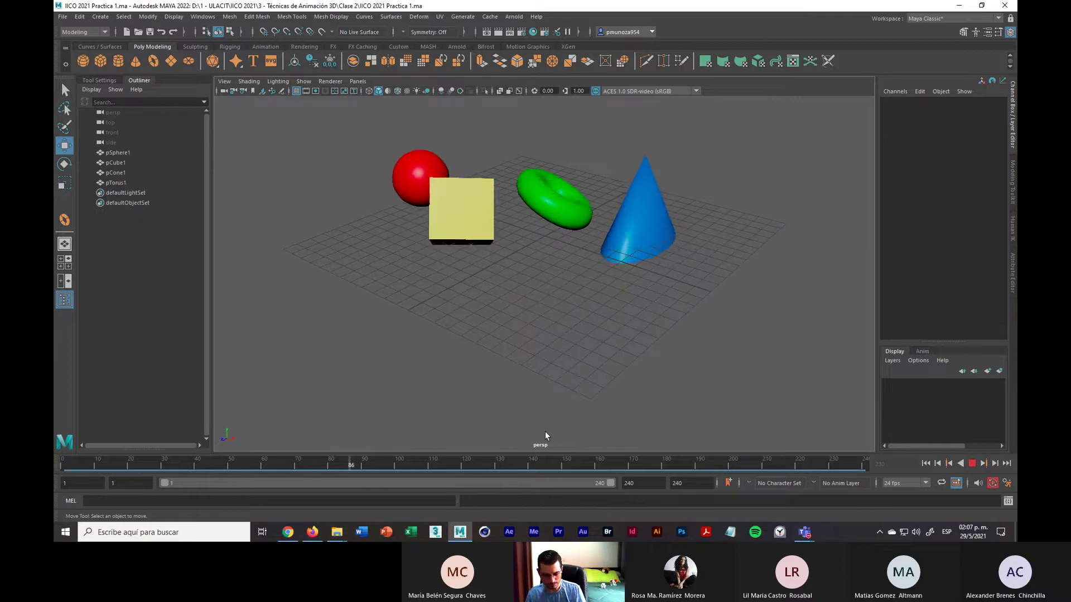
{"action": "left_click", "coordinate": [972, 463]}
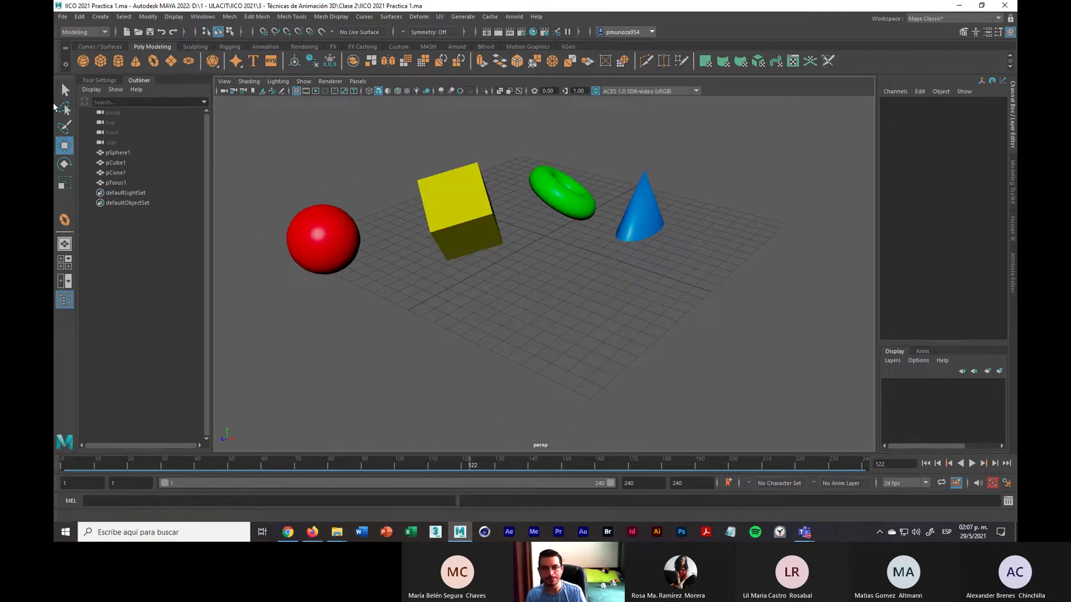
{"action": "left_click", "coordinate": [63, 16]}
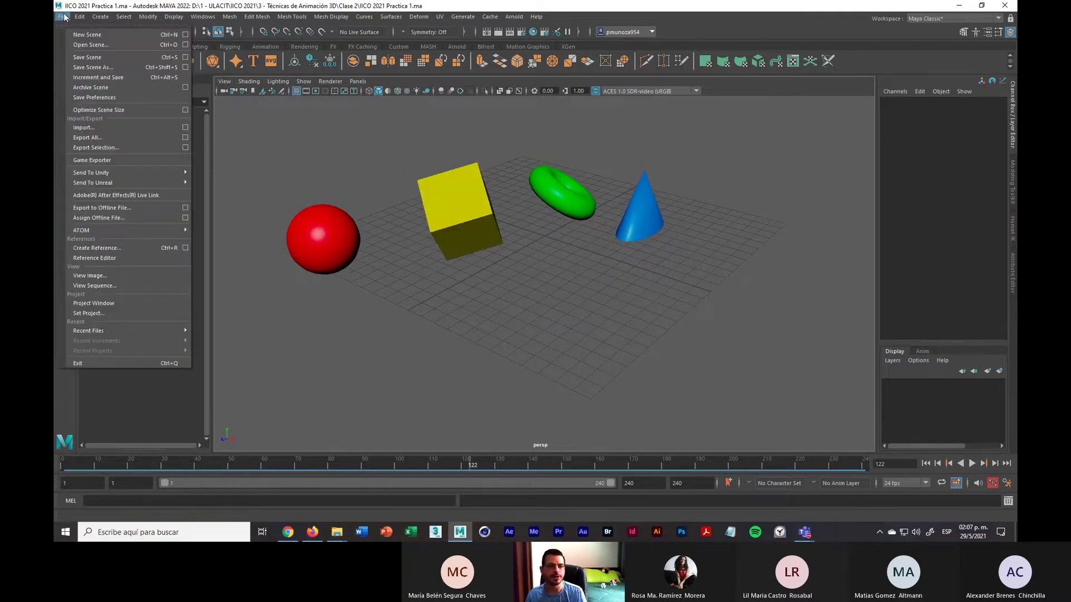
{"action": "left_click", "coordinate": [101, 57]}
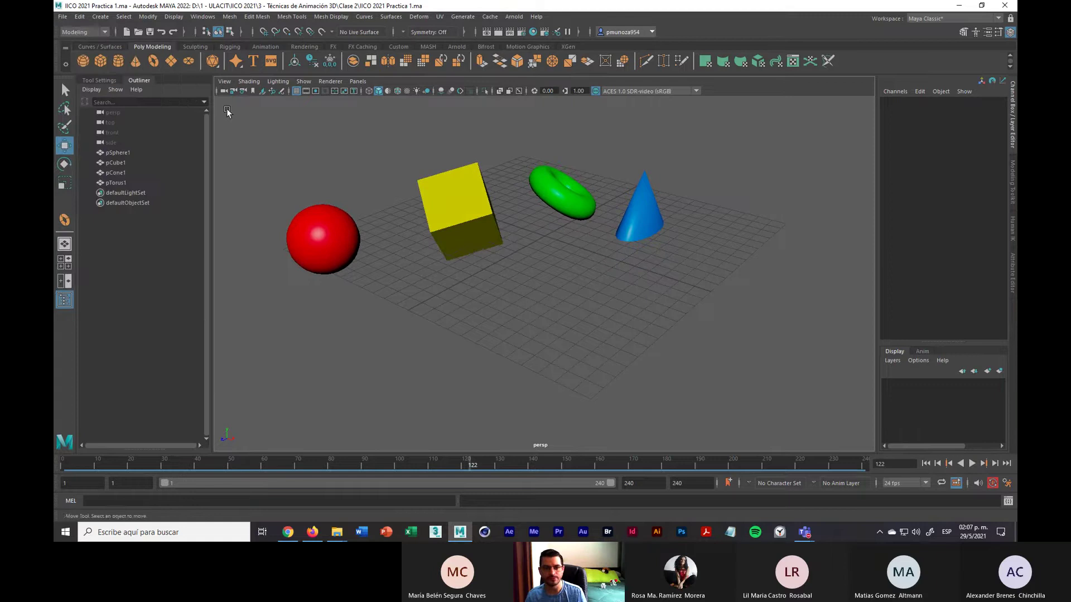
{"action": "left_click", "coordinate": [63, 17]}
{"action": "left_click", "coordinate": [95, 56]}
{"action": "left_click", "coordinate": [484, 294]}
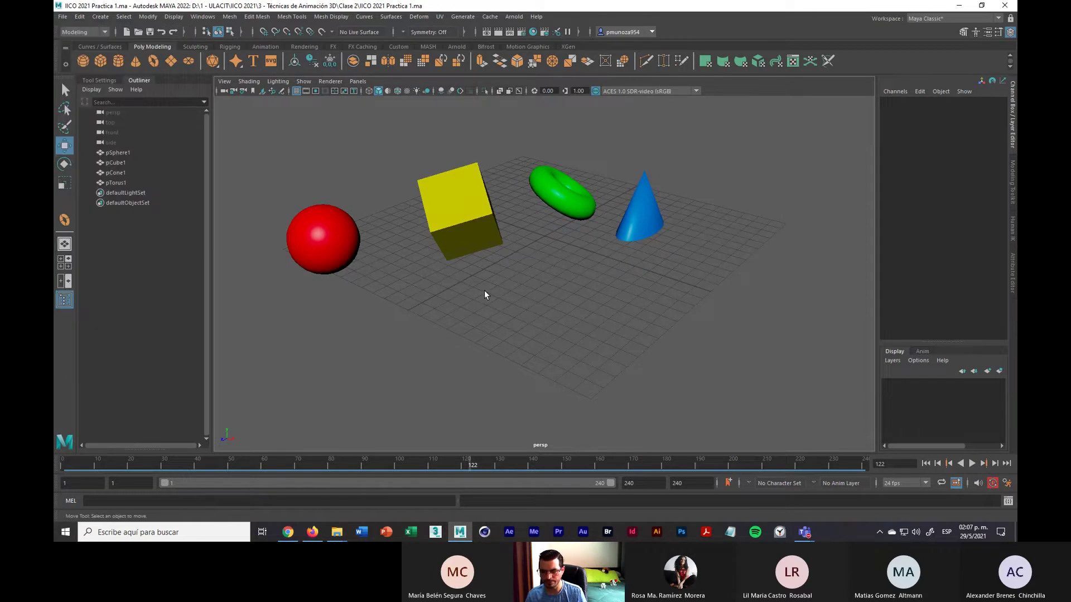
At frame 1, draw a polygon plane about 45 by 53 units that extends beyond the grid beneath the shapes
{"action": "left_click", "coordinate": [65, 463]}
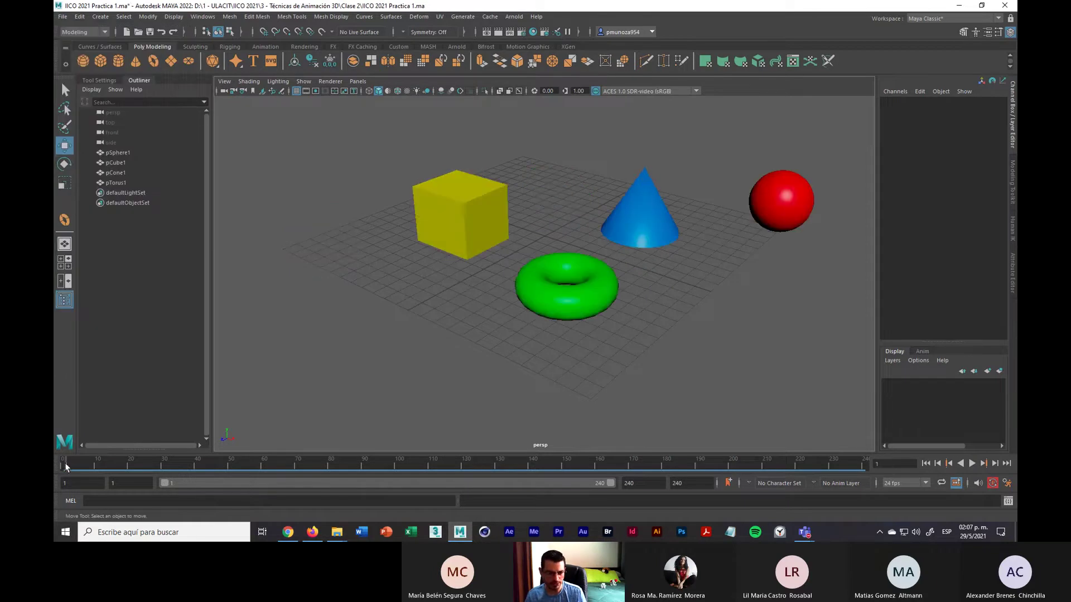
{"action": "double_click", "coordinate": [67, 466]}
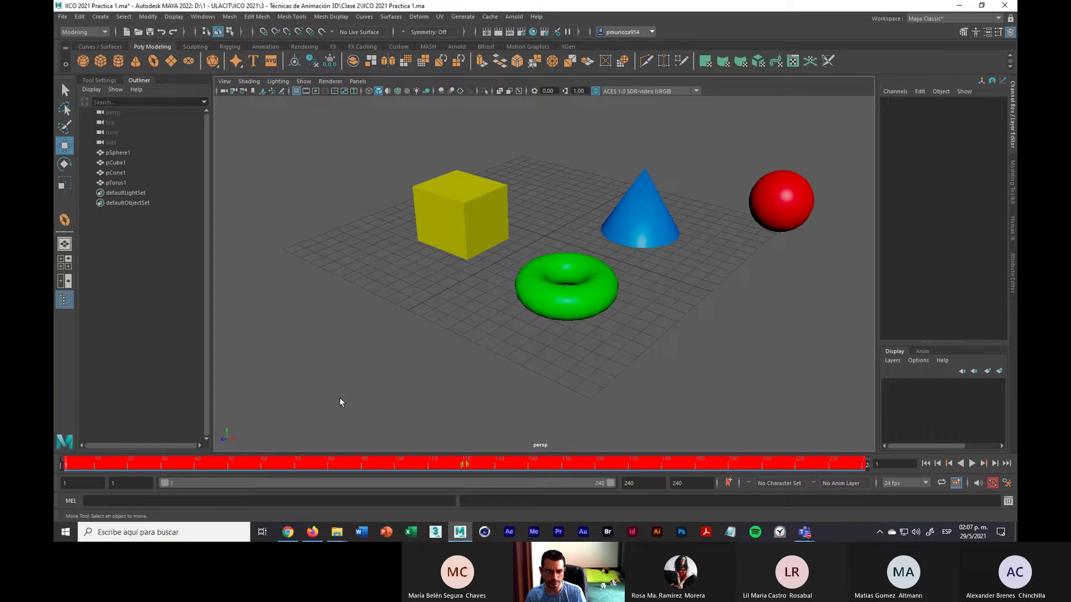
{"action": "left_click", "coordinate": [505, 460]}
{"action": "left_click", "coordinate": [64, 464]}
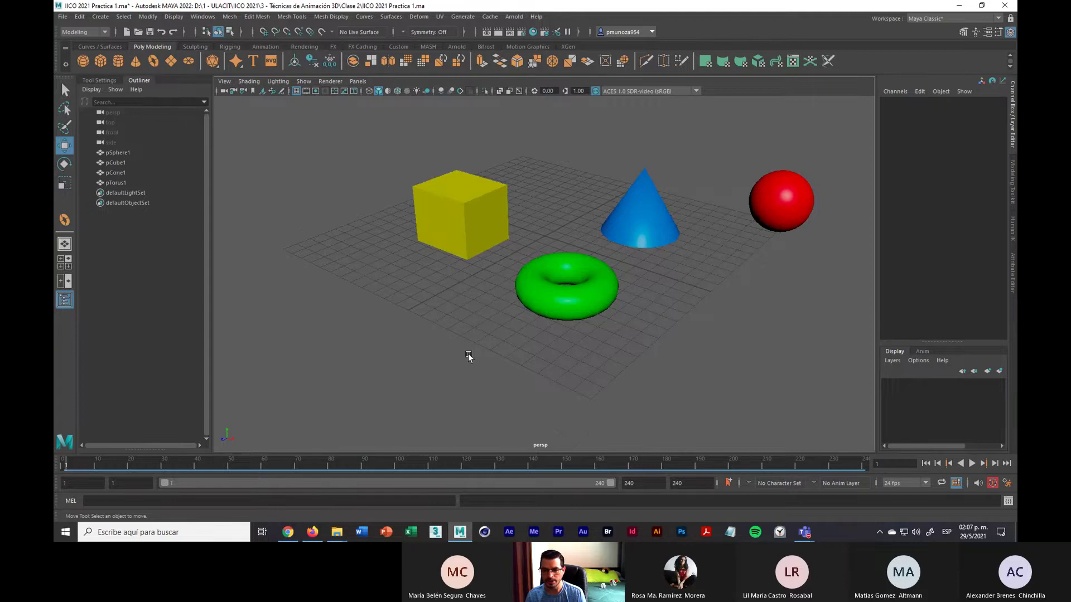
{"action": "left_click_drag", "start_coordinate": [526, 352], "coordinate": [589, 351], "text": "alt"}
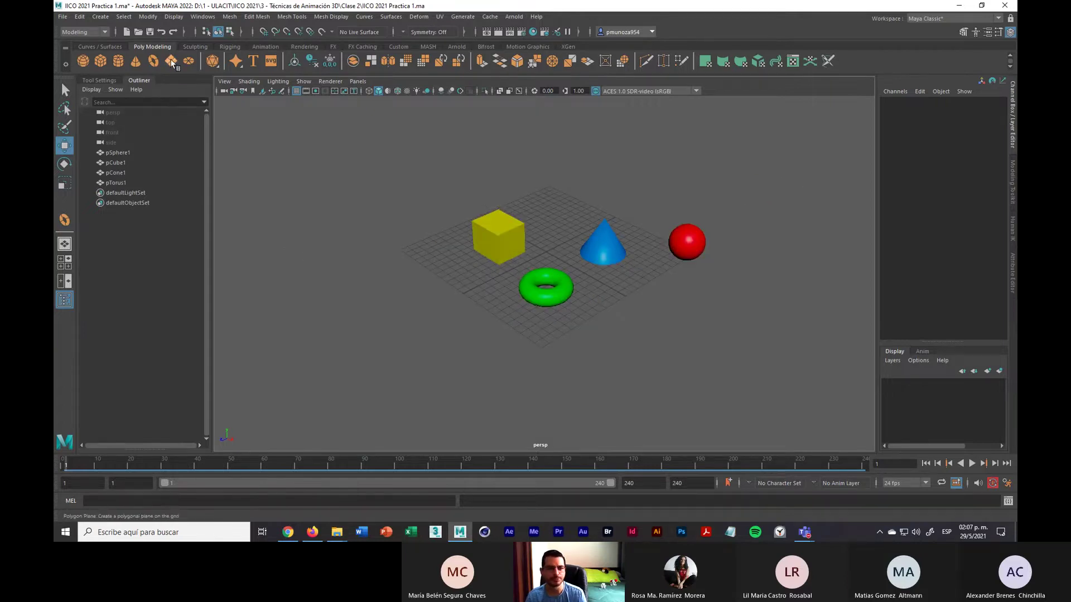
{"action": "key", "text": "y"}
{"action": "left_click_drag", "start_coordinate": [284, 247], "coordinate": [867, 235]}
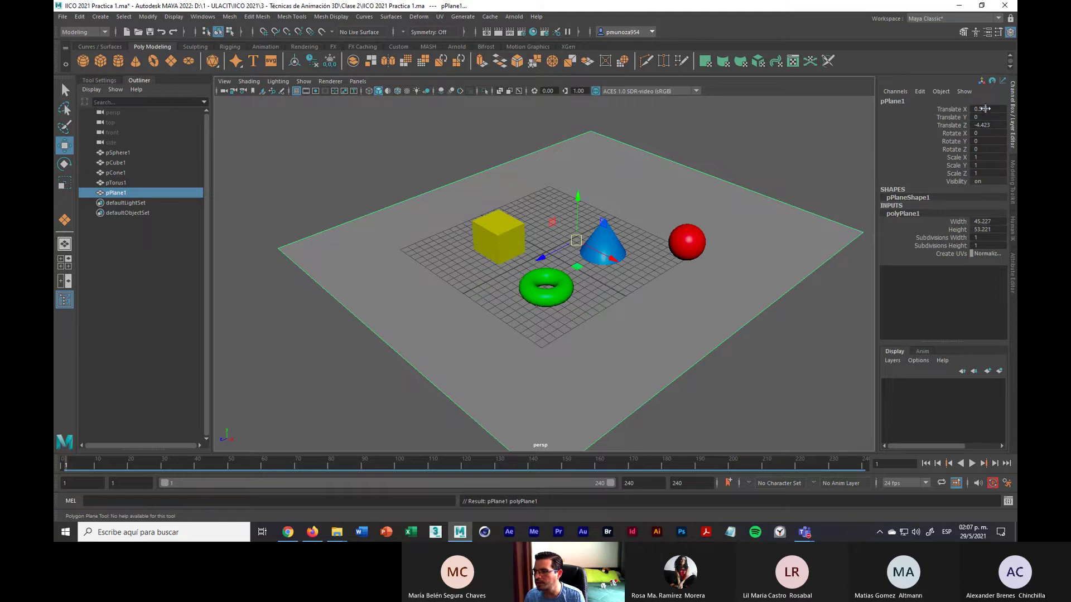
Centre the plane at the origin with all translations at 0 and set its width and height to 50
{"action": "left_click_drag", "start_coordinate": [985, 108], "coordinate": [987, 125]}
{"action": "type", "text": "0"}
{"action": "key", "text": "Return"}
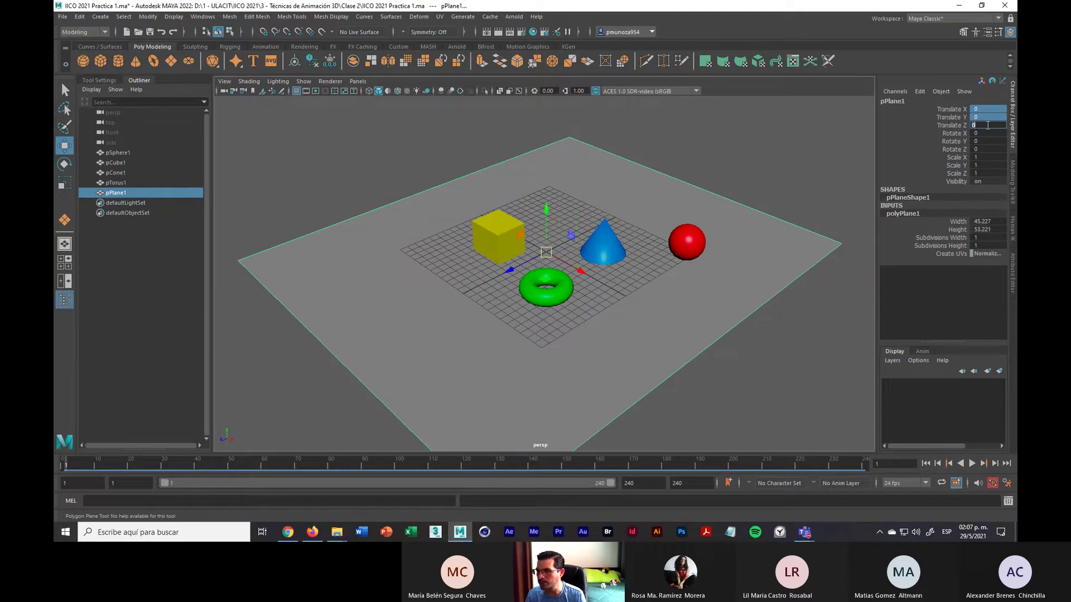
{"action": "double_click", "coordinate": [999, 222]}
{"action": "type", "text": "50"}
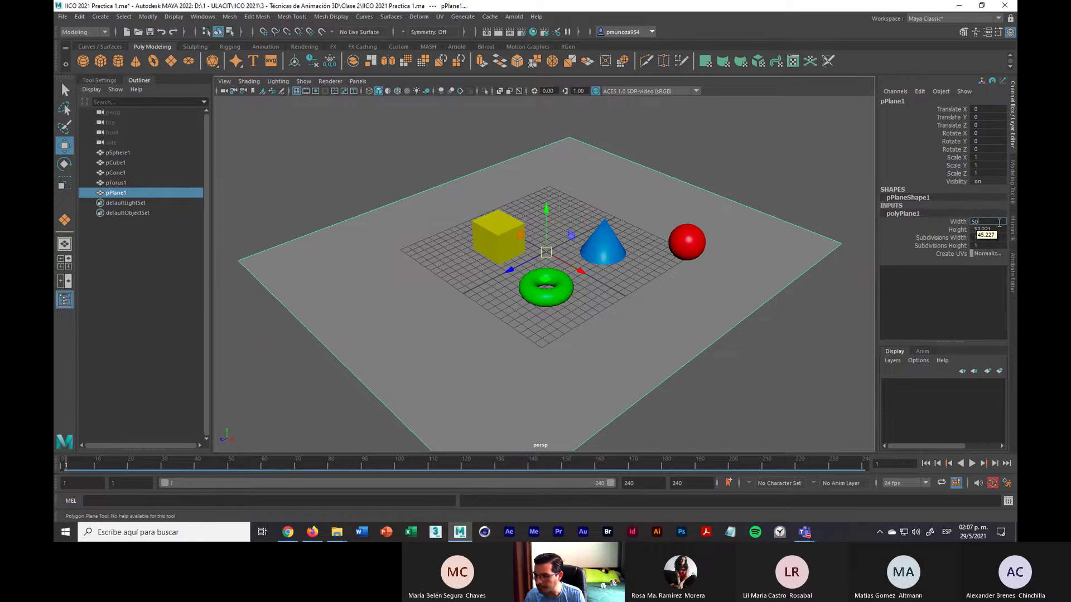
{"action": "key", "text": "Tab"}
{"action": "type", "text": "50"}
{"action": "key", "text": "Tab"}
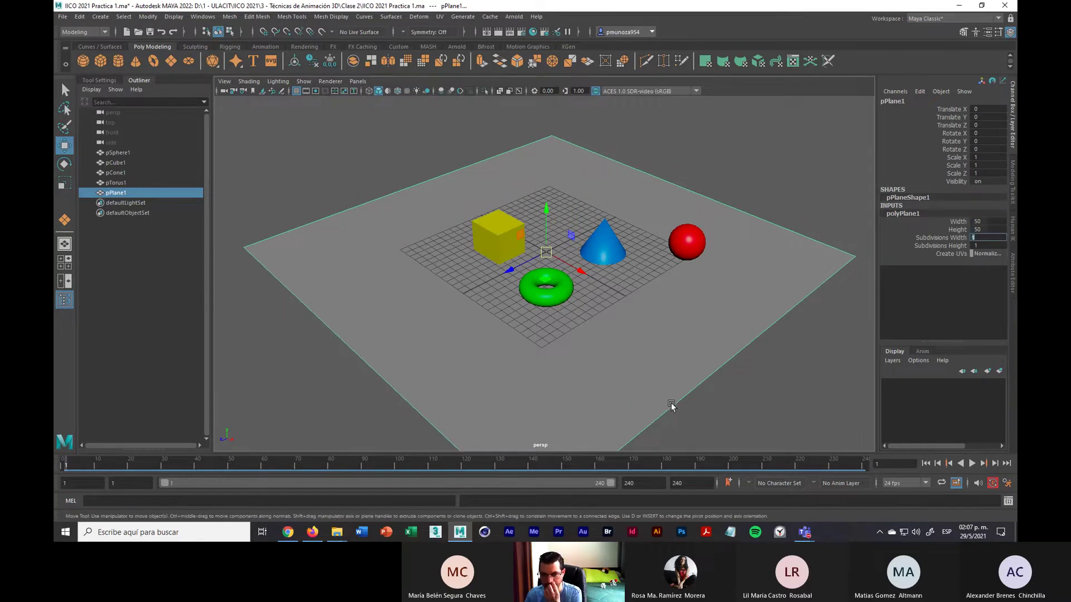
Finish the ground plane's dimension entry and assign a new Lambert material to the plane
{"action": "left_click", "coordinate": [728, 386]}
{"action": "left_click", "coordinate": [634, 377]}
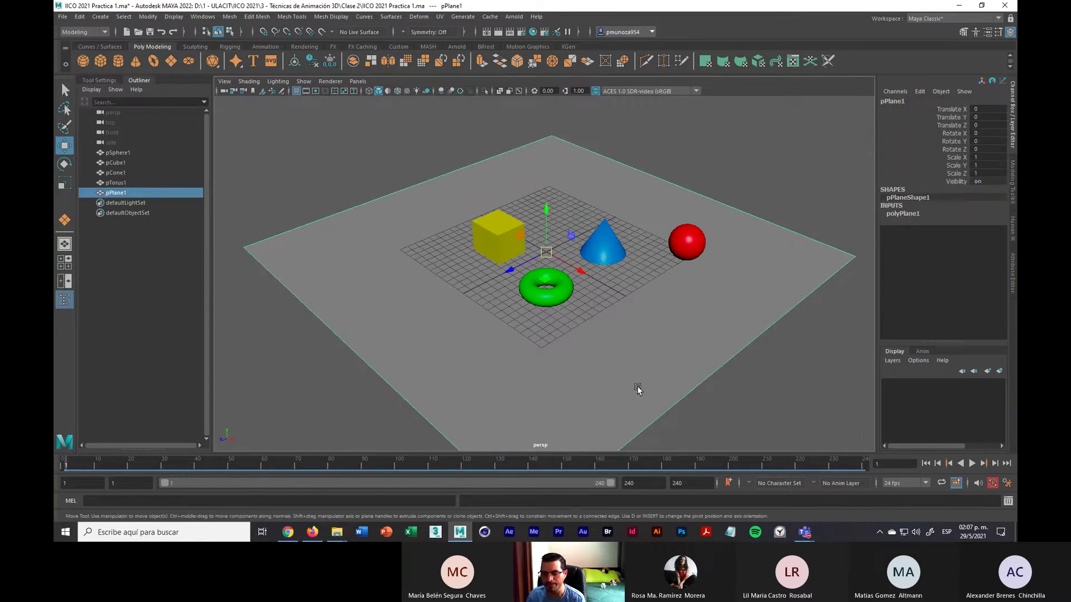
{"action": "scroll", "coordinate": [672, 376], "scroll_direction": "down", "scroll_amount": 2}
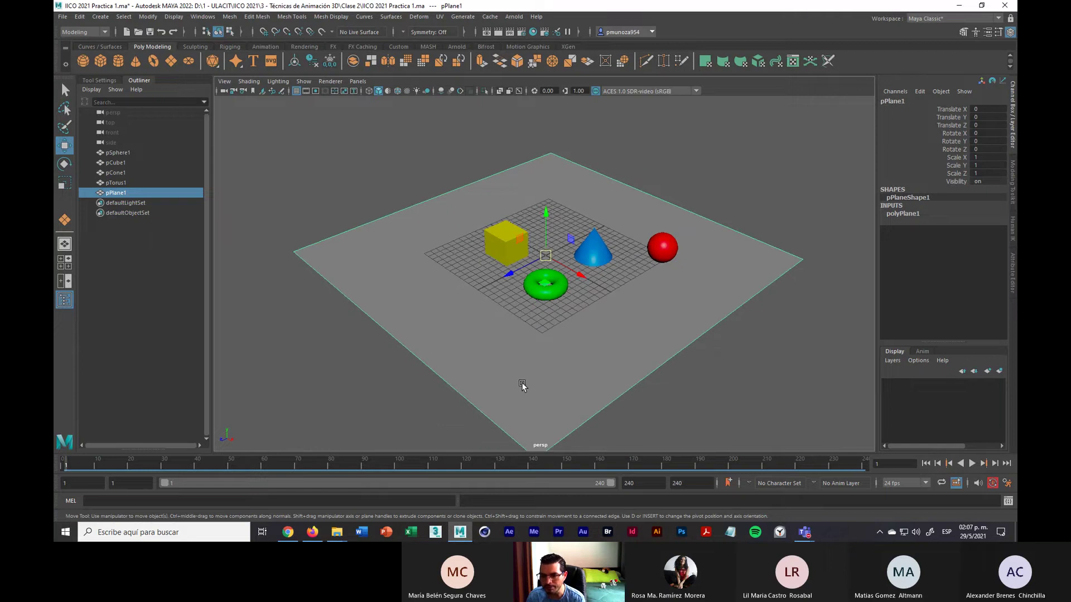
{"action": "right_click_drag", "start_coordinate": [678, 292], "coordinate": [679, 512]}
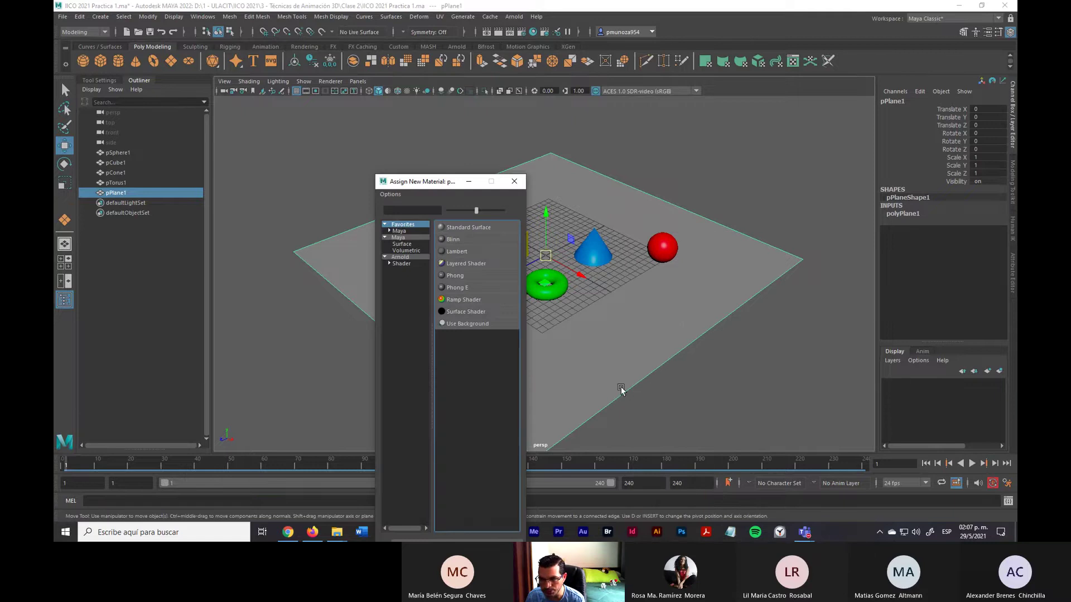
{"action": "left_click", "coordinate": [467, 250]}
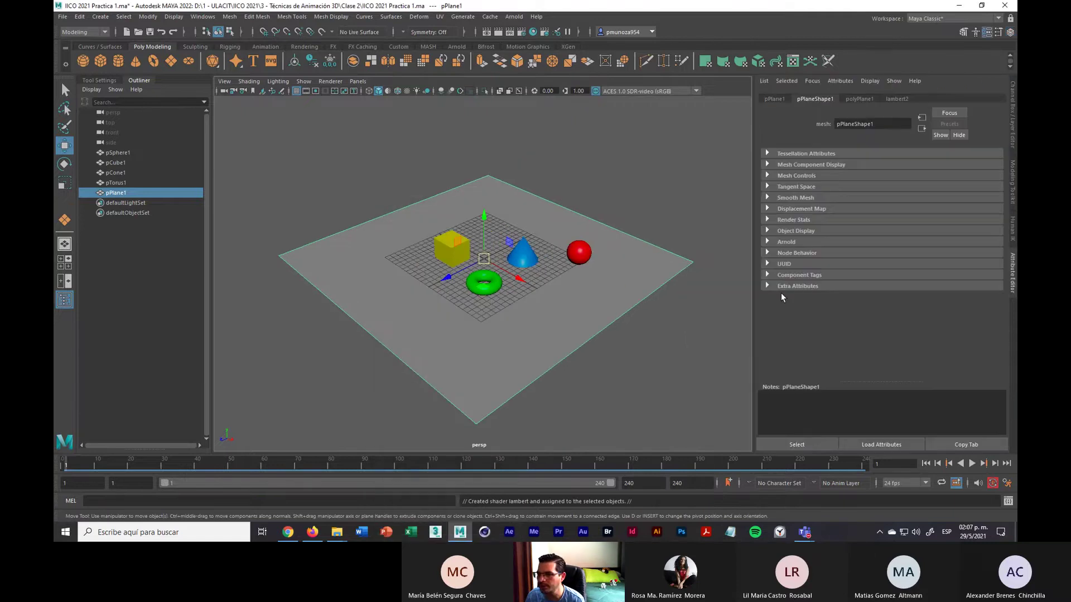
Set the colour of the ground plane's Lambert material to a light lilac
{"action": "left_click", "coordinate": [899, 99]}
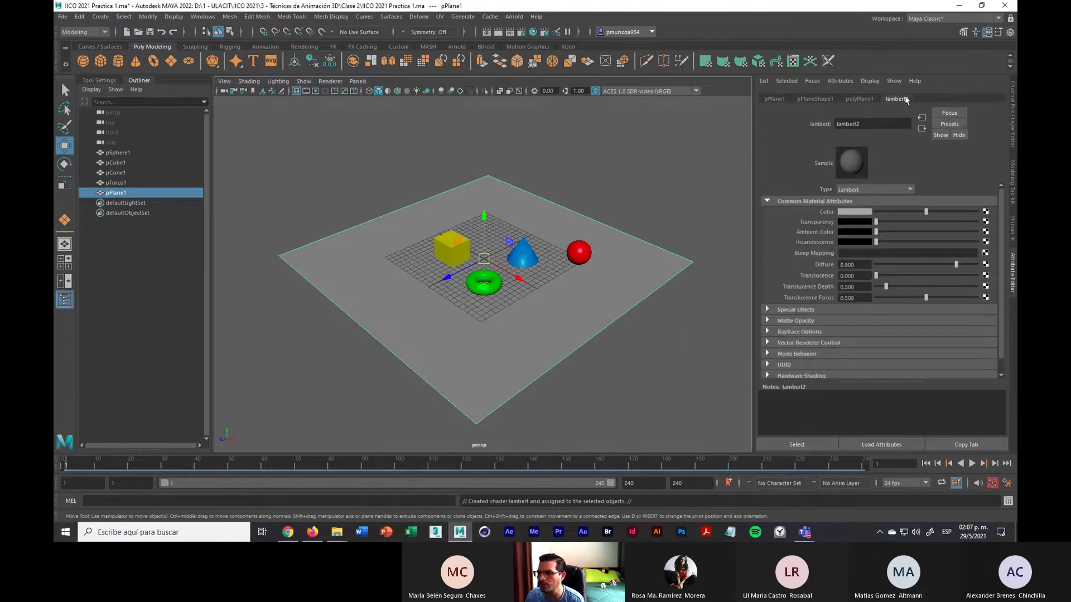
{"action": "left_click", "coordinate": [855, 212]}
{"action": "left_click", "coordinate": [847, 241]}
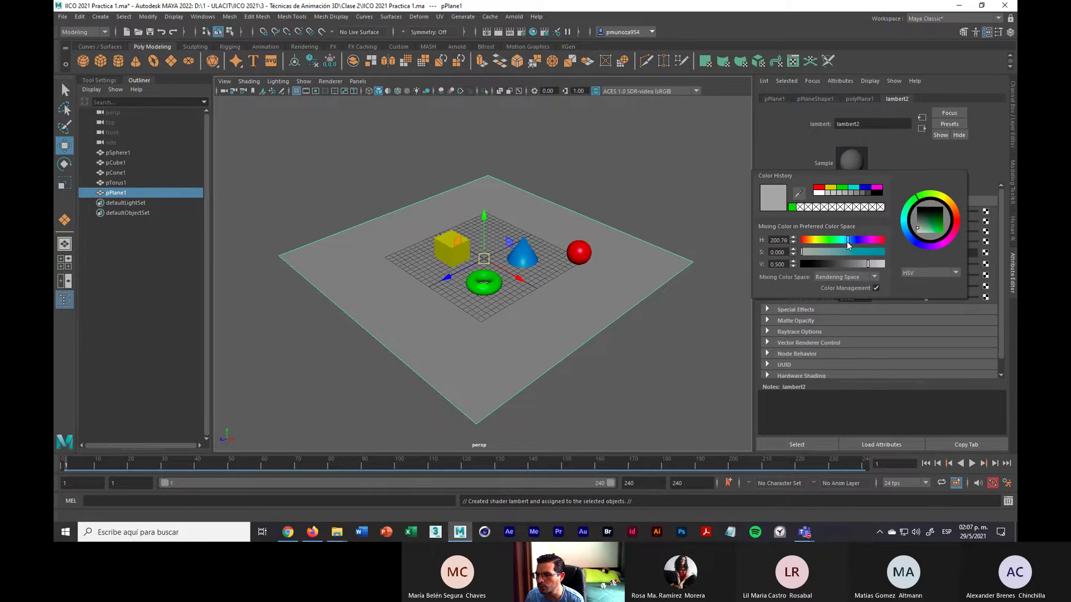
{"action": "left_click", "coordinate": [930, 251]}
{"action": "left_click", "coordinate": [932, 234]}
{"action": "left_click_drag", "start_coordinate": [930, 236], "coordinate": [923, 235]}
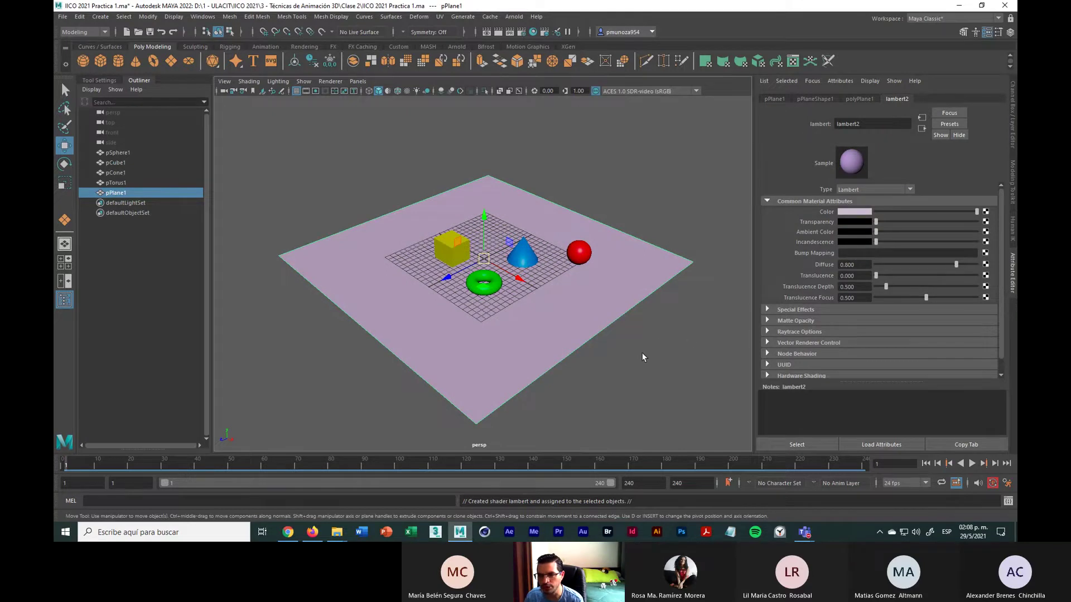
Duplicate the ground plane and move the copy along X to about -28.8
{"action": "key", "text": "ctrl+d"}
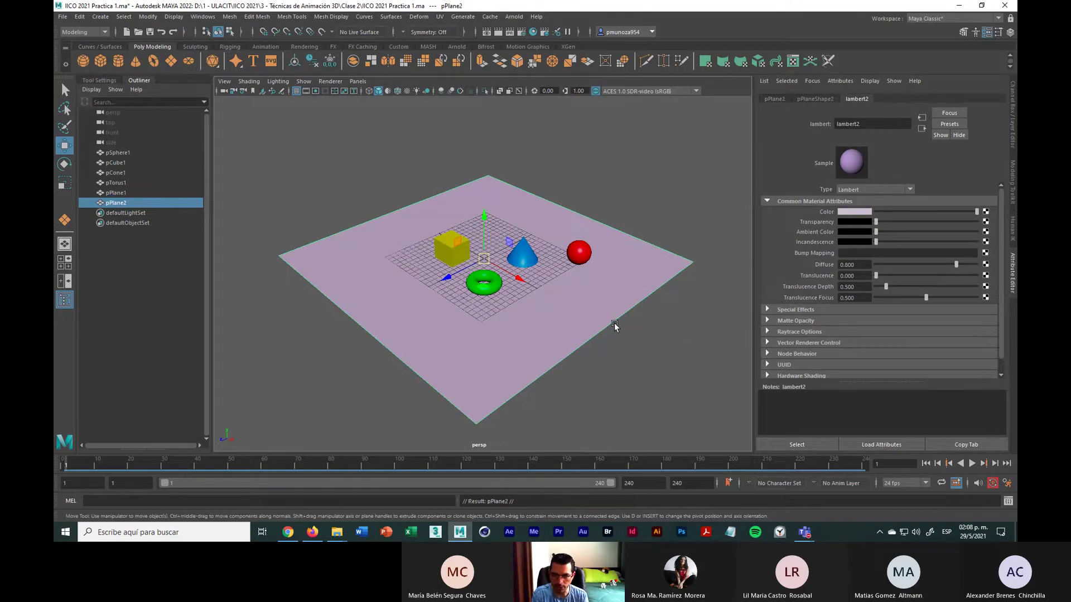
{"action": "left_click_drag", "start_coordinate": [512, 277], "coordinate": [435, 245]}
{"action": "left_click", "coordinate": [1013, 131]}
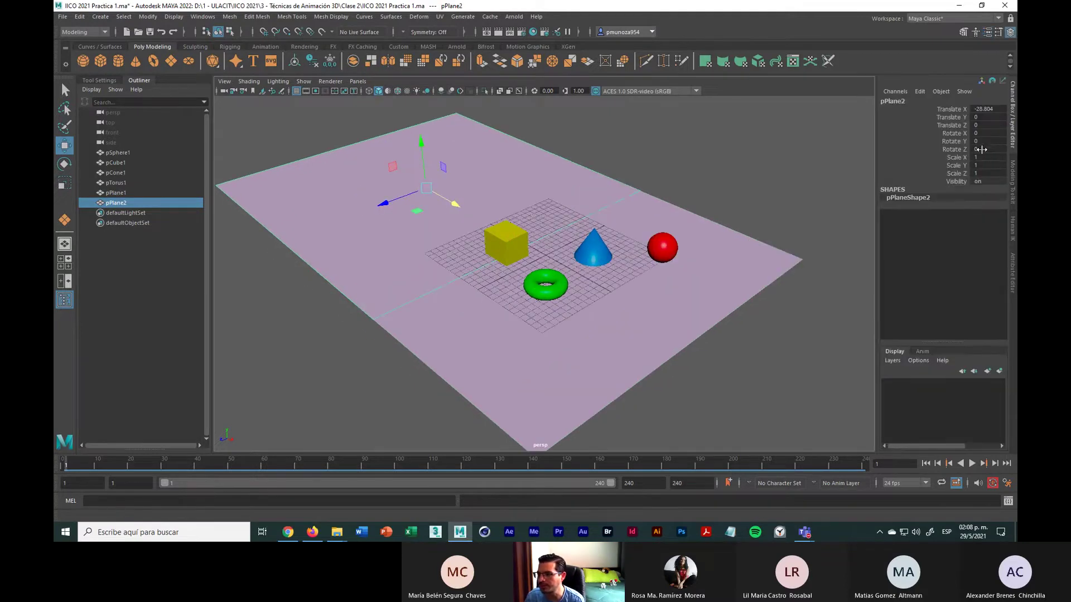
{"action": "middle_click_drag", "start_coordinate": [974, 150], "coordinate": [977, 150]}
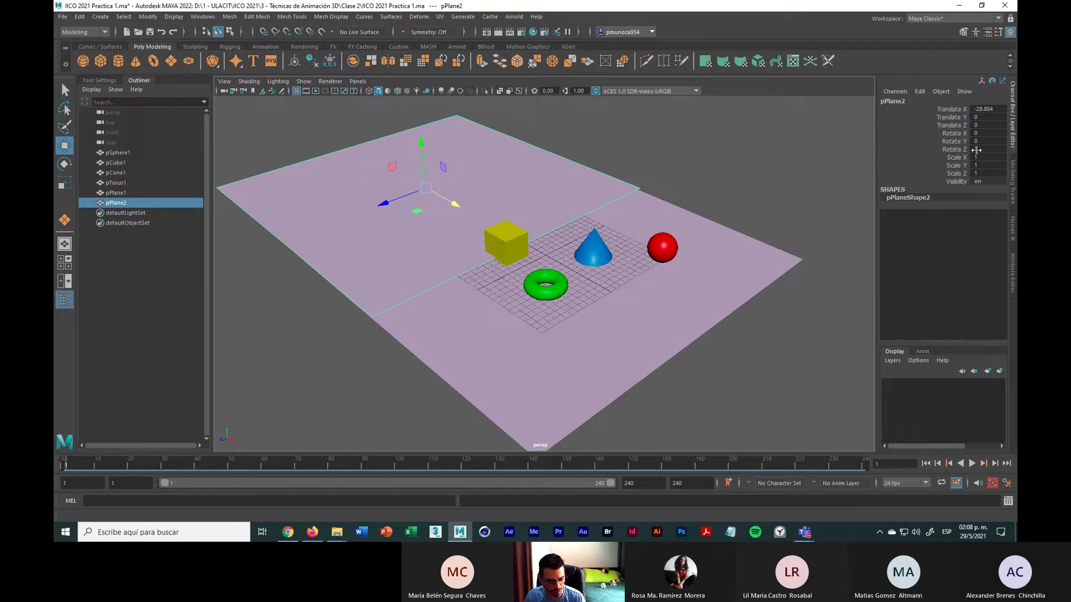
{"action": "key", "text": "ctrl+z"}
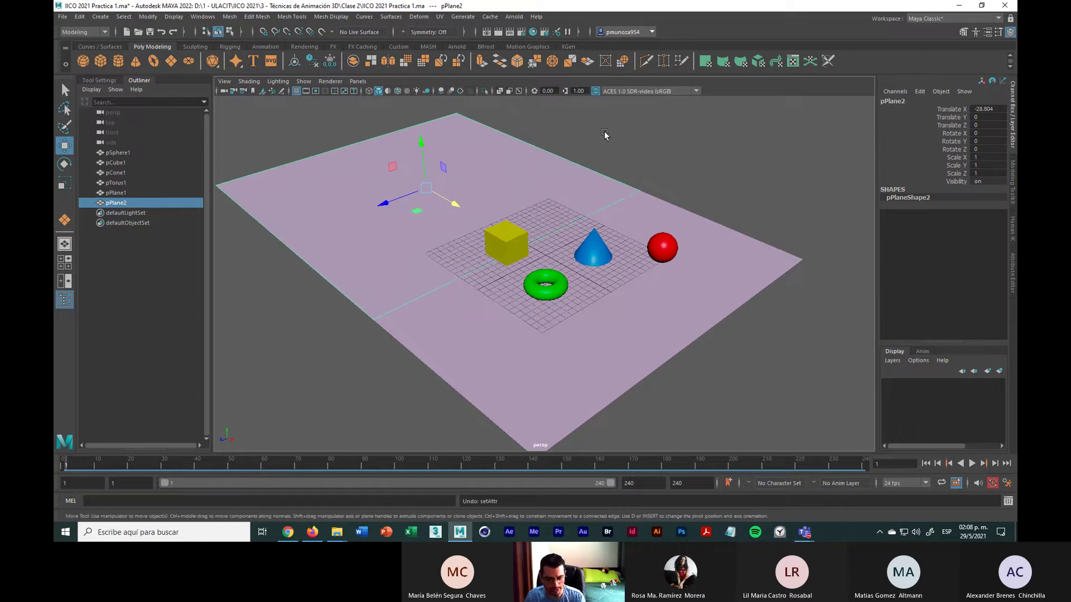
{"action": "key", "text": "e"}
{"action": "left_click_drag", "start_coordinate": [433, 155], "coordinate": [470, 205]}
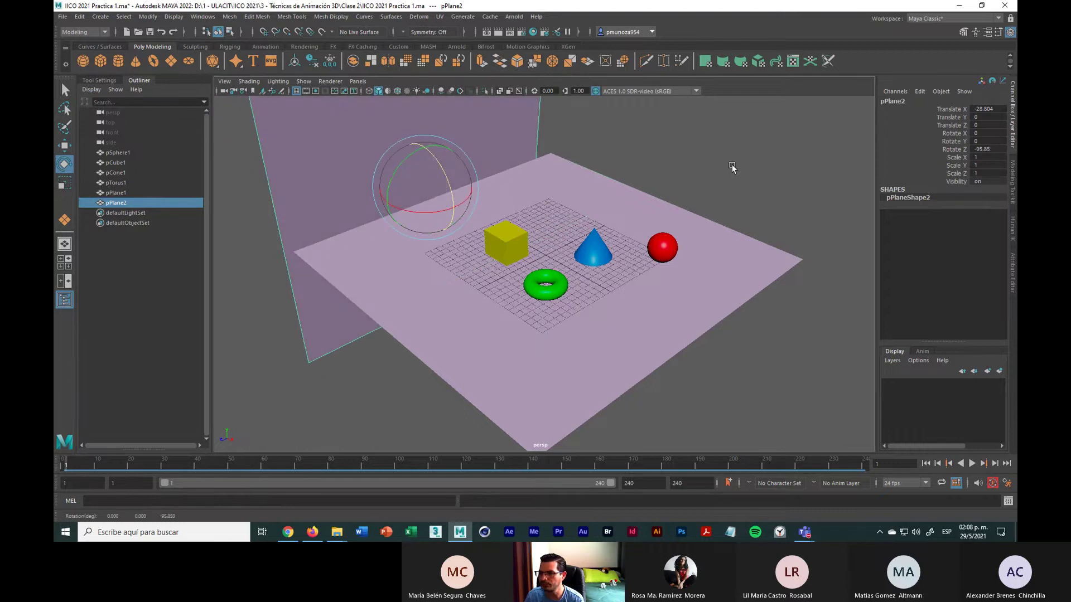
{"action": "key", "text": "ctrl+z"}
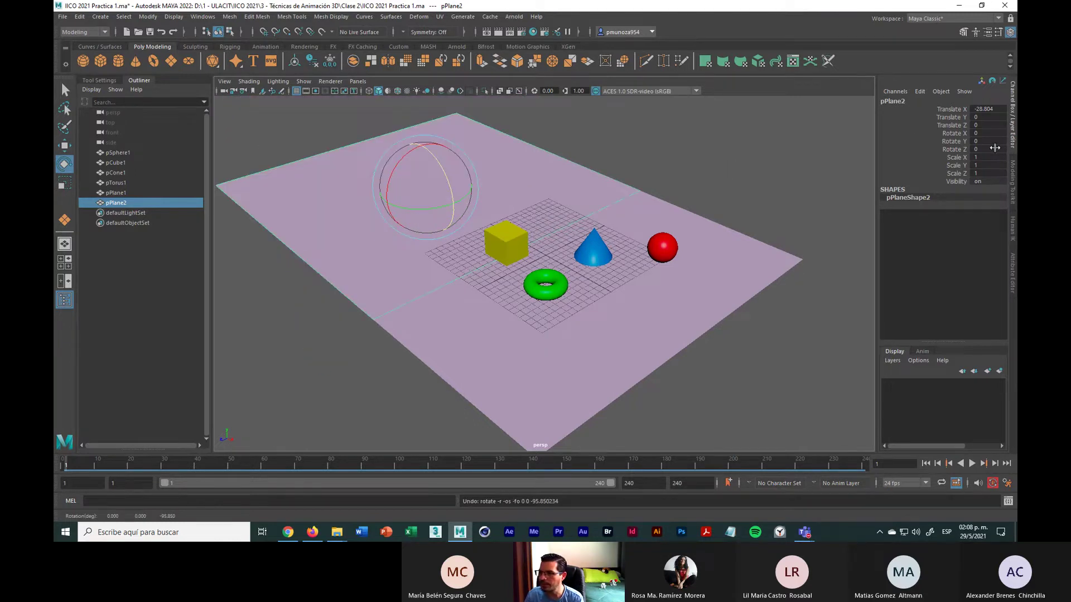
Stand the duplicated plane upright as a wall by setting its Rotate Z to -90
{"action": "left_click", "coordinate": [995, 149]}
{"action": "type", "text": "-"}
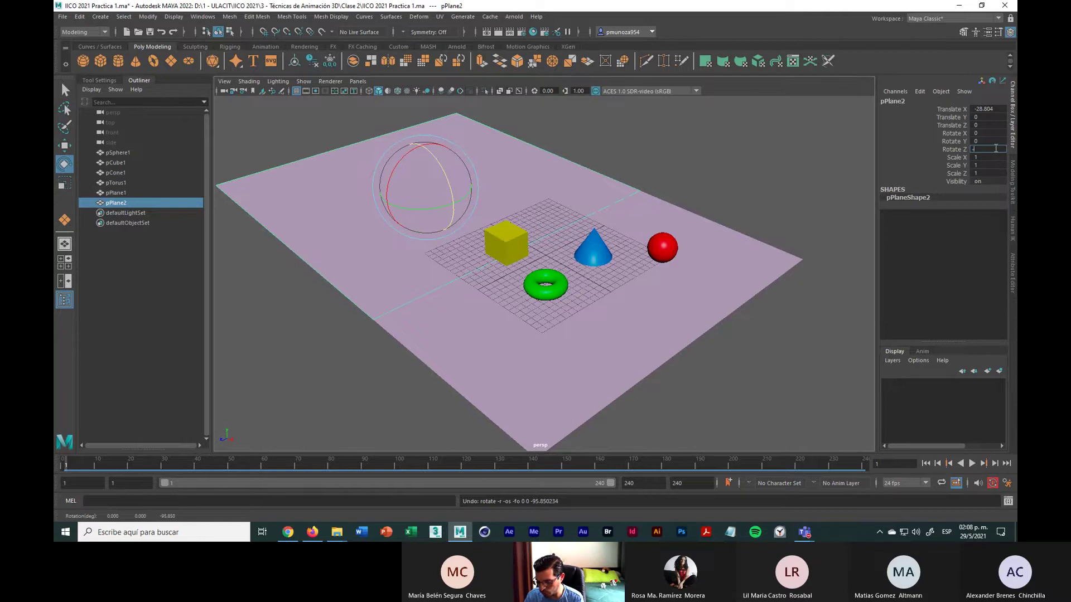
{"action": "type", "text": "90"}
{"action": "key", "text": "Return"}
Reduce the wall plane's height by scaling it to about 0.716 on X
{"action": "scroll", "coordinate": [830, 176], "scroll_direction": "down", "scroll_amount": 5}
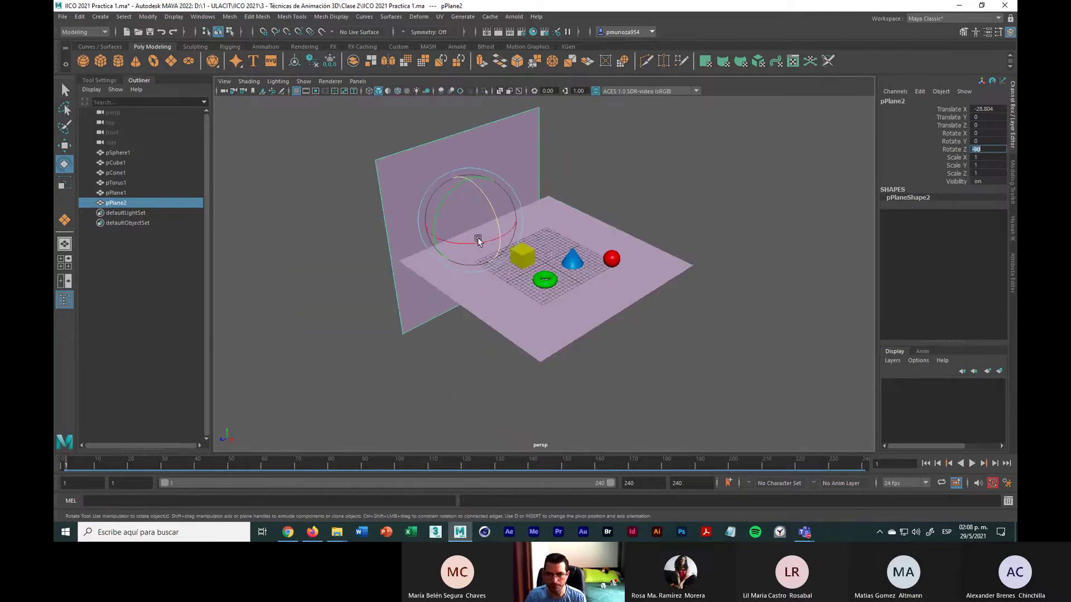
{"action": "scroll", "coordinate": [560, 230], "scroll_direction": "up", "scroll_amount": 2}
{"action": "scroll", "coordinate": [560, 230], "scroll_direction": "up", "scroll_amount": 3}
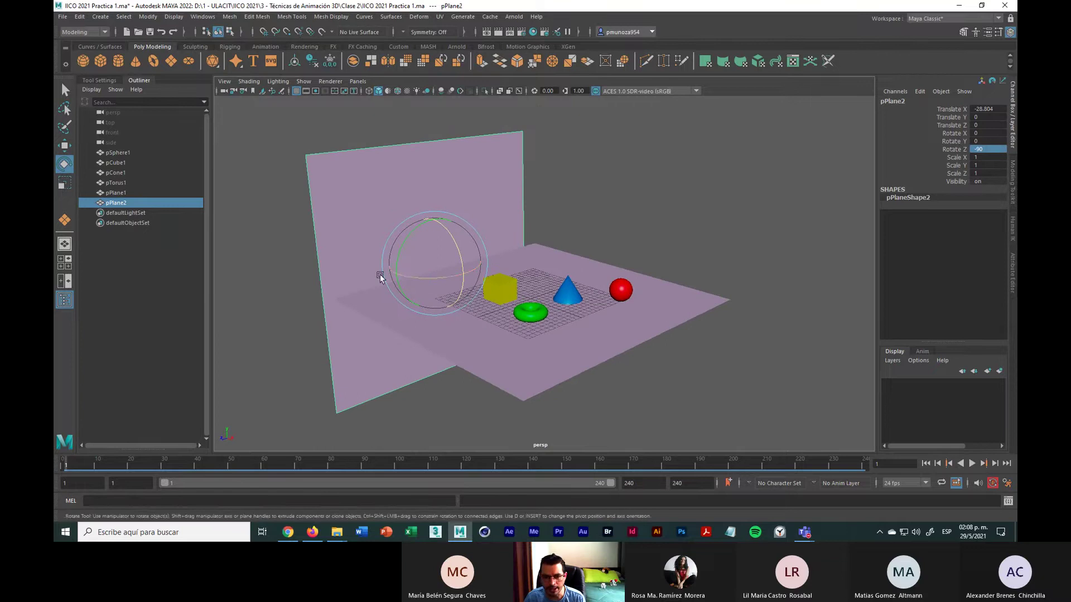
{"action": "left_click", "coordinate": [65, 186]}
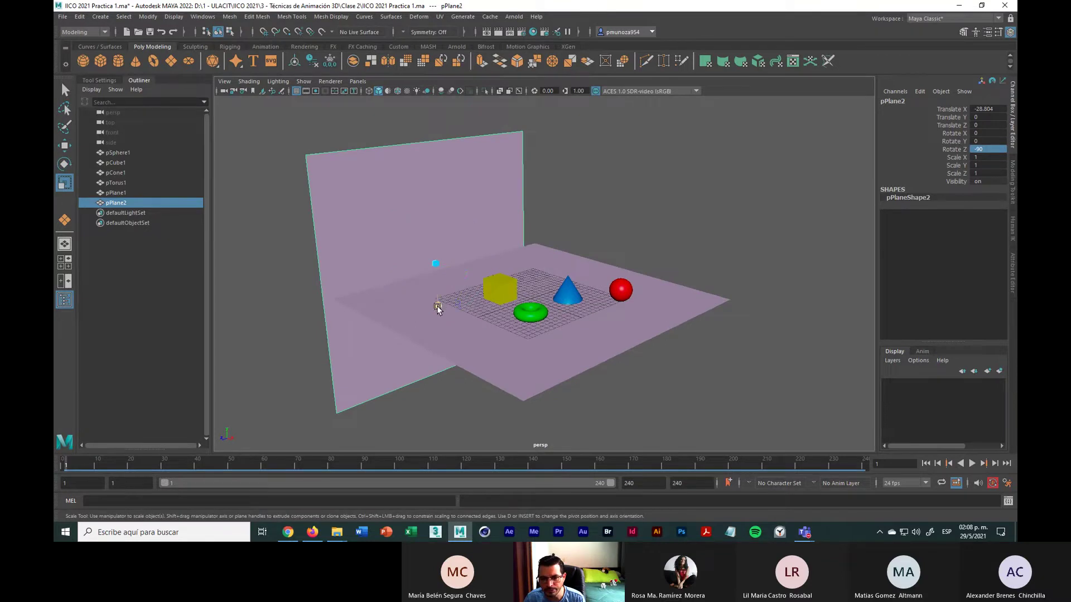
{"action": "left_click_drag", "start_coordinate": [437, 306], "coordinate": [435, 294]}
Move the wall plane to the floor's edge, at about -22.96 on X
{"action": "left_click_drag", "start_coordinate": [482, 268], "coordinate": [475, 302], "text": "alt"}
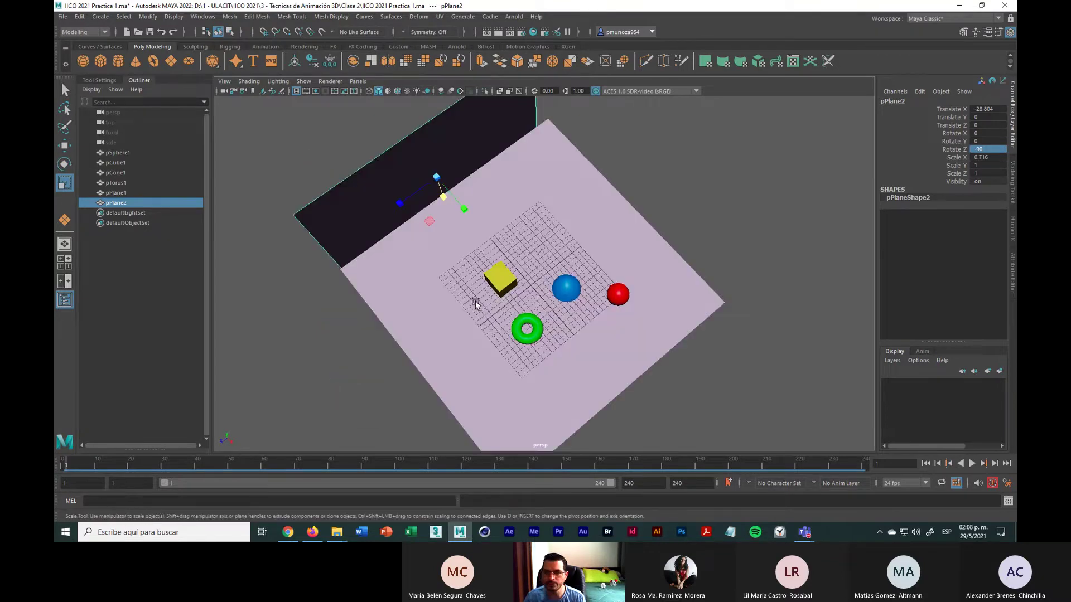
{"action": "key", "text": "w"}
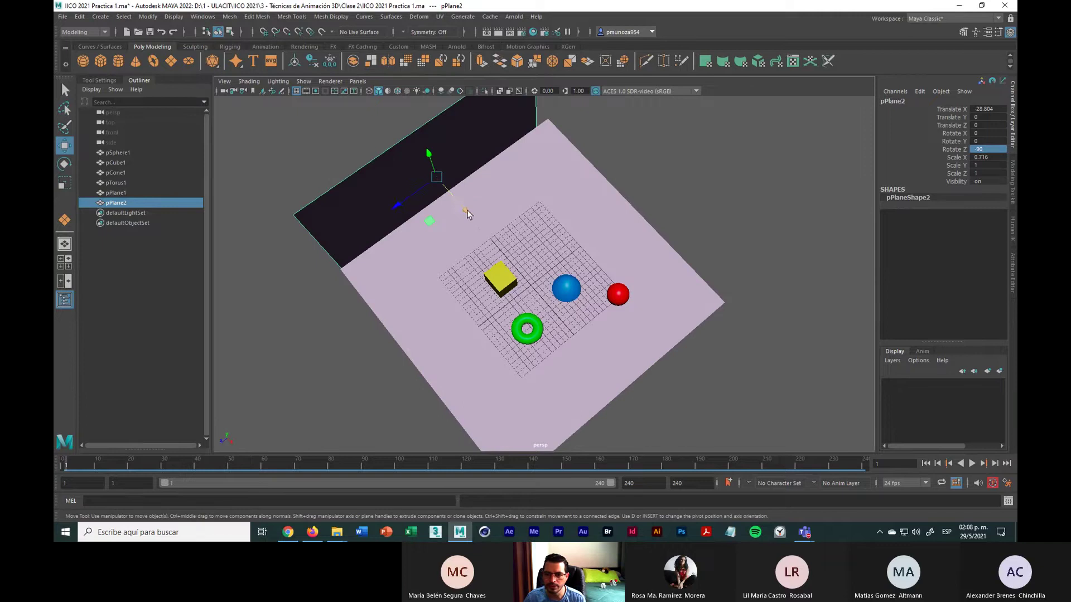
{"action": "left_click_drag", "start_coordinate": [466, 209], "coordinate": [488, 236]}
{"action": "left_click_drag", "start_coordinate": [410, 306], "coordinate": [491, 290], "text": "alt"}
{"action": "middle_click_drag", "start_coordinate": [466, 351], "coordinate": [456, 350]}
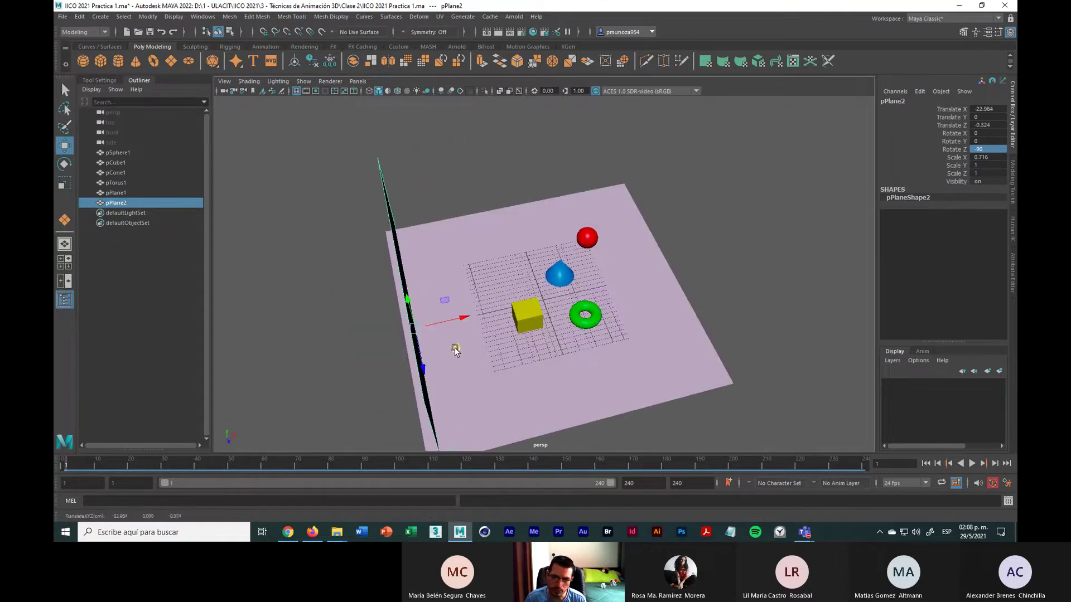
{"action": "left_click_drag", "start_coordinate": [456, 350], "coordinate": [421, 309], "text": "alt"}
Raise the wall plane to about 16.77 on Y so its lower edge sits at floor level
{"action": "left_click_drag", "start_coordinate": [470, 243], "coordinate": [470, 159]}
{"action": "mouse_move", "coordinate": [409, 241]}
{"action": "left_mouse_down", "text": "alt"}
{"action": "mouse_move", "coordinate": [467, 253]}
{"action": "mouse_move", "coordinate": [413, 257]}
{"action": "left_mouse_up", "text": "alt"}
{"action": "left_click_drag", "start_coordinate": [496, 277], "coordinate": [517, 299], "text": "alt"}
{"action": "right_click_drag", "start_coordinate": [516, 299], "coordinate": [506, 296], "text": "alt"}
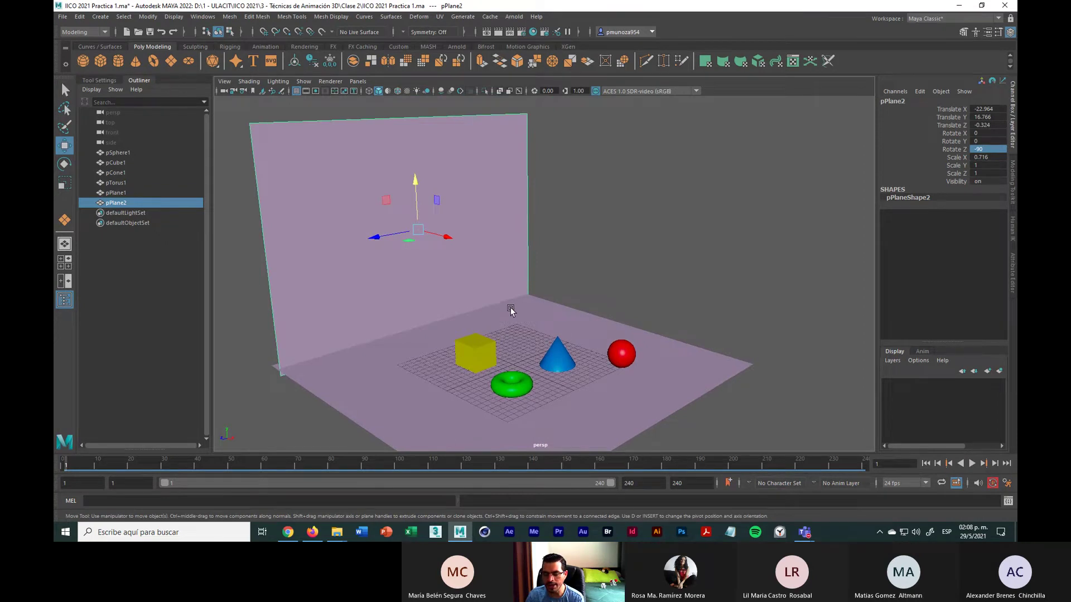
Duplicate the wall plane and move the copy along Z to about -48.14
{"action": "key", "text": "ctrl+d"}
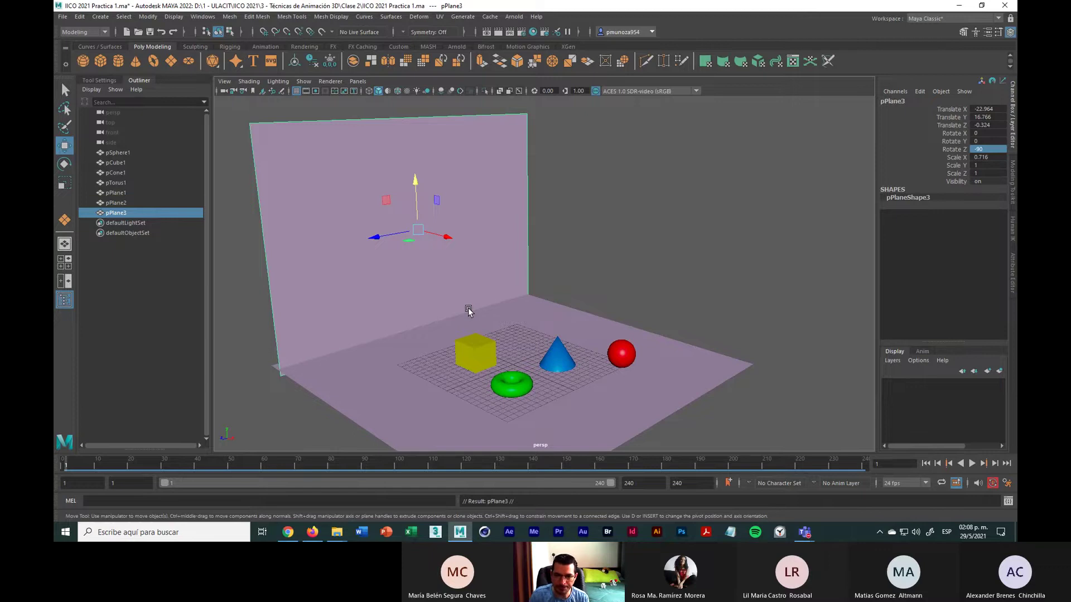
{"action": "left_click_drag", "start_coordinate": [381, 238], "coordinate": [600, 256]}
{"action": "key", "text": "e"}
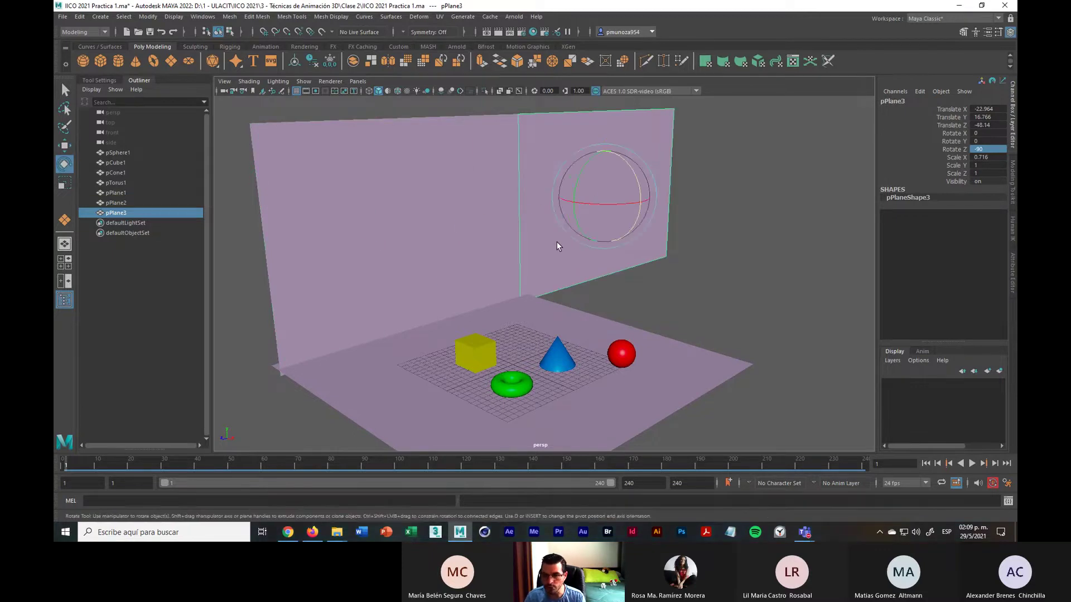
{"action": "left_click_drag", "start_coordinate": [626, 204], "coordinate": [598, 209]}
{"action": "key", "text": "ctrl+z"}
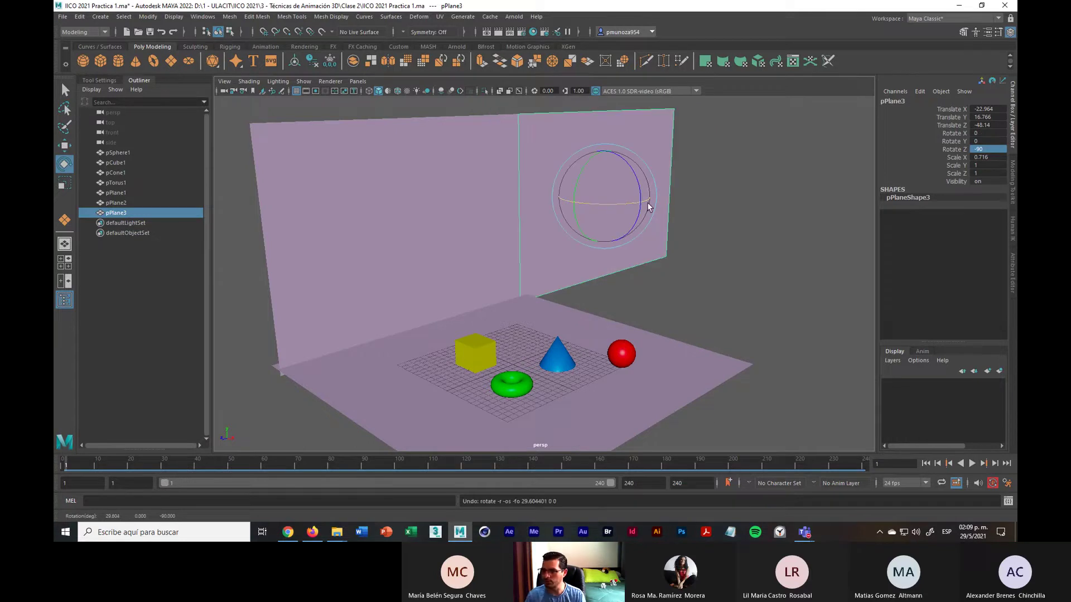
Turn the second wall perpendicular to the first by setting its Rotate X to 90
{"action": "left_click", "coordinate": [993, 134]}
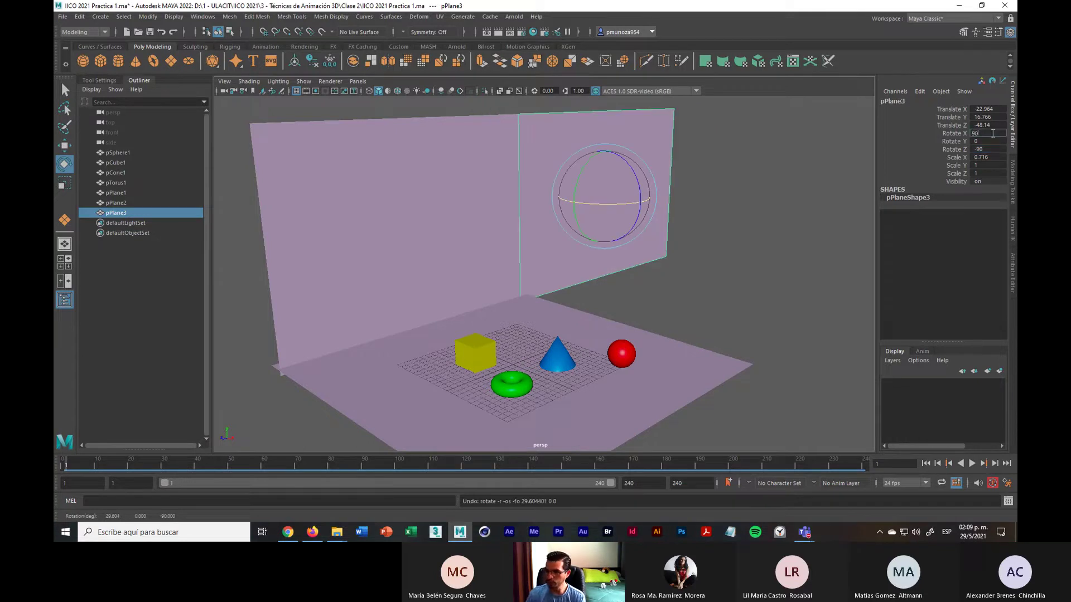
{"action": "type", "text": "90"}
{"action": "key", "text": "Return"}
Move the second wall to the floor's adjacent edge so it forms a corner with the first wall
{"action": "left_click_drag", "start_coordinate": [681, 186], "coordinate": [661, 222], "text": "alt"}
{"action": "left_click", "coordinate": [65, 146]}
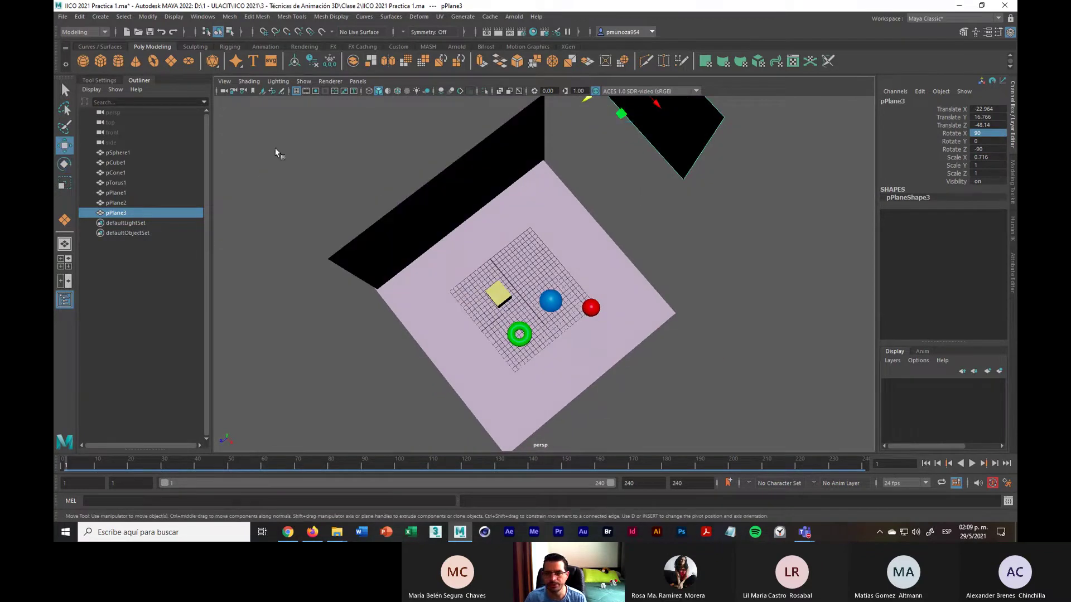
{"action": "left_click_drag", "start_coordinate": [619, 123], "coordinate": [587, 331]}
Scale the floor plane uniformly to about 1.91 so it extends beyond both walls
{"action": "left_click", "coordinate": [554, 383]}
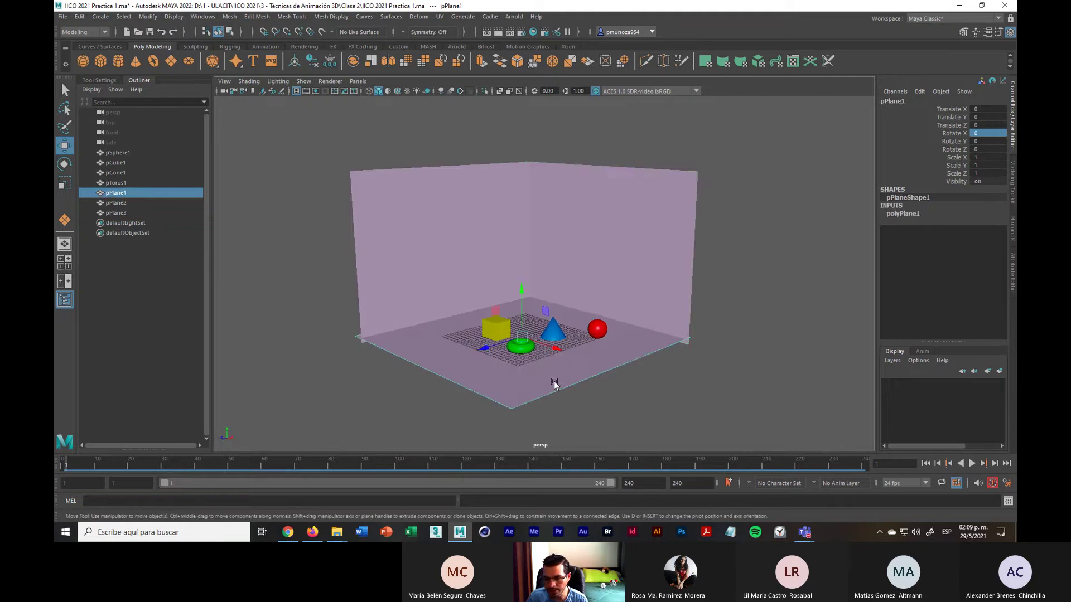
{"action": "key", "text": "r"}
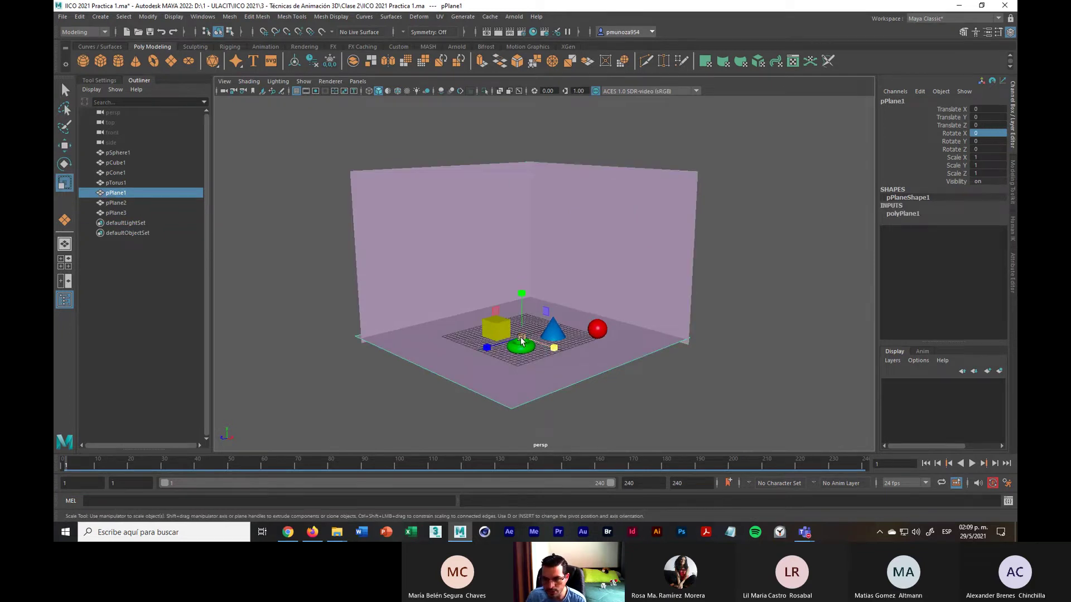
{"action": "left_click_drag", "start_coordinate": [522, 337], "coordinate": [468, 355]}
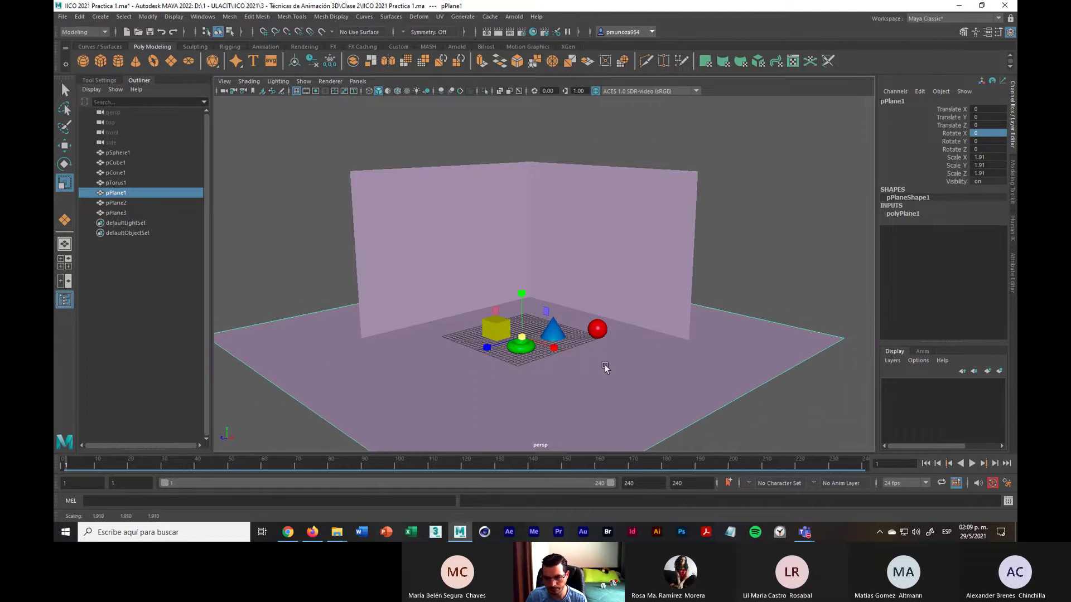
{"action": "scroll", "coordinate": [604, 364], "scroll_direction": "up", "scroll_amount": 5}
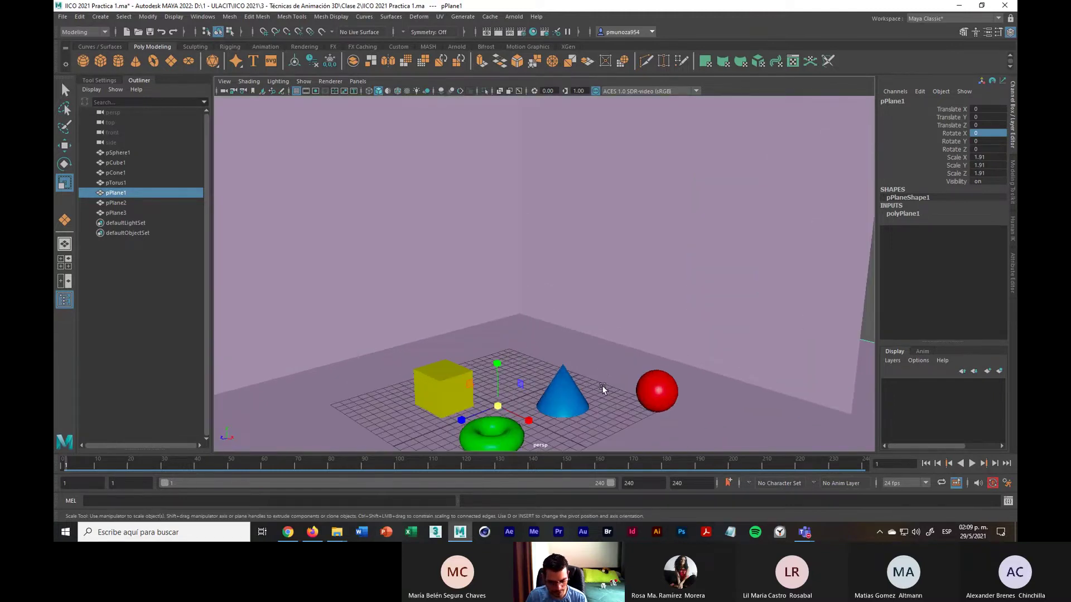
{"action": "scroll", "coordinate": [601, 386], "scroll_direction": "down", "scroll_amount": 4}
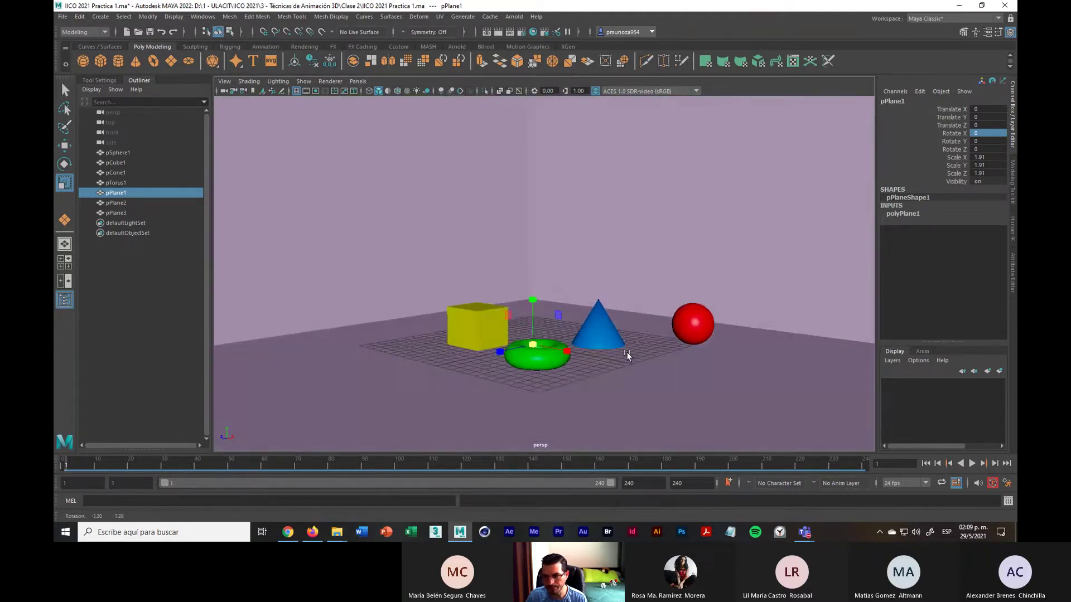
{"action": "scroll", "coordinate": [626, 357], "scroll_direction": "up", "scroll_amount": 2}
{"action": "left_click_drag", "start_coordinate": [638, 332], "coordinate": [665, 324], "text": "alt"}
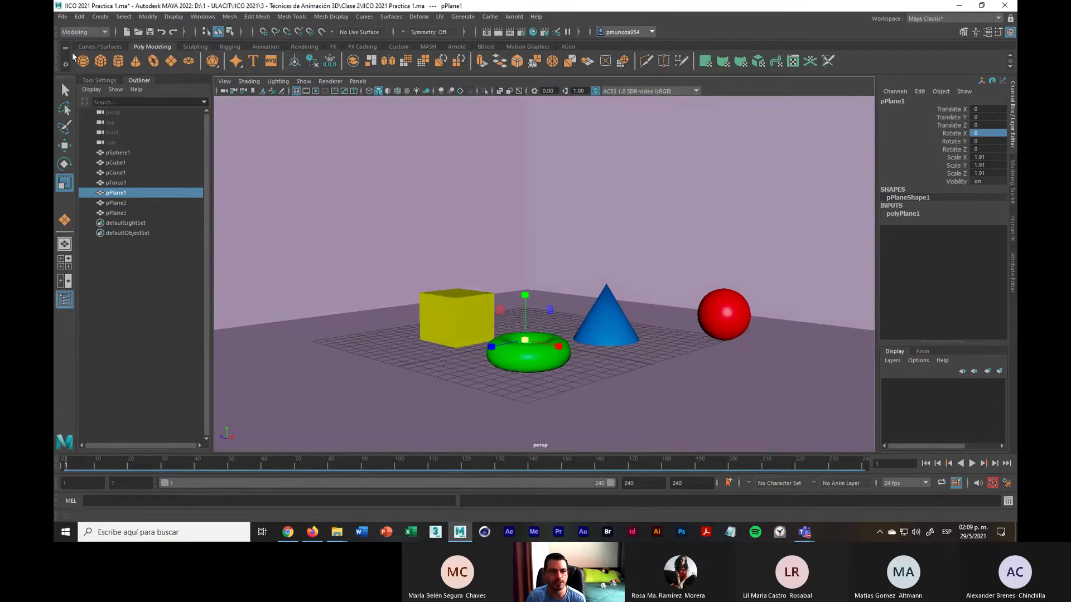
Save the scene under its existing name
{"action": "left_click", "coordinate": [63, 16]}
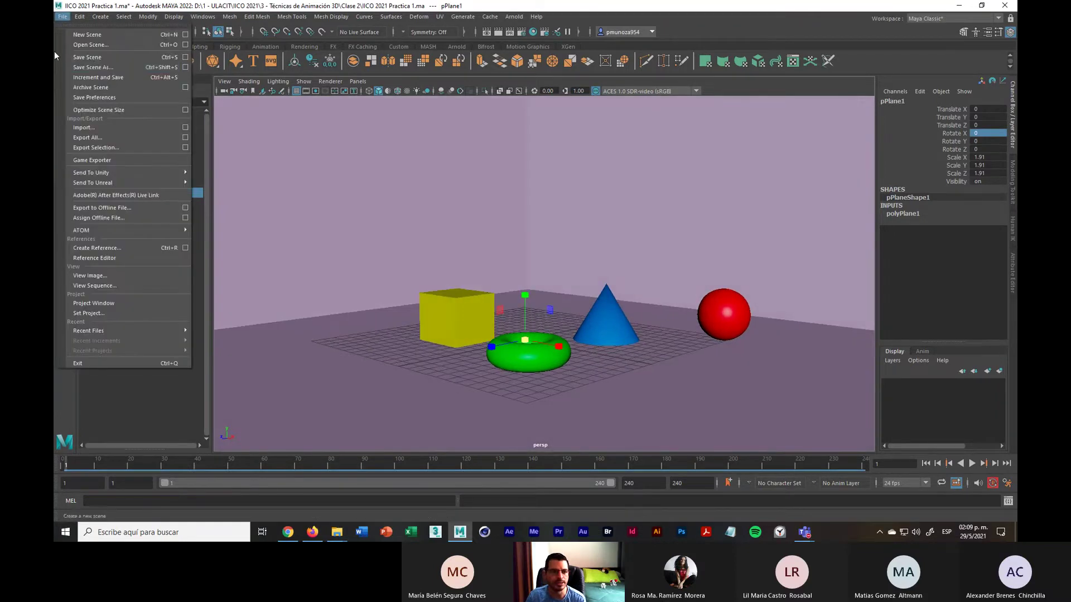
{"action": "left_click", "coordinate": [87, 57]}
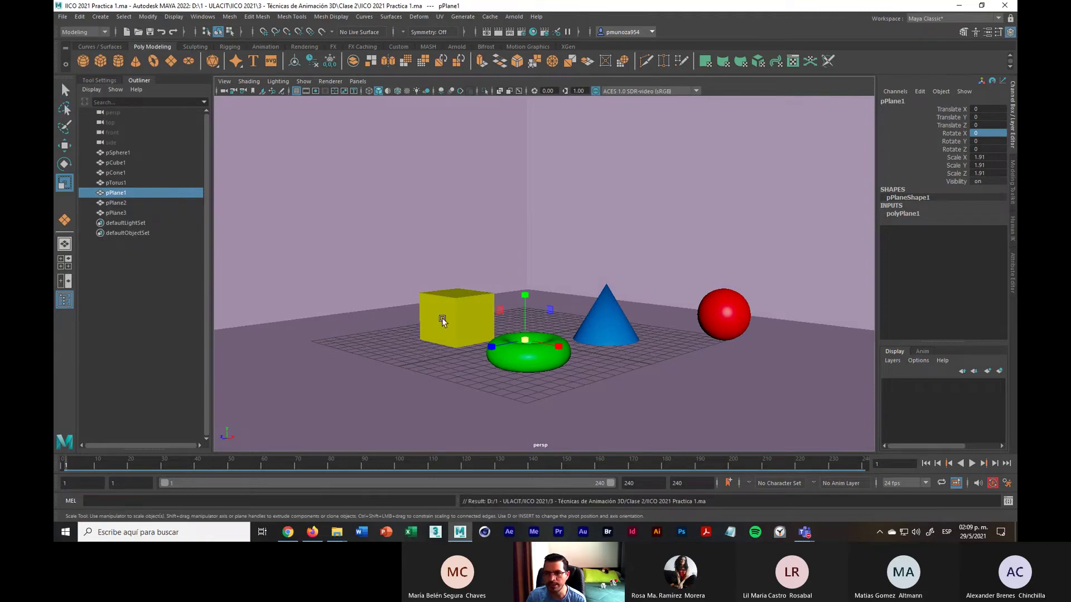
Magnify the screen and turn on multisample anti-aliasing for the perspective view
{"action": "key", "text": "super+plus"}
{"action": "left_click", "coordinate": [460, 92]}
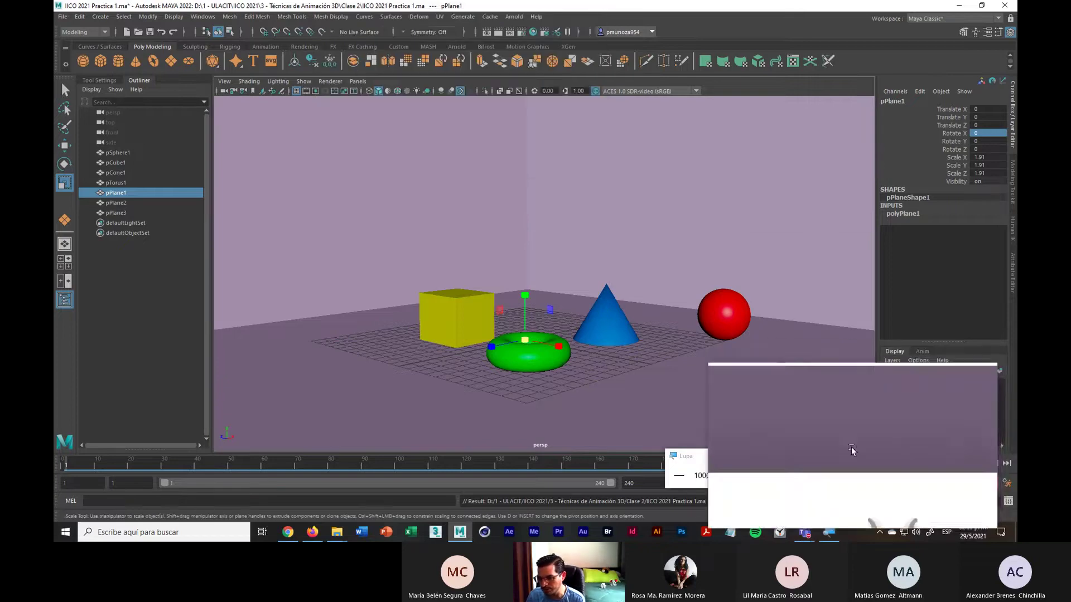
Close the screen magnifier and save the scene under its existing name
{"action": "left_click", "coordinate": [866, 454]}
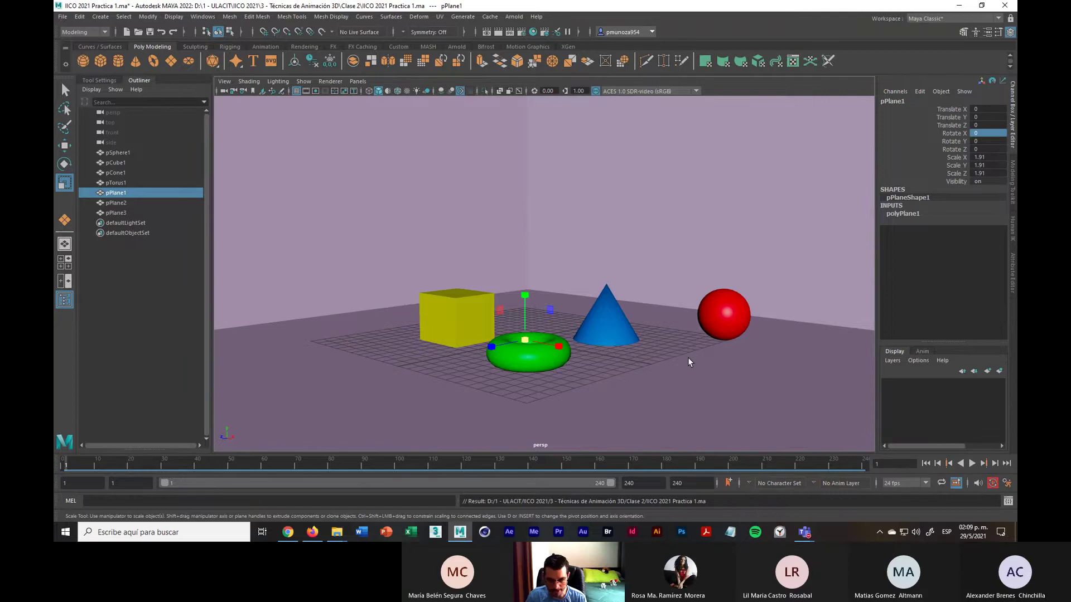
{"action": "scroll", "coordinate": [688, 357], "scroll_direction": "up", "scroll_amount": 3}
{"action": "scroll", "coordinate": [677, 360], "scroll_direction": "down", "scroll_amount": 5}
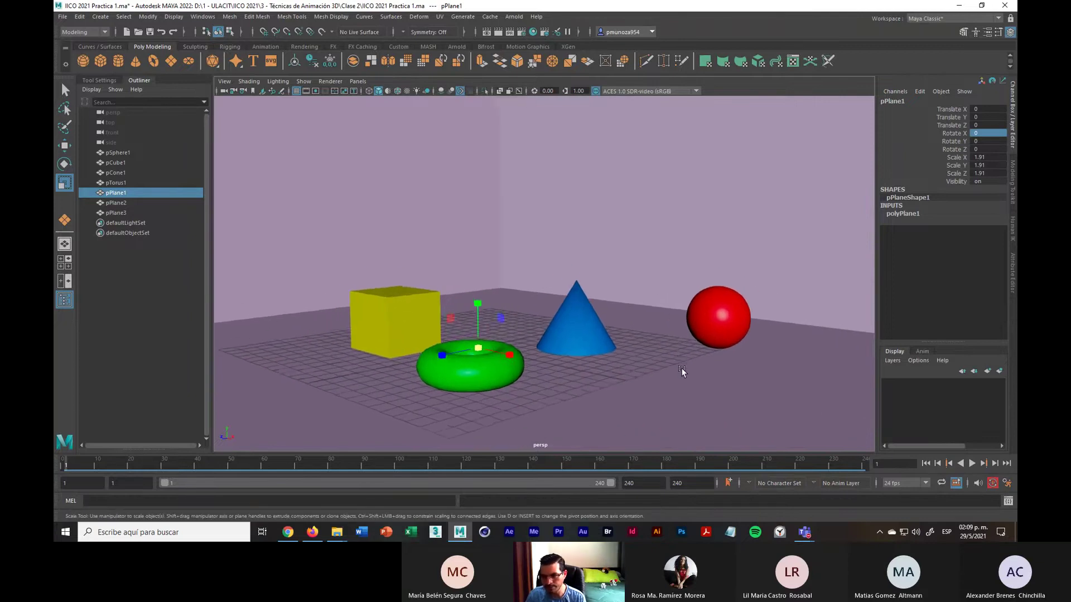
{"action": "scroll", "coordinate": [670, 367], "scroll_direction": "up", "scroll_amount": 3}
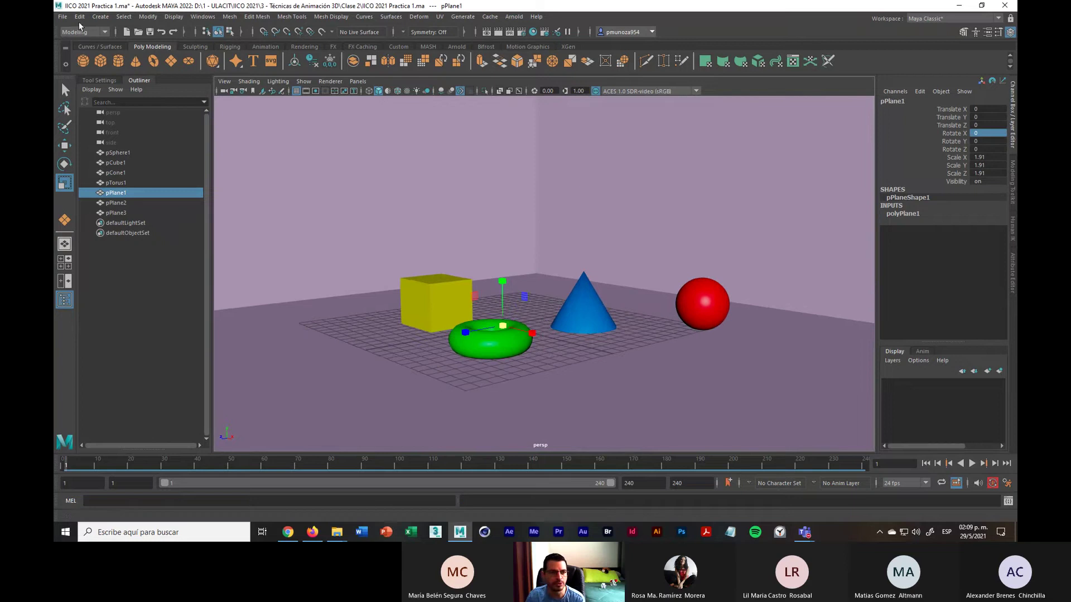
{"action": "left_click", "coordinate": [62, 16]}
{"action": "left_click", "coordinate": [85, 57]}
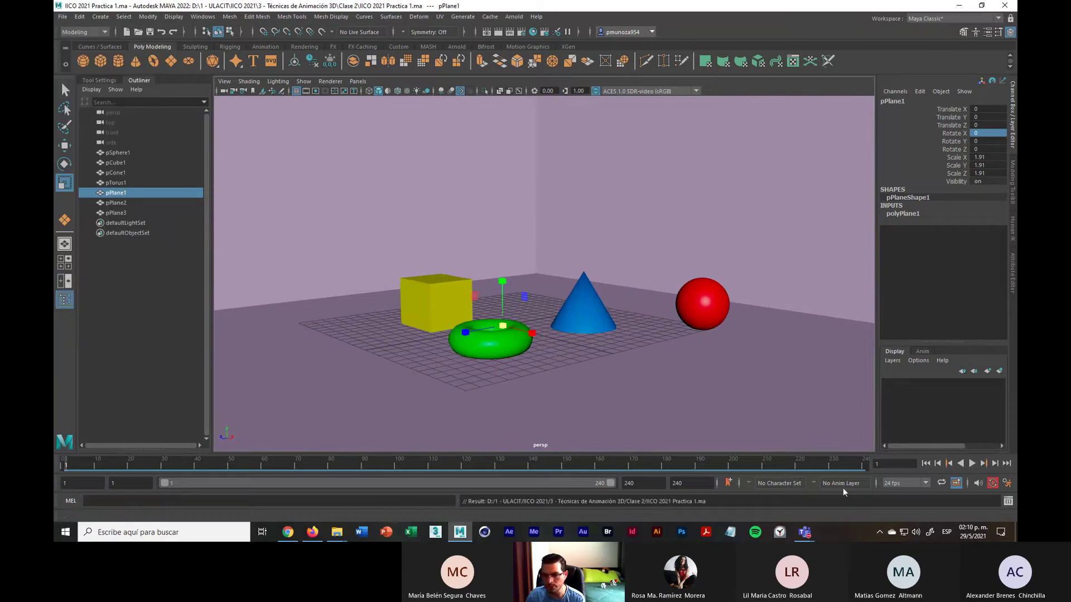
Play the animation, stop it at frame 77, and select the green torus
{"action": "left_click", "coordinate": [972, 463]}
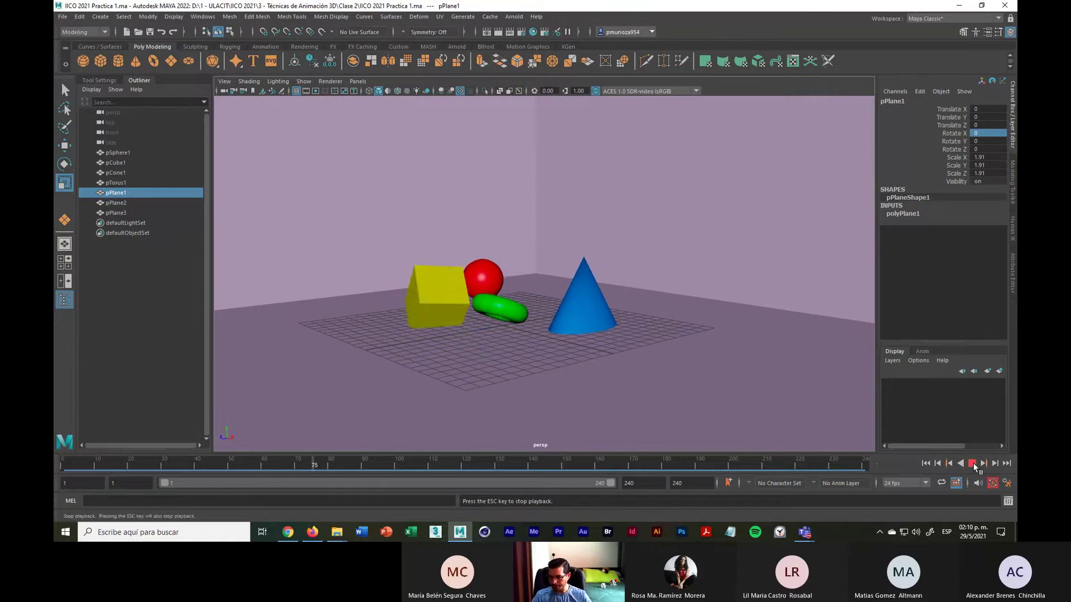
{"action": "left_click", "coordinate": [973, 463]}
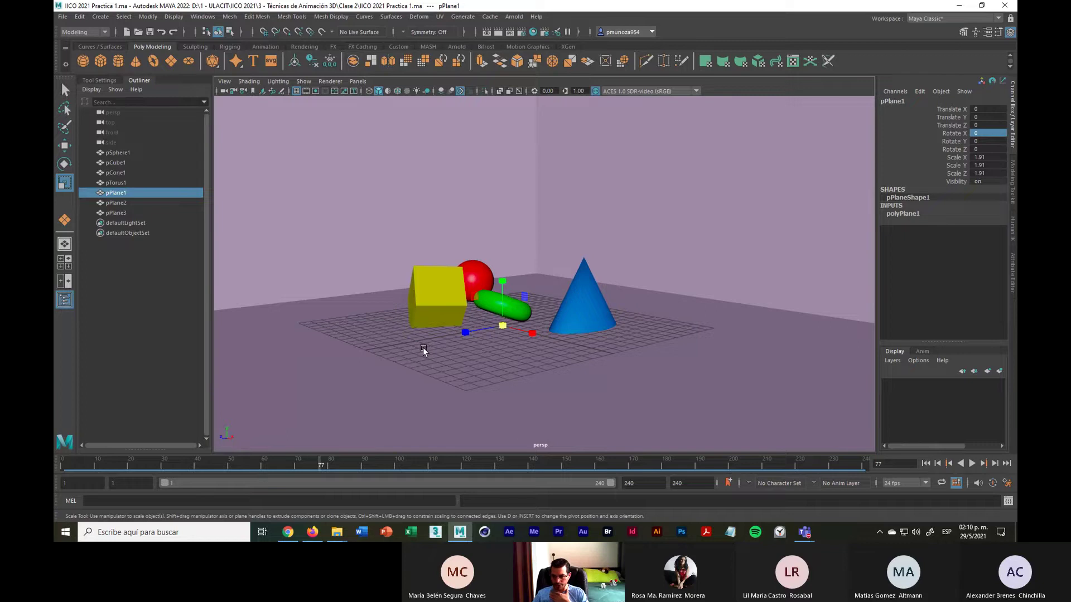
{"action": "left_click", "coordinate": [514, 311]}
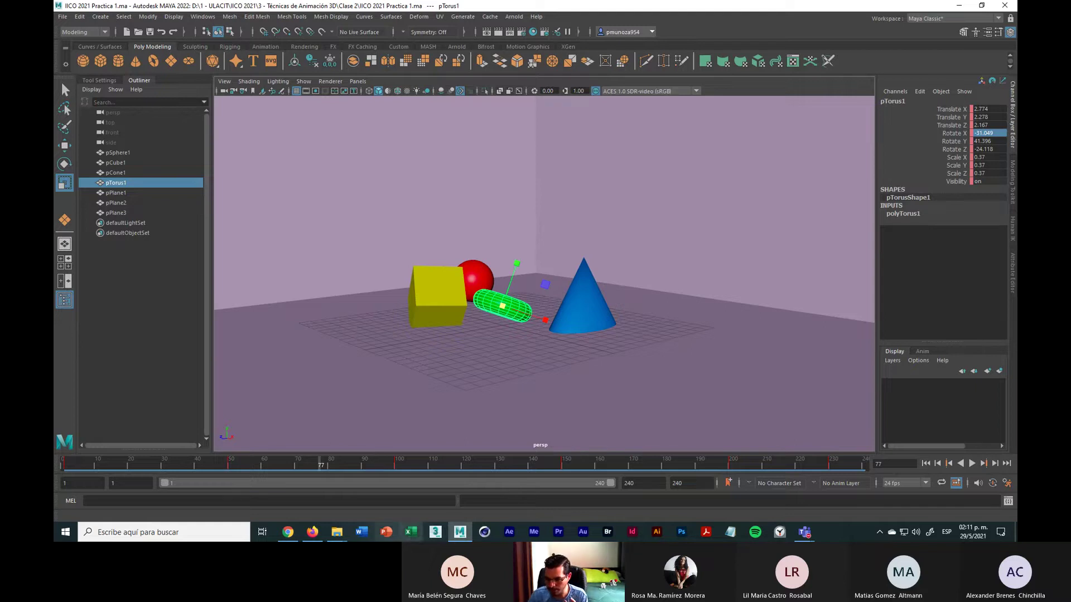
Write "Eureka" in a new Notepad document, highlight the word, and close the document without saving
{"action": "left_click", "coordinate": [739, 539]}
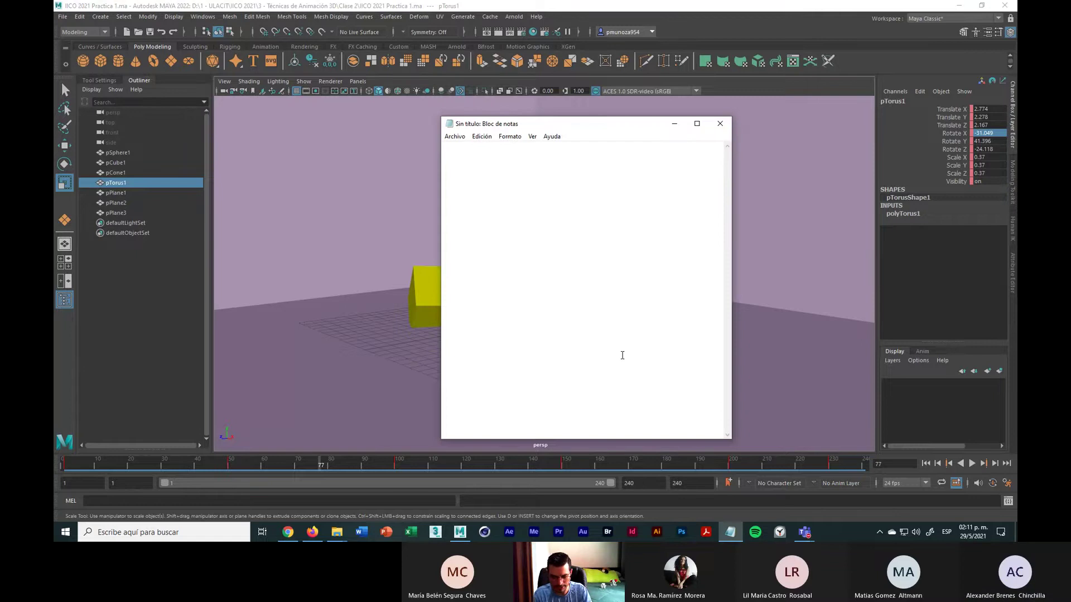
{"action": "type", "text": "Eureka"}
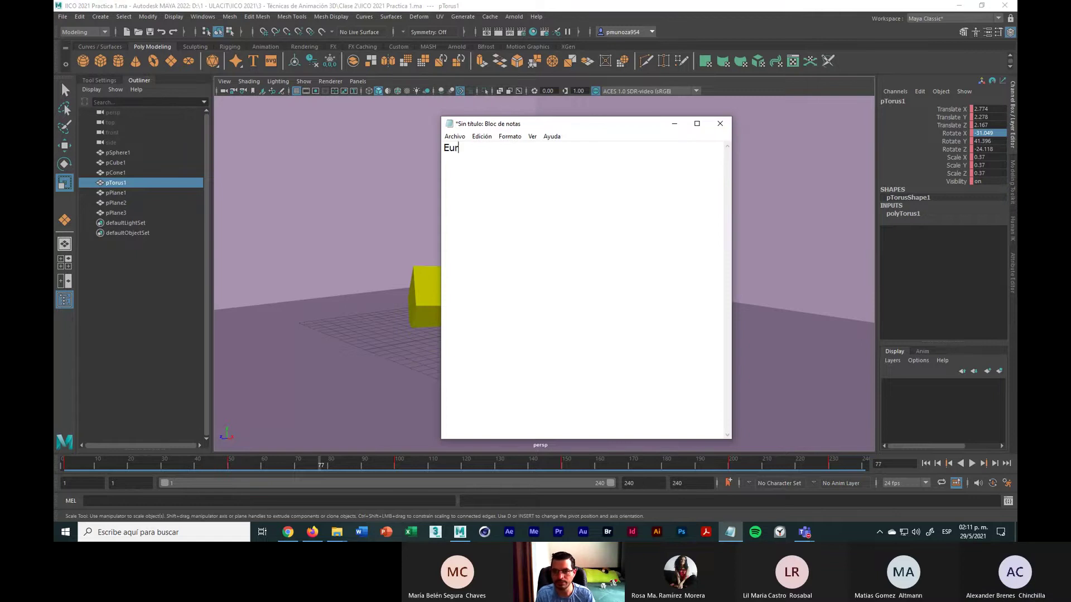
{"action": "left_click_drag", "start_coordinate": [482, 146], "coordinate": [444, 148]}
{"action": "left_click", "coordinate": [483, 149]}
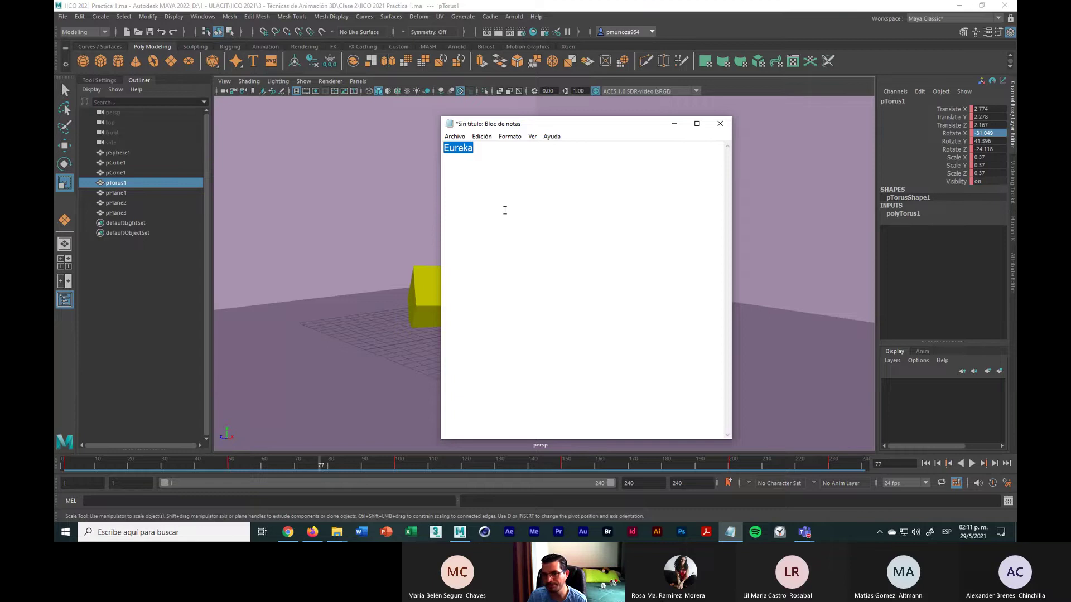
{"action": "left_click", "coordinate": [720, 123]}
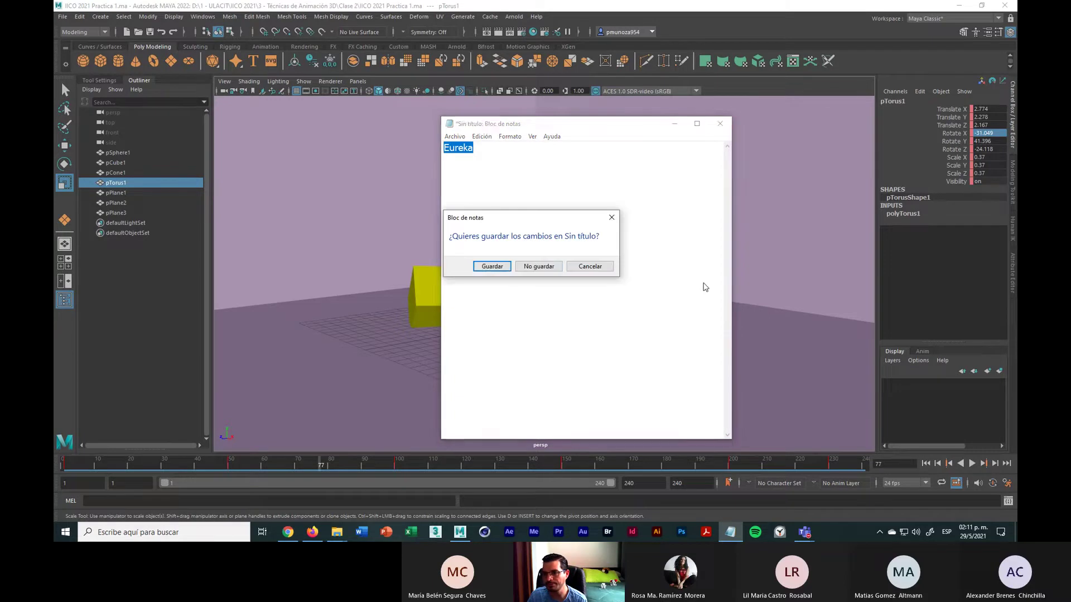
{"action": "left_click", "coordinate": [539, 266]}
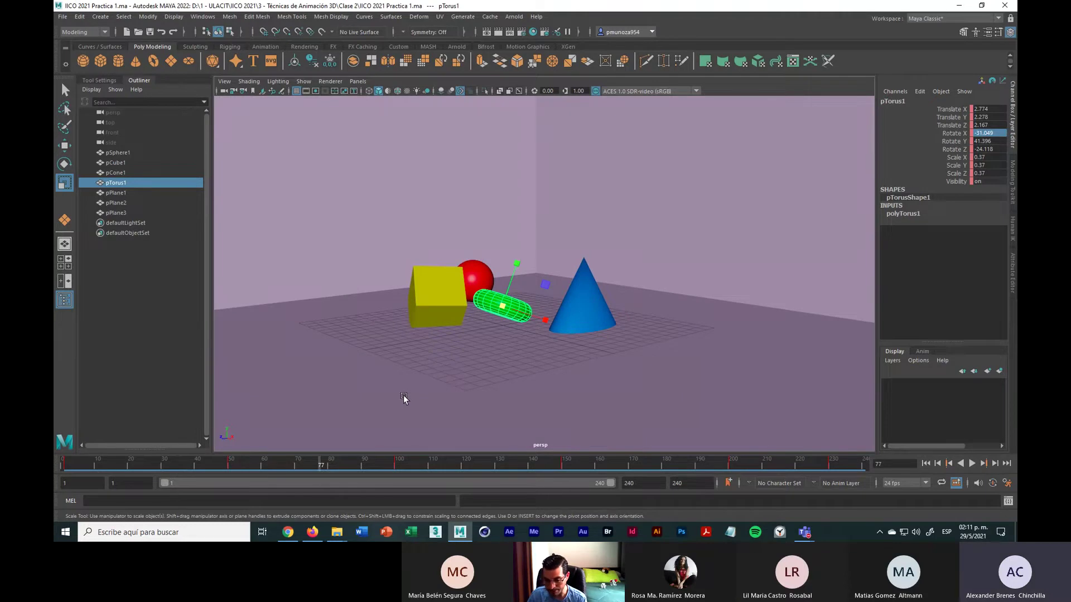
Select the torus's keyframe at frame 100 using the range 97 to 102, and move it to about frame 60
{"action": "left_click", "coordinate": [397, 467]}
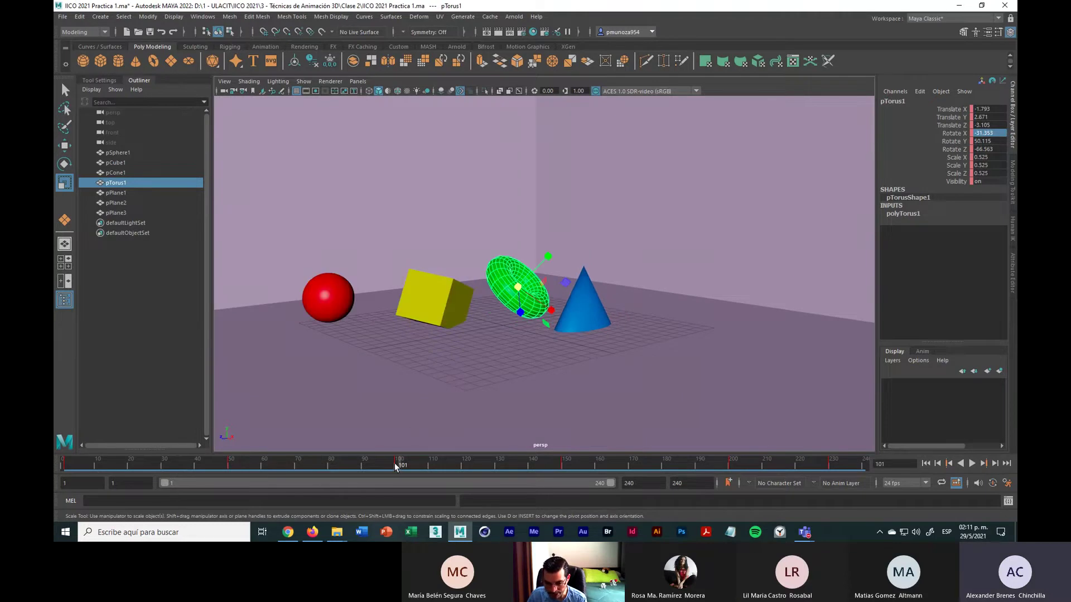
{"action": "left_click", "coordinate": [401, 466]}
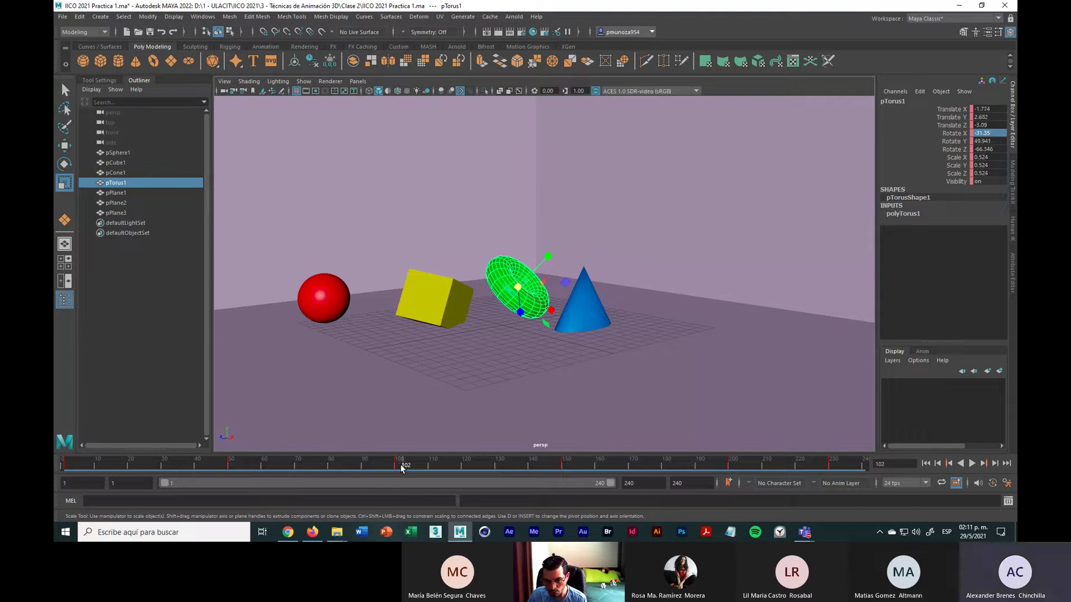
{"action": "left_click", "coordinate": [401, 466]}
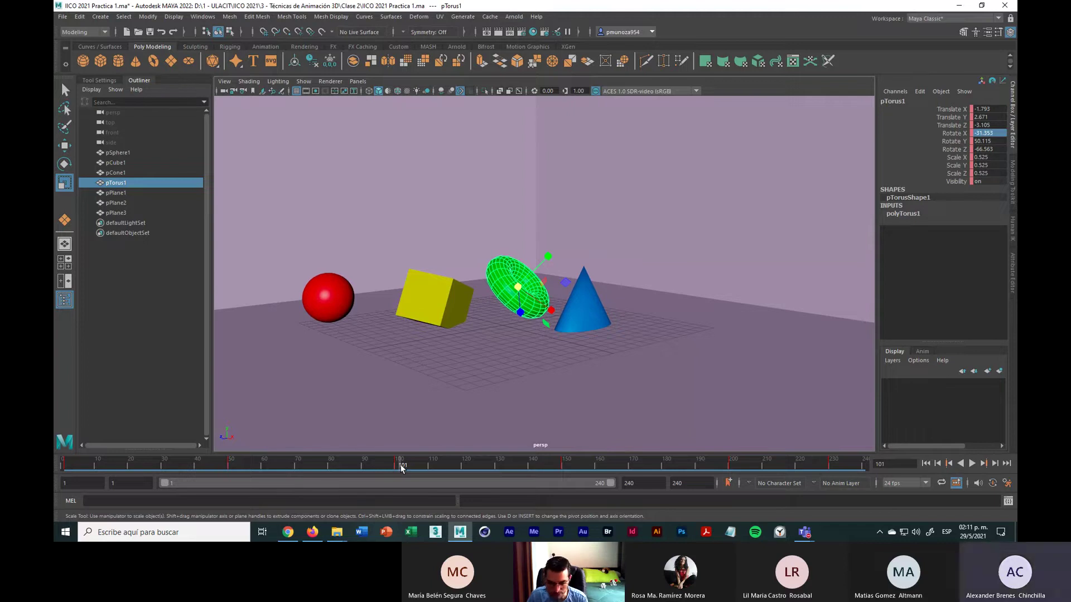
{"action": "left_click_drag", "start_coordinate": [401, 467], "coordinate": [388, 471], "text": "shift"}
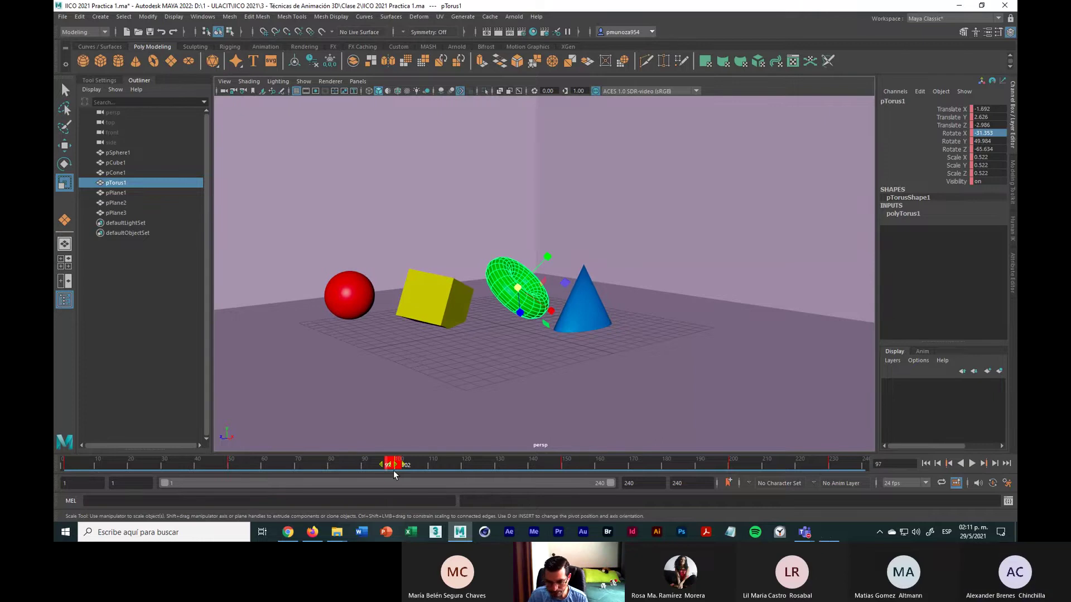
{"action": "key", "text": "super+plus"}
{"action": "key", "text": "super+minus"}
{"action": "key", "text": "super+minus"}
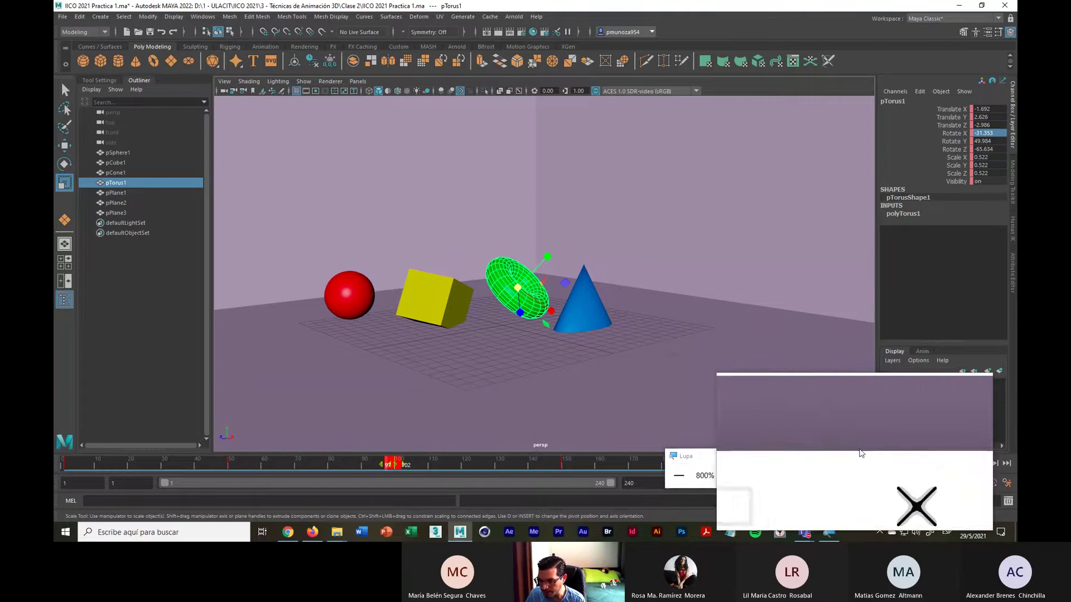
{"action": "left_click", "coordinate": [865, 451]}
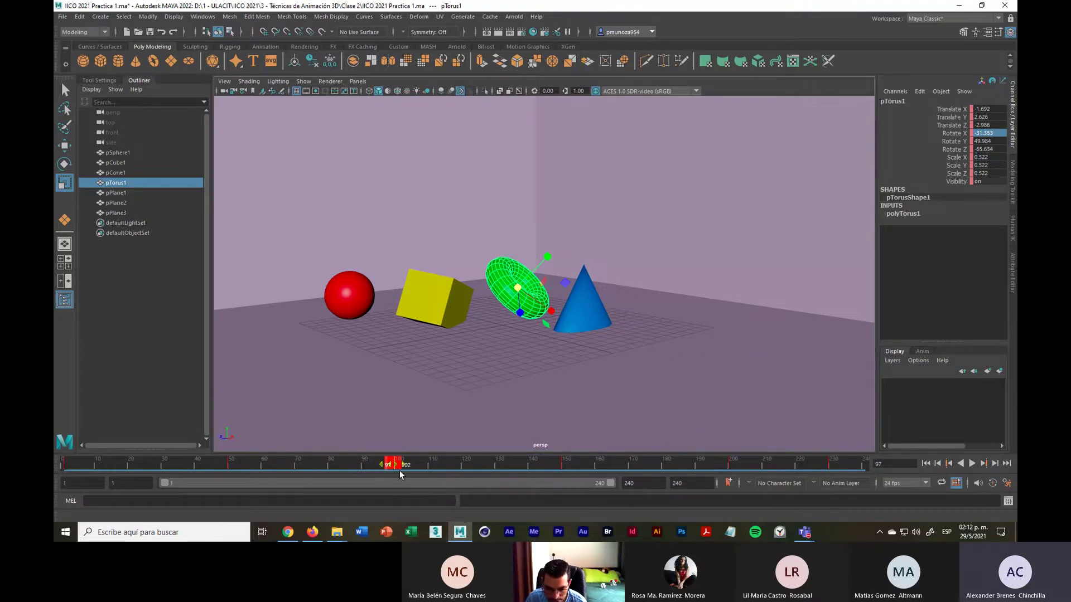
{"action": "key", "text": "alt+v"}
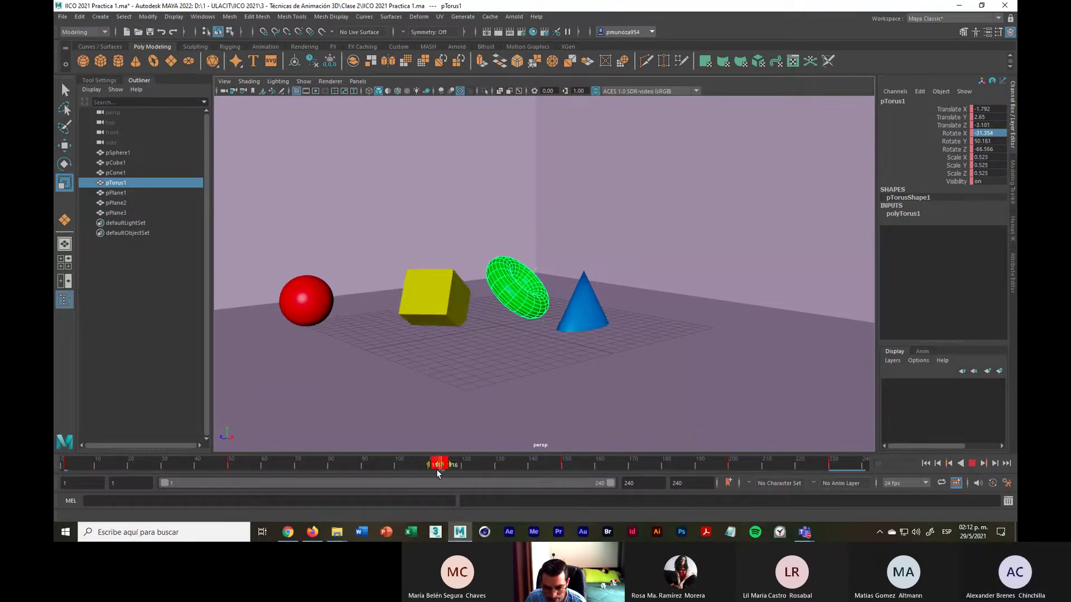
{"action": "mouse_move", "coordinate": [437, 469]}
{"action": "left_mouse_down"}
{"action": "mouse_move", "coordinate": [78, 463]}
{"action": "mouse_move", "coordinate": [371, 472]}
{"action": "mouse_move", "coordinate": [200, 479]}
{"action": "mouse_move", "coordinate": [244, 482]}
{"action": "left_mouse_up"}
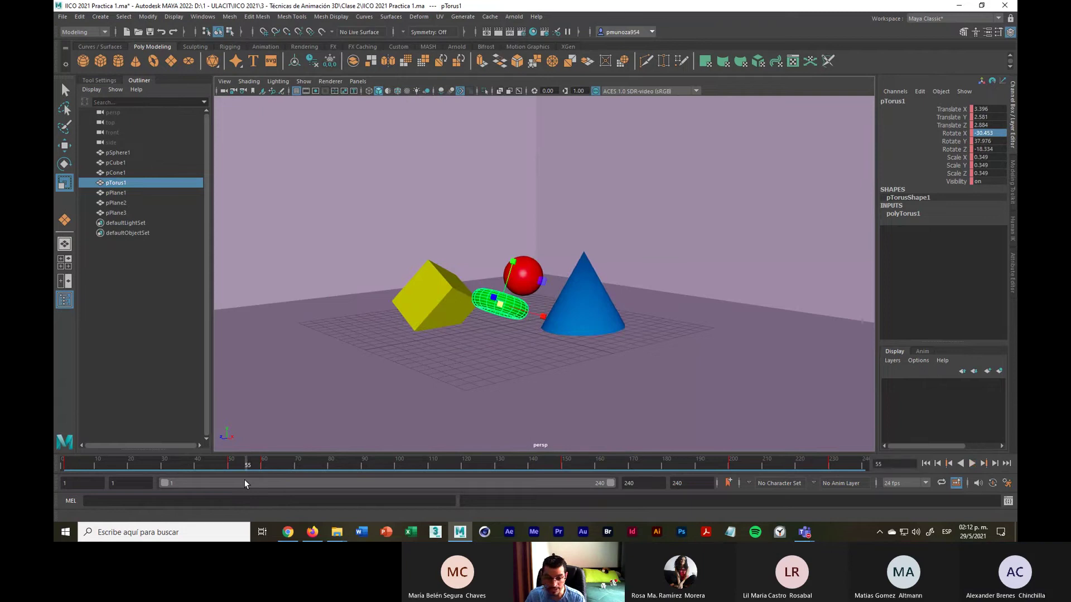
Select the range around the torus's keyframe at frame 60 and move it to about frame 105
{"action": "left_click", "coordinate": [267, 471]}
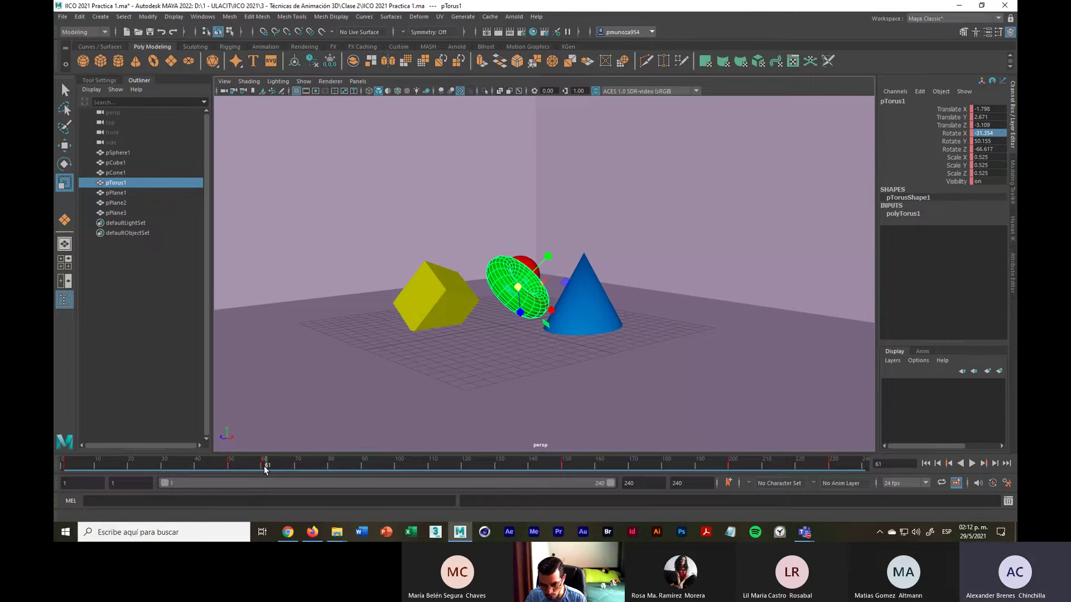
{"action": "left_click_drag", "start_coordinate": [266, 468], "coordinate": [262, 464], "text": "shift"}
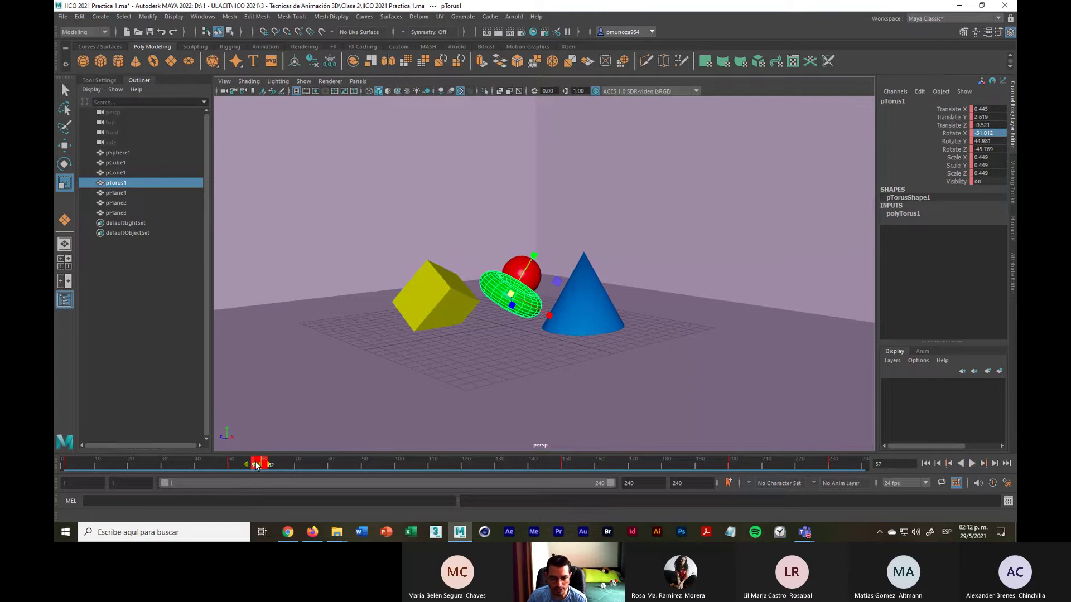
{"action": "left_click_drag", "start_coordinate": [268, 468], "coordinate": [400, 474]}
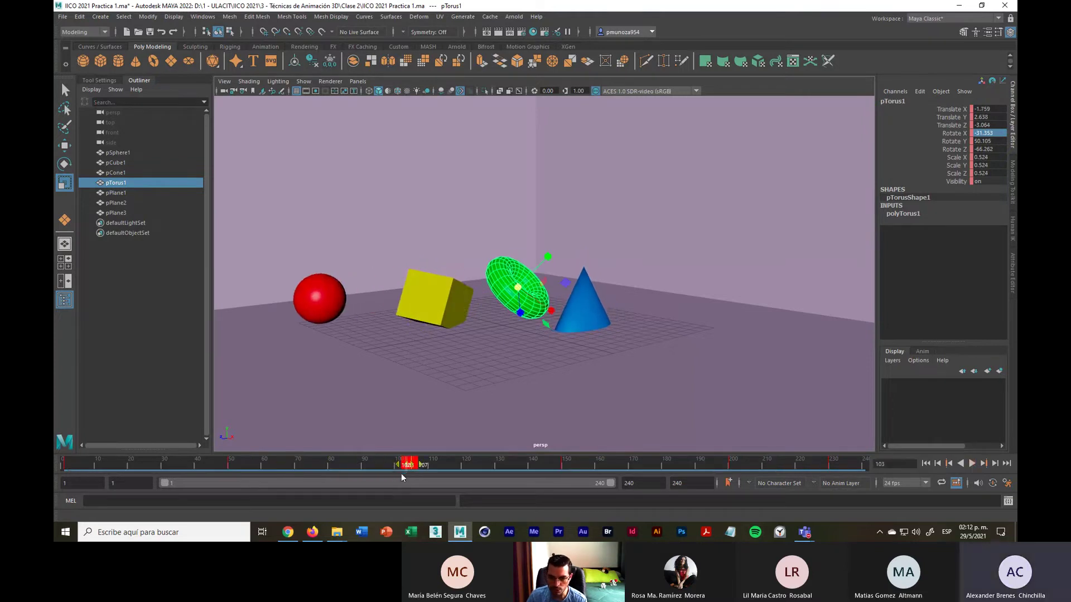
Select the torus's keyframes between frames 100 and 152 together and move them about four frames later
{"action": "left_click", "coordinate": [569, 468]}
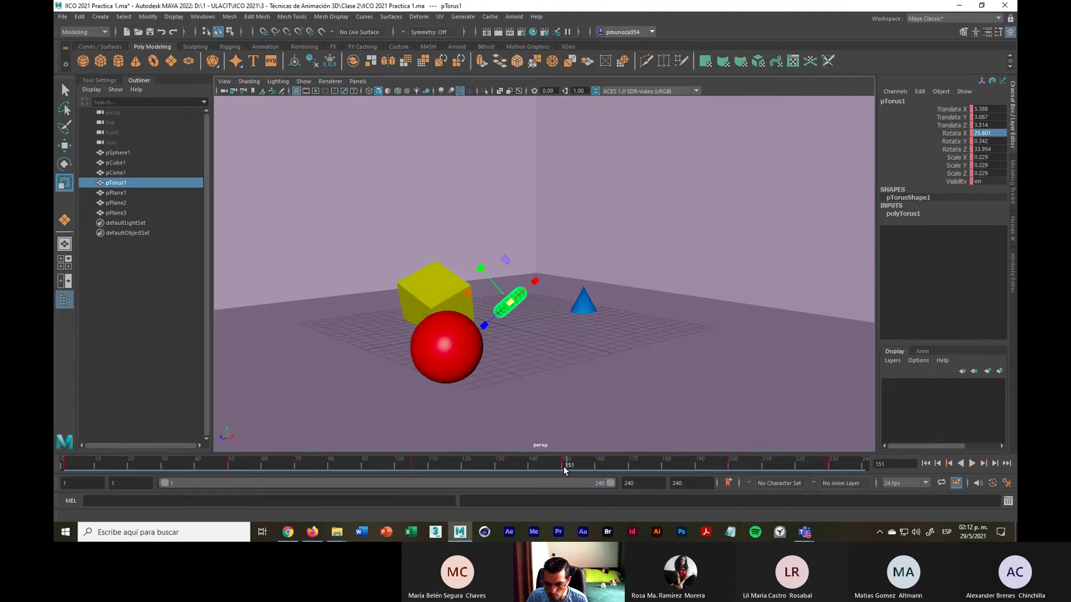
{"action": "left_click_drag", "start_coordinate": [566, 471], "coordinate": [397, 483], "text": "shift"}
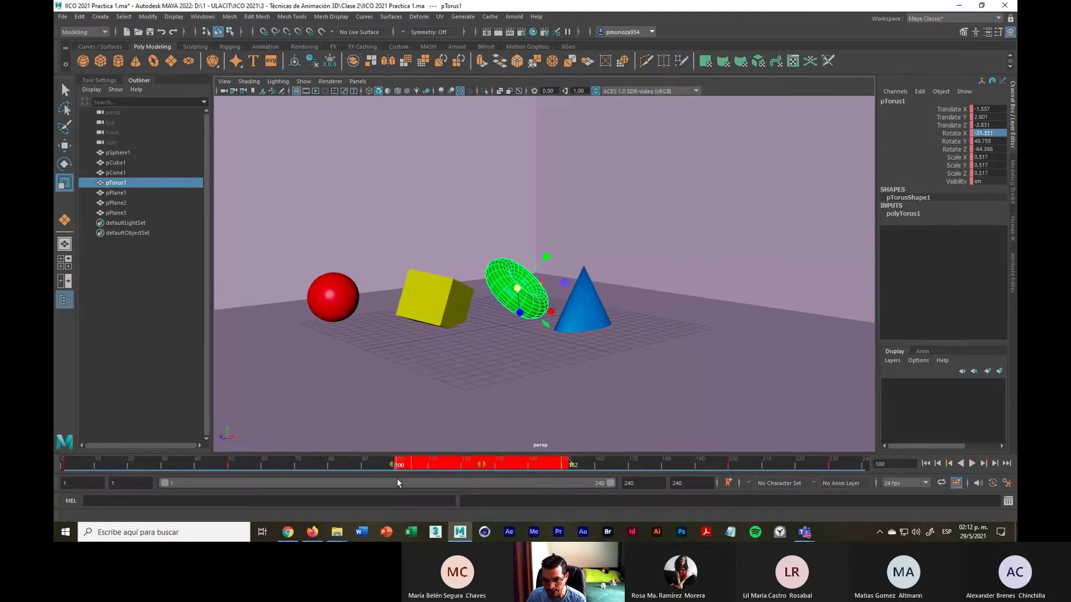
{"action": "mouse_move", "coordinate": [482, 464]}
{"action": "left_mouse_down"}
{"action": "mouse_move", "coordinate": [409, 466]}
{"action": "mouse_move", "coordinate": [486, 469]}
{"action": "left_mouse_up"}
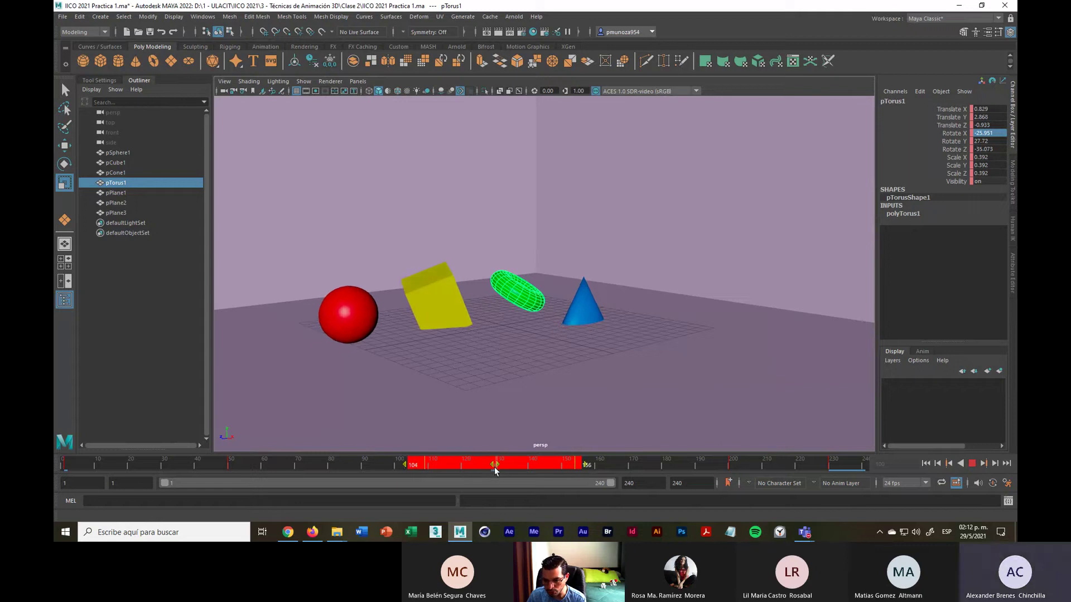
{"action": "left_click", "coordinate": [498, 464]}
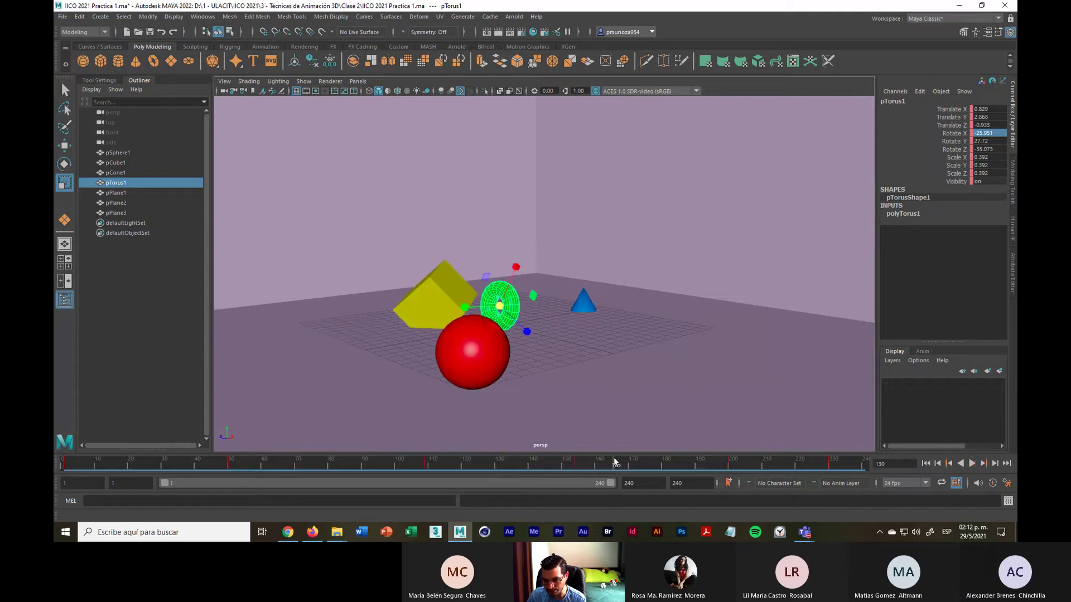
Move the torus's keyframe at frame 200 earlier to about frame 190
{"action": "left_click", "coordinate": [737, 466]}
{"action": "key", "text": "alt+v"}
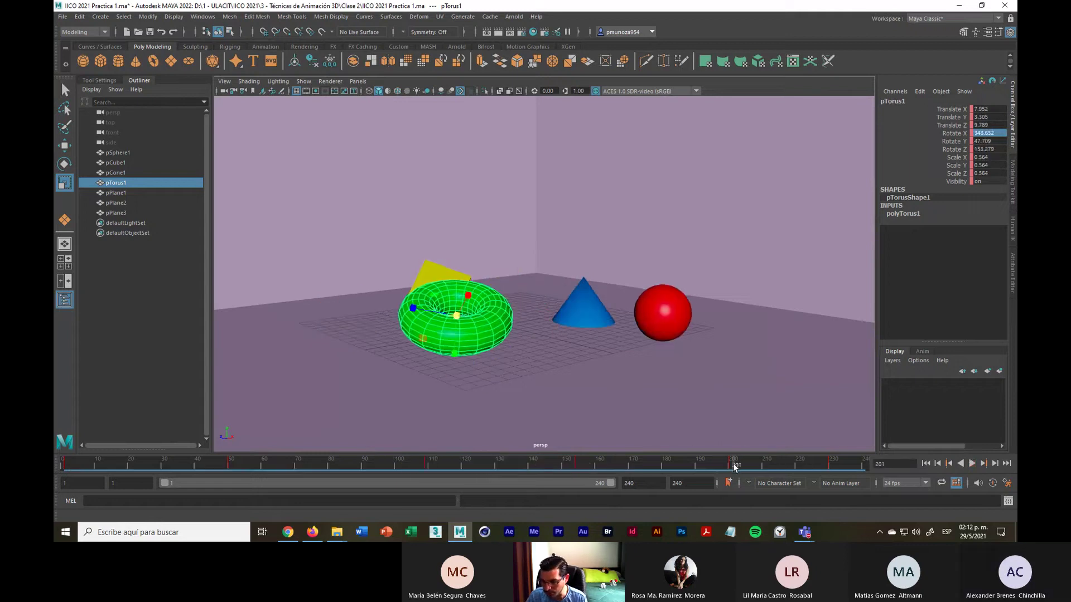
{"action": "left_click_drag", "start_coordinate": [717, 467], "coordinate": [704, 472], "text": "shift"}
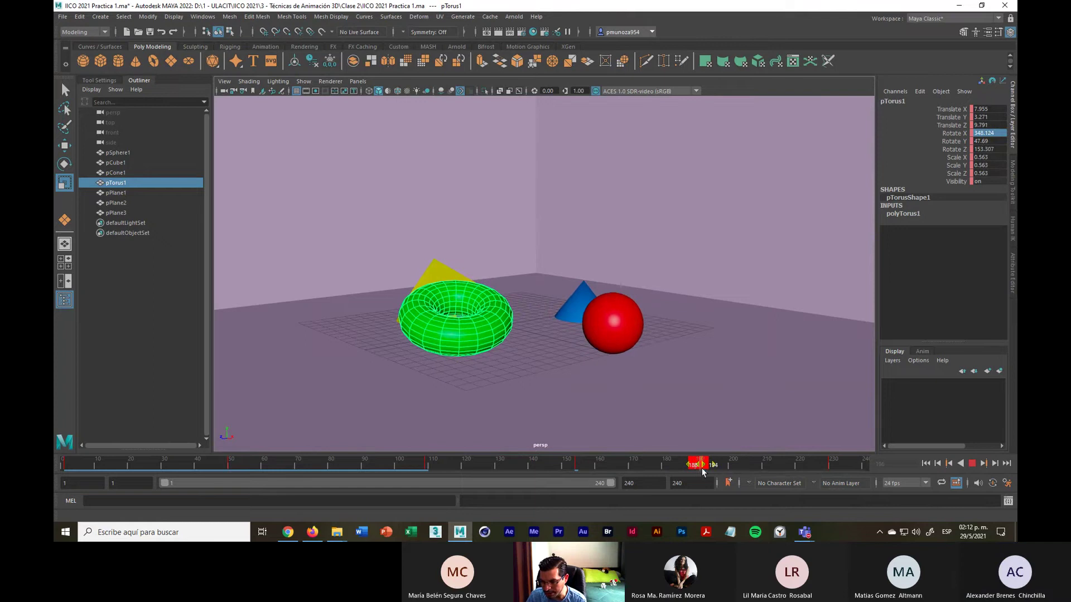
{"action": "left_click", "coordinate": [751, 465]}
Move the torus's keyframe near frame 154 back to about frame 150 and the one near frame 109 to about frame 103
{"action": "left_click", "coordinate": [582, 467]}
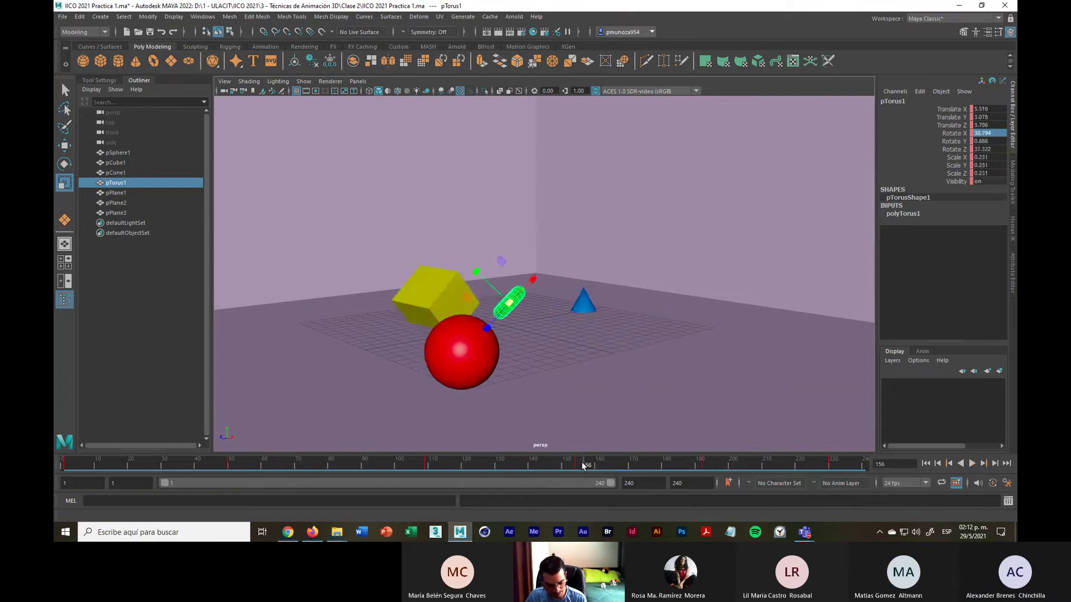
{"action": "left_click_drag", "start_coordinate": [581, 466], "coordinate": [572, 469], "text": "shift"}
{"action": "key", "text": "alt+v"}
{"action": "key", "text": "alt+v"}
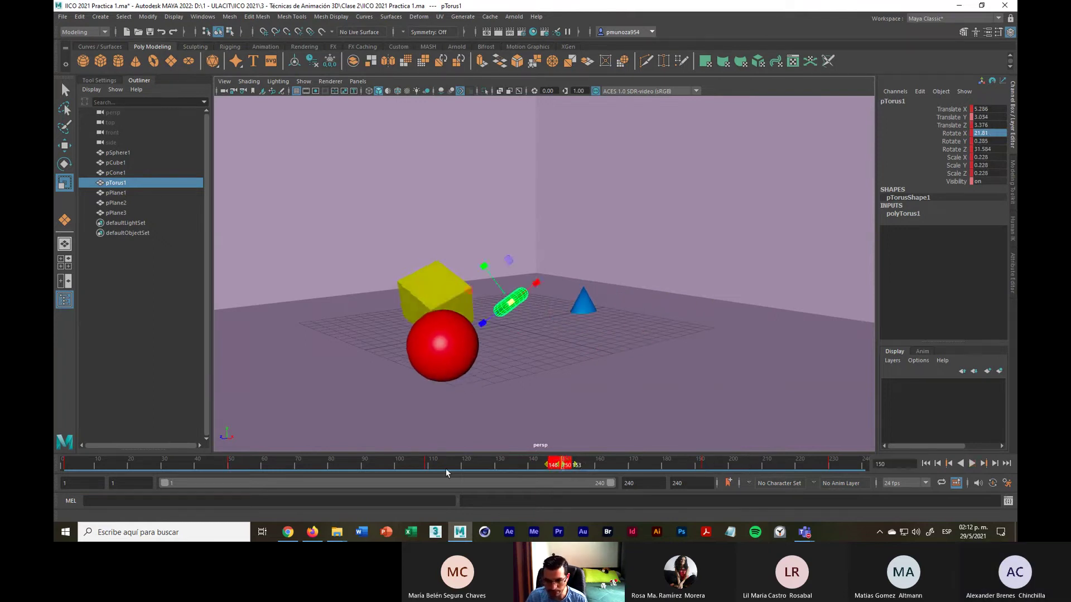
{"action": "mouse_move", "coordinate": [419, 462]}
{"action": "left_mouse_down"}
{"action": "mouse_move", "coordinate": [434, 463]}
{"action": "mouse_move", "coordinate": [403, 465]}
{"action": "left_mouse_up"}
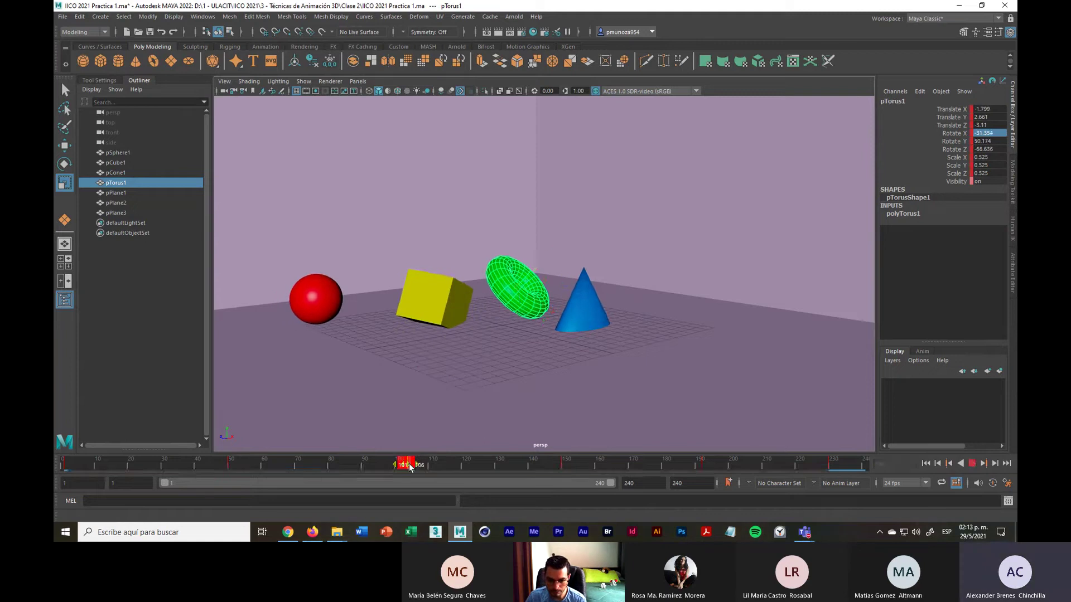
Select the floor plane and save the scene with the retimed torus keyframes
{"action": "left_click", "coordinate": [468, 368]}
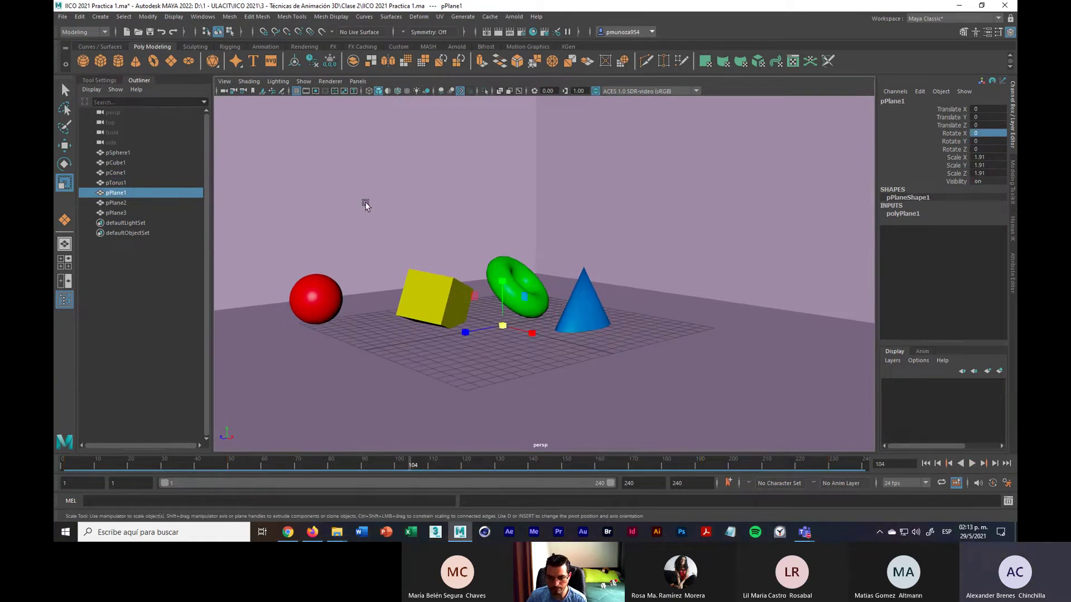
{"action": "left_click", "coordinate": [63, 16]}
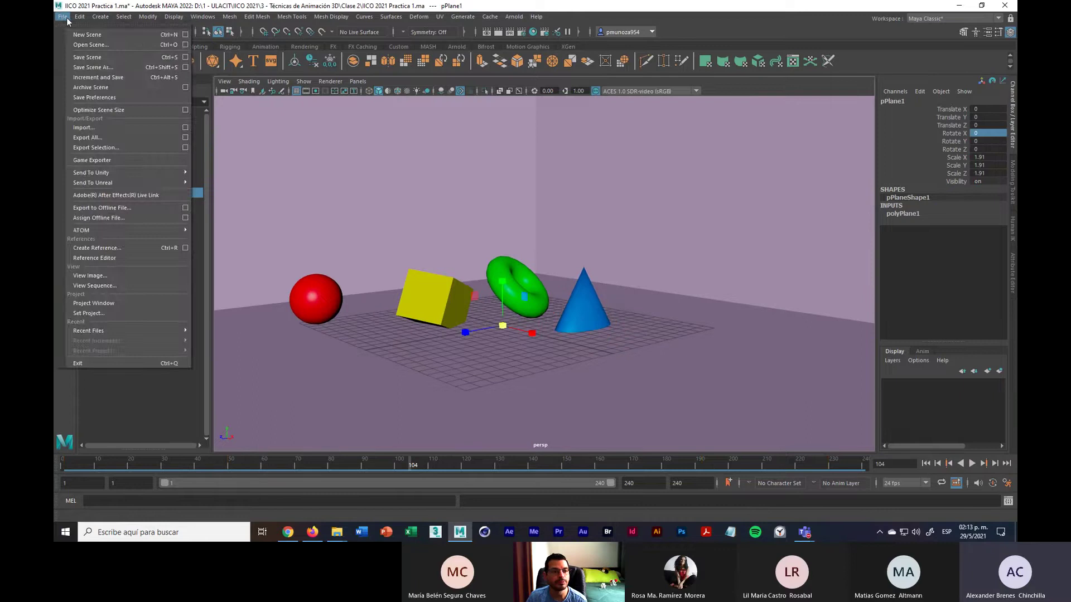
{"action": "left_click", "coordinate": [84, 57]}
{"action": "left_click", "coordinate": [292, 534]}
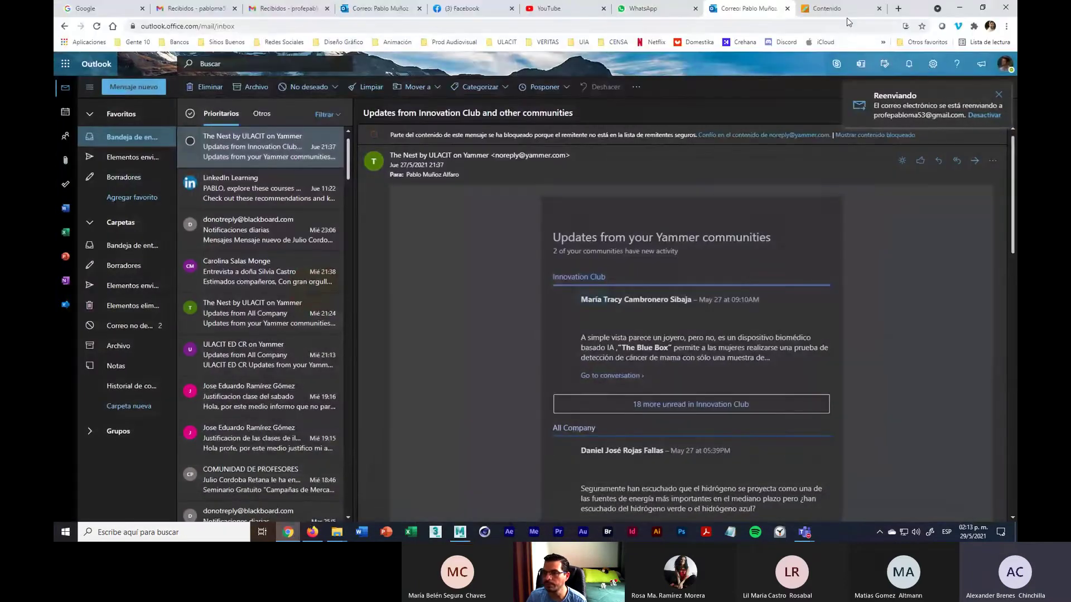
{"action": "left_click", "coordinate": [825, 8]}
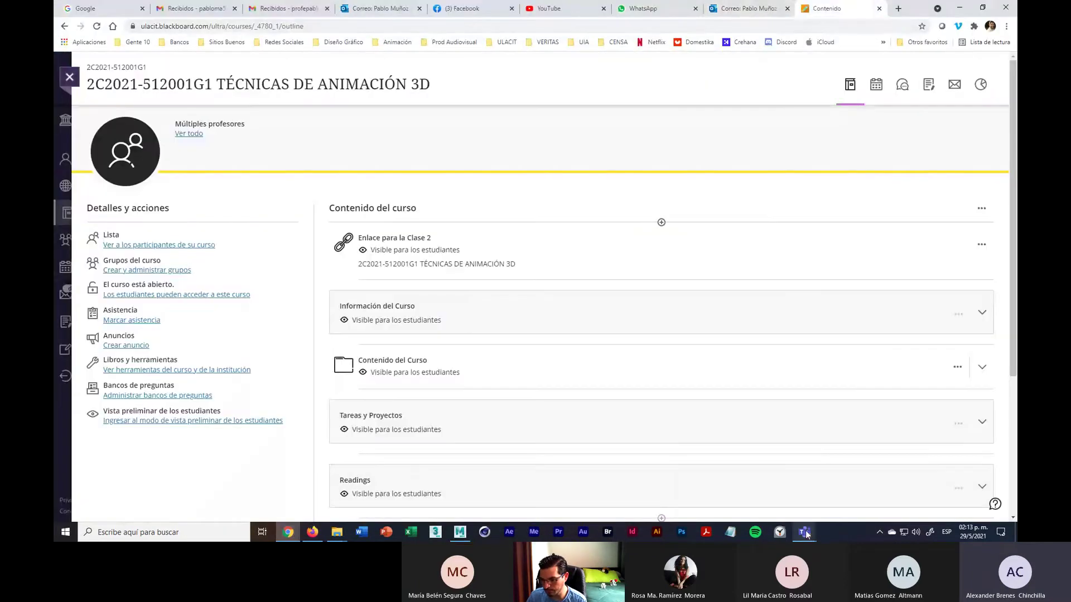
{"action": "left_click", "coordinate": [806, 458]}
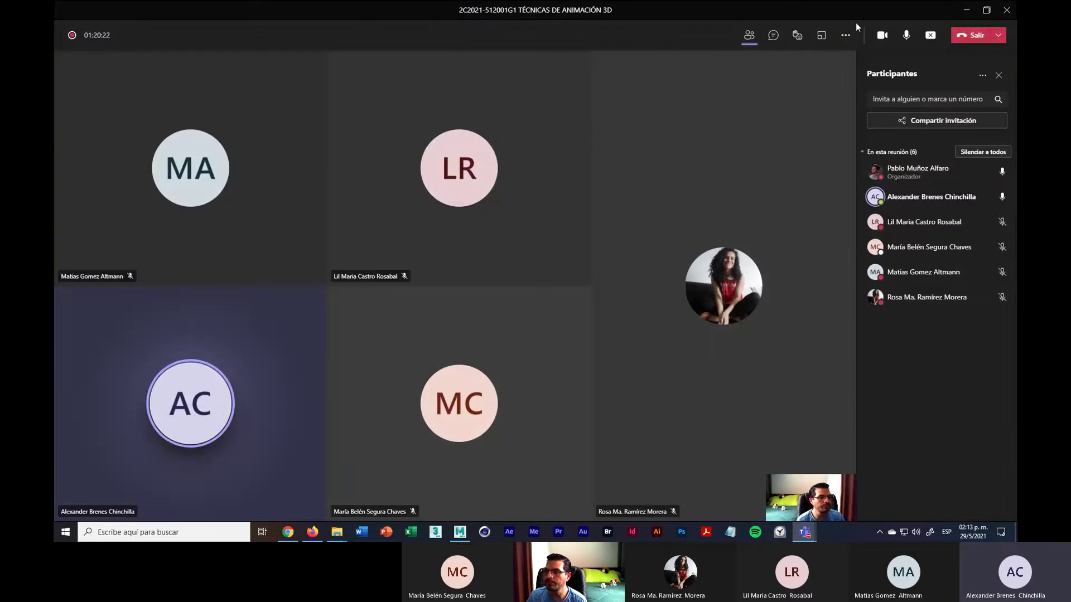
{"action": "left_click", "coordinate": [845, 37]}
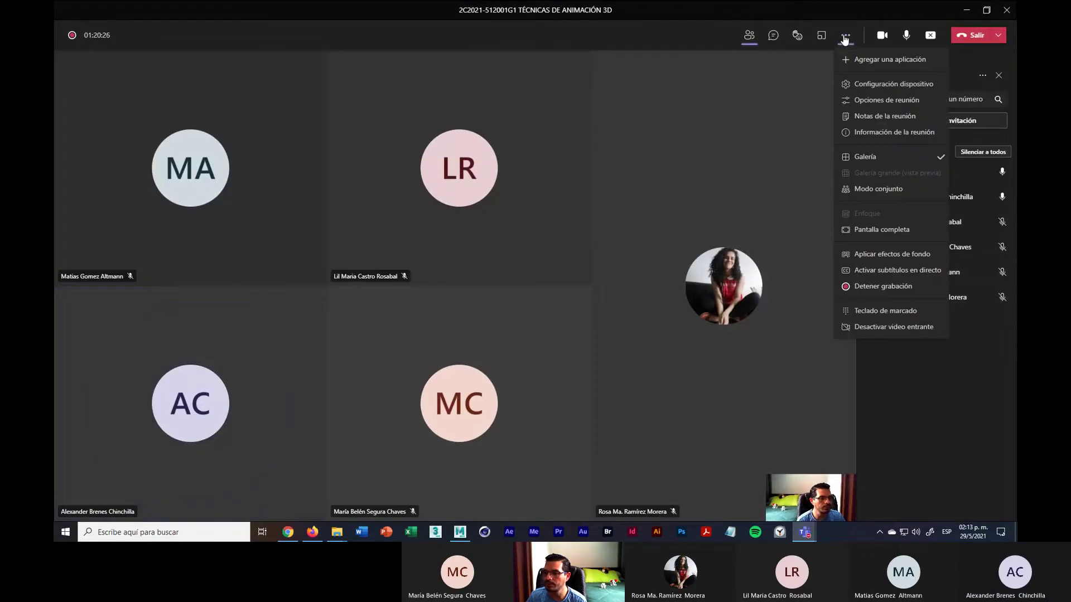
{"action": "left_click", "coordinate": [798, 35]}
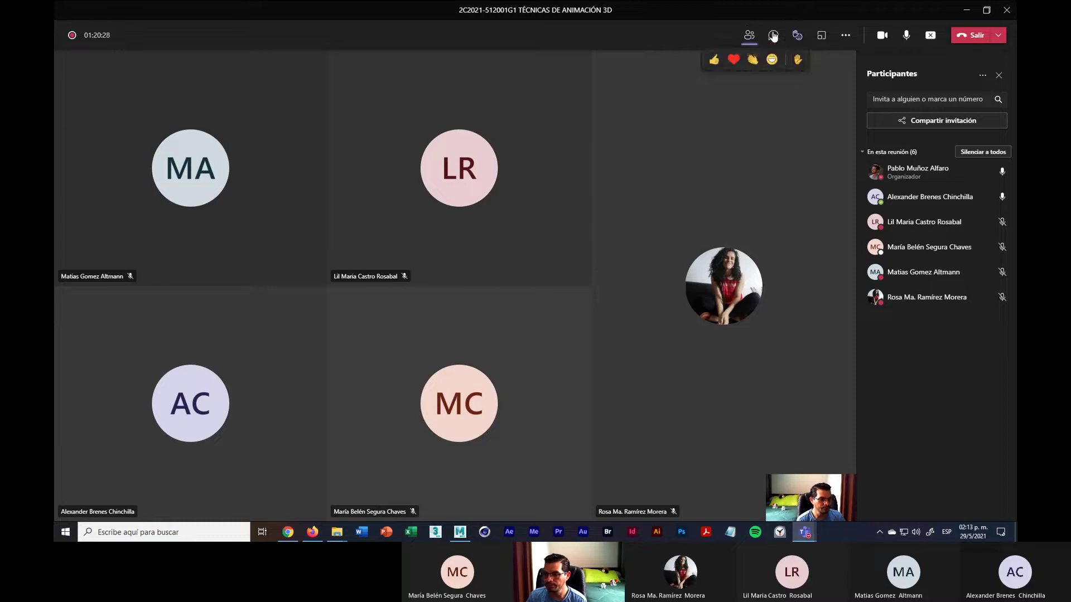
{"action": "left_click", "coordinate": [804, 532]}
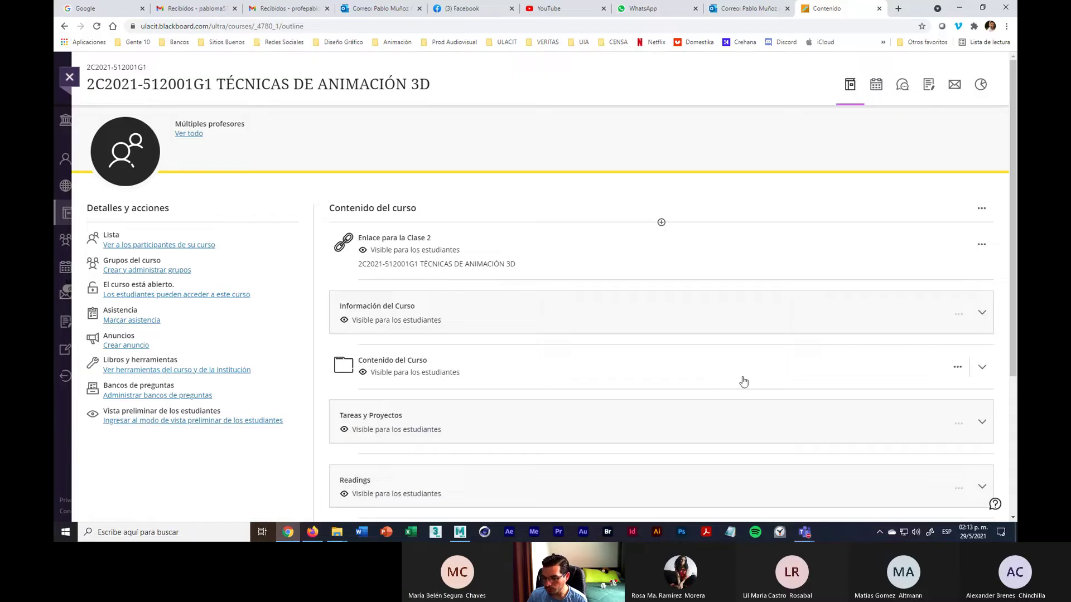
{"action": "mouse_move", "coordinate": [806, 537]}
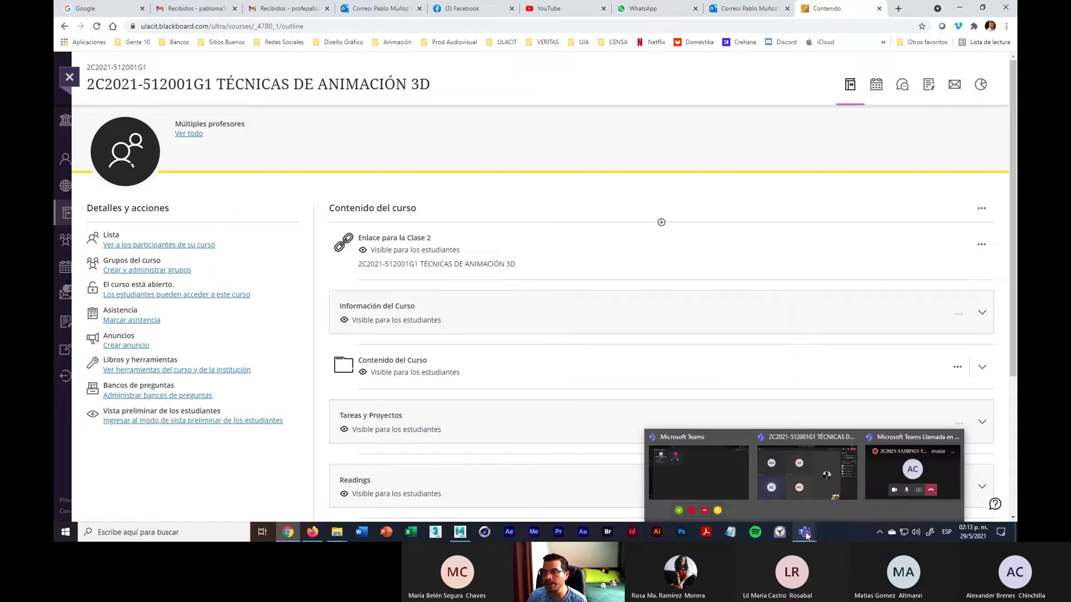
Switch to WhatsApp Web, watch the four animation videos shared in the Técnicas de Animación 3D group chat, and return to Maya
{"action": "left_click", "coordinate": [652, 8]}
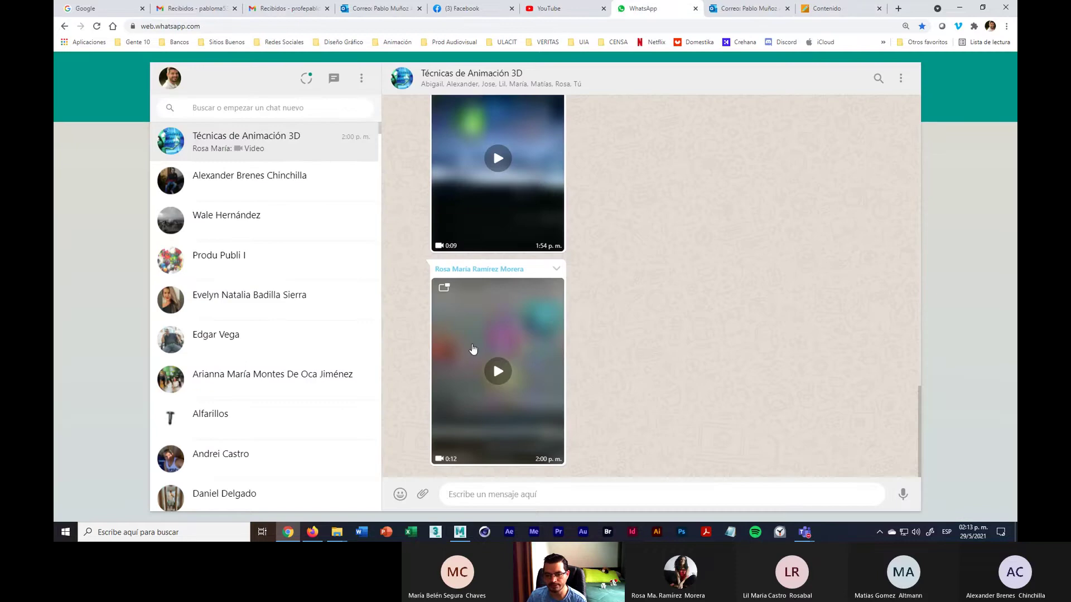
{"action": "scroll", "coordinate": [473, 349], "scroll_direction": "up", "scroll_amount": 5}
{"action": "left_click", "coordinate": [527, 293]}
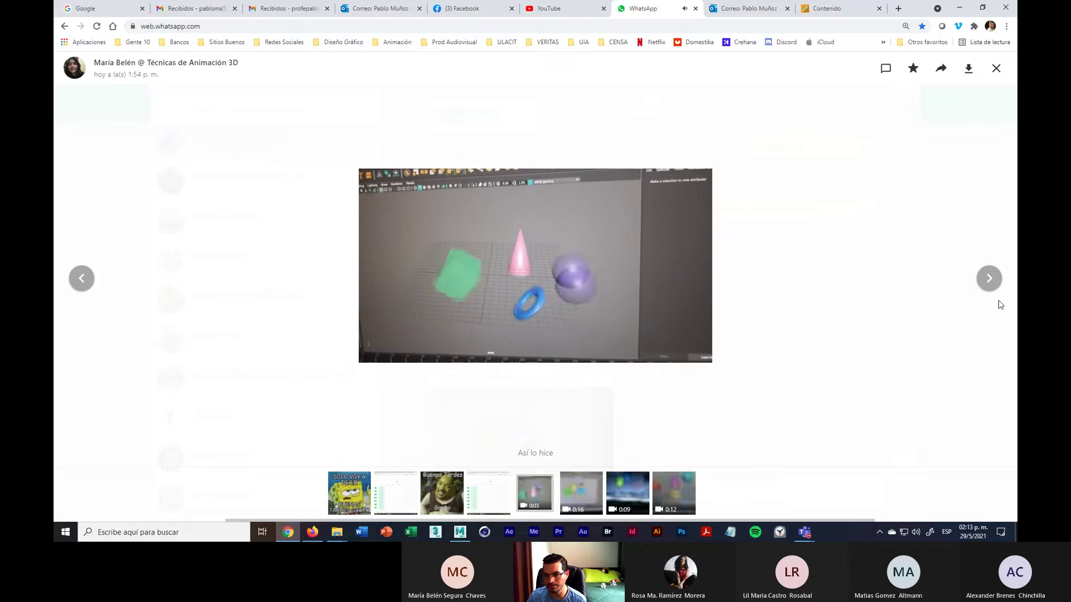
{"action": "left_click", "coordinate": [989, 279]}
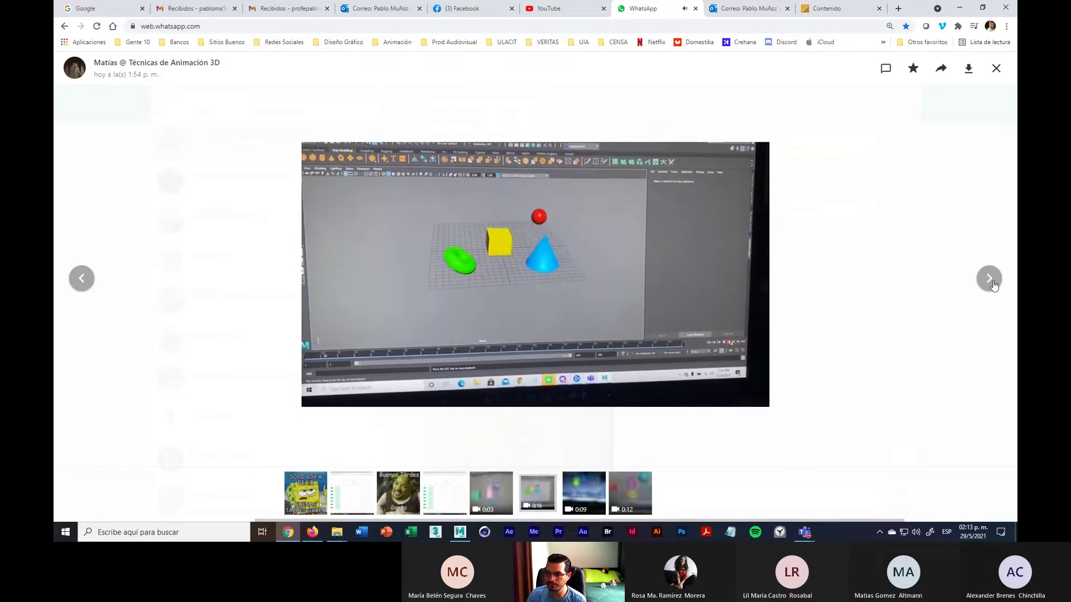
{"action": "left_click", "coordinate": [990, 279]}
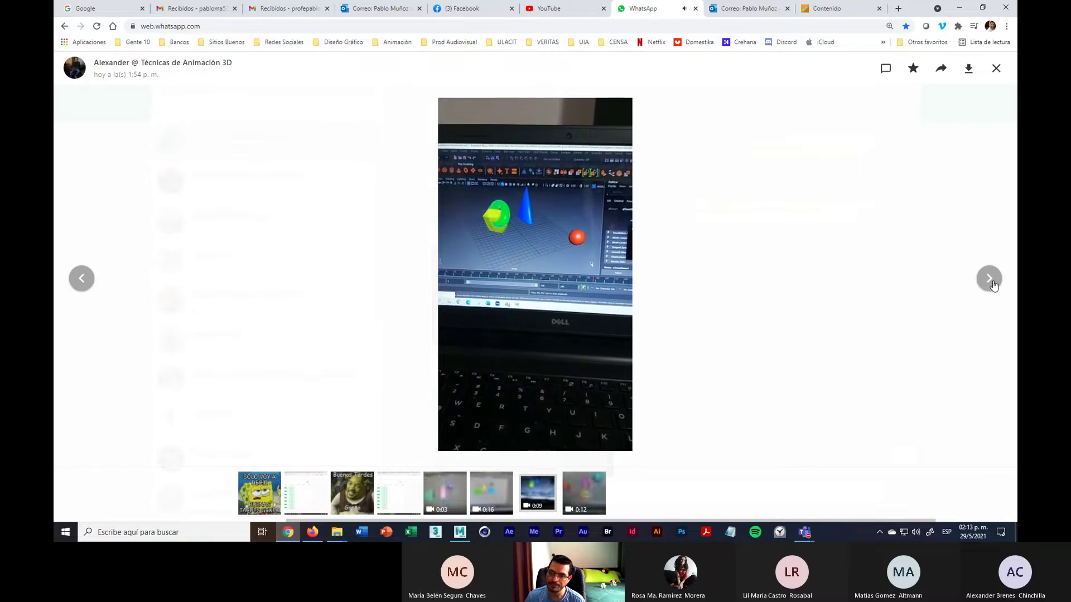
{"action": "left_click", "coordinate": [989, 278]}
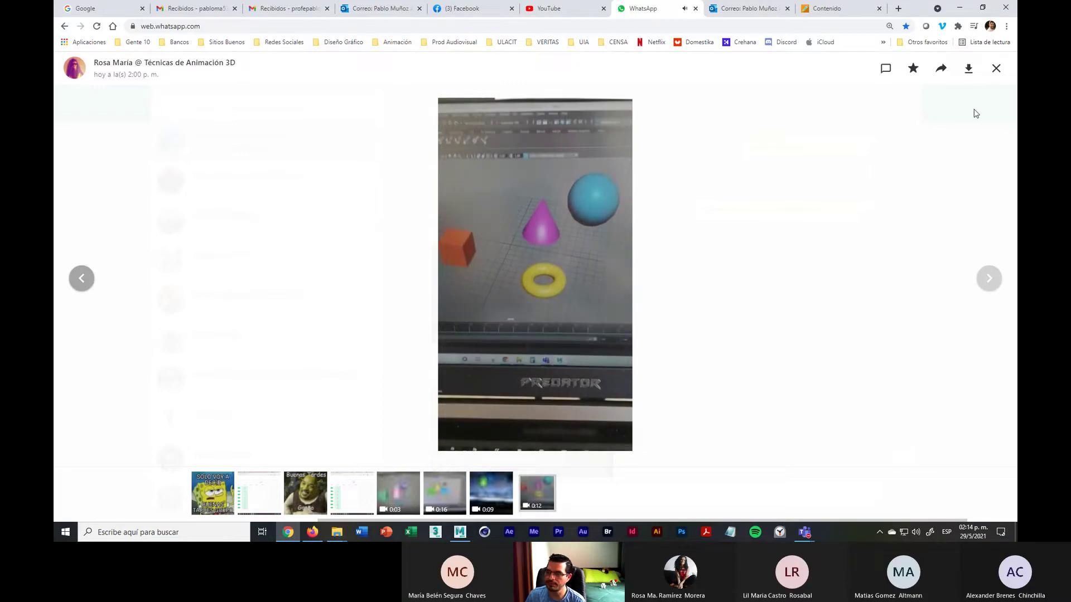
{"action": "left_click", "coordinate": [996, 68]}
{"action": "scroll", "coordinate": [677, 359], "scroll_direction": "down", "scroll_amount": 5}
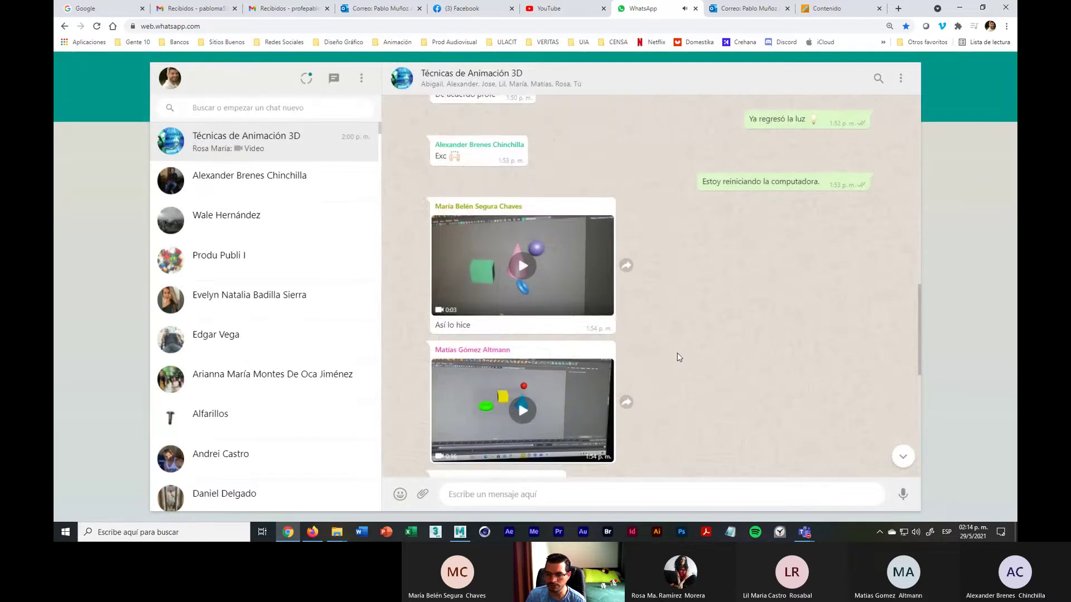
{"action": "left_click", "coordinate": [959, 7]}
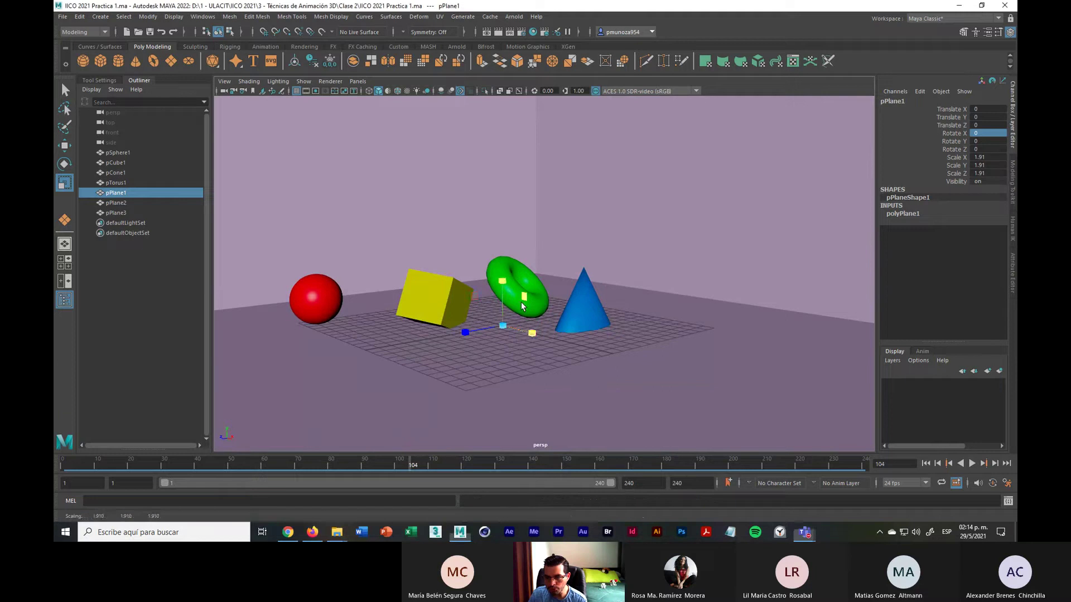
Select the blue cone, try to delete its keyframe near frame 120, and undo the deletion
{"action": "left_click", "coordinate": [578, 323]}
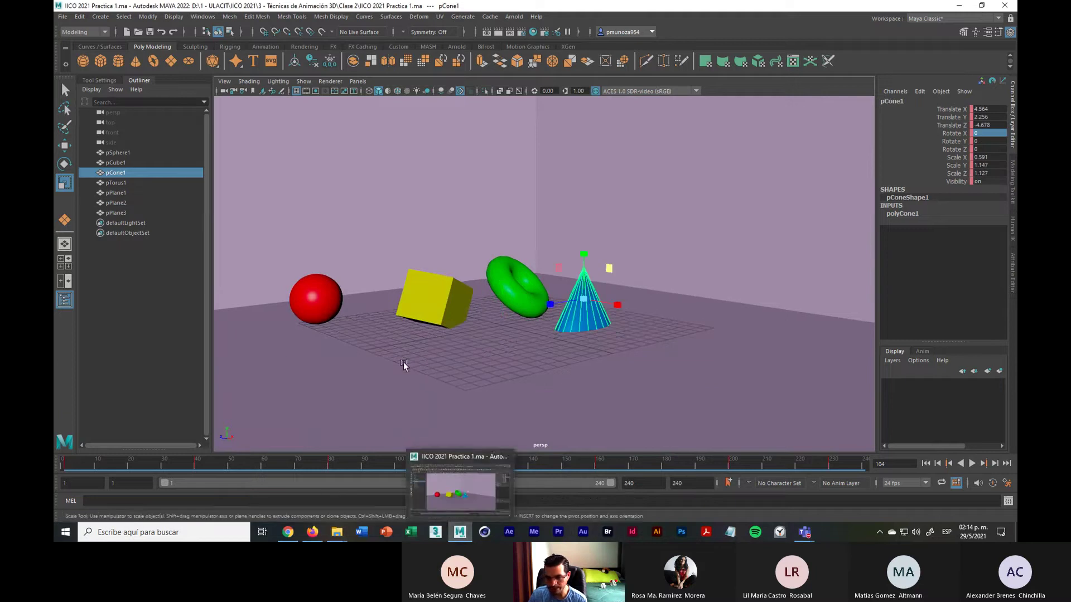
{"action": "left_click", "coordinate": [464, 466]}
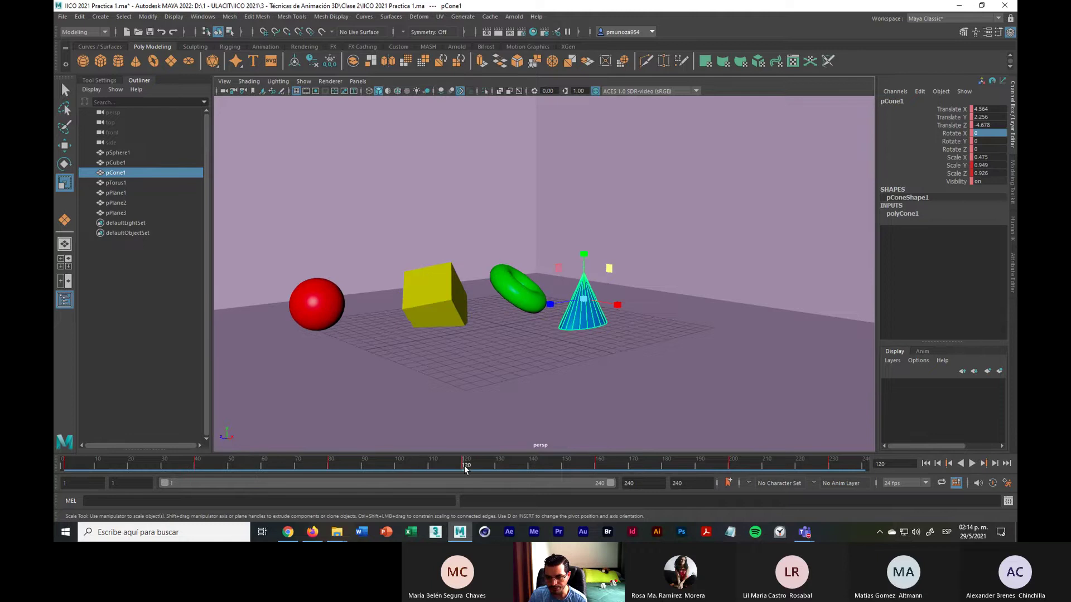
{"action": "left_click", "coordinate": [468, 467]}
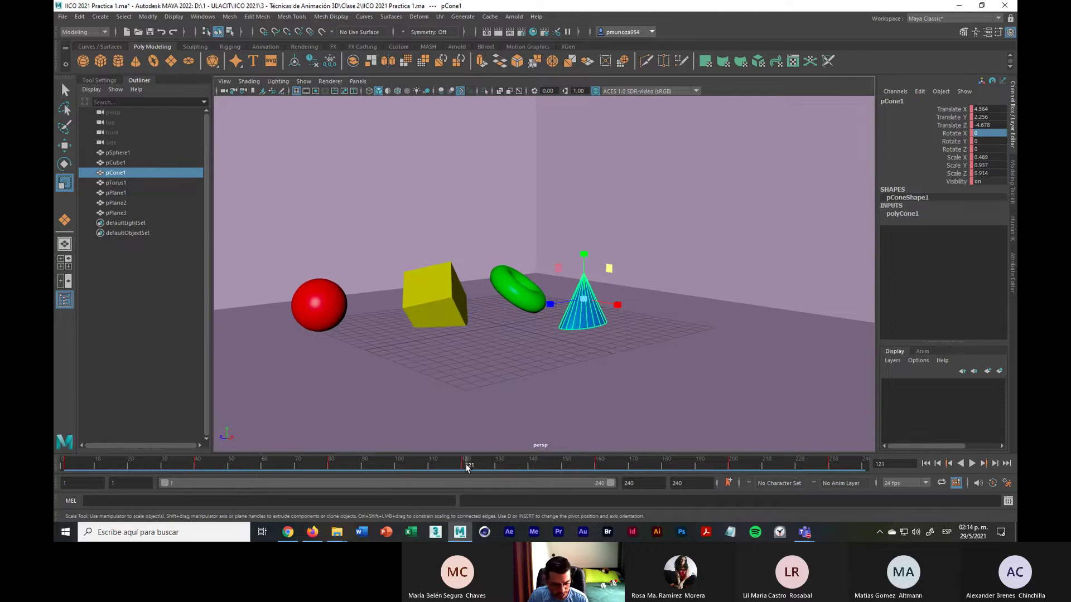
{"action": "left_click", "coordinate": [457, 471]}
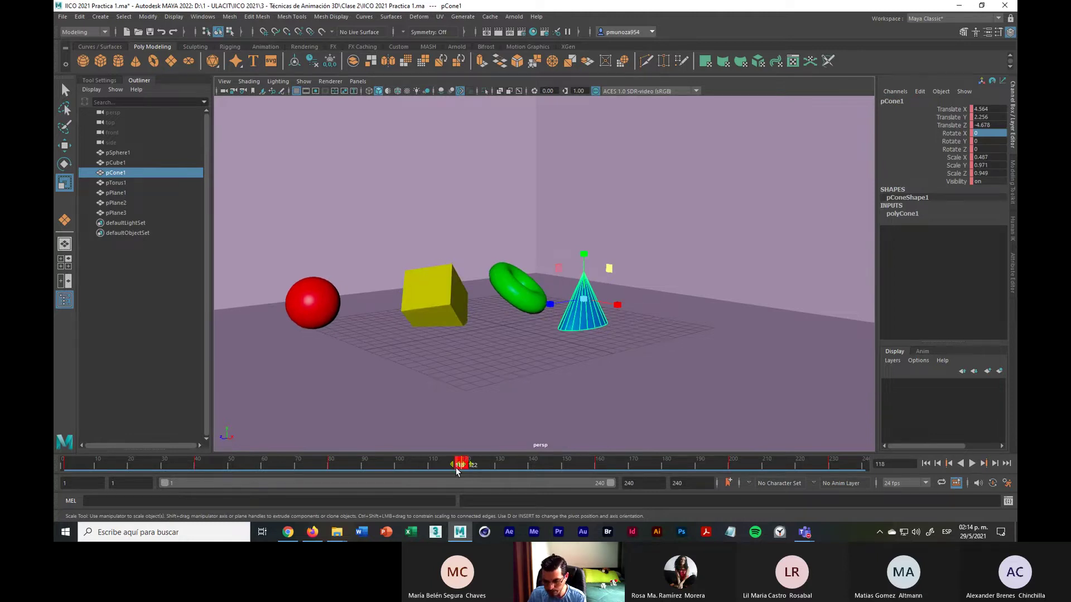
{"action": "key", "text": "Delete"}
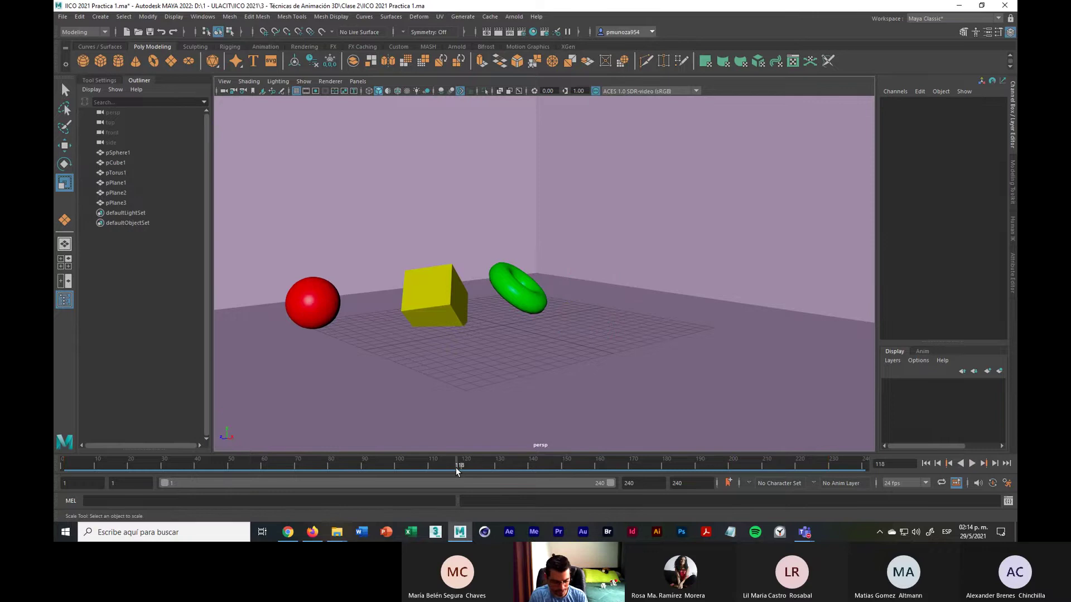
{"action": "key", "text": "ctrl+z"}
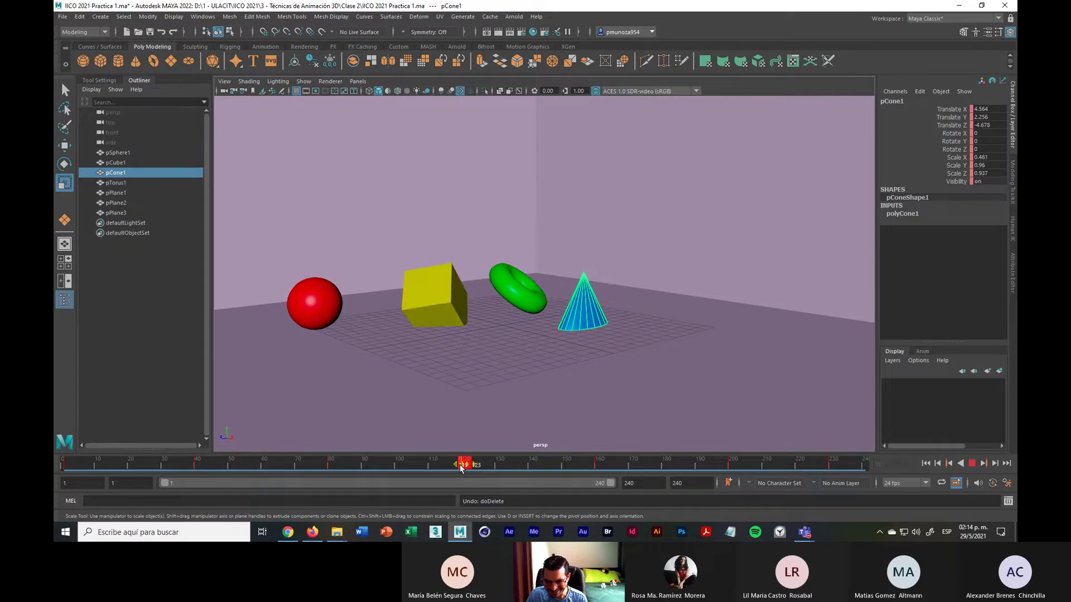
Remove only the cone's key near frame 120 from the timeline and undo that removal
{"action": "left_click_drag", "start_coordinate": [468, 466], "coordinate": [461, 466], "text": "shift"}
{"action": "right_click", "coordinate": [462, 467]}
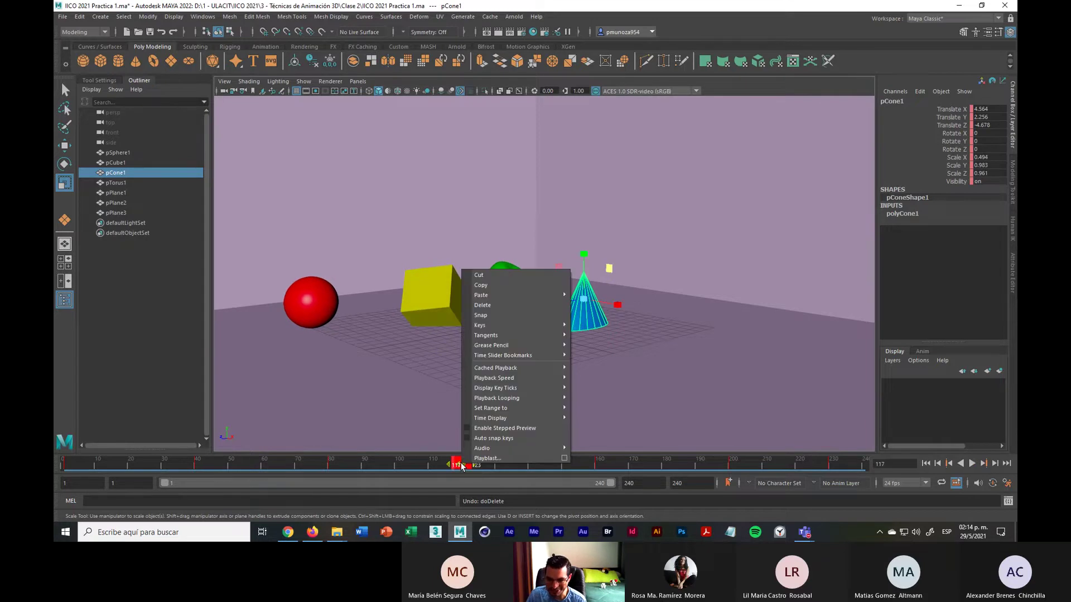
{"action": "left_click", "coordinate": [497, 305]}
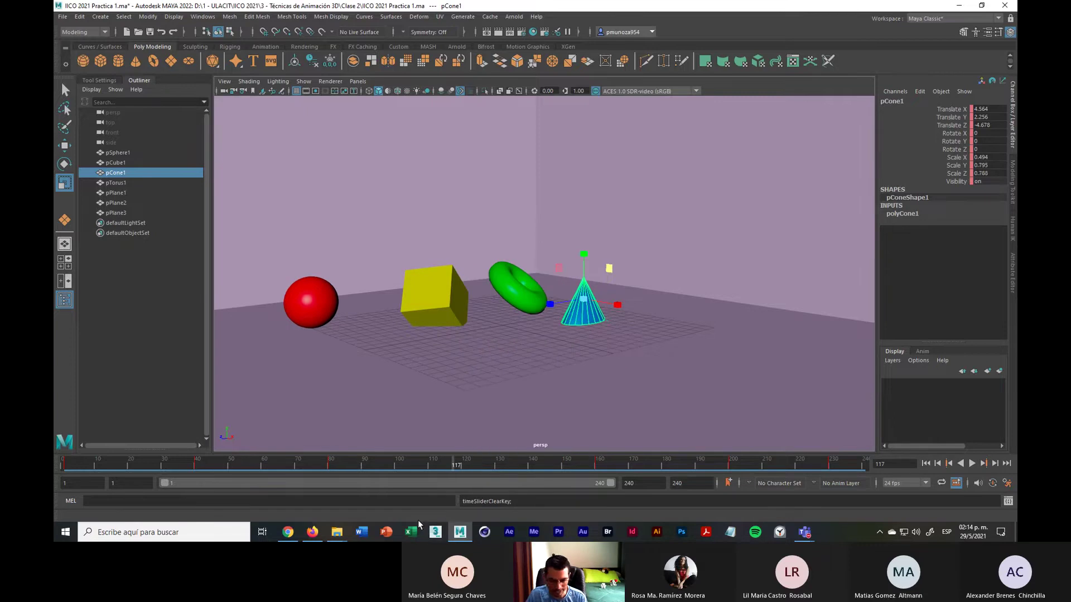
{"action": "key", "text": "ctrl+z"}
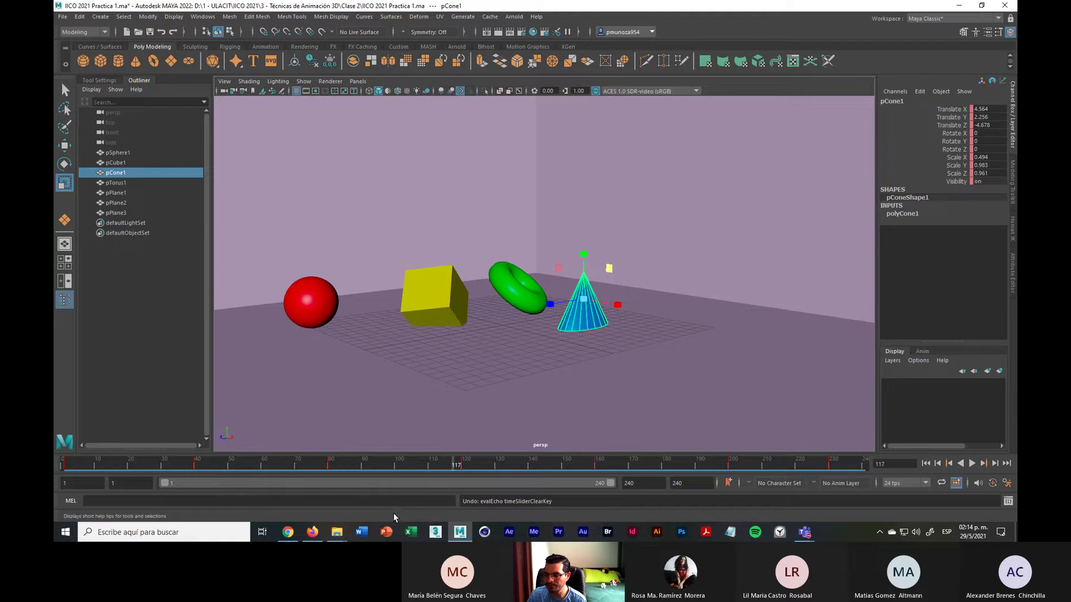
{"action": "left_click_drag", "start_coordinate": [469, 464], "coordinate": [462, 467]}
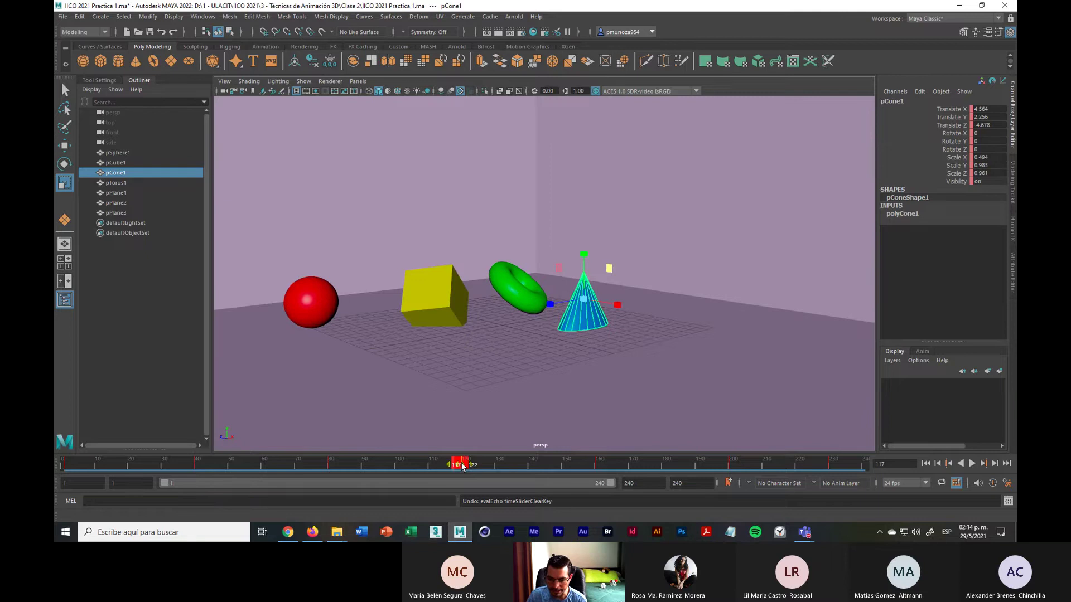
{"action": "right_click", "coordinate": [462, 466]}
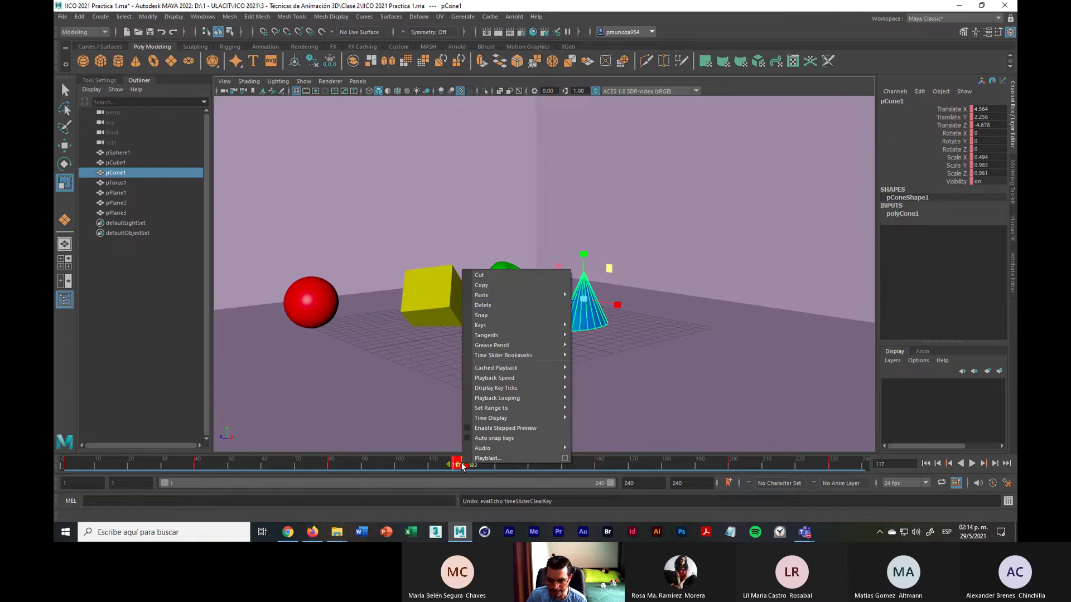
{"action": "left_click", "coordinate": [494, 305]}
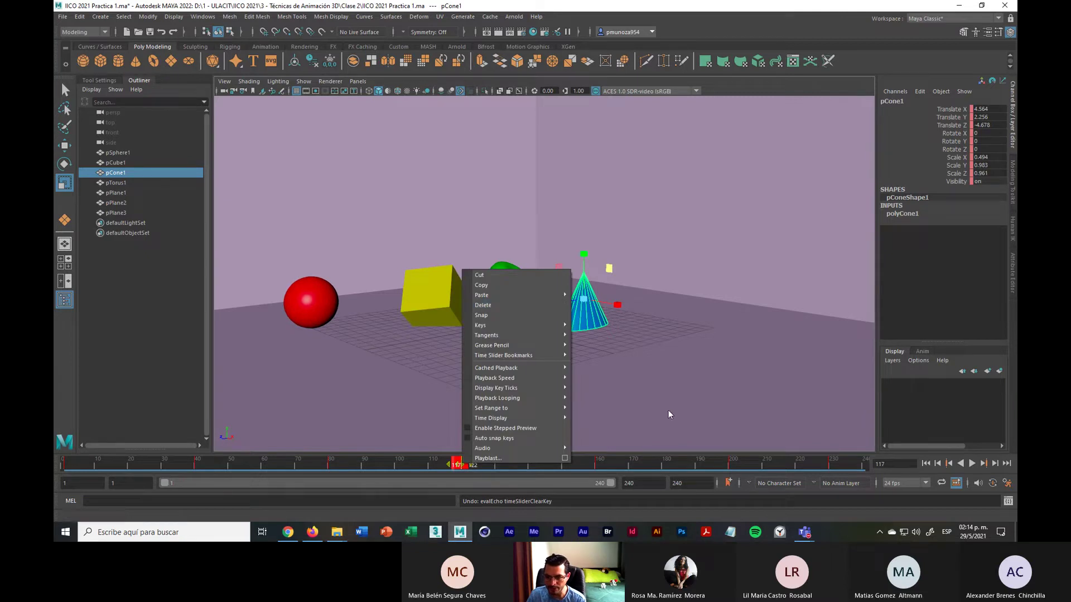
{"action": "left_click", "coordinate": [609, 424]}
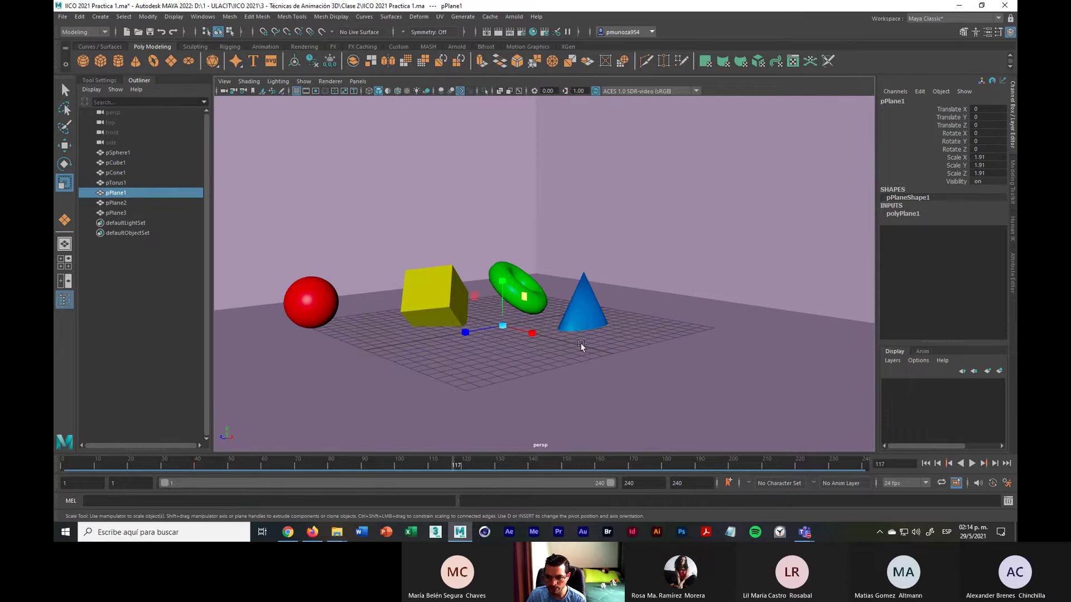
Copy the cone's keyframe at frame 1 and paste it at frame 240
{"action": "left_click", "coordinate": [586, 324]}
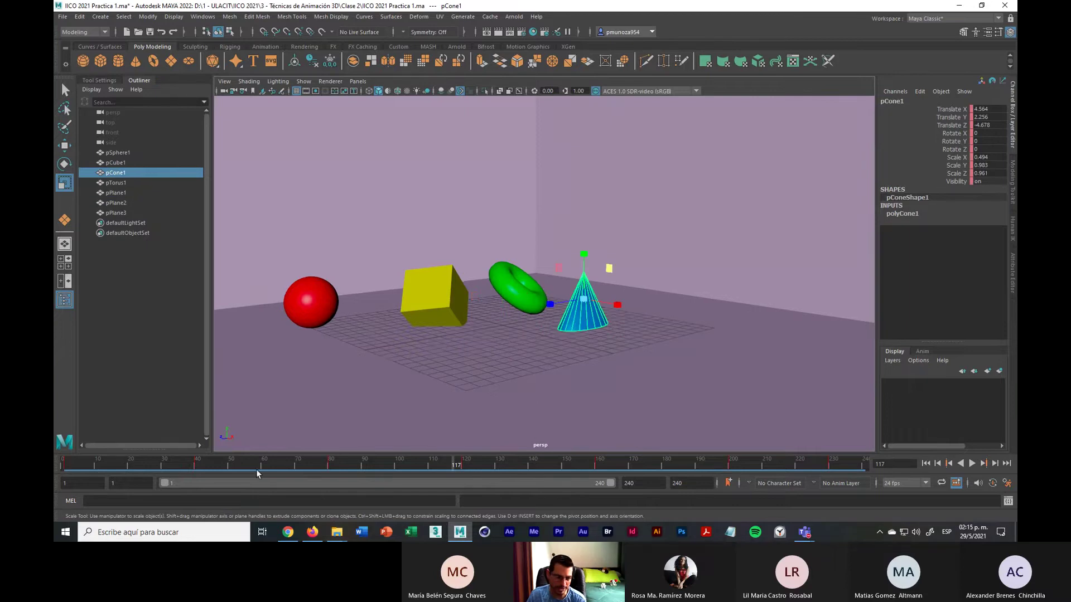
{"action": "left_click", "coordinate": [68, 465]}
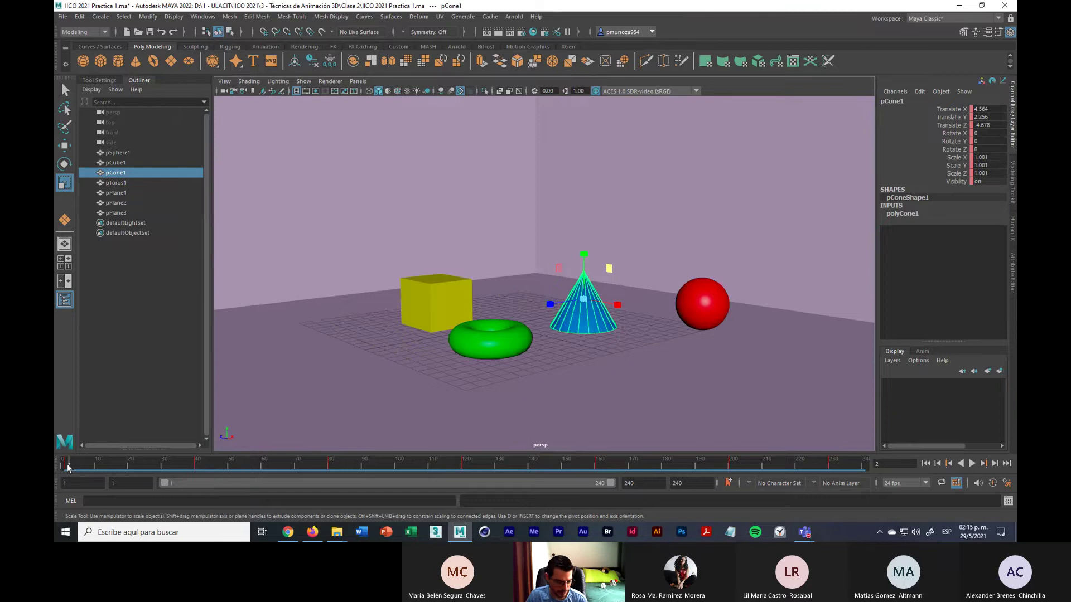
{"action": "left_click_drag", "start_coordinate": [69, 467], "coordinate": [60, 469]}
{"action": "right_click", "coordinate": [67, 467]}
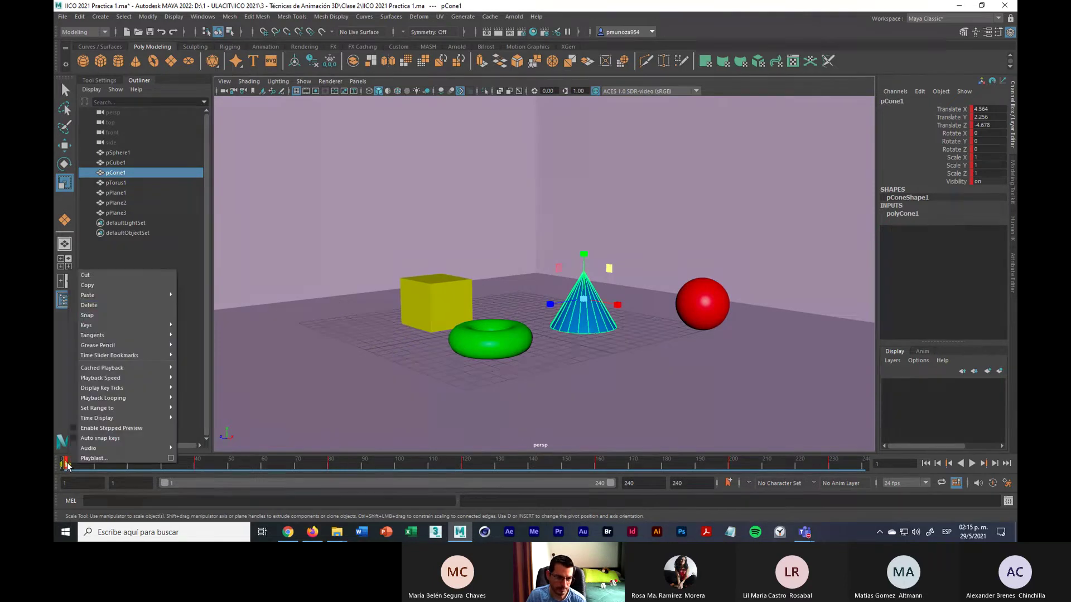
{"action": "left_click", "coordinate": [109, 286]}
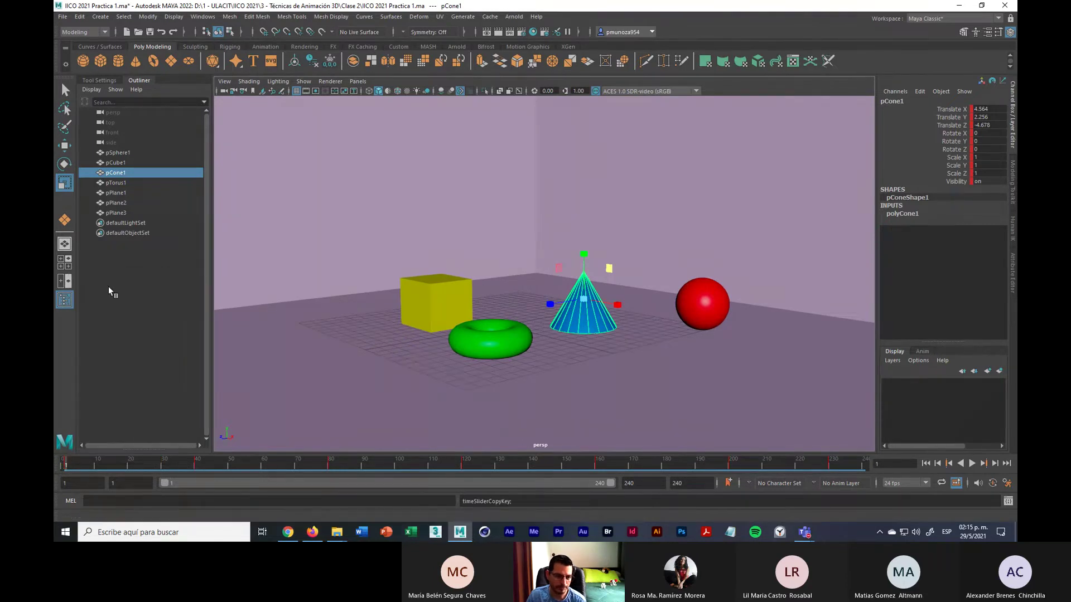
{"action": "left_click", "coordinate": [862, 469]}
{"action": "right_click", "coordinate": [865, 467]}
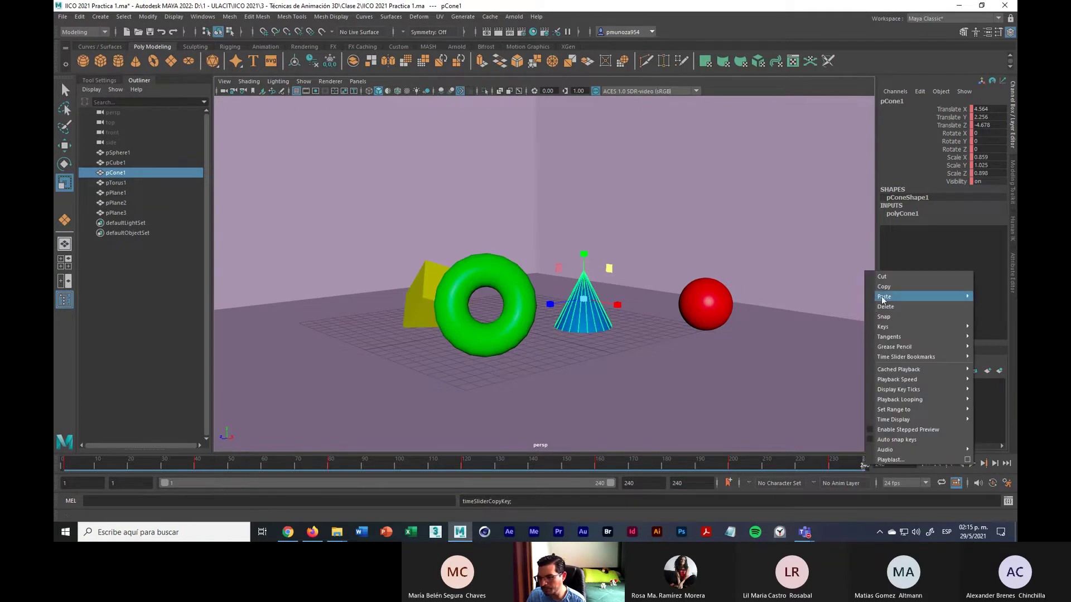
{"action": "mouse_move", "coordinate": [893, 296]}
{"action": "left_click", "coordinate": [826, 297]}
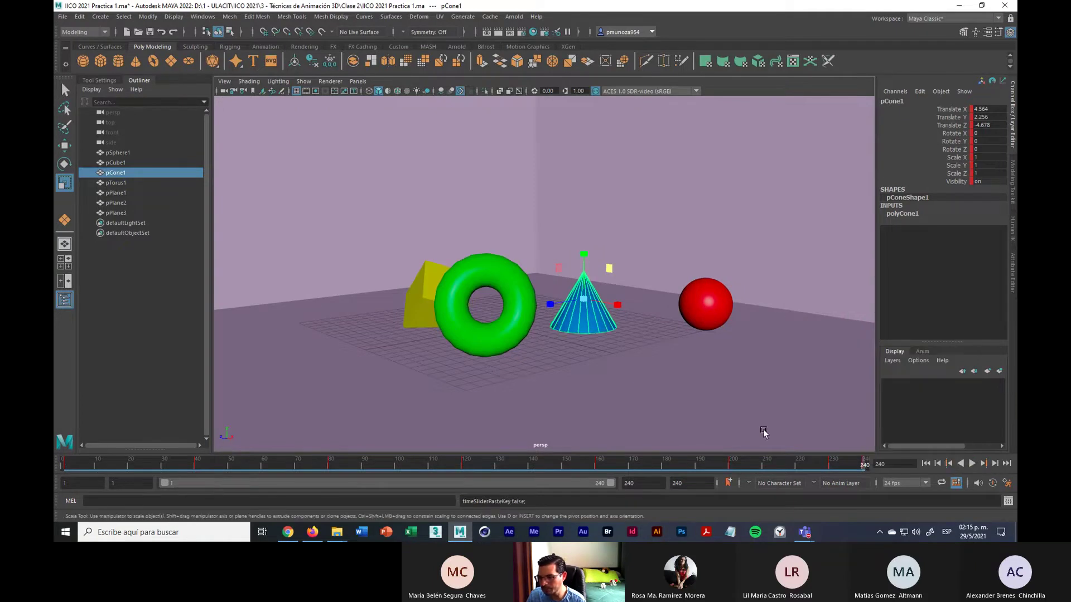
Play the animation to check the cone's motion through the end of the range, and stop the playback
{"action": "left_click", "coordinate": [843, 467]}
{"action": "left_click", "coordinate": [972, 465]}
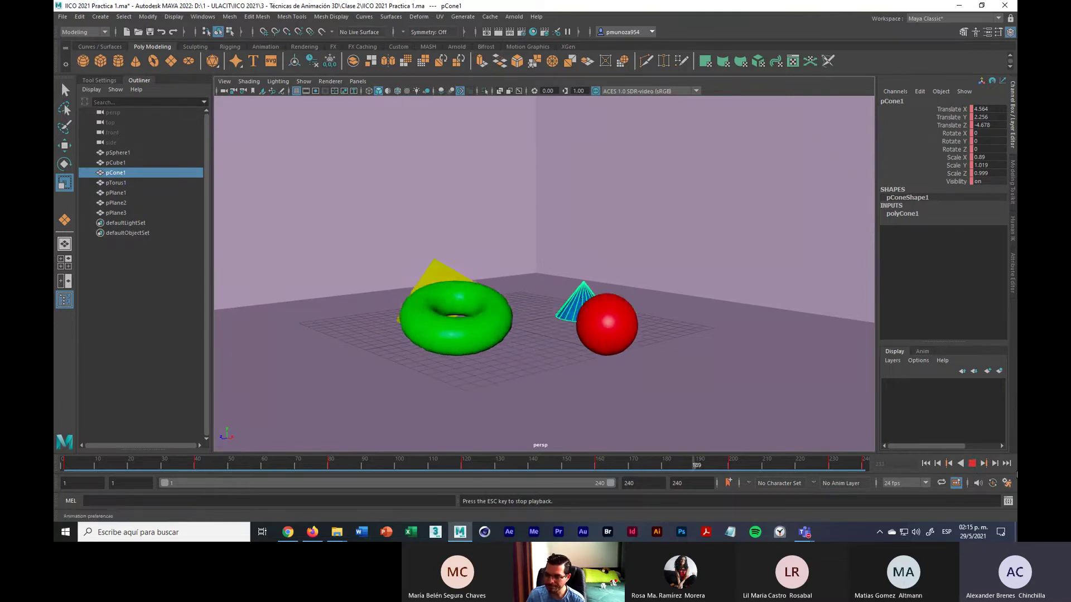
{"action": "left_click", "coordinate": [972, 463]}
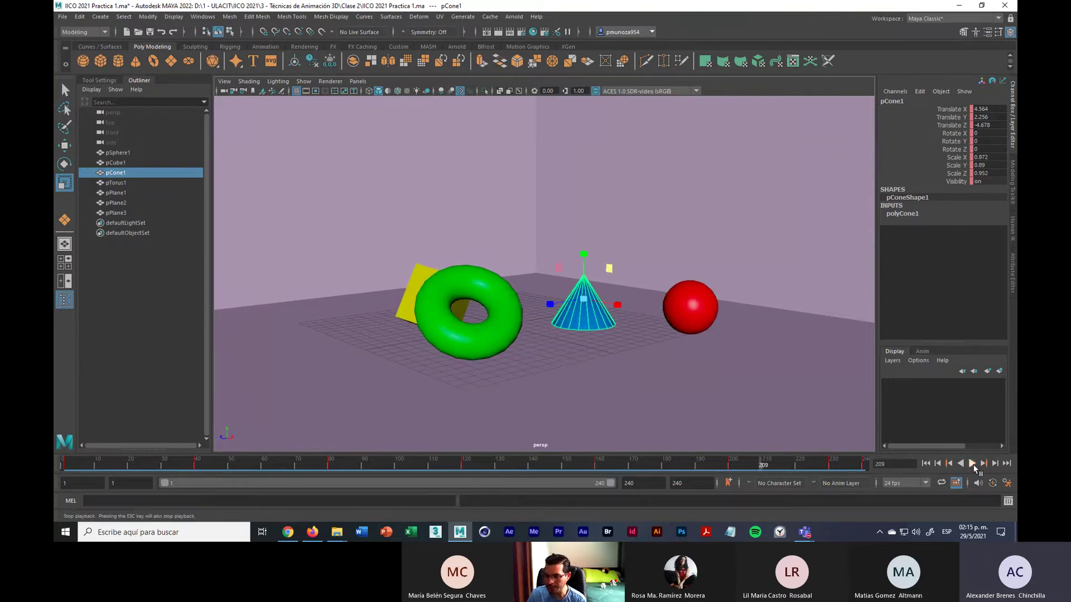
Go to frame 240 and select the red sphere
{"action": "left_click", "coordinate": [865, 464]}
{"action": "left_click", "coordinate": [712, 313]}
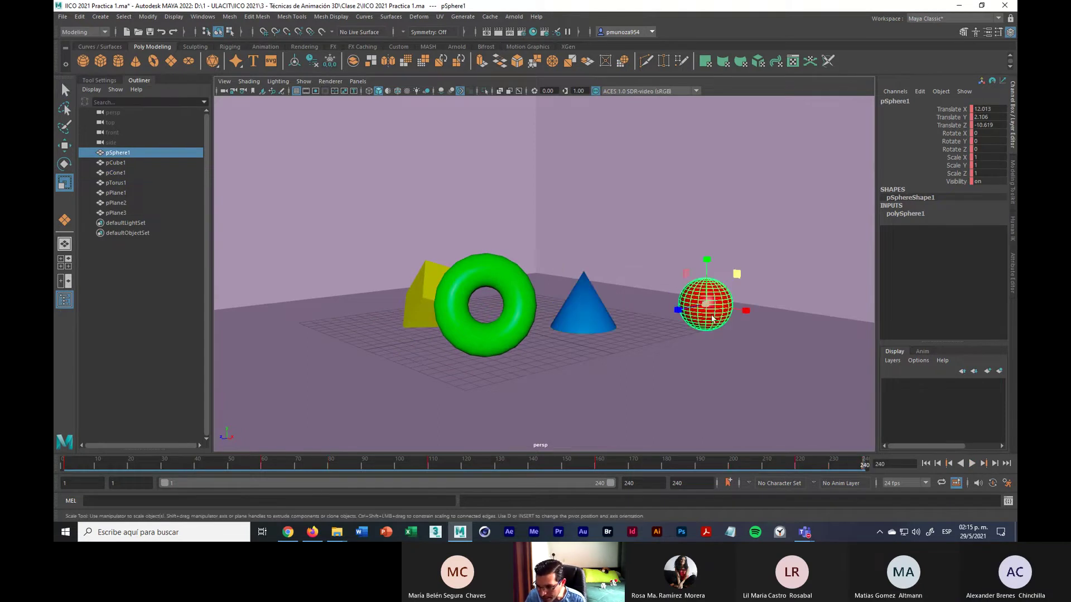
{"action": "left_click", "coordinate": [711, 312]}
{"action": "left_click", "coordinate": [733, 388]}
{"action": "left_click", "coordinate": [710, 306]}
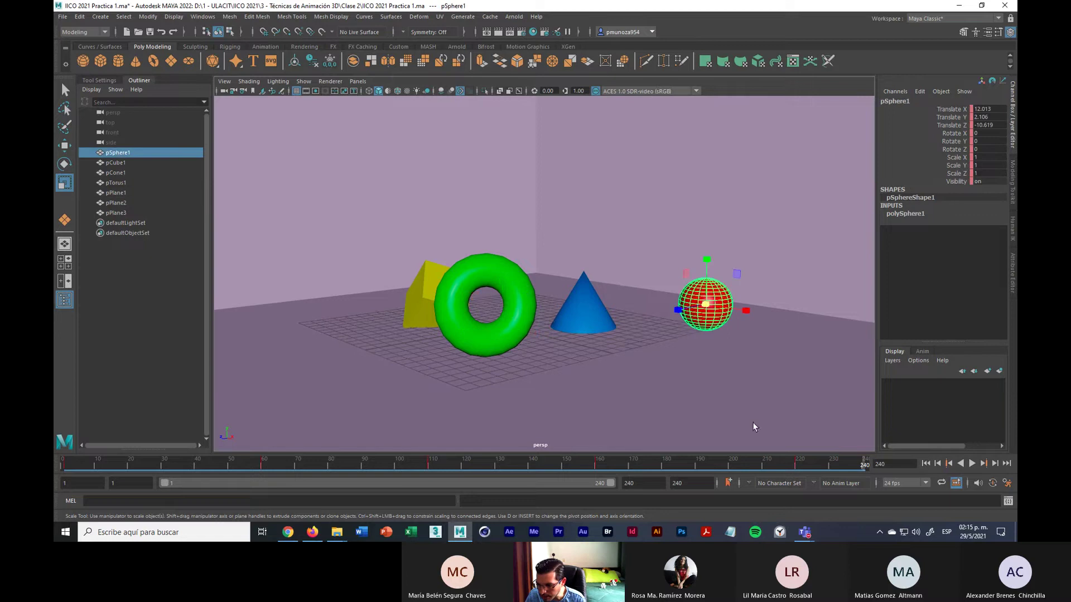
Try to delete the red sphere's keyframe near frame 220 and undo the deletion
{"action": "left_click_drag", "start_coordinate": [843, 465], "coordinate": [801, 466]}
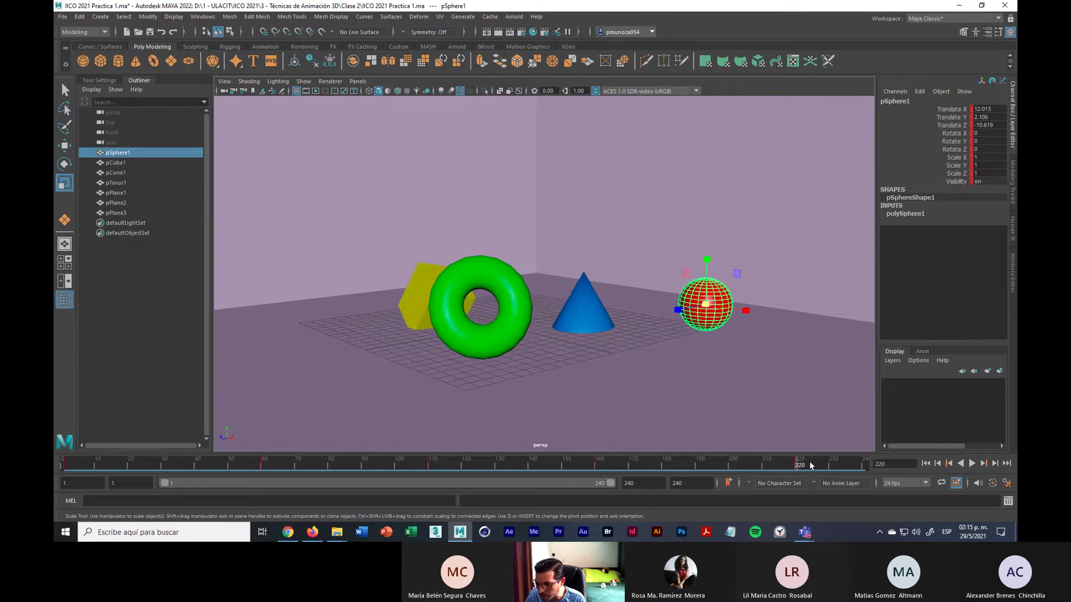
{"action": "left_click_drag", "start_coordinate": [808, 467], "coordinate": [791, 467]}
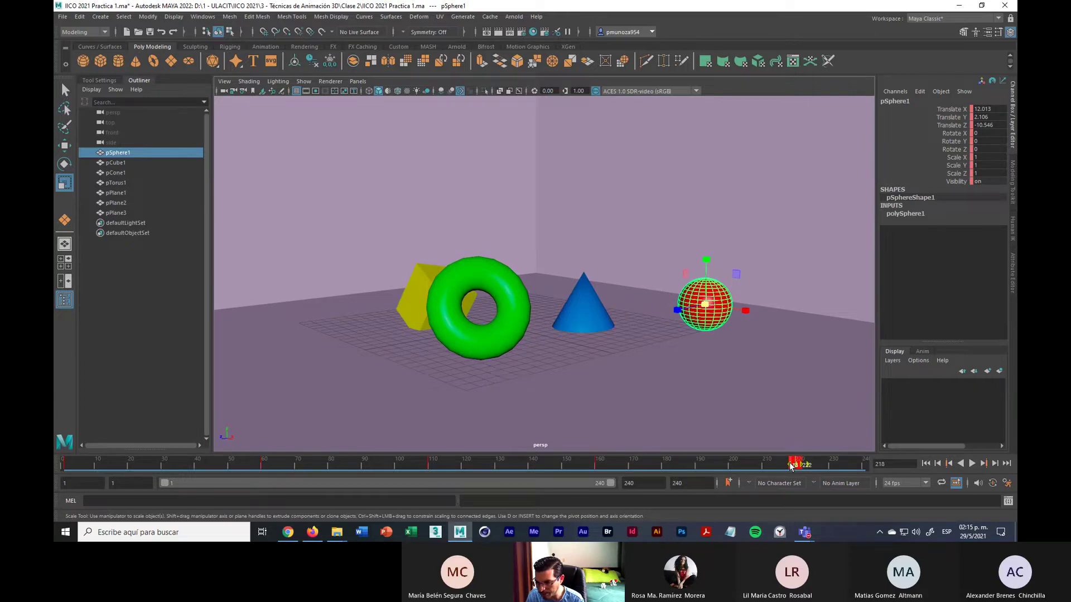
{"action": "key", "text": "Delete"}
{"action": "key", "text": "ctrl+z"}
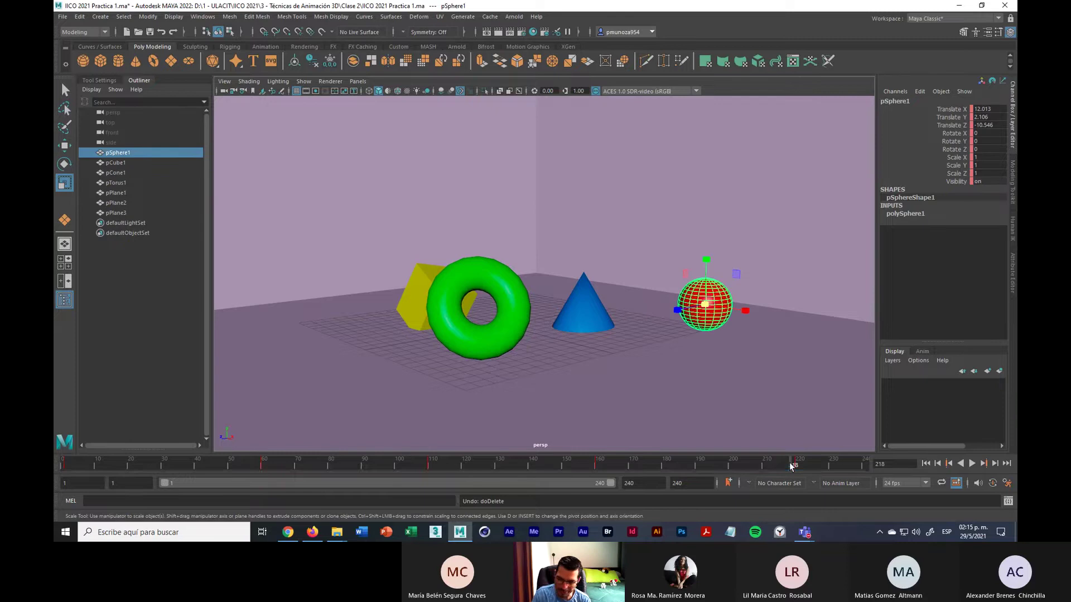
Delete only the red sphere's keyframe at frame 220 from the timeline
{"action": "left_click_drag", "start_coordinate": [801, 466], "coordinate": [796, 467]}
{"action": "right_click", "coordinate": [796, 467]}
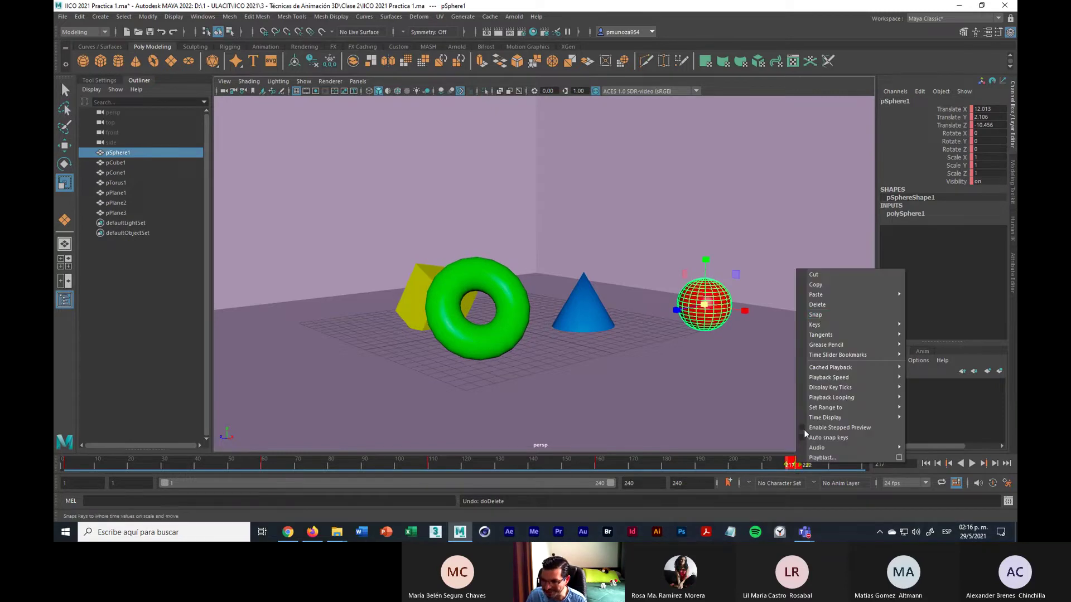
{"action": "left_click", "coordinate": [825, 307]}
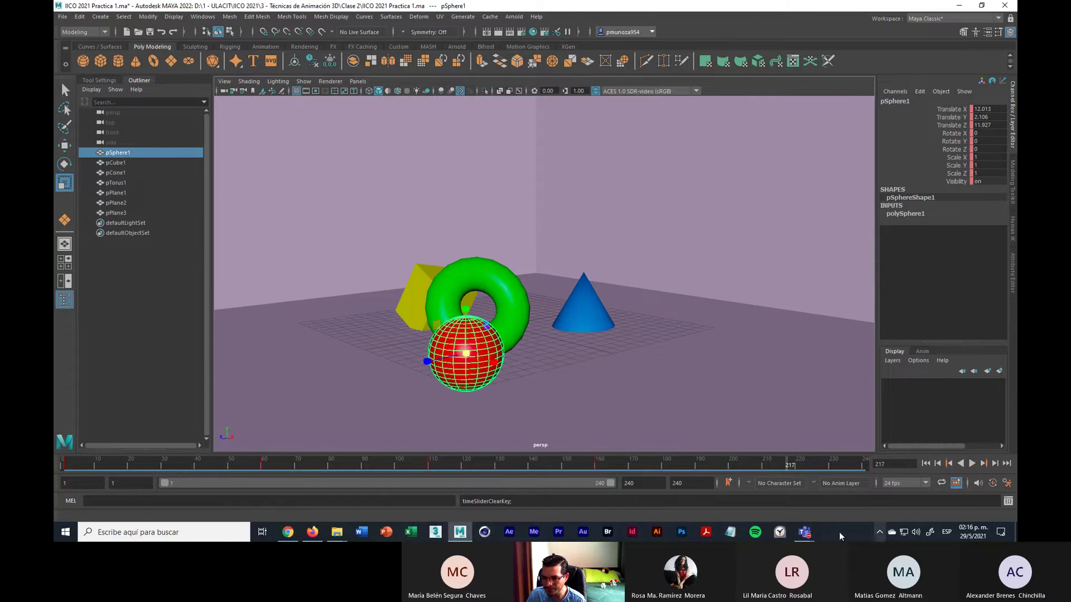
{"action": "double_click", "coordinate": [65, 471]}
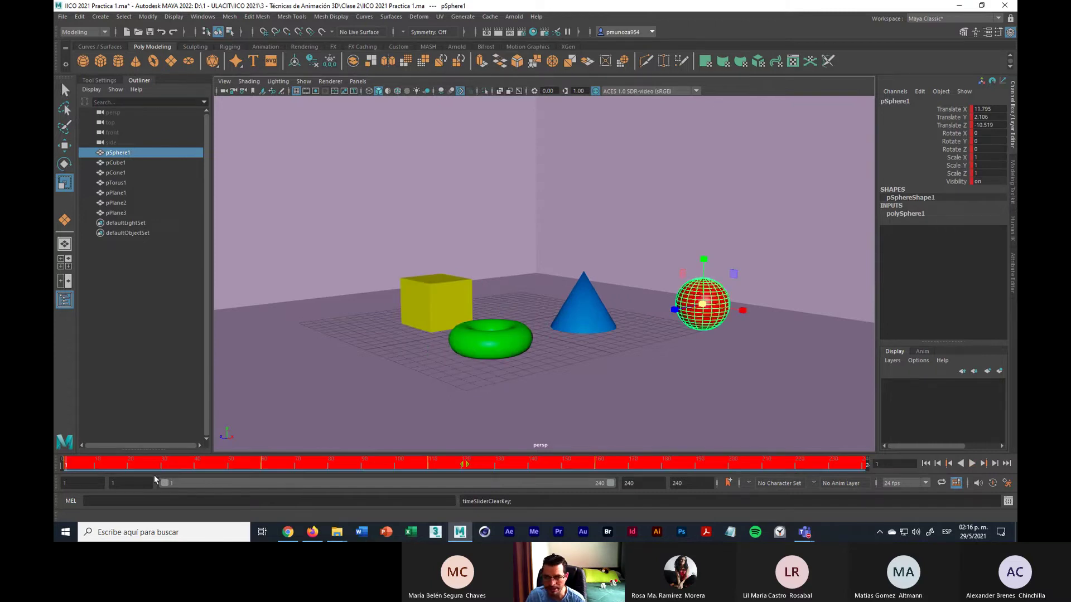
{"action": "left_click", "coordinate": [305, 401]}
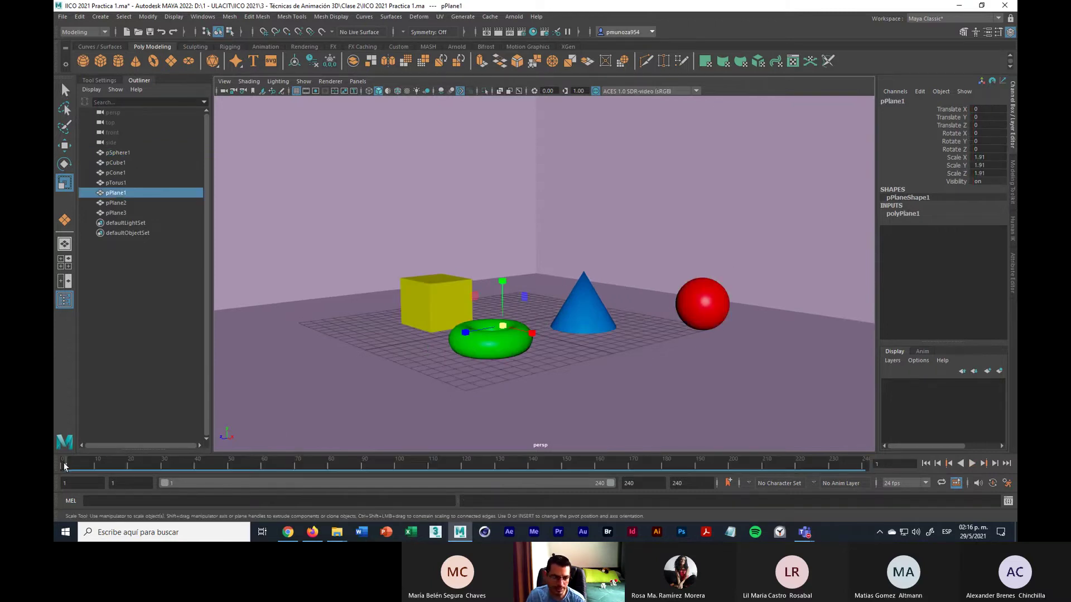
{"action": "key", "text": "alt+v"}
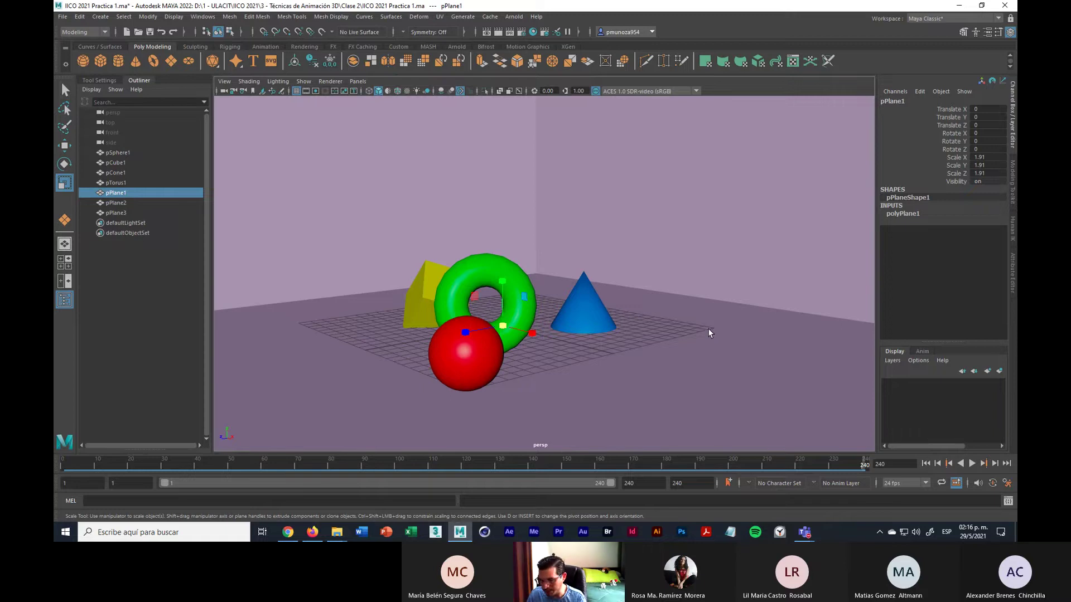
Copy the red sphere's keyframe at frame 1 and paste it at frame 230
{"action": "left_click", "coordinate": [465, 379]}
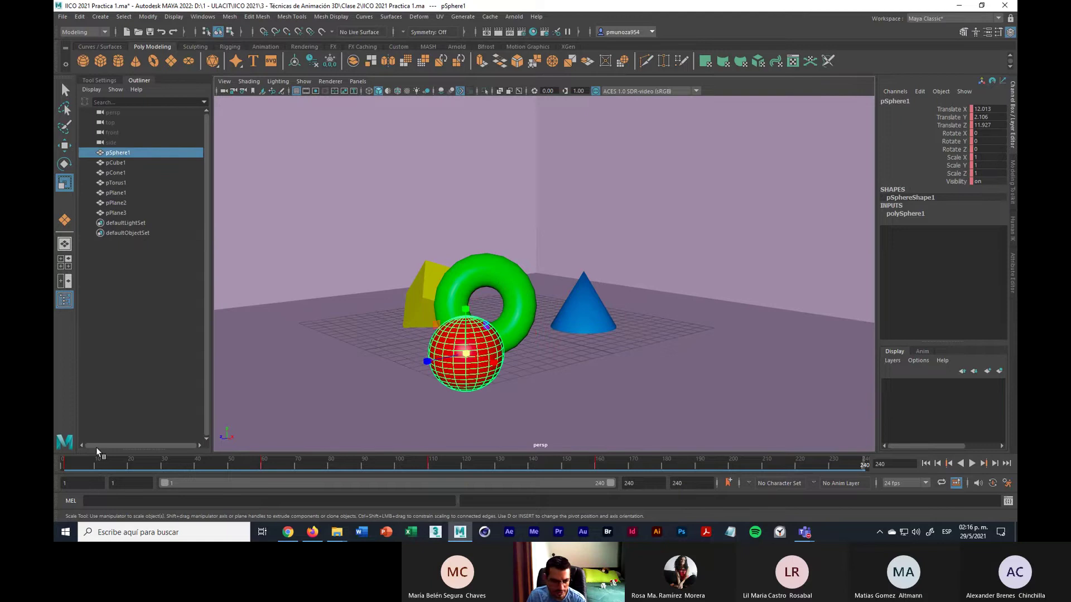
{"action": "left_click", "coordinate": [68, 463]}
{"action": "key", "text": "alt+v"}
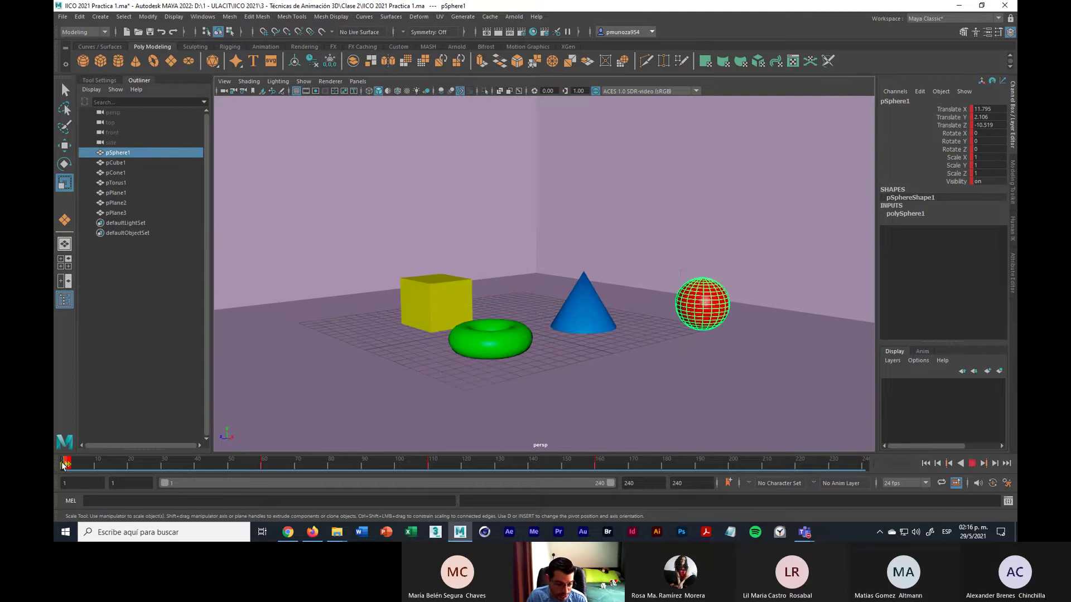
{"action": "key", "text": "alt+v"}
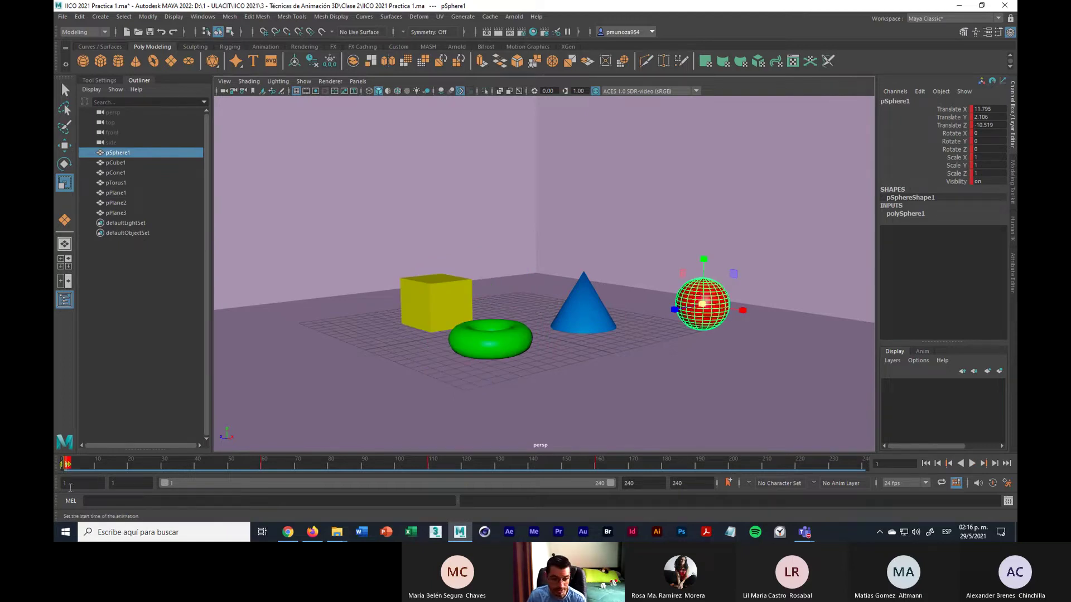
{"action": "right_click", "coordinate": [65, 464]}
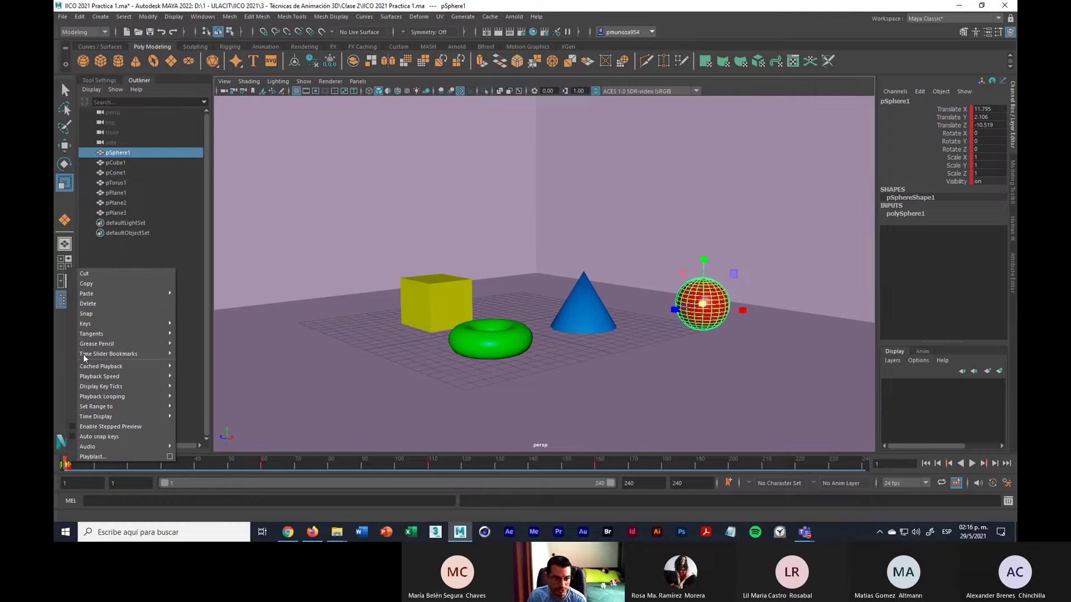
{"action": "left_click", "coordinate": [96, 283]}
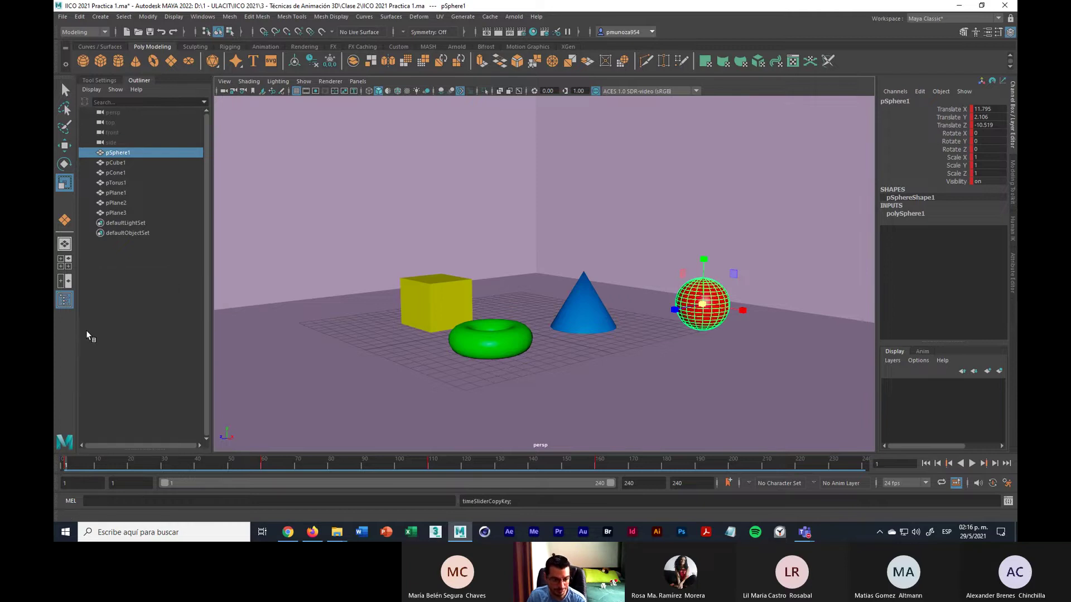
{"action": "left_click", "coordinate": [832, 466]}
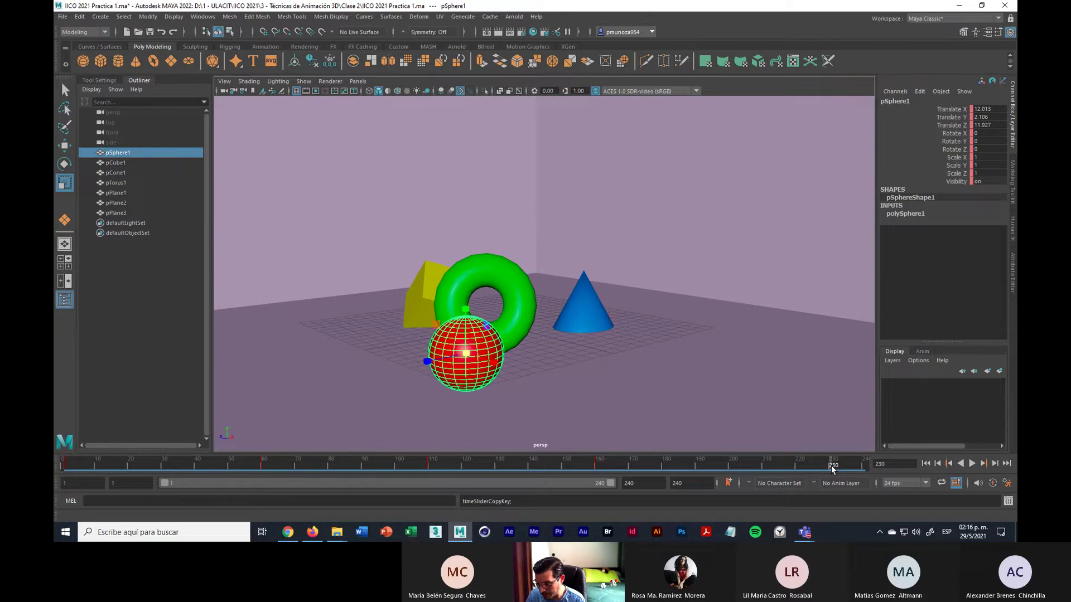
{"action": "right_click", "coordinate": [831, 465]}
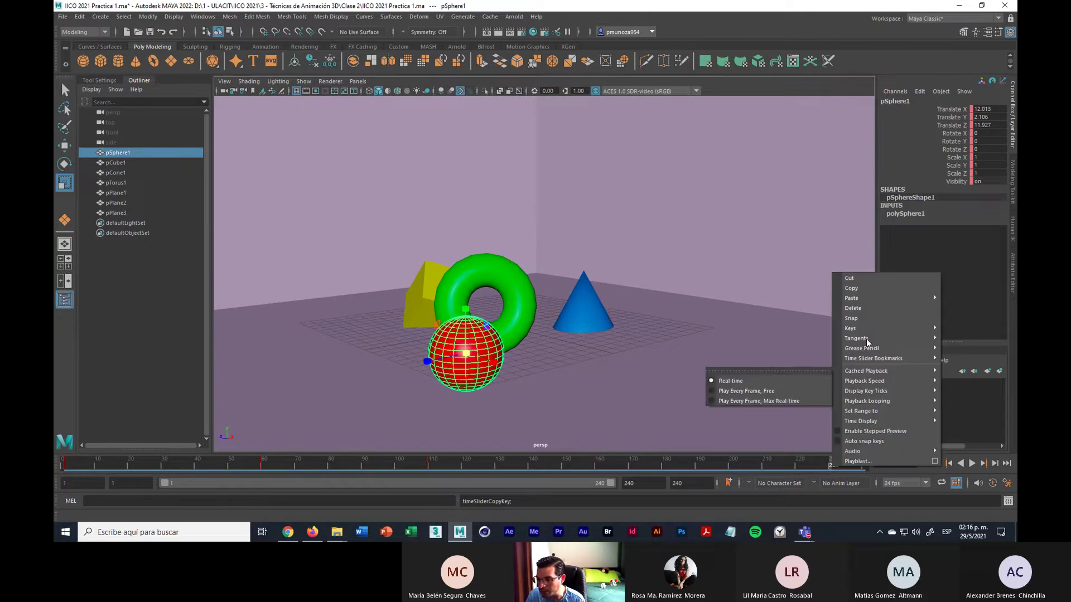
{"action": "mouse_move", "coordinate": [868, 297]}
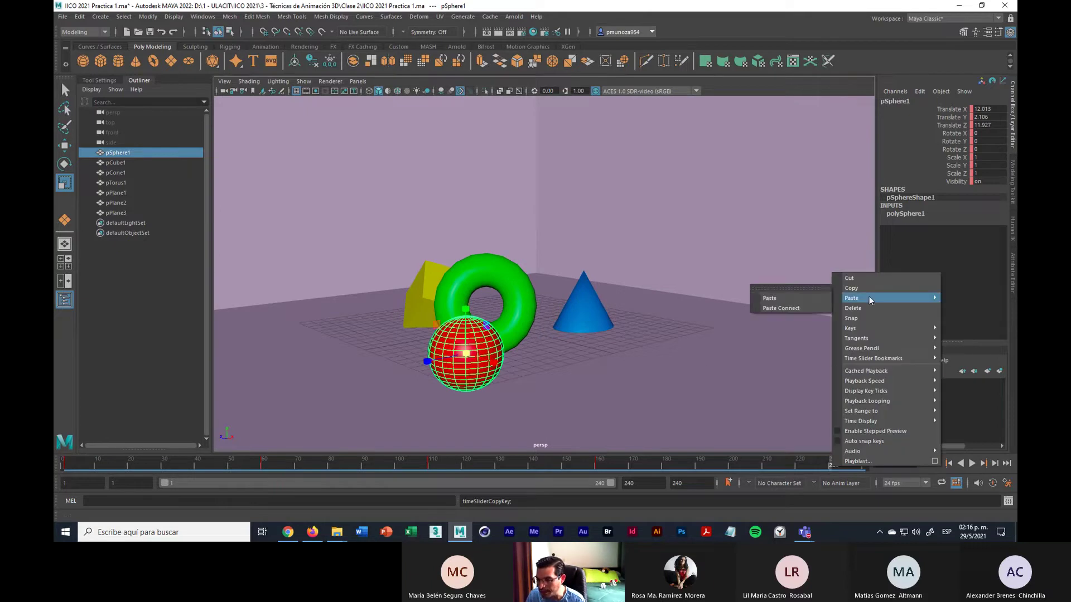
{"action": "left_click", "coordinate": [795, 299]}
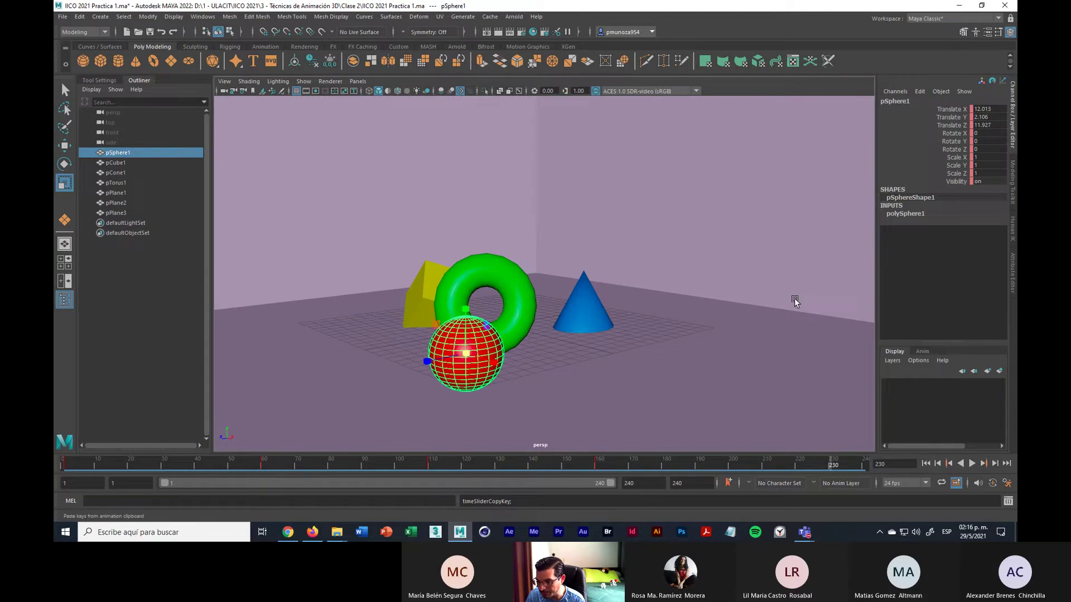
Play the animation to check how the sphere's motion loops, and stop the playback
{"action": "left_click", "coordinate": [972, 464]}
{"action": "left_click", "coordinate": [972, 463]}
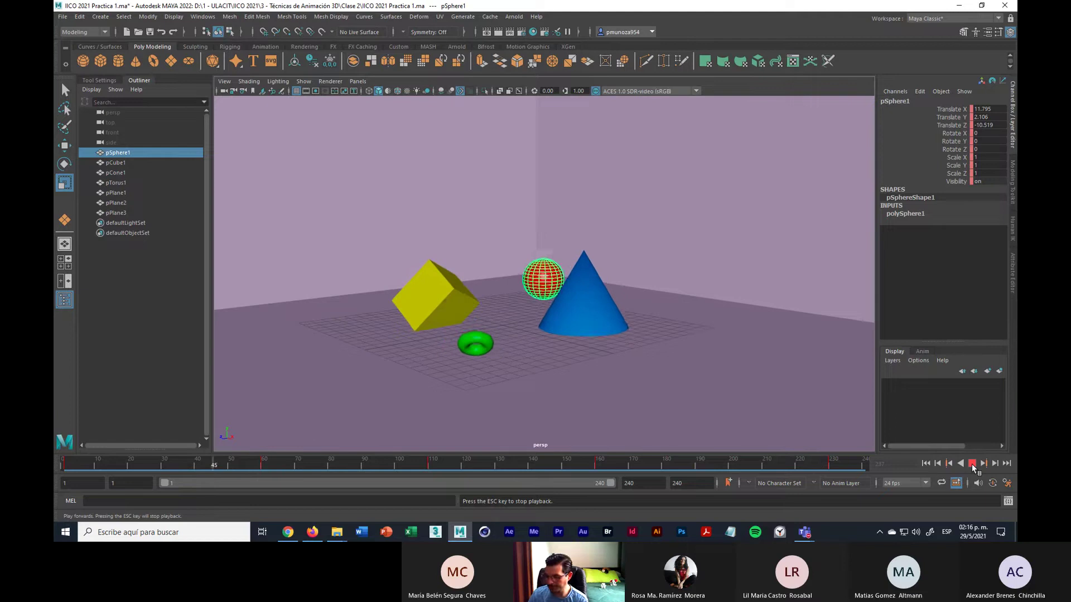
{"action": "left_click", "coordinate": [971, 464]}
Select the blue cone and delete its keyframes between frames 228 and 240
{"action": "left_click", "coordinate": [585, 299]}
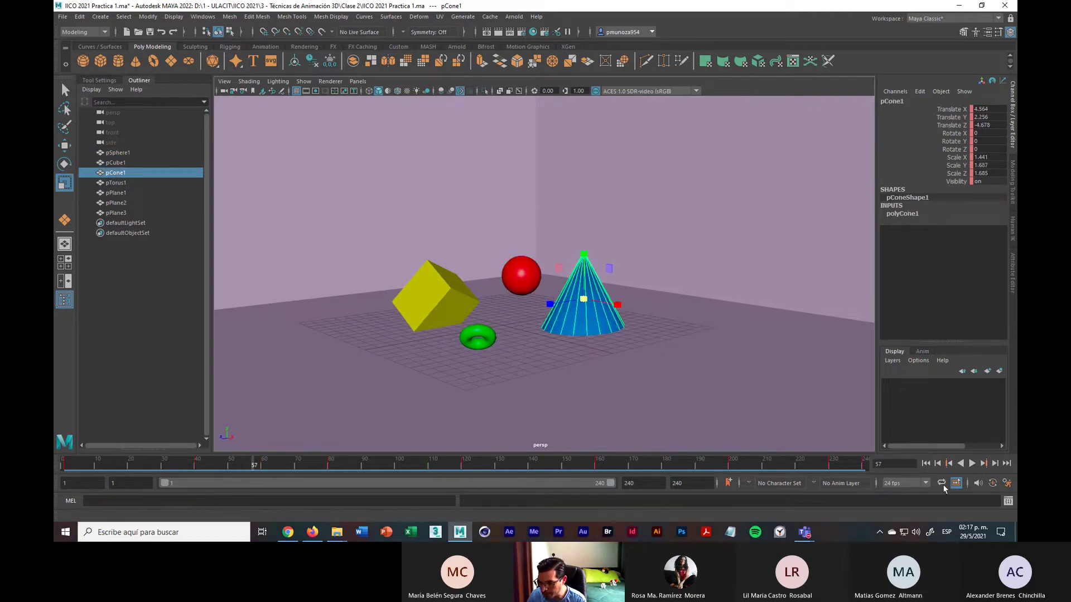
{"action": "left_click", "coordinate": [865, 465]}
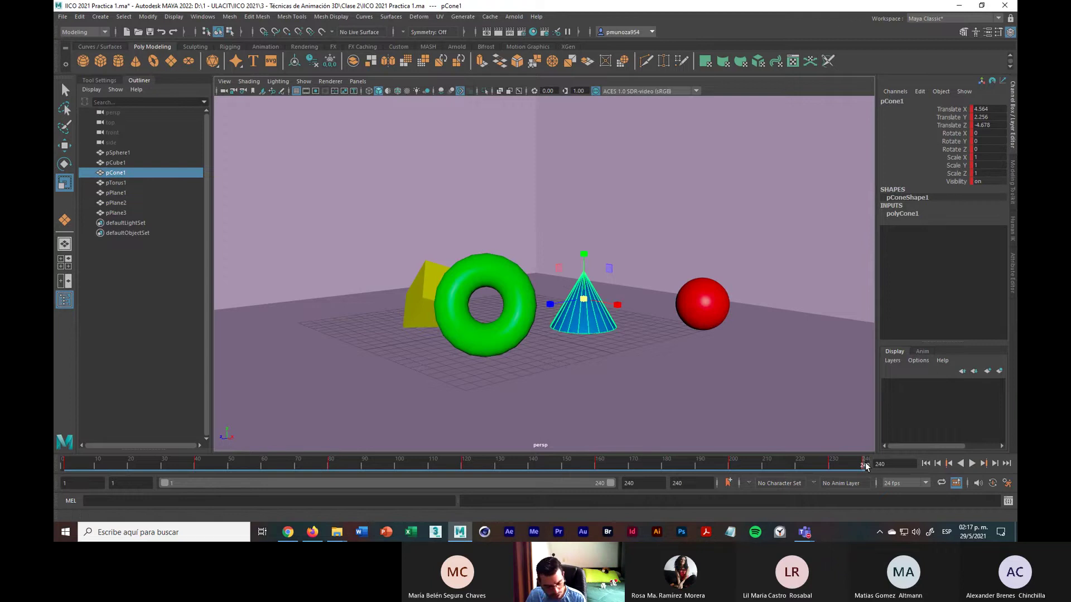
{"action": "left_click_drag", "start_coordinate": [867, 467], "coordinate": [824, 466], "text": "shift"}
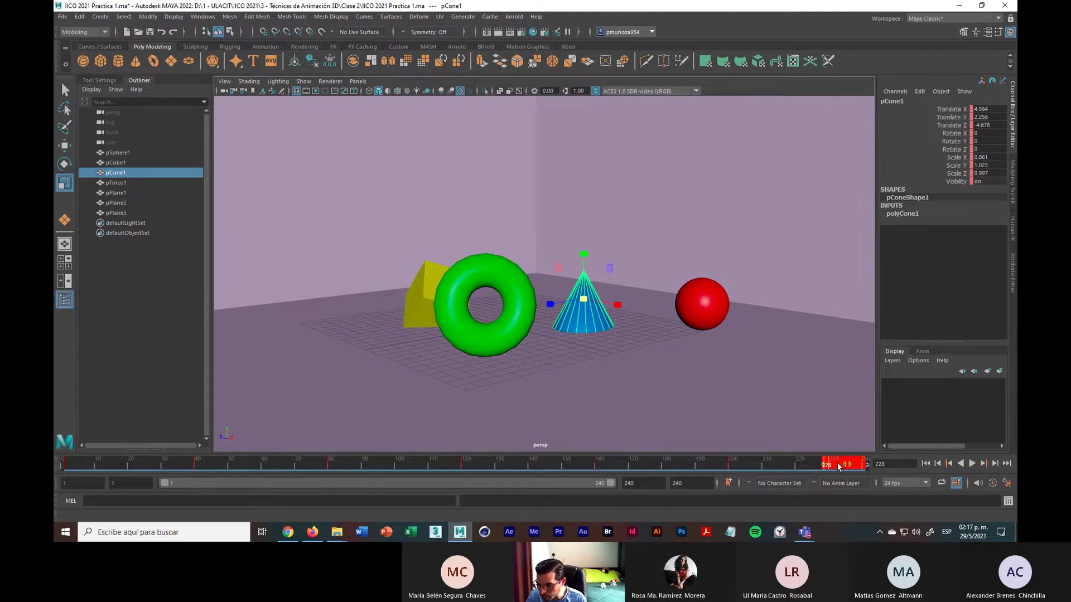
{"action": "right_click", "coordinate": [839, 467]}
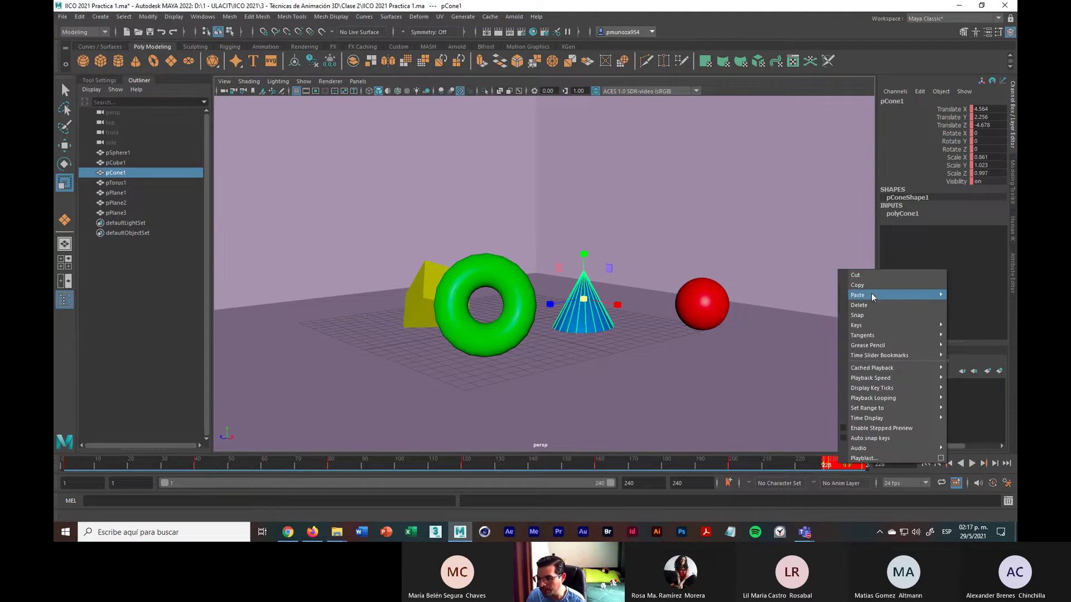
{"action": "left_click", "coordinate": [858, 334]}
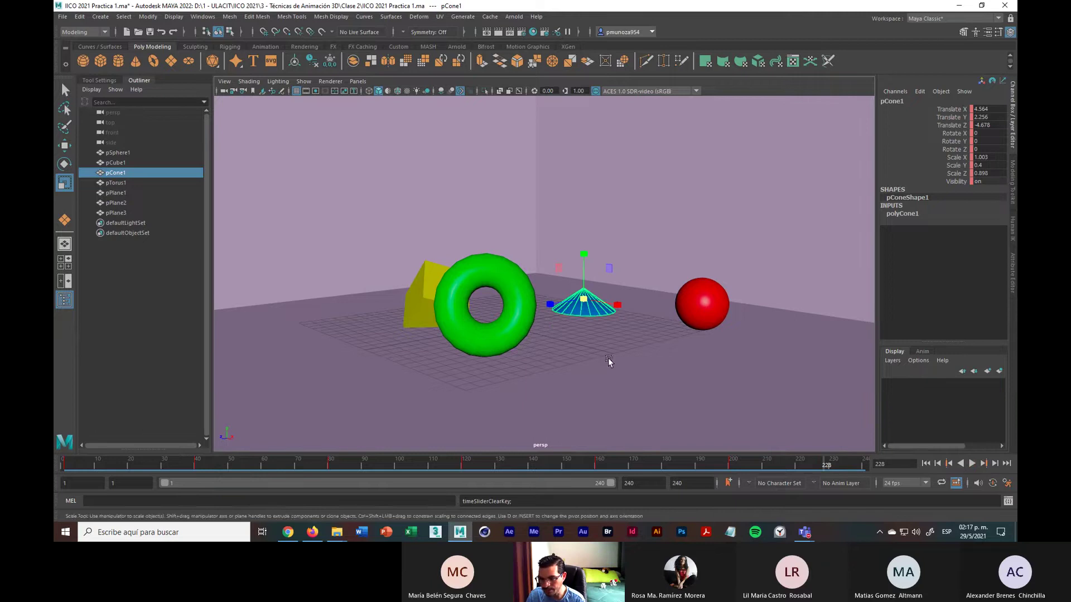
Copy the cone's keyframe at frame 1, paste it at frame 230, and select the floor plane instead of the cone
{"action": "left_click", "coordinate": [66, 463]}
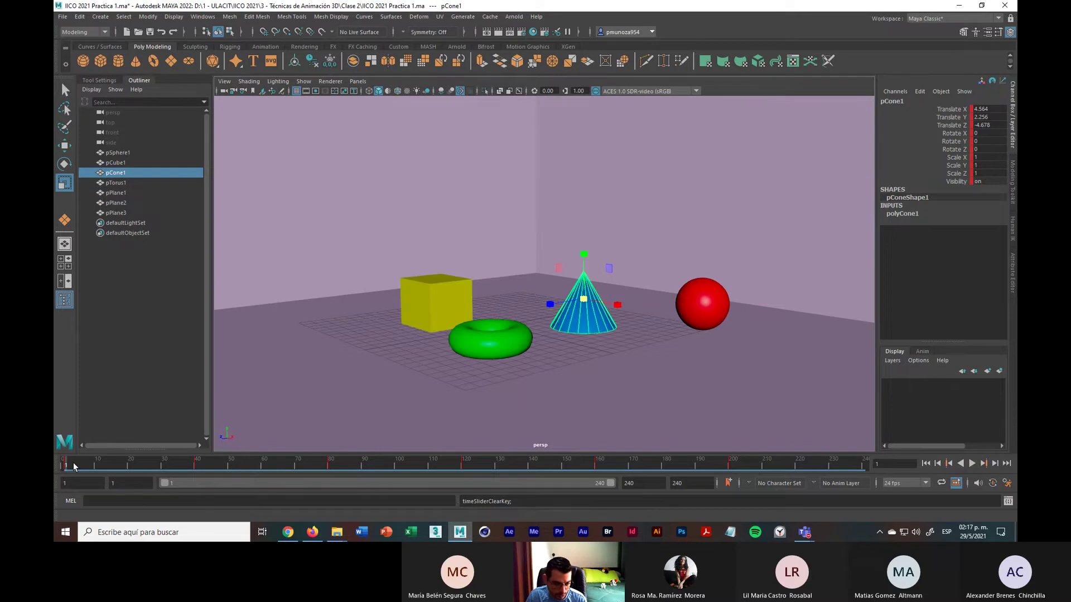
{"action": "left_click", "coordinate": [73, 463]}
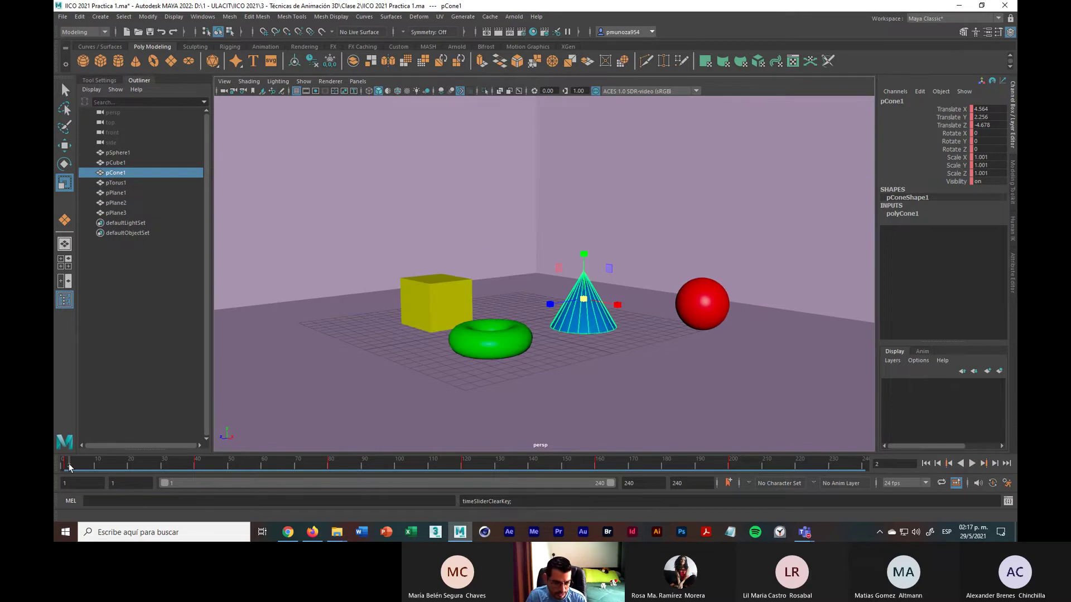
{"action": "left_click", "coordinate": [67, 464]}
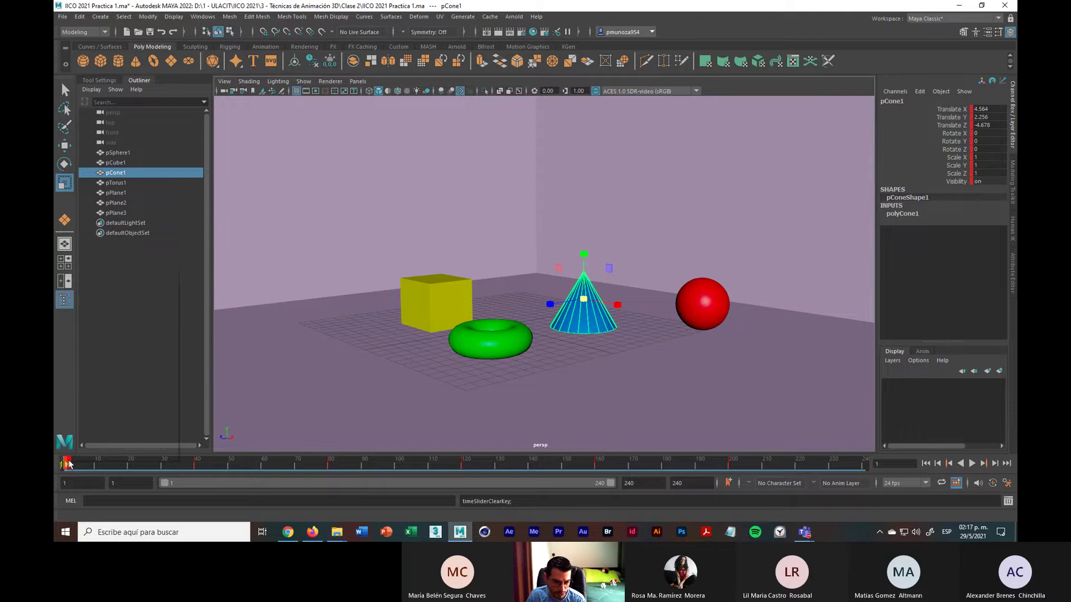
{"action": "right_click", "coordinate": [68, 464]}
{"action": "left_click", "coordinate": [98, 283]}
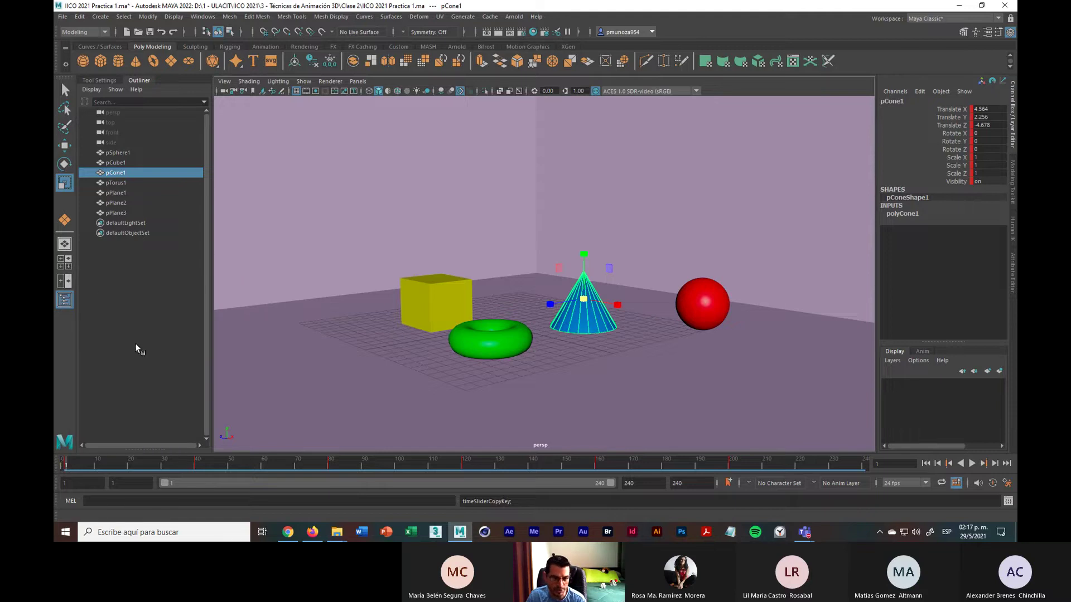
{"action": "left_click", "coordinate": [831, 467]}
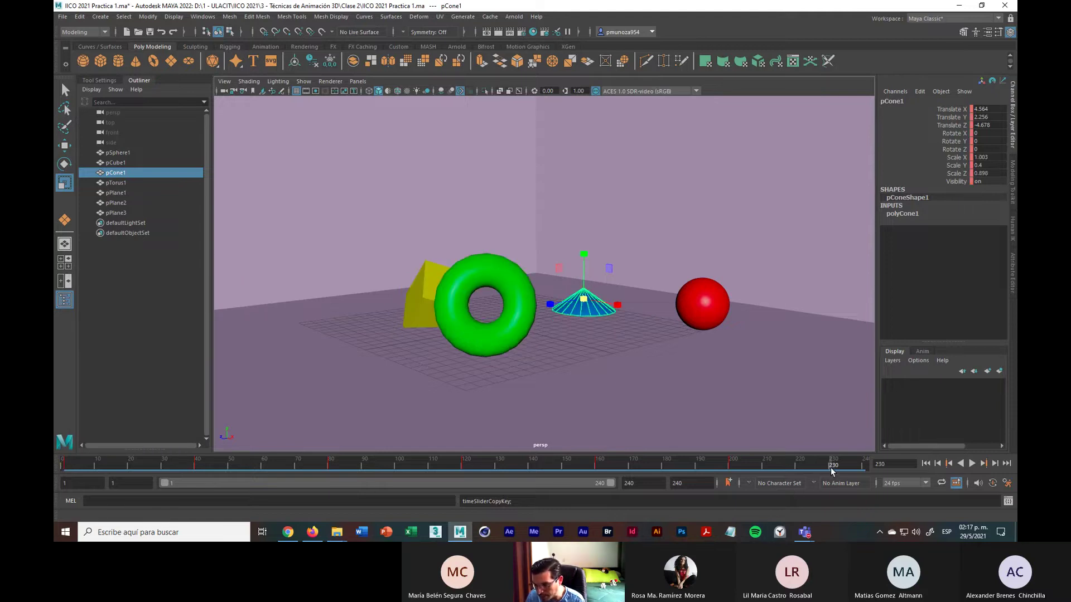
{"action": "right_click", "coordinate": [831, 467]}
{"action": "mouse_move", "coordinate": [854, 296]}
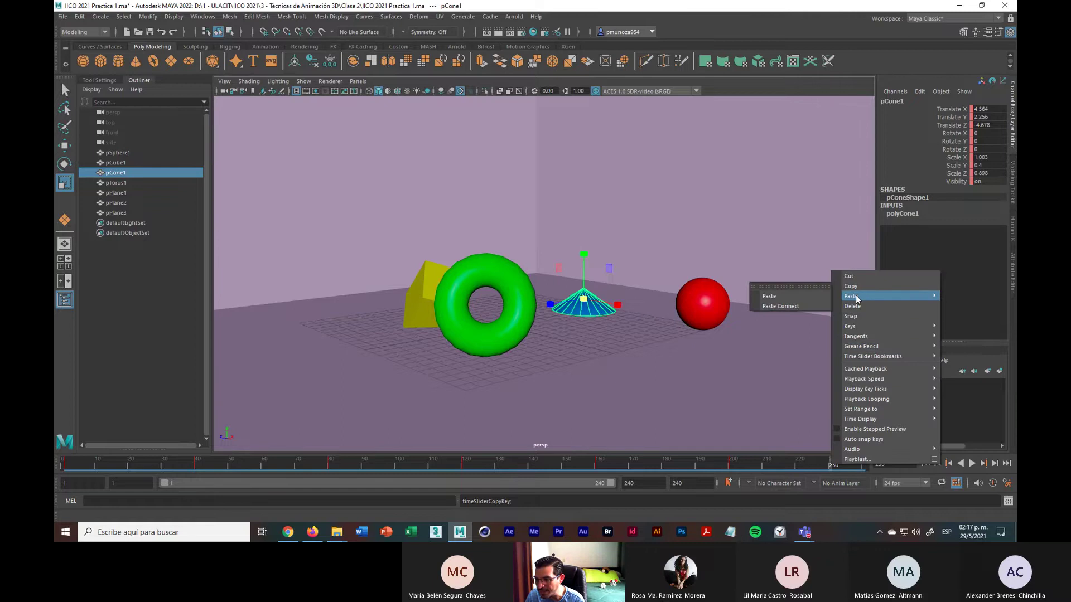
{"action": "left_click", "coordinate": [793, 296]}
{"action": "left_click", "coordinate": [733, 390]}
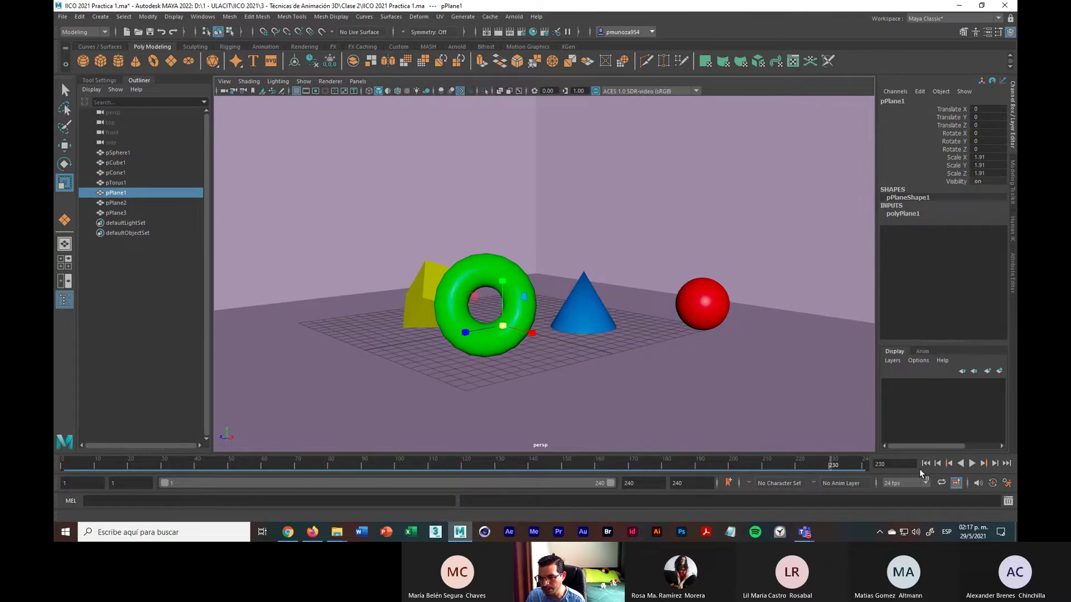
Select the yellow cube and delete its keyframe at frame 230 from the timeline
{"action": "left_click", "coordinate": [424, 288]}
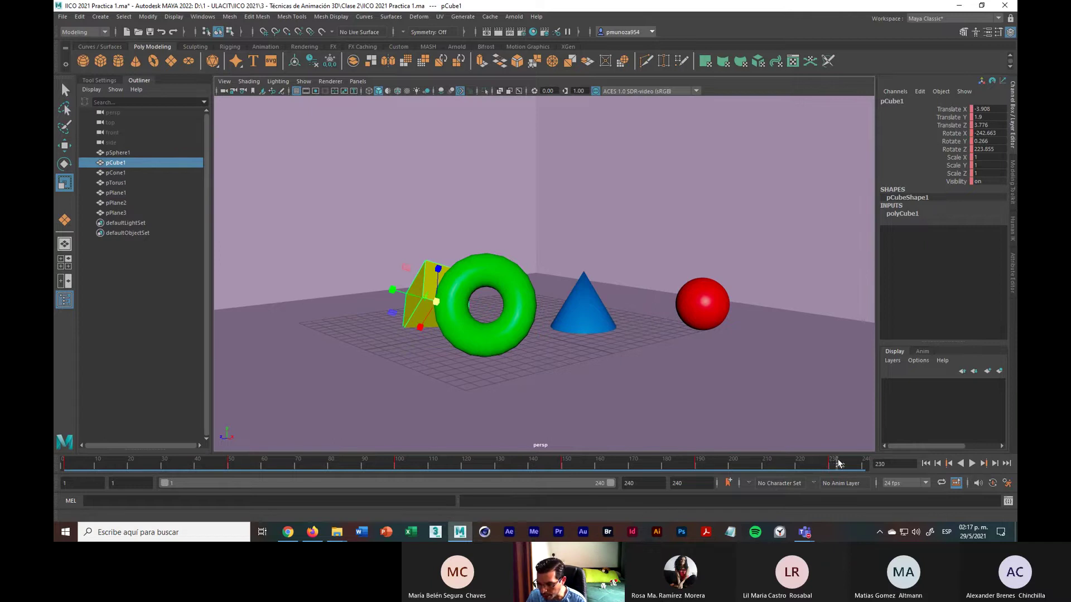
{"action": "left_click_drag", "start_coordinate": [838, 463], "coordinate": [822, 465], "text": "shift"}
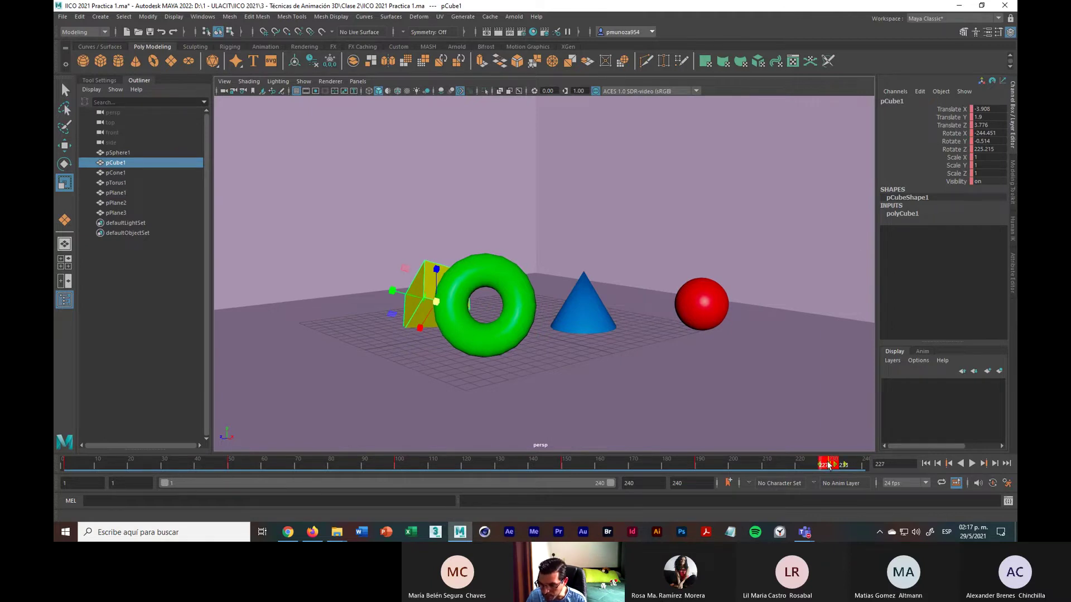
{"action": "right_click", "coordinate": [828, 465]}
{"action": "left_click", "coordinate": [855, 316]}
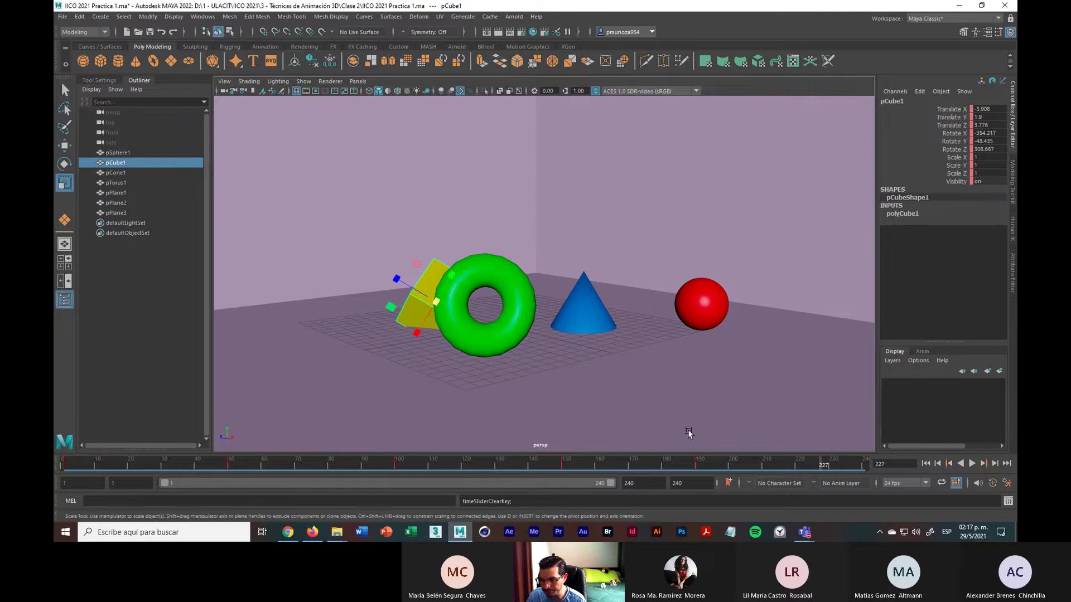
Copy the yellow cube's keyframe at frame 1 and paste it at frame 230
{"action": "left_click", "coordinate": [69, 466]}
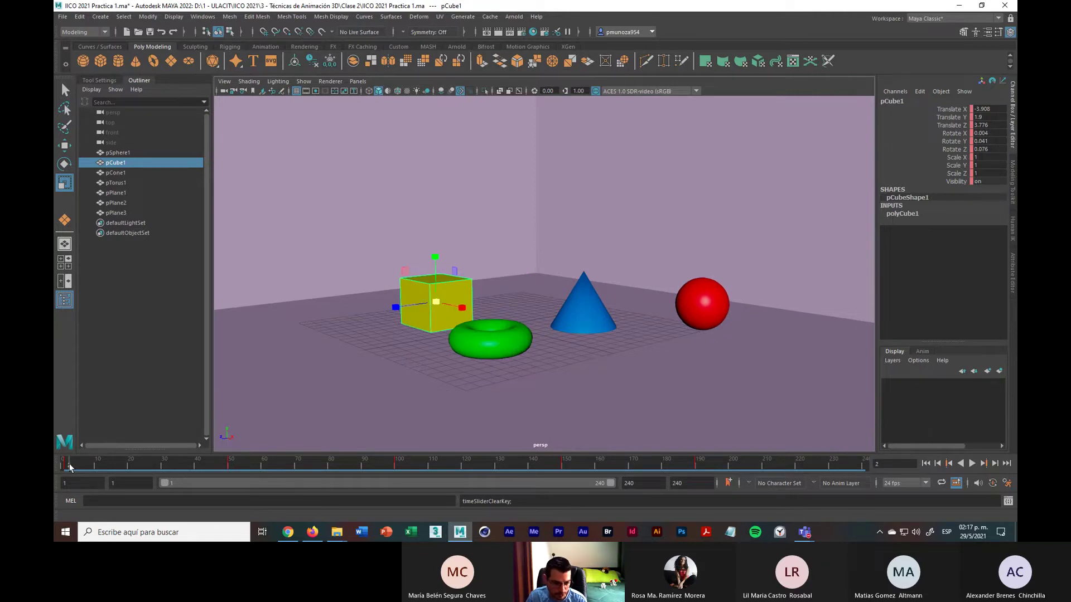
{"action": "left_click", "coordinate": [66, 466]}
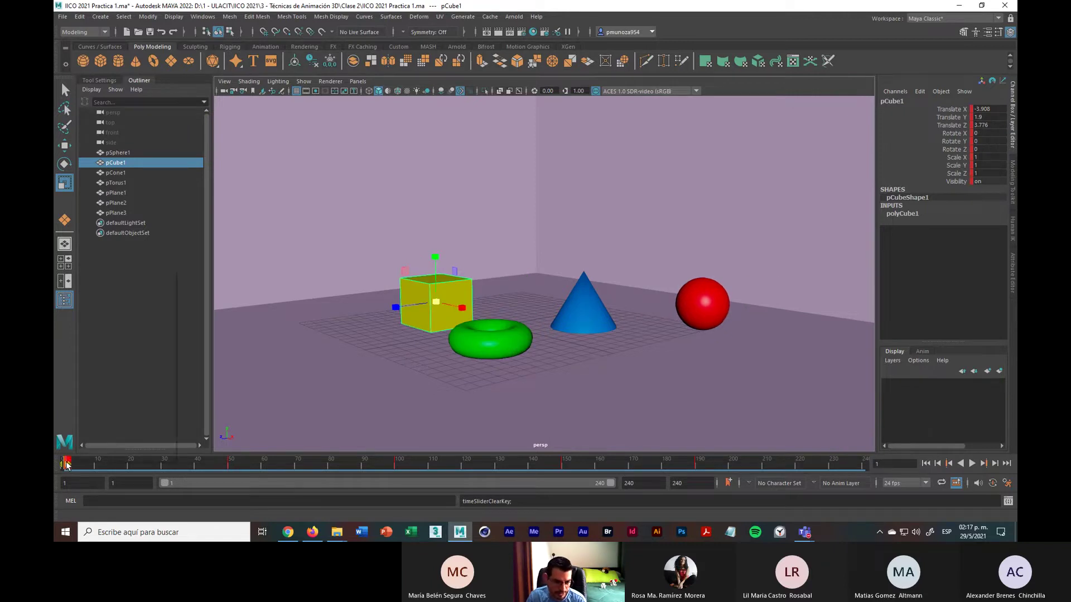
{"action": "right_click", "coordinate": [67, 466]}
{"action": "mouse_move", "coordinate": [95, 313]}
{"action": "left_click", "coordinate": [94, 284]}
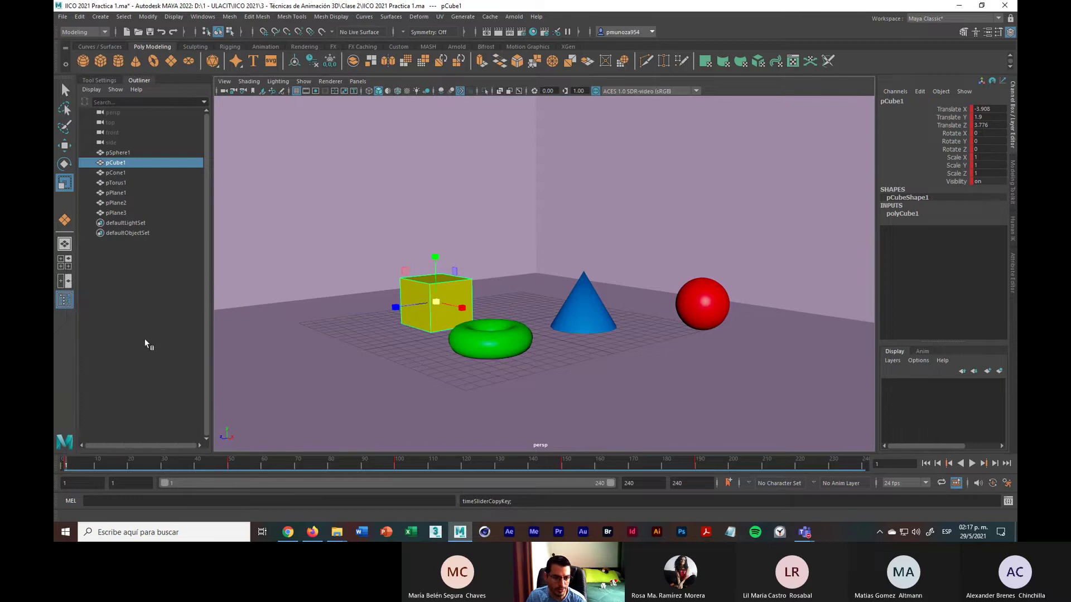
{"action": "left_click", "coordinate": [831, 466]}
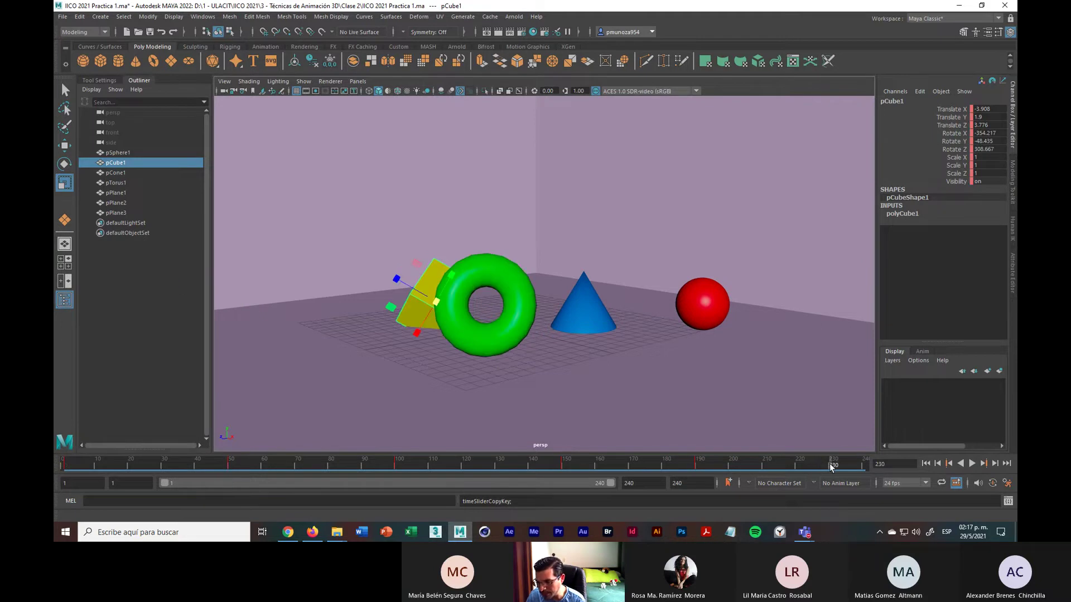
{"action": "right_click", "coordinate": [828, 464]}
{"action": "mouse_move", "coordinate": [853, 296]}
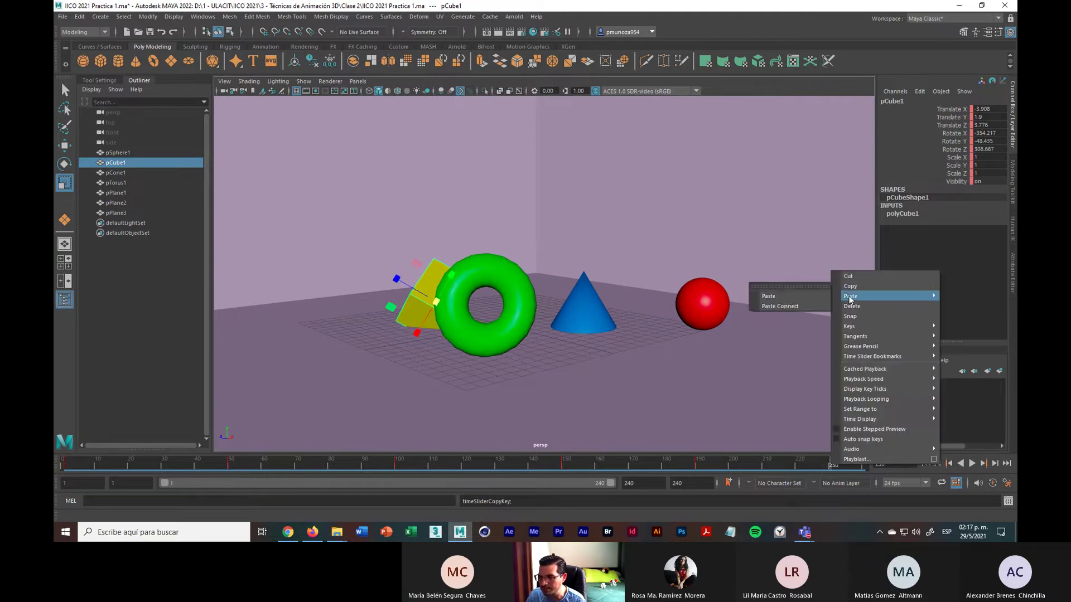
{"action": "left_click", "coordinate": [803, 297]}
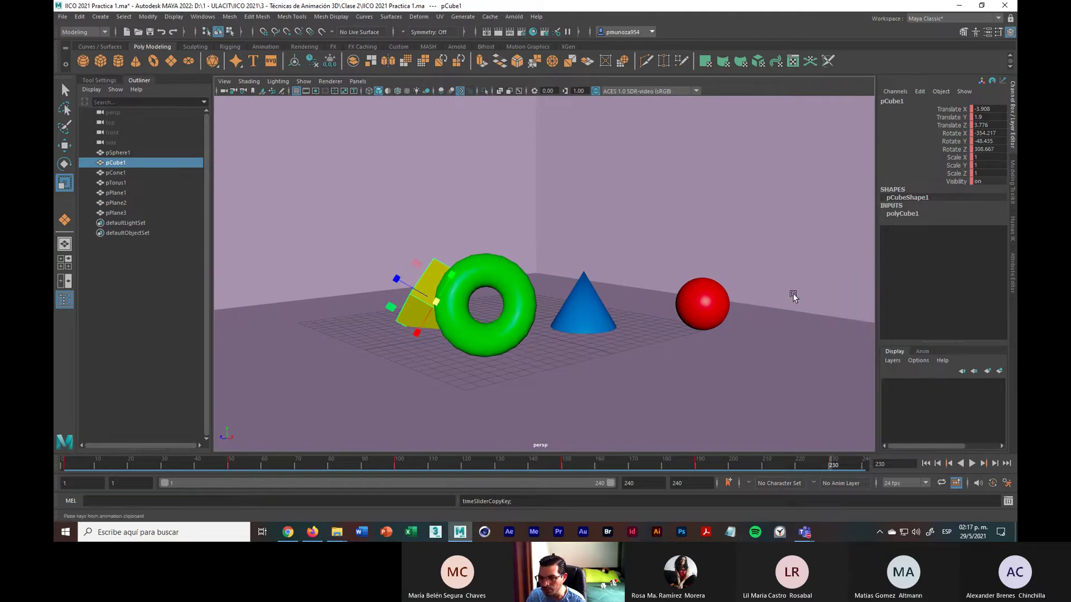
Select the green torus and delete its keyframes between frames 227 and 232
{"action": "left_click", "coordinate": [502, 347]}
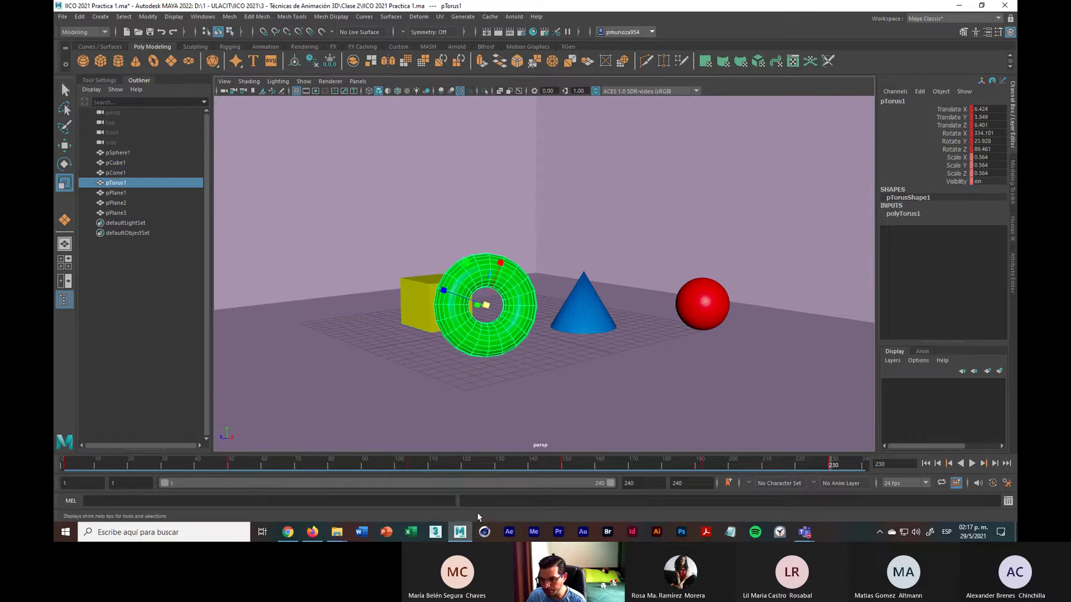
{"action": "left_click", "coordinate": [66, 463]}
{"action": "left_click", "coordinate": [835, 463]}
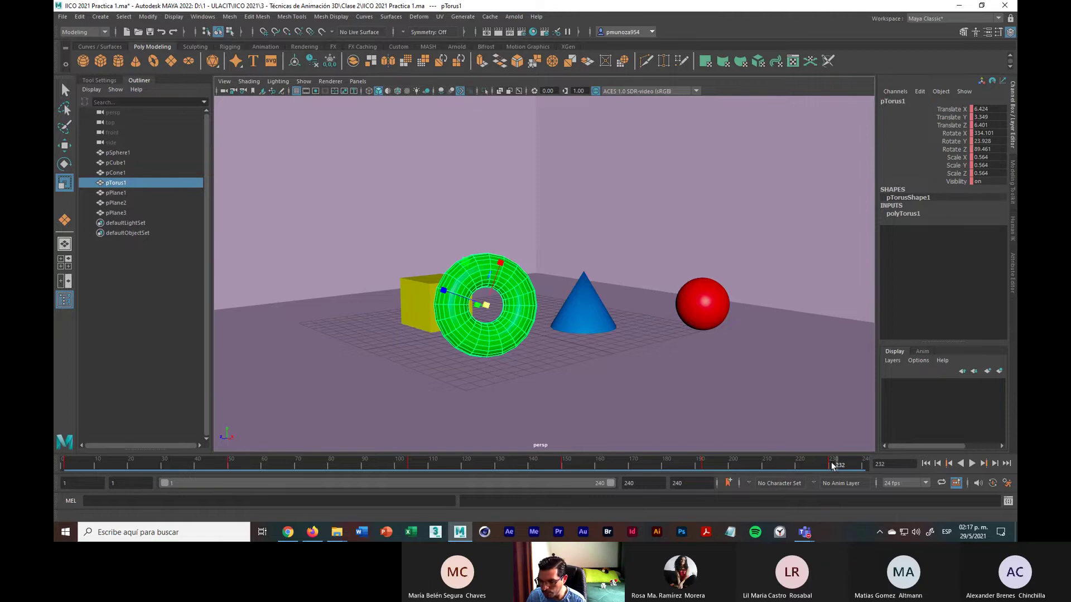
{"action": "left_click", "coordinate": [832, 464]}
{"action": "left_click_drag", "start_coordinate": [833, 466], "coordinate": [821, 467], "text": "shift"}
{"action": "right_click", "coordinate": [831, 464]}
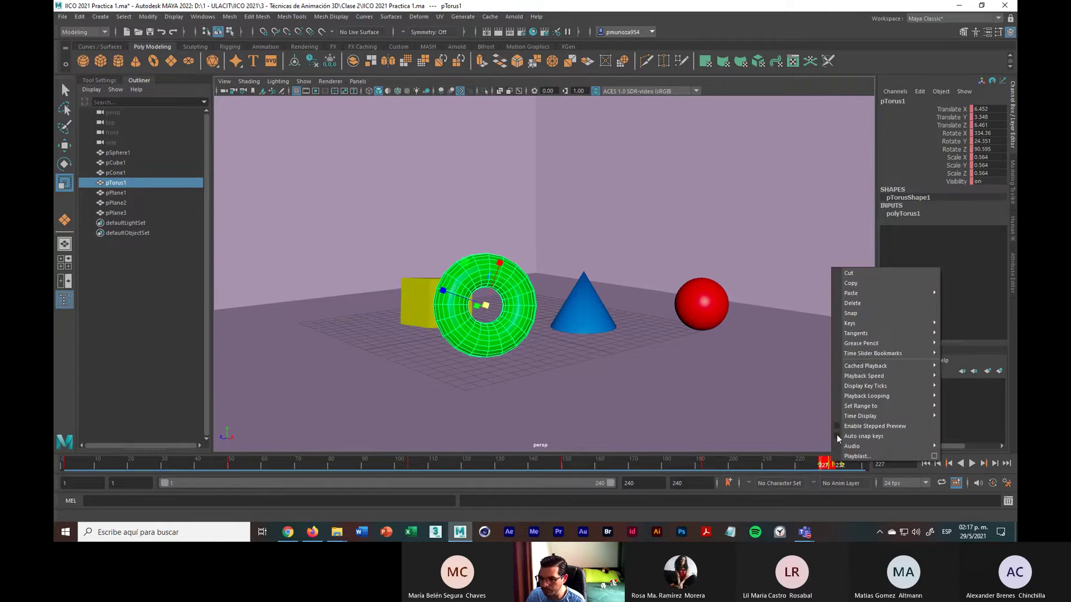
{"action": "left_click", "coordinate": [847, 304]}
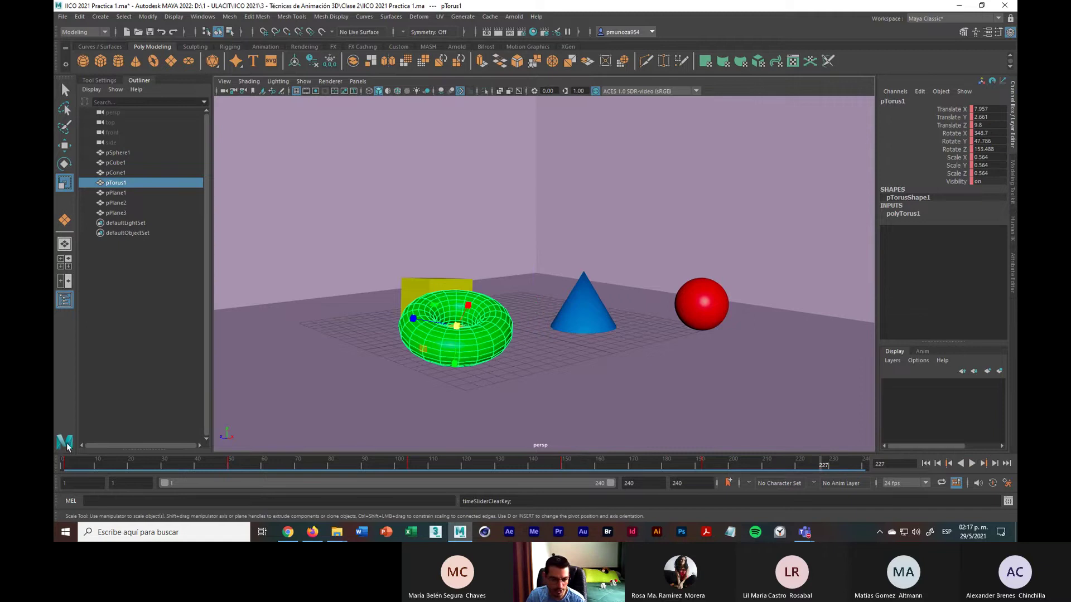
Copy the torus's keyframe at frame 1 and paste it at frame 230
{"action": "left_click", "coordinate": [74, 467]}
{"action": "left_click", "coordinate": [69, 465]}
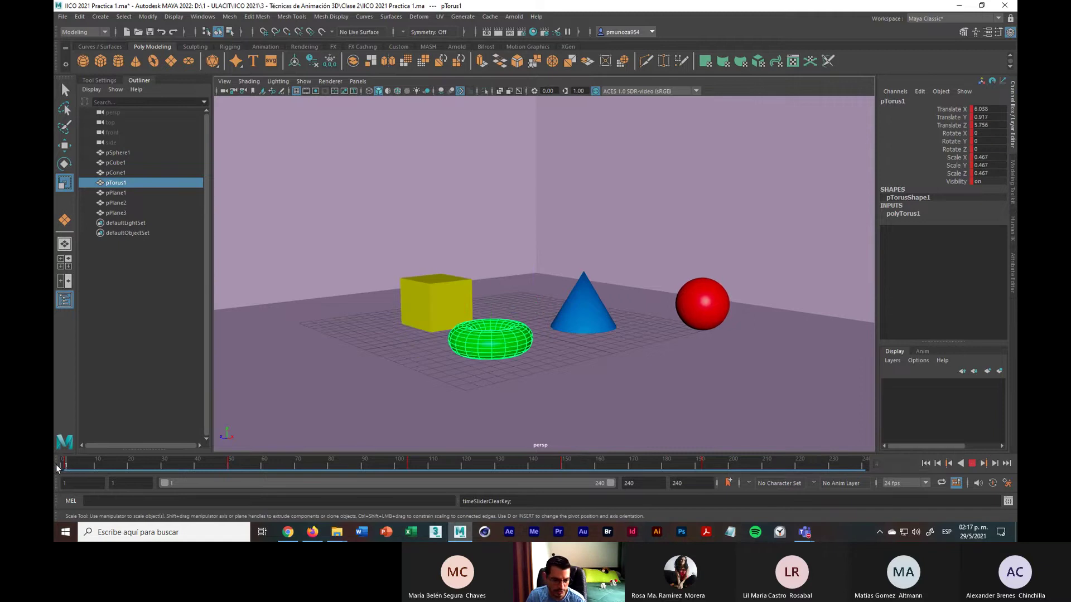
{"action": "left_click", "coordinate": [66, 466]}
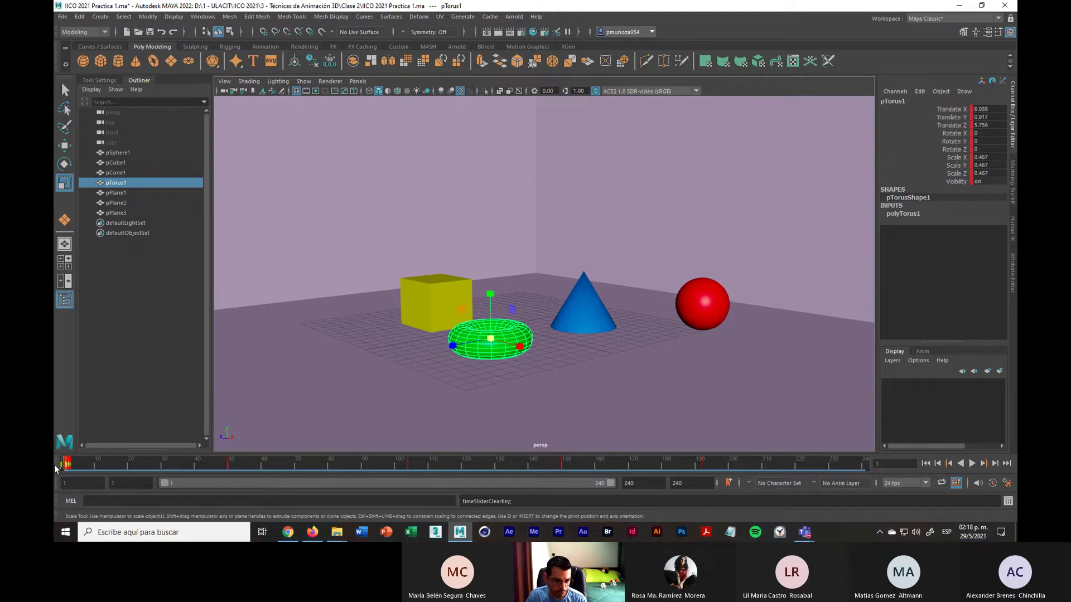
{"action": "right_click", "coordinate": [66, 467]}
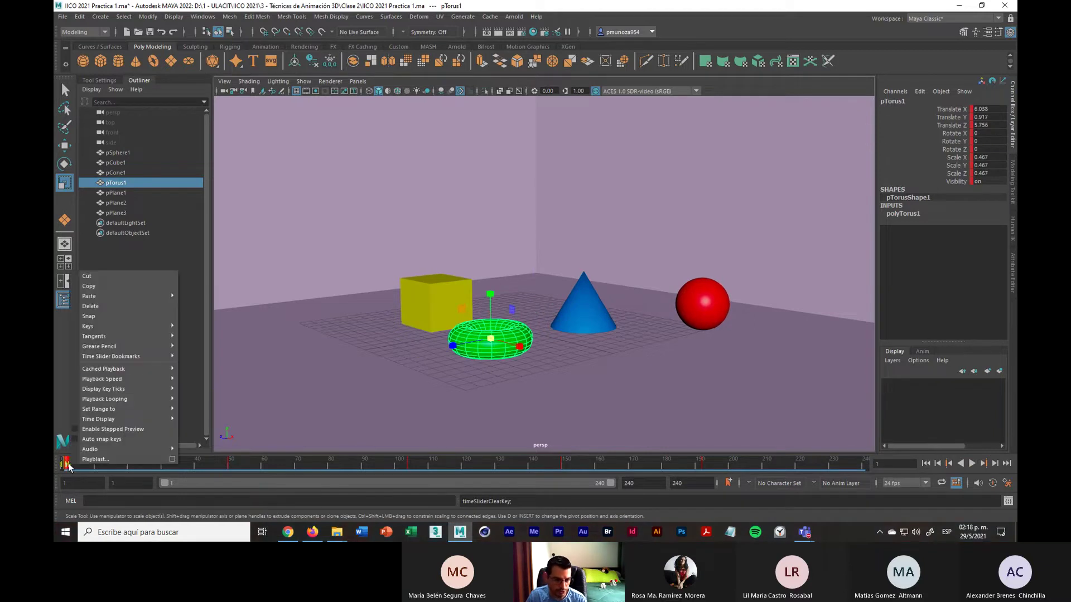
{"action": "left_click", "coordinate": [97, 285]}
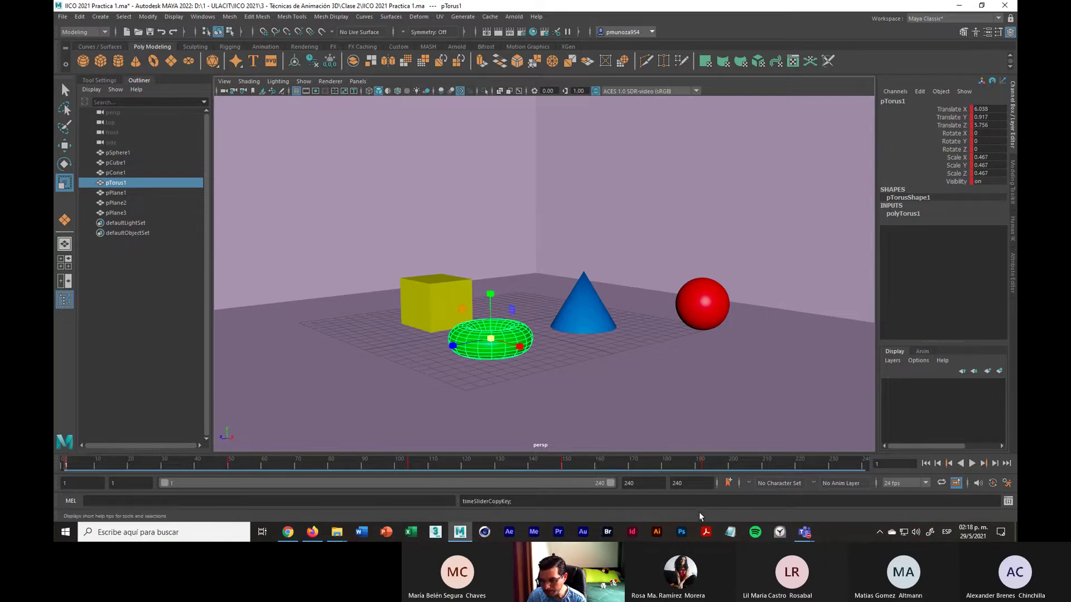
{"action": "left_click", "coordinate": [832, 468]}
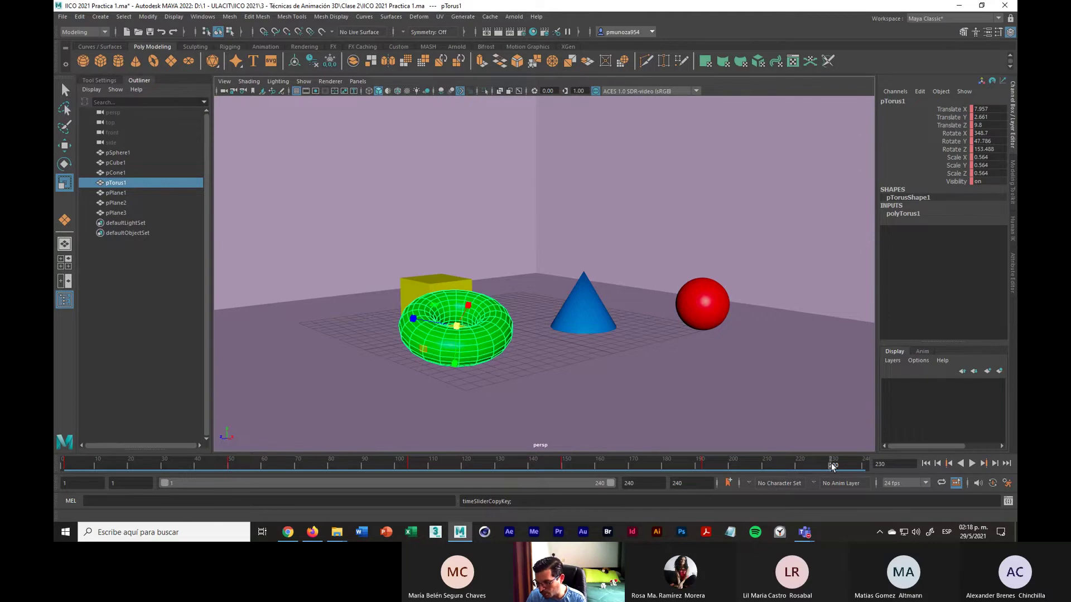
{"action": "right_click", "coordinate": [831, 463]}
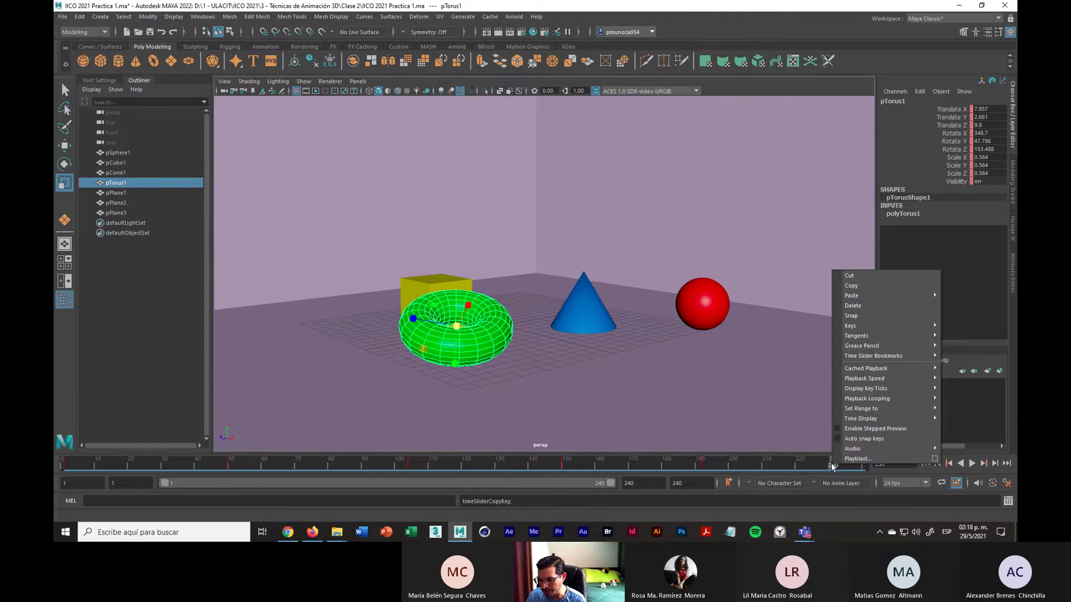
{"action": "mouse_move", "coordinate": [868, 295]}
{"action": "left_click", "coordinate": [806, 294]}
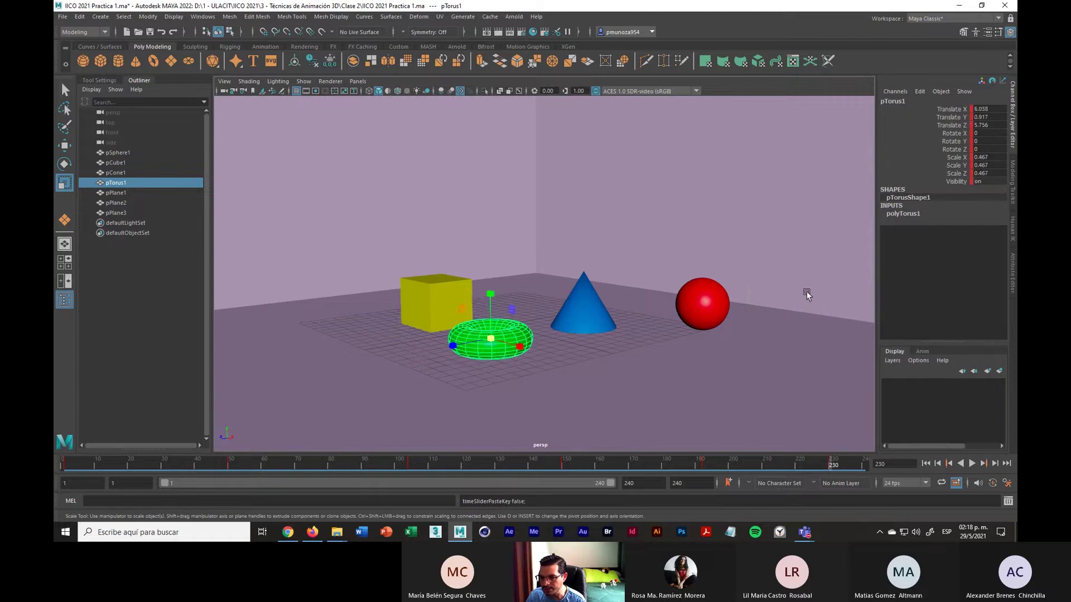
Select the floor plane instead of the torus and save the scene
{"action": "left_click", "coordinate": [500, 335]}
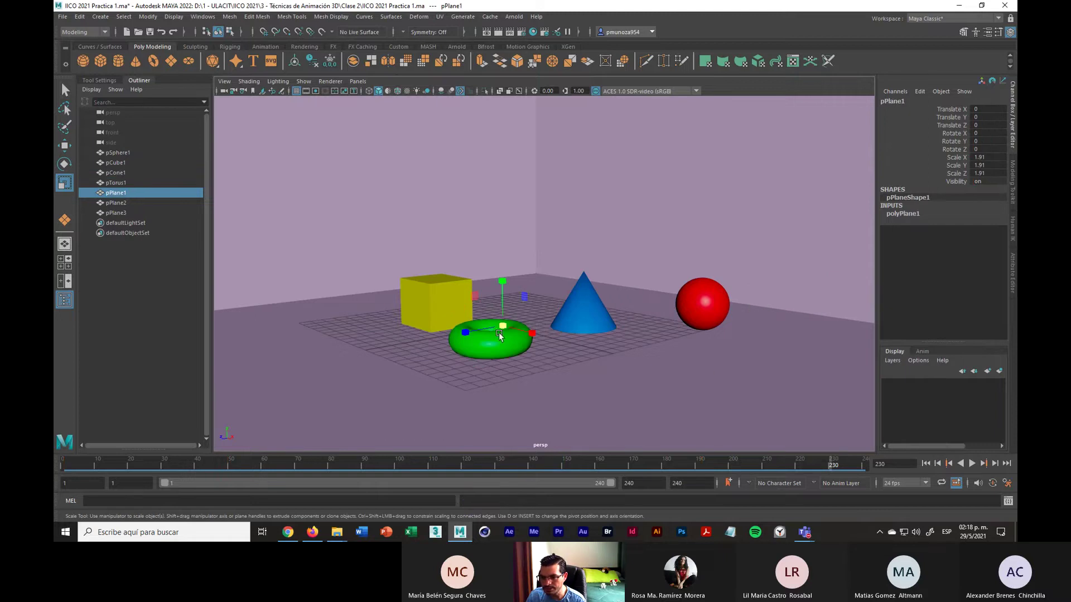
{"action": "left_click", "coordinate": [60, 18]}
{"action": "left_click", "coordinate": [84, 55]}
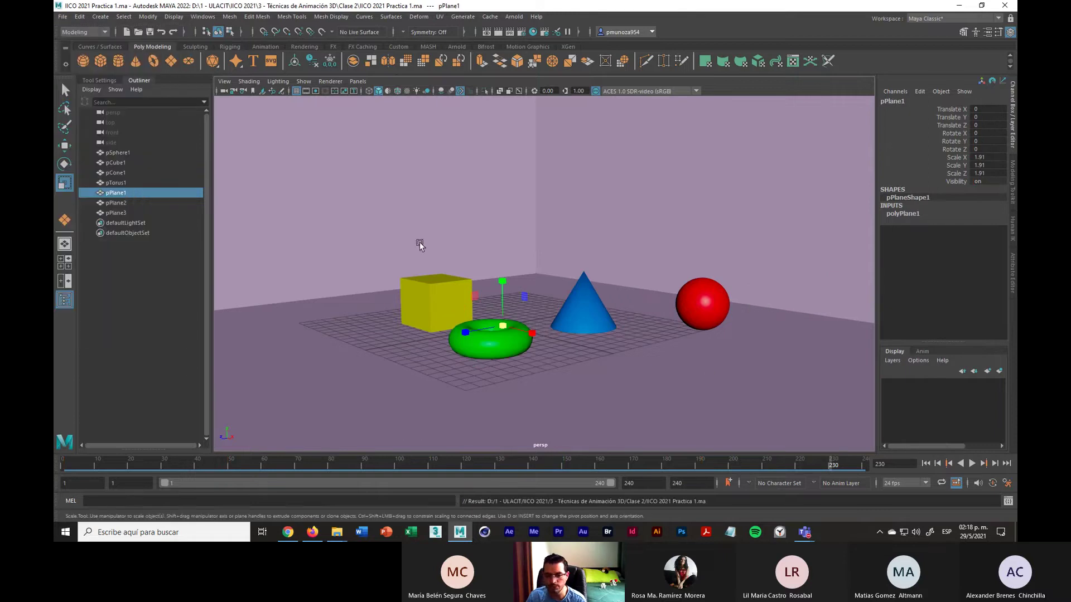
Play the animation, replay its final section from about frame 190, and stop to inspect the torus against the floor
{"action": "left_click", "coordinate": [973, 463]}
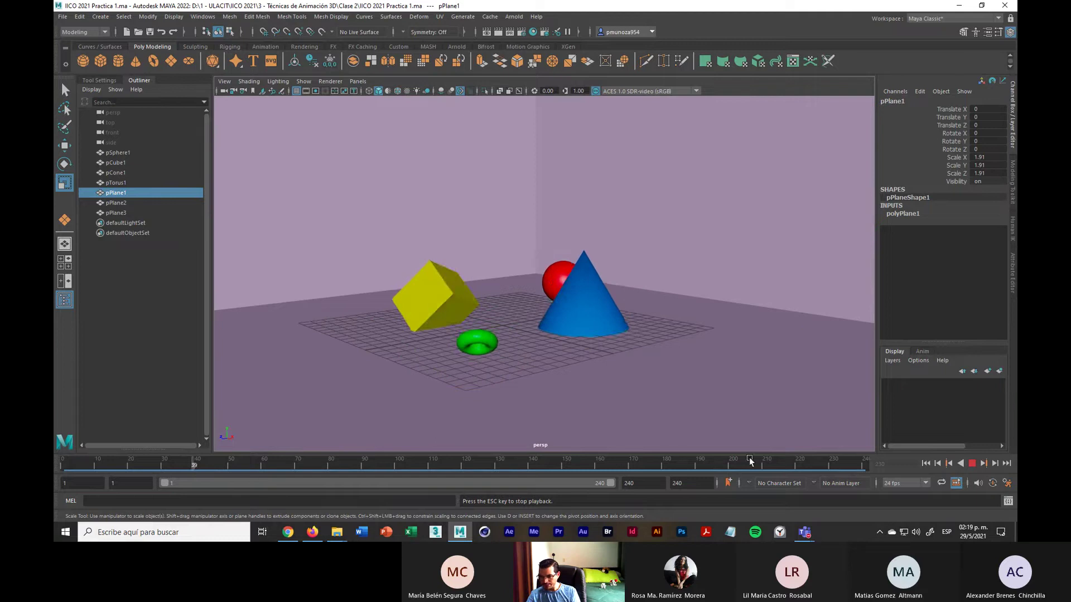
{"action": "key", "text": "Escape"}
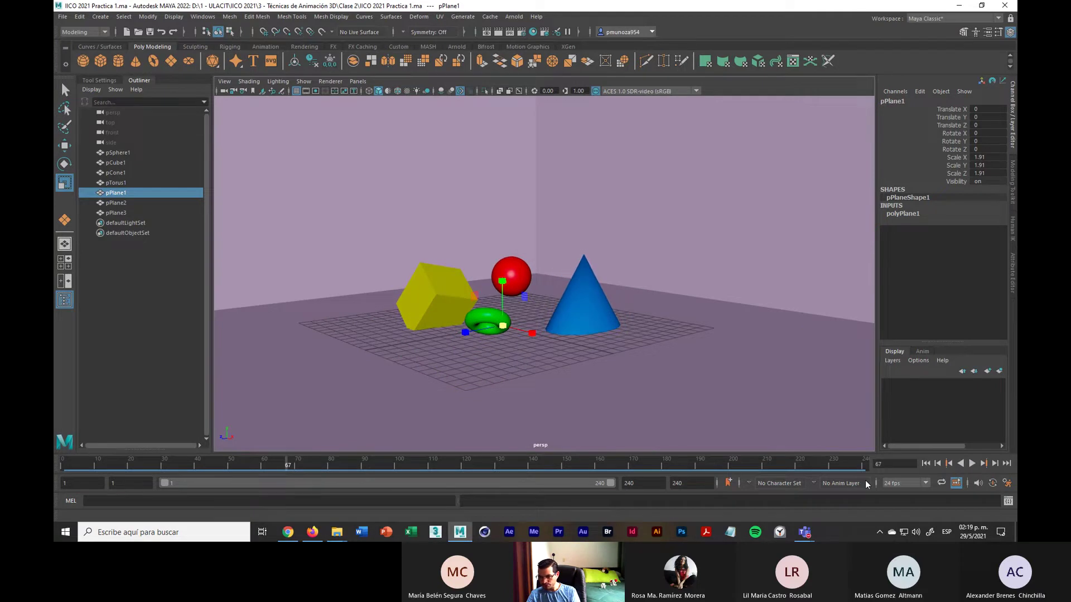
{"action": "left_click", "coordinate": [705, 461]}
{"action": "key", "text": "alt+v"}
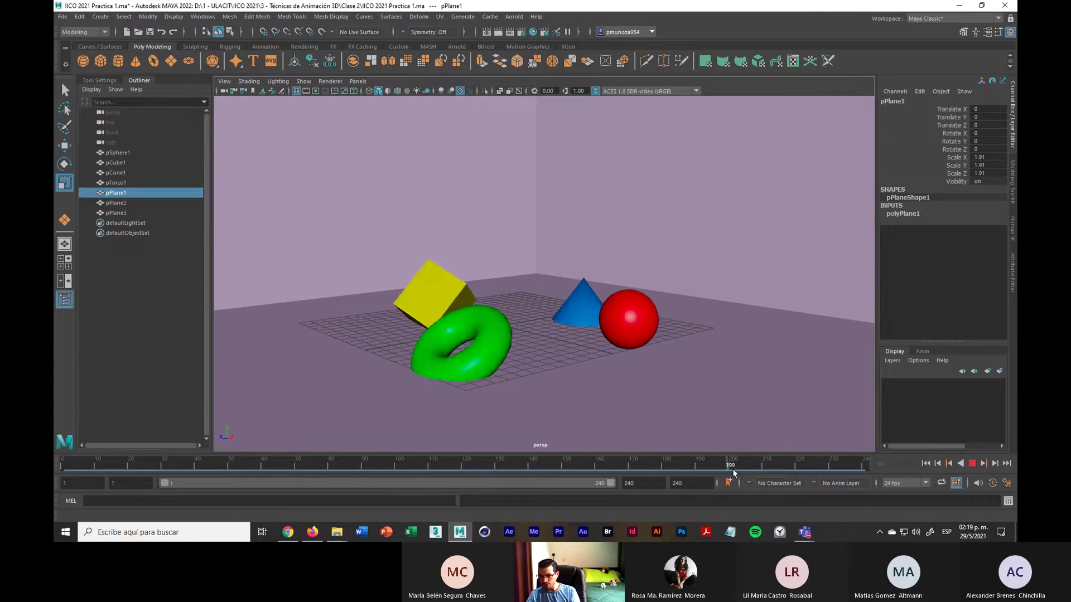
{"action": "key", "text": "Escape"}
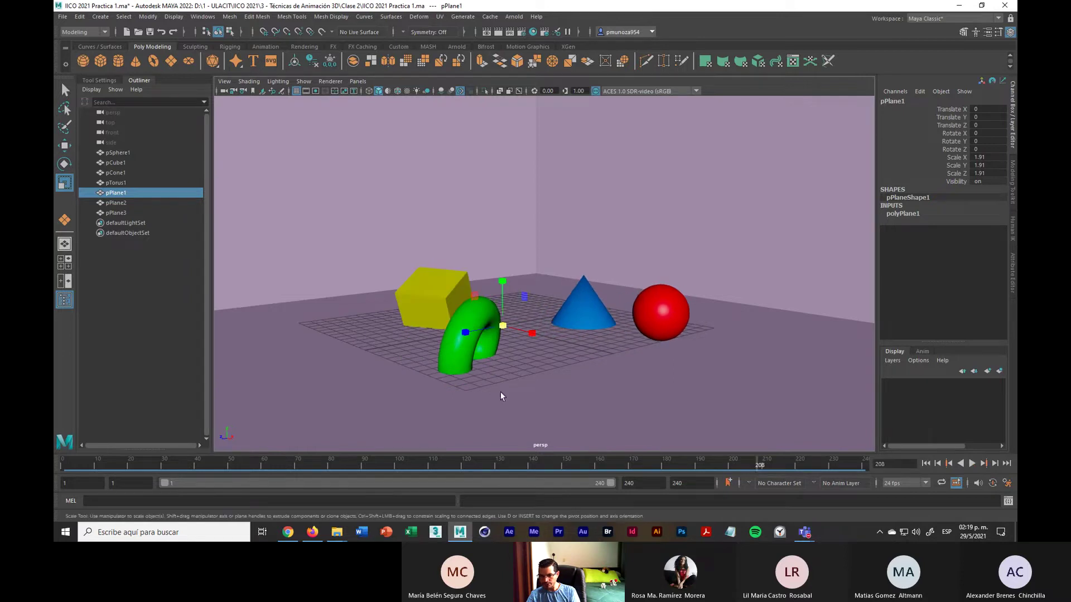
Select the green torus, raise it to Translate Y 1.987 at frame 192, and key that position
{"action": "left_click", "coordinate": [454, 353]}
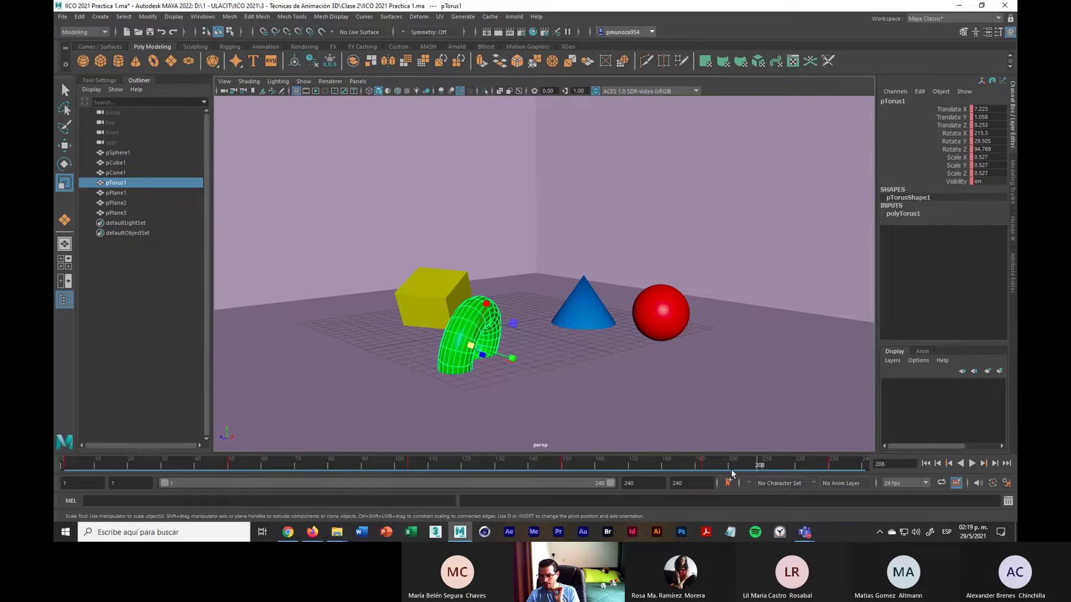
{"action": "left_click_drag", "start_coordinate": [759, 470], "coordinate": [704, 471]}
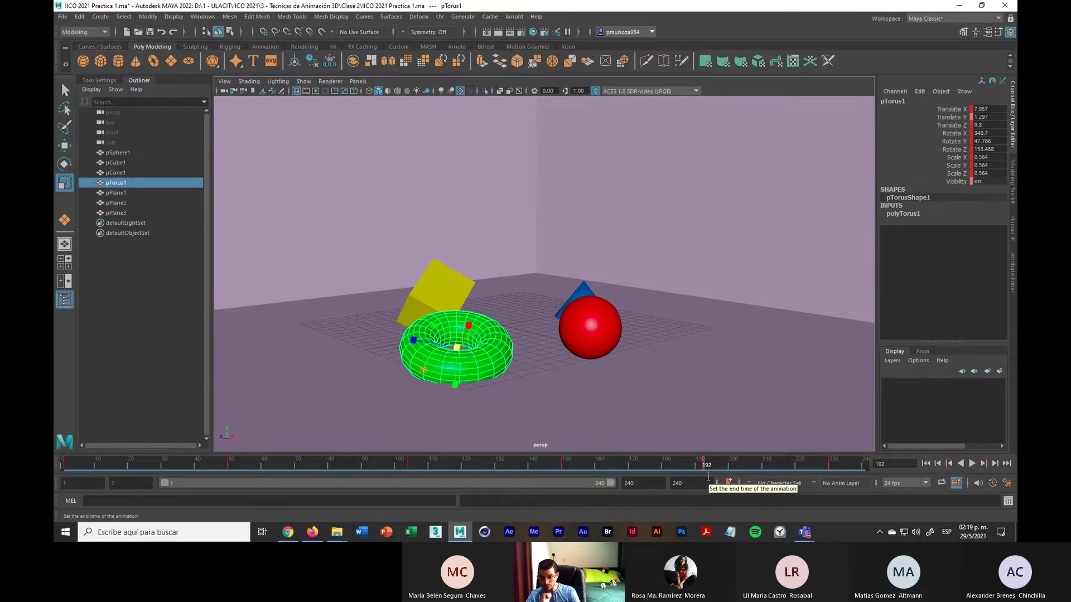
{"action": "key", "text": "w"}
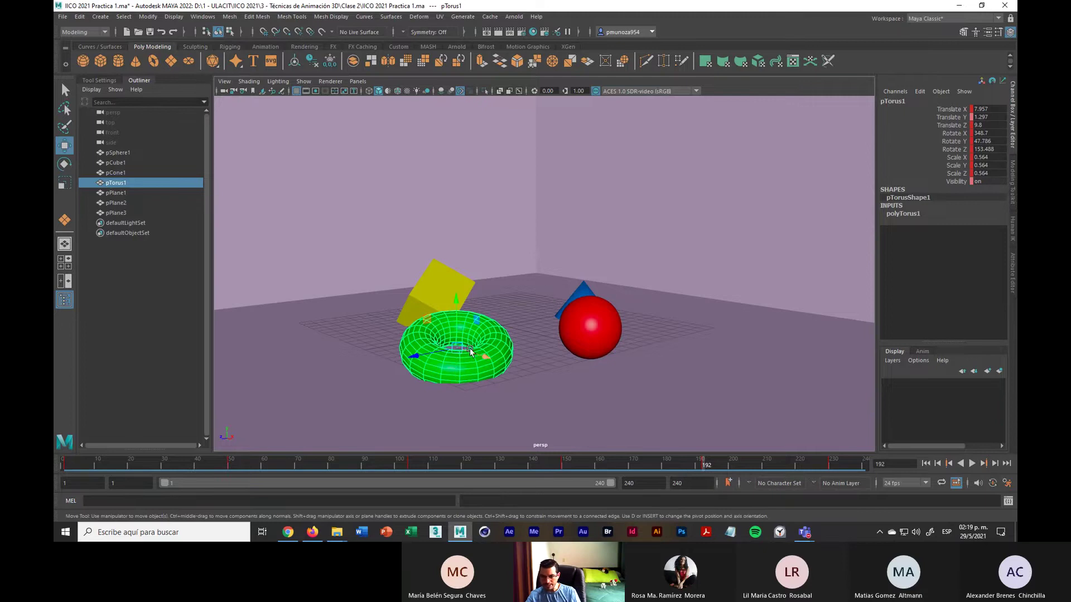
{"action": "left_click_drag", "start_coordinate": [454, 324], "coordinate": [454, 314]}
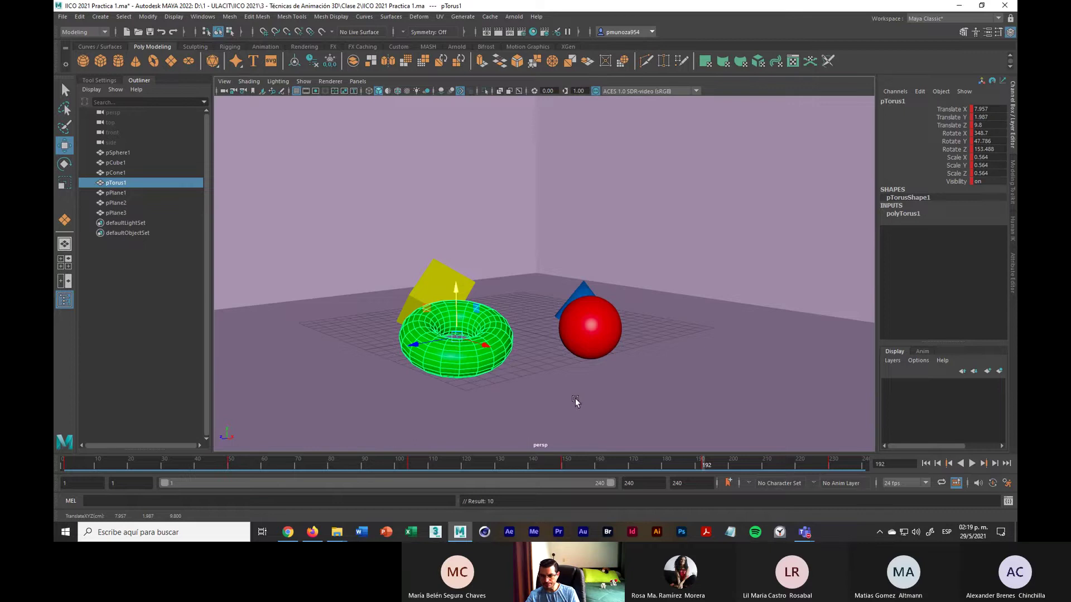
Raise the torus to Translate Y 3.128 at frame 212 and 2.349 at frame 222, keying both positions
{"action": "left_click_drag", "start_coordinate": [702, 462], "coordinate": [770, 465]}
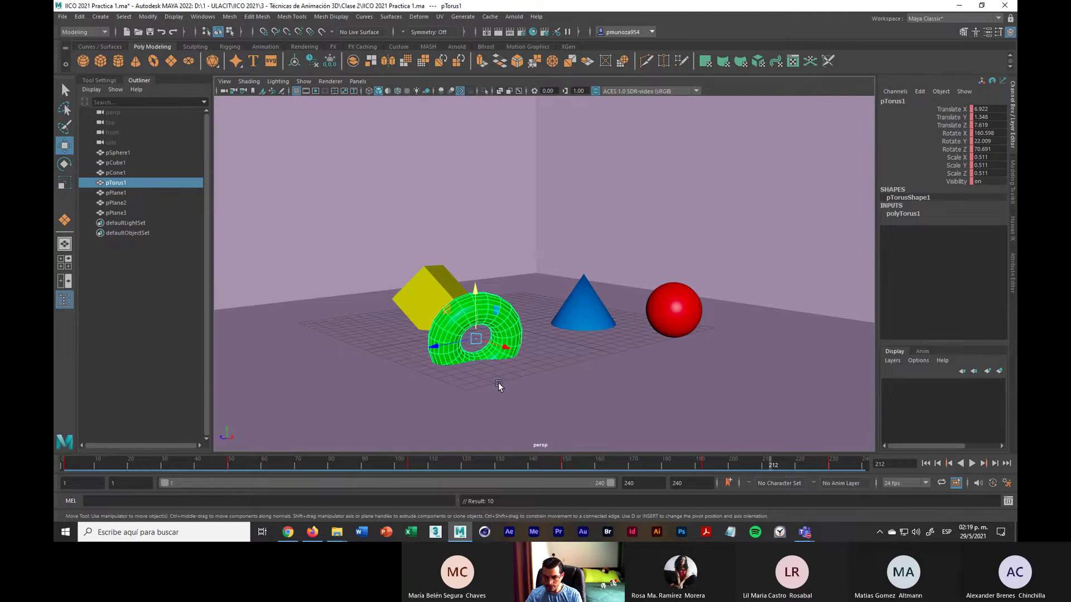
{"action": "left_click_drag", "start_coordinate": [475, 325], "coordinate": [475, 293]}
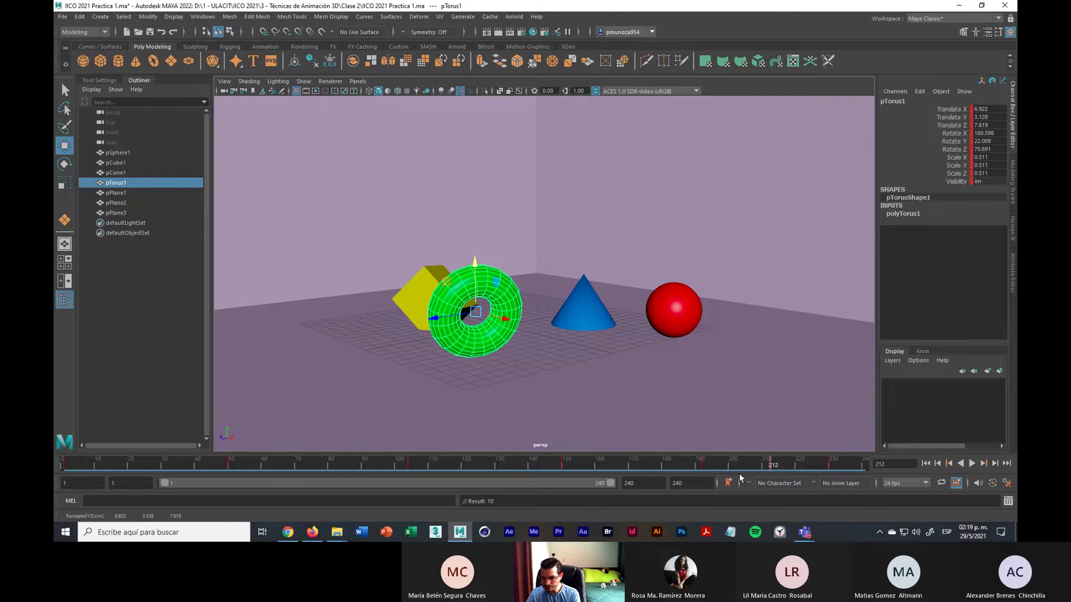
{"action": "left_click_drag", "start_coordinate": [767, 466], "coordinate": [802, 459]}
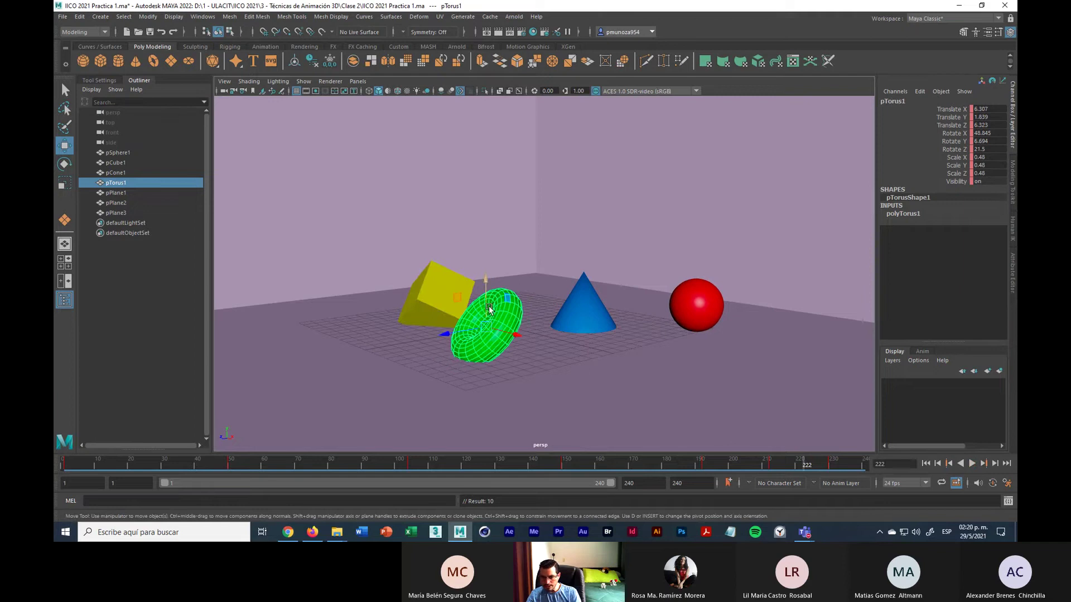
{"action": "left_click_drag", "start_coordinate": [489, 308], "coordinate": [490, 300]}
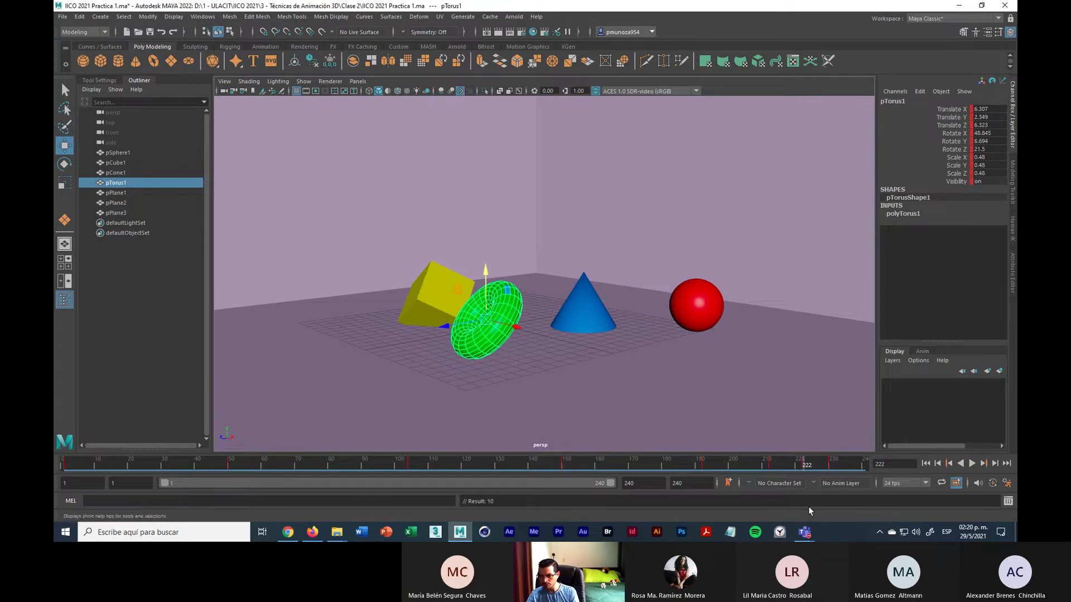
Raise the torus to Translate Y 2.539 at frame 173, key it, and scrub through to frame 240 to check the motion
{"action": "left_click_drag", "start_coordinate": [805, 466], "coordinate": [602, 496]}
{"action": "left_click_drag", "start_coordinate": [662, 334], "coordinate": [614, 332], "text": "alt"}
{"action": "left_click_drag", "start_coordinate": [606, 466], "coordinate": [638, 470]}
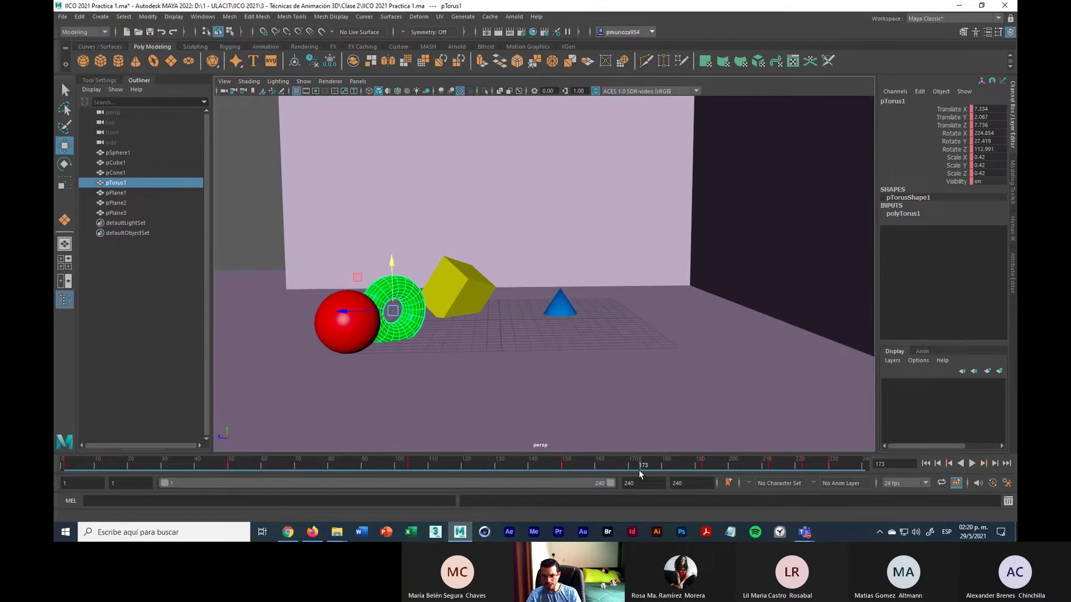
{"action": "left_click_drag", "start_coordinate": [530, 357], "coordinate": [385, 273], "text": "alt"}
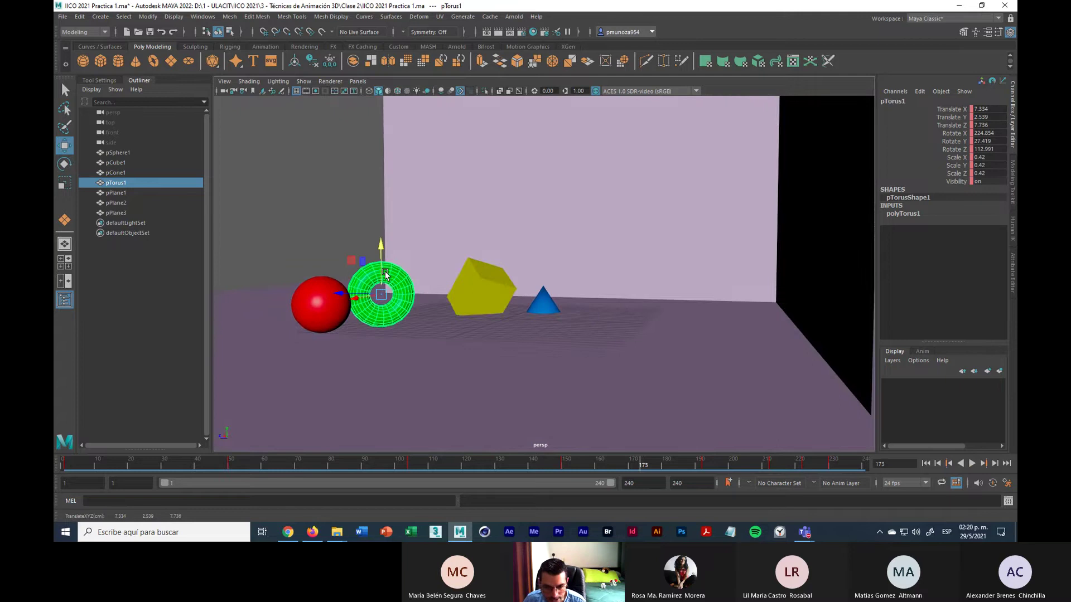
{"action": "key", "text": "s"}
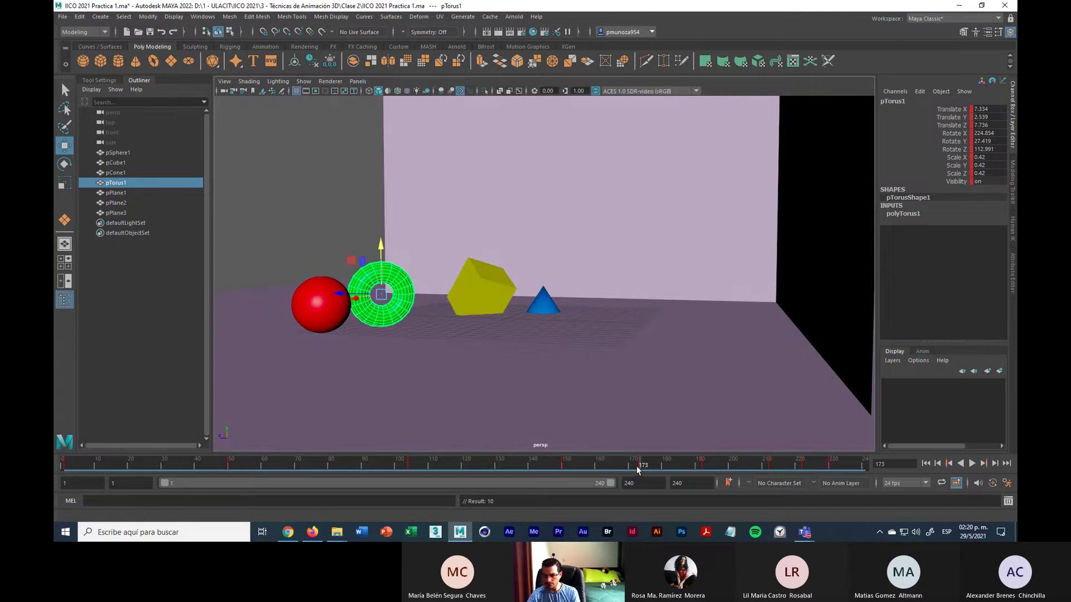
{"action": "left_click_drag", "start_coordinate": [637, 470], "coordinate": [864, 466]}
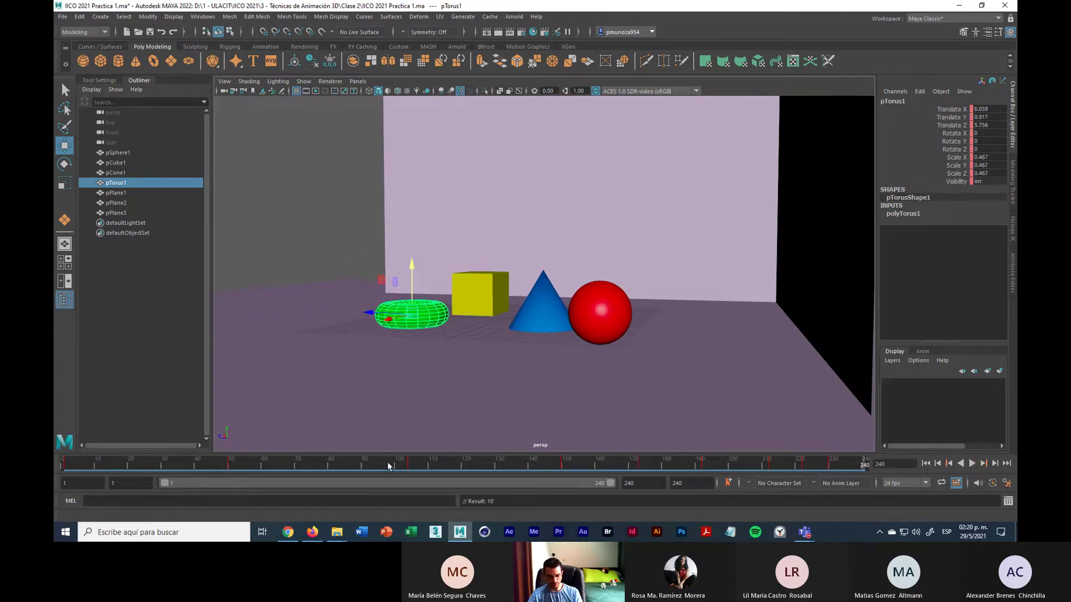
Save the scene with the torus's corrected height keys
{"action": "left_click_drag", "start_coordinate": [396, 391], "coordinate": [484, 423], "text": "alt"}
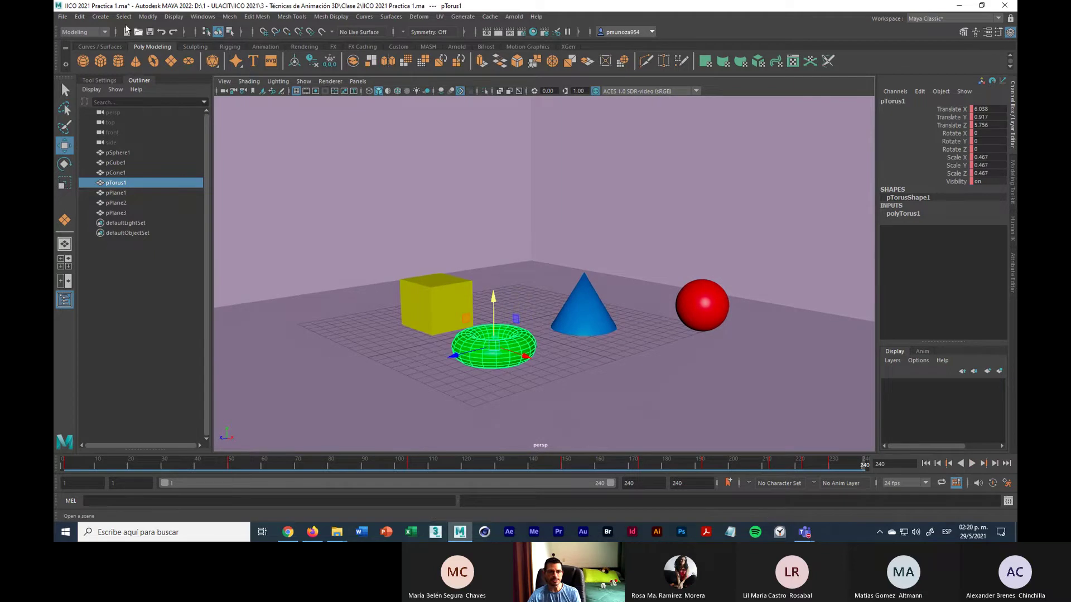
{"action": "left_click", "coordinate": [64, 20]}
{"action": "left_click", "coordinate": [81, 53]}
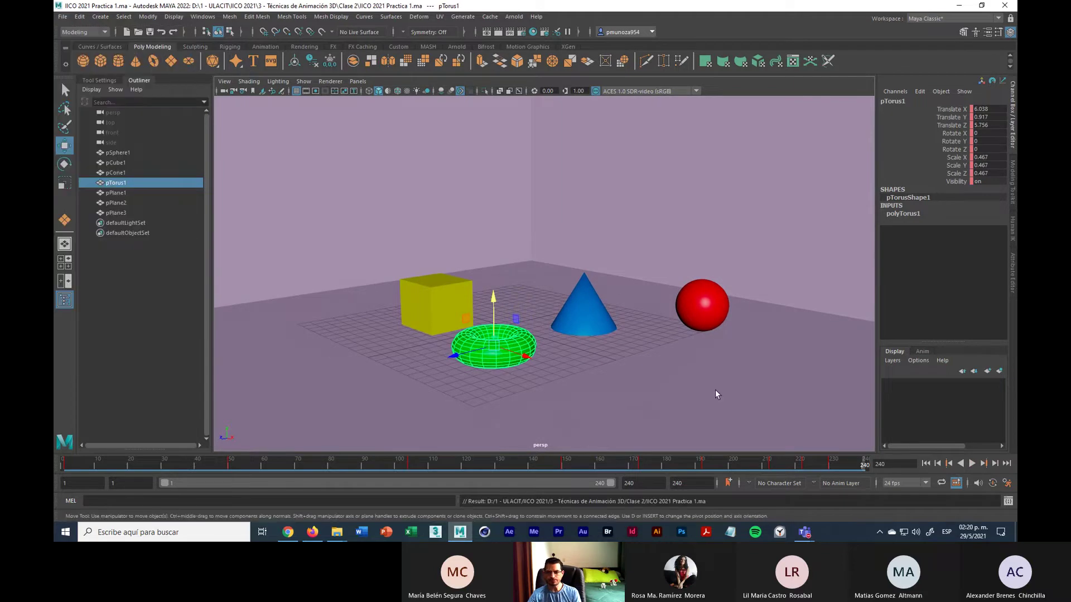
Play the animation from the start, stop it at frame 56, and replay it from about frame 185 to check the motion
{"action": "left_click", "coordinate": [971, 463]}
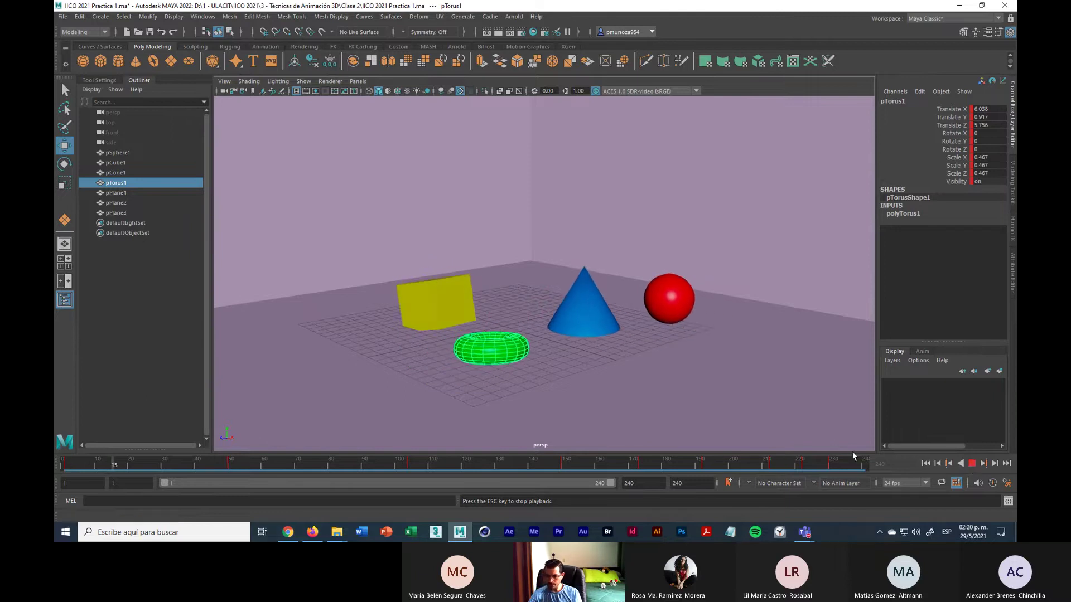
{"action": "left_click", "coordinate": [972, 464]}
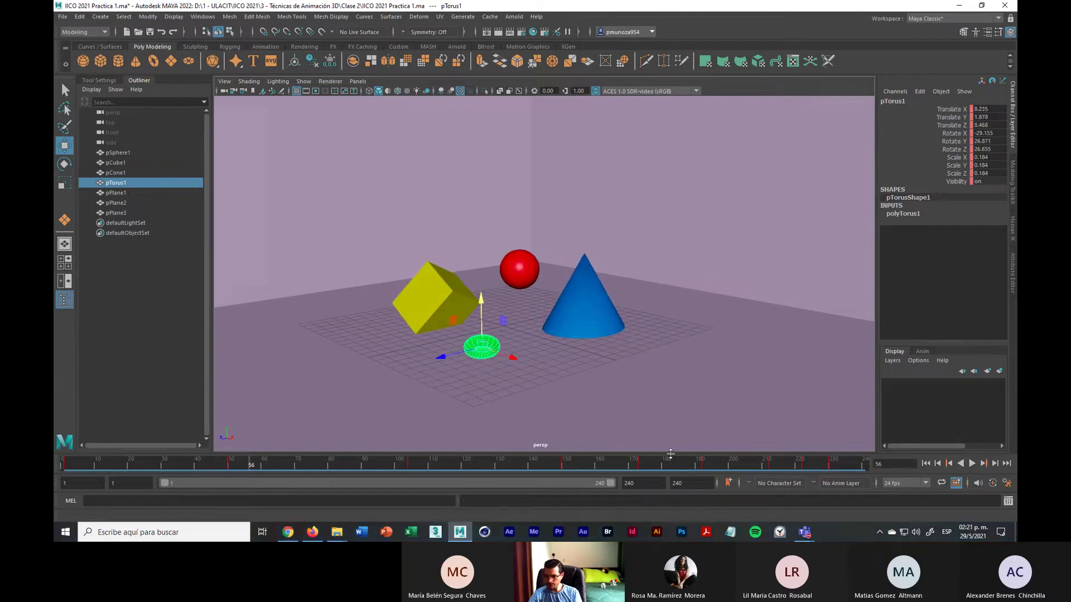
{"action": "left_click", "coordinate": [684, 464]}
{"action": "key", "text": "alt+v"}
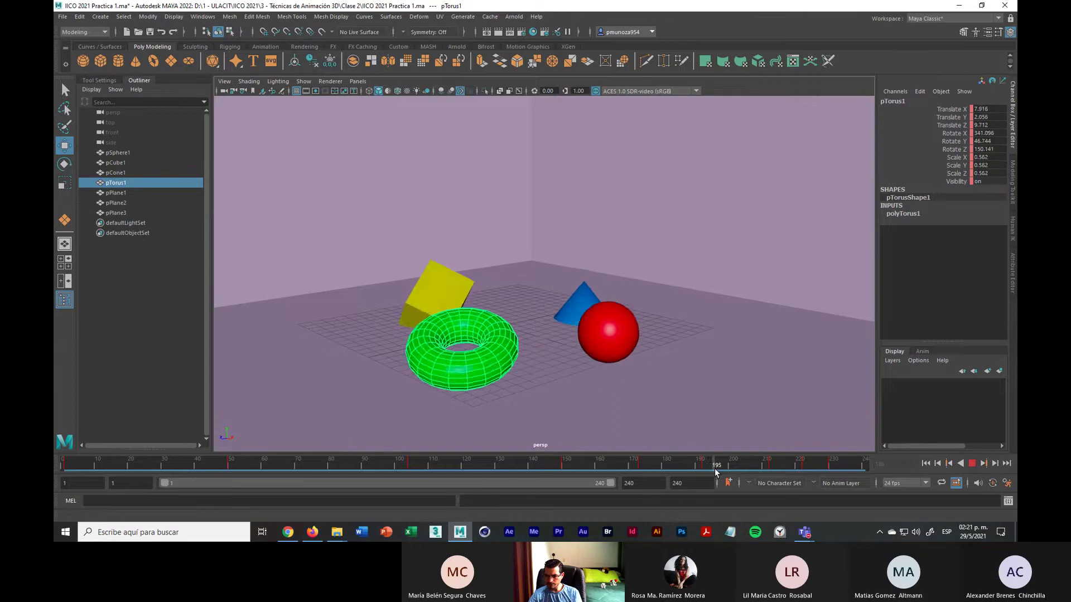
At frame 173, move the torus away from the red sphere to Translate X 4.05 and Translate Z 9.295, and key that position
{"action": "left_click", "coordinate": [663, 469]}
{"action": "left_click_drag", "start_coordinate": [663, 468], "coordinate": [640, 471]}
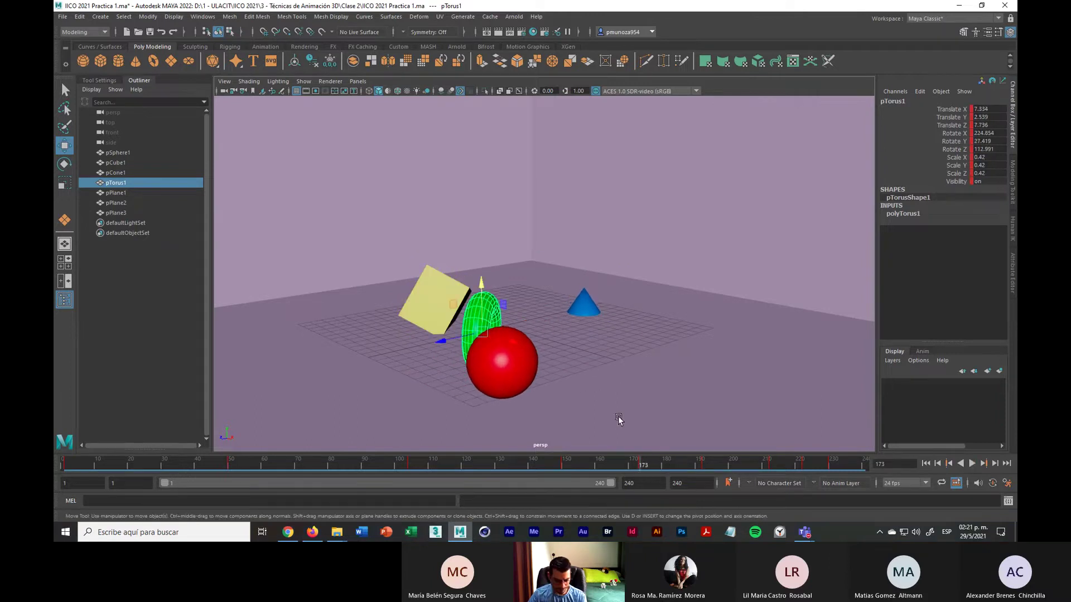
{"action": "left_click_drag", "start_coordinate": [601, 370], "coordinate": [663, 362], "text": "alt"}
{"action": "left_click_drag", "start_coordinate": [570, 403], "coordinate": [536, 397]}
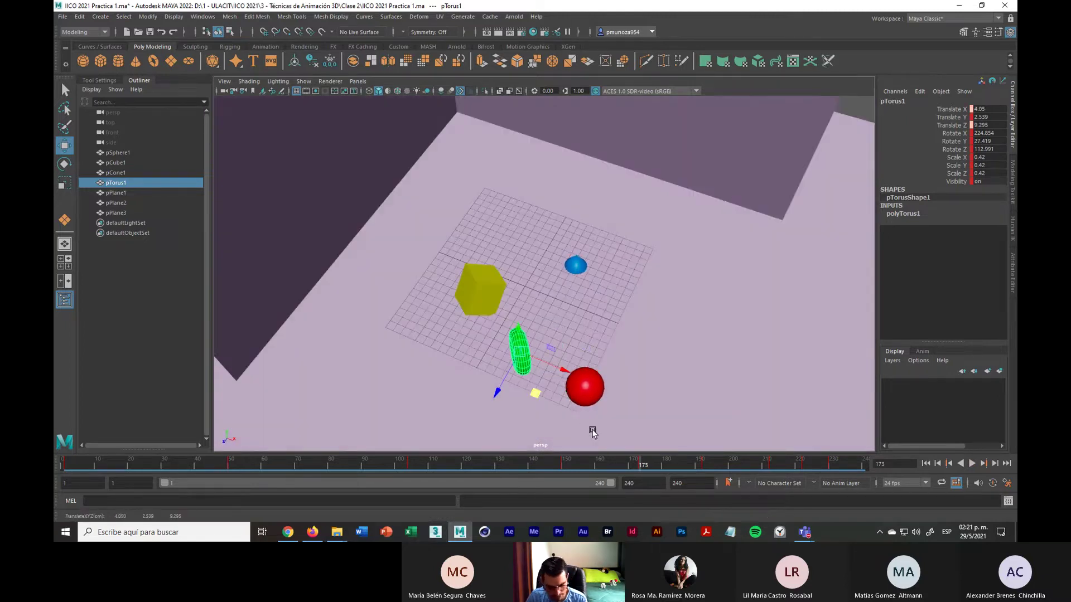
{"action": "key", "text": "s"}
Save the scene with the torus's new position at frame 173
{"action": "left_click_drag", "start_coordinate": [690, 411], "coordinate": [645, 396], "text": "alt"}
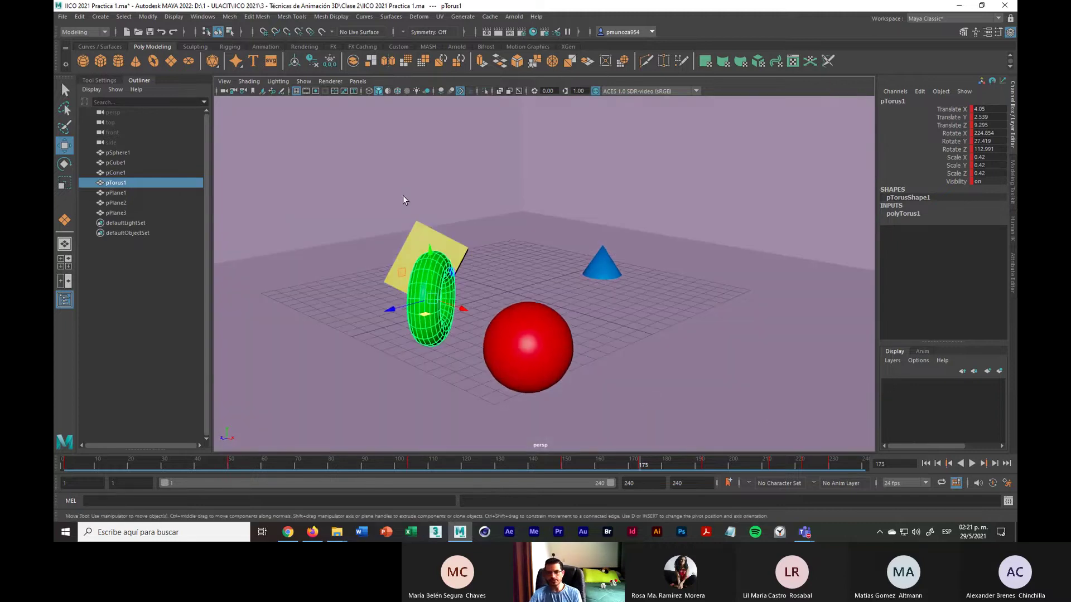
{"action": "left_click", "coordinate": [63, 16]}
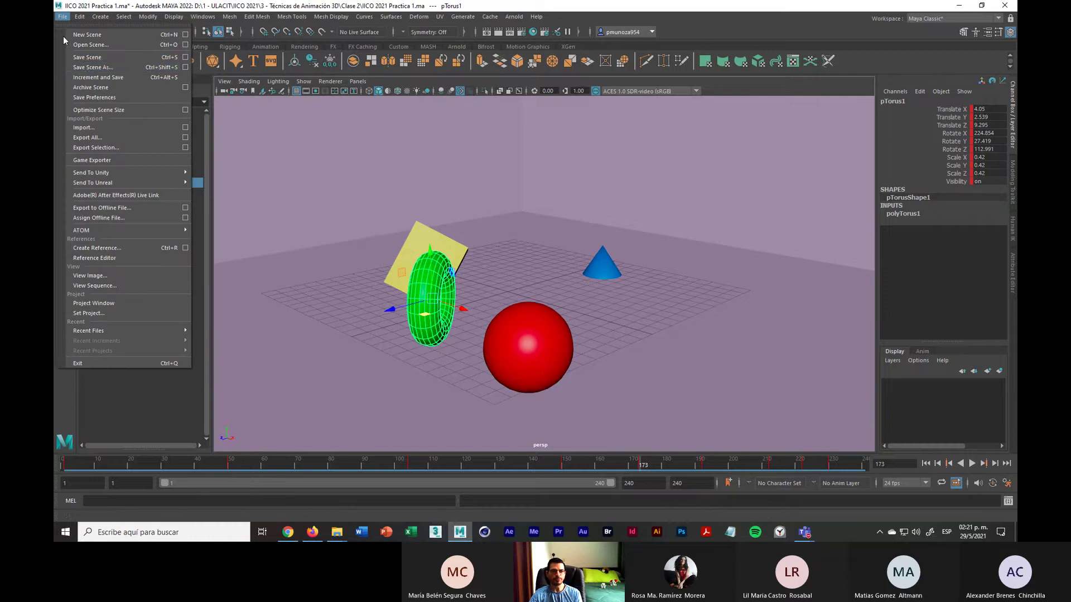
{"action": "left_click", "coordinate": [94, 62]}
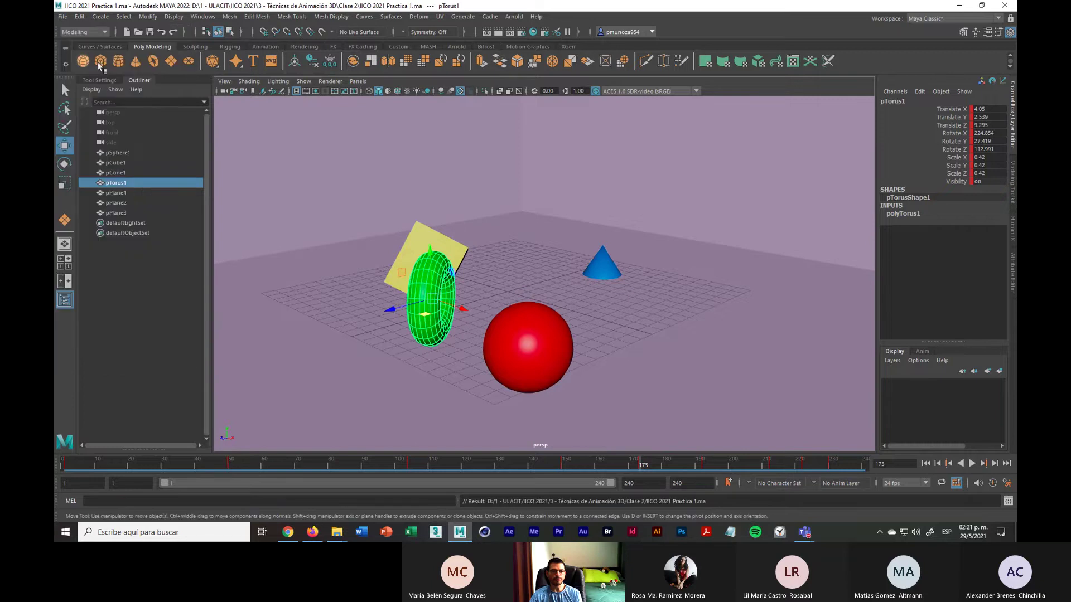
Return to frame 1 with the torus deselected, play the looping animation, and stop at frame 109
{"action": "left_click", "coordinate": [526, 273]}
{"action": "left_click_drag", "start_coordinate": [548, 309], "coordinate": [625, 300], "text": "alt"}
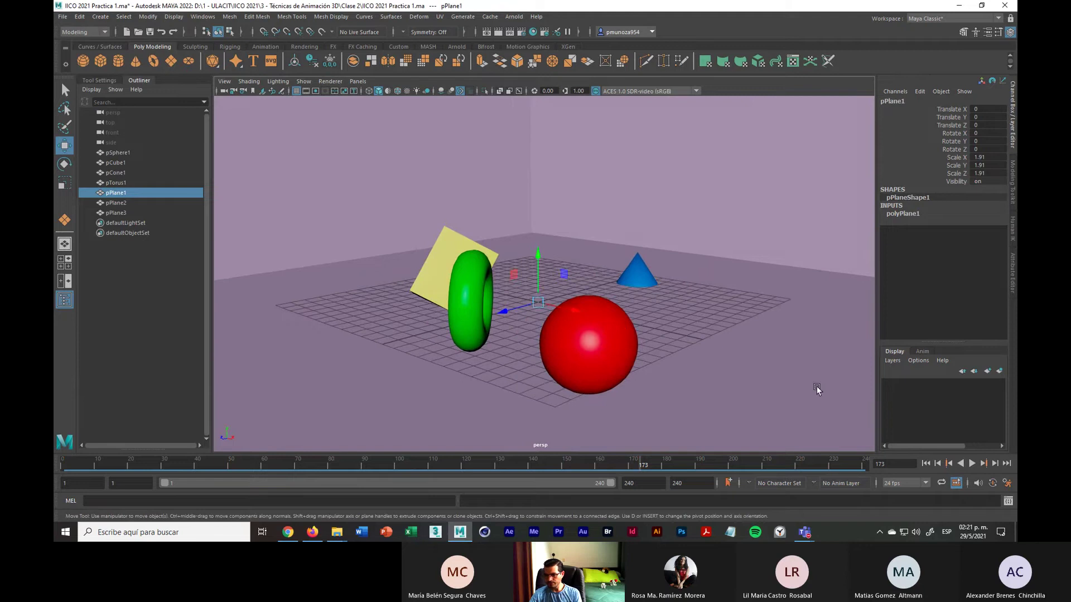
{"action": "key", "text": "alt+shift+v"}
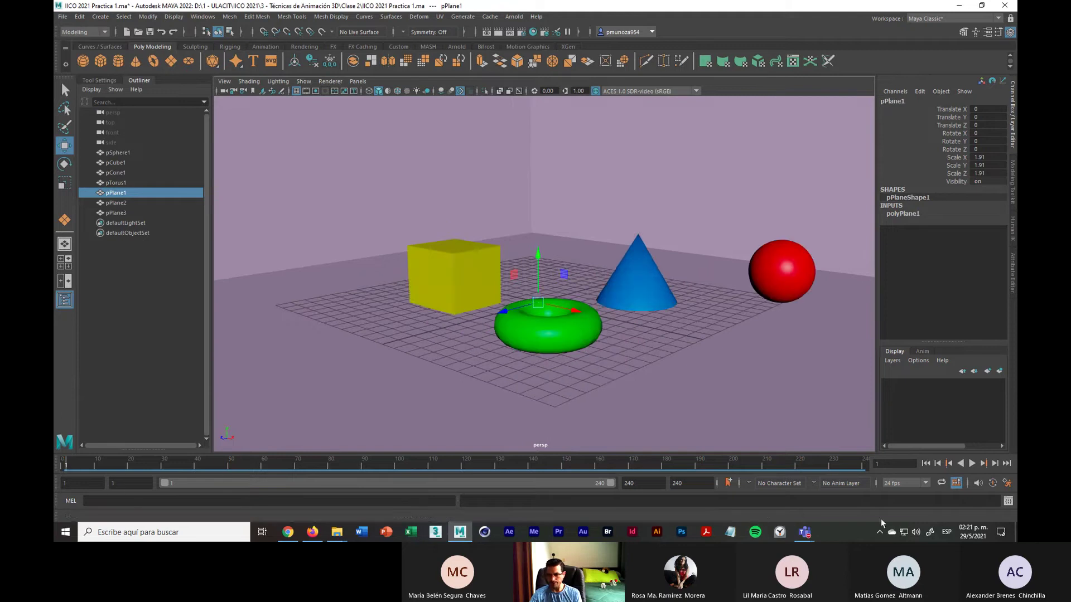
{"action": "left_click", "coordinate": [972, 463]}
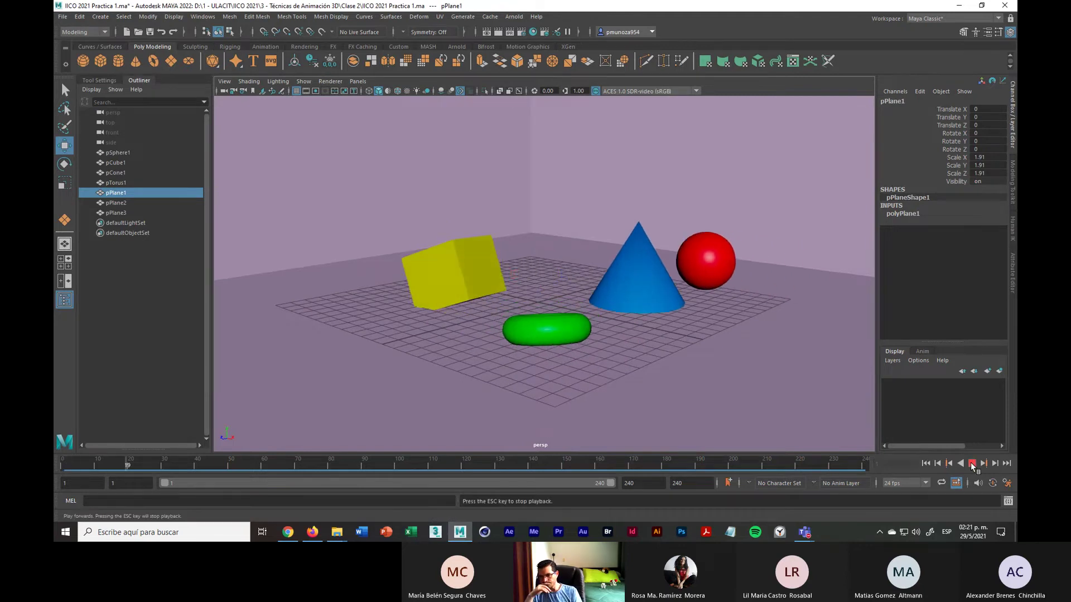
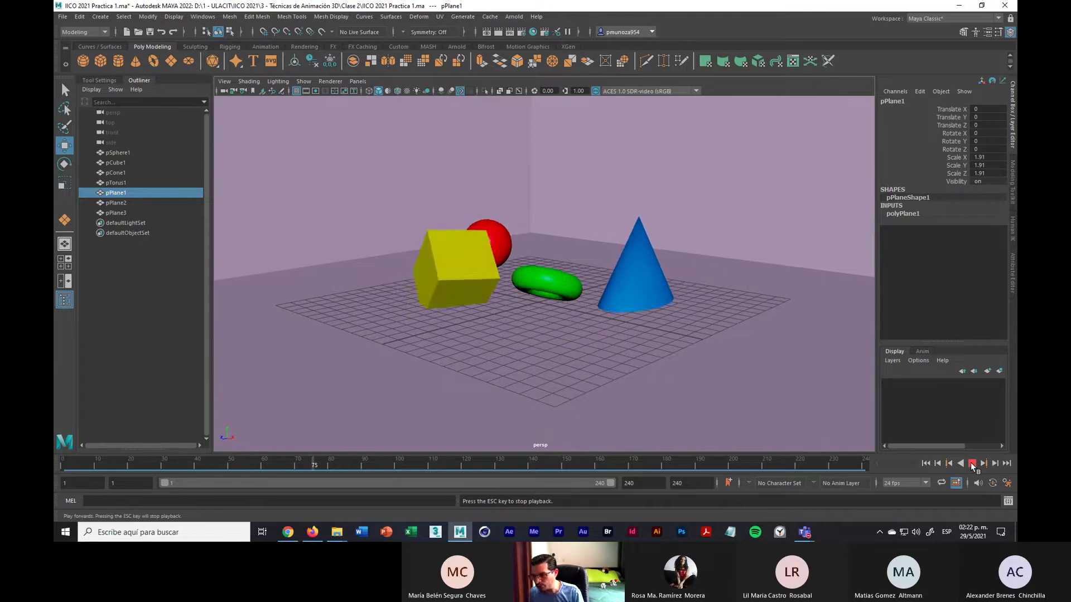
{"action": "left_click", "coordinate": [971, 463]}
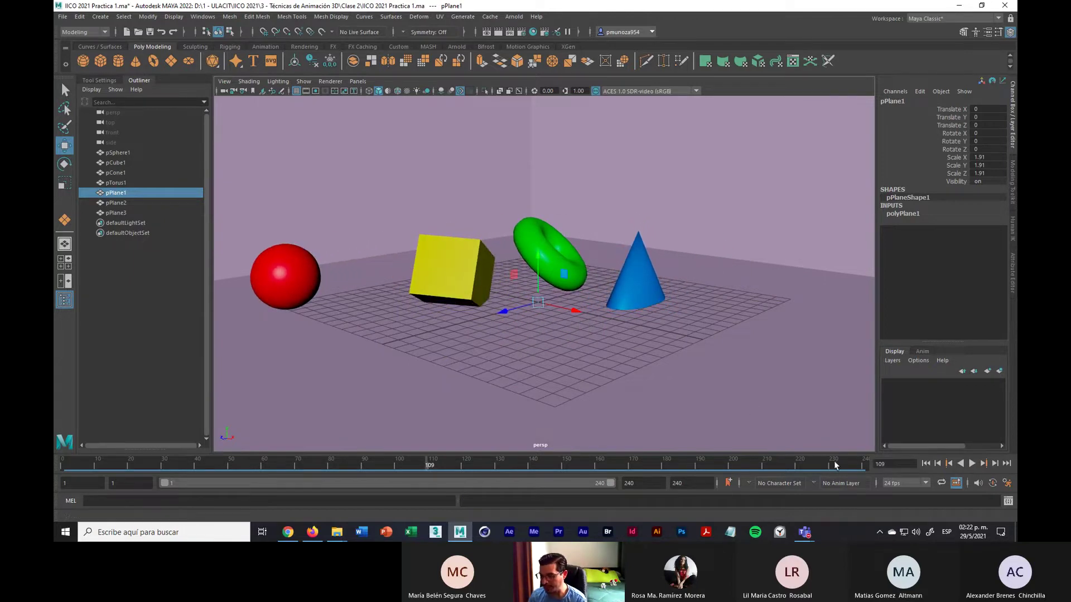
Clear the selection and save the scene again
{"action": "scroll", "coordinate": [670, 341], "scroll_direction": "down", "scroll_amount": 4}
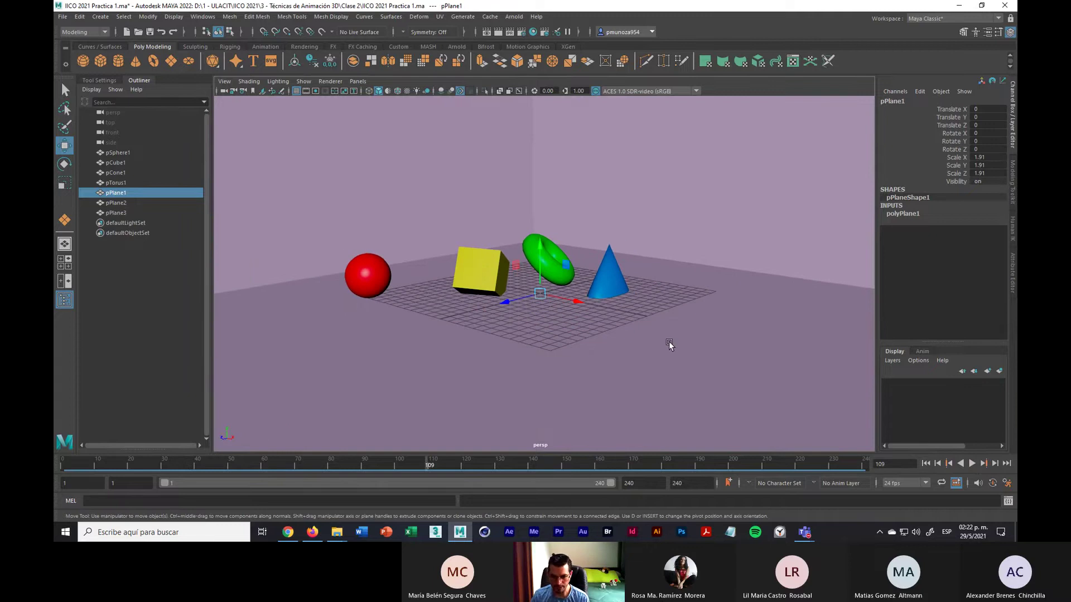
{"action": "scroll", "coordinate": [661, 337], "scroll_direction": "down", "scroll_amount": 6}
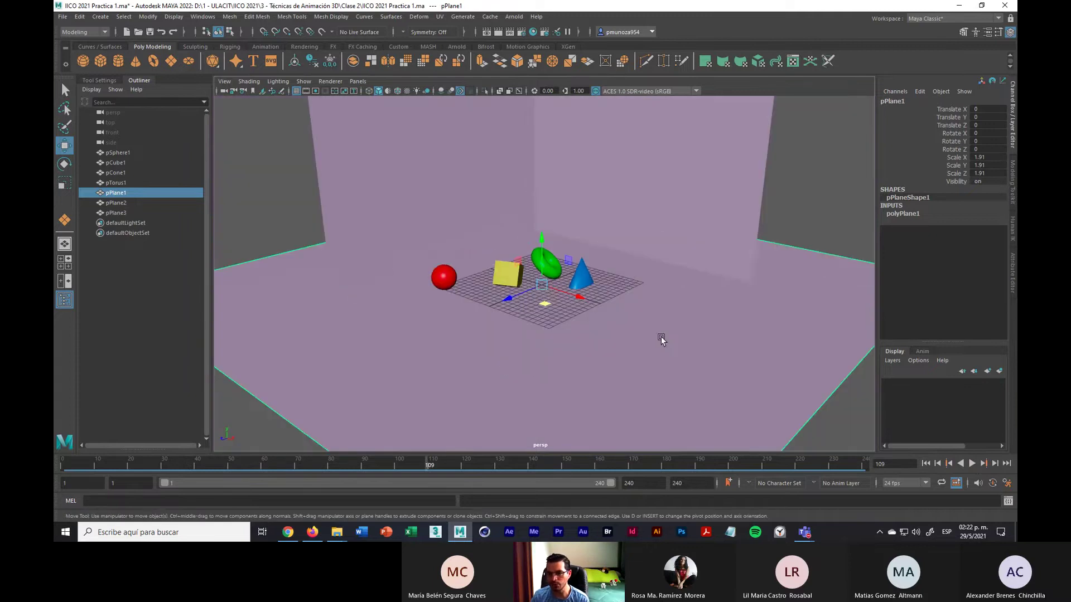
{"action": "left_click", "coordinate": [835, 232]}
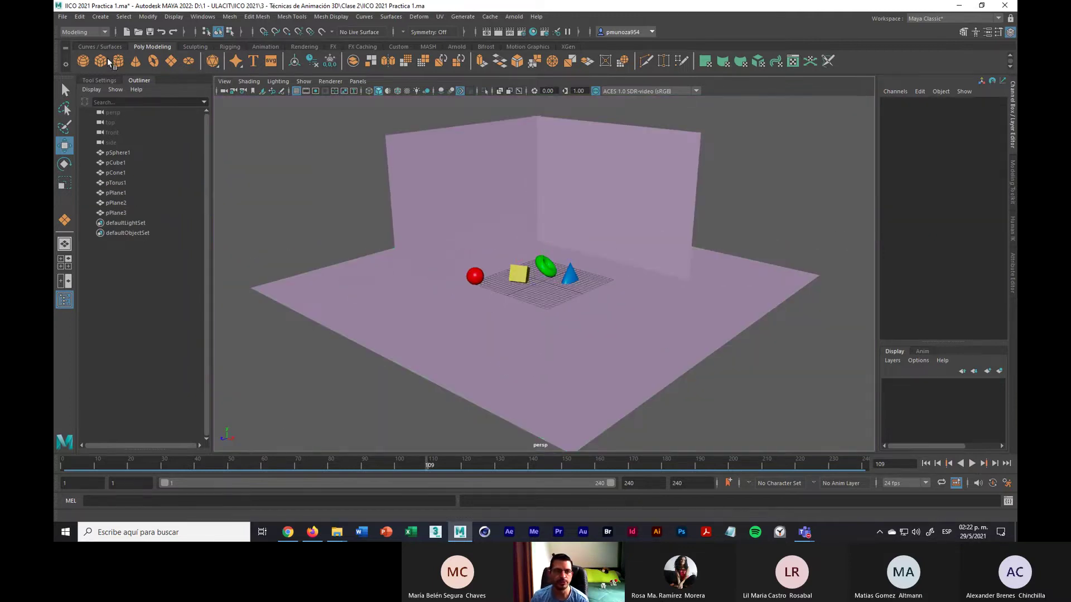
{"action": "left_click", "coordinate": [62, 17]}
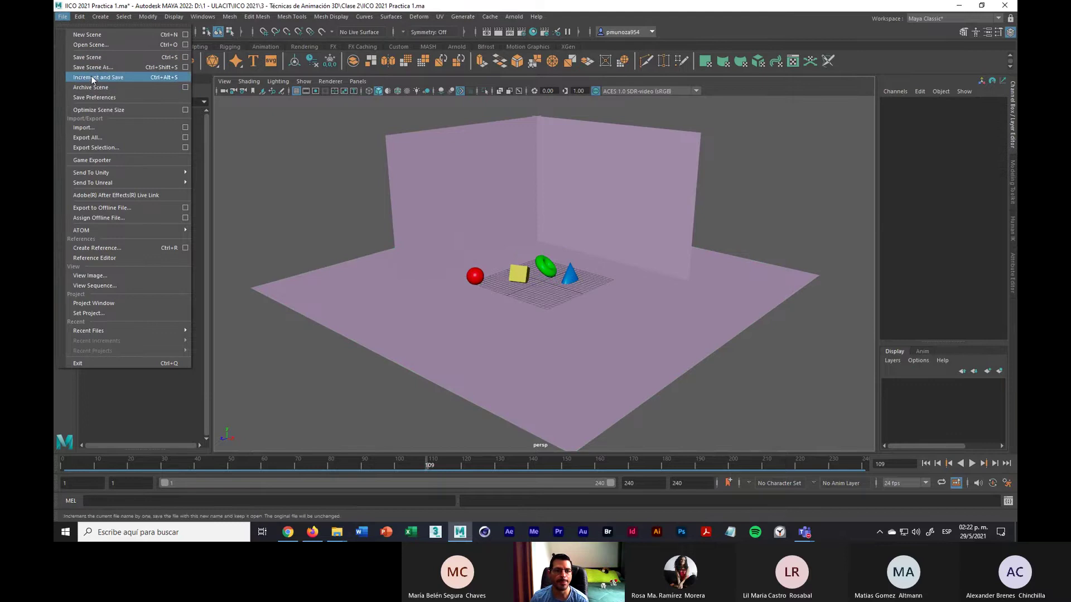
{"action": "left_click", "coordinate": [105, 58]}
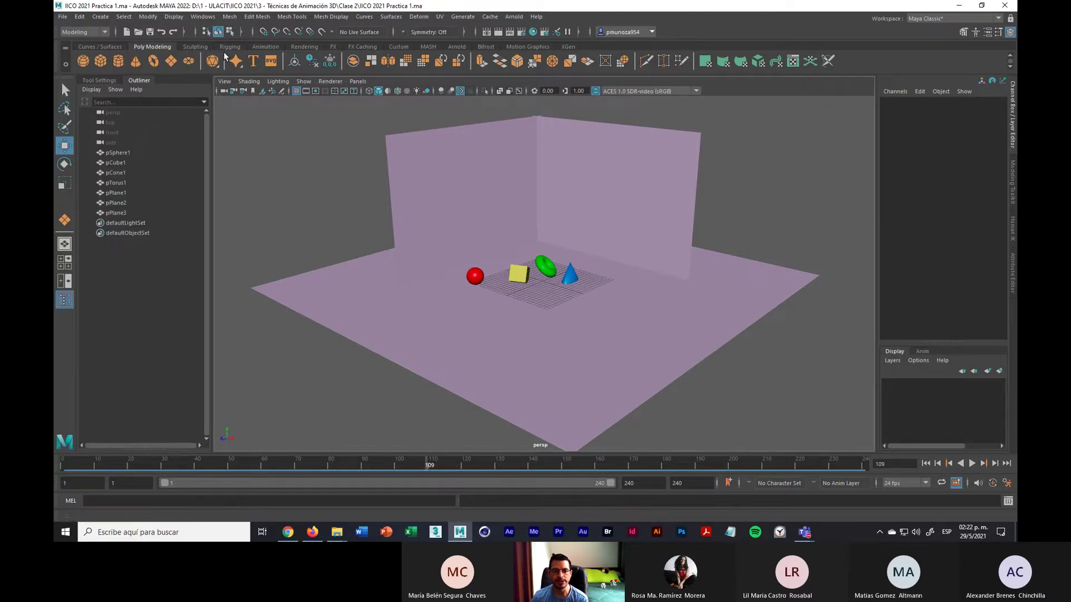
Create a spot light and move it up and away from the primitives to Translate Y 18.889 and Translate Z 46.191
{"action": "left_click", "coordinate": [304, 47]}
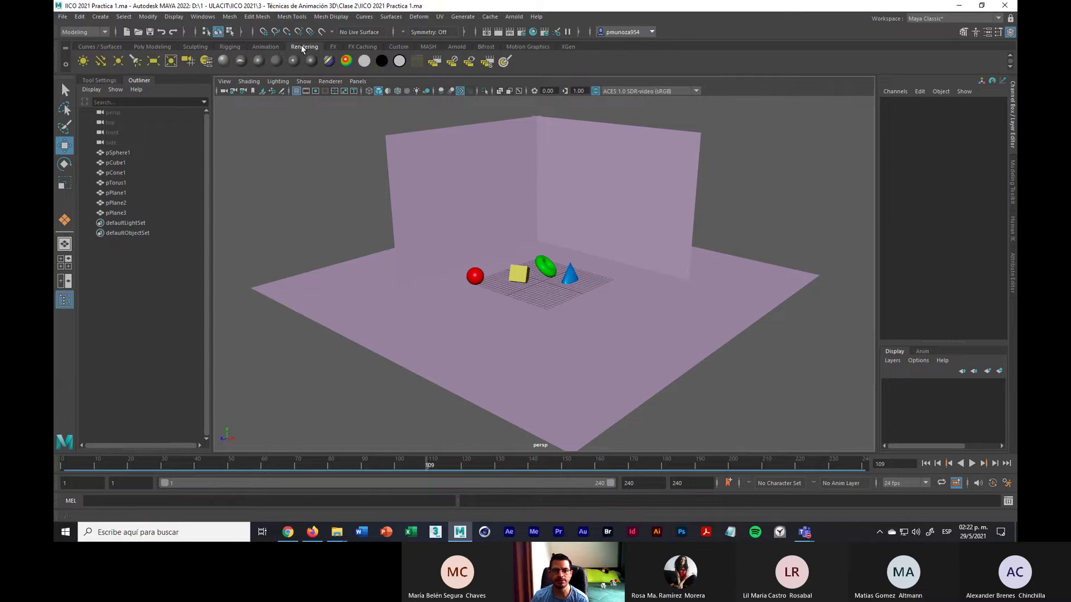
{"action": "left_click", "coordinate": [136, 61]}
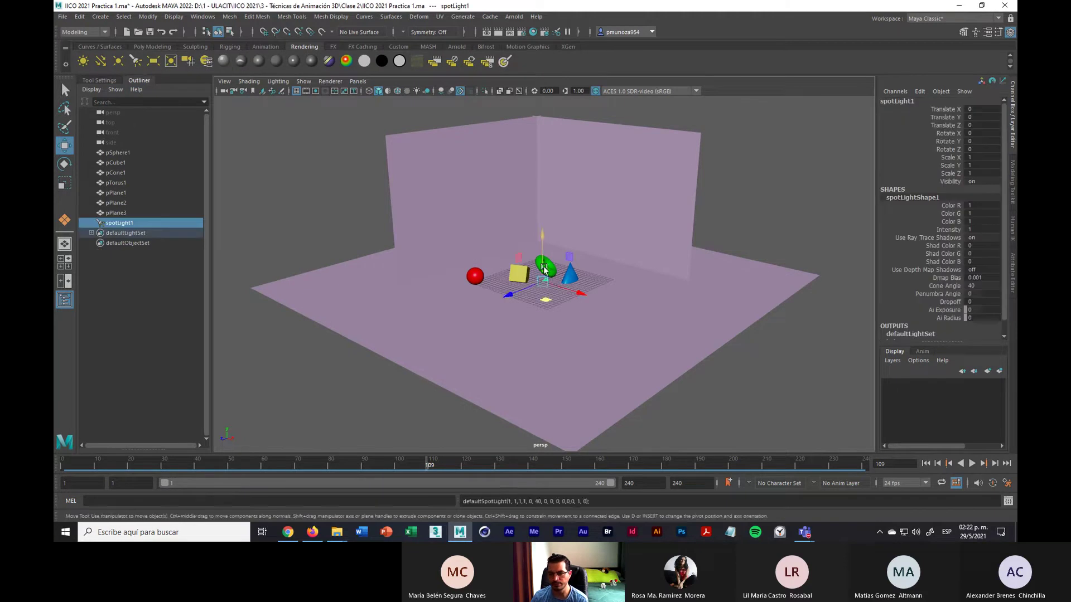
{"action": "left_click_drag", "start_coordinate": [543, 259], "coordinate": [437, 310]}
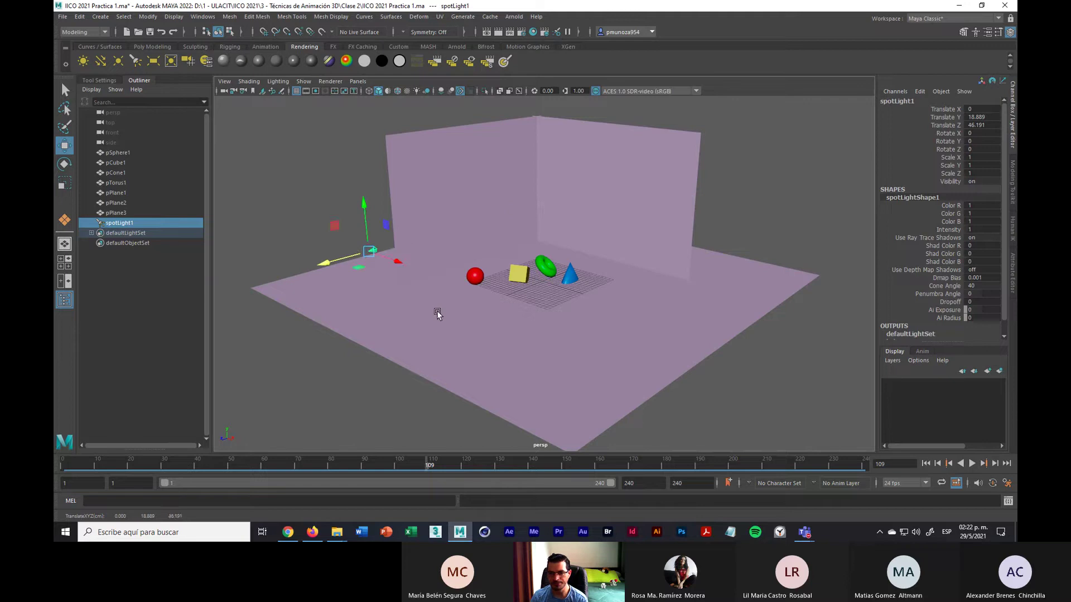
Turn on scene lighting and shadows in the perspective viewport
{"action": "scroll", "coordinate": [462, 320], "scroll_direction": "up", "scroll_amount": 3}
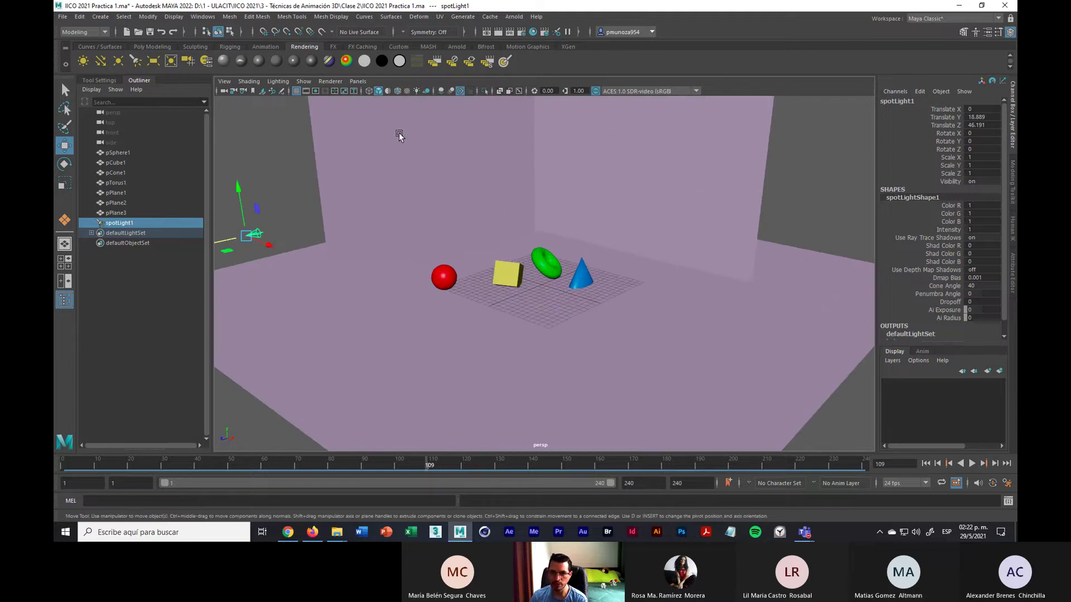
{"action": "left_click", "coordinate": [417, 92]}
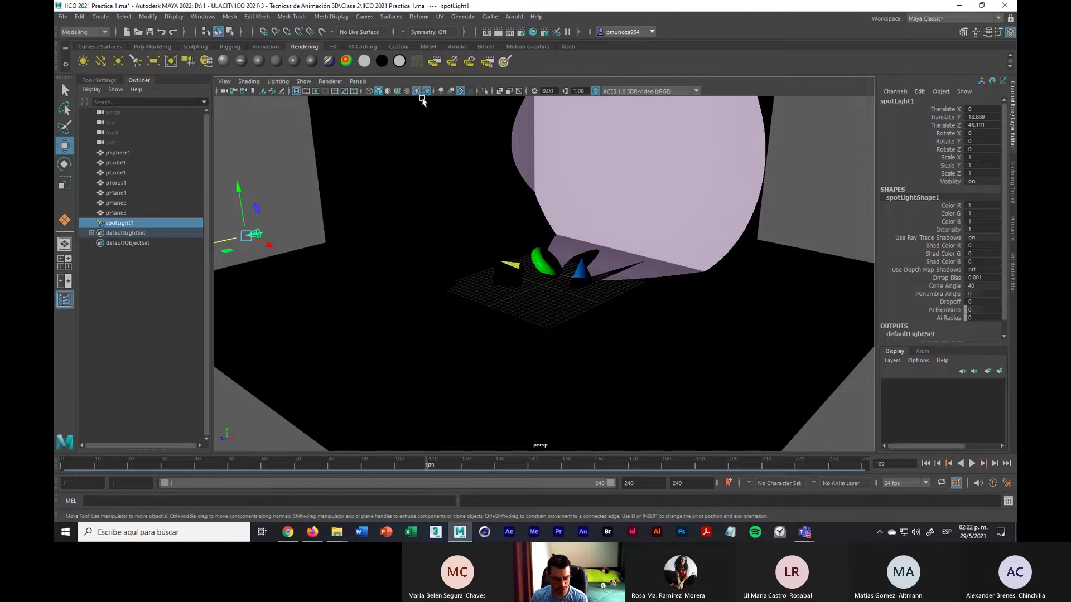
{"action": "key", "text": "super+plus"}
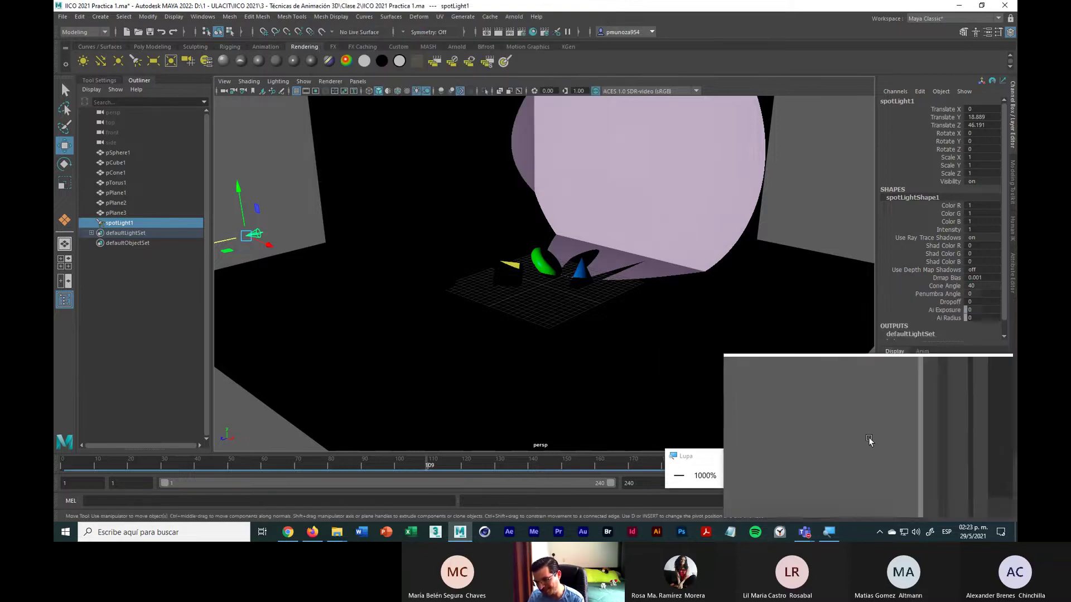
{"action": "left_click", "coordinate": [858, 457]}
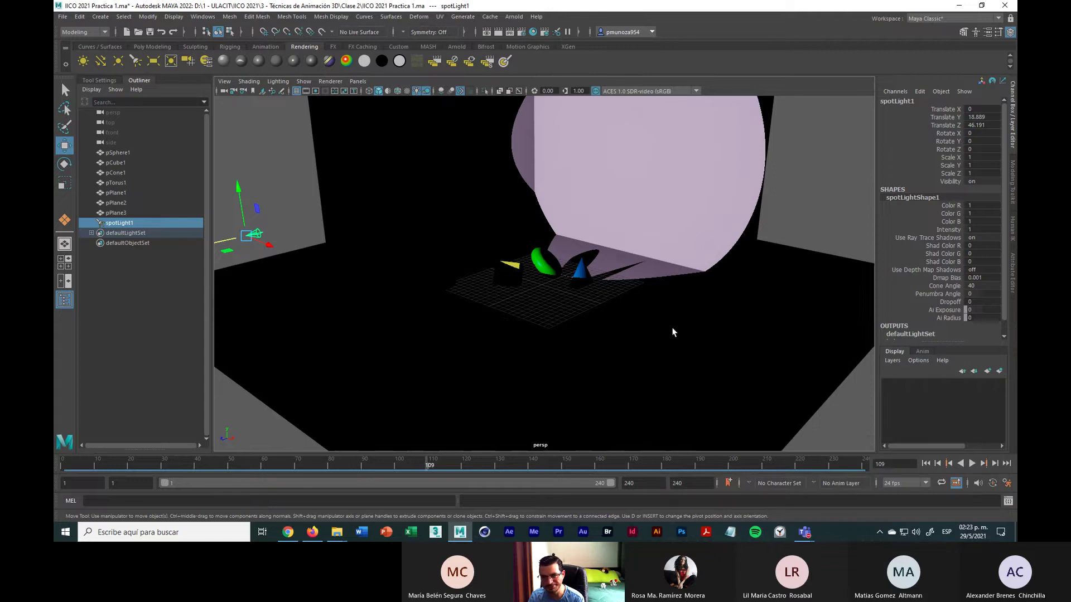
Move the spot light closer to the primitives, to Translate Z 25.976
{"action": "scroll", "coordinate": [583, 337], "scroll_direction": "down", "scroll_amount": 8}
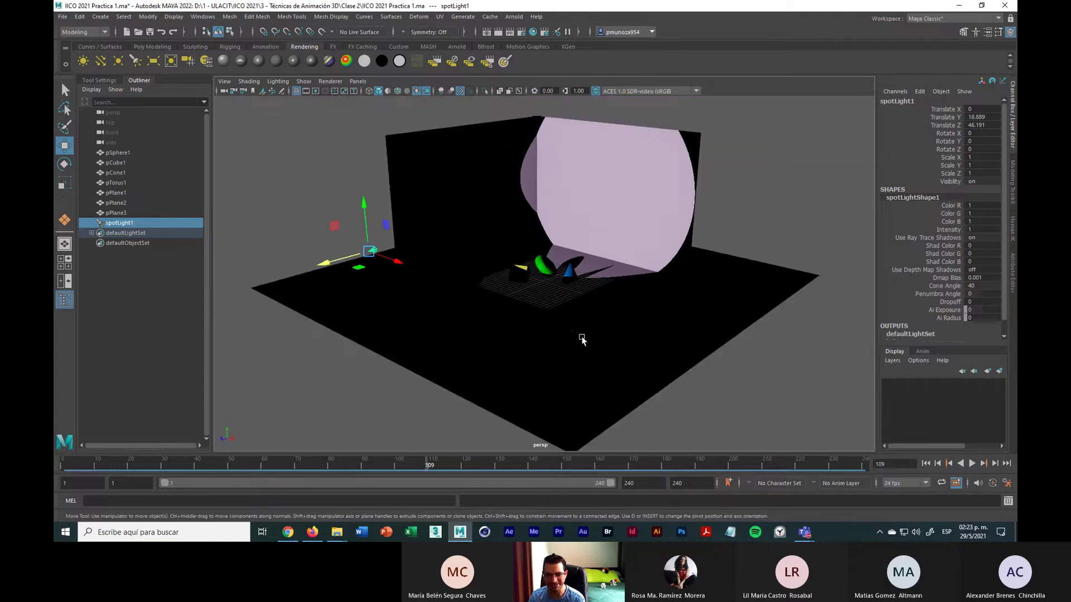
{"action": "scroll", "coordinate": [536, 324], "scroll_direction": "up", "scroll_amount": 5}
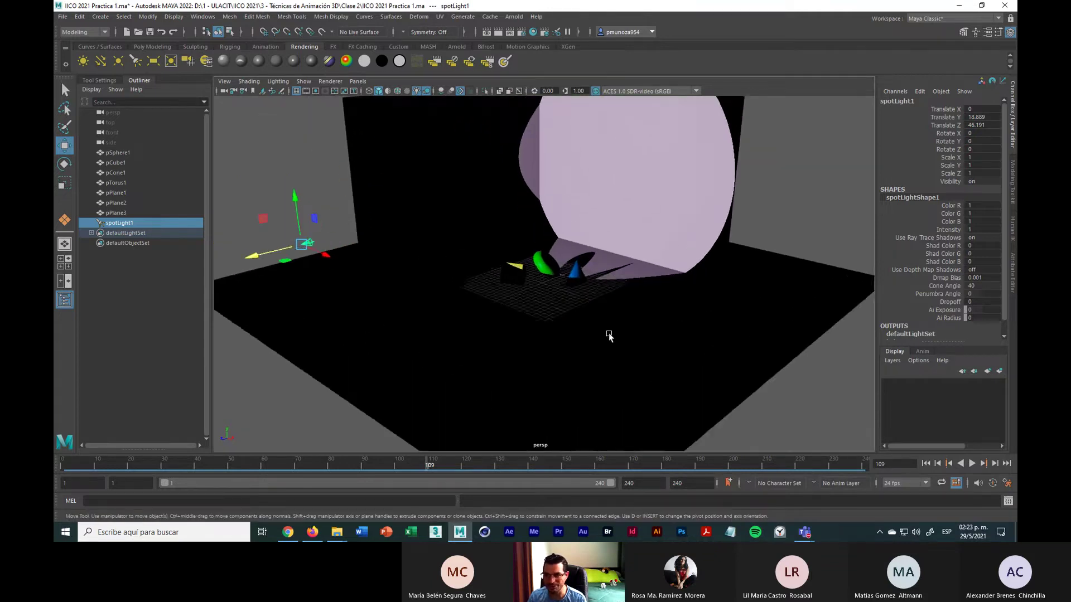
{"action": "left_click_drag", "start_coordinate": [616, 360], "coordinate": [586, 360], "text": "alt"}
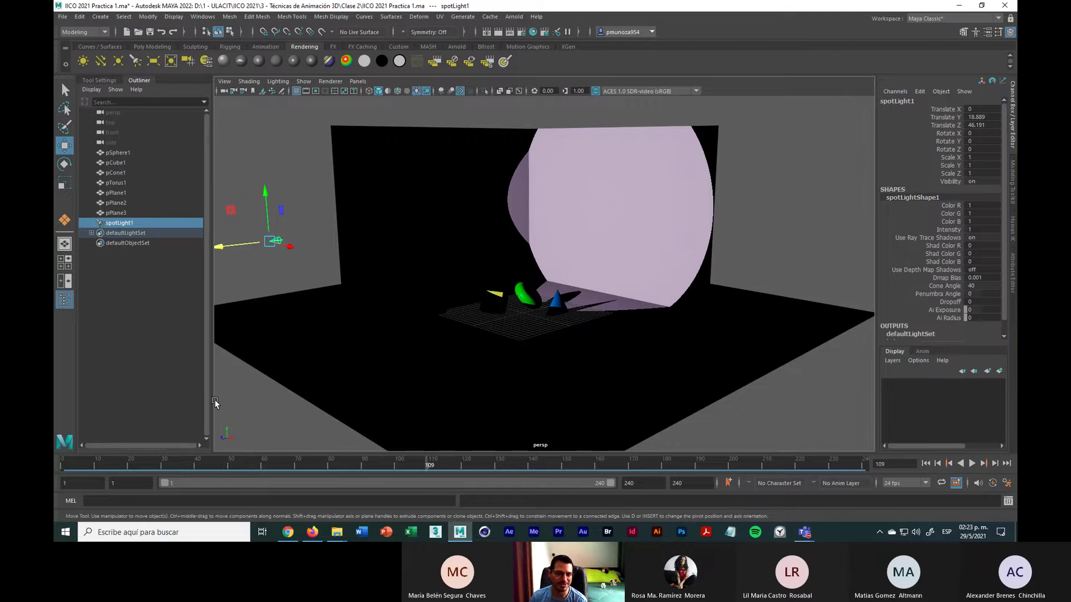
{"action": "left_click", "coordinate": [293, 280]}
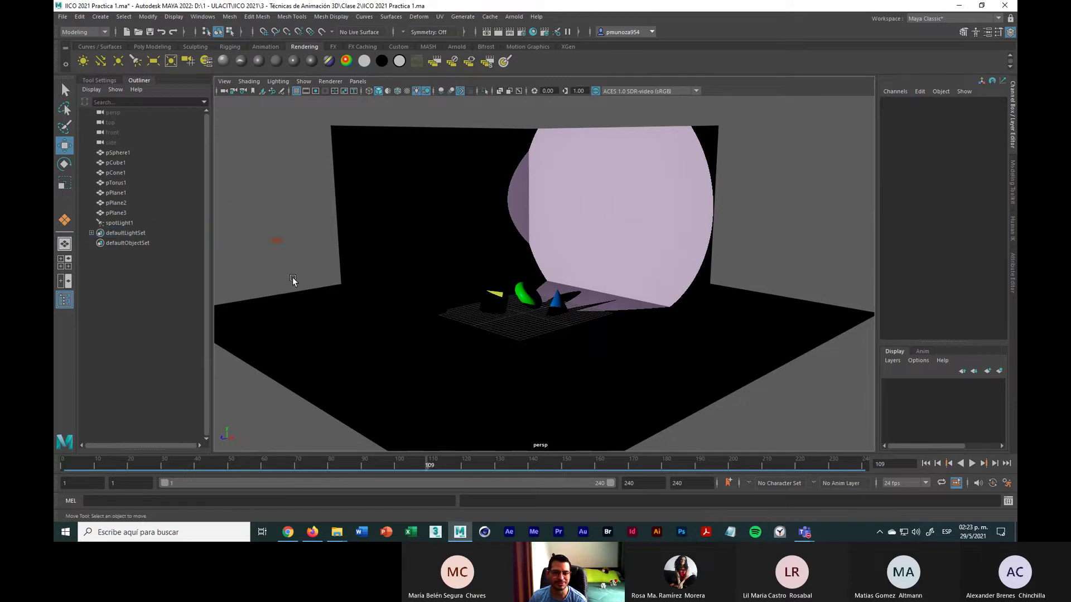
{"action": "left_click", "coordinate": [276, 242]}
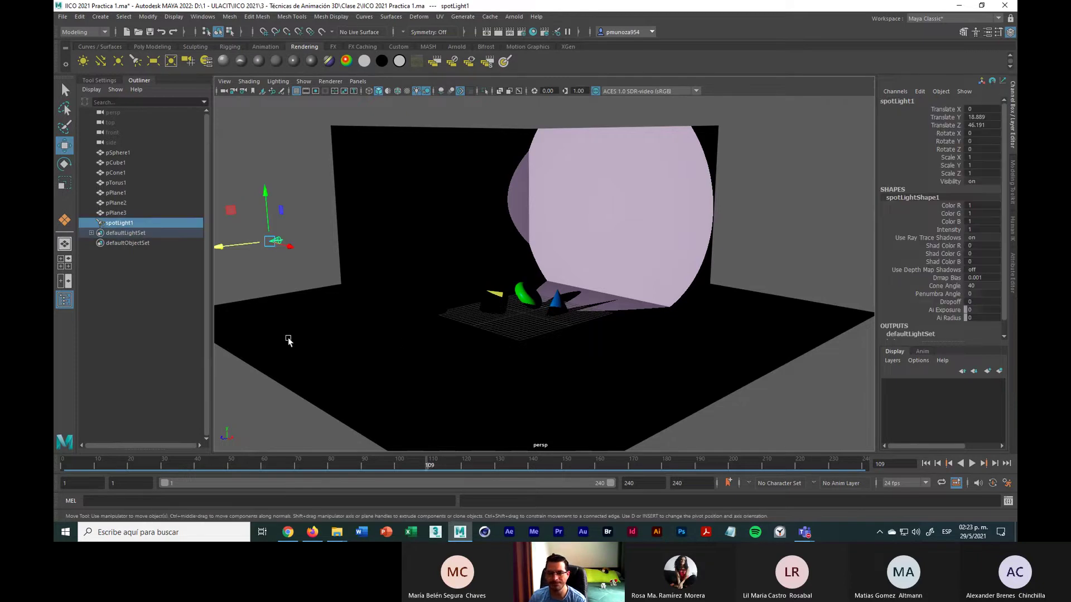
{"action": "left_click_drag", "start_coordinate": [239, 247], "coordinate": [367, 228]}
Rotate the spot light down toward the primitives, to Rotate X -32.987, Rotate Y 9.379 and Rotate Z -6.038
{"action": "key", "text": "e"}
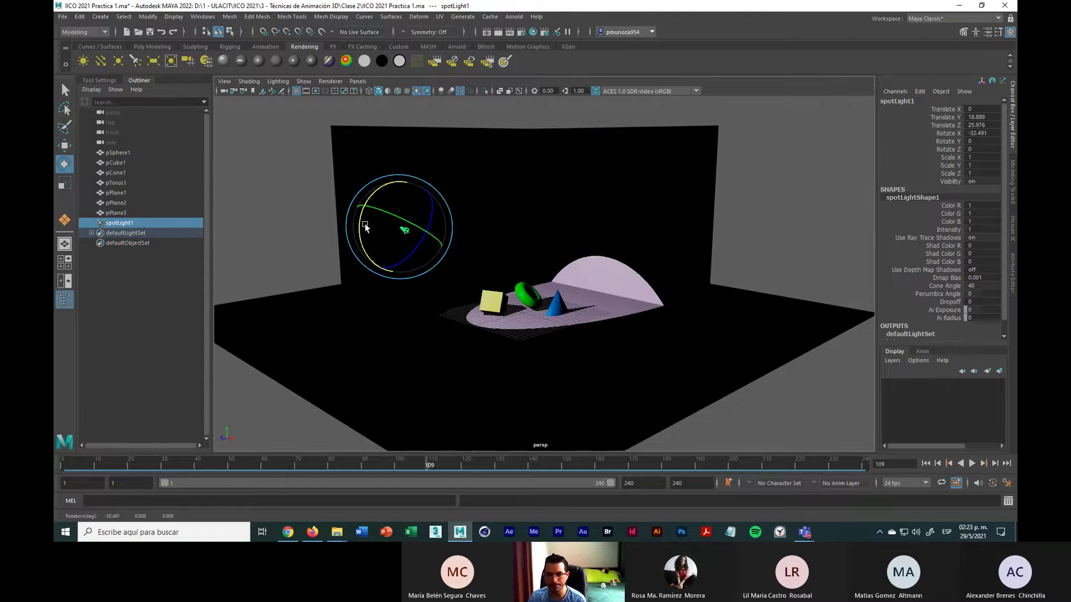
{"action": "scroll", "coordinate": [402, 296], "scroll_direction": "up", "scroll_amount": 5}
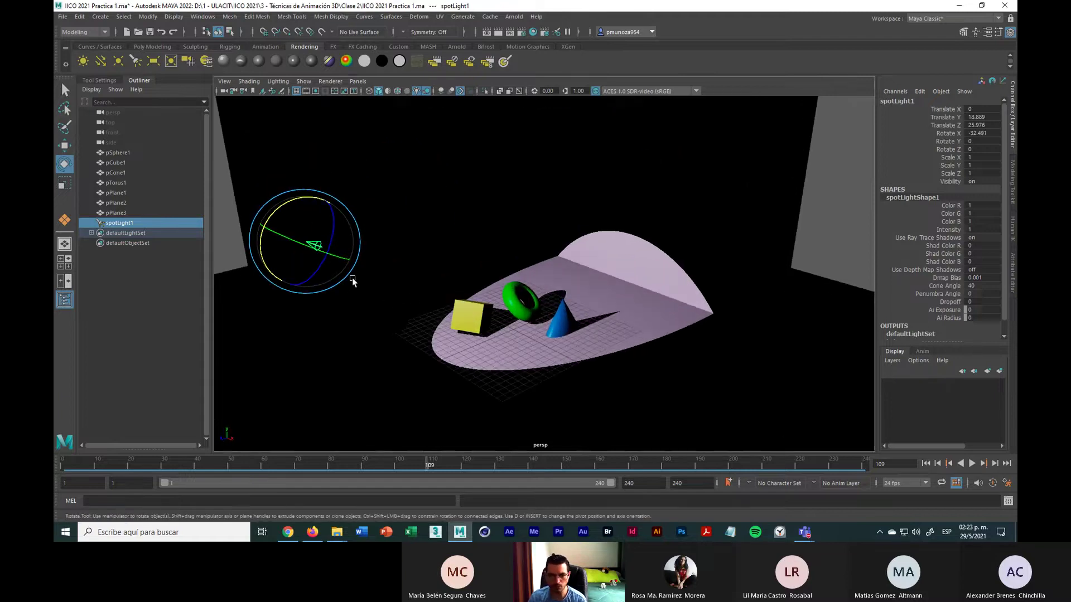
{"action": "left_click_drag", "start_coordinate": [291, 245], "coordinate": [305, 245]}
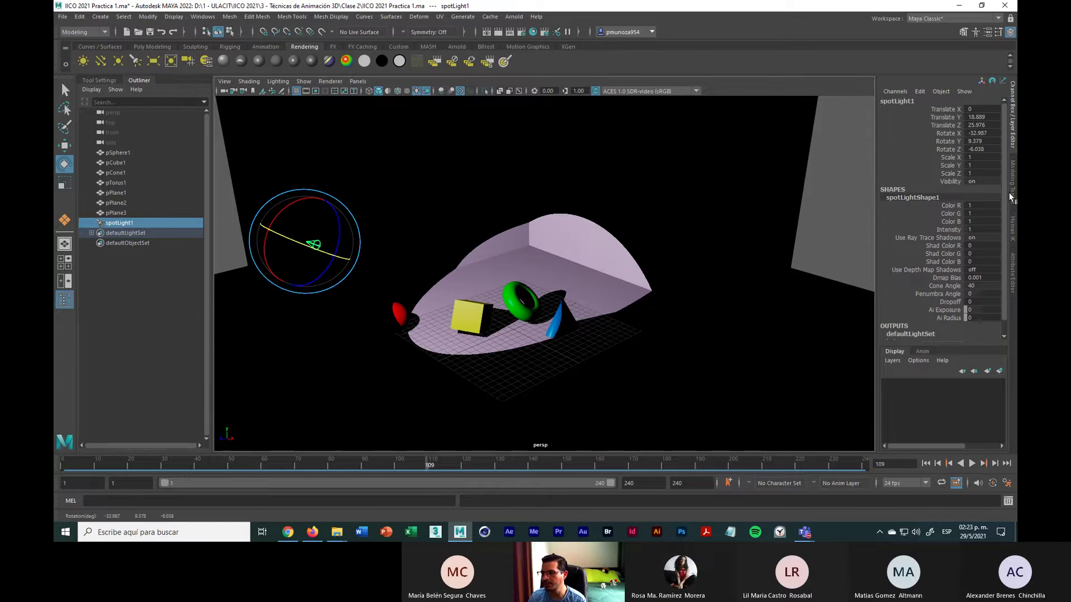
Open the spot light's shape attributes for editing
{"action": "left_click", "coordinate": [1011, 281]}
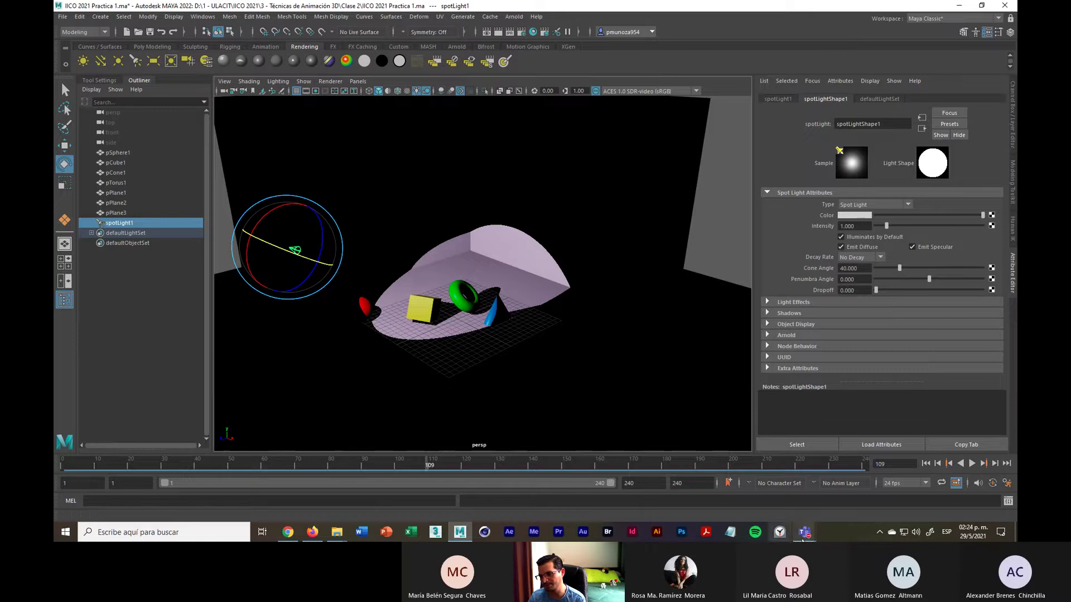
{"action": "mouse_move", "coordinate": [804, 532]}
{"action": "left_click", "coordinate": [865, 433]}
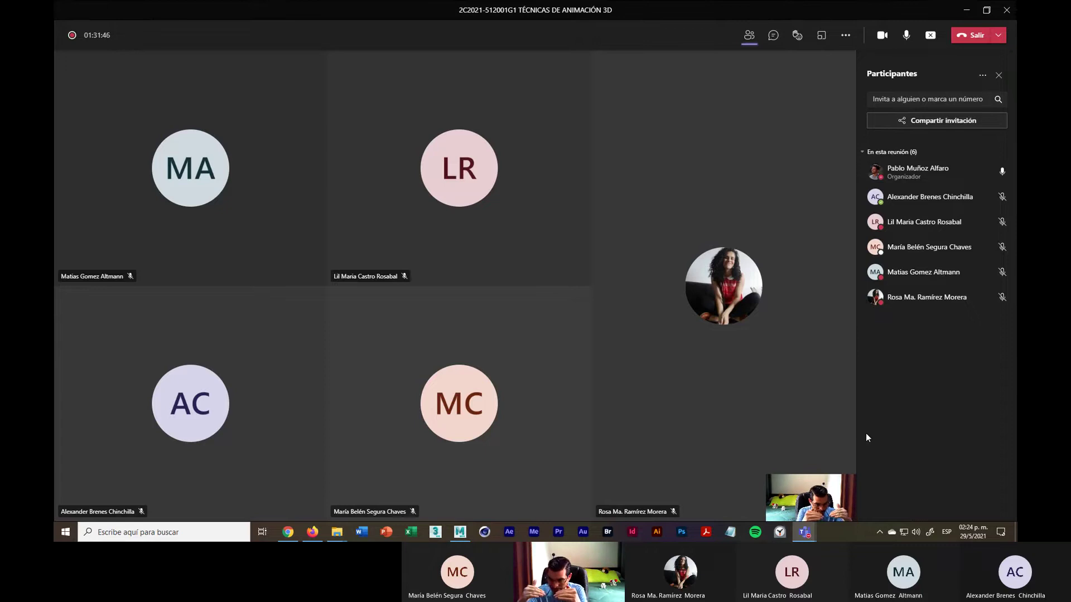
{"action": "left_click", "coordinate": [964, 9]}
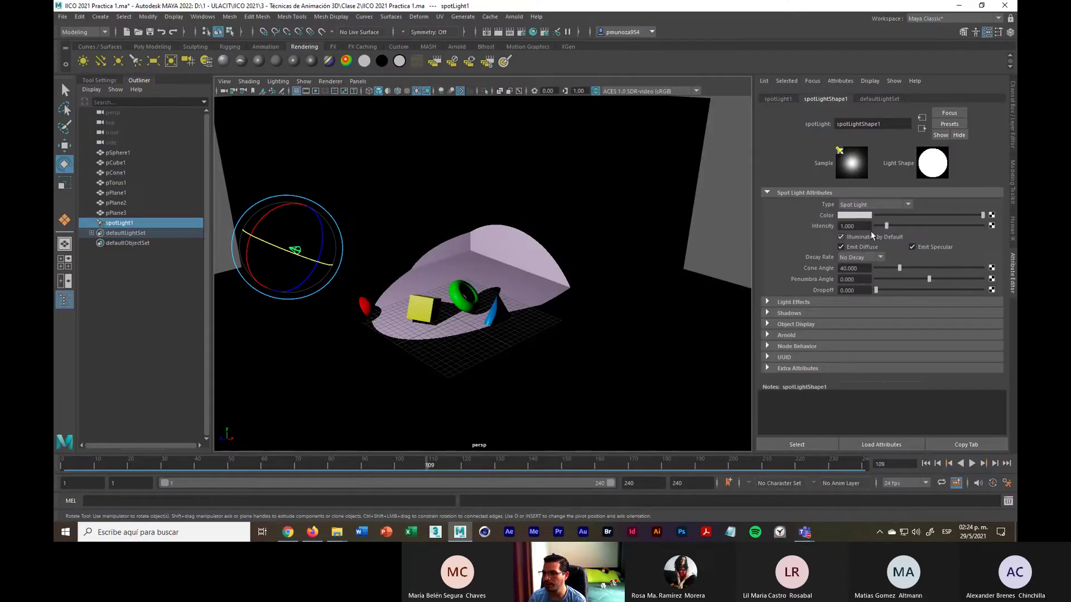
Set the spot light's intensity to 1.327, cone angle to 68.248, penumbra angle to 9.052 and dropoff to 7.251
{"action": "left_click_drag", "start_coordinate": [888, 229], "coordinate": [891, 232]}
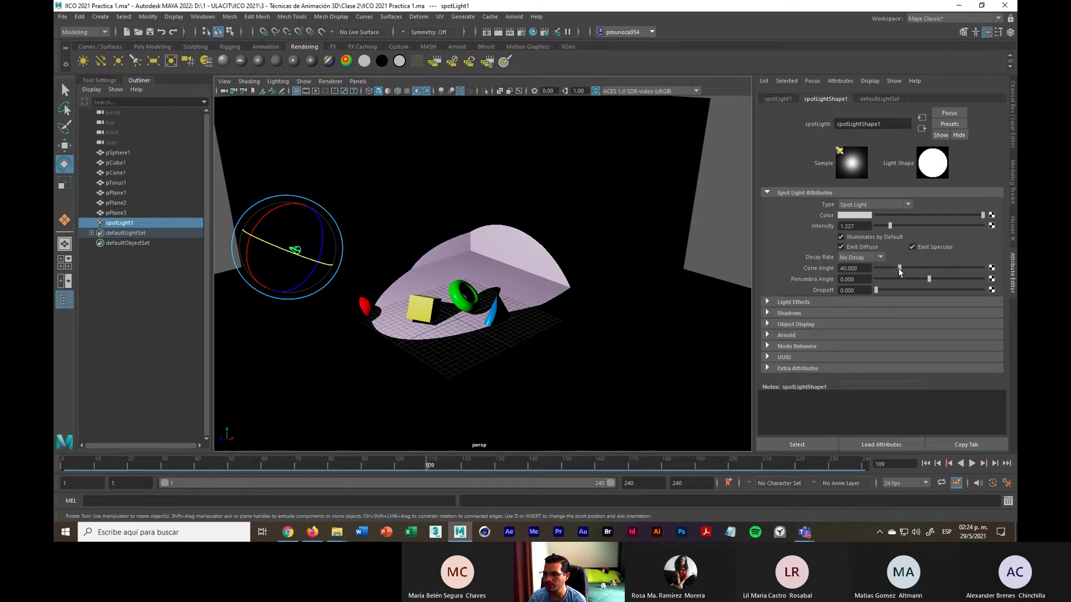
{"action": "left_click_drag", "start_coordinate": [900, 270], "coordinate": [968, 279]}
{"action": "left_click_drag", "start_coordinate": [877, 290], "coordinate": [883, 290]}
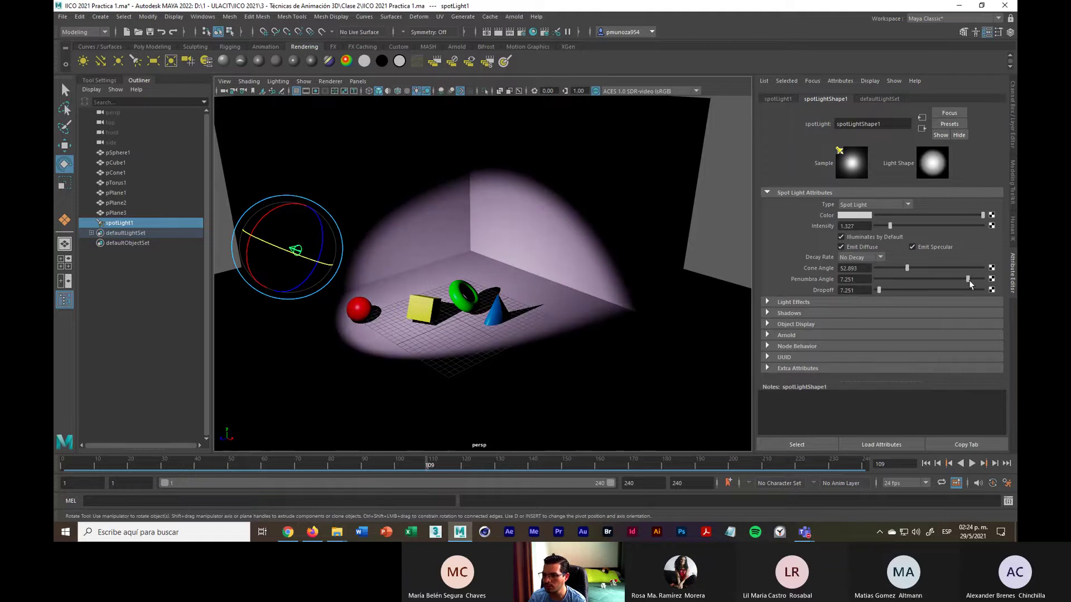
{"action": "left_click_drag", "start_coordinate": [969, 280], "coordinate": [978, 280]}
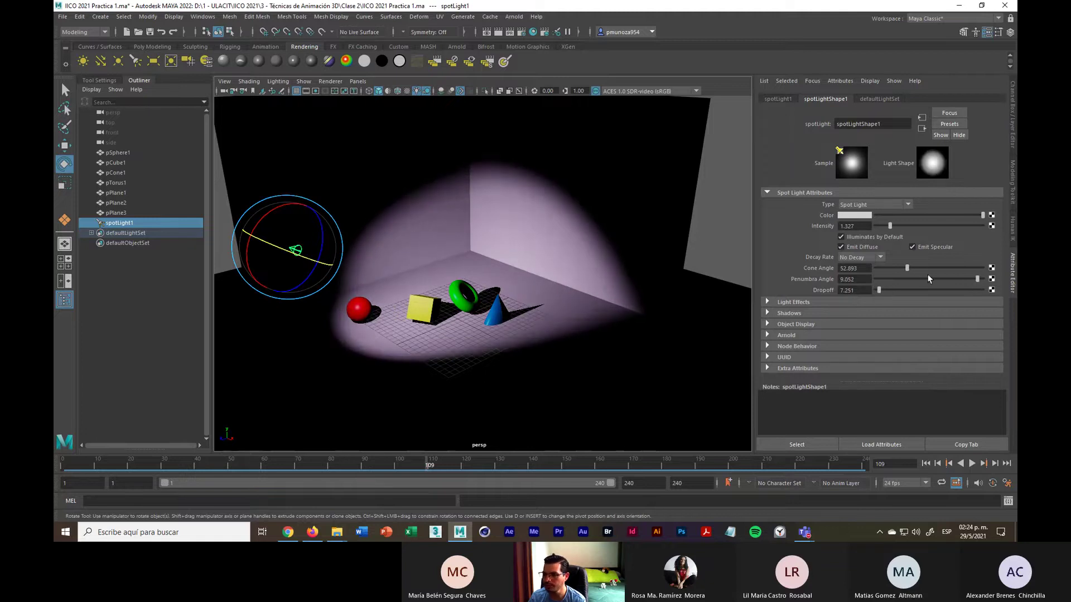
{"action": "left_click_drag", "start_coordinate": [907, 269], "coordinate": [916, 271]}
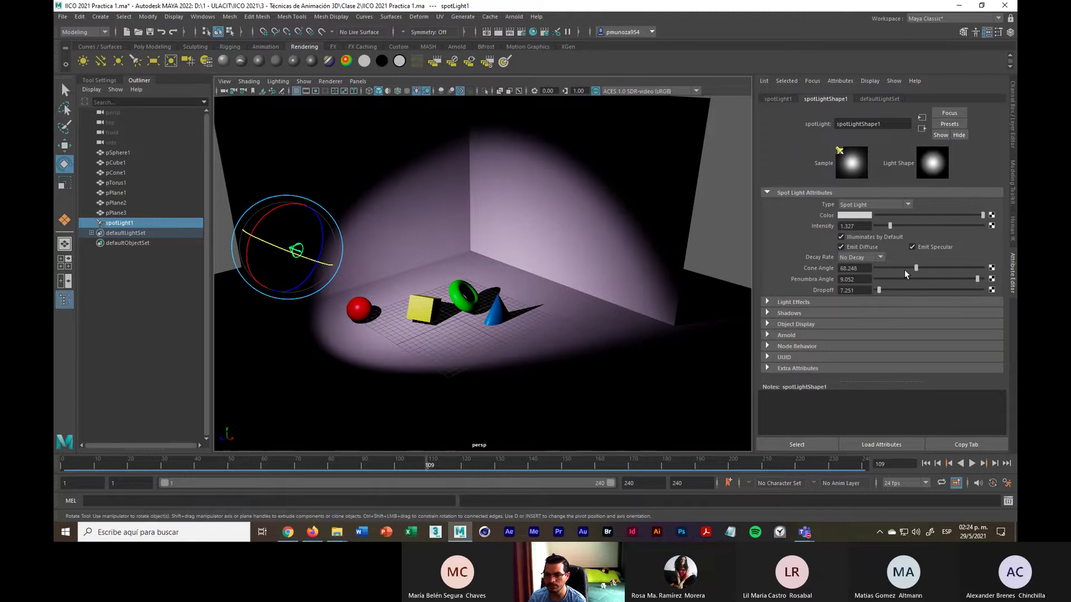
Tint the spot light a soft yellow with hue 49.405, saturation 0.510 and value 0.663, and raise its intensity to 2.133
{"action": "left_click", "coordinate": [847, 215]}
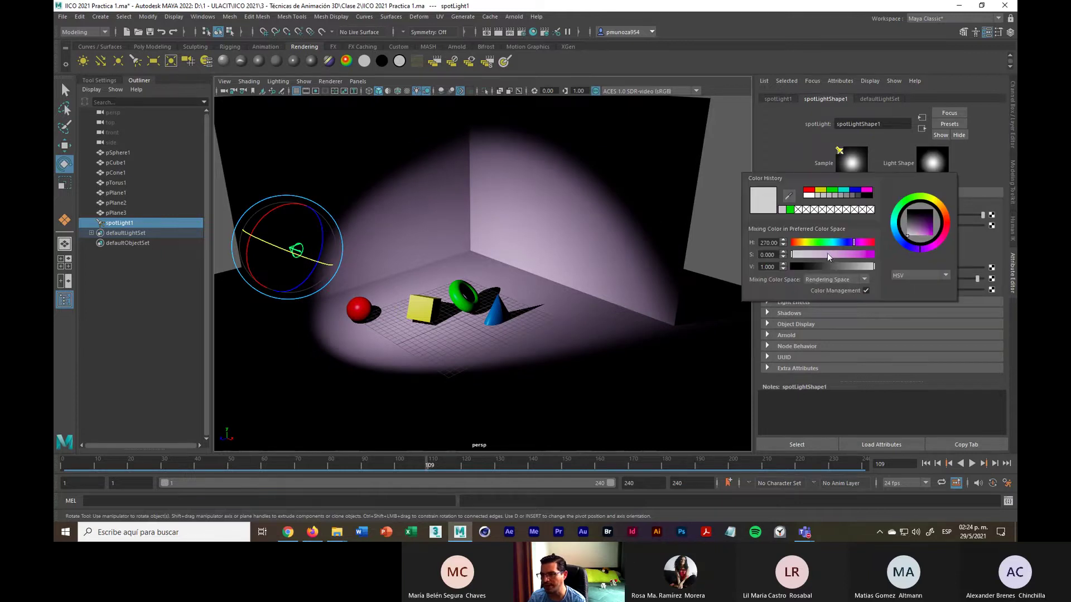
{"action": "left_click", "coordinate": [803, 242]}
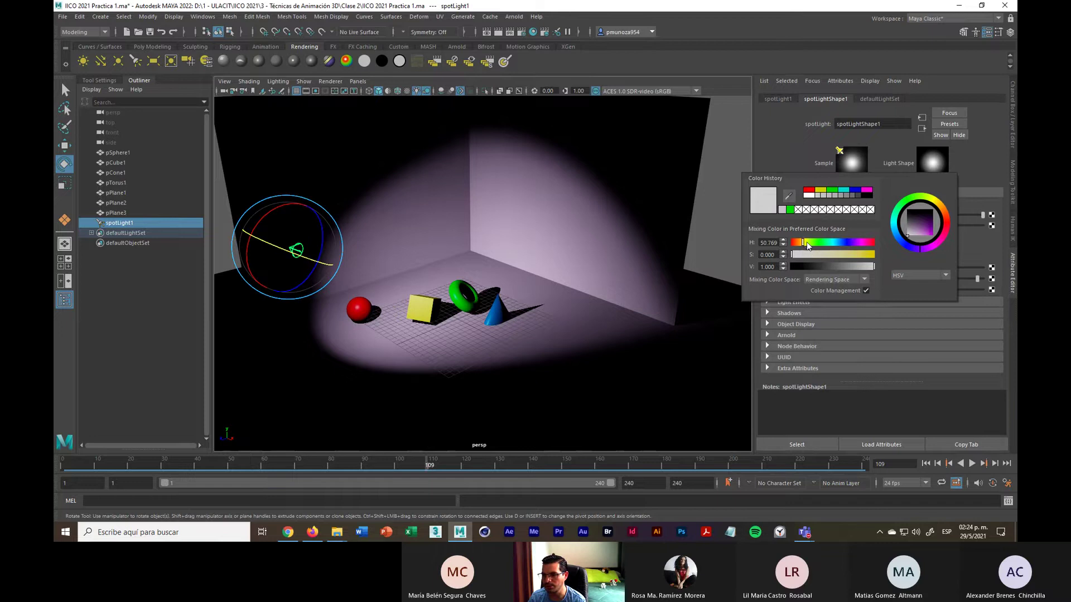
{"action": "left_click_drag", "start_coordinate": [935, 218], "coordinate": [940, 204]}
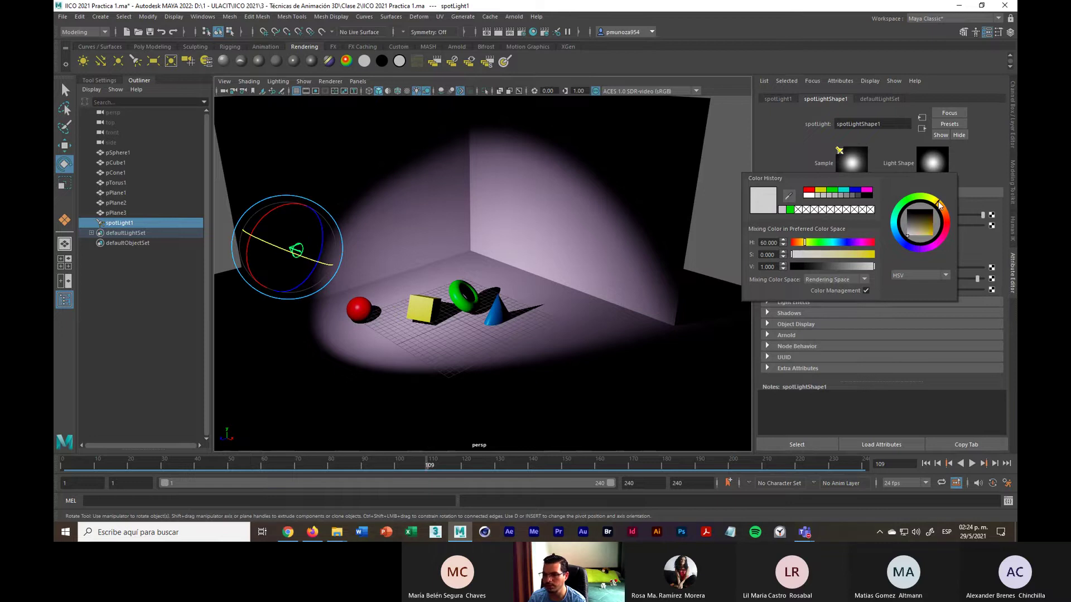
{"action": "left_click", "coordinate": [929, 235]}
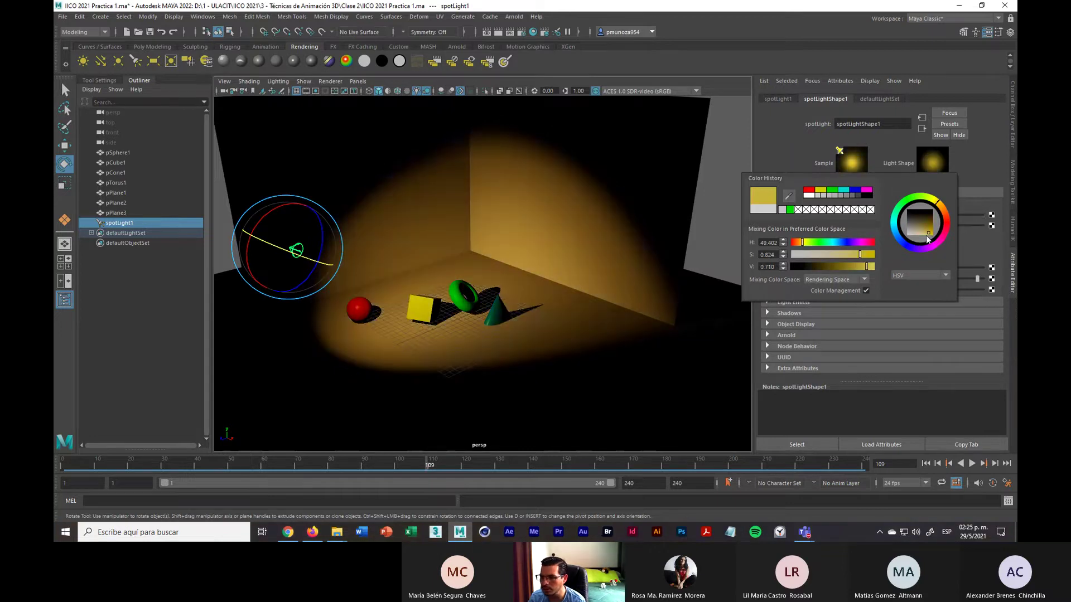
{"action": "left_click_drag", "start_coordinate": [927, 240], "coordinate": [921, 236]}
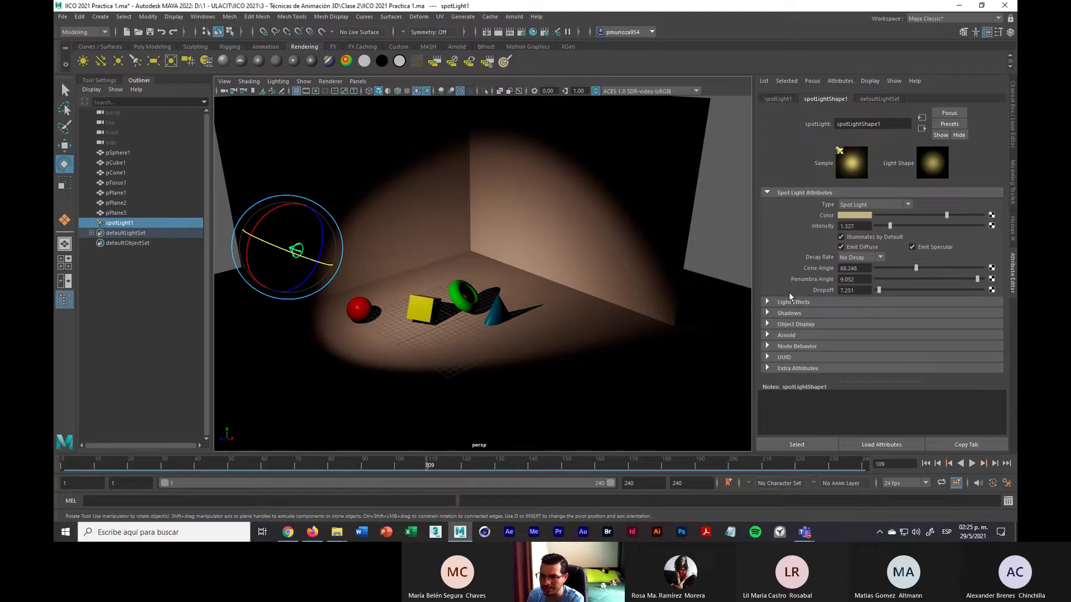
{"action": "left_click_drag", "start_coordinate": [889, 227], "coordinate": [898, 231]}
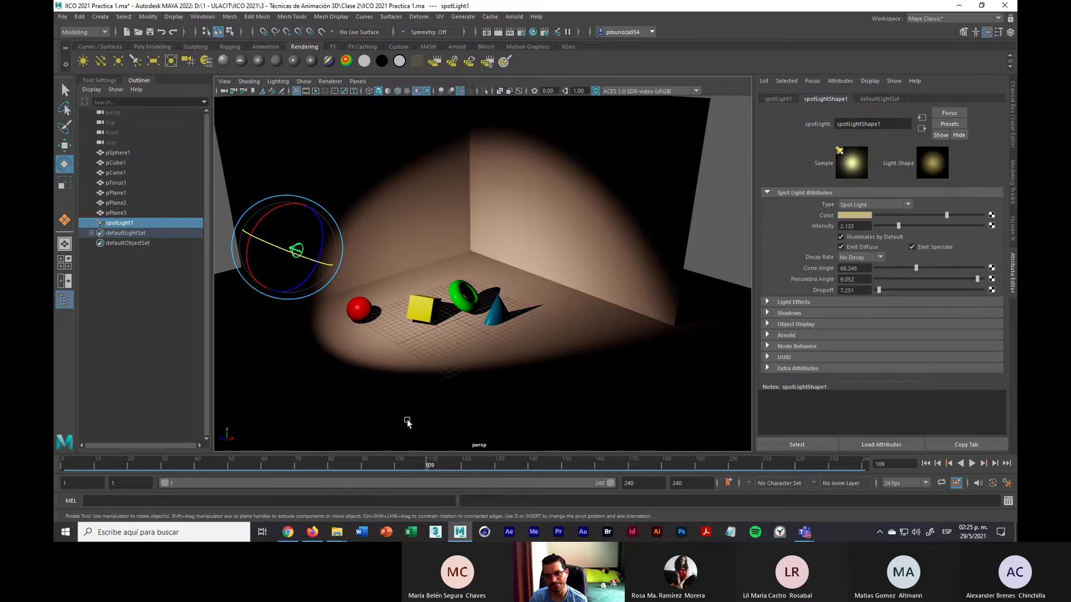
Move the spot light up and back to Translate Y about 33.4 and Translate Z about 34.4, and set its cone angle to 43.510
{"action": "left_click_drag", "start_coordinate": [259, 271], "coordinate": [257, 249]}
{"action": "key", "text": "a"}
{"action": "left_click_drag", "start_coordinate": [449, 327], "coordinate": [427, 314], "text": "alt"}
{"action": "left_click", "coordinate": [64, 145]}
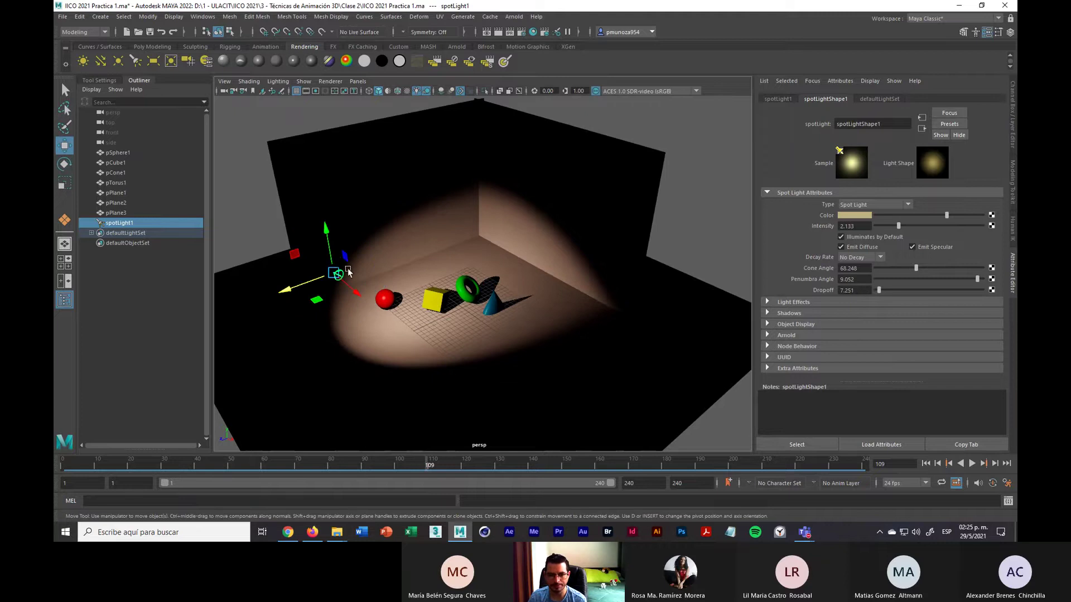
{"action": "left_click_drag", "start_coordinate": [327, 251], "coordinate": [246, 219]}
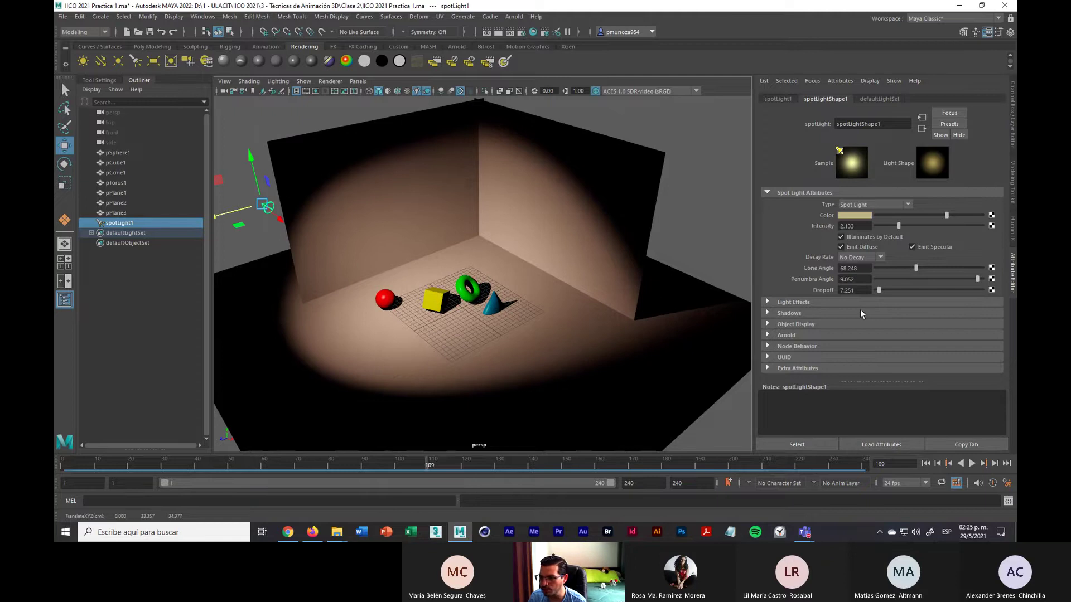
{"action": "left_click_drag", "start_coordinate": [916, 269], "coordinate": [901, 272]}
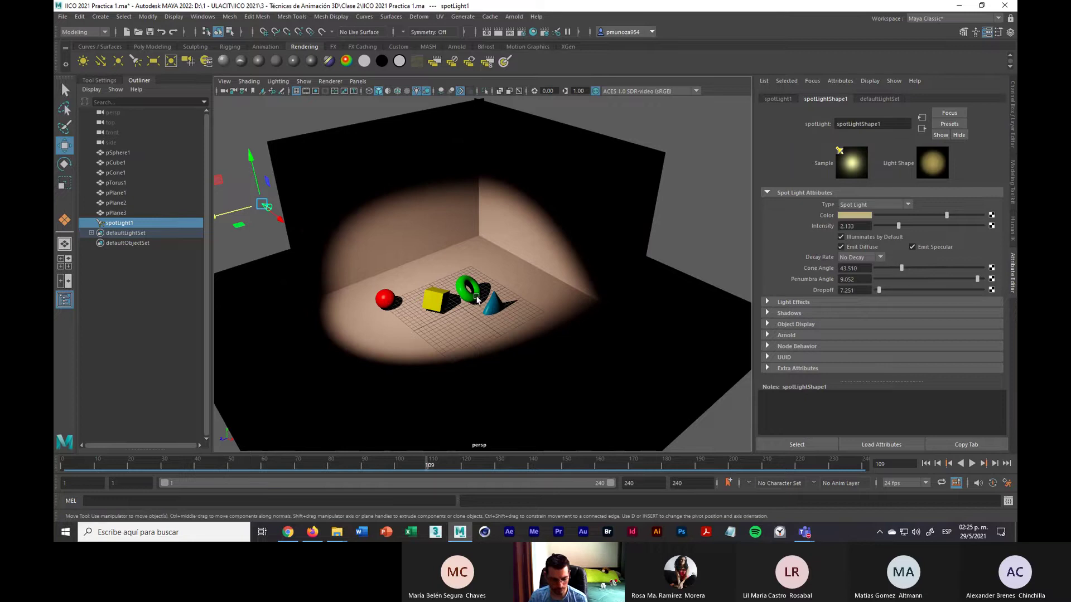
Move the spot light horizontally to Translate X about 10.4 and Translate Z about 35.5, keeping its height
{"action": "left_click_drag", "start_coordinate": [524, 277], "coordinate": [510, 345], "text": "alt"}
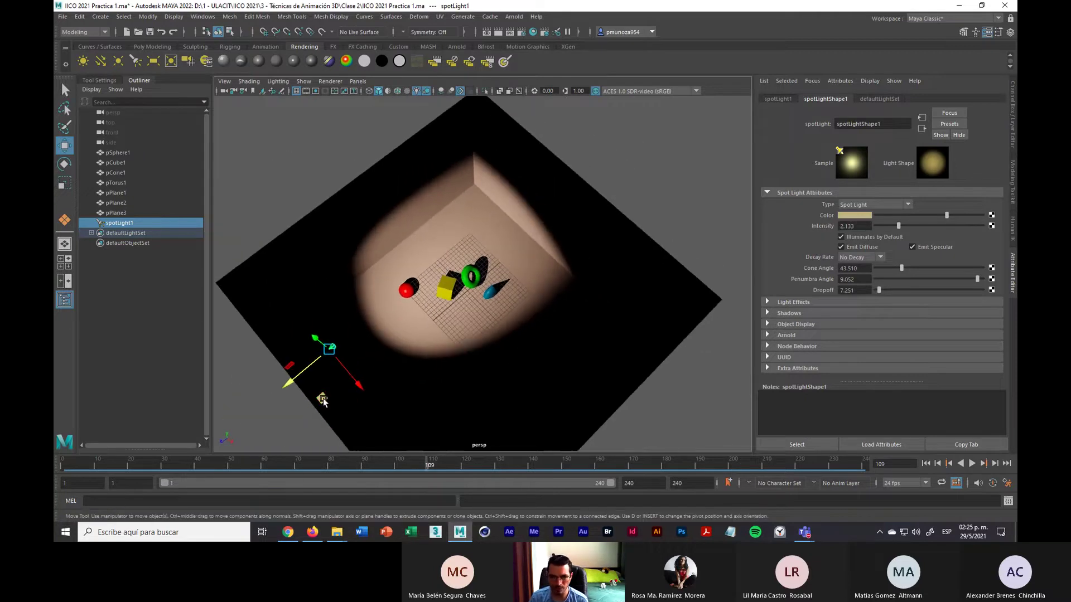
{"action": "left_click_drag", "start_coordinate": [325, 401], "coordinate": [355, 449]}
{"action": "key", "text": "e"}
{"action": "key", "text": "w"}
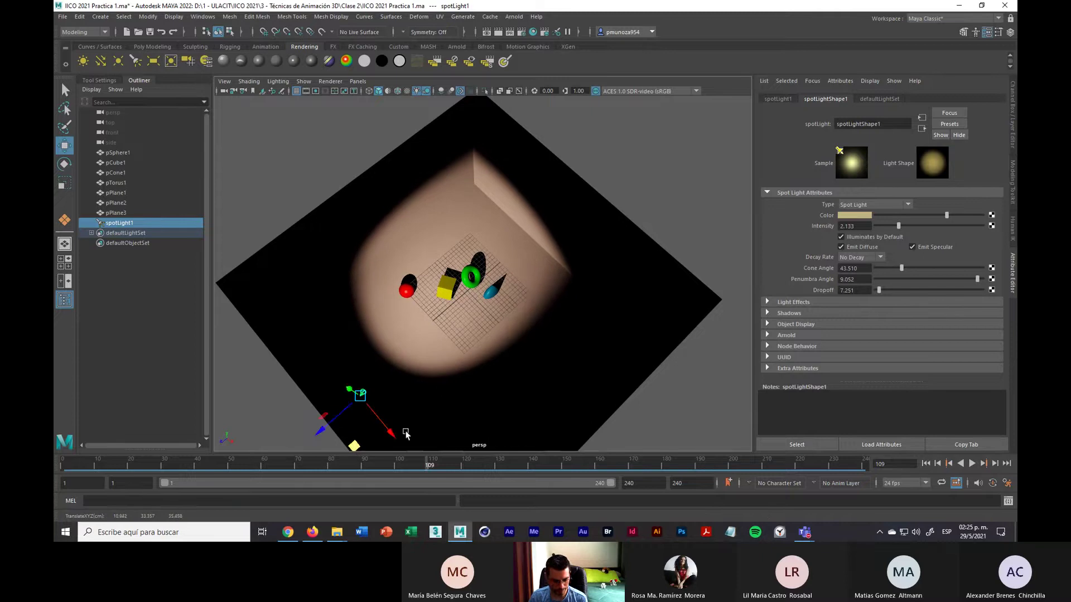
{"action": "left_click_drag", "start_coordinate": [459, 424], "coordinate": [451, 385], "text": "alt"}
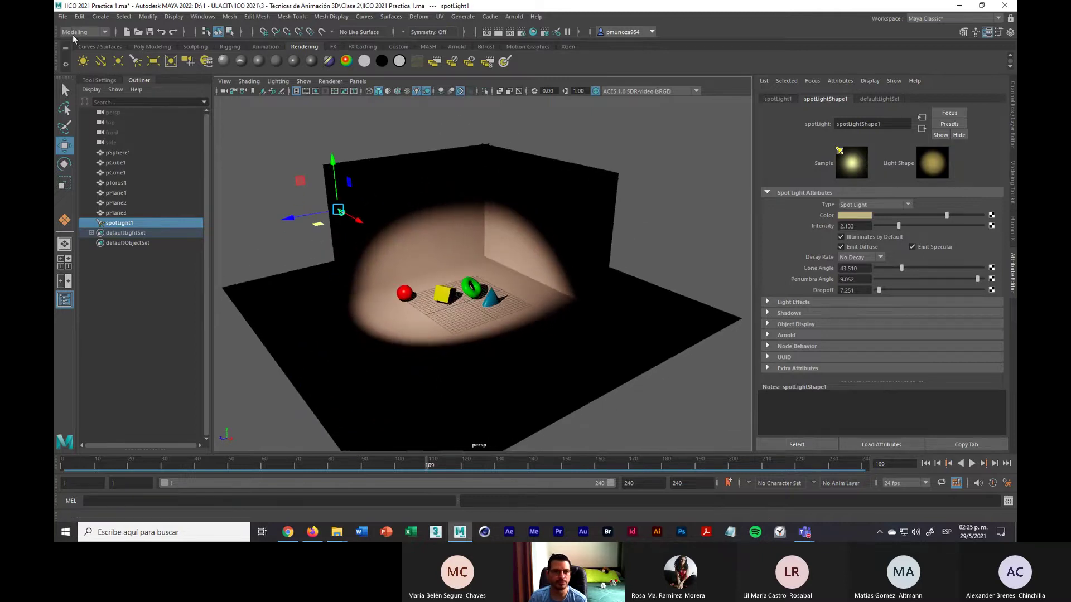
Save the current scene
{"action": "left_click", "coordinate": [63, 16]}
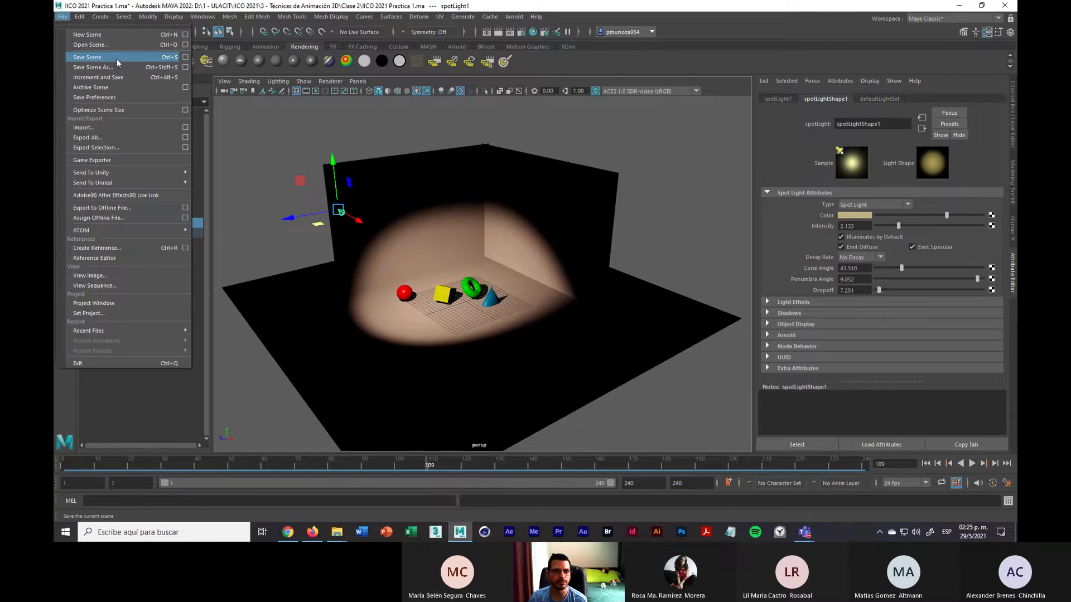
{"action": "left_click", "coordinate": [84, 58]}
Duplicate the spot light and move the copy along the X axis to Translate X about 34.8
{"action": "scroll", "coordinate": [430, 329], "scroll_direction": "up", "scroll_amount": 2}
{"action": "scroll", "coordinate": [429, 329], "scroll_direction": "down", "scroll_amount": 1}
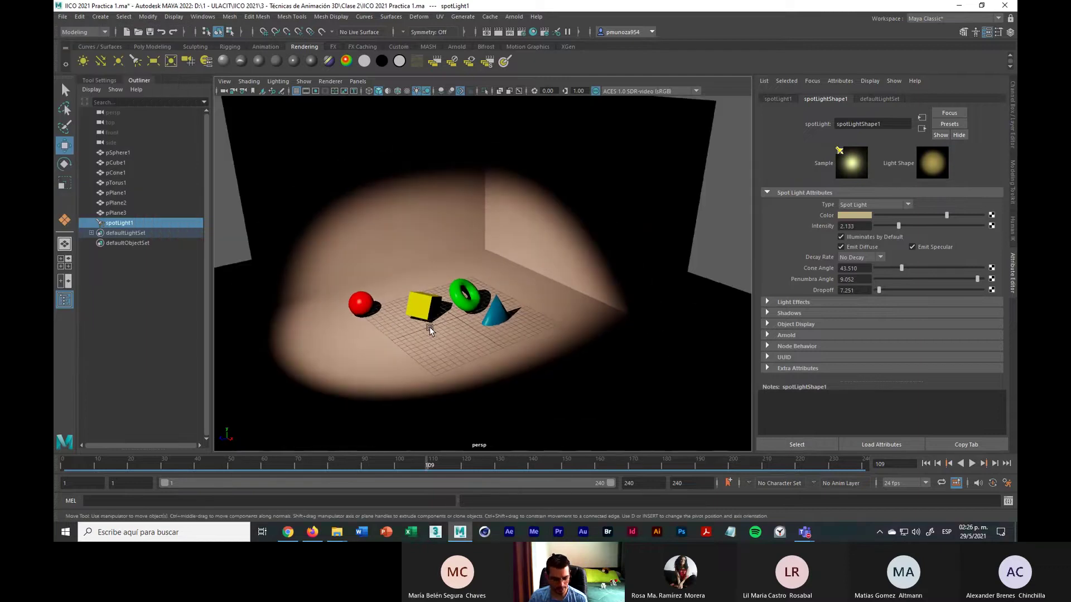
{"action": "left_click_drag", "start_coordinate": [429, 329], "coordinate": [501, 333], "text": "alt"}
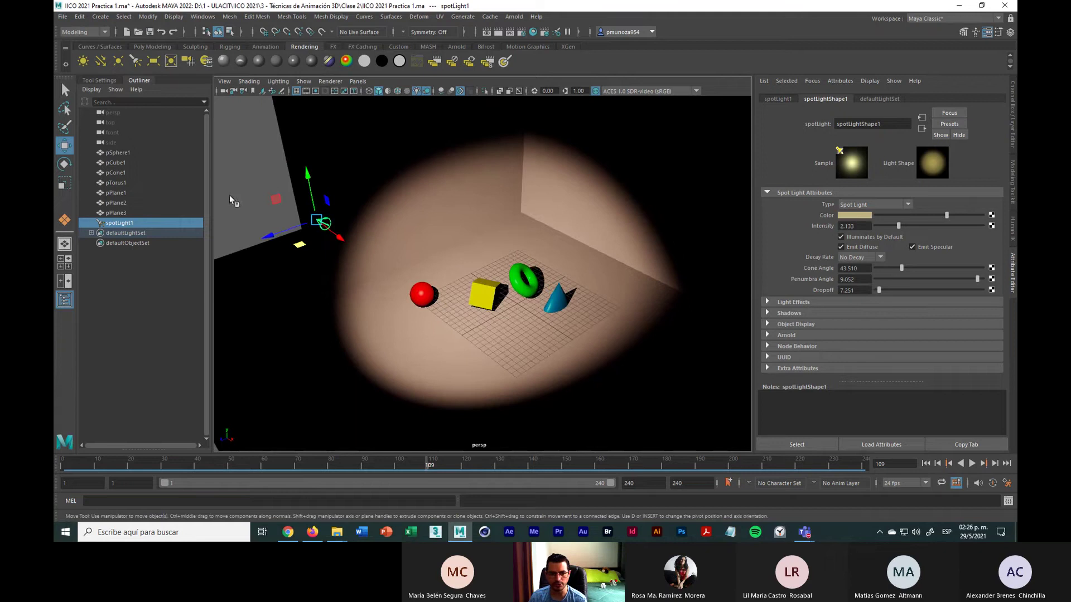
{"action": "left_click", "coordinate": [115, 223], "text": "ctrl"}
{"action": "left_click", "coordinate": [112, 223]}
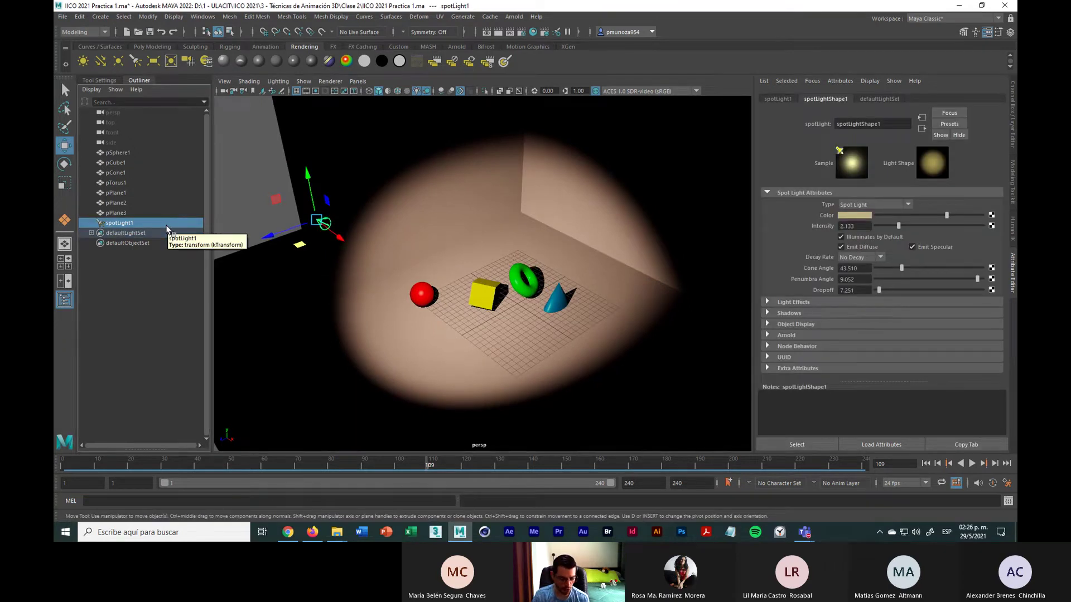
{"action": "key", "text": "ctrl+d"}
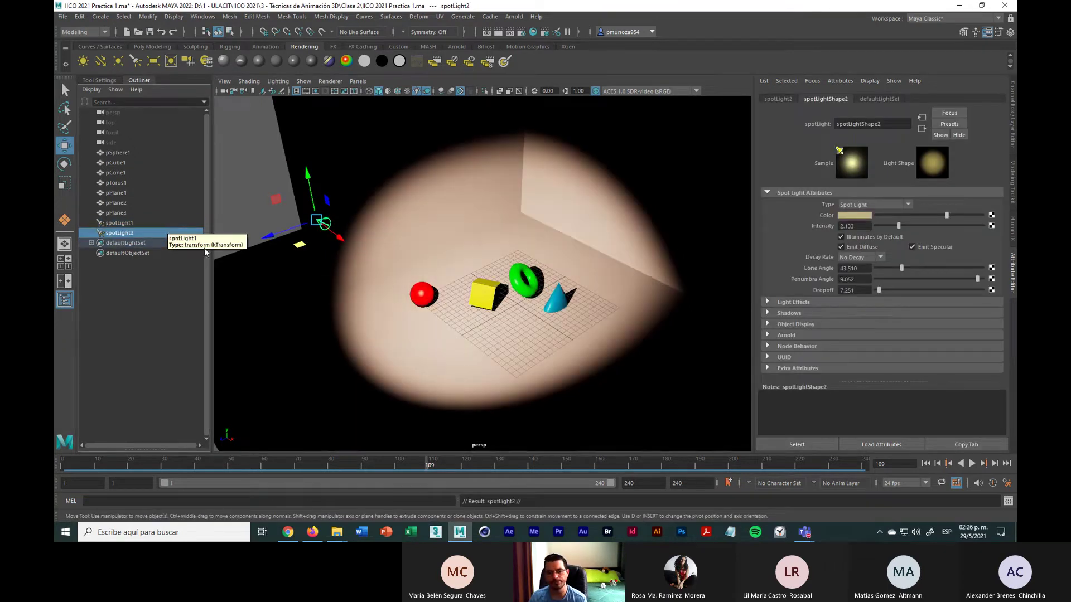
{"action": "left_click_drag", "start_coordinate": [337, 241], "coordinate": [568, 416]}
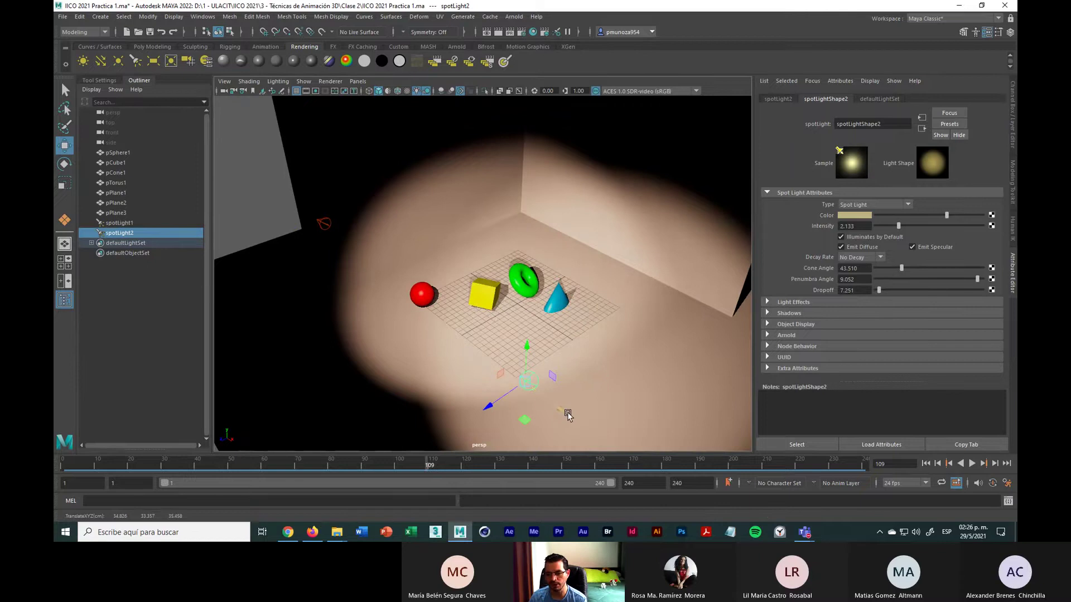
Turn the copied spot light toward the primitives and move it horizontally to Translate X about 34.7 and Translate Z about 13.6
{"action": "key", "text": "e"}
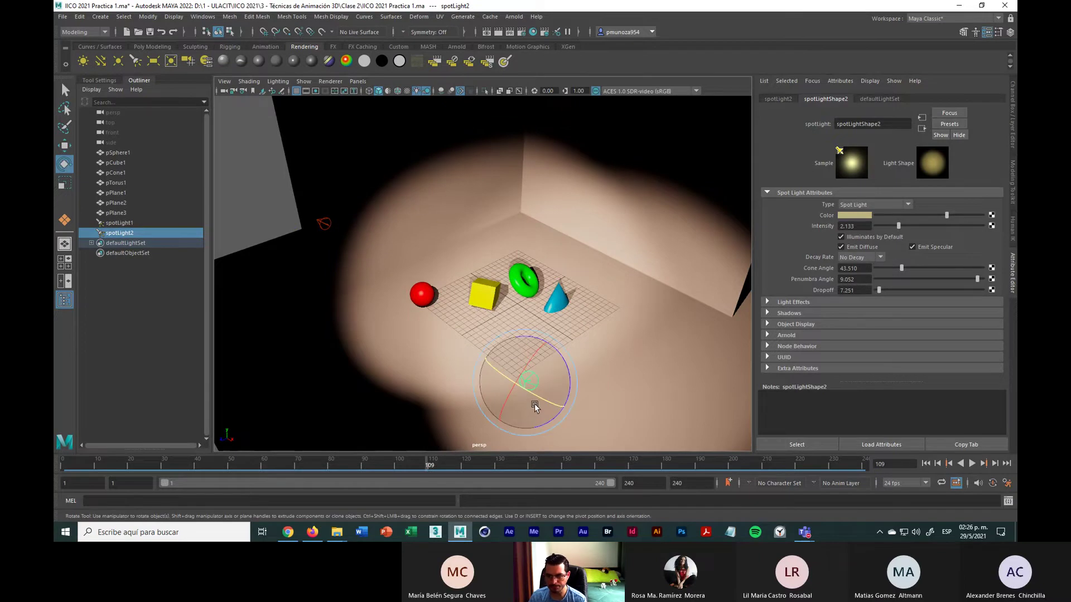
{"action": "left_click_drag", "start_coordinate": [500, 390], "coordinate": [534, 388]}
{"action": "scroll", "coordinate": [539, 383], "scroll_direction": "down", "scroll_amount": 3}
{"action": "key", "text": "w"}
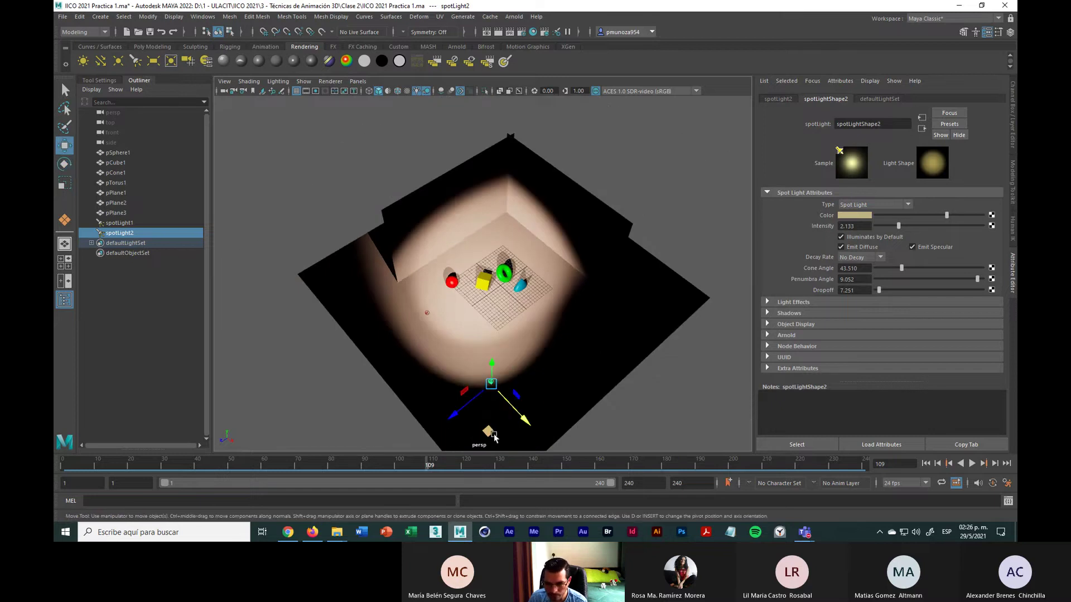
{"action": "left_click_drag", "start_coordinate": [494, 432], "coordinate": [555, 376]}
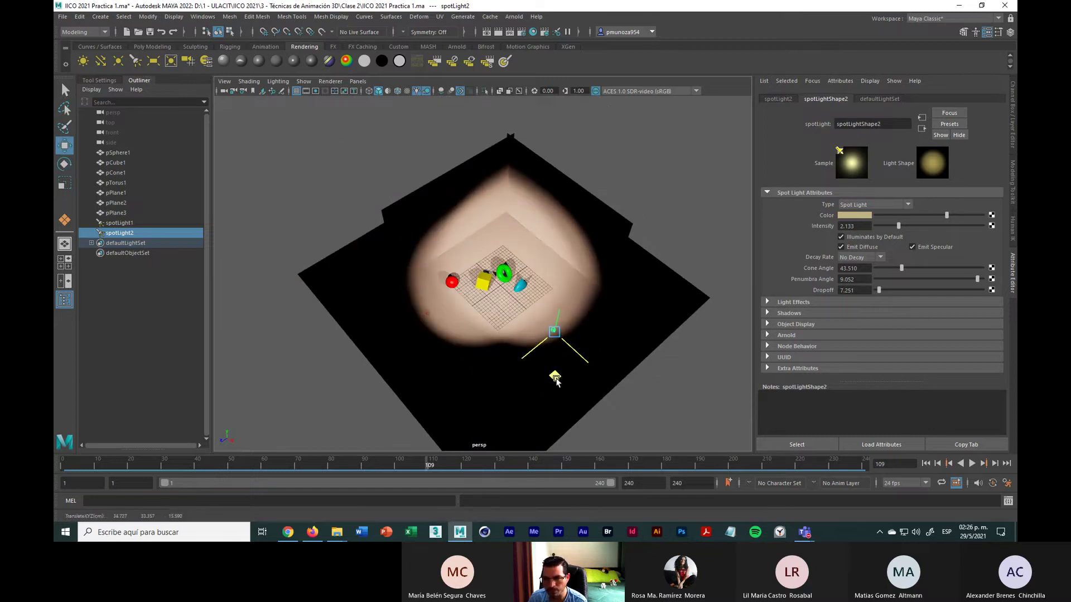
Rotate the copied spot light to fine-tune the aim of its beam at the primitives
{"action": "scroll", "coordinate": [536, 401], "scroll_direction": "up", "scroll_amount": 5}
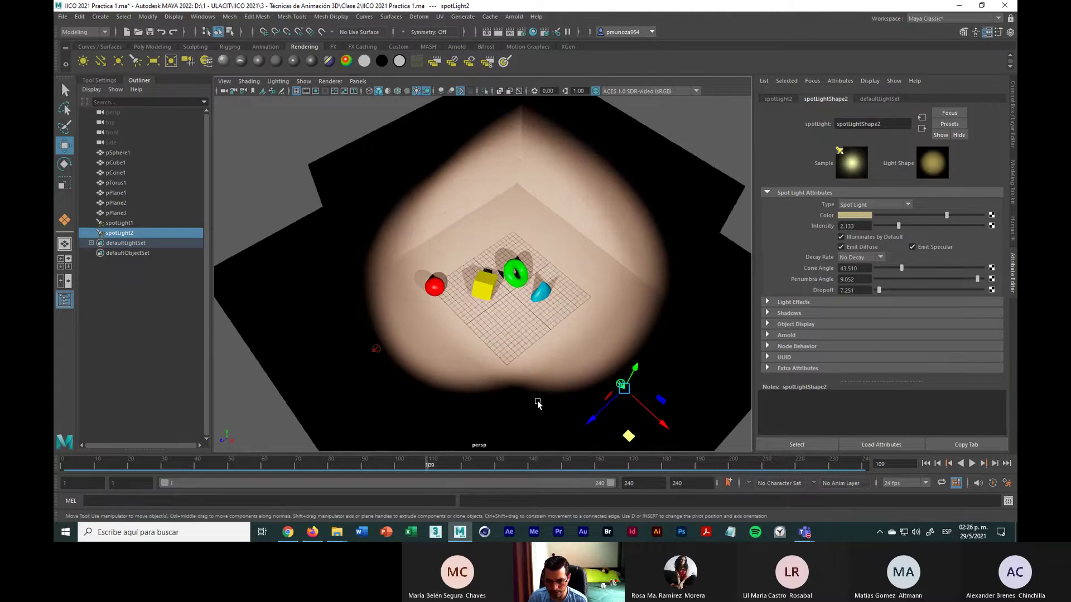
{"action": "scroll", "coordinate": [578, 349], "scroll_direction": "up", "scroll_amount": 2}
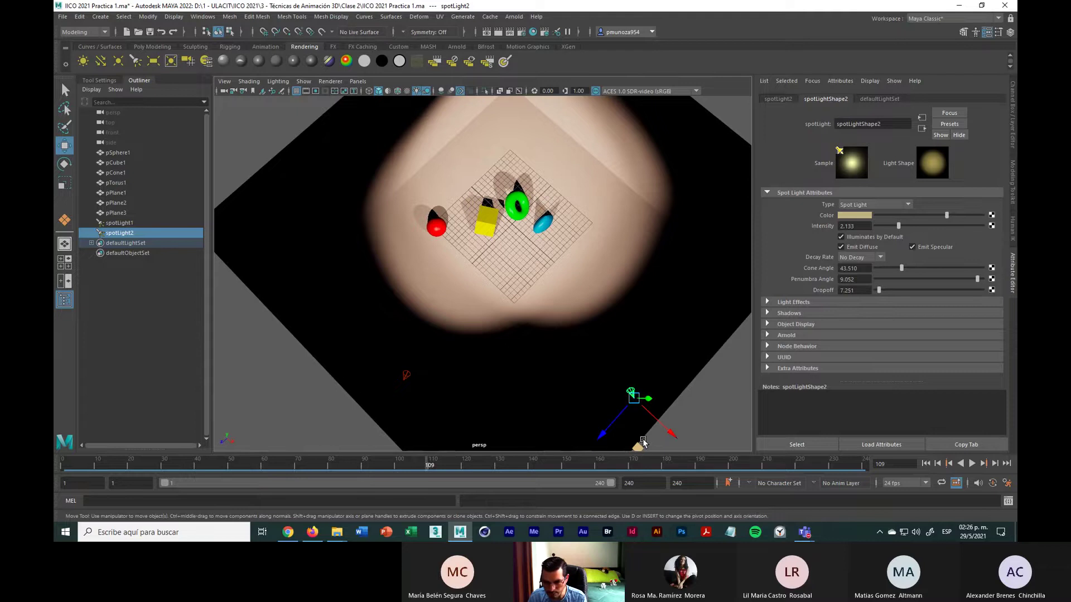
{"action": "key", "text": "e"}
{"action": "left_click_drag", "start_coordinate": [642, 429], "coordinate": [540, 385]}
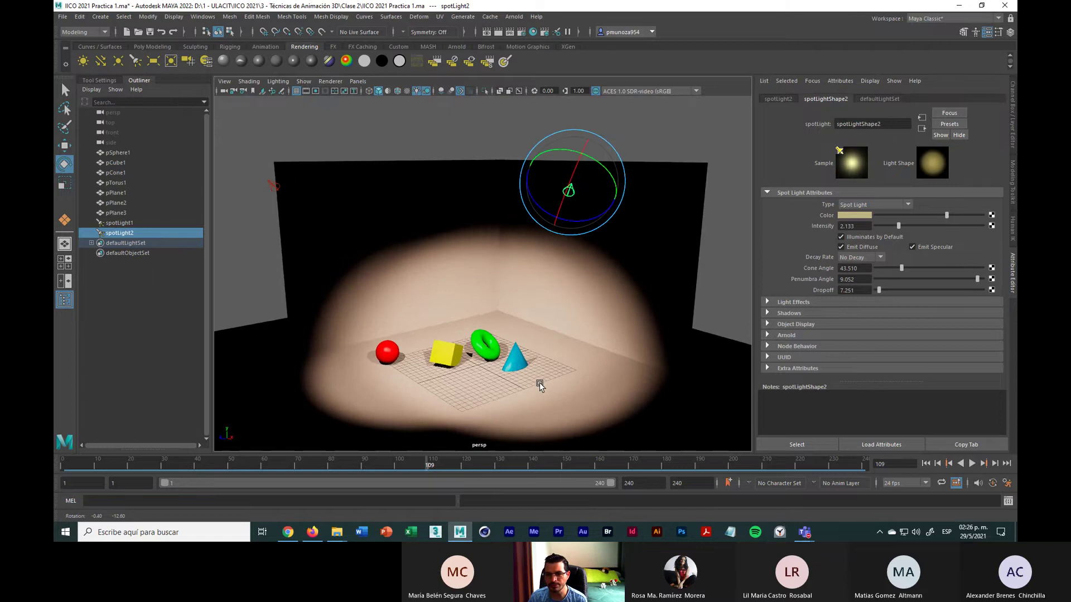
Change the copied spot light's colour to a saturated orange with a hue of about 17.09
{"action": "left_click", "coordinate": [856, 215]}
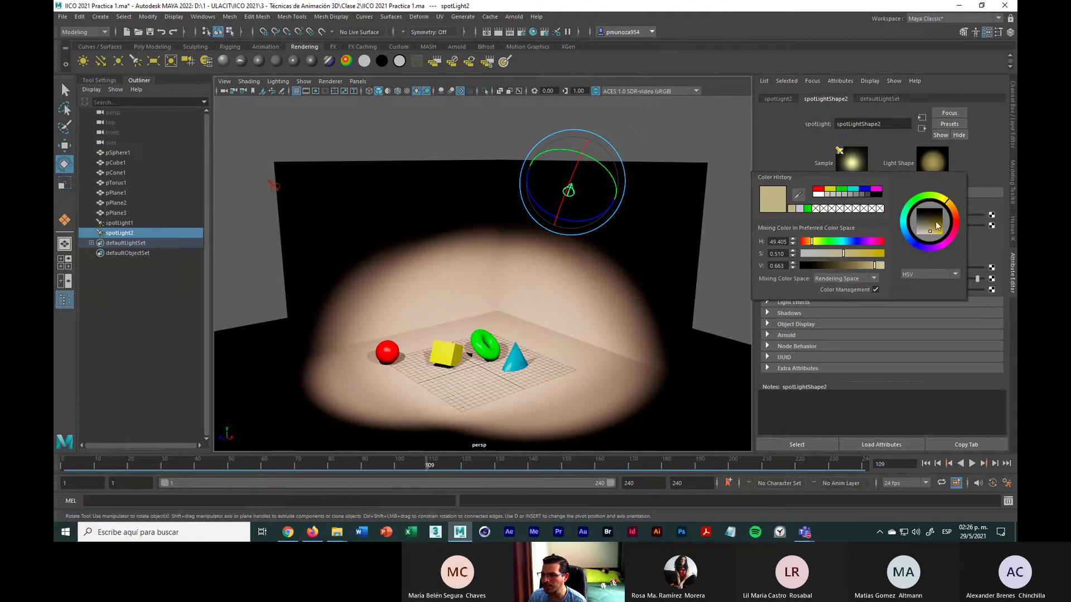
{"action": "left_click", "coordinate": [956, 217]}
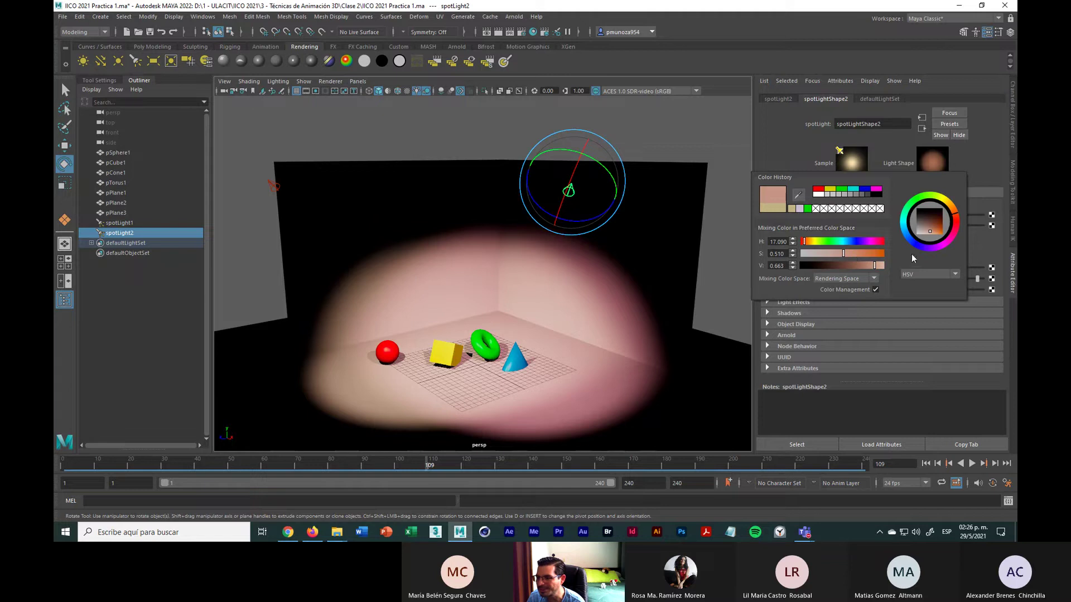
{"action": "left_click", "coordinate": [939, 233]}
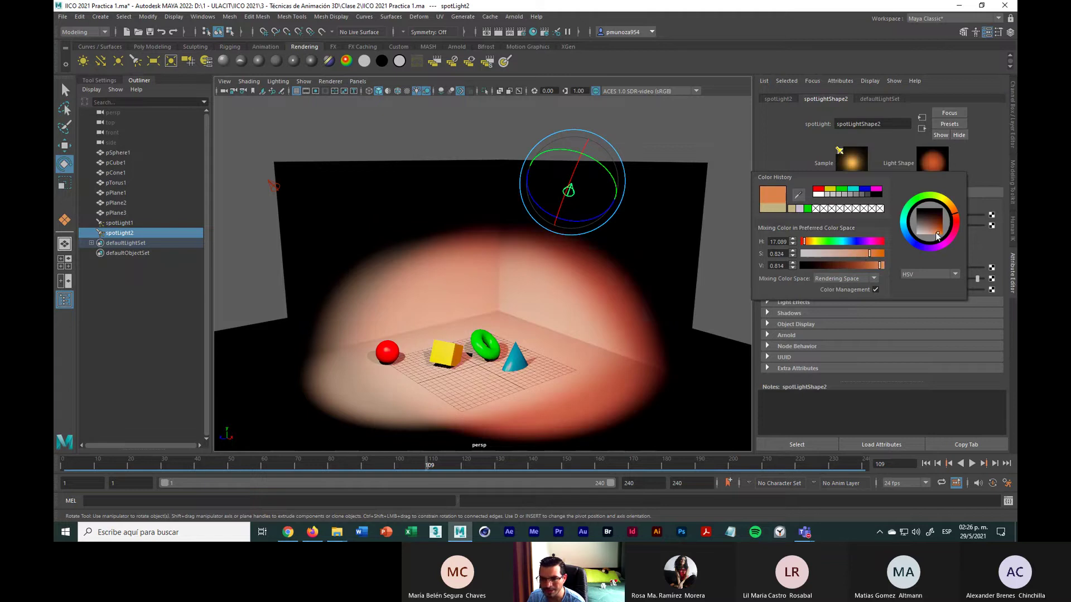
{"action": "left_click", "coordinate": [865, 252]}
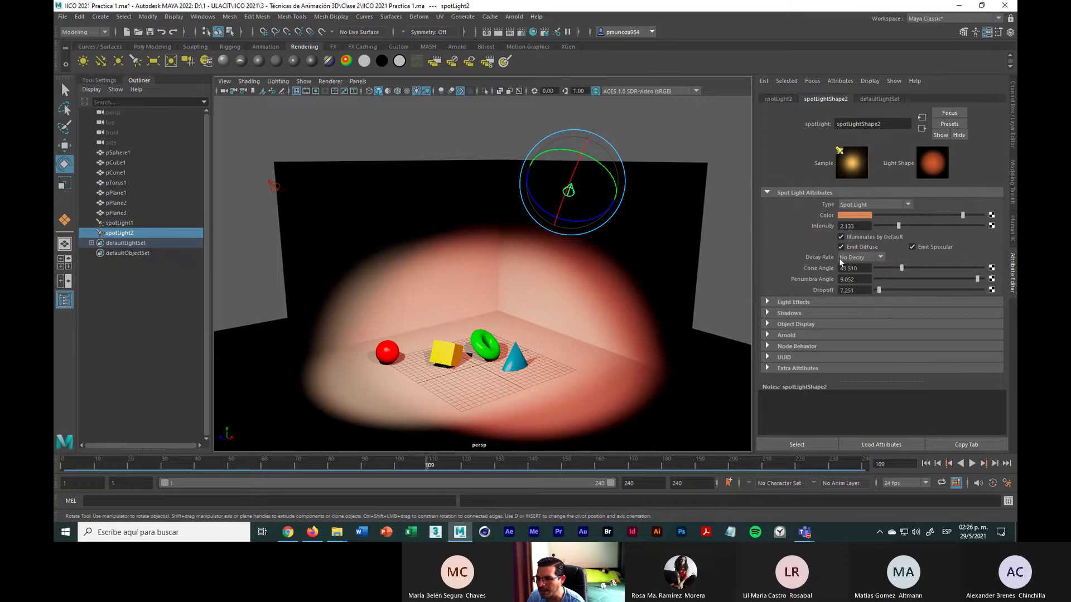
Lower the copied orange spot light's intensity to about 1.04 and save the scene
{"action": "left_click_drag", "start_coordinate": [899, 226], "coordinate": [887, 226]}
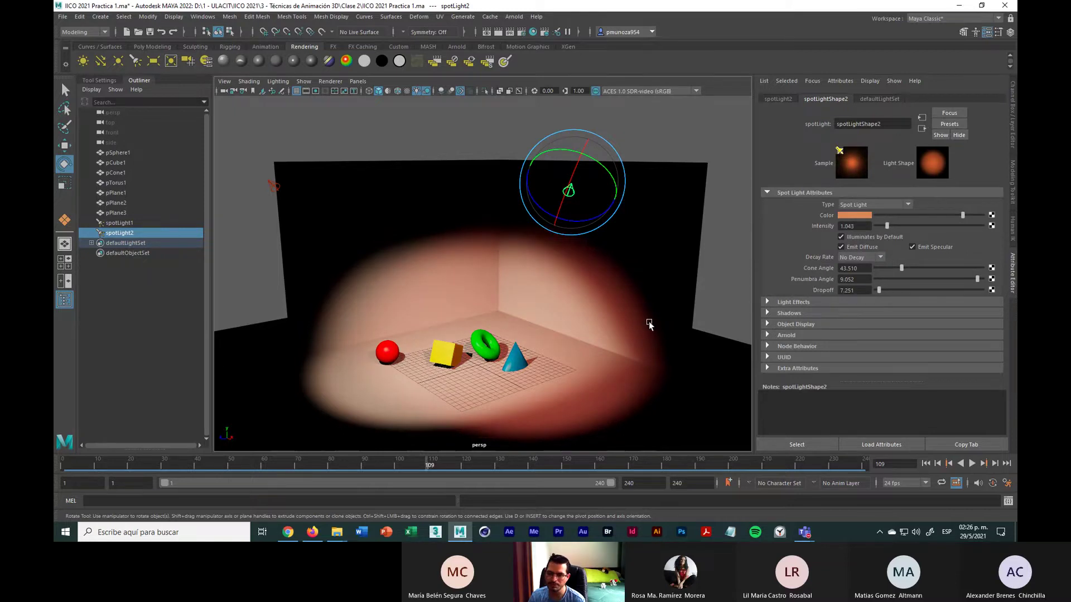
{"action": "left_click", "coordinate": [63, 16]}
{"action": "left_click", "coordinate": [78, 57]}
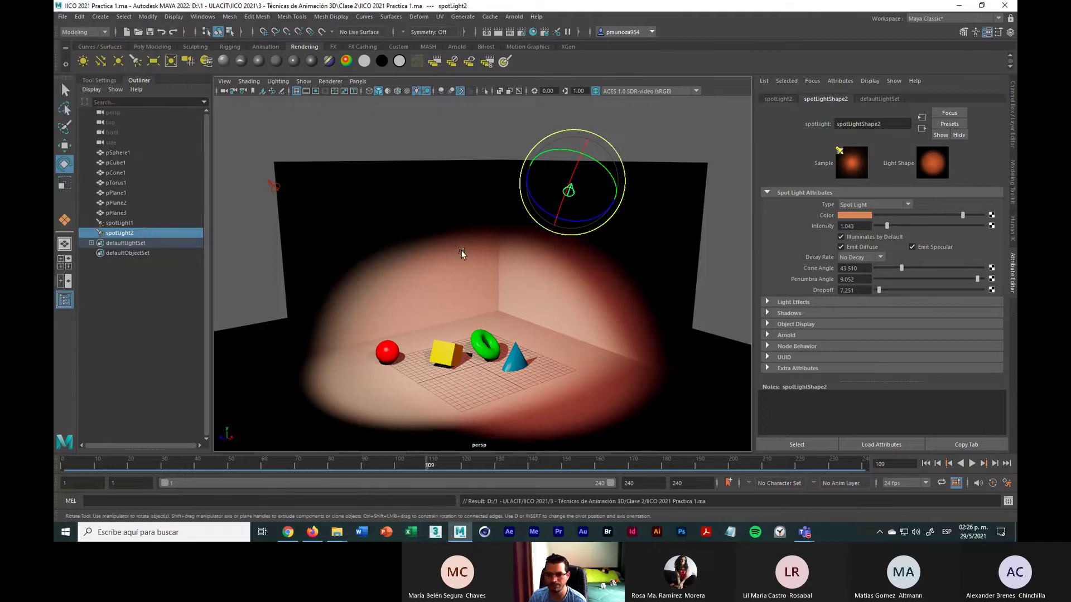
{"action": "mouse_move", "coordinate": [573, 207]}
{"action": "left_mouse_down"}
{"action": "mouse_move", "coordinate": [568, 190]}
{"action": "mouse_move", "coordinate": [570, 227]}
{"action": "mouse_move", "coordinate": [627, 219]}
{"action": "mouse_move", "coordinate": [572, 191]}
{"action": "mouse_move", "coordinate": [605, 187]}
{"action": "mouse_move", "coordinate": [586, 184]}
{"action": "mouse_move", "coordinate": [591, 197]}
{"action": "mouse_move", "coordinate": [614, 179]}
{"action": "mouse_move", "coordinate": [581, 189]}
{"action": "left_mouse_up"}
{"action": "key", "text": "ctrl+z"}
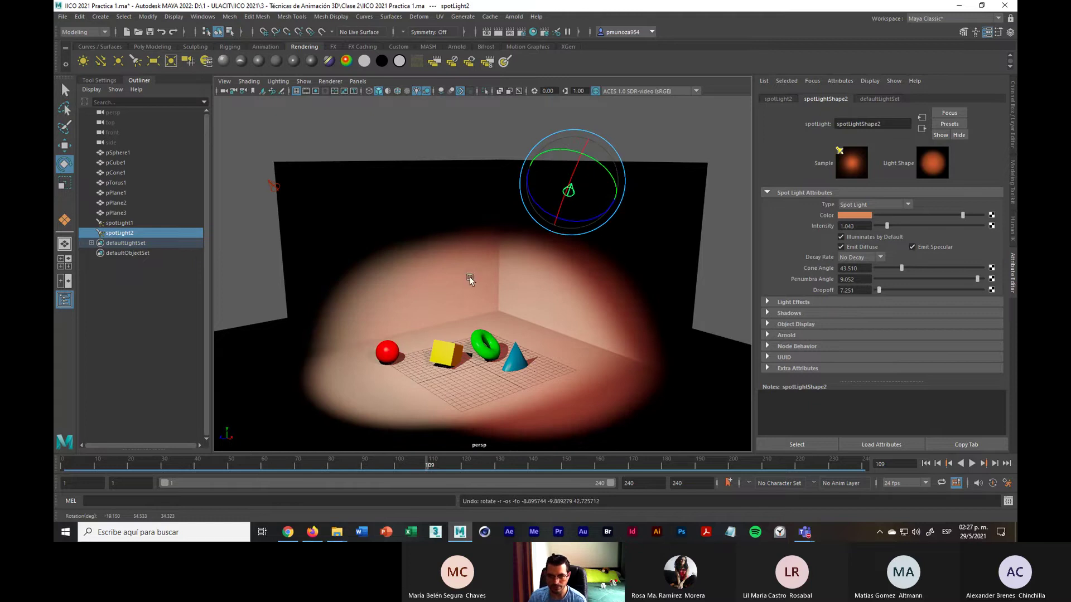
Change the original spot light's colour to a more saturated yellow with hue about 57.87 and saturation about 0.795
{"action": "left_click", "coordinate": [271, 184]}
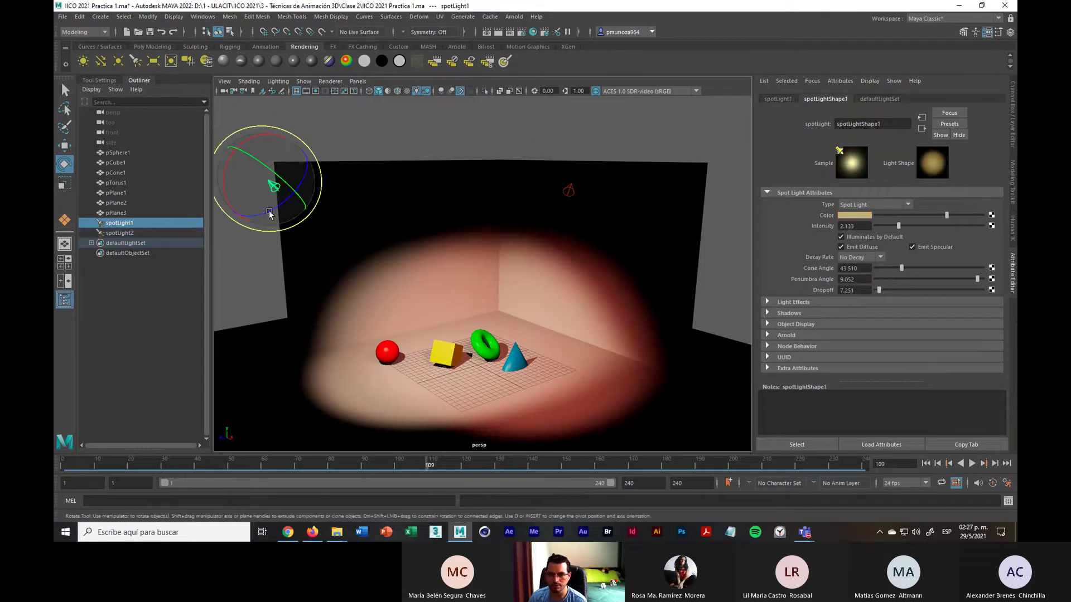
{"action": "left_click", "coordinate": [858, 216]}
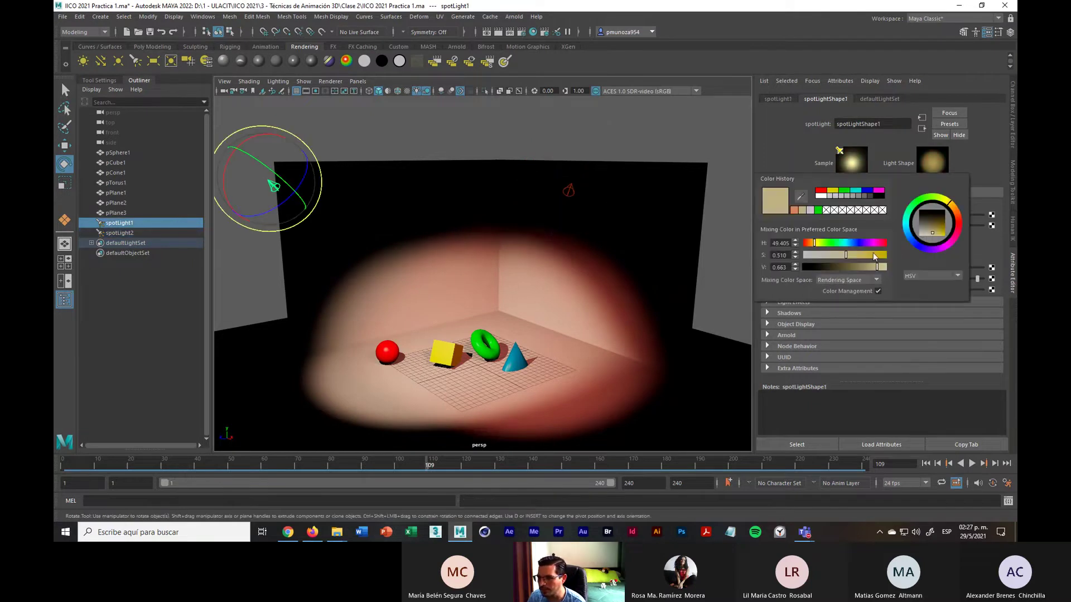
{"action": "left_click_drag", "start_coordinate": [872, 252], "coordinate": [868, 255]}
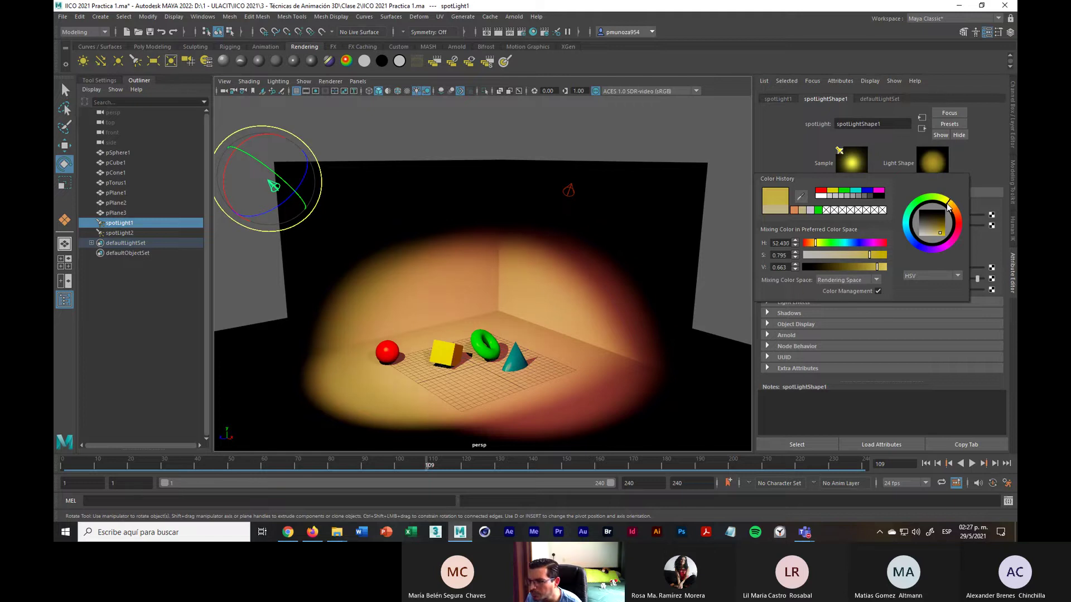
{"action": "left_click_drag", "start_coordinate": [948, 207], "coordinate": [946, 204]}
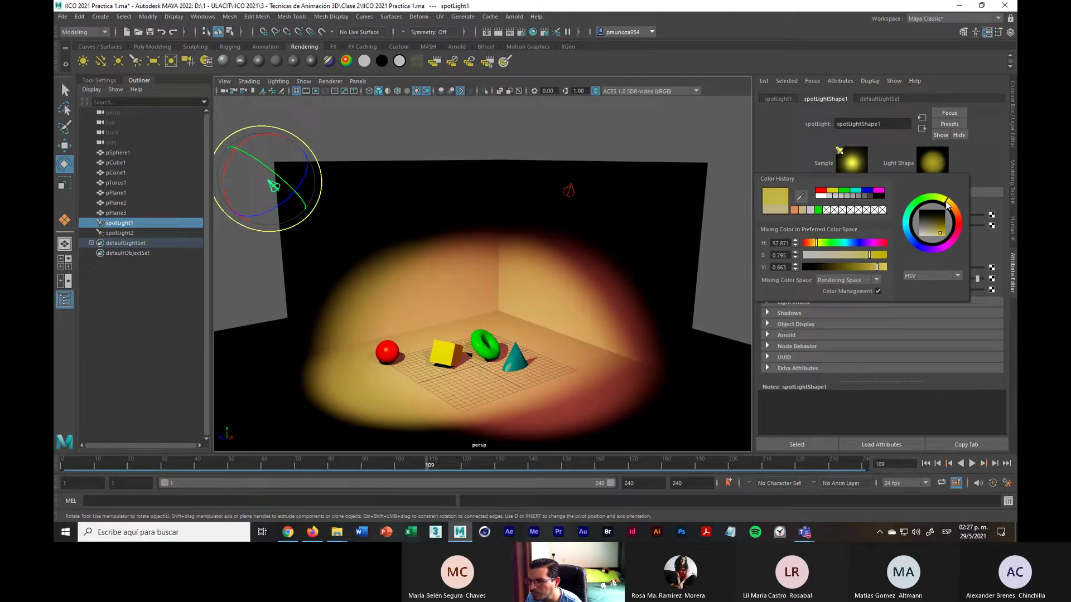
{"action": "left_click", "coordinate": [671, 137]}
Shift the copied spot light's colour to a slightly redder orange and save the scene
{"action": "left_click", "coordinate": [569, 193]}
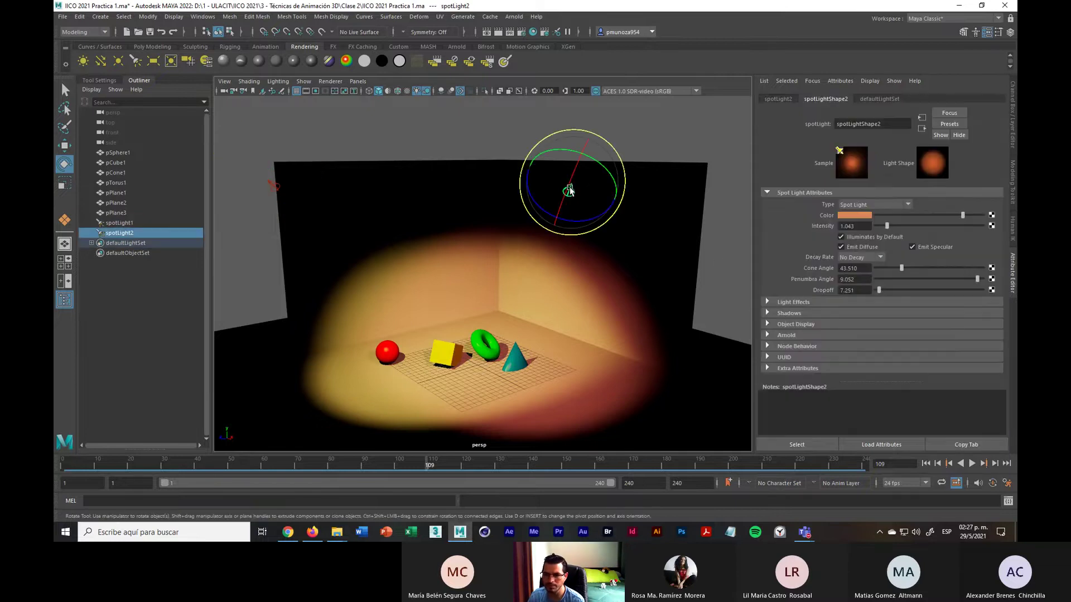
{"action": "left_click", "coordinate": [862, 217]}
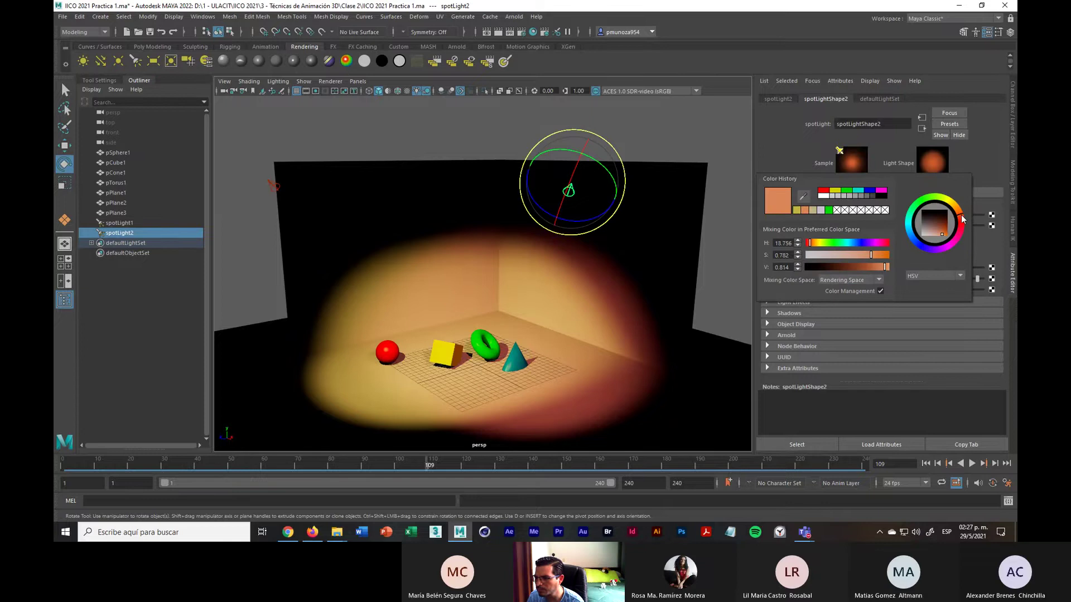
{"action": "left_click", "coordinate": [736, 242]}
{"action": "left_click", "coordinate": [60, 17]}
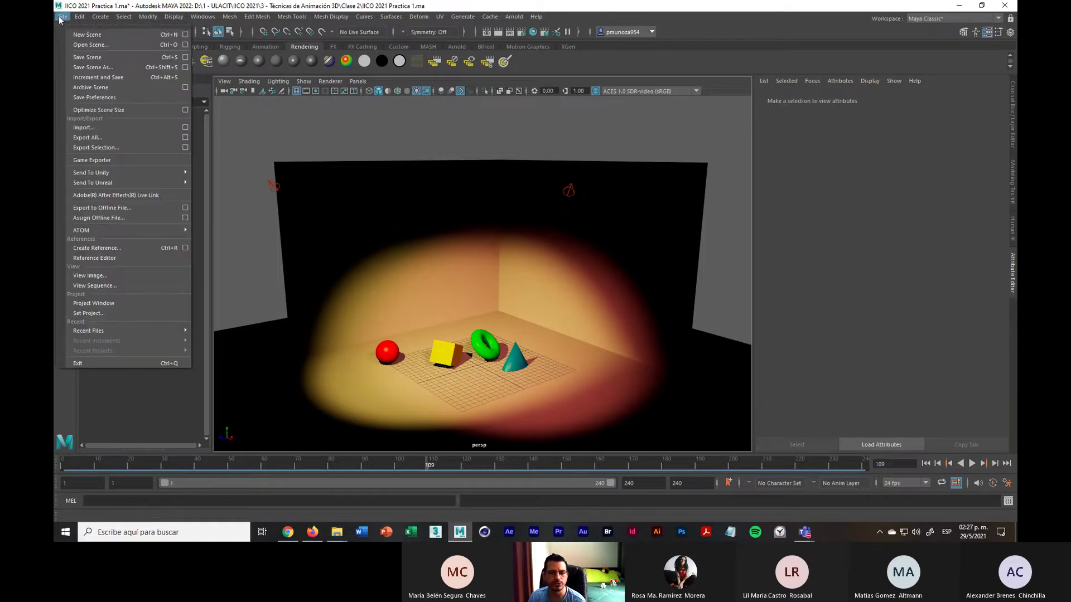
{"action": "left_click", "coordinate": [98, 57]}
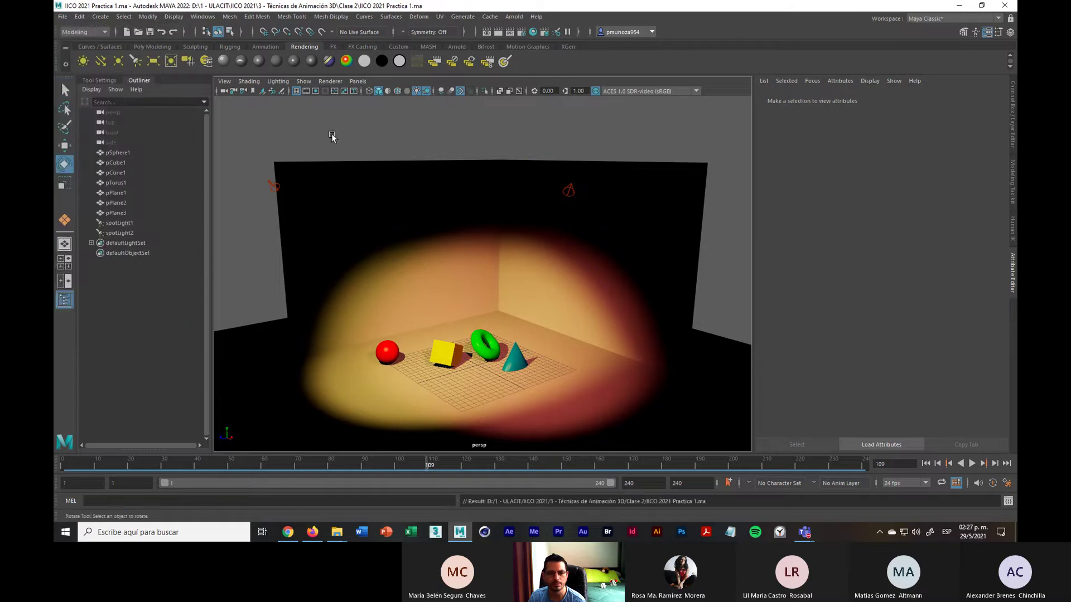
Balance the lights by setting the yellow spot light's intensity to about 2.085 and the orange one's to about 1.517
{"action": "left_click", "coordinate": [270, 182]}
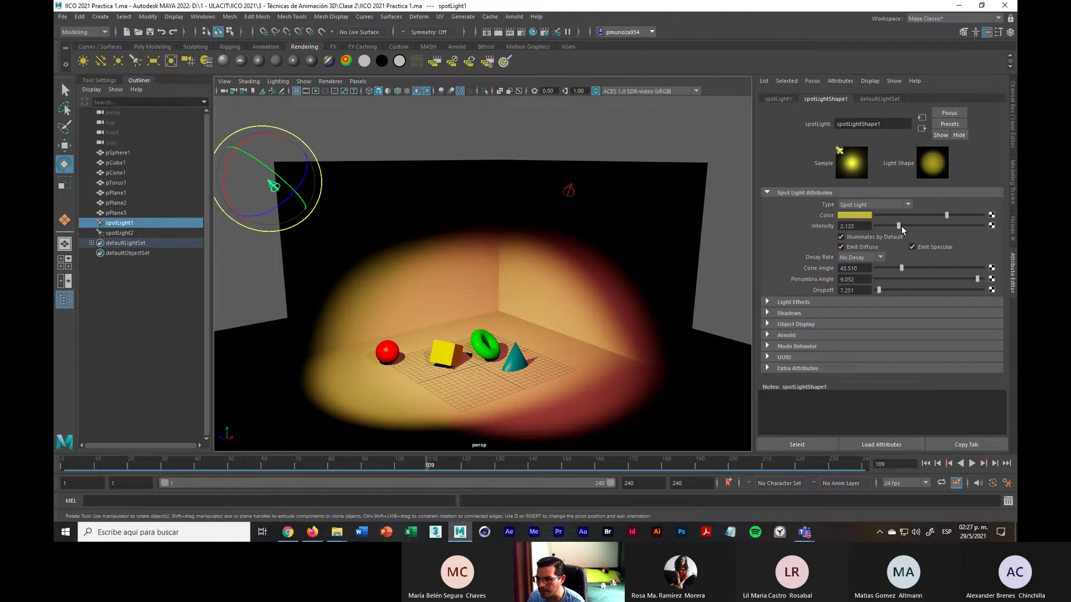
{"action": "left_click_drag", "start_coordinate": [898, 226], "coordinate": [896, 229]}
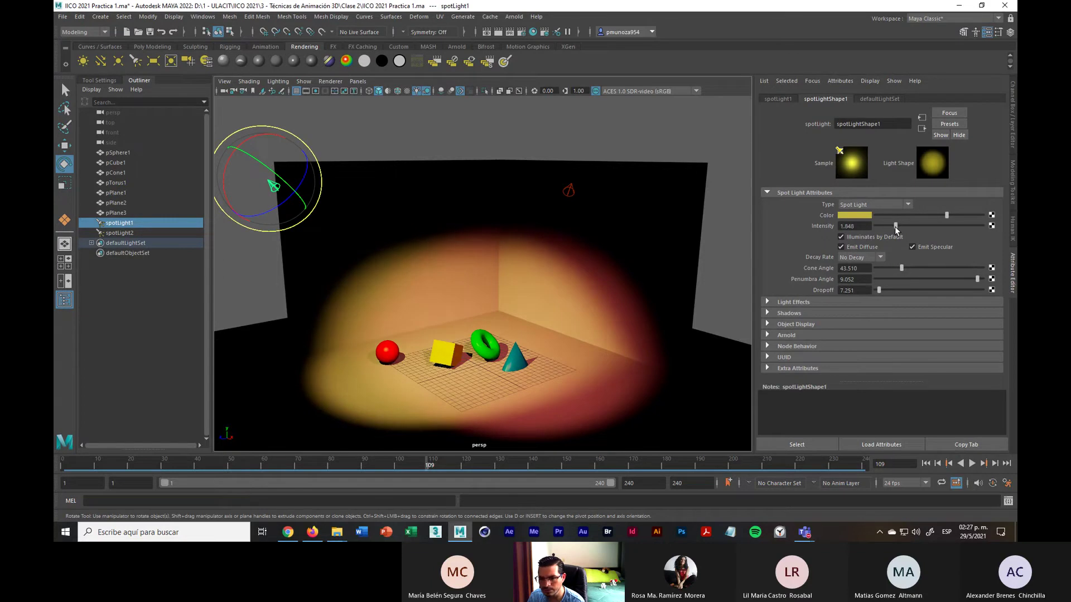
{"action": "left_click", "coordinate": [569, 189]}
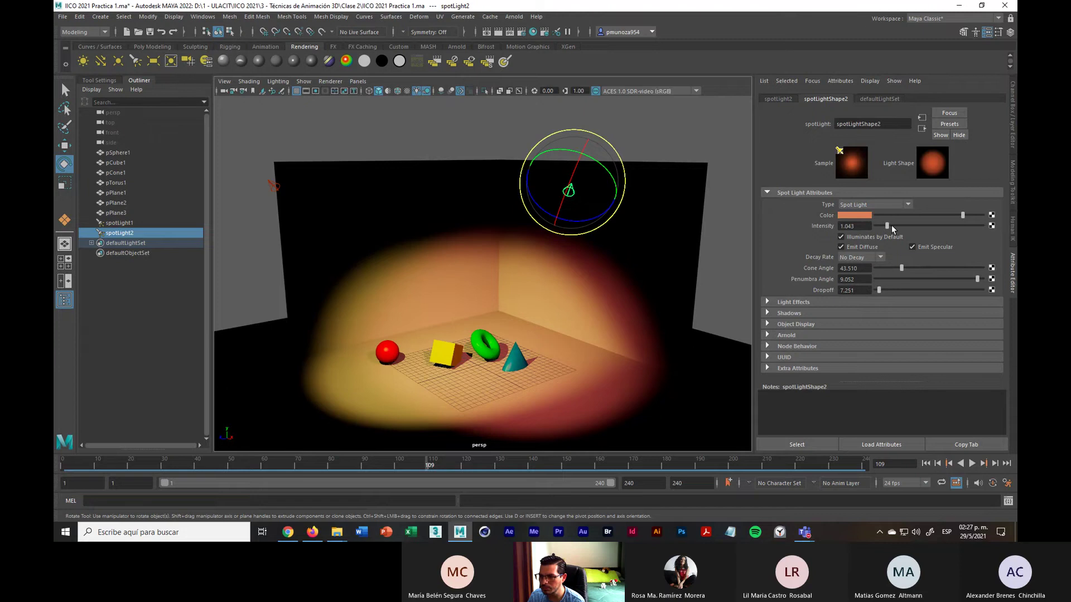
{"action": "left_click_drag", "start_coordinate": [889, 227], "coordinate": [893, 230]}
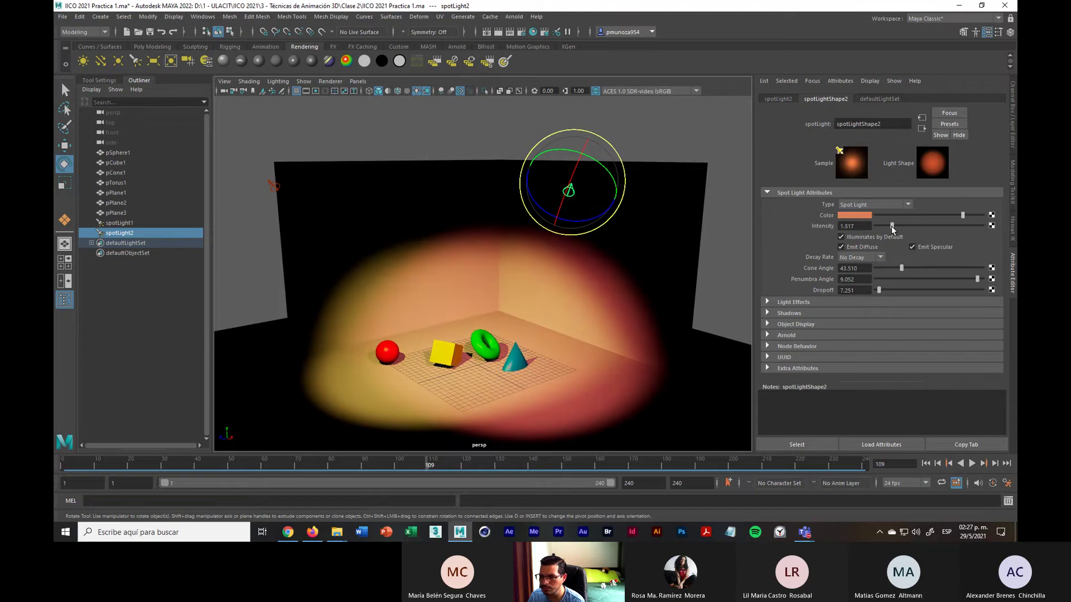
{"action": "left_click", "coordinate": [273, 186]}
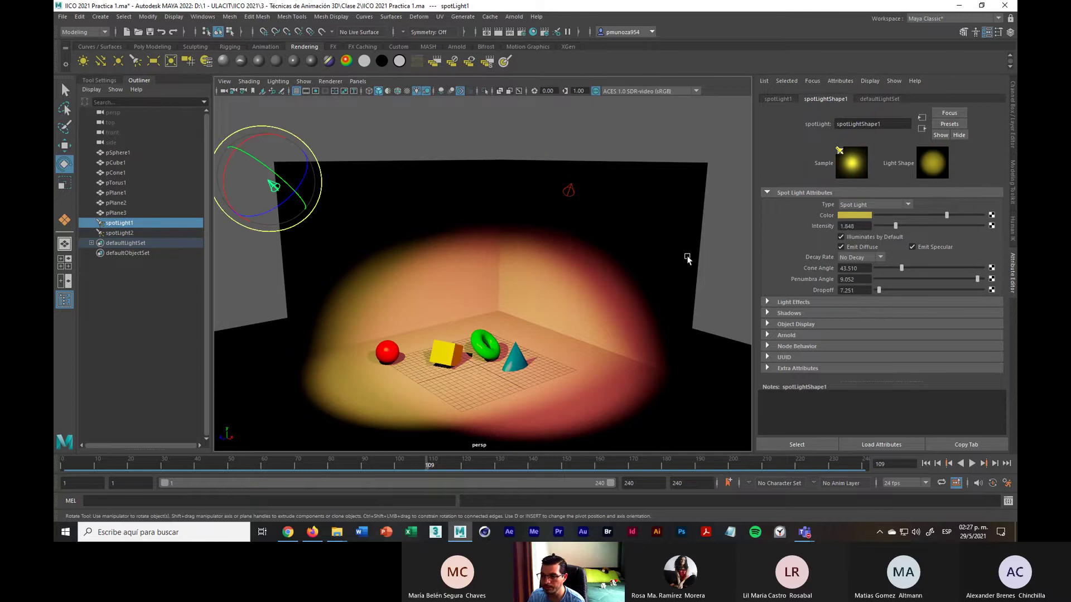
{"action": "left_click_drag", "start_coordinate": [896, 230], "coordinate": [901, 232]}
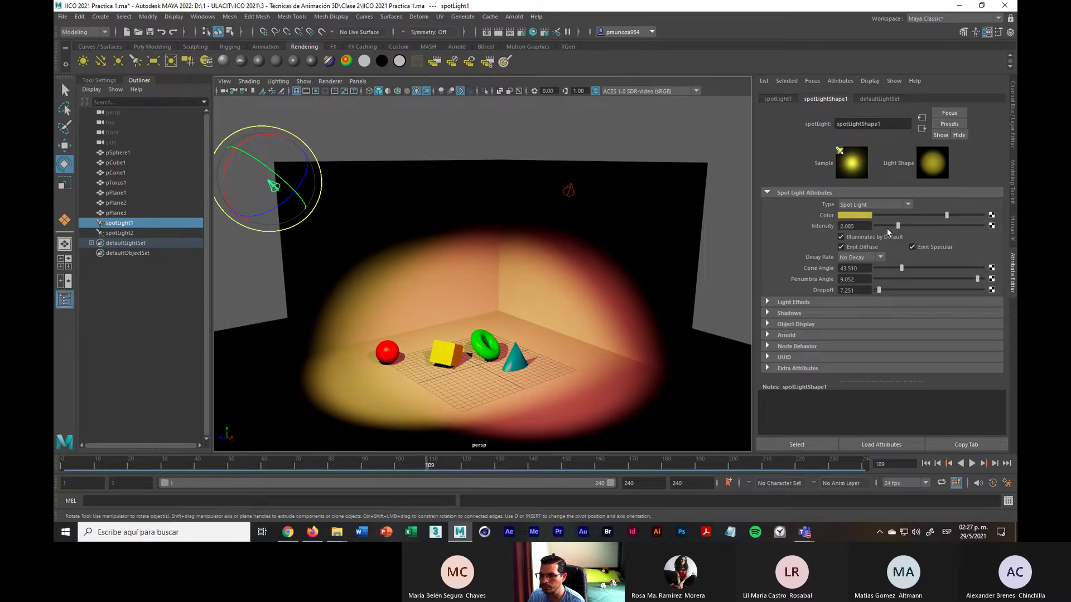
{"action": "left_click", "coordinate": [697, 144]}
Return the animation to frame 1, check the lighting on the primitives, and save the scene
{"action": "scroll", "coordinate": [564, 298], "scroll_direction": "up", "scroll_amount": 6}
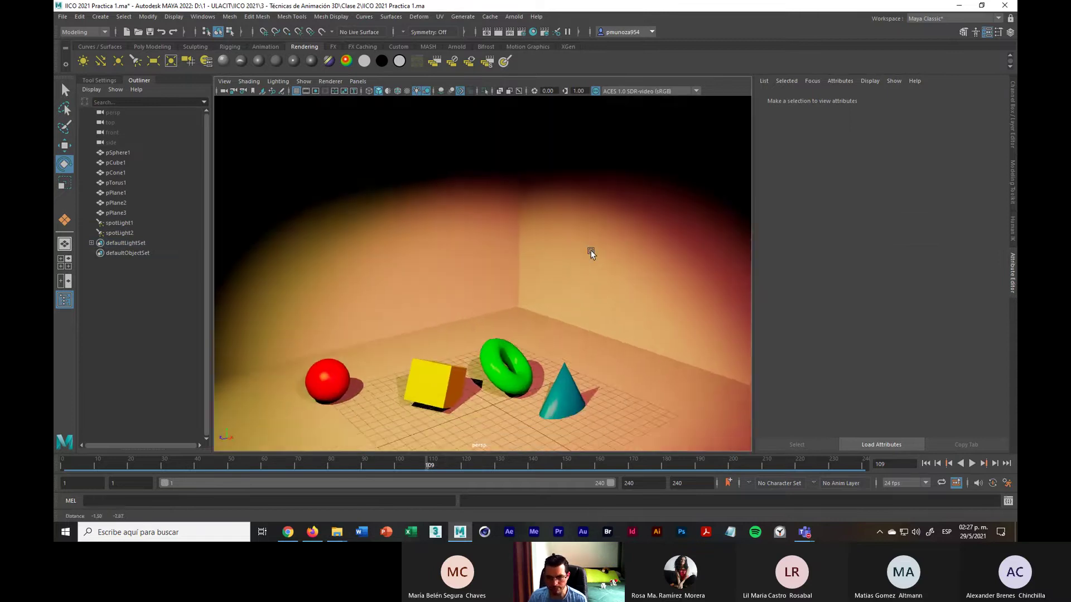
{"action": "left_click_drag", "start_coordinate": [591, 250], "coordinate": [530, 271], "text": "alt"}
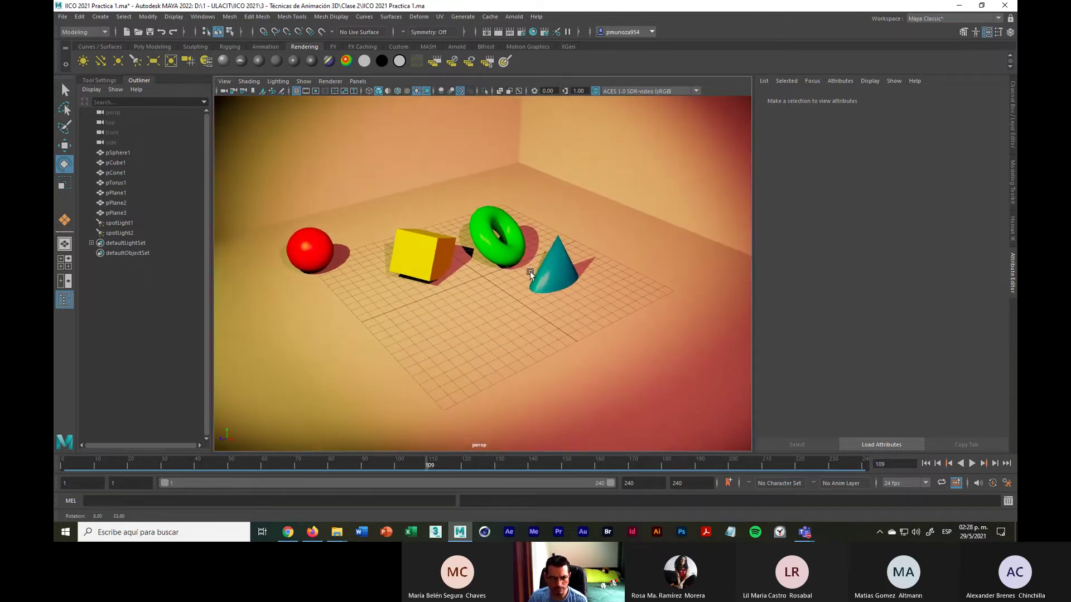
{"action": "left_click", "coordinate": [63, 463]}
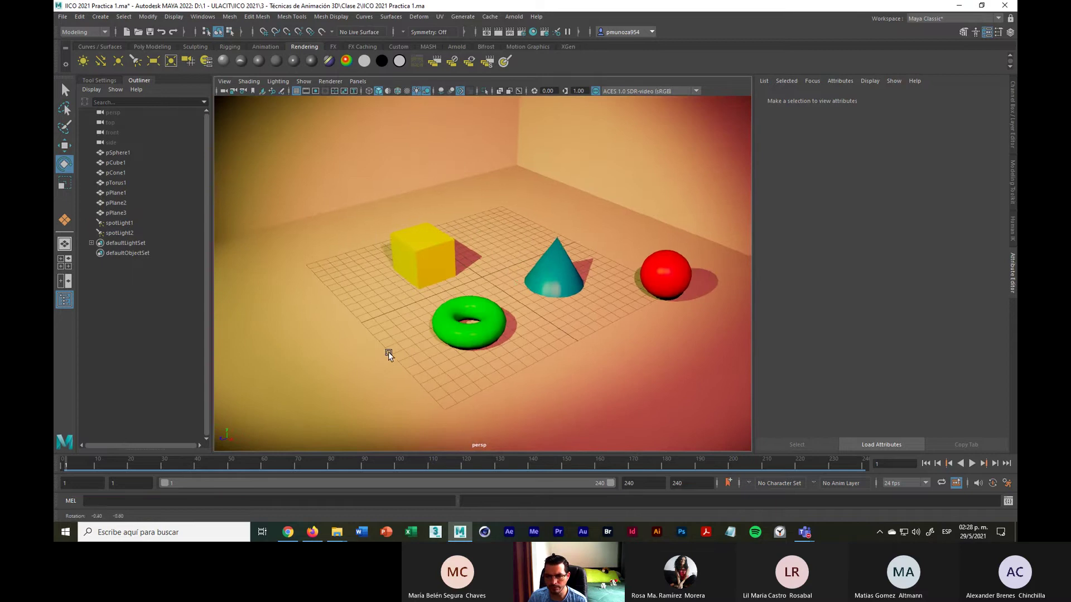
{"action": "left_click_drag", "start_coordinate": [389, 352], "coordinate": [463, 338], "text": "alt"}
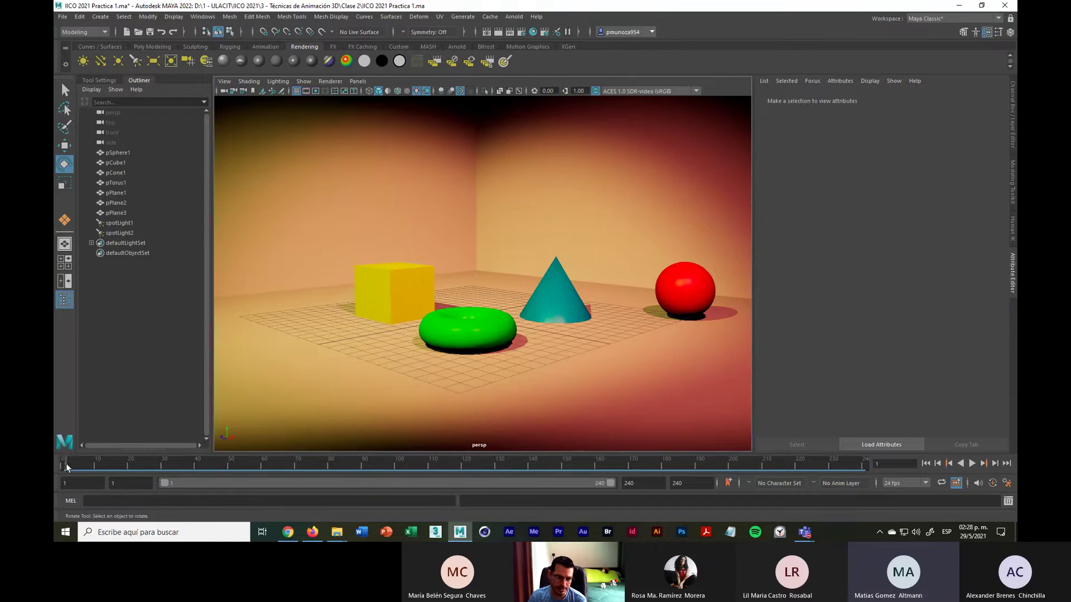
{"action": "scroll", "coordinate": [280, 383], "scroll_direction": "down", "scroll_amount": 10}
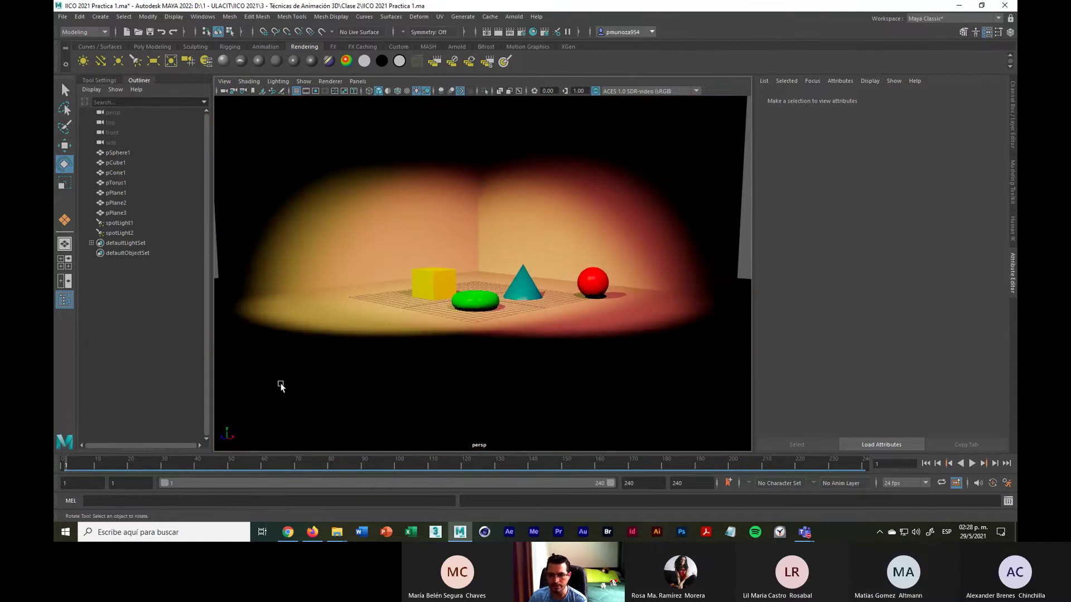
{"action": "left_click_drag", "start_coordinate": [303, 364], "coordinate": [296, 375], "text": "alt"}
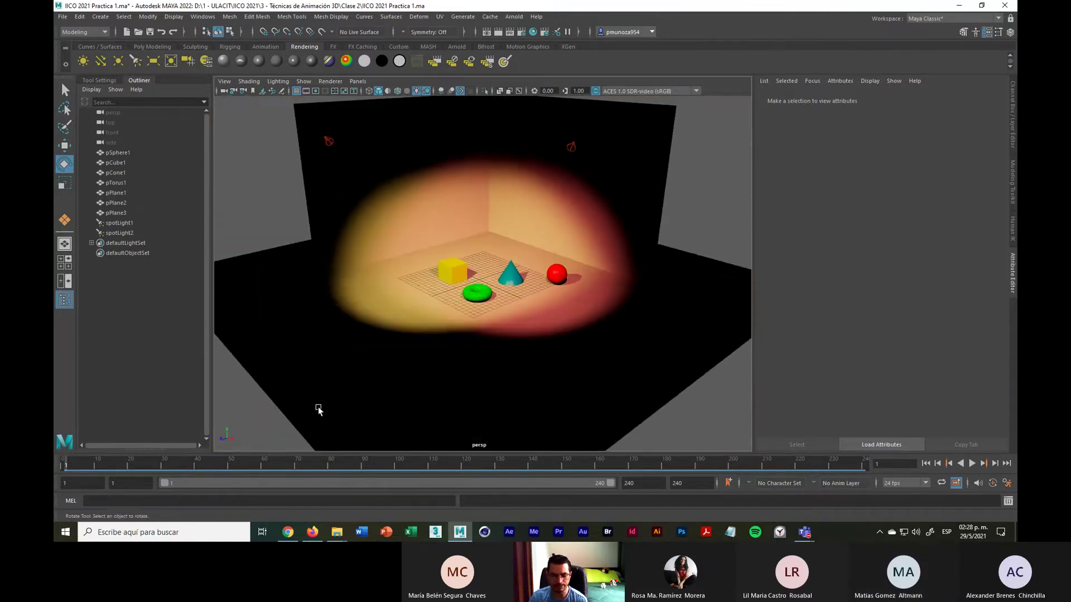
{"action": "left_click", "coordinate": [62, 18]}
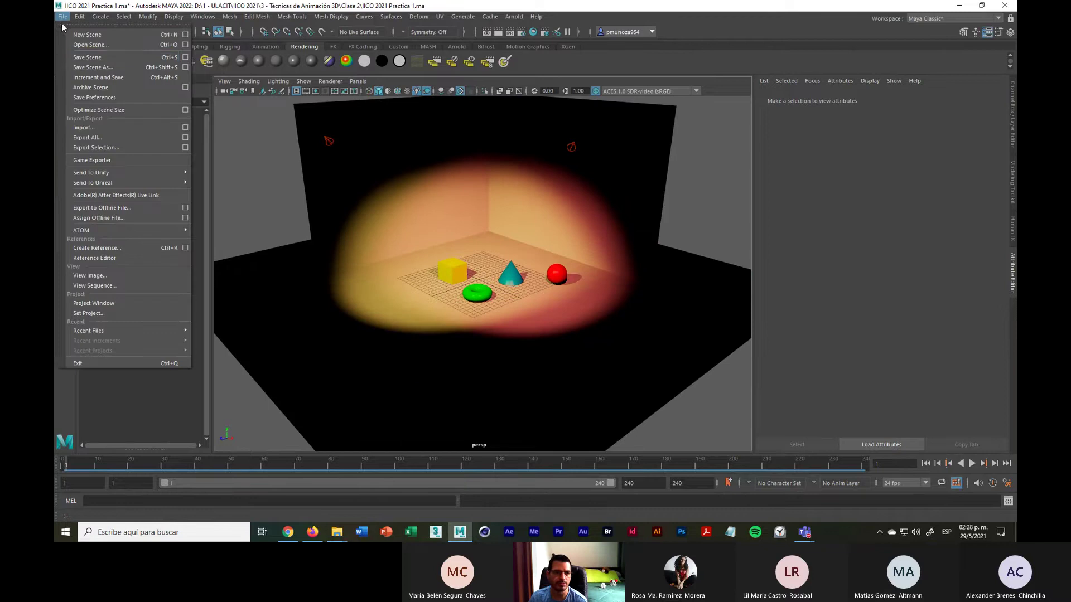
{"action": "left_click", "coordinate": [83, 58]}
Set a keyframe on the yellow spot light at frame 1 and turn on automatic keyframing
{"action": "left_click", "coordinate": [327, 137]}
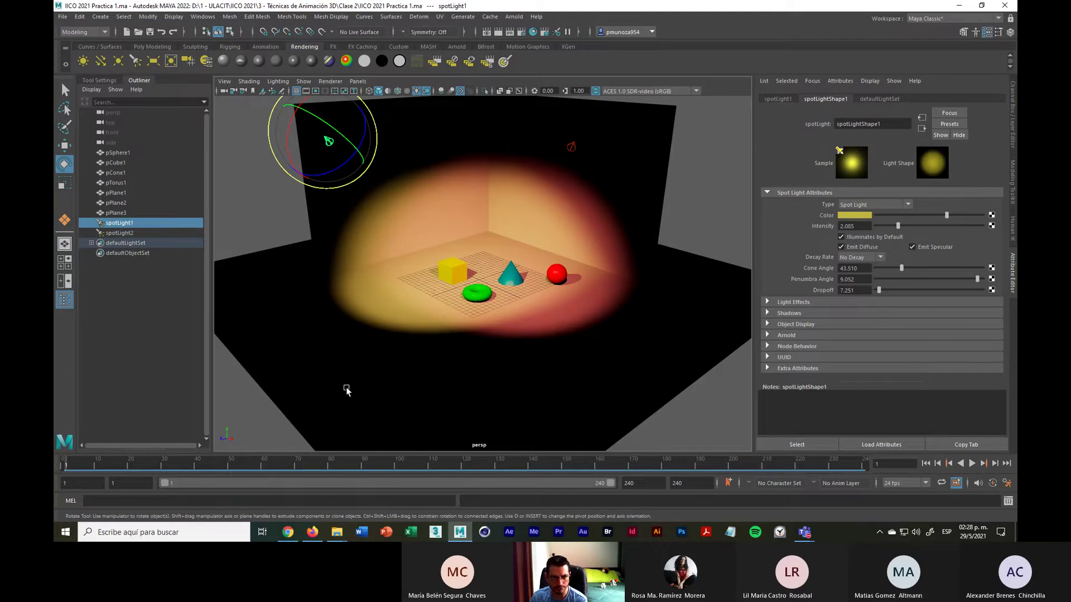
{"action": "key", "text": "s"}
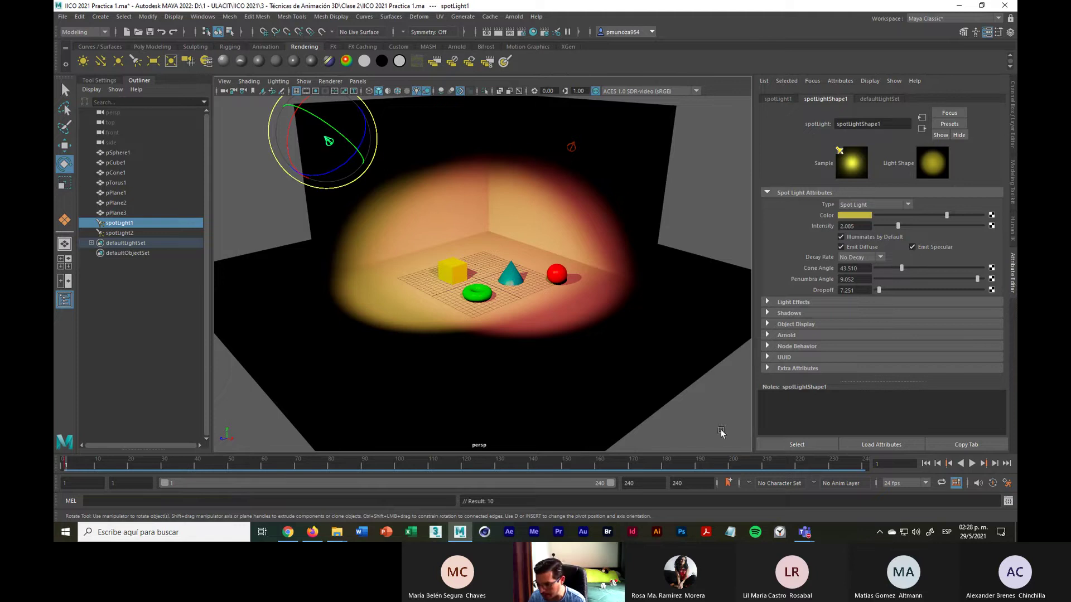
{"action": "left_click", "coordinate": [992, 483]}
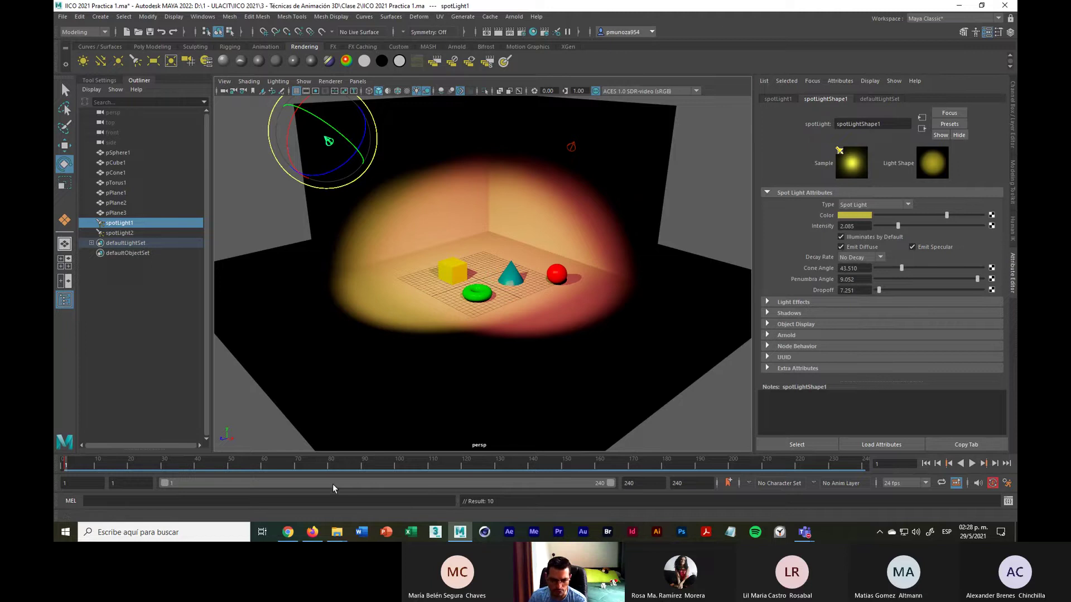
Animate the yellow spot light's rotation, aiming its beam toward the right wall at frame 80 and up at the back corner at frame 150
{"action": "left_click", "coordinate": [330, 466]}
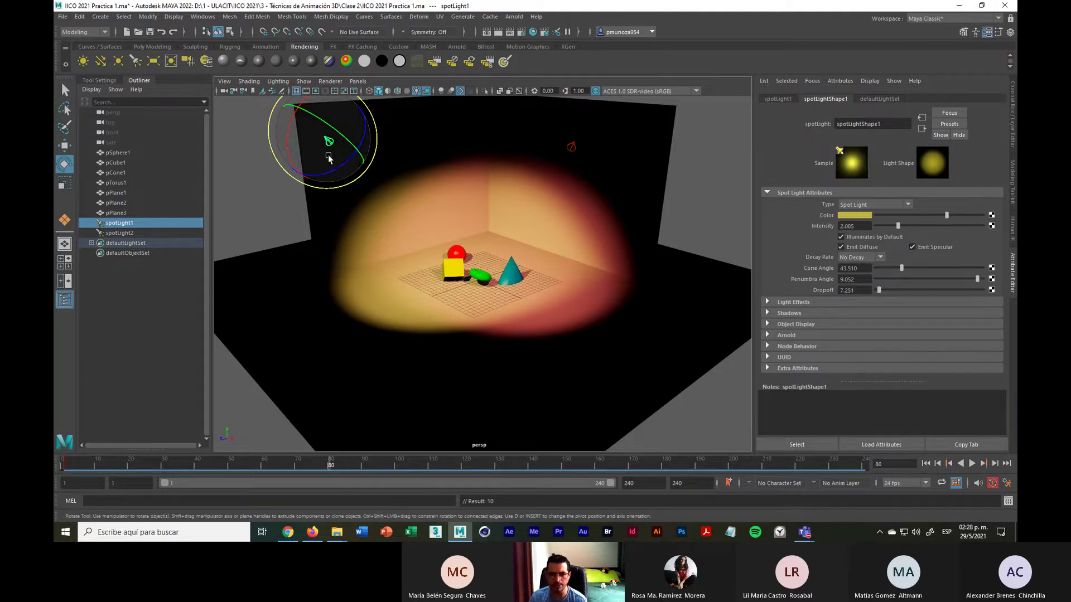
{"action": "left_click_drag", "start_coordinate": [313, 144], "coordinate": [293, 144]}
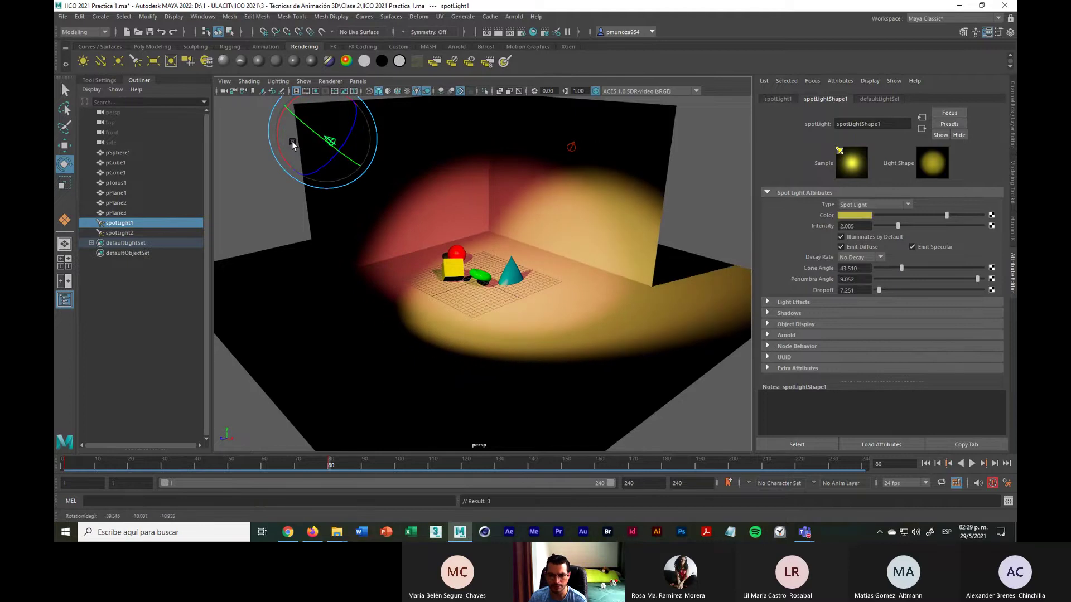
{"action": "left_click", "coordinate": [563, 468]}
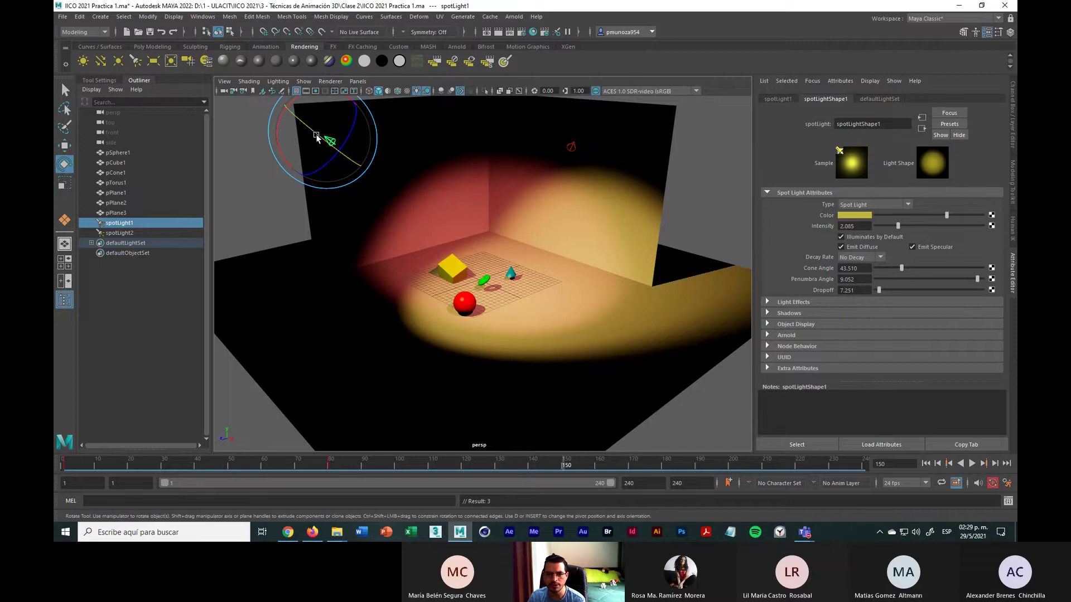
{"action": "left_click_drag", "start_coordinate": [316, 138], "coordinate": [315, 180]}
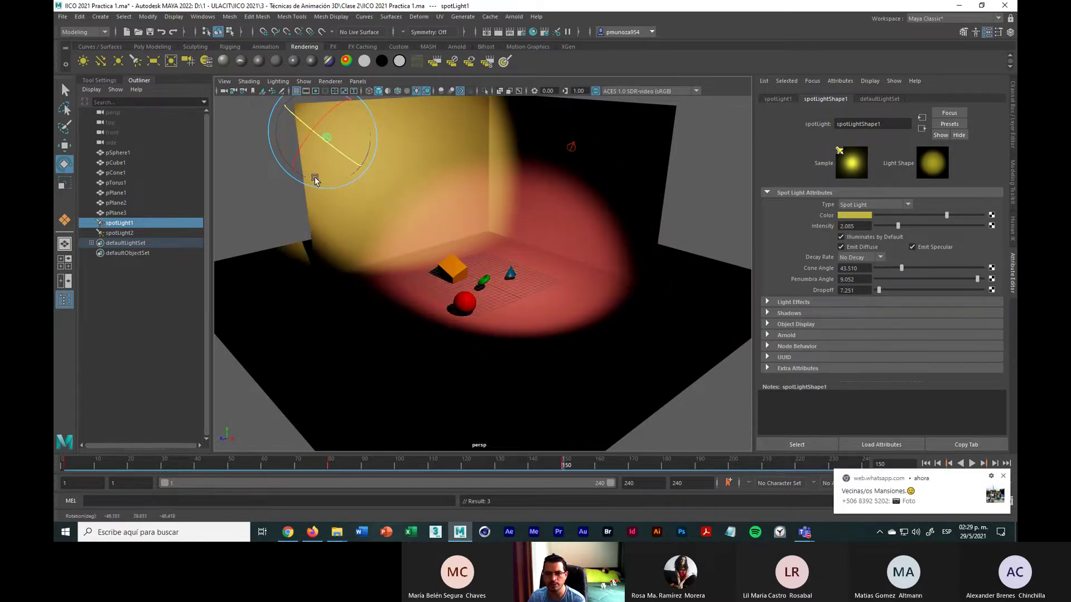
{"action": "left_click_drag", "start_coordinate": [510, 221], "coordinate": [504, 195], "text": "alt"}
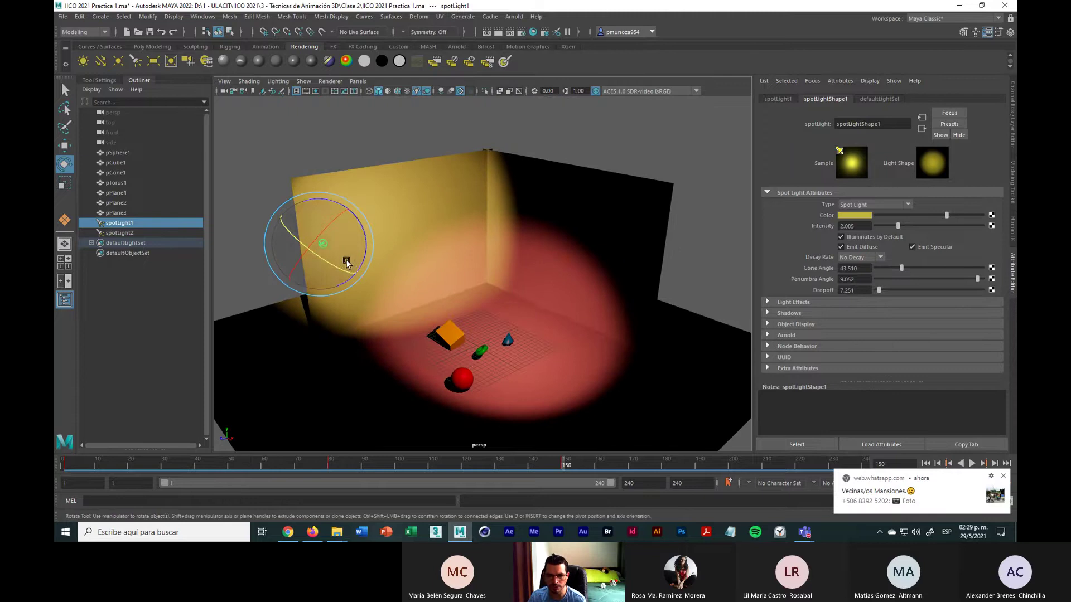
{"action": "left_click_drag", "start_coordinate": [327, 245], "coordinate": [331, 246]}
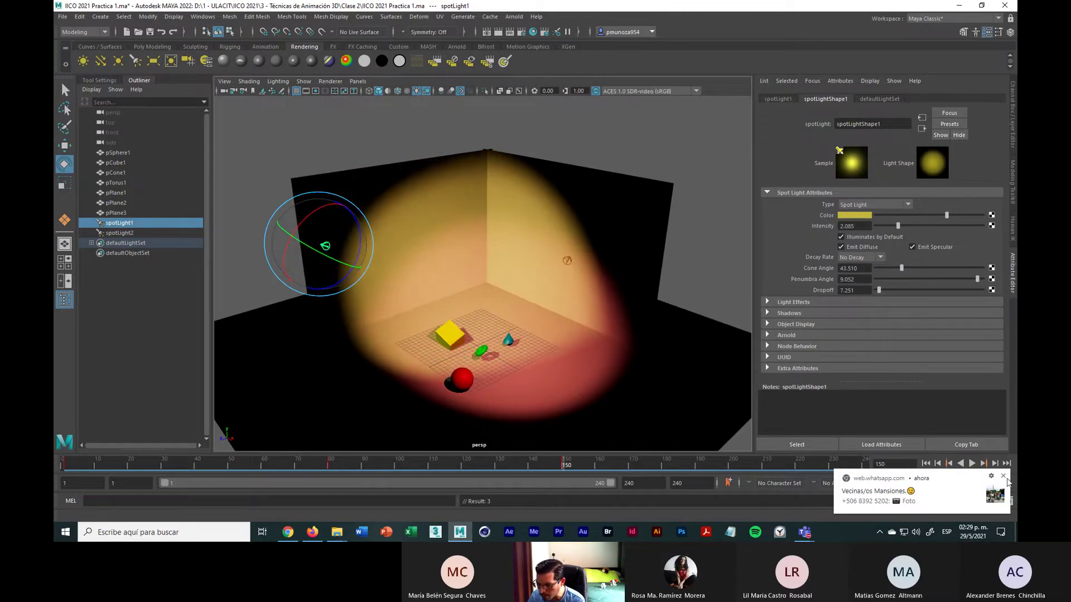
{"action": "left_click", "coordinate": [1003, 476]}
At frame 199, rotate the yellow spot light to aim lower and farther left across the floor, and key its rotation
{"action": "left_click", "coordinate": [731, 464]}
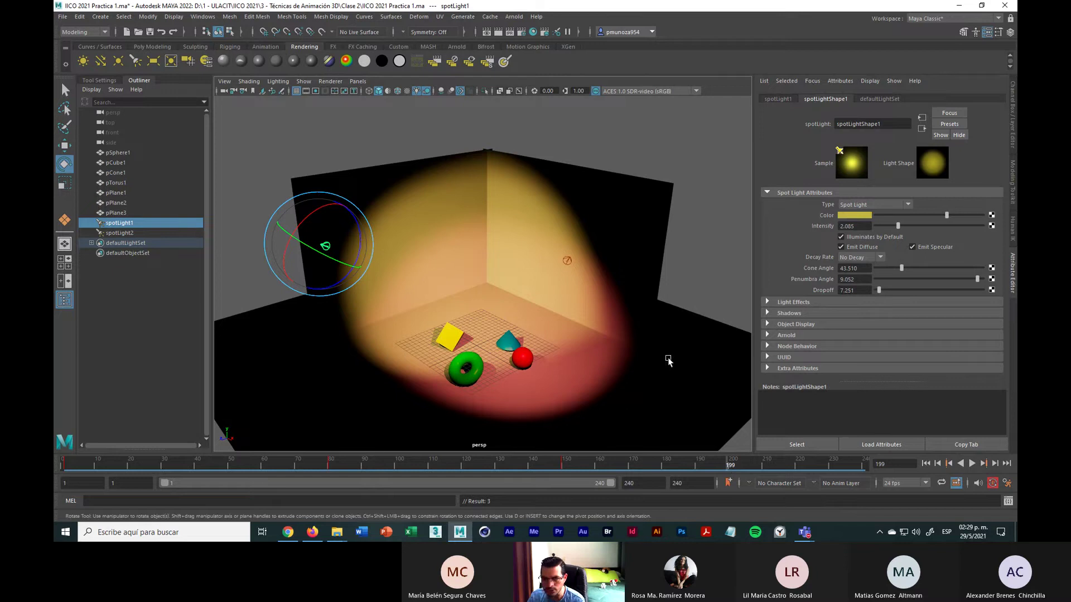
{"action": "left_click_drag", "start_coordinate": [337, 242], "coordinate": [350, 223]}
{"action": "key", "text": "shift+e"}
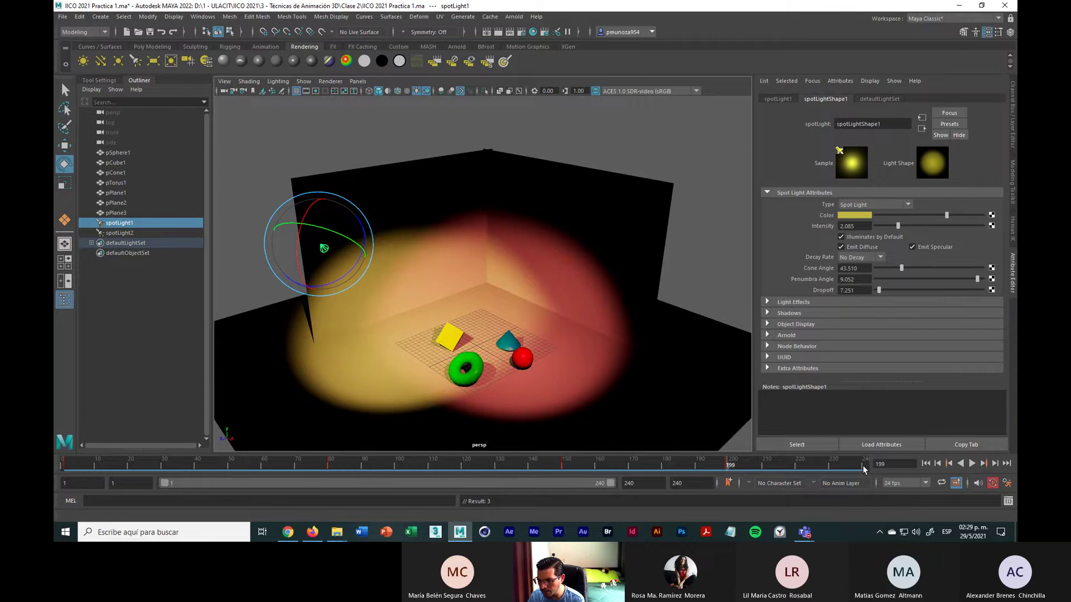
At frame 230, rotate the yellow spot light to aim lower across the floor beneath the primitives, and save the scene
{"action": "left_click", "coordinate": [831, 466]}
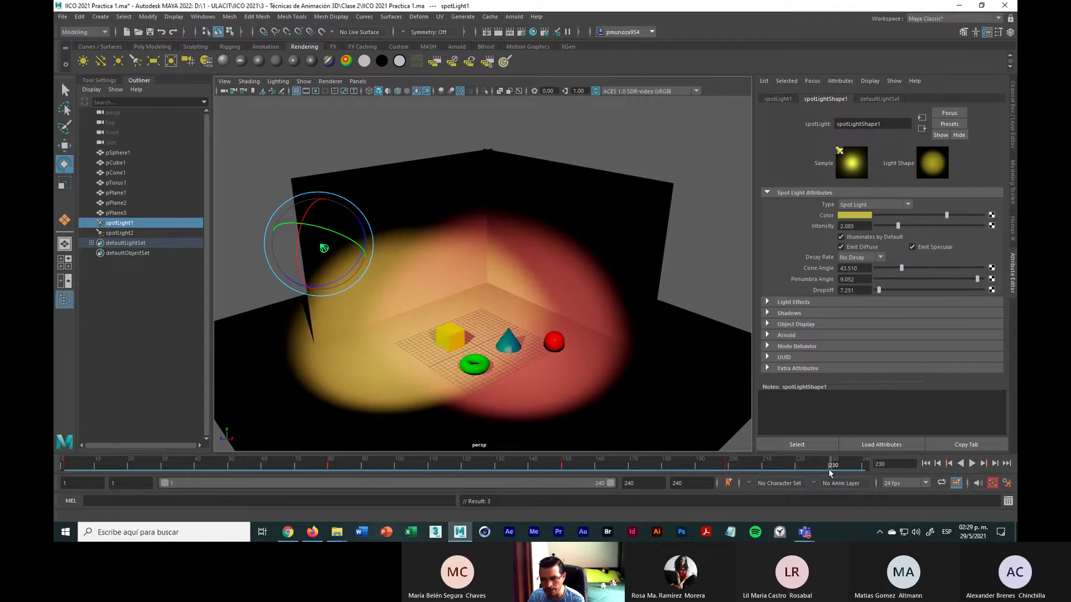
{"action": "left_click_drag", "start_coordinate": [333, 284], "coordinate": [307, 270]}
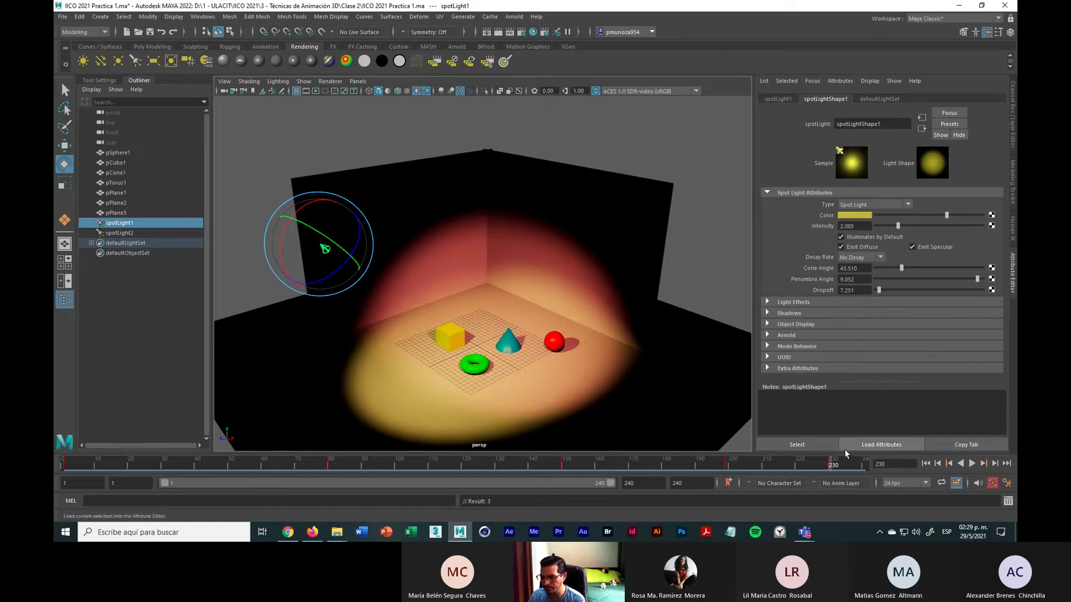
{"action": "left_click", "coordinate": [417, 121]}
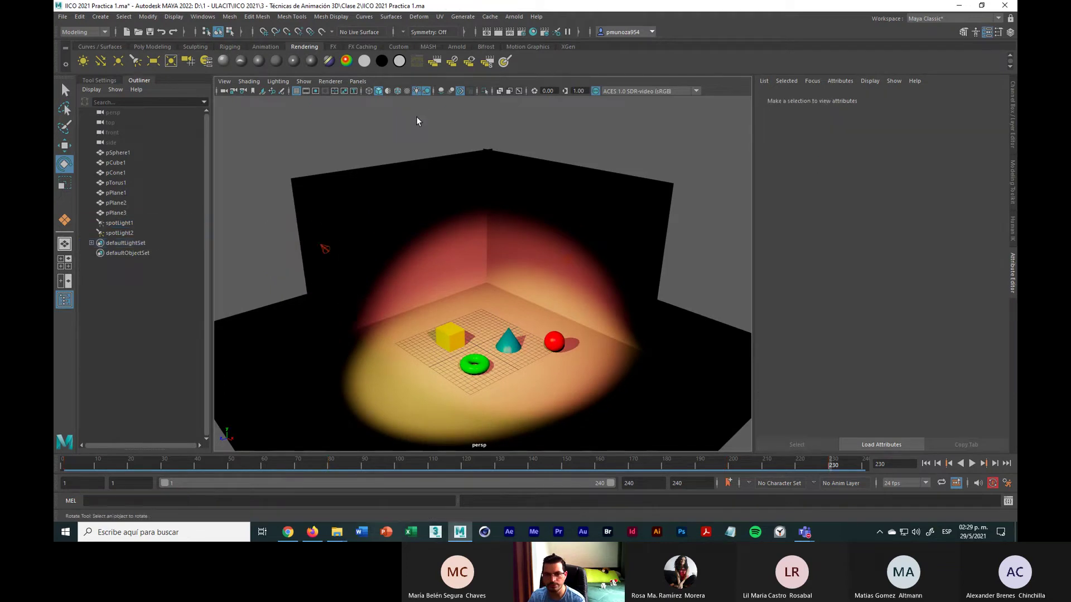
Play the animation to check the yellow beam's movement, stop it, and return to frame 1
{"action": "left_click", "coordinate": [973, 463]}
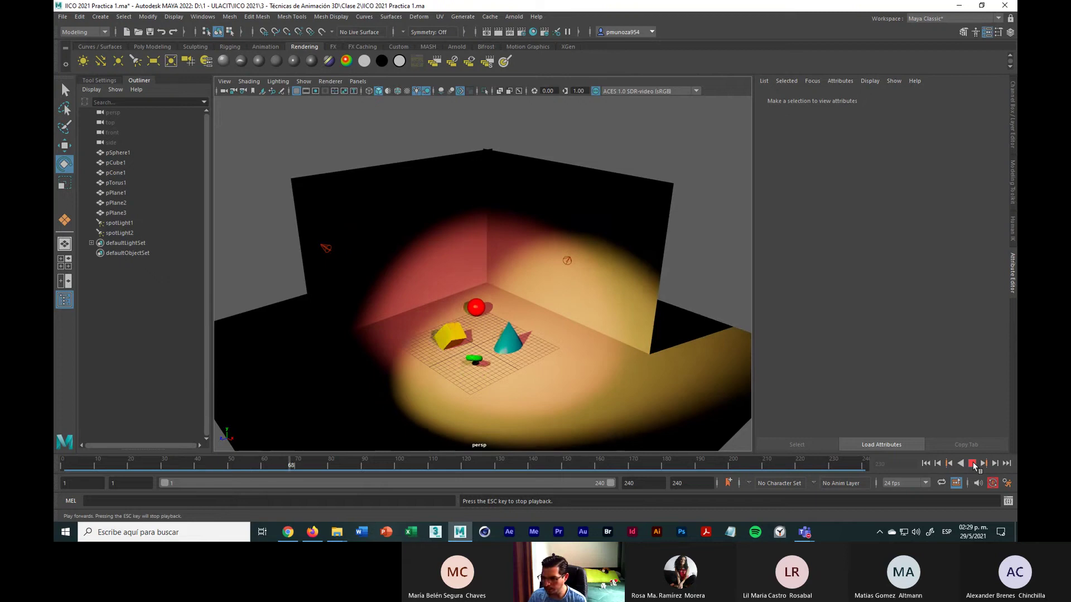
{"action": "left_click", "coordinate": [973, 463]}
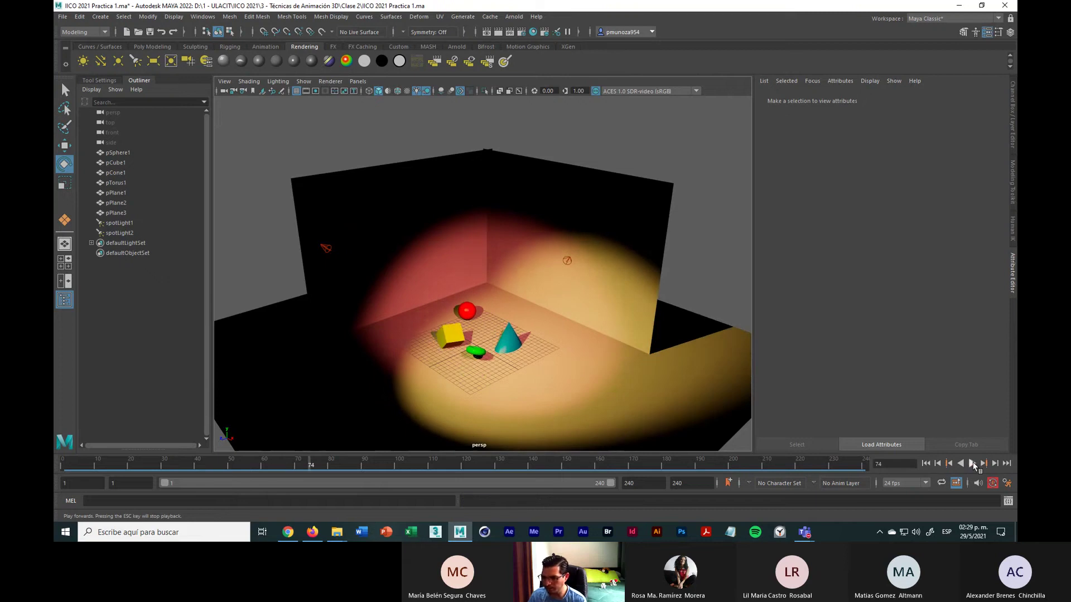
{"action": "left_click", "coordinate": [65, 463]}
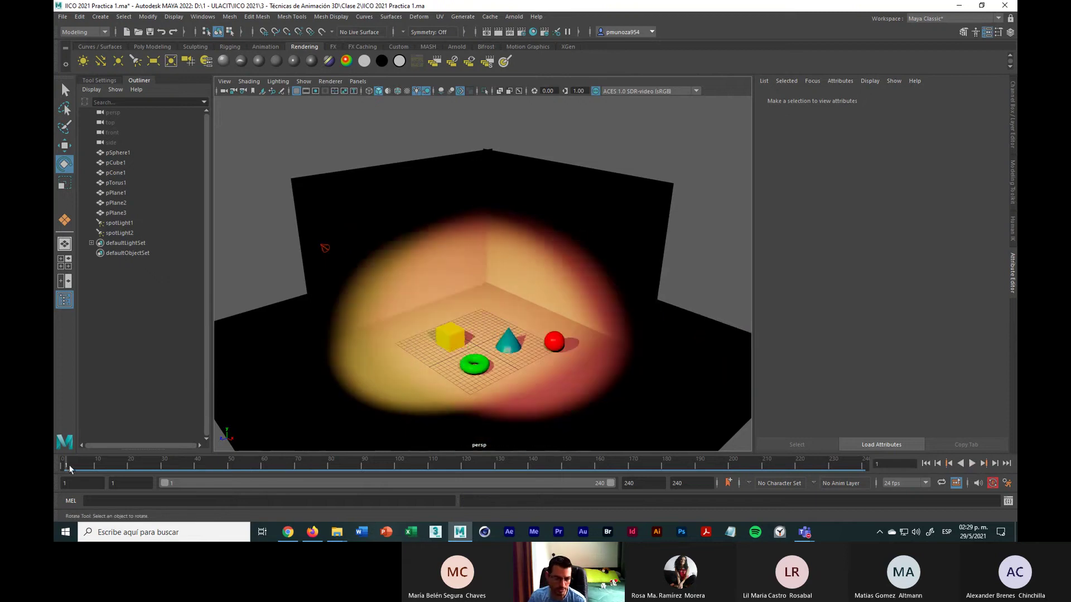
Key the red spot light at frame 1, and rotate it at frame 40 to aim farther onto the left wall
{"action": "left_click", "coordinate": [568, 260]}
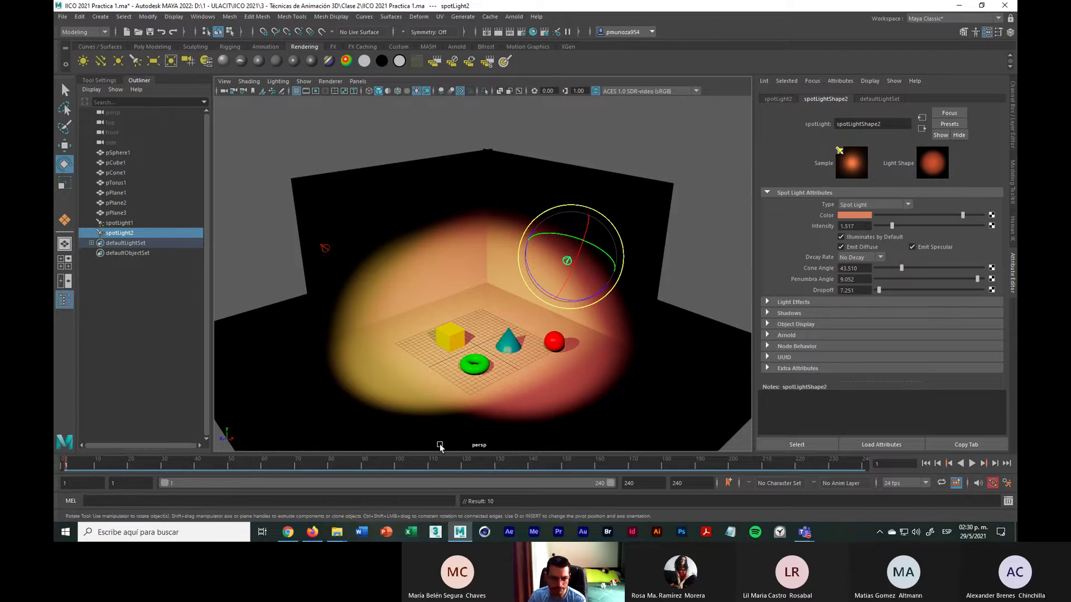
{"action": "left_click", "coordinate": [196, 465]}
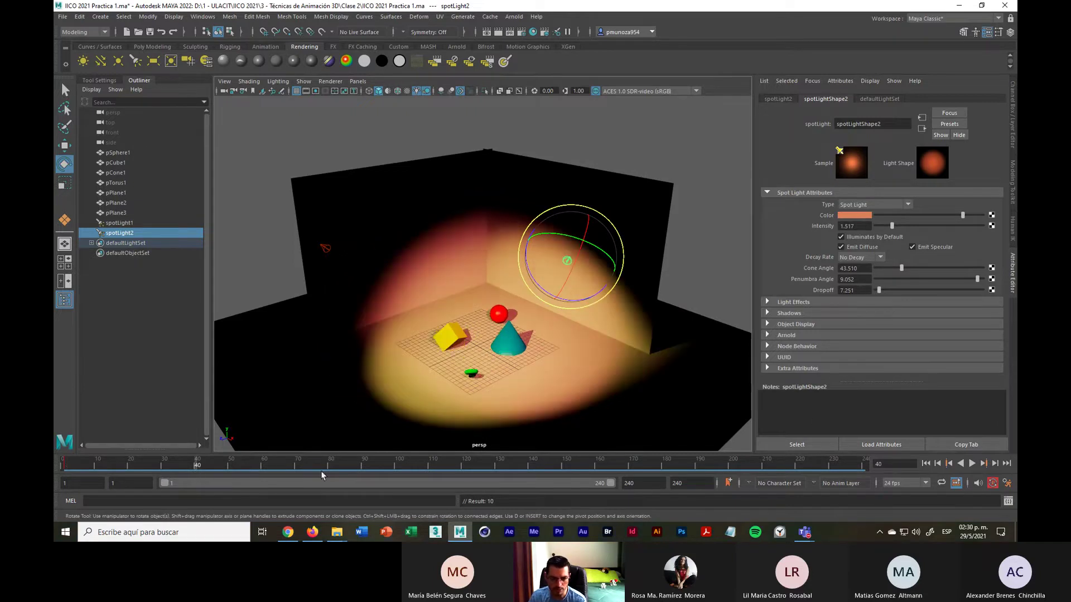
{"action": "mouse_move", "coordinate": [583, 280]}
{"action": "left_mouse_down"}
{"action": "mouse_move", "coordinate": [593, 271]}
{"action": "mouse_move", "coordinate": [591, 280]}
{"action": "left_mouse_up"}
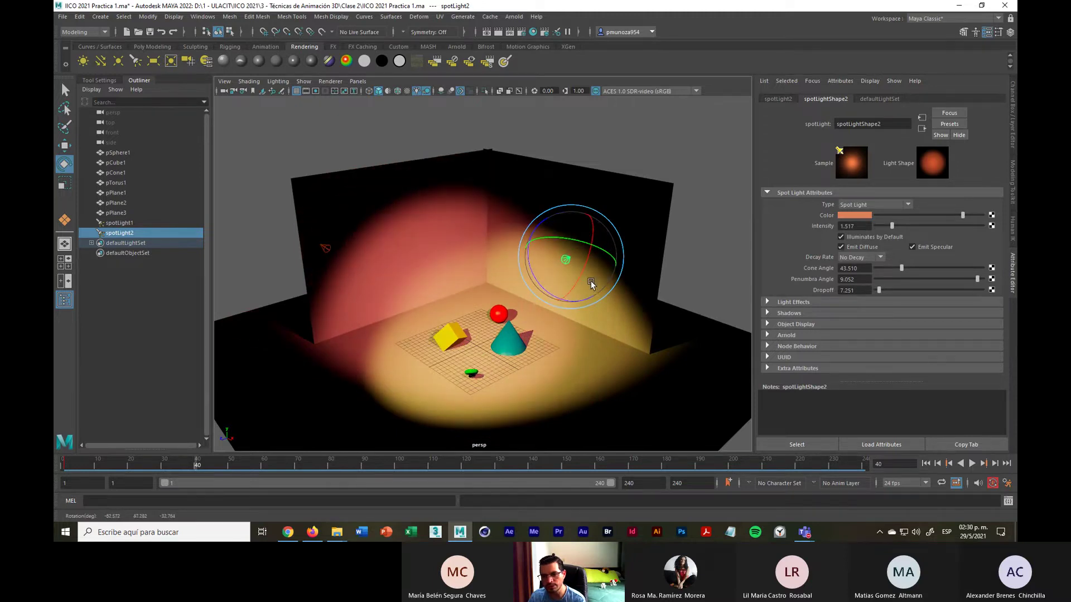
Animate the red spot light's rotation, lowering its beam toward the floor at frame 90 and aiming it at the front floor at frame 140
{"action": "left_click", "coordinate": [364, 468]}
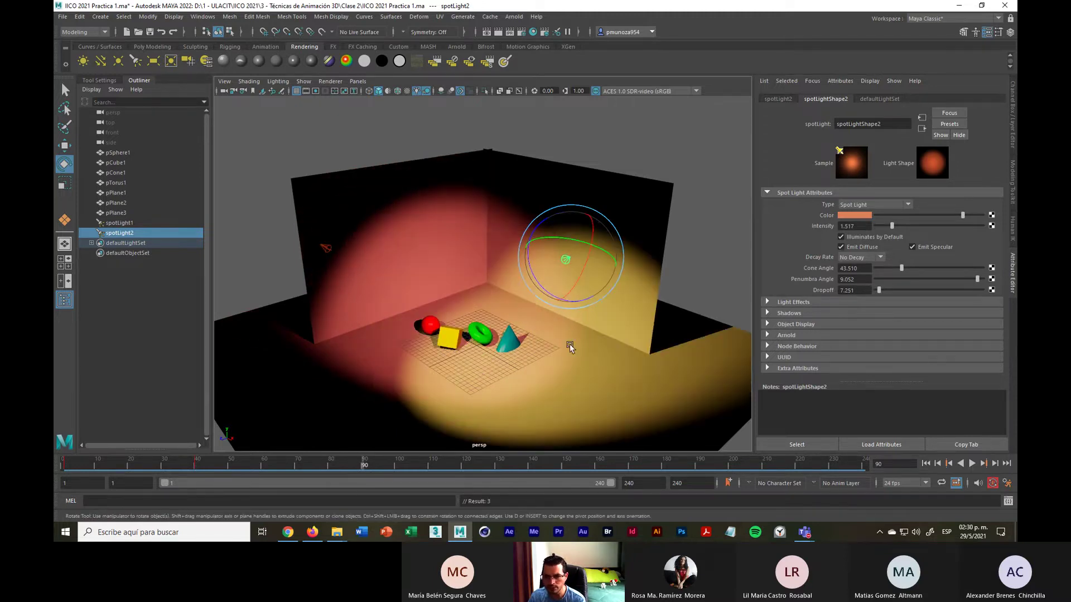
{"action": "left_click_drag", "start_coordinate": [579, 271], "coordinate": [585, 262]}
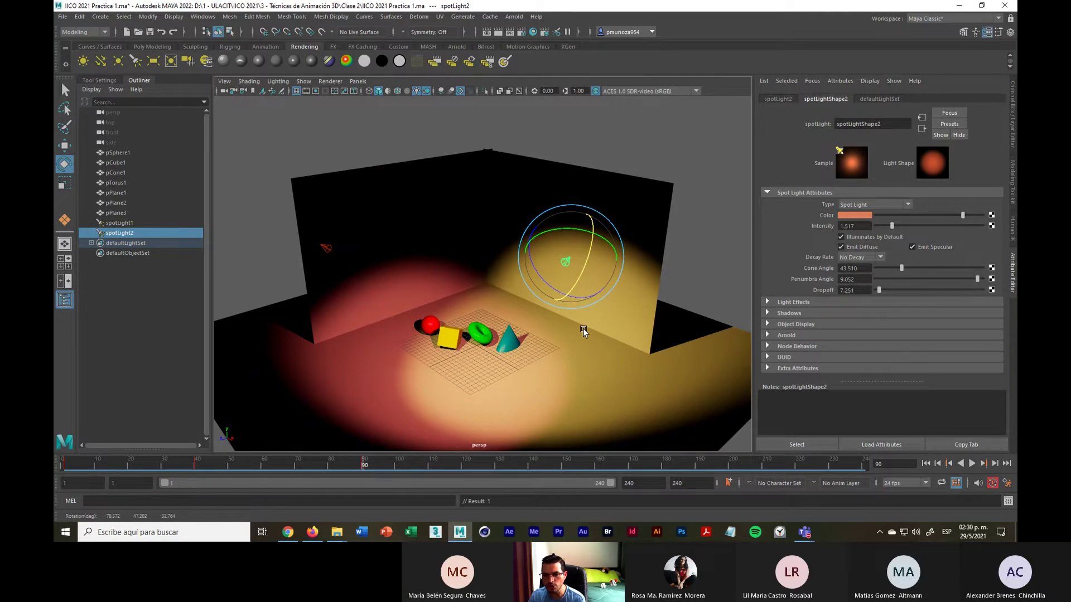
{"action": "left_click_drag", "start_coordinate": [567, 277], "coordinate": [565, 280]}
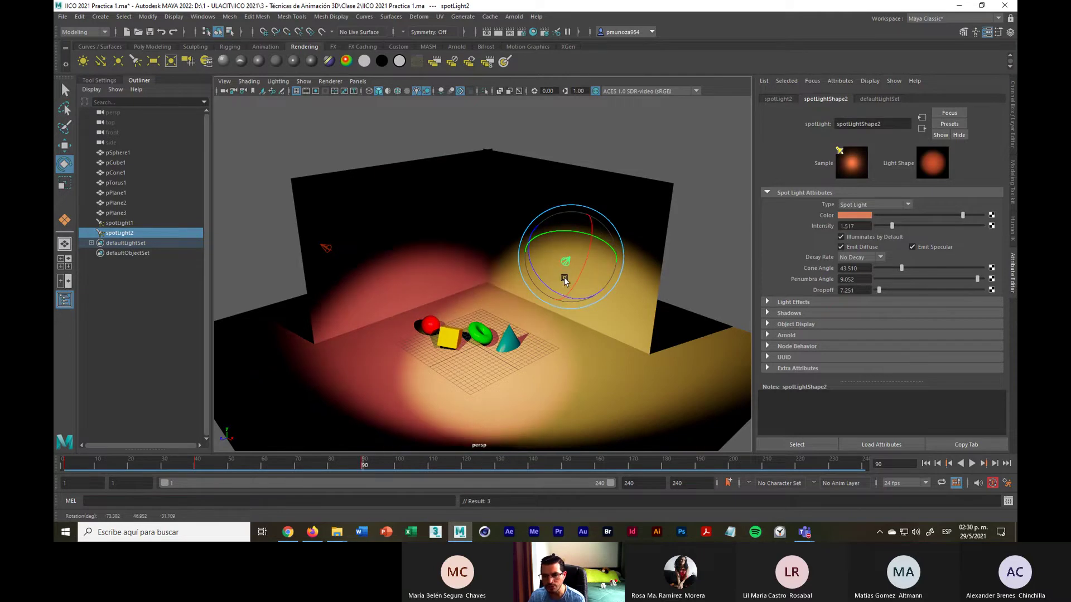
{"action": "left_click", "coordinate": [530, 465]}
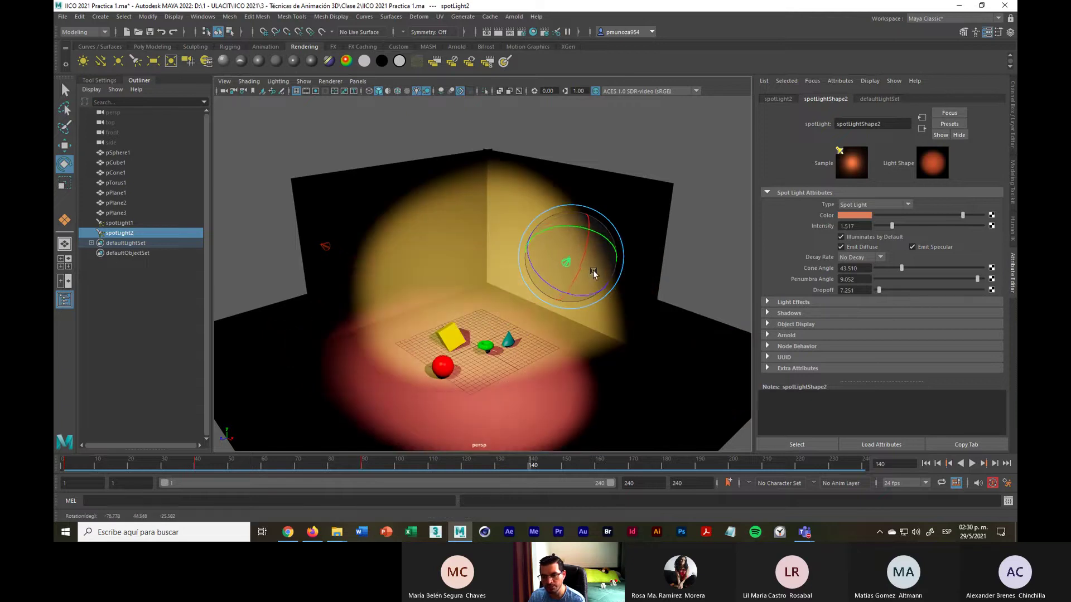
{"action": "left_click_drag", "start_coordinate": [594, 270], "coordinate": [589, 273]}
{"action": "key", "text": "shift+e"}
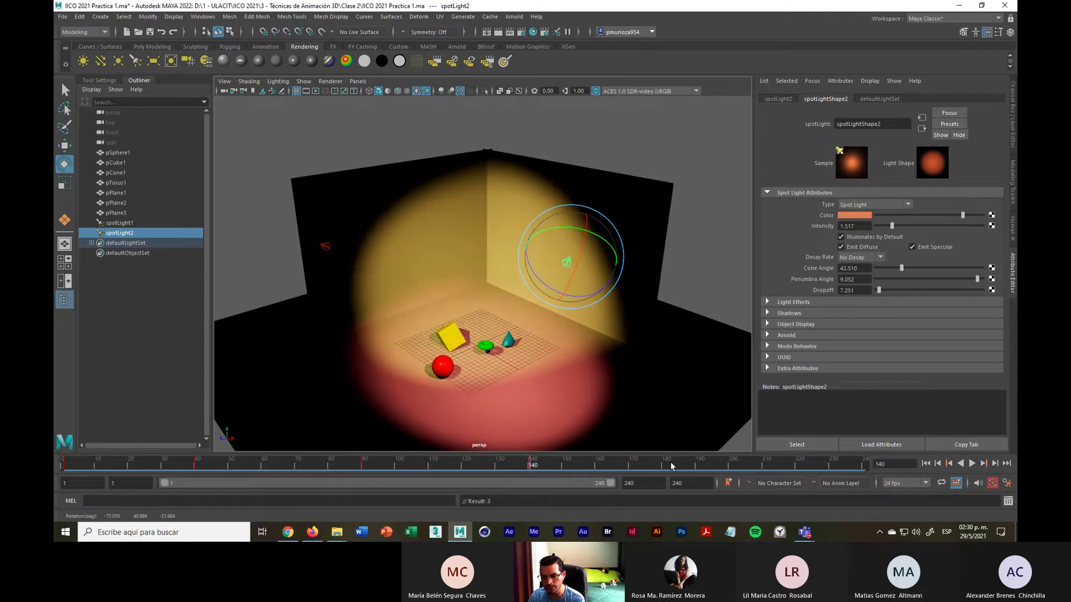
Rotate the red spot light to aim farther right across the floor at frame 180 and back toward the left wall at frame 240
{"action": "left_click", "coordinate": [665, 467]}
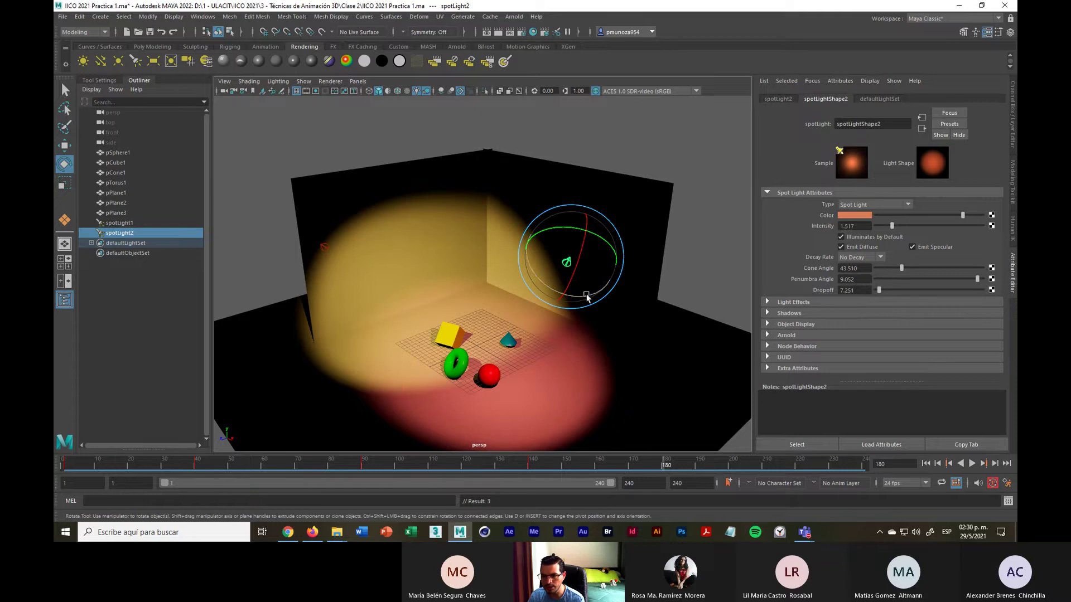
{"action": "left_click_drag", "start_coordinate": [586, 287], "coordinate": [569, 289]}
{"action": "key", "text": "shift+e"}
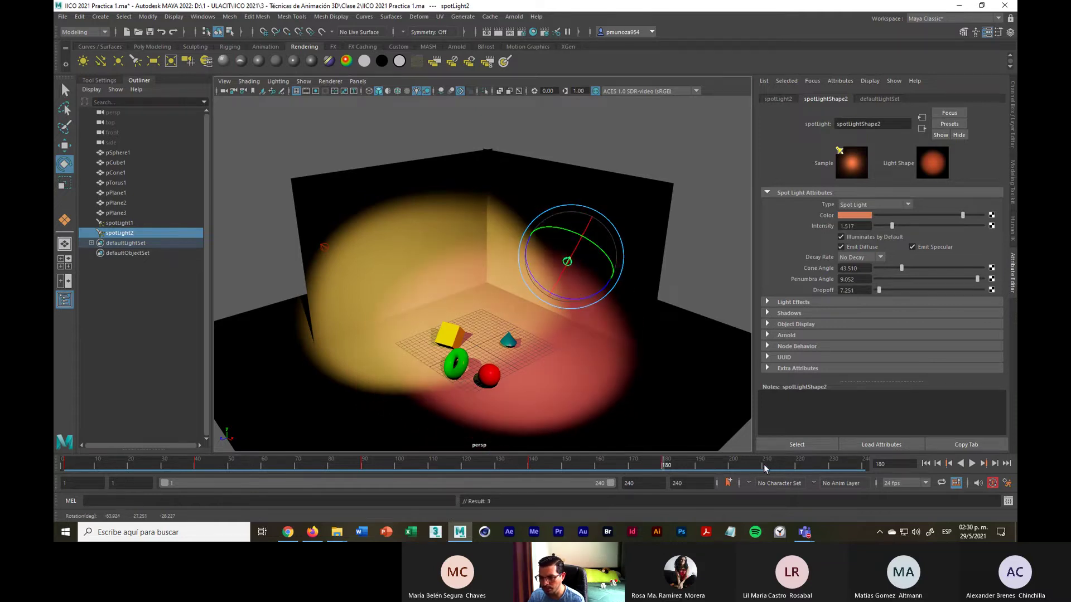
{"action": "left_click", "coordinate": [865, 467]}
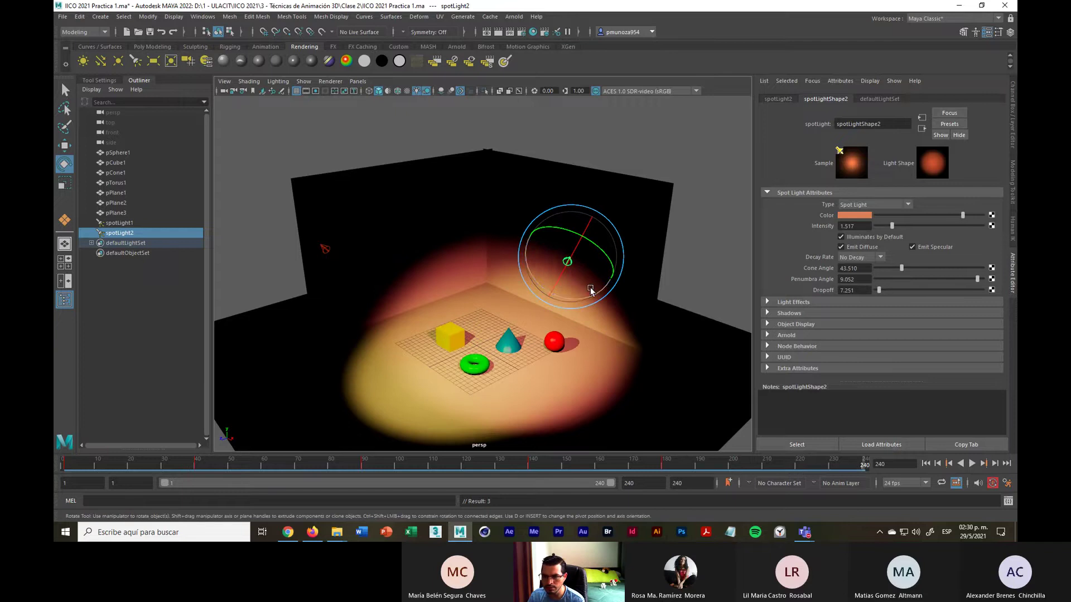
{"action": "left_click_drag", "start_coordinate": [587, 277], "coordinate": [590, 278]}
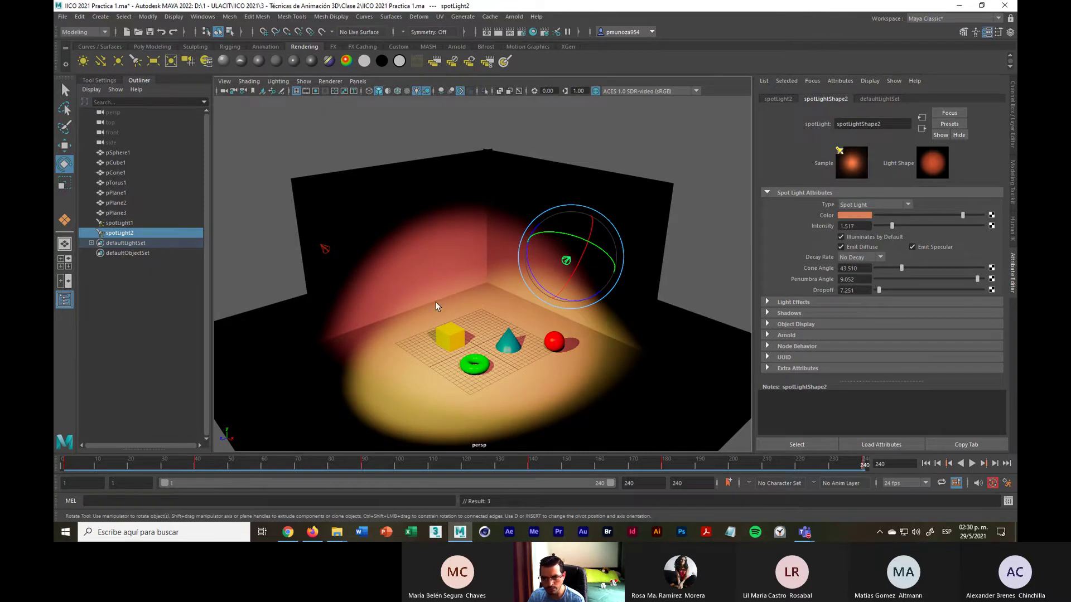
At frame 230, rotate the yellow spot light to aim its beam at the right wall
{"action": "left_click", "coordinate": [324, 248]}
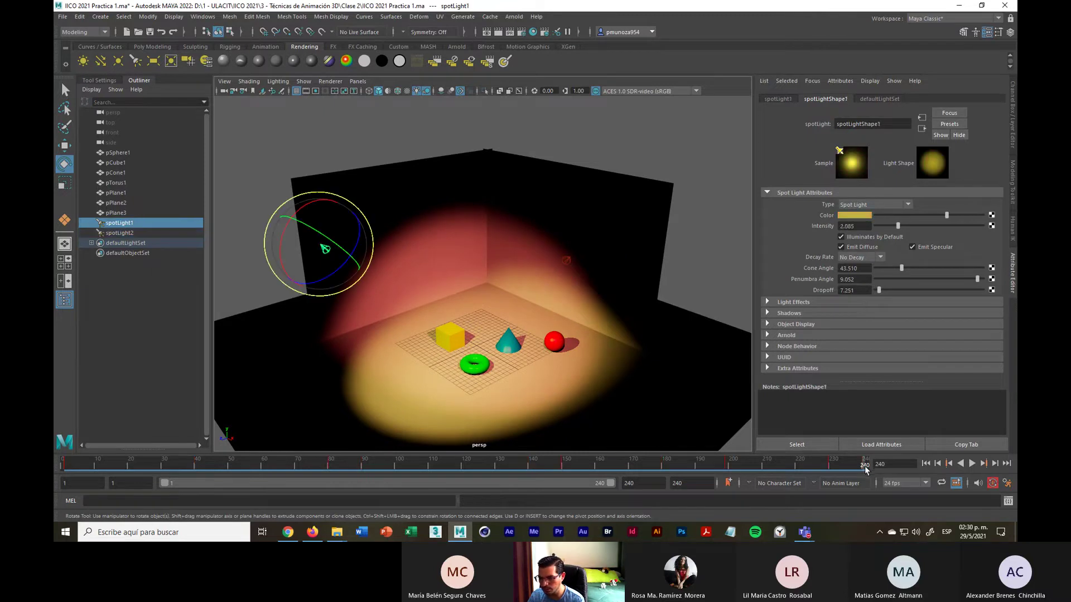
{"action": "left_click_drag", "start_coordinate": [865, 470], "coordinate": [831, 469]}
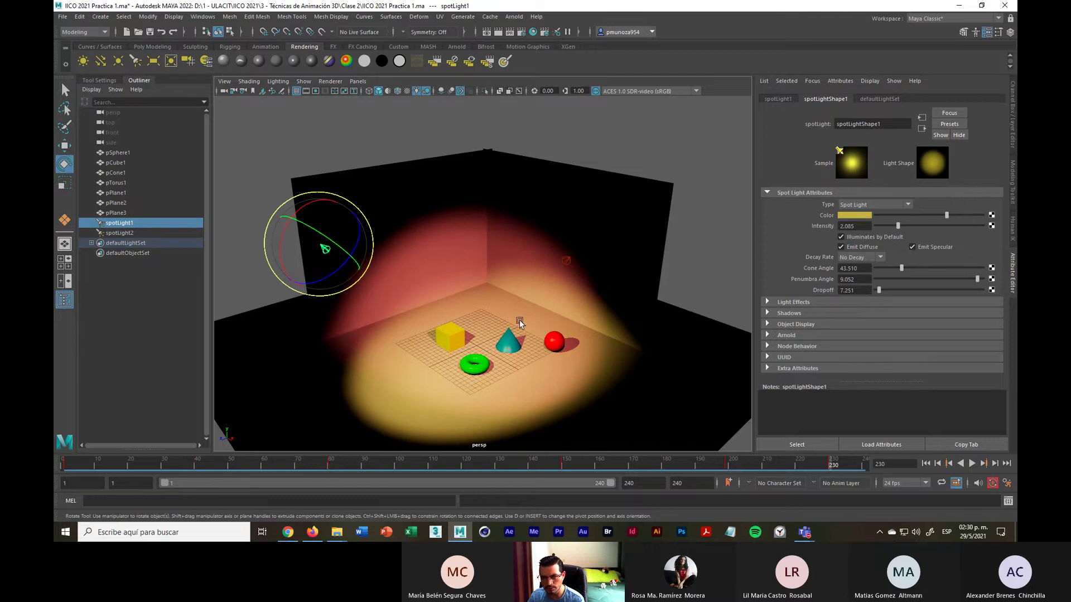
{"action": "left_click_drag", "start_coordinate": [311, 244], "coordinate": [306, 257]}
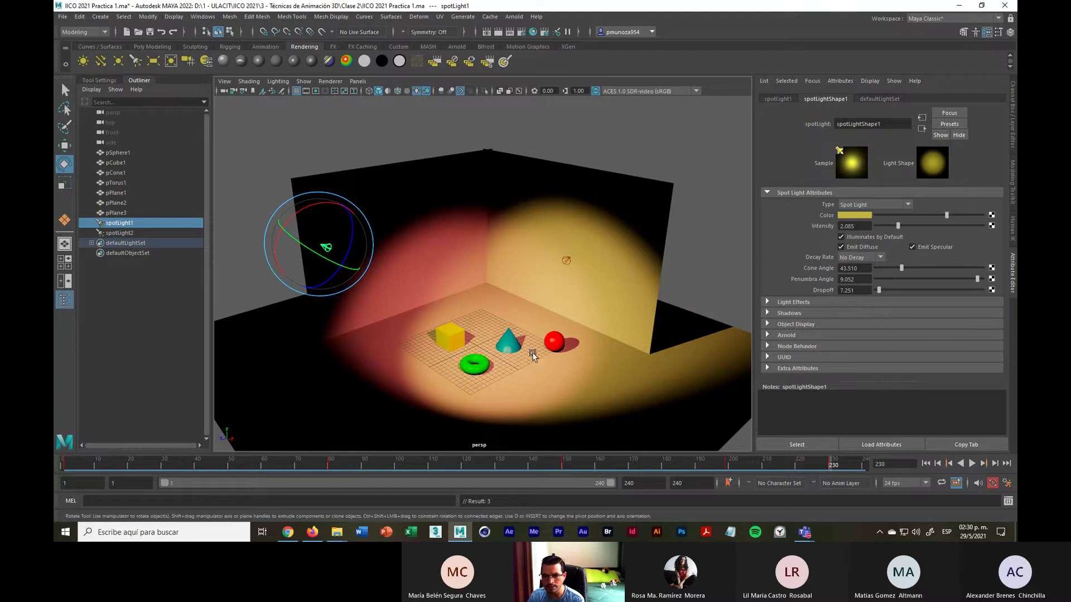
Move the red spot light's last keyframe from frame 240 to frame 230, and clear the selection
{"action": "left_click", "coordinate": [566, 261]}
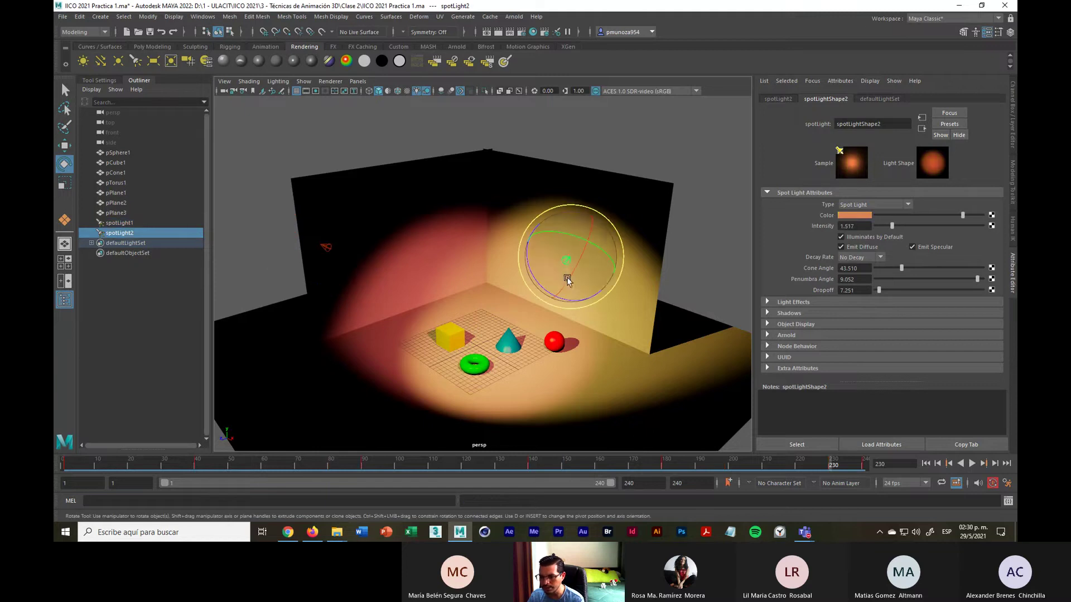
{"action": "left_click", "coordinate": [865, 466]}
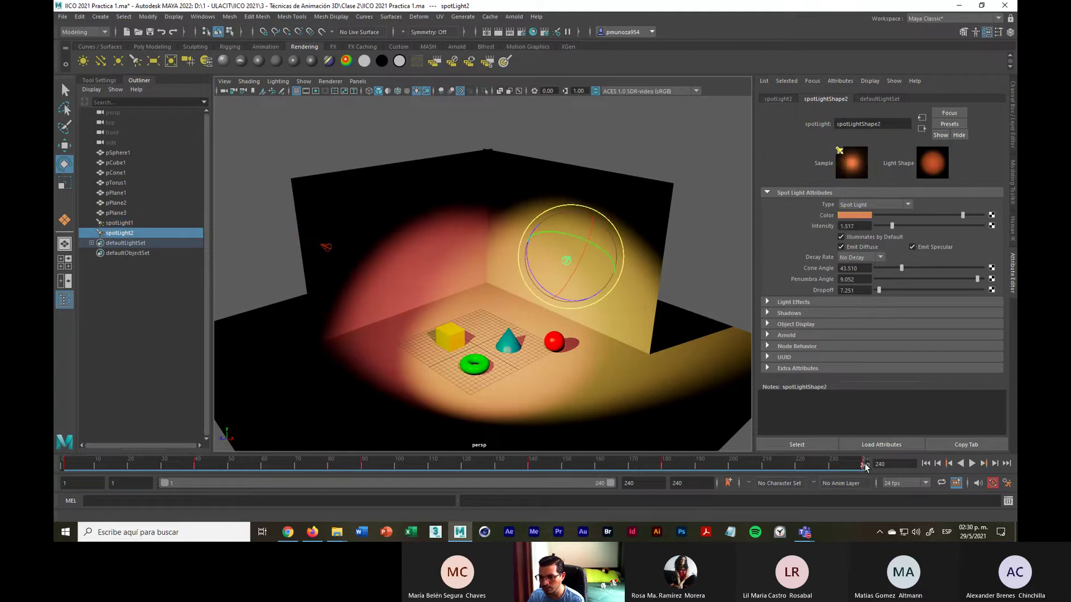
{"action": "left_click_drag", "start_coordinate": [865, 467], "coordinate": [833, 471]}
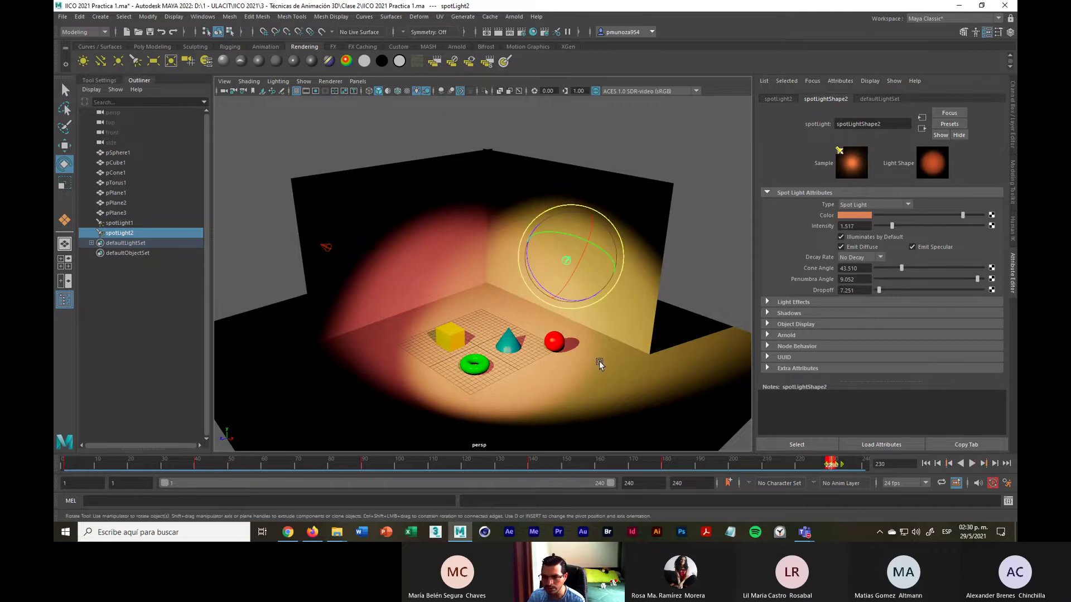
{"action": "left_click", "coordinate": [685, 263]}
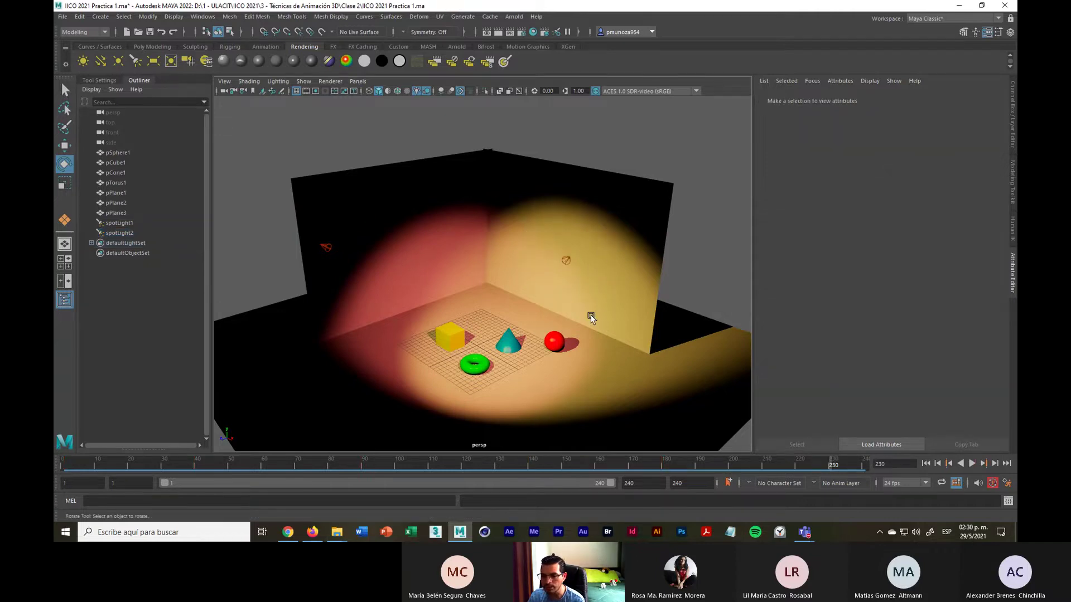
{"action": "left_click", "coordinate": [566, 262]}
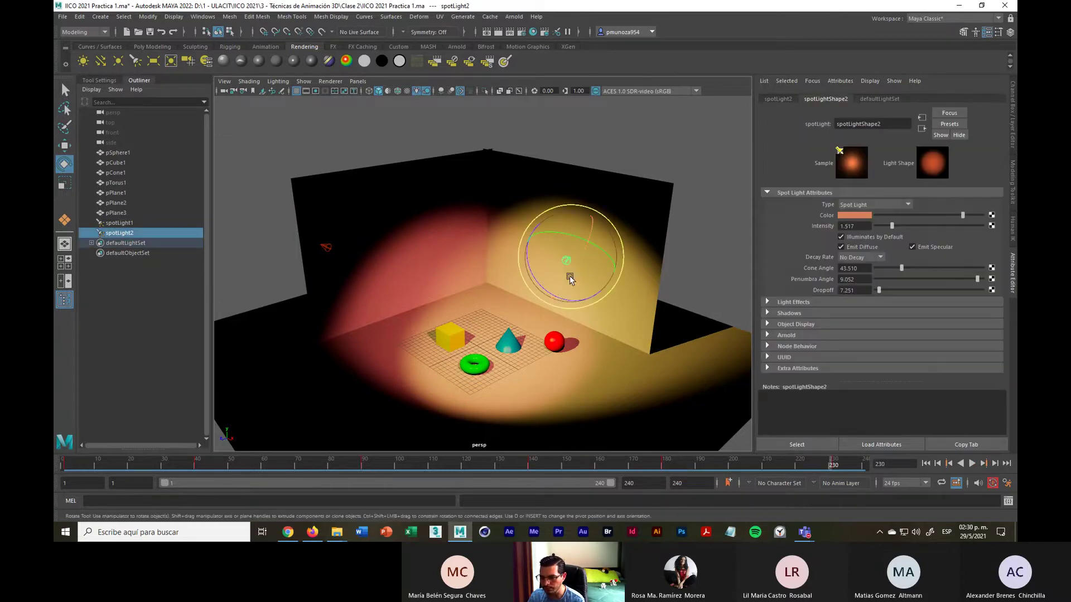
{"action": "left_click", "coordinate": [832, 466], "text": "shift"}
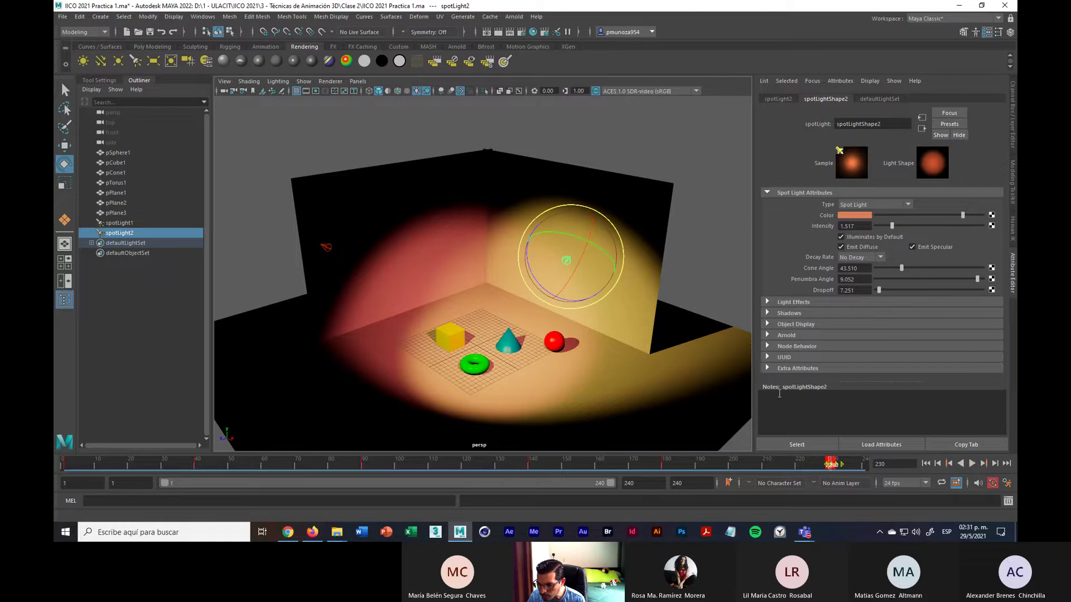
{"action": "left_click", "coordinate": [780, 444]}
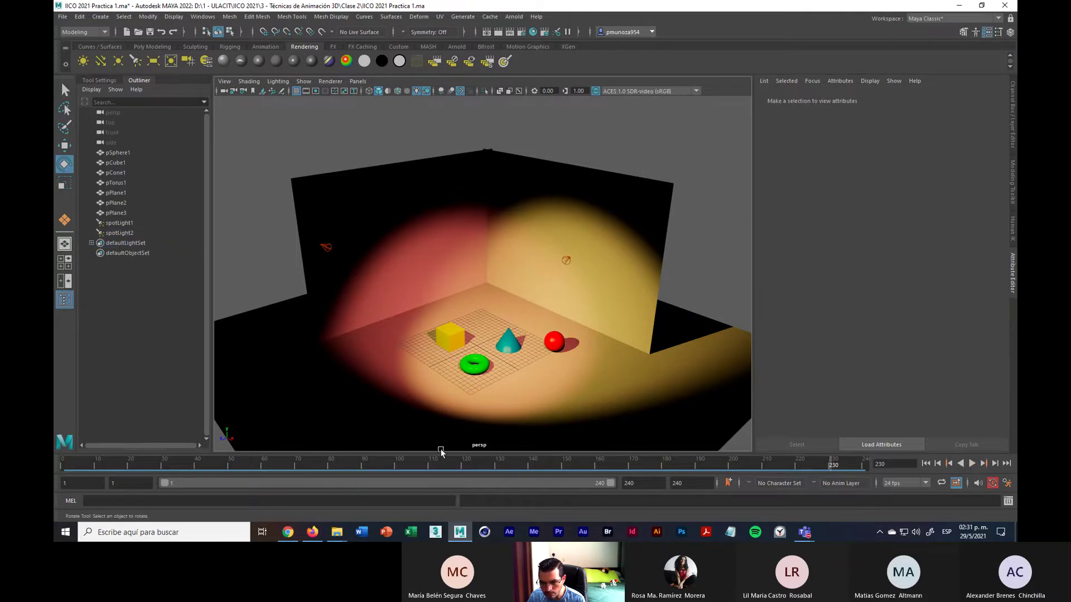
At frame 230, rotate the red spot light slightly farther toward the left wall and deselect it
{"action": "left_click", "coordinate": [566, 262]}
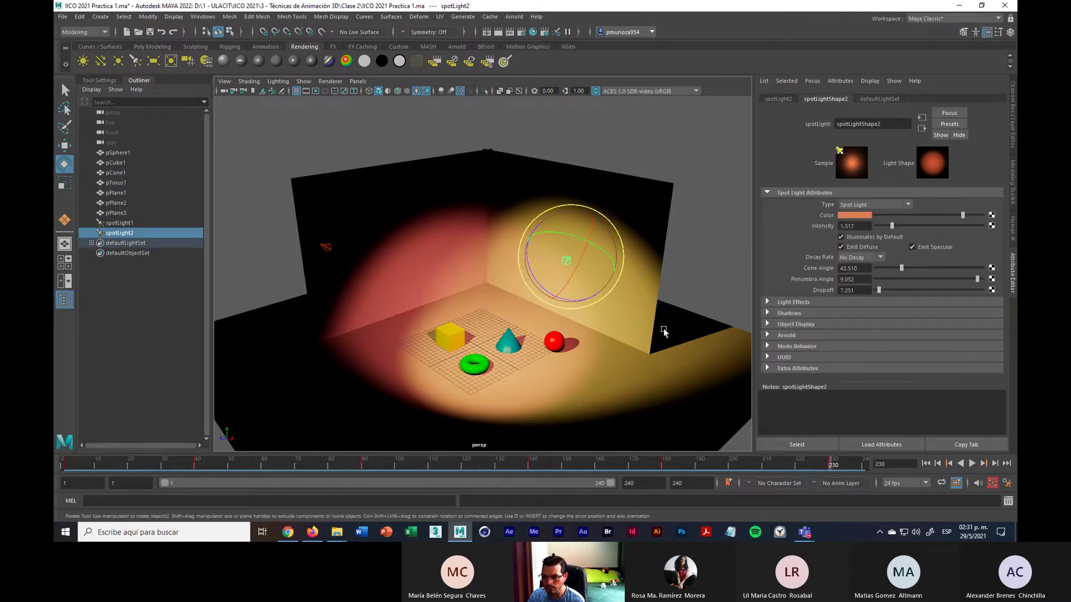
{"action": "left_click_drag", "start_coordinate": [587, 263], "coordinate": [590, 262]}
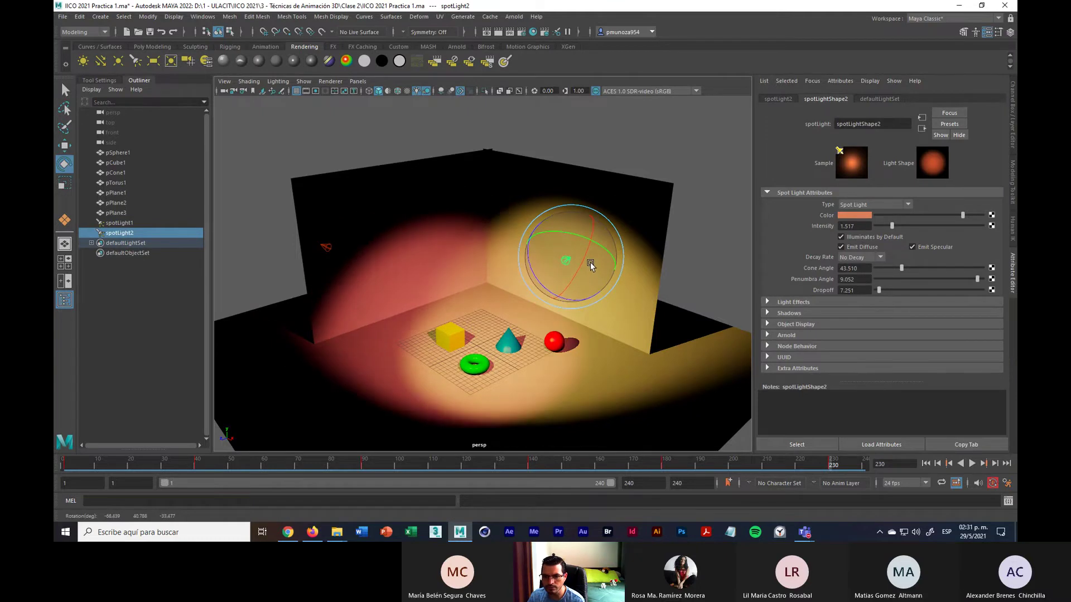
{"action": "left_click", "coordinate": [717, 236]}
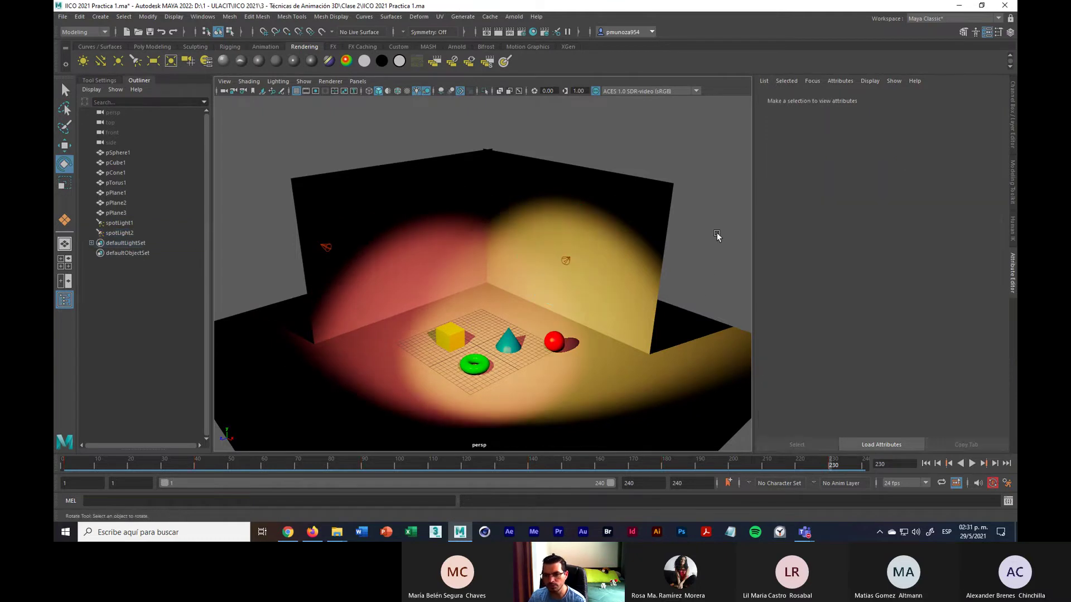
Check the keyframes of both spot lights on the timeline, clear the selection, and save the scene
{"action": "left_click", "coordinate": [567, 262]}
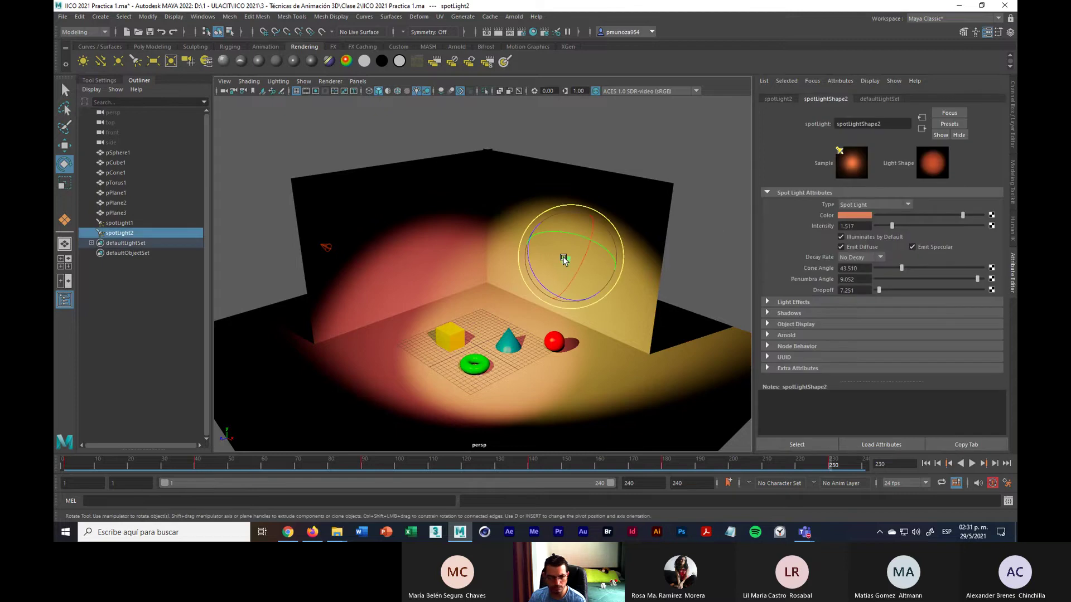
{"action": "left_click", "coordinate": [326, 248]}
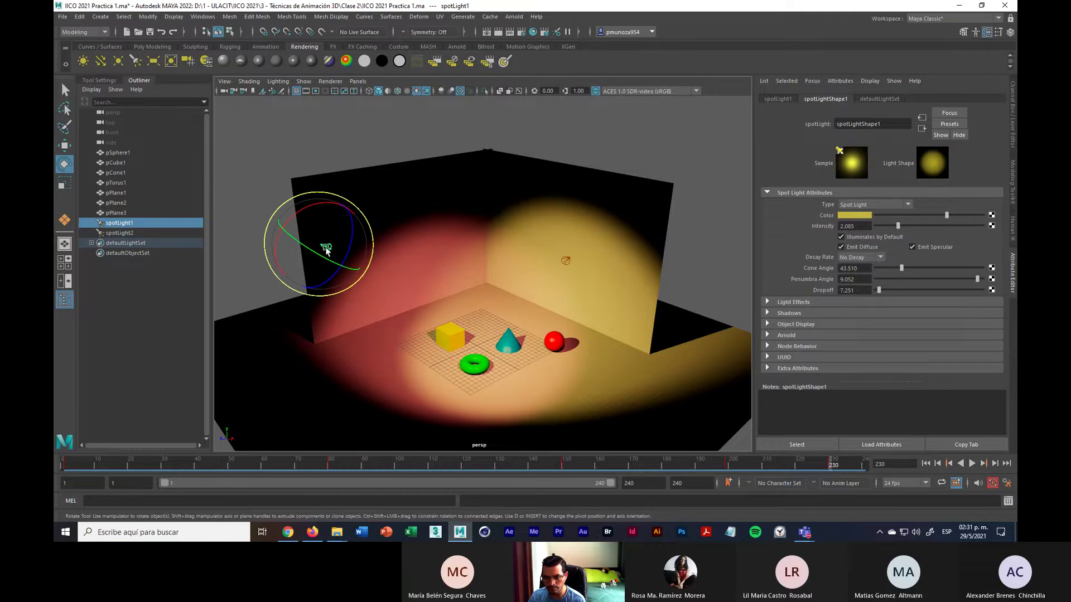
{"action": "left_click", "coordinate": [241, 207]}
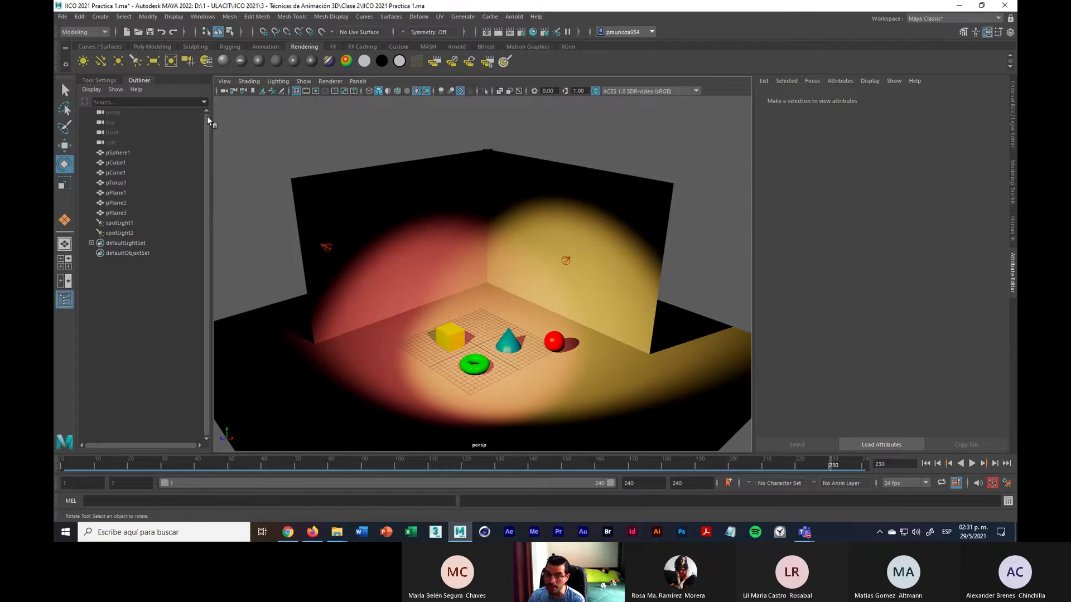
Save the scene, frame a closer, lower perspective view of the four primitives against the walls, and save again
{"action": "left_click", "coordinate": [62, 16]}
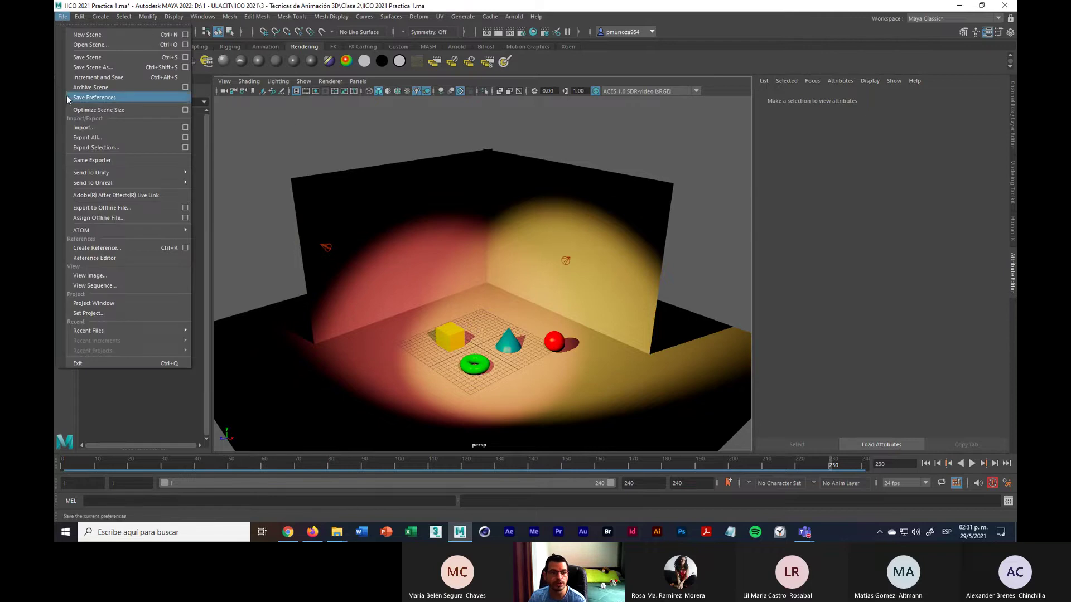
{"action": "left_click", "coordinate": [104, 58]}
{"action": "scroll", "coordinate": [382, 262], "scroll_direction": "up", "scroll_amount": 5}
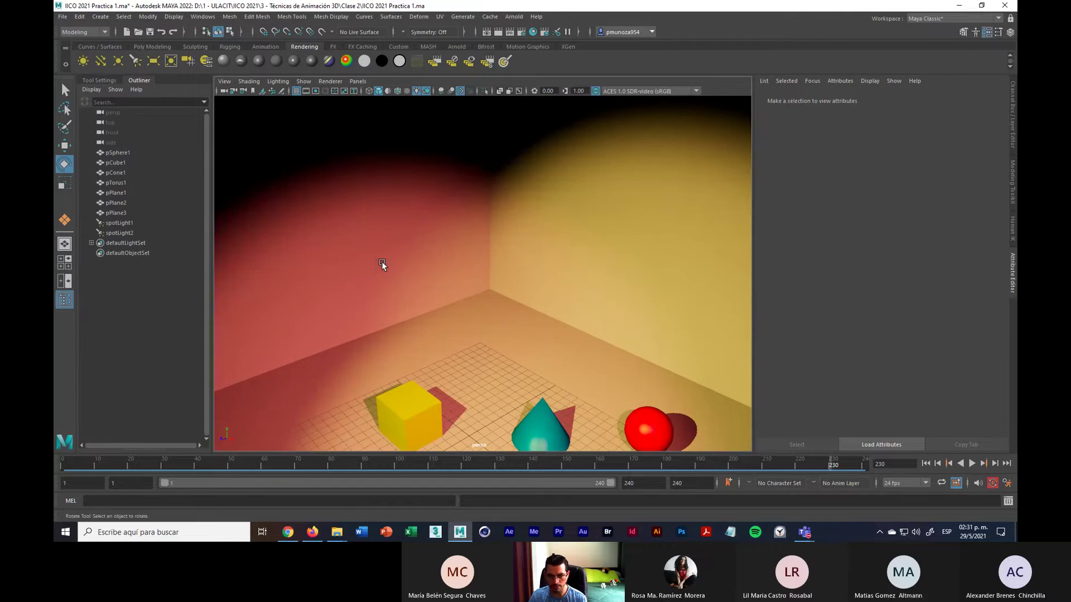
{"action": "left_click_drag", "start_coordinate": [384, 274], "coordinate": [401, 201], "text": "alt"}
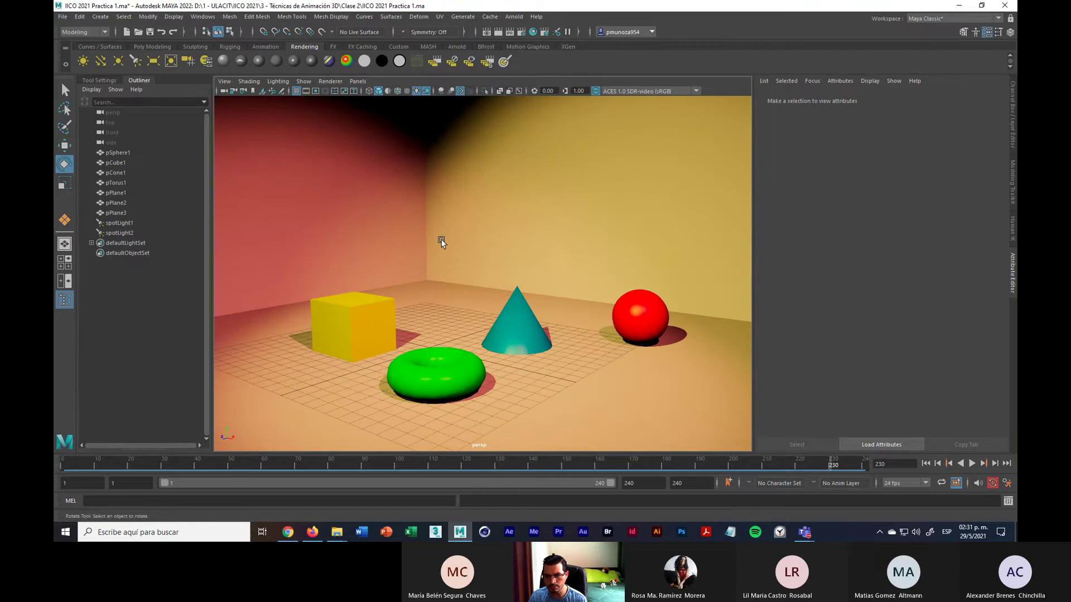
{"action": "right_click_drag", "start_coordinate": [447, 244], "coordinate": [469, 221], "text": "alt"}
{"action": "middle_click_drag", "start_coordinate": [469, 220], "coordinate": [466, 222], "text": "alt"}
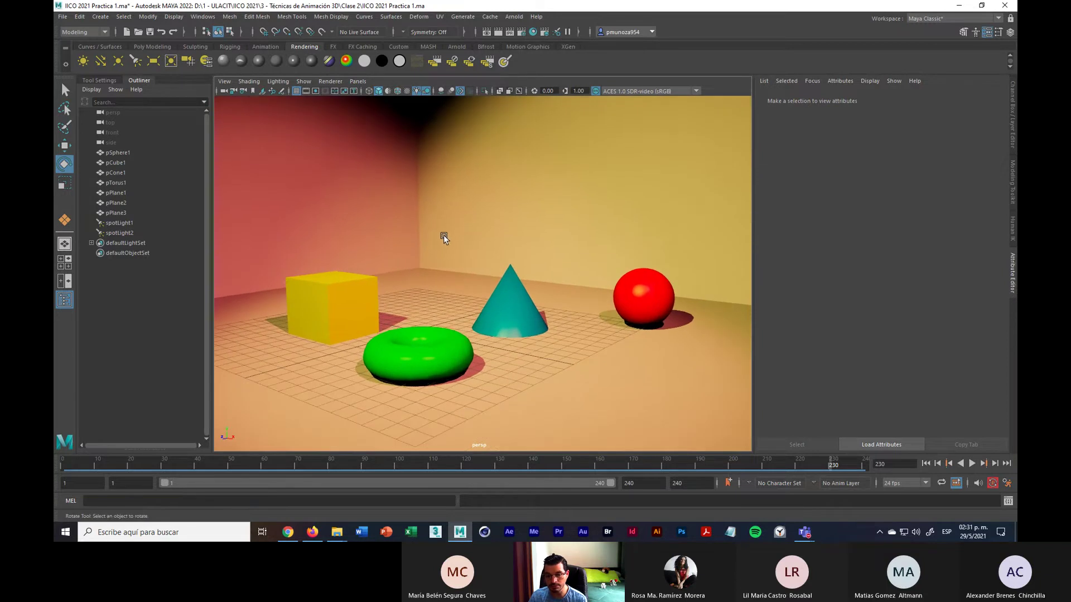
{"action": "left_click", "coordinate": [62, 17]}
{"action": "left_click", "coordinate": [101, 58]}
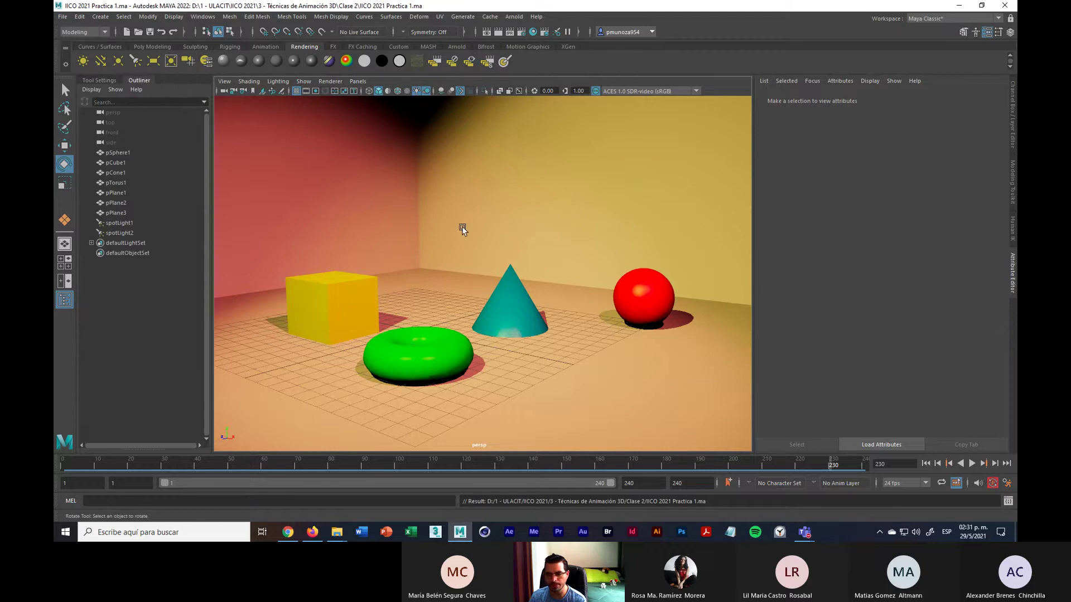
Play back the light and object animation, stop it, and create a new perspective camera for the viewport
{"action": "left_click", "coordinate": [972, 464]}
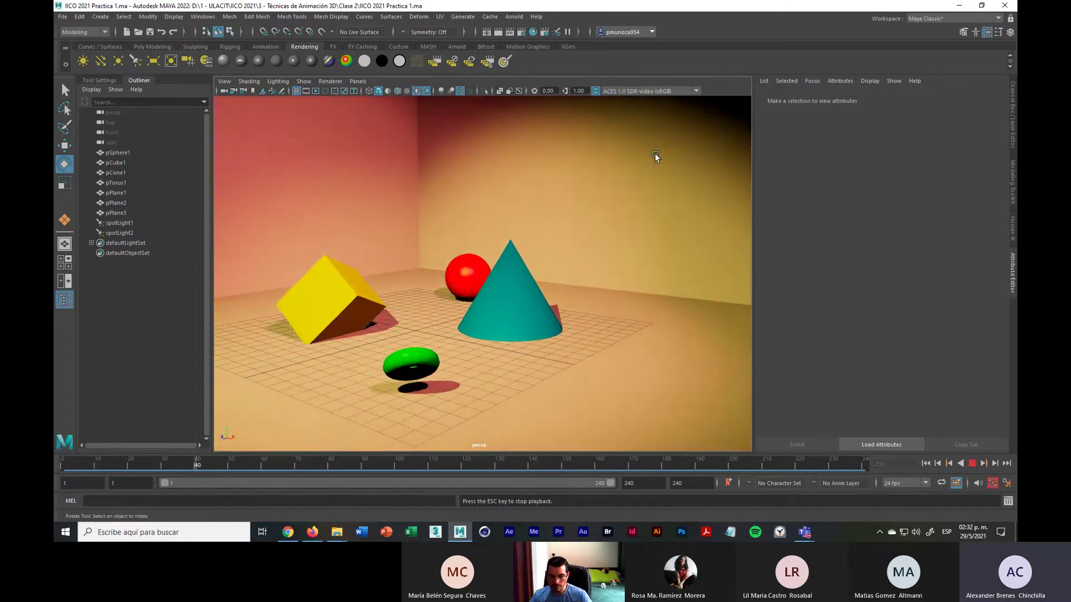
{"action": "left_click", "coordinate": [972, 463]}
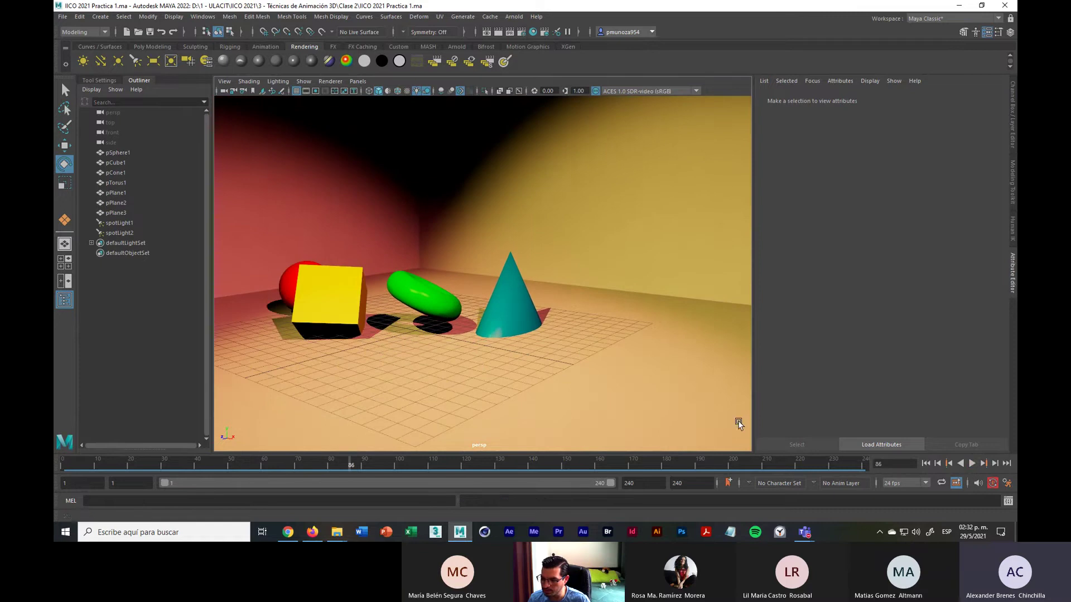
{"action": "key", "text": "space"}
{"action": "left_click_drag", "start_coordinate": [551, 336], "coordinate": [598, 323]}
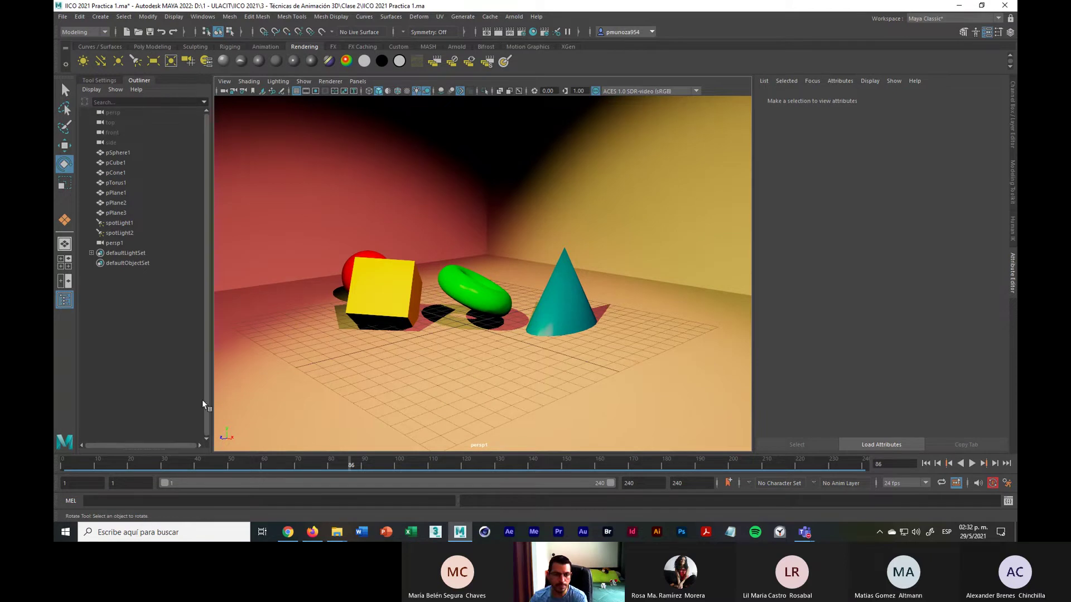
Move the yellow spot light's keyframe from frame 200 to frame 190
{"action": "left_click", "coordinate": [116, 223]}
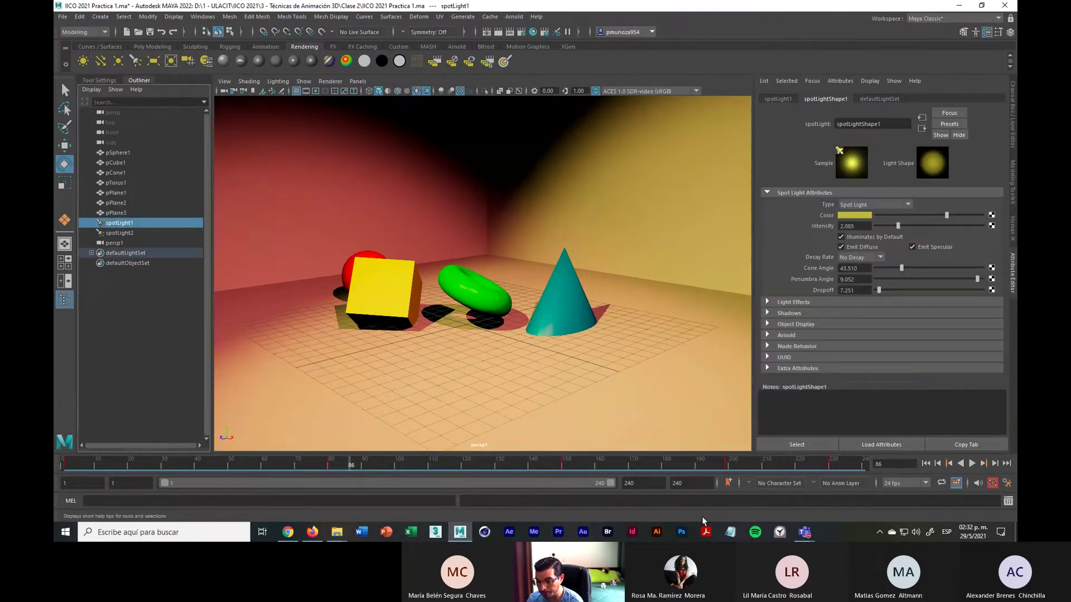
{"action": "left_click", "coordinate": [732, 465]}
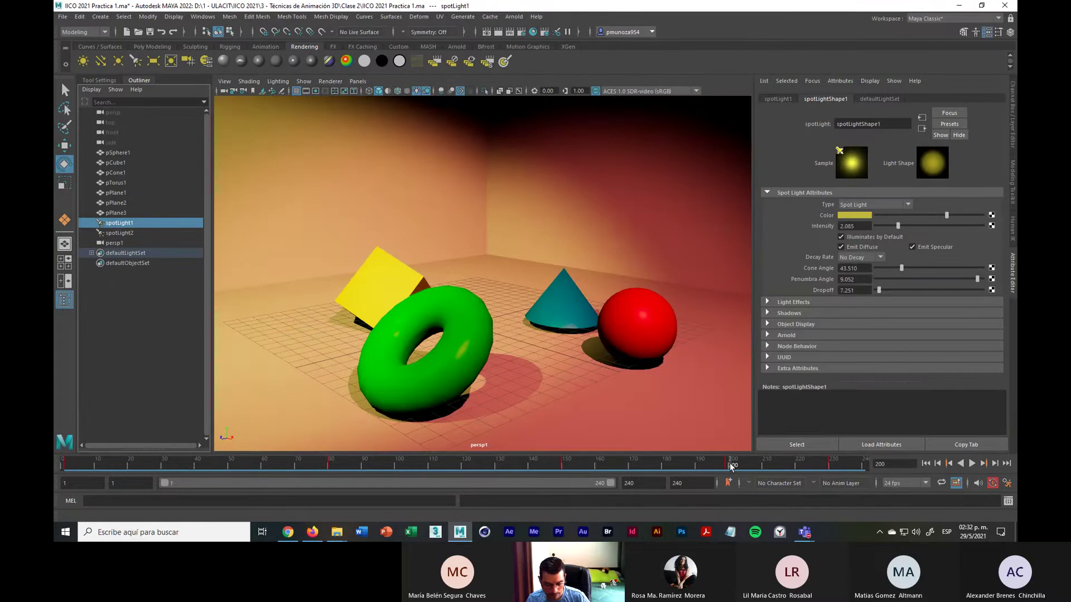
{"action": "left_click_drag", "start_coordinate": [732, 465], "coordinate": [696, 470]}
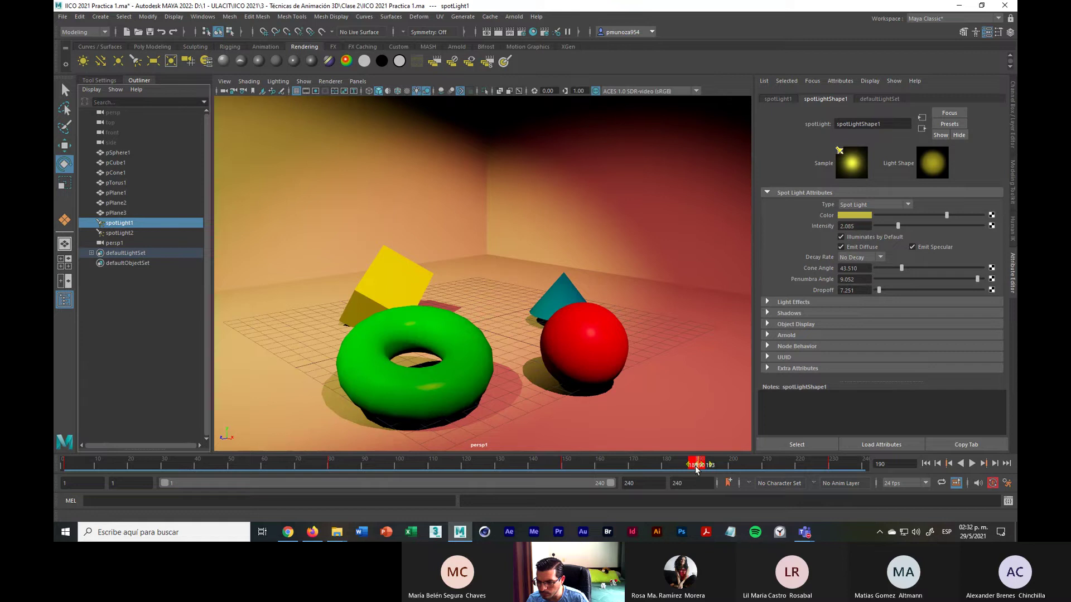
Select the red spot light to check its keyframes, play the animation from frame 1, and save the scene
{"action": "left_click", "coordinate": [123, 233]}
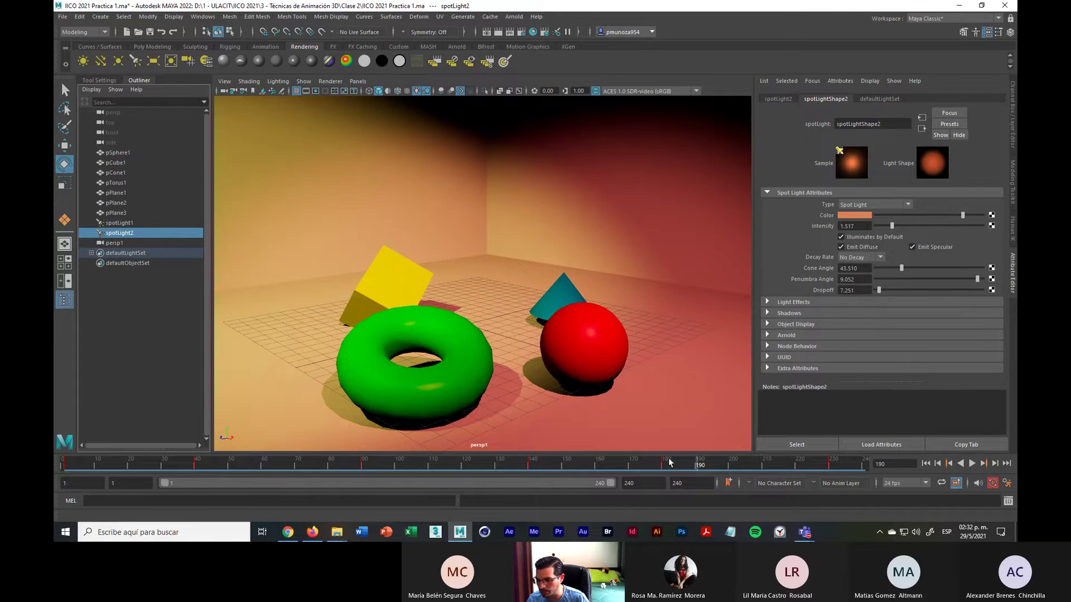
{"action": "left_click", "coordinate": [67, 467]}
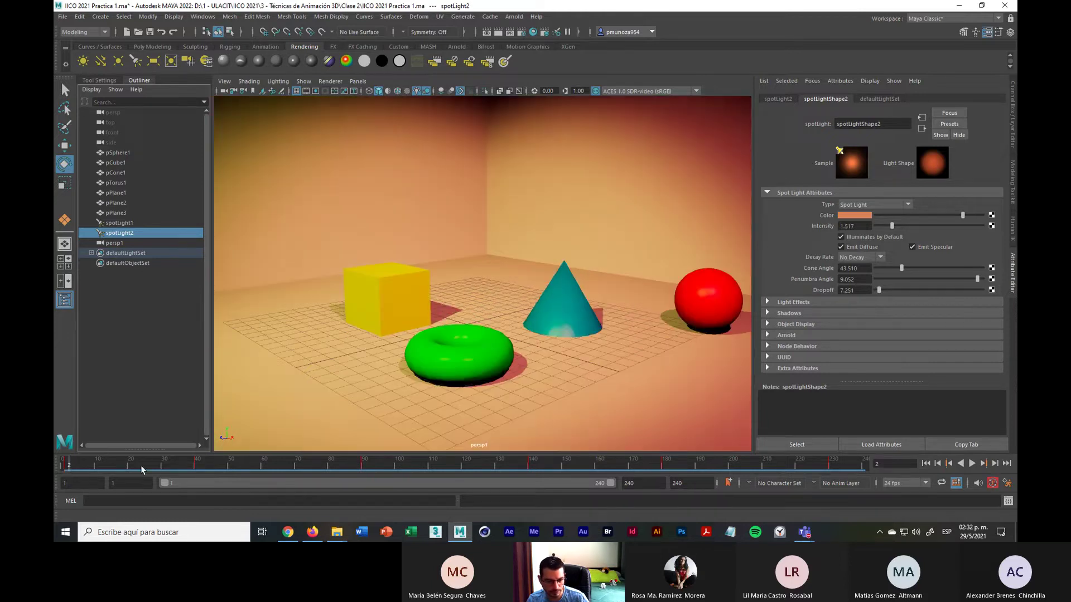
{"action": "left_click", "coordinate": [67, 468]}
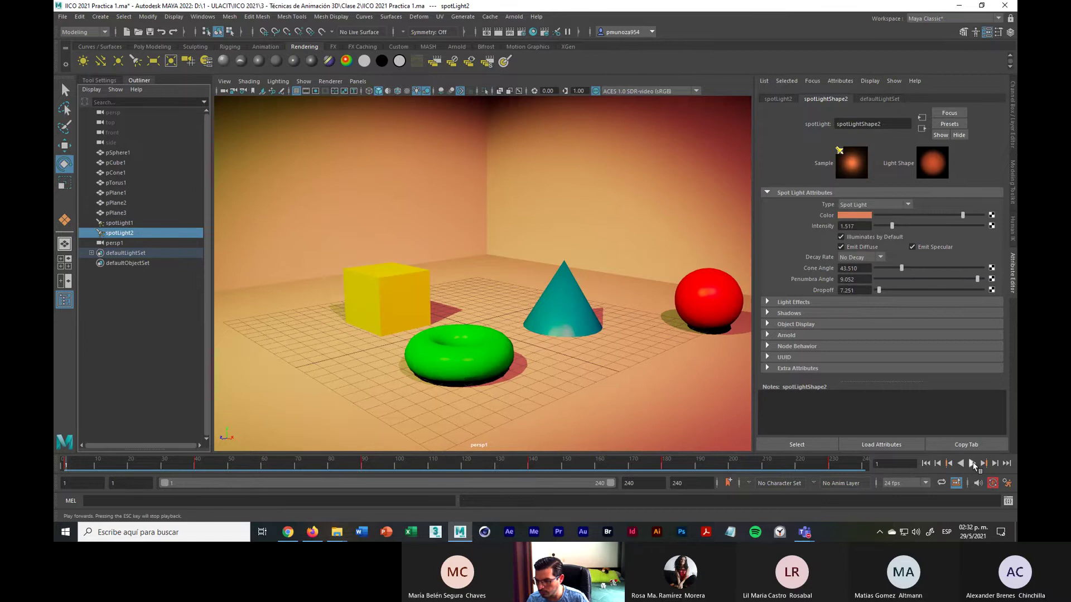
{"action": "left_click", "coordinate": [973, 464]}
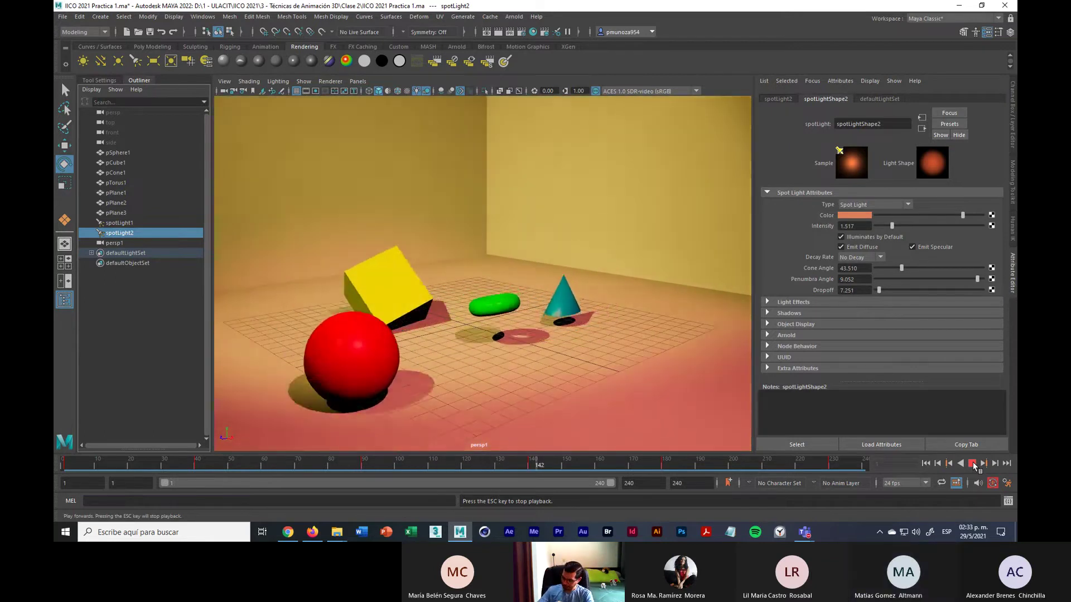
{"action": "left_click", "coordinate": [973, 463]}
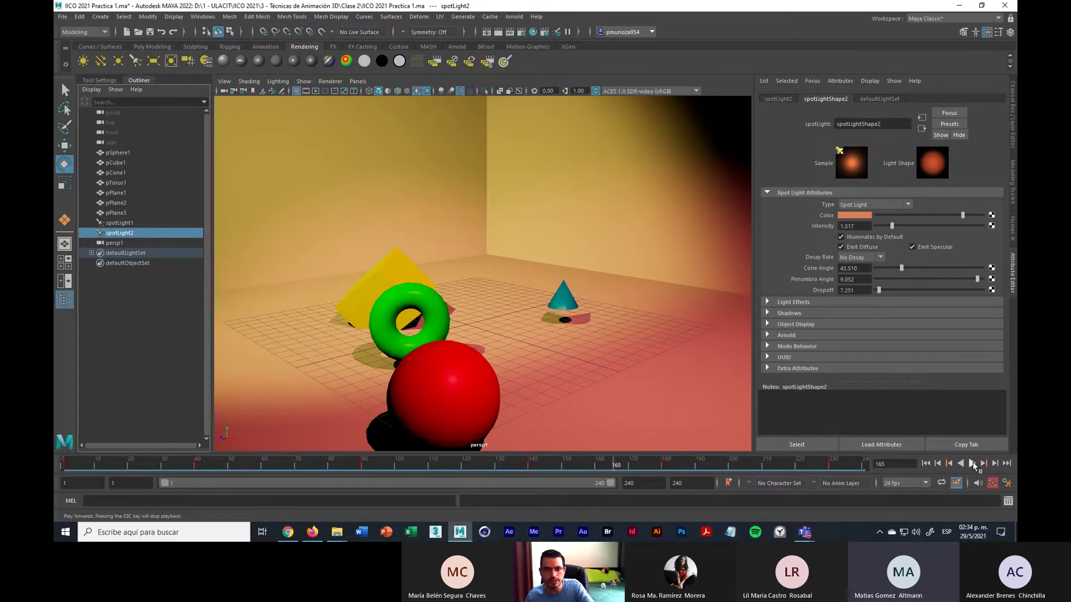
{"action": "left_click", "coordinate": [62, 17]}
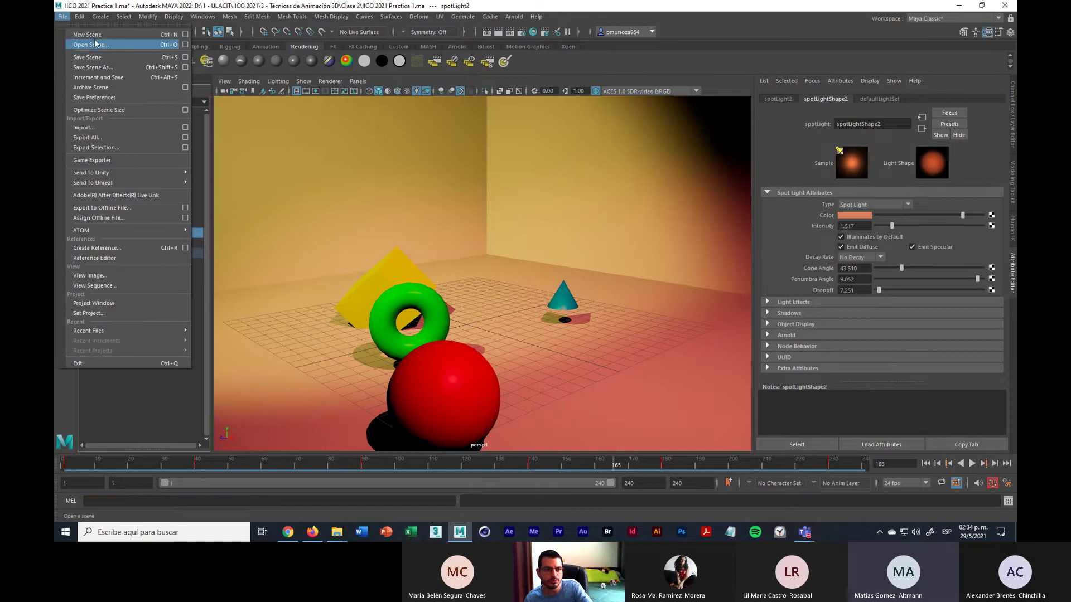
{"action": "left_click", "coordinate": [88, 57]}
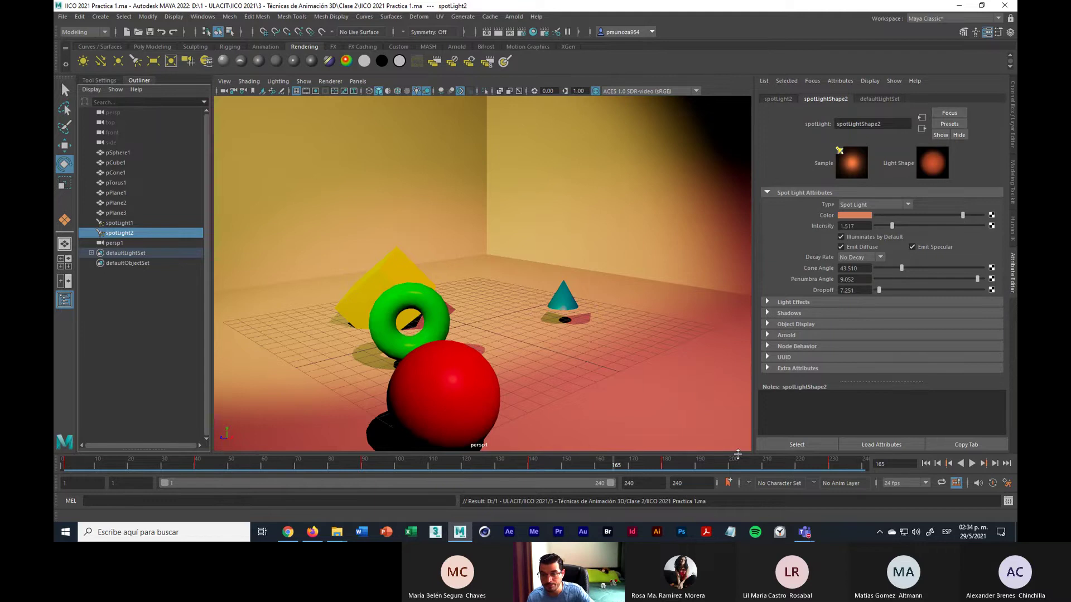
Return to frame 1 and collapse the Attribute Editor, Channel Box and Outliner to enlarge the viewport around the whole set
{"action": "left_click", "coordinate": [65, 467]}
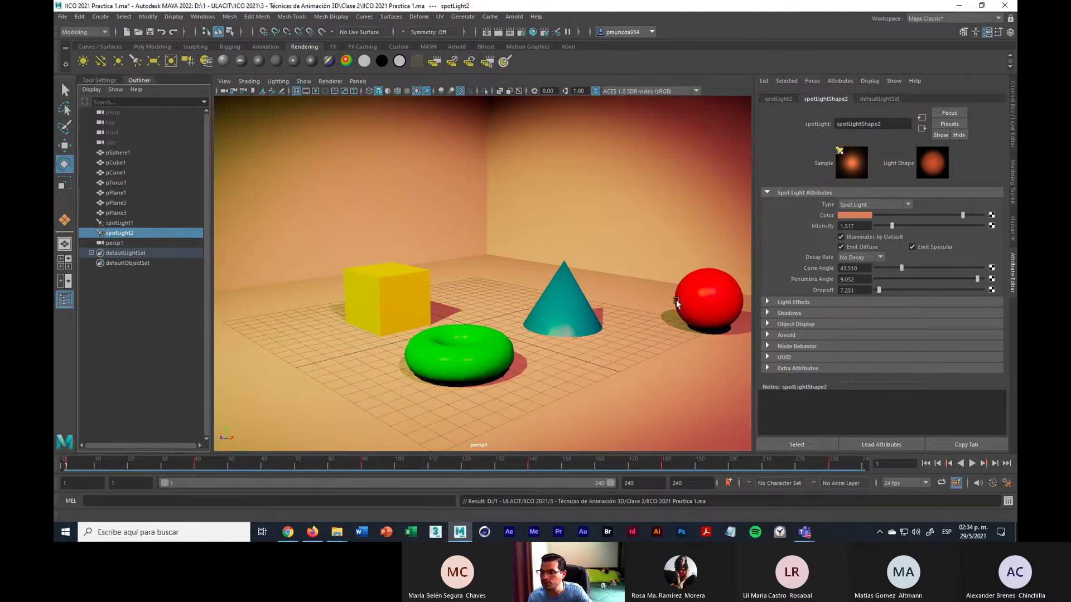
{"action": "left_click", "coordinate": [1011, 115]}
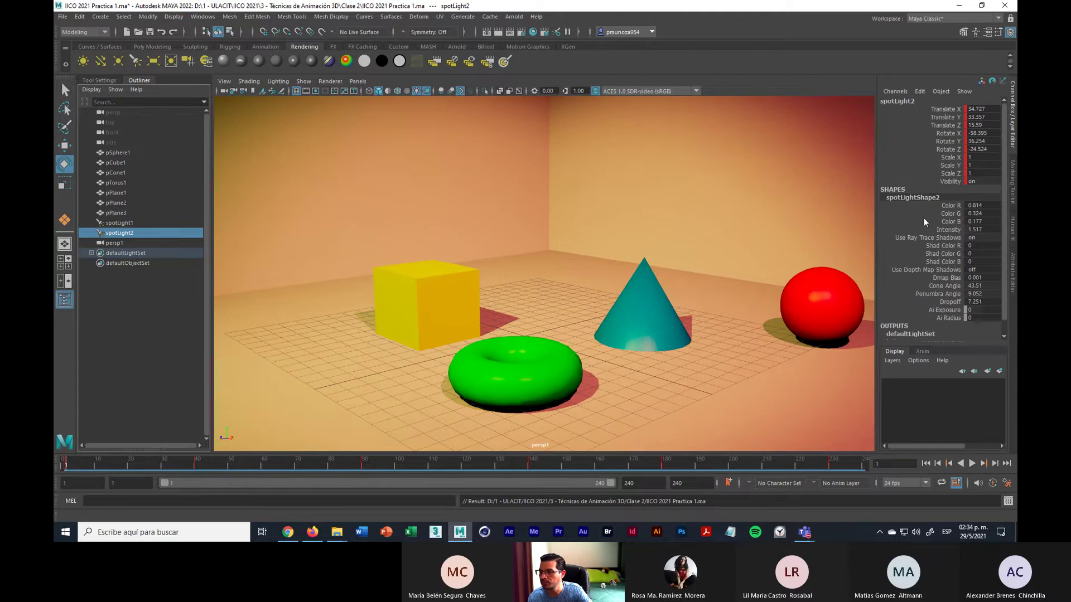
{"action": "left_click", "coordinate": [1010, 145]}
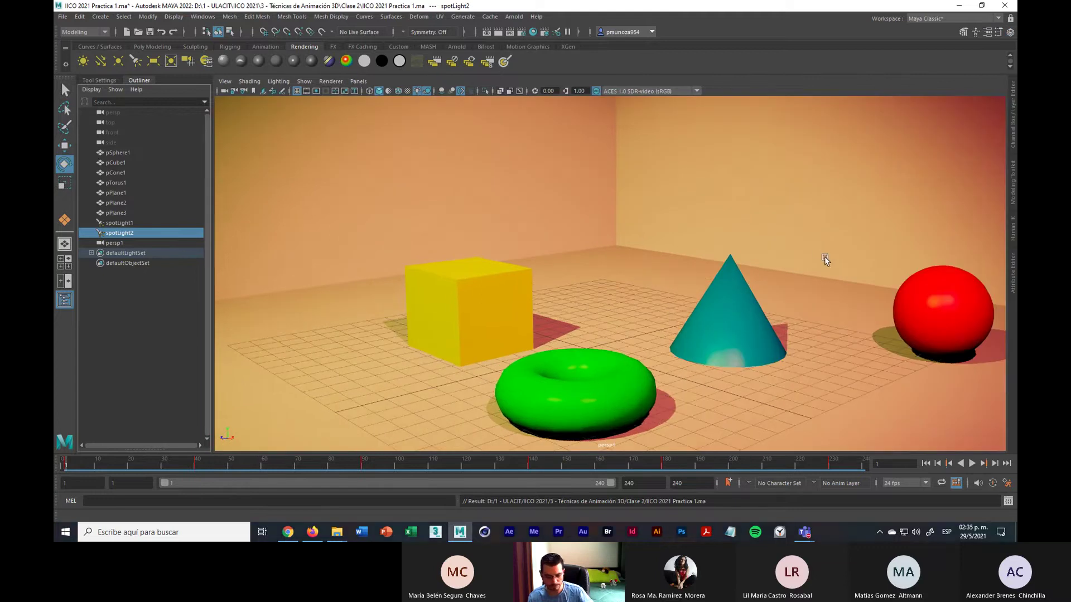
{"action": "middle_click_drag", "start_coordinate": [869, 232], "coordinate": [786, 202], "text": "alt"}
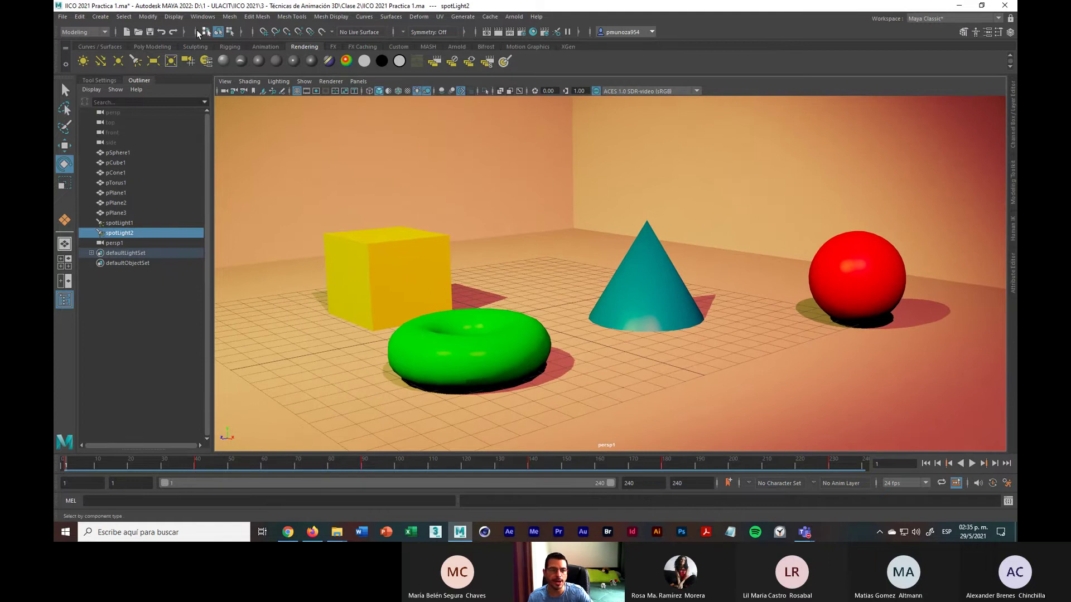
{"action": "left_click", "coordinate": [99, 80]}
{"action": "left_click", "coordinate": [91, 84]}
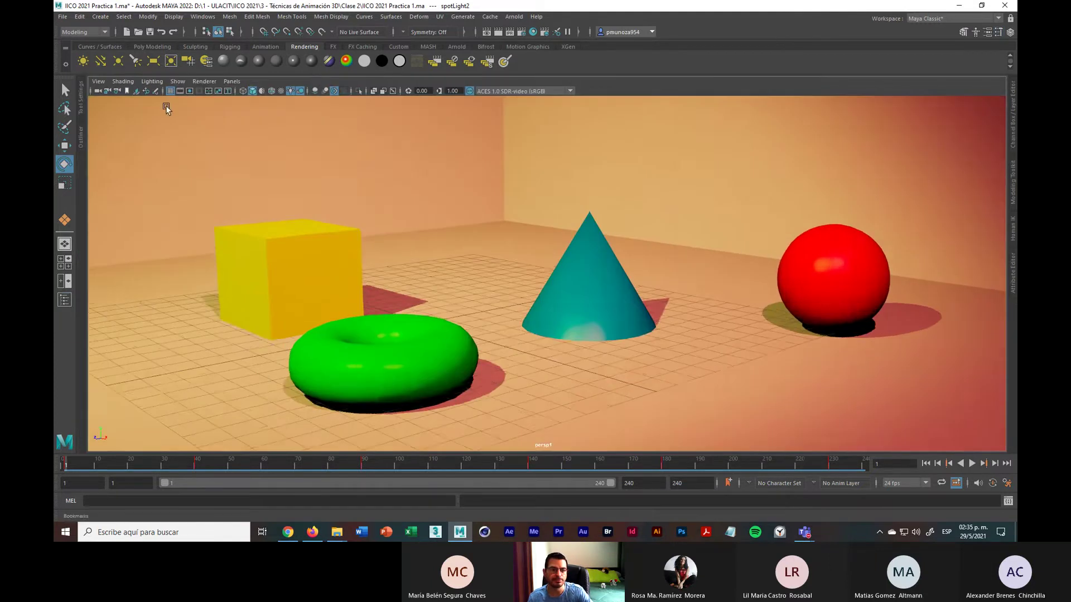
{"action": "scroll", "coordinate": [654, 220], "scroll_direction": "down", "scroll_amount": 3}
{"action": "scroll", "coordinate": [653, 220], "scroll_direction": "down", "scroll_amount": 2}
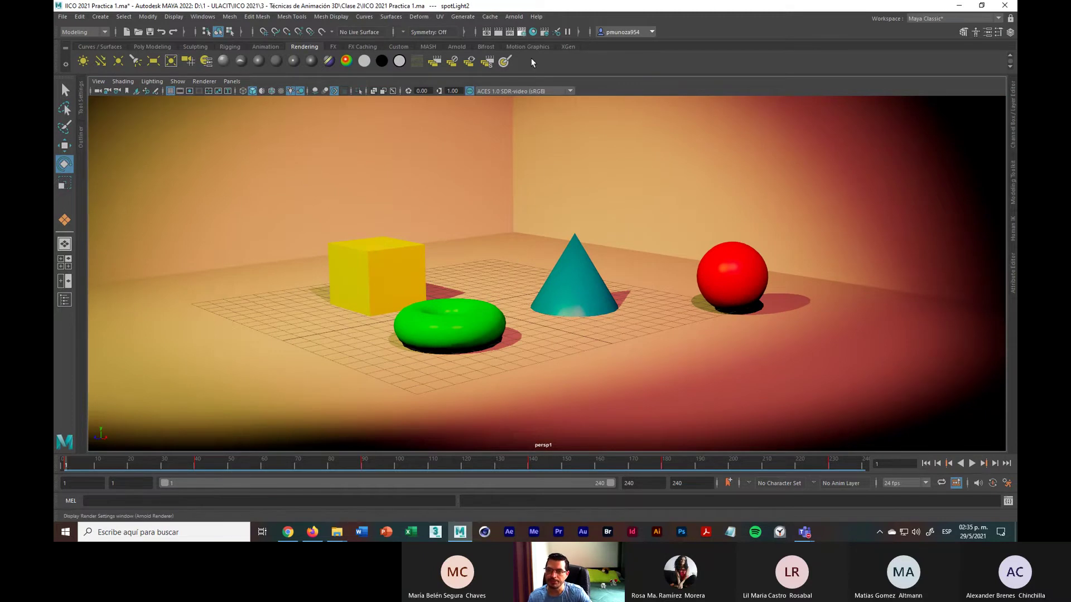
Open the Render Settings and set the renderer to Maya Hardware 2.0
{"action": "left_click", "coordinate": [522, 31]}
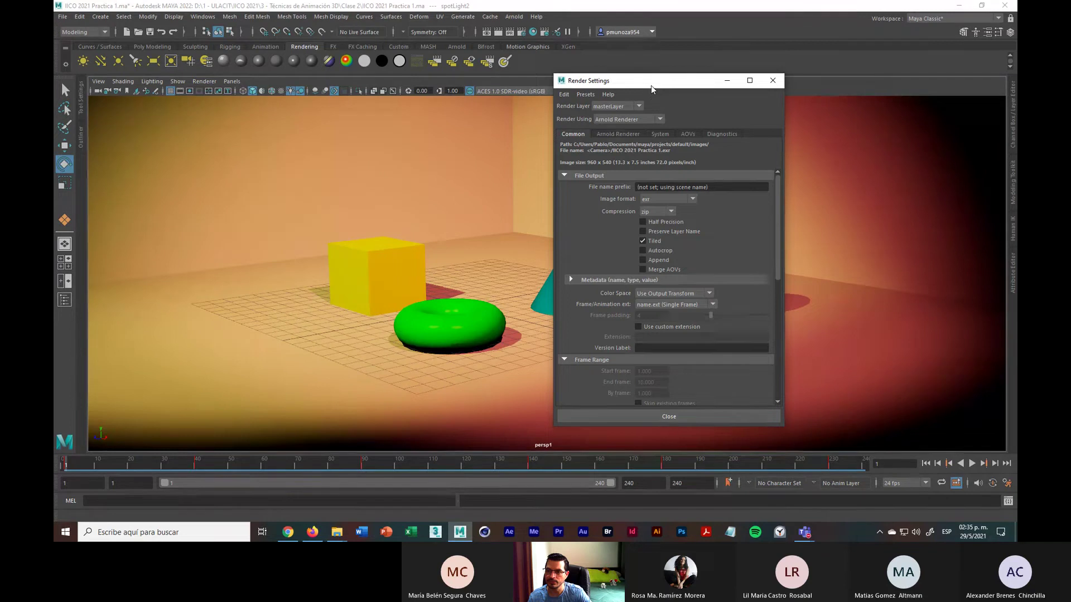
{"action": "mouse_move", "coordinate": [651, 85]}
{"action": "left_mouse_down"}
{"action": "mouse_move", "coordinate": [634, 70]}
{"action": "mouse_move", "coordinate": [642, 73]}
{"action": "left_mouse_up"}
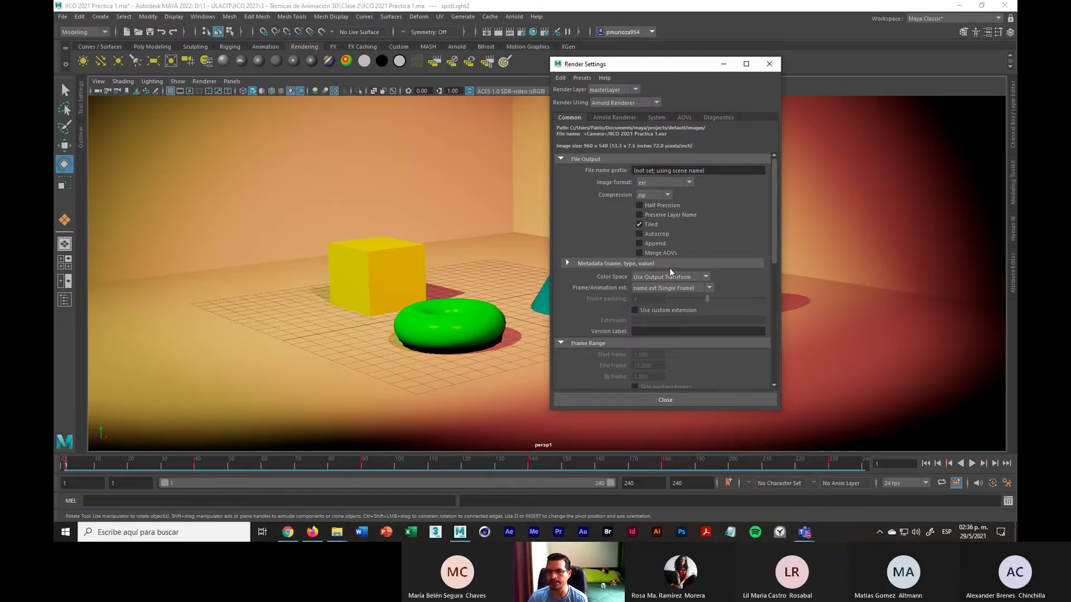
{"action": "left_click", "coordinate": [657, 103]}
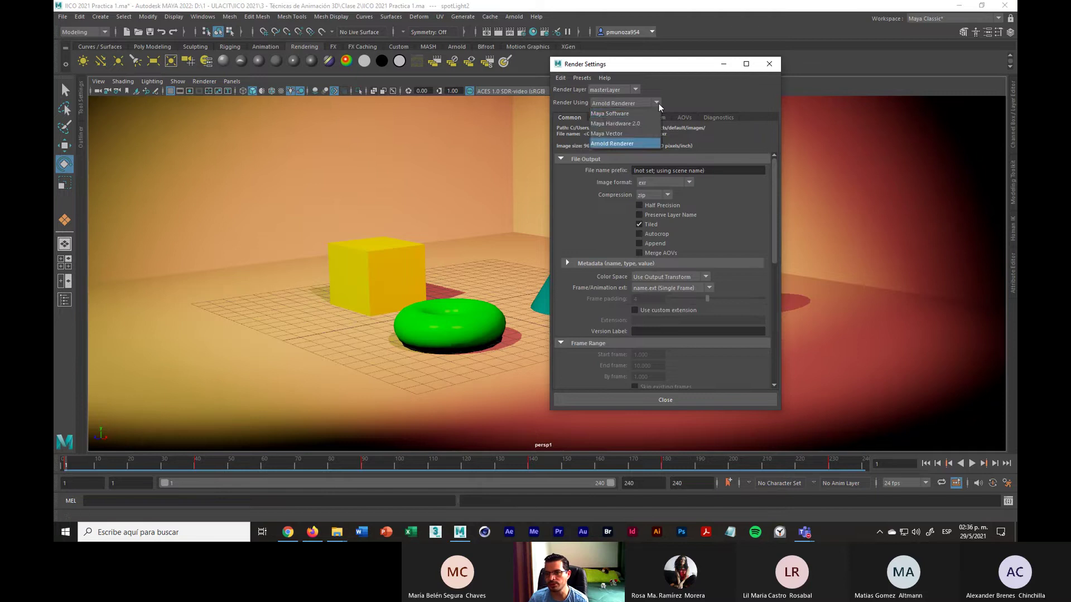
{"action": "left_click", "coordinate": [621, 123]}
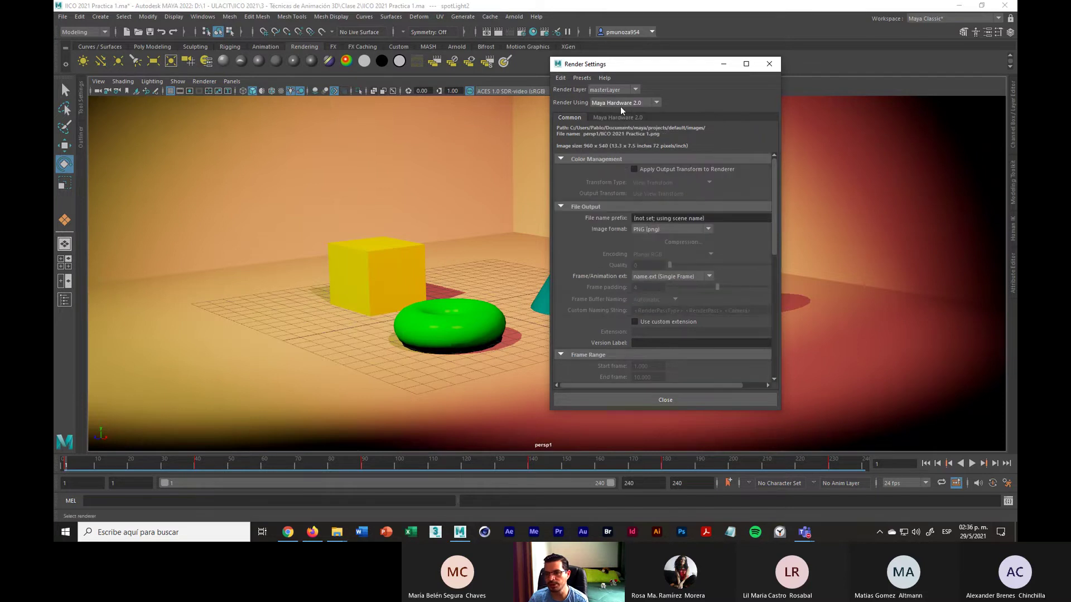
Open the multisample anti-aliasing Sample Count choices in the Maya Hardware 2.0 settings
{"action": "left_click", "coordinate": [618, 118]}
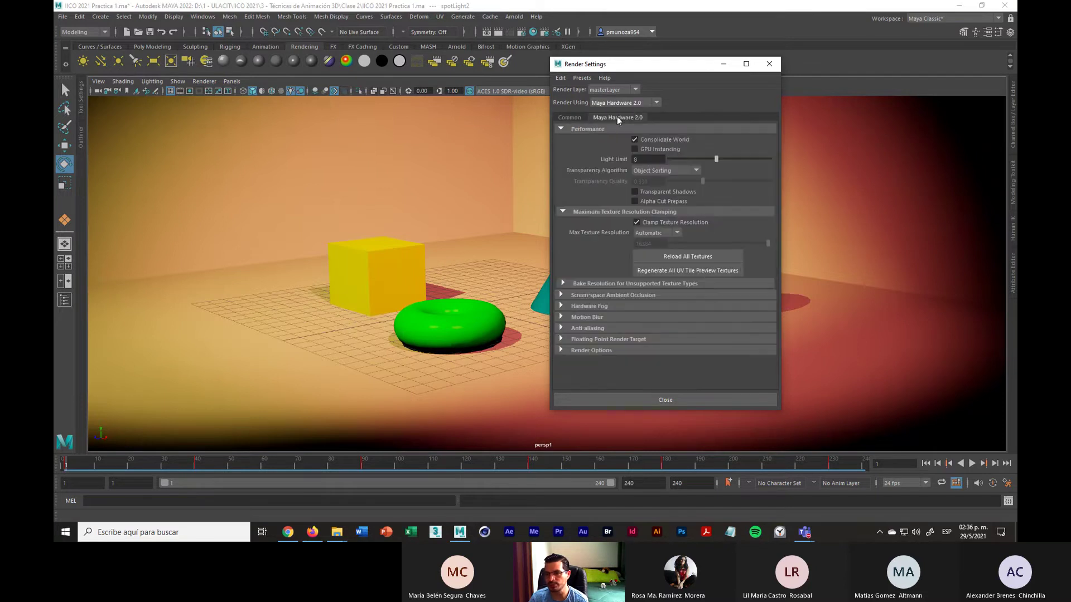
{"action": "left_click", "coordinate": [561, 328]}
{"action": "left_click", "coordinate": [652, 358]}
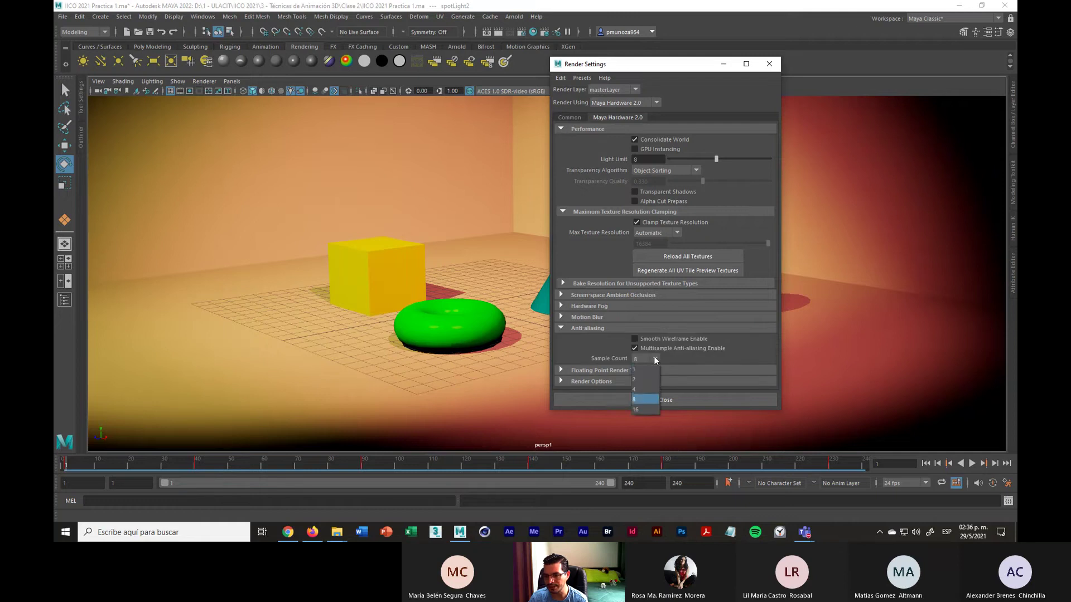
Set the anti-aliasing sample count to 16 with smooth wireframe enabled, and the output image format to JPEG (jpg)
{"action": "left_click", "coordinate": [638, 406]}
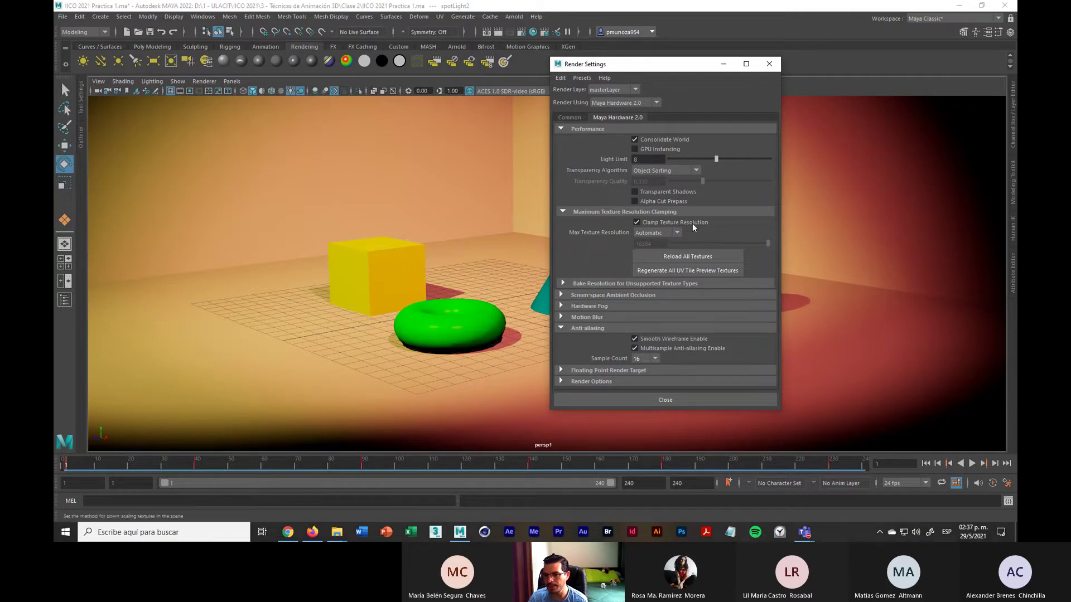
{"action": "left_click", "coordinate": [574, 119]}
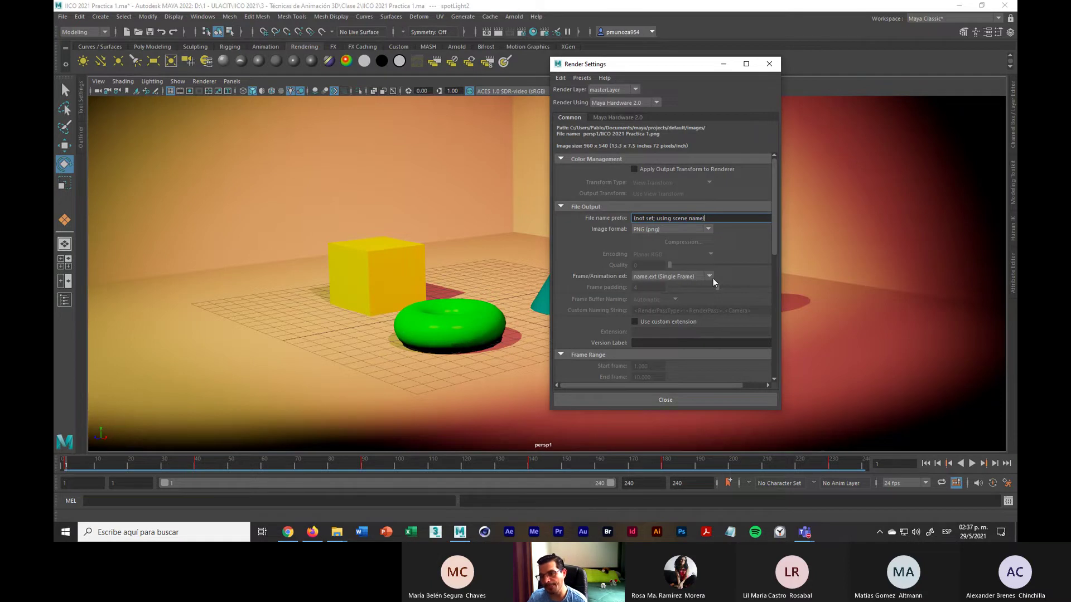
{"action": "left_click", "coordinate": [708, 228]}
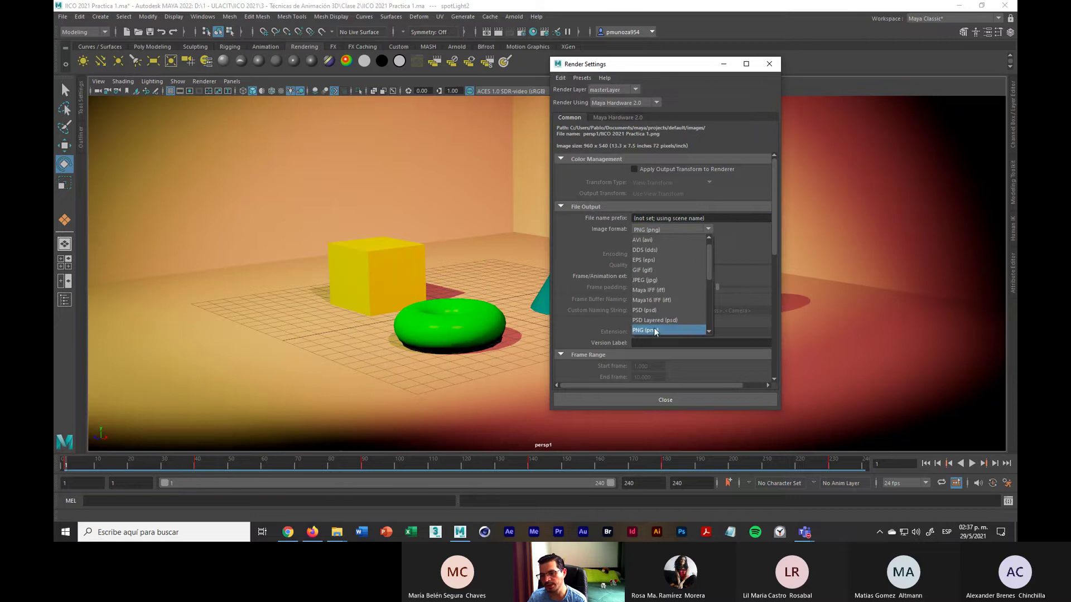
{"action": "left_click", "coordinate": [657, 280]}
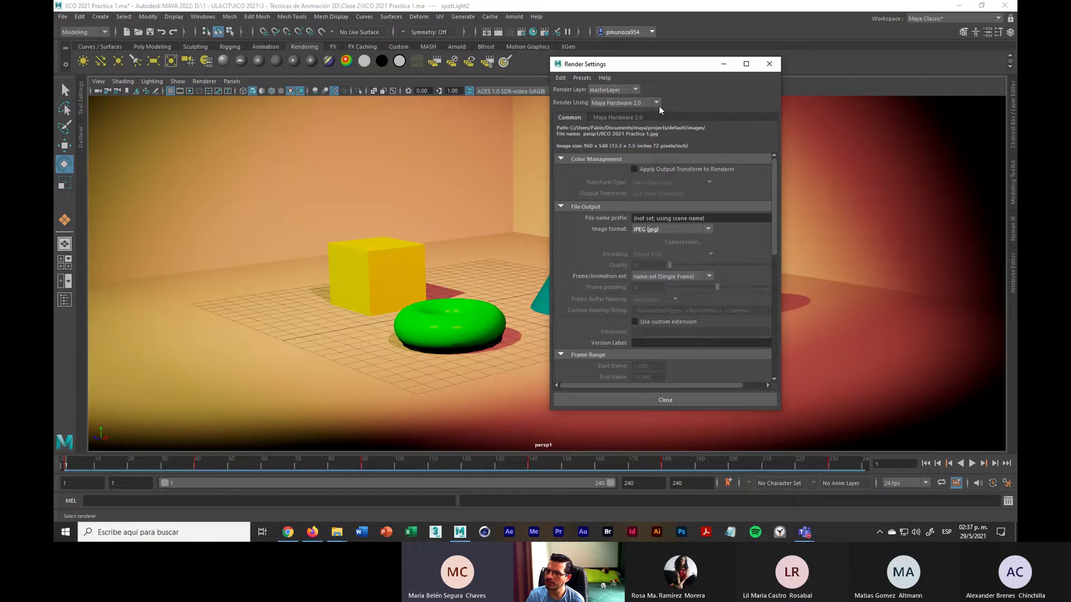
{"action": "left_click", "coordinate": [683, 398]}
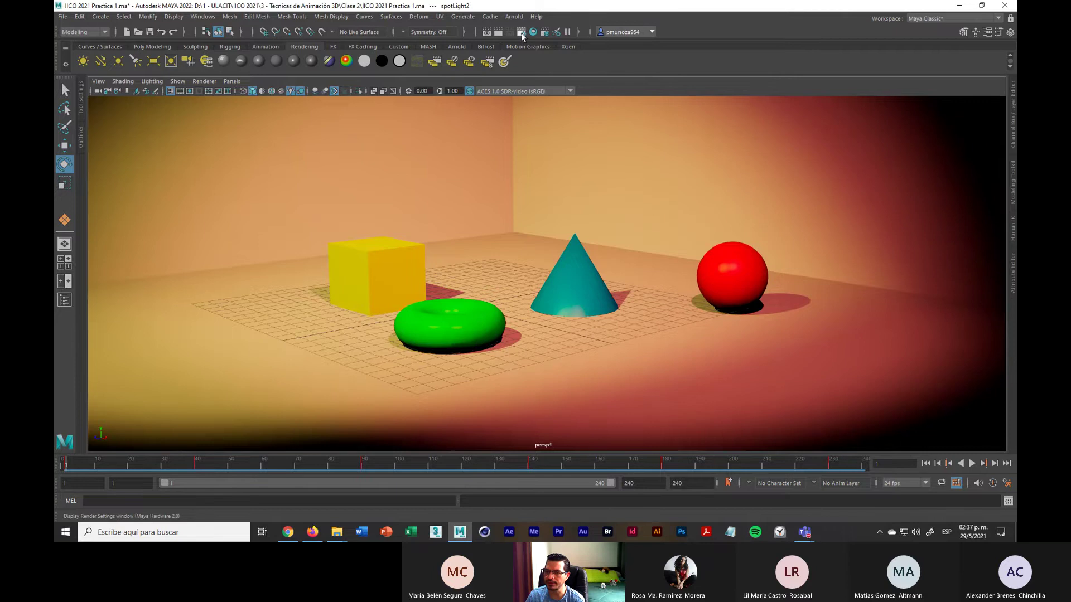
Reopen the render settings and review the Maya Hardware 2.0 renderer choice and its anti-aliasing options
{"action": "left_click", "coordinate": [521, 33]}
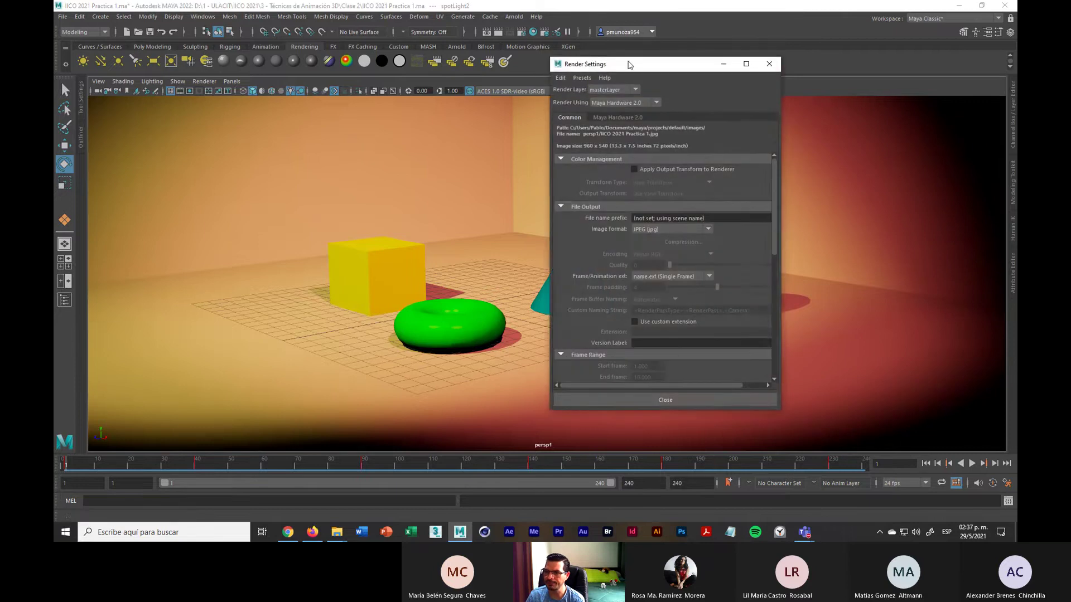
{"action": "left_click_drag", "start_coordinate": [650, 73], "coordinate": [707, 70]}
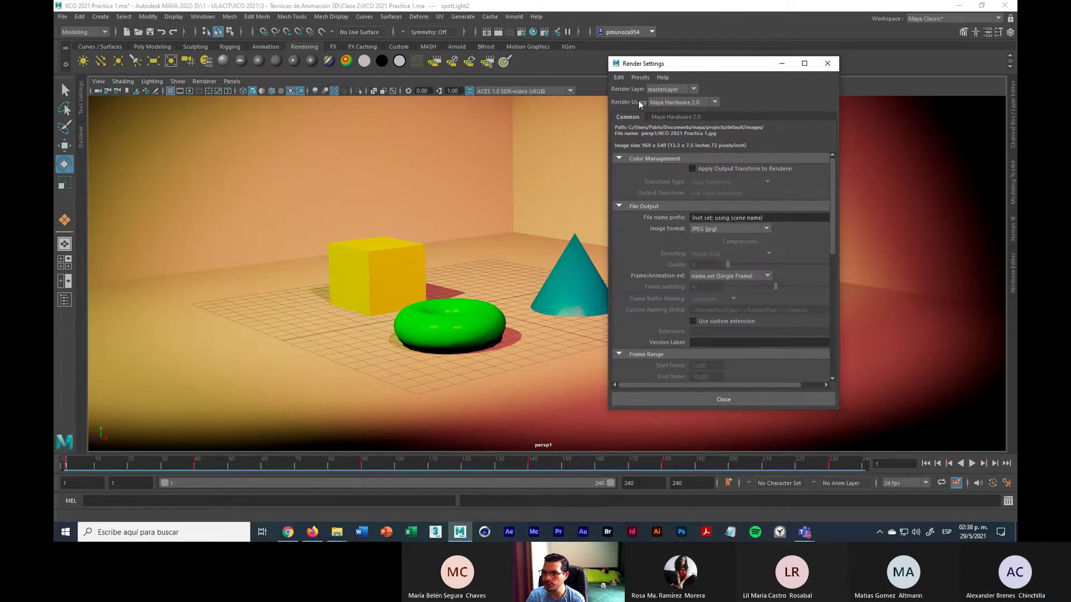
{"action": "left_click", "coordinate": [674, 103]}
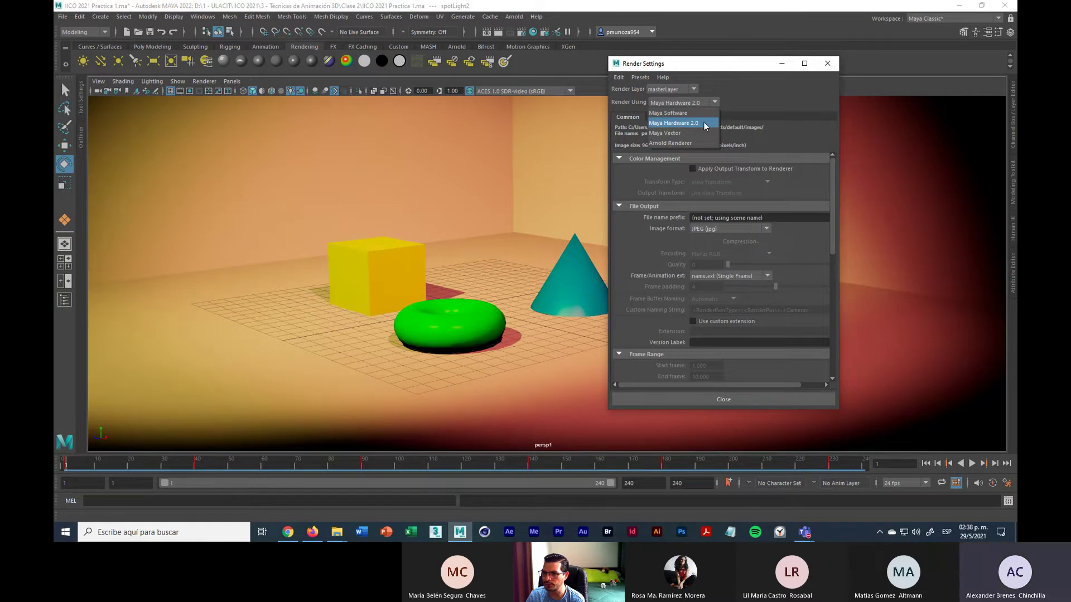
{"action": "left_click", "coordinate": [704, 122]}
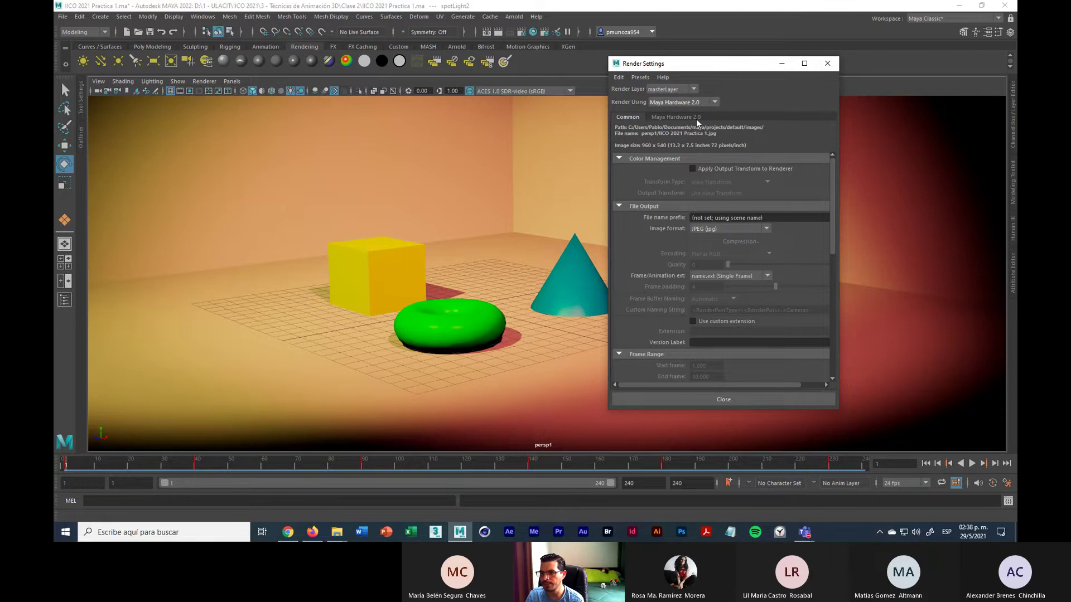
{"action": "left_click", "coordinate": [692, 115]}
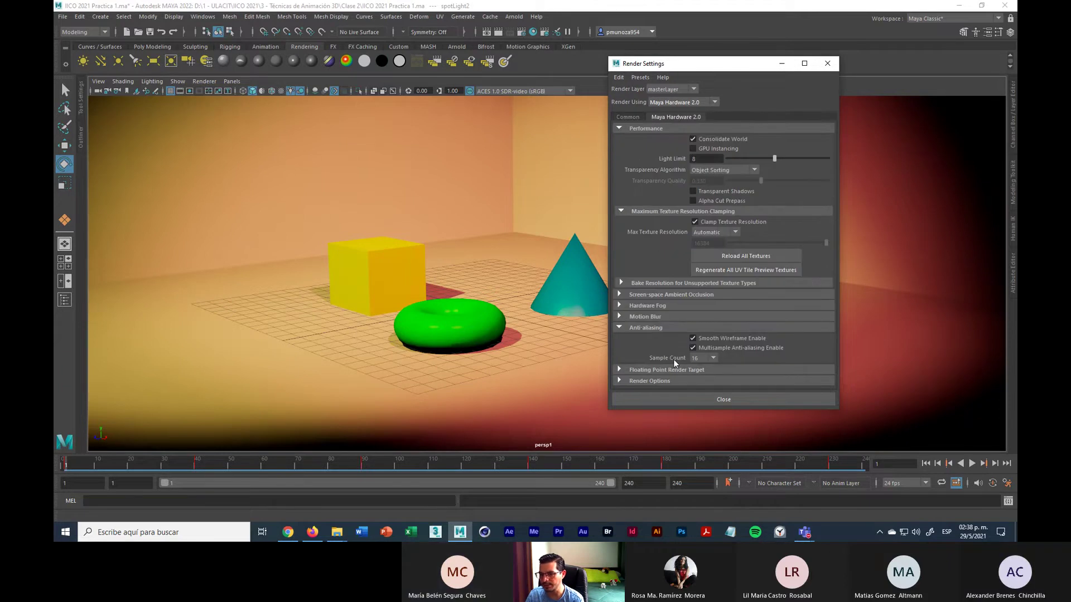
{"action": "left_click", "coordinate": [692, 337]}
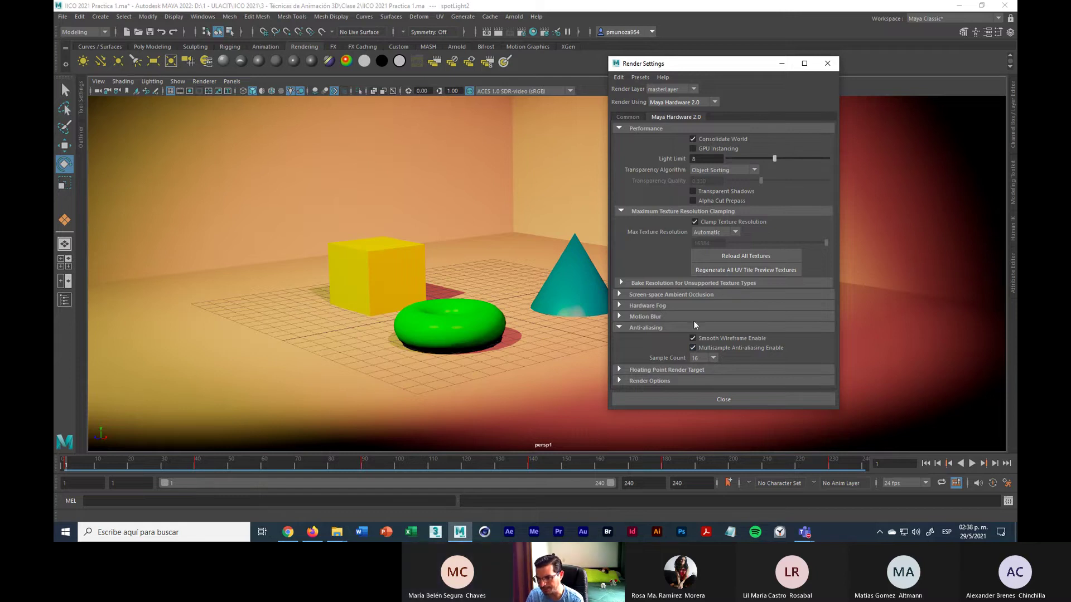
Review the common output options in the render settings and keep persp1 as the first renderable camera
{"action": "left_click", "coordinate": [628, 118]}
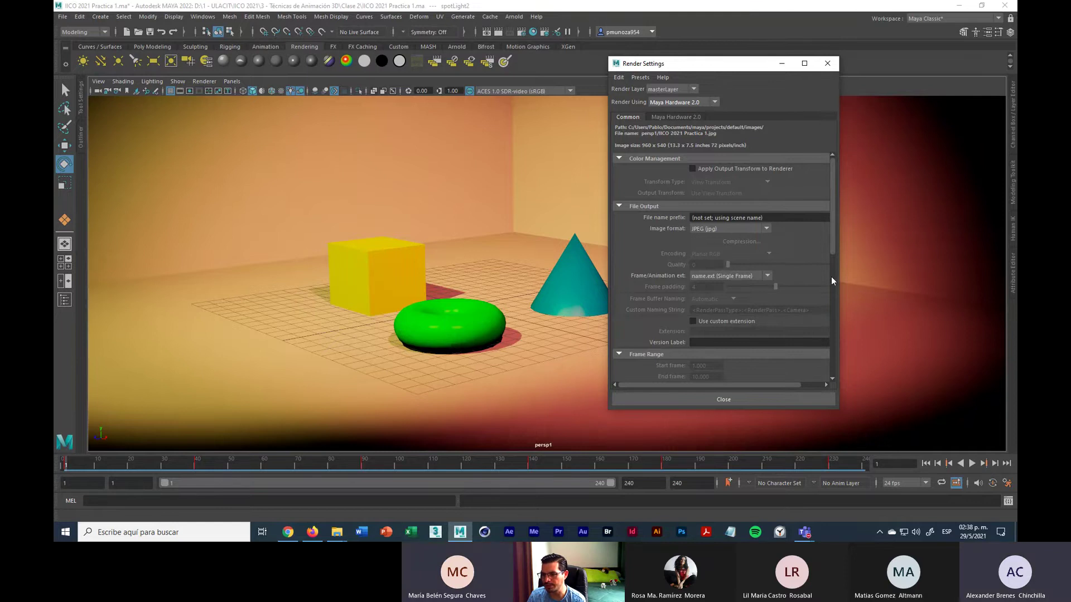
{"action": "scroll", "coordinate": [803, 270], "scroll_direction": "down", "scroll_amount": 1}
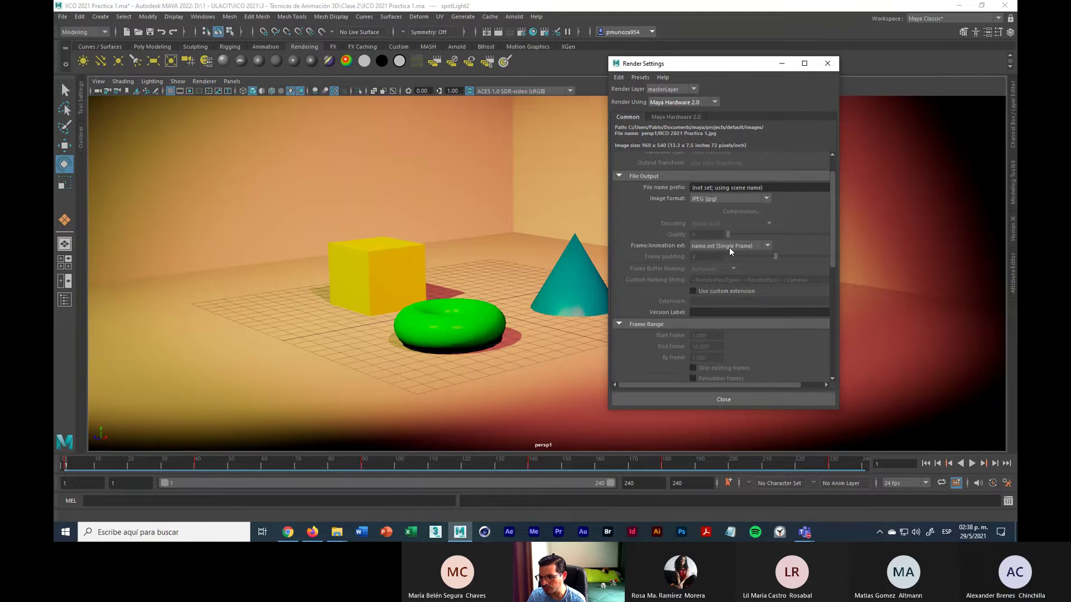
{"action": "scroll", "coordinate": [732, 251], "scroll_direction": "down", "scroll_amount": 5}
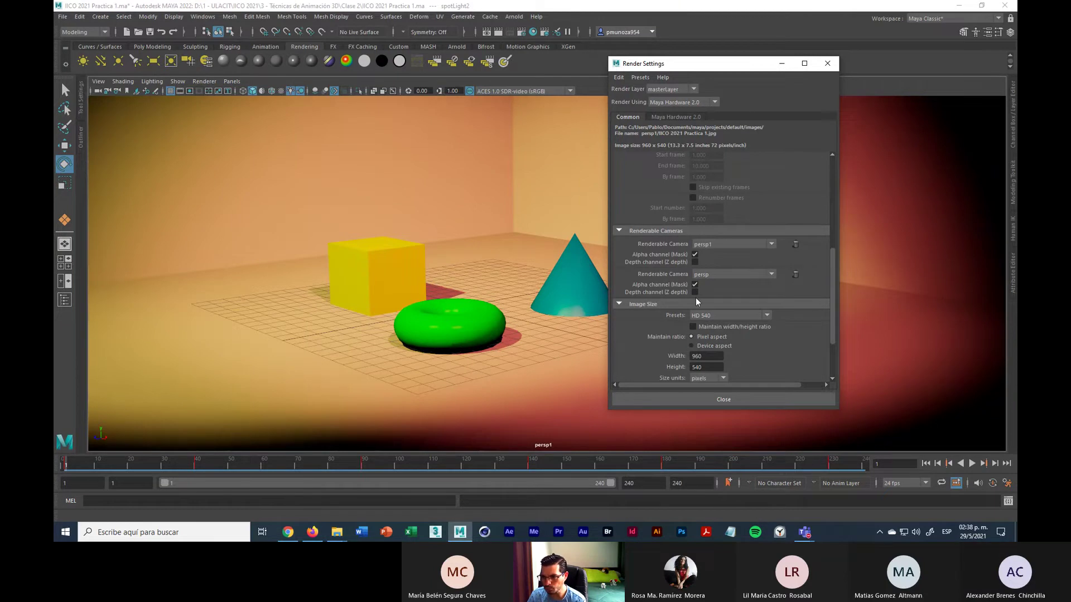
{"action": "left_click_drag", "start_coordinate": [740, 73], "coordinate": [855, 70]}
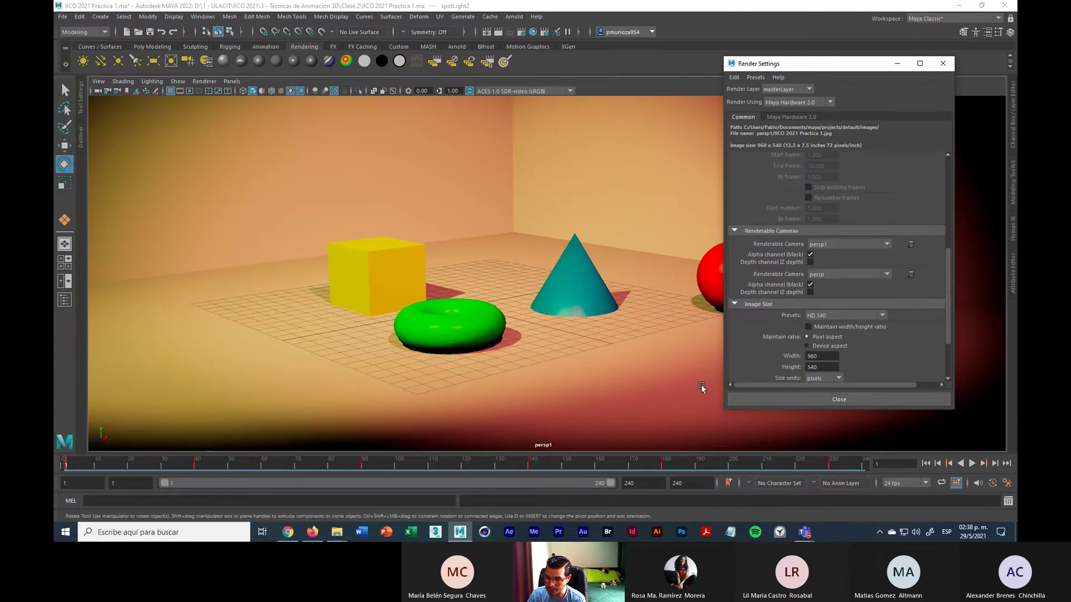
{"action": "left_click", "coordinate": [831, 245]}
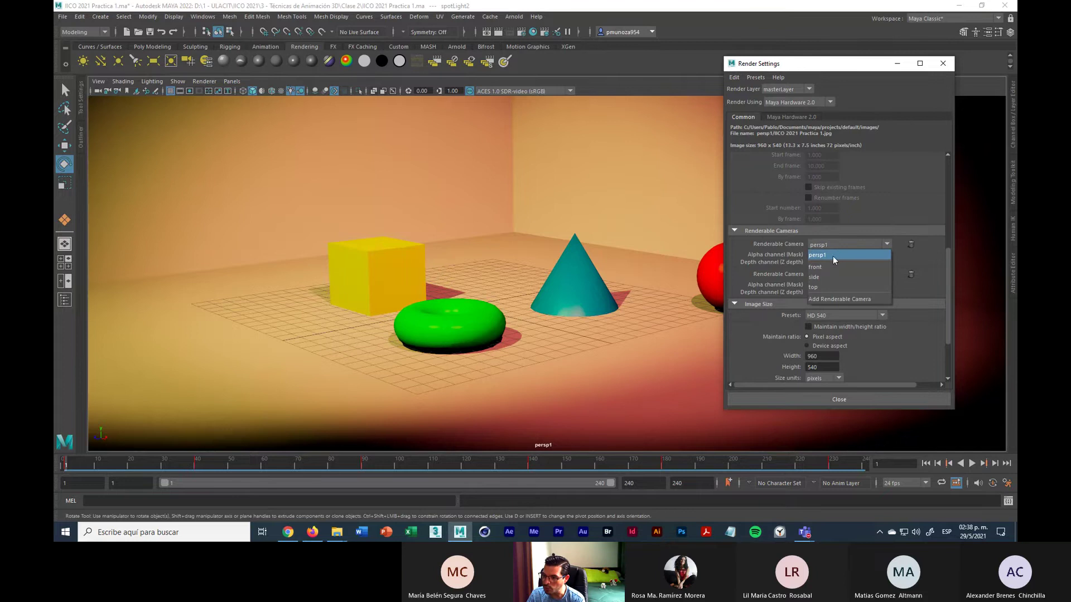
{"action": "left_click", "coordinate": [833, 255]}
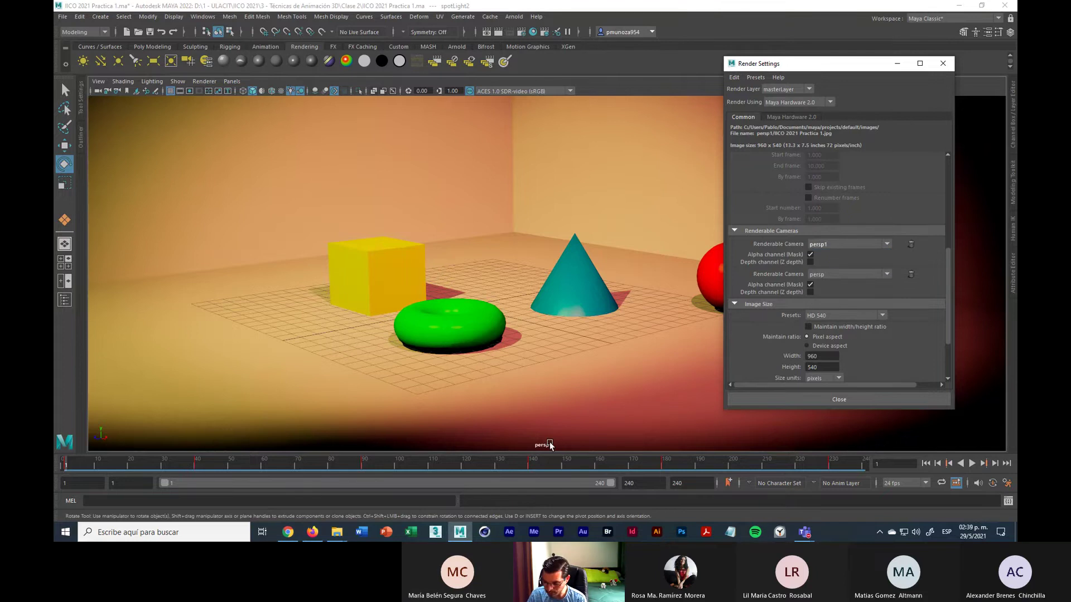
Magnify the viewport's camera name, and check the second renderable camera entry, keeping it on persp
{"action": "key", "text": "super+plus"}
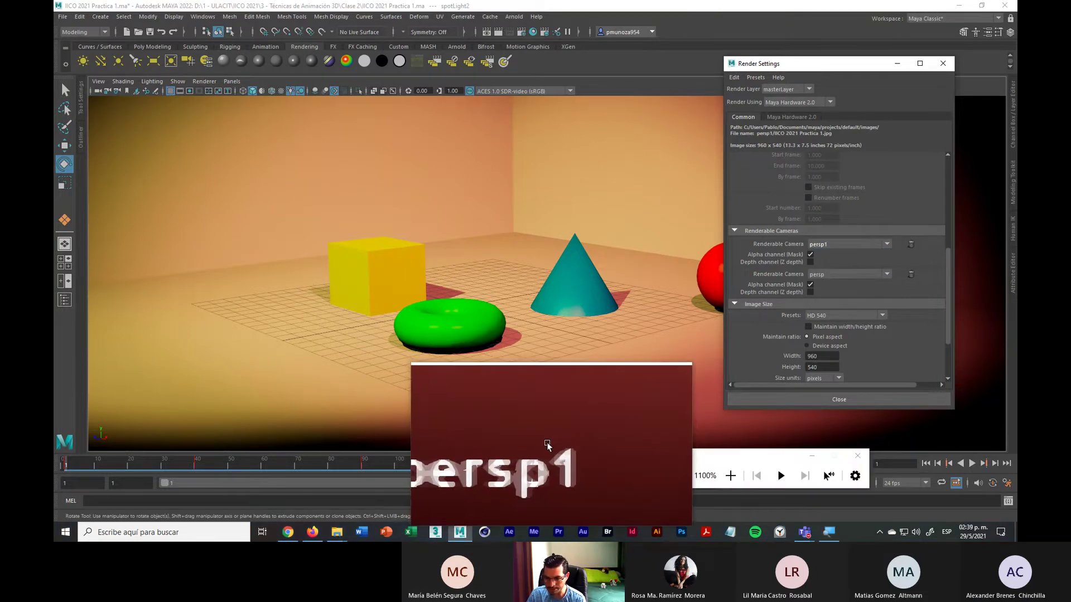
{"action": "key", "text": "super+minus"}
{"action": "key", "text": "super+minus"}
{"action": "key", "text": "super+minus"}
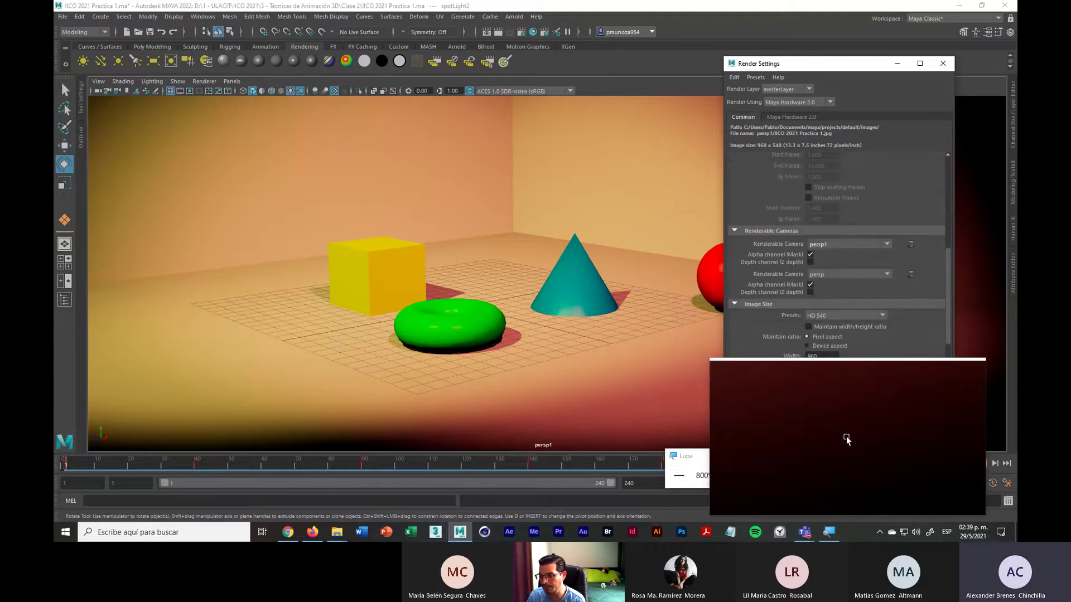
{"action": "left_click", "coordinate": [858, 458]}
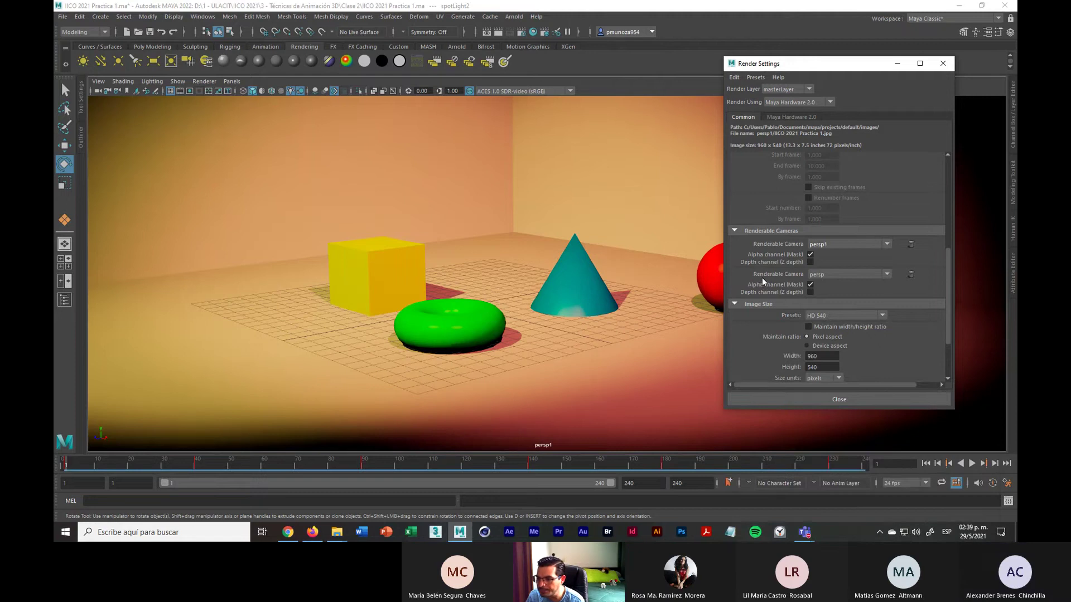
{"action": "left_click", "coordinate": [887, 274]}
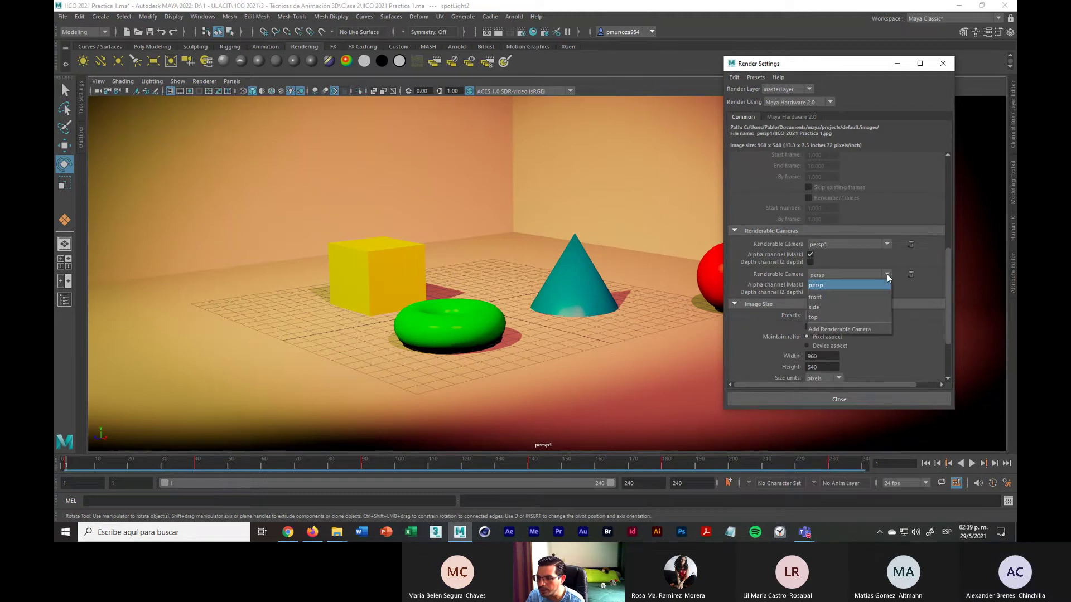
{"action": "left_click", "coordinate": [857, 286]}
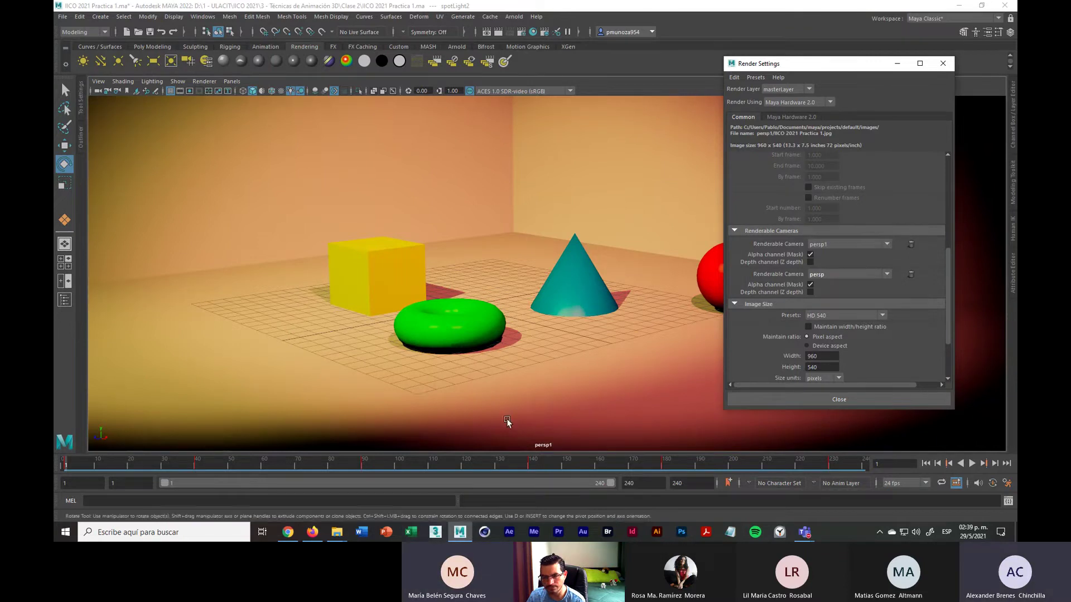
Show the Outliner and select the persp1 camera in the scene list
{"action": "left_click", "coordinate": [79, 134]}
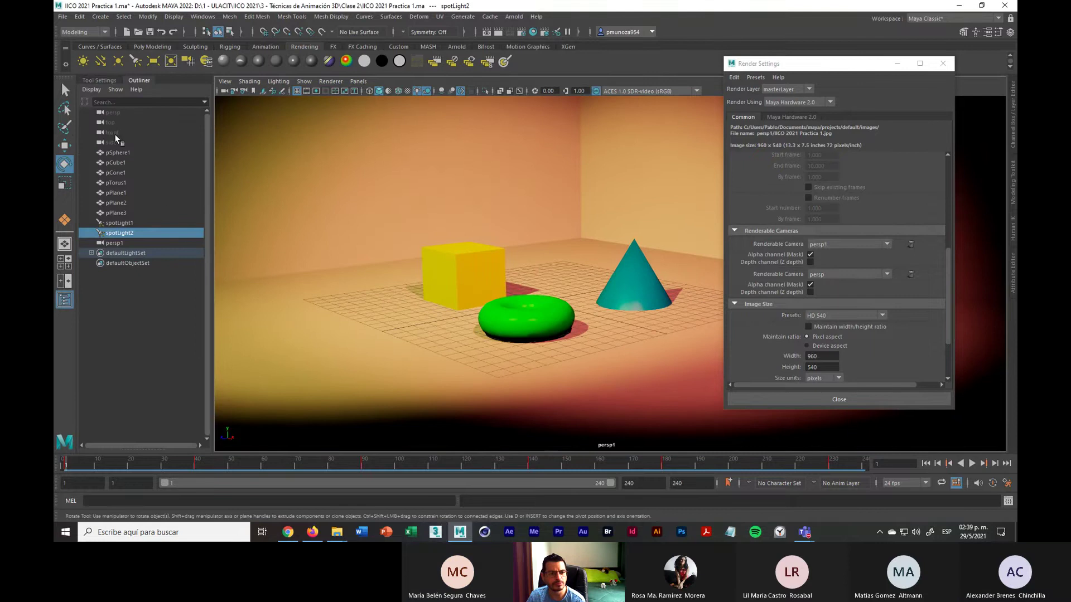
{"action": "left_click", "coordinate": [121, 112]}
{"action": "left_click", "coordinate": [177, 242]}
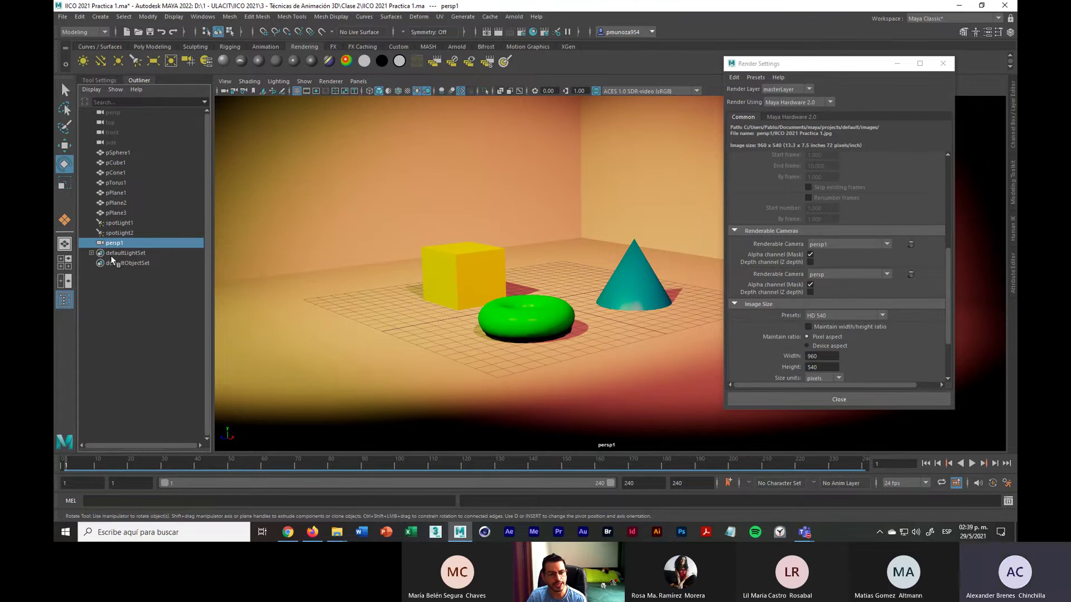
{"action": "left_click", "coordinate": [105, 81]}
{"action": "left_click", "coordinate": [132, 80]}
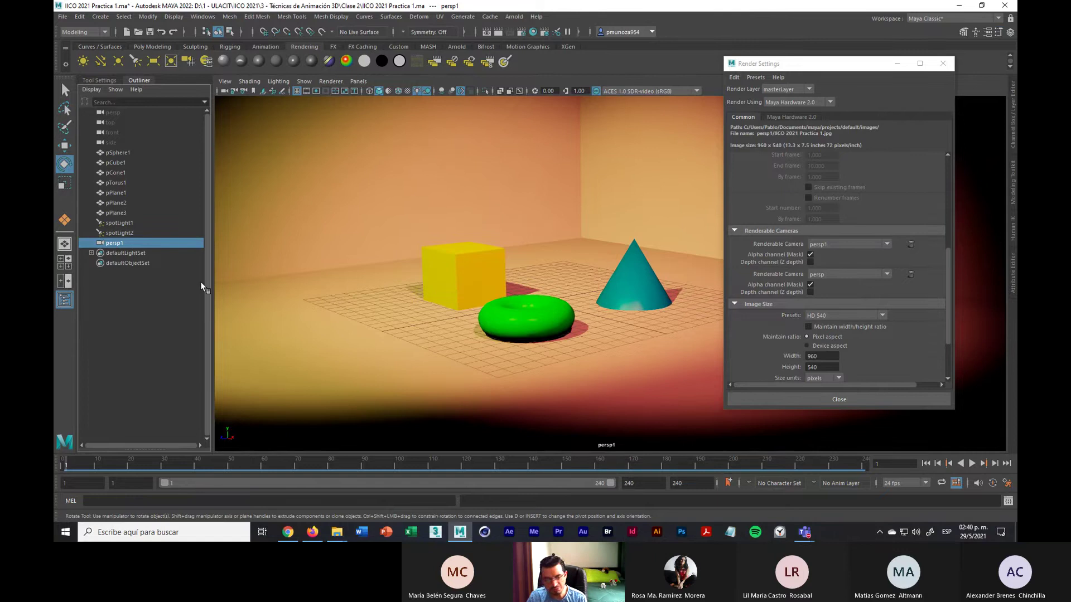
Magnify the persp1 entry in the Outliner and compare it with the renderable camera names in the render settings
{"action": "key", "text": "super+plus"}
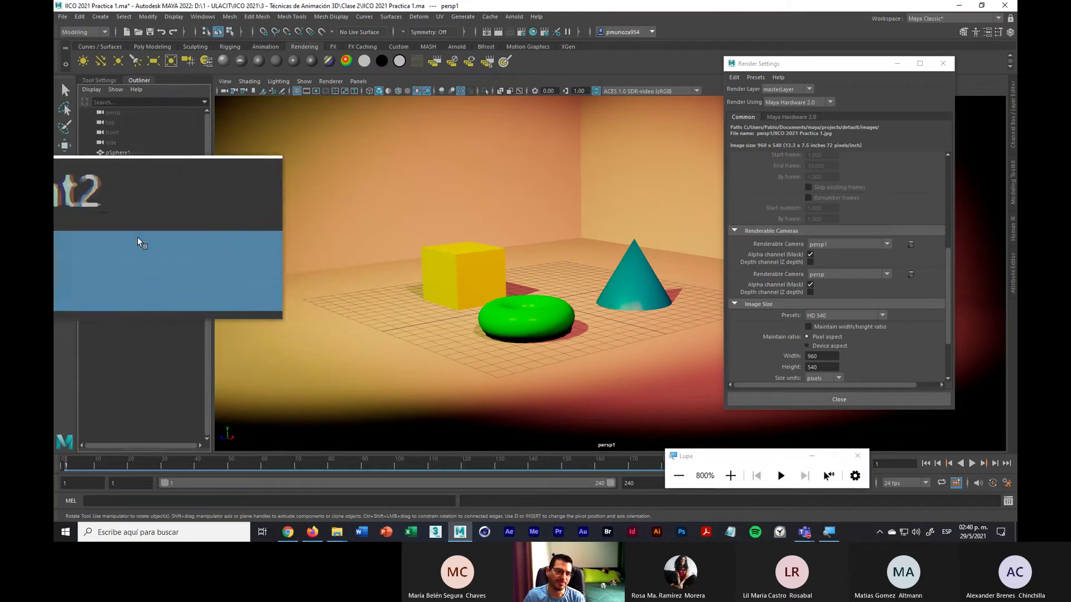
{"action": "key", "text": "super+minus"}
{"action": "key", "text": "super+minus"}
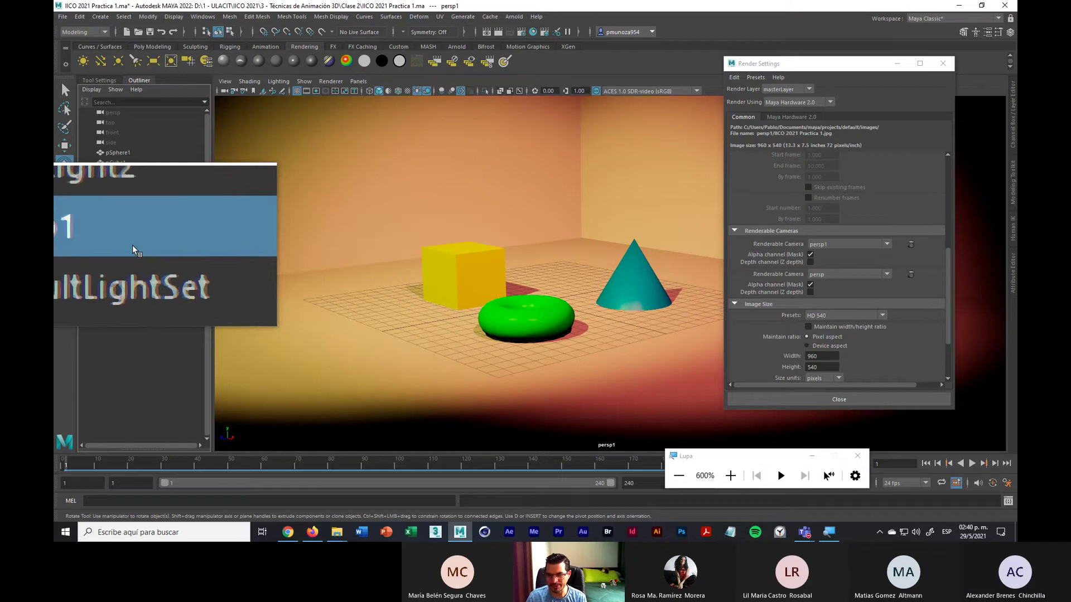
{"action": "key", "text": "super+minus"}
{"action": "key", "text": "super+minus"}
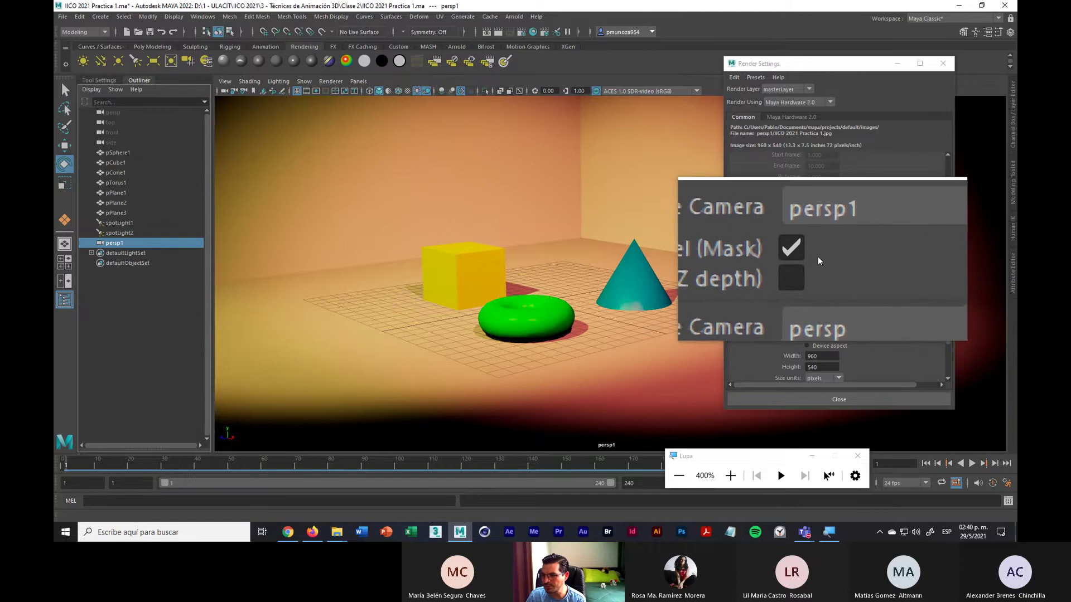
Close the render settings and the magnifier, and delete the persp1 camera from the scene
{"action": "left_click", "coordinate": [862, 399]}
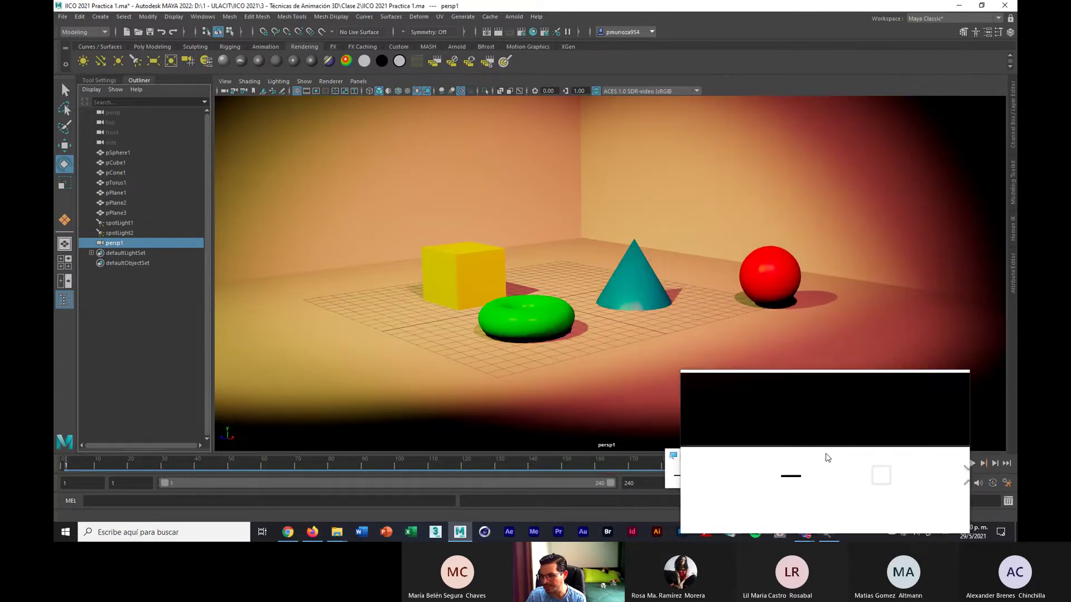
{"action": "left_click", "coordinate": [857, 457]}
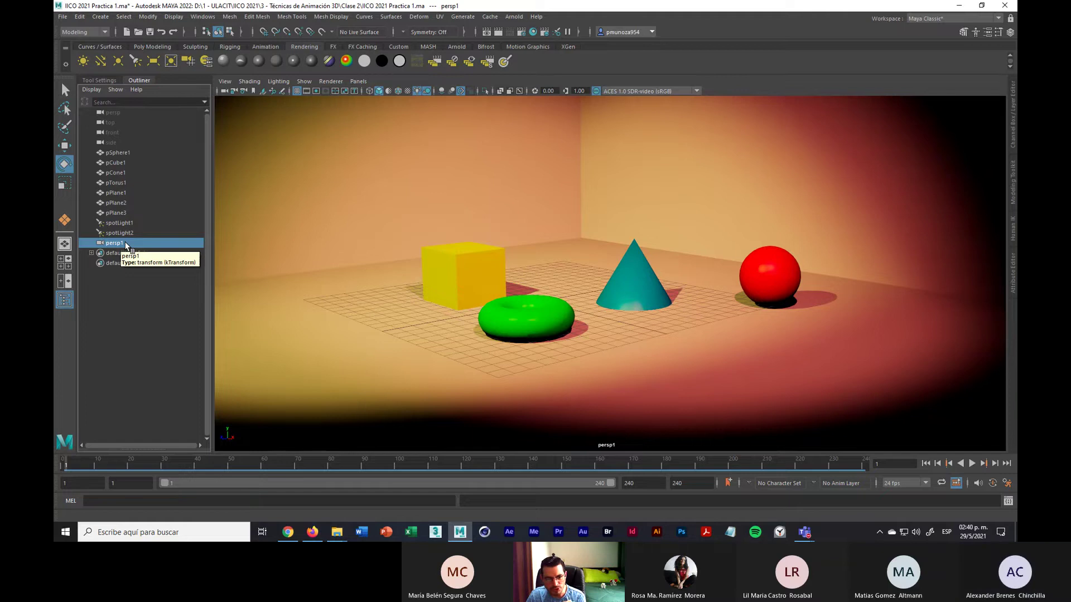
{"action": "key", "text": "Delete"}
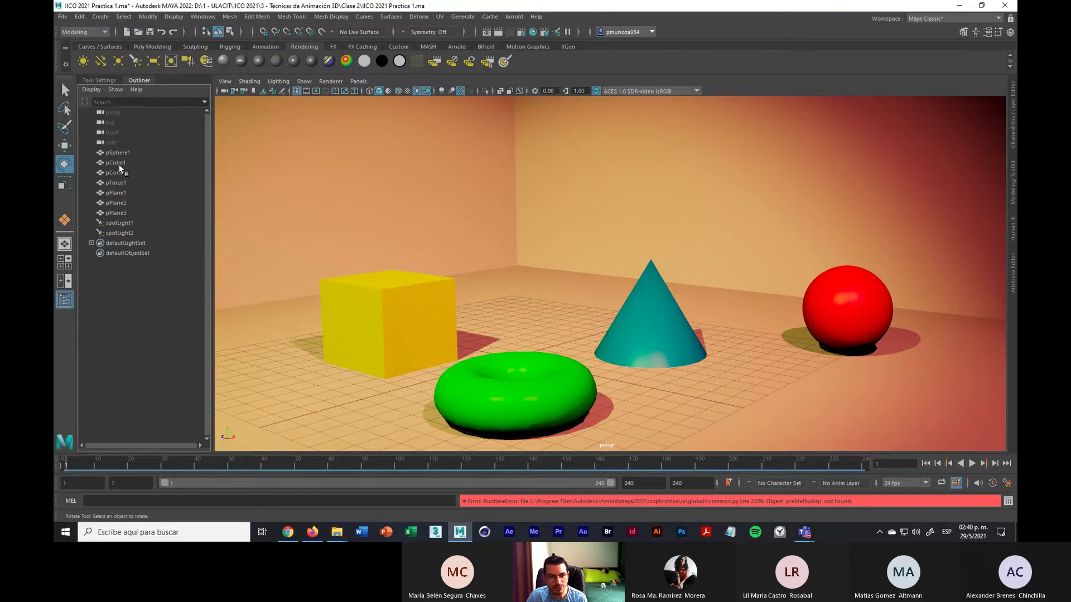
Select the floor plane in the viewport, and pick the persp camera in the Outliner to inspect it
{"action": "left_click", "coordinate": [683, 409]}
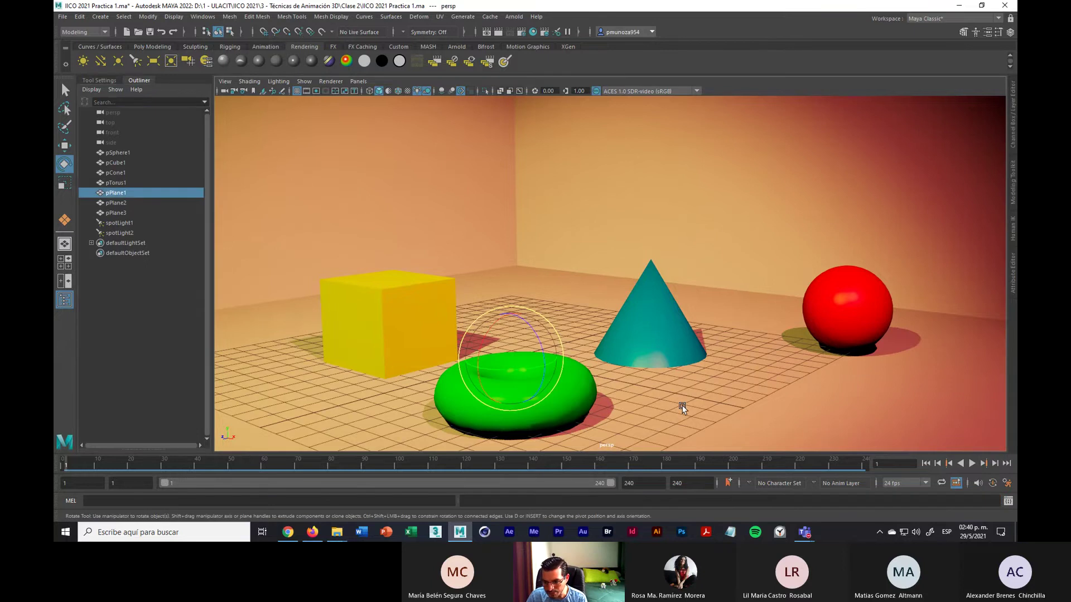
{"action": "left_click", "coordinate": [112, 113]}
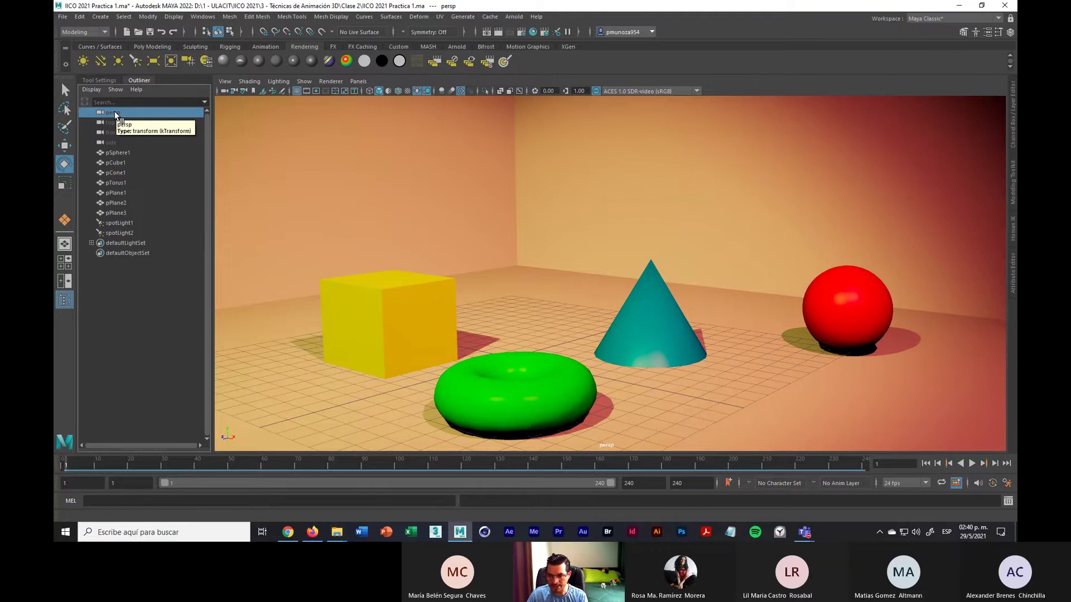
{"action": "left_click", "coordinate": [591, 173]}
Show the four-view layout, zoom the views out, and return to the full persp view with nothing selected
{"action": "key", "text": "space"}
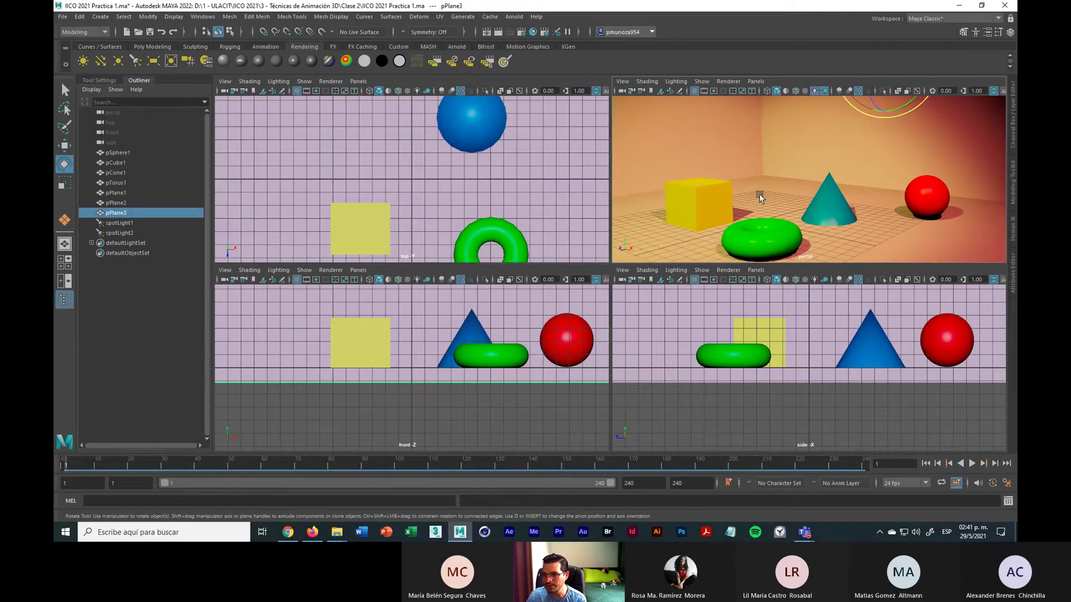
{"action": "scroll", "coordinate": [767, 192], "scroll_direction": "down", "scroll_amount": 5}
{"action": "scroll", "coordinate": [792, 190], "scroll_direction": "down", "scroll_amount": 2}
{"action": "scroll", "coordinate": [548, 192], "scroll_direction": "down", "scroll_amount": 1}
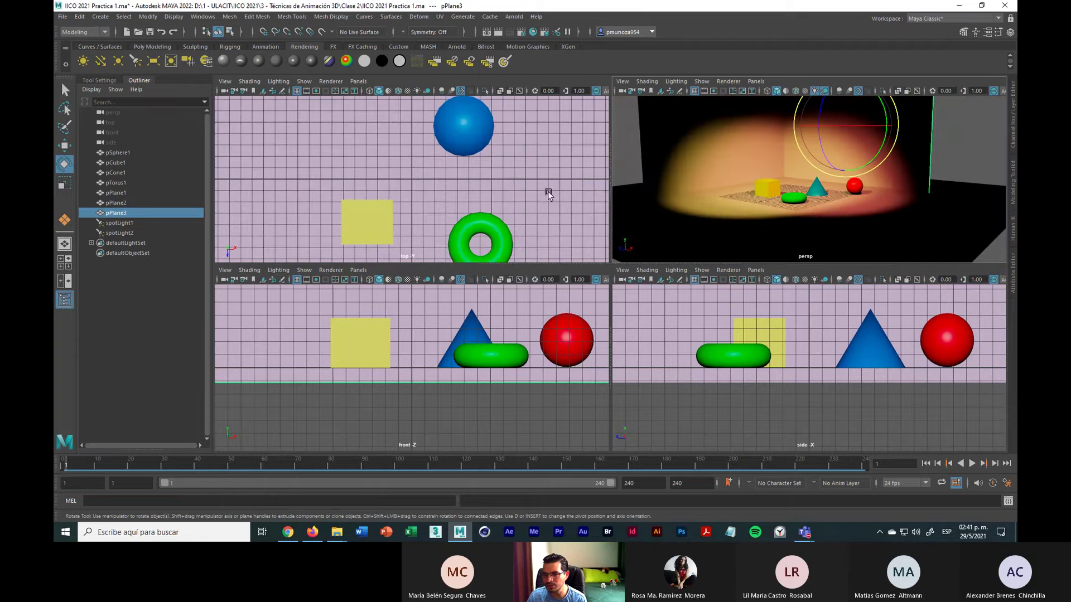
{"action": "scroll", "coordinate": [549, 357], "scroll_direction": "down", "scroll_amount": 1}
{"action": "scroll", "coordinate": [656, 353], "scroll_direction": "down", "scroll_amount": 1}
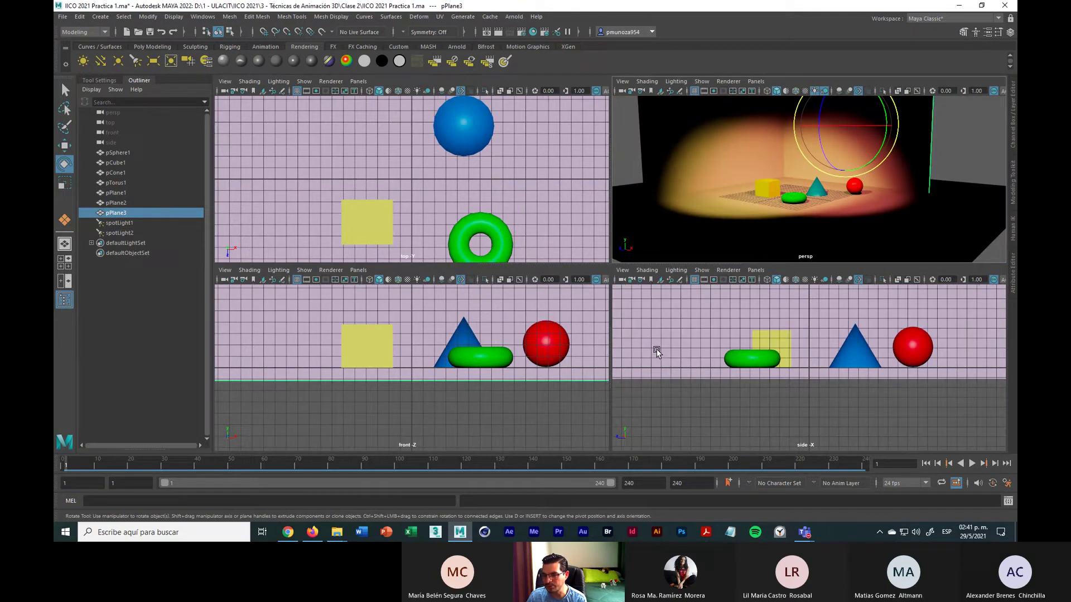
{"action": "left_click", "coordinate": [983, 153]}
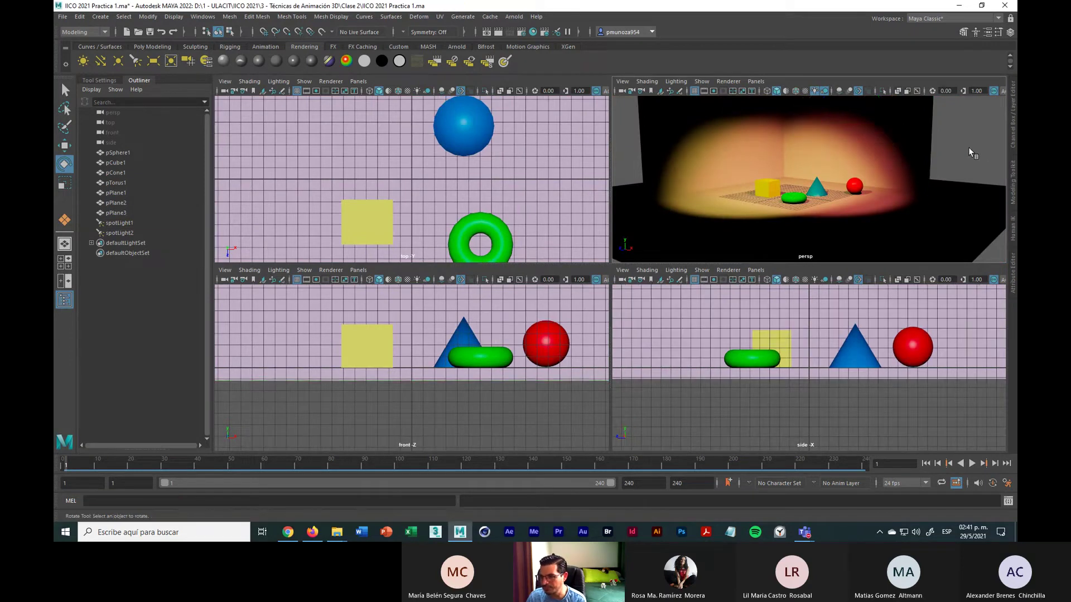
{"action": "key", "text": "space"}
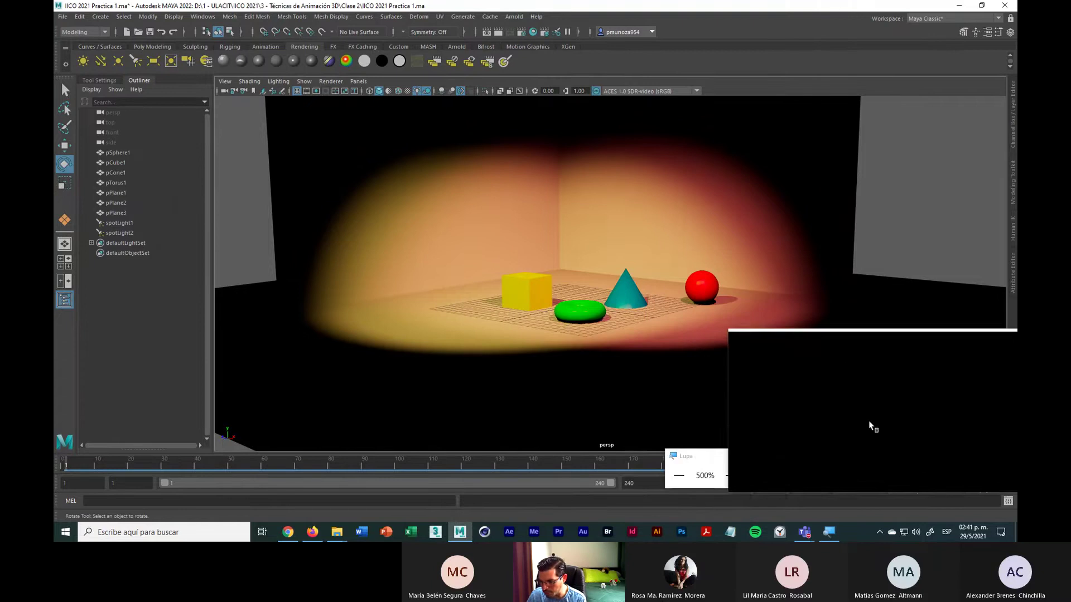
{"action": "left_click", "coordinate": [863, 454]}
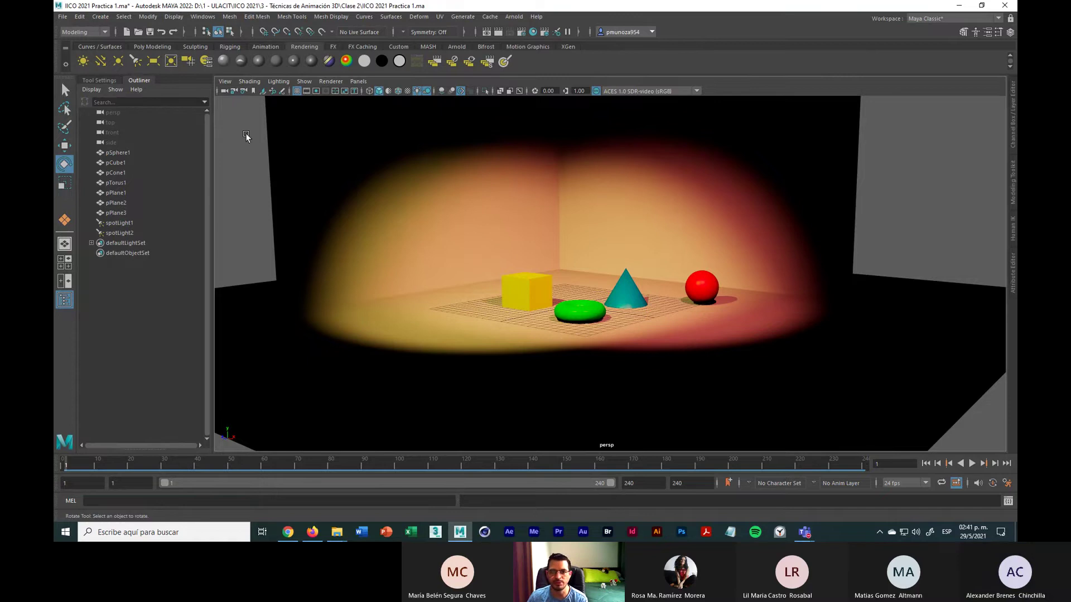
{"action": "left_click", "coordinate": [97, 18]}
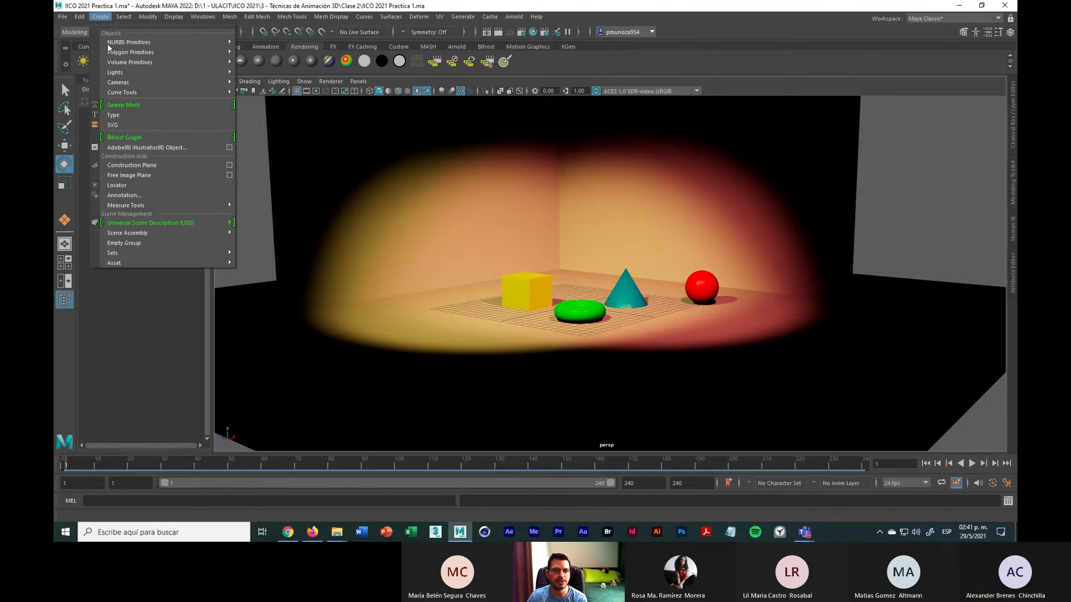
{"action": "mouse_move", "coordinate": [214, 85]}
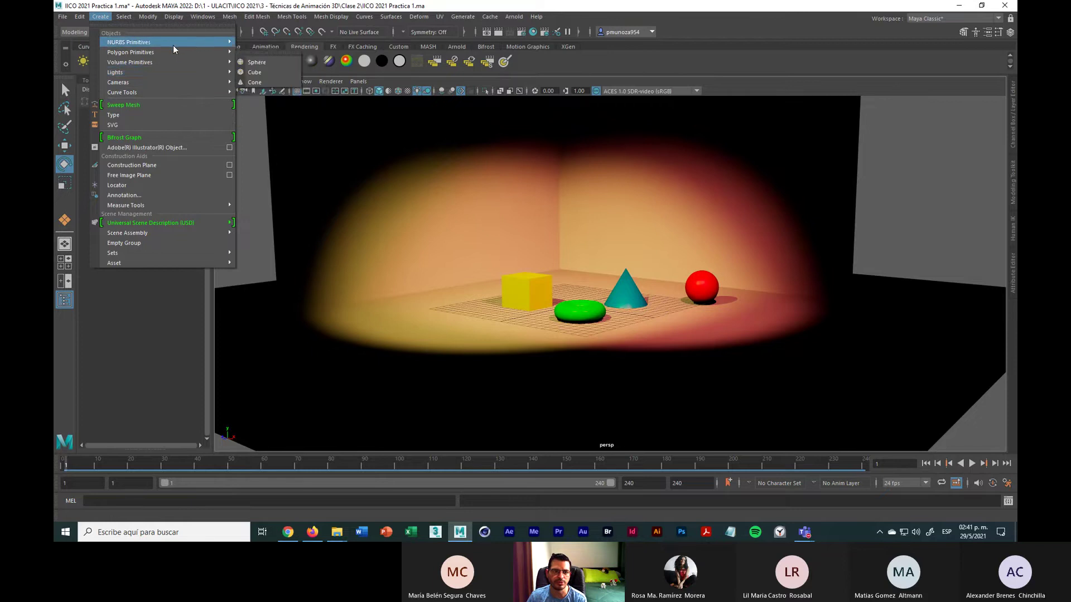
{"action": "left_click", "coordinate": [663, 60]}
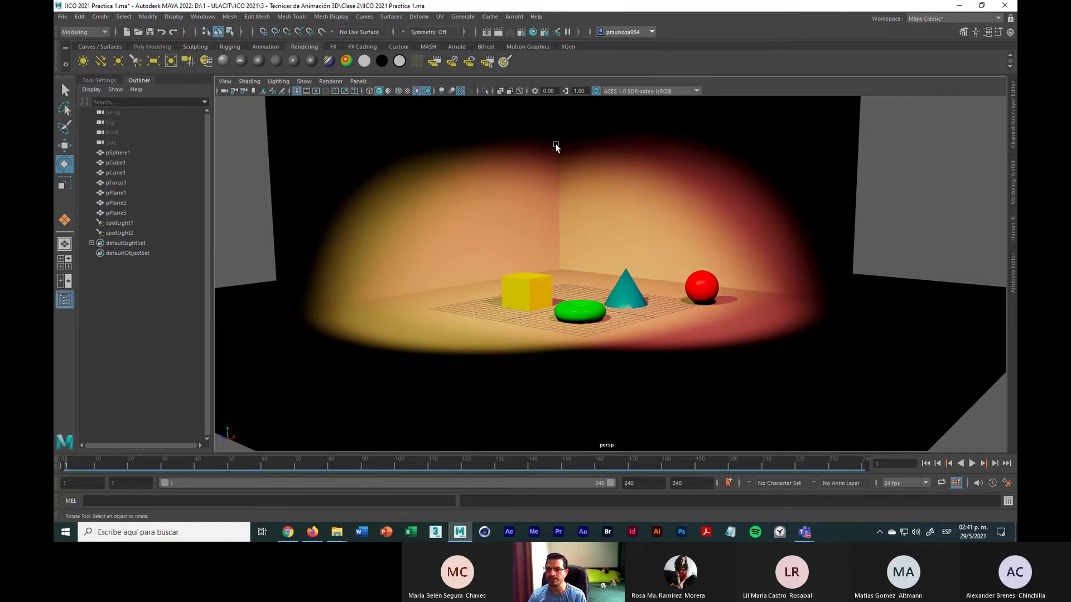
Reopen the render settings and set the image size preset to HD 1080
{"action": "left_click", "coordinate": [521, 32]}
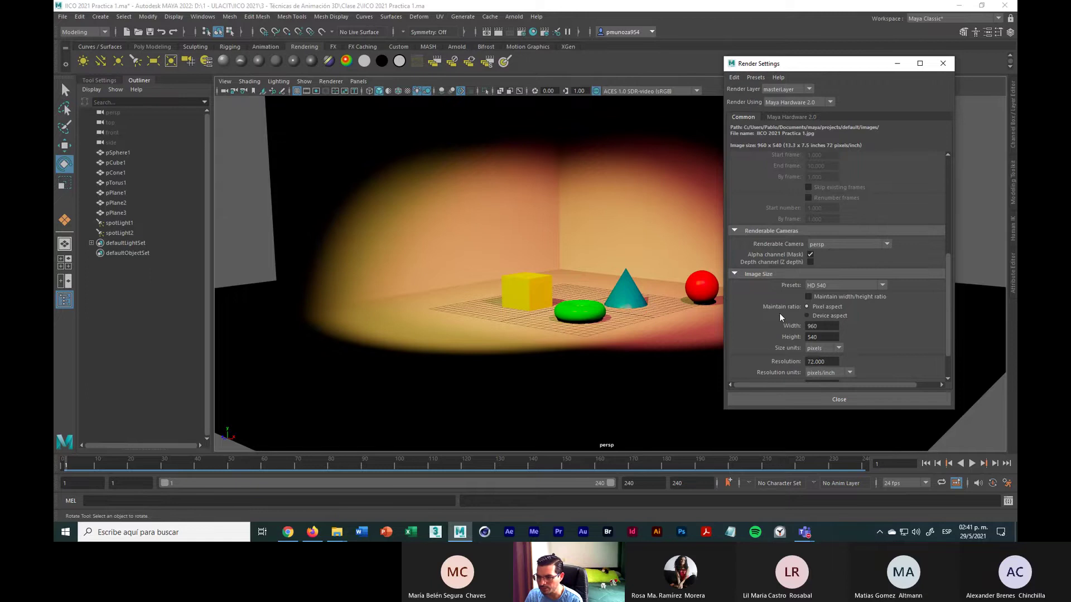
{"action": "left_click", "coordinate": [881, 286]}
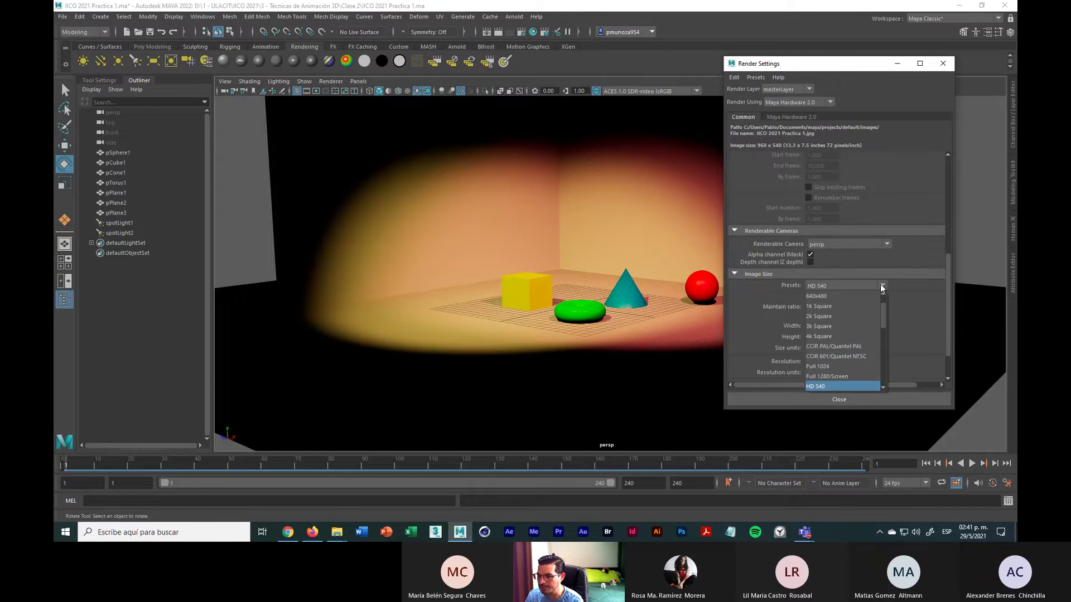
{"action": "left_click_drag", "start_coordinate": [882, 310], "coordinate": [885, 324]}
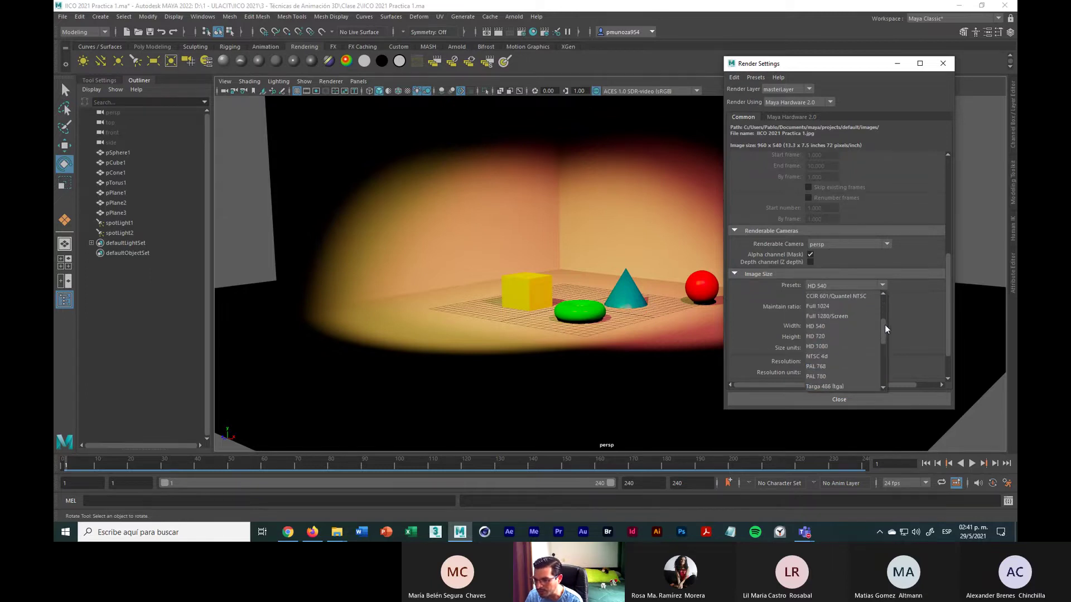
{"action": "left_click", "coordinate": [819, 347]}
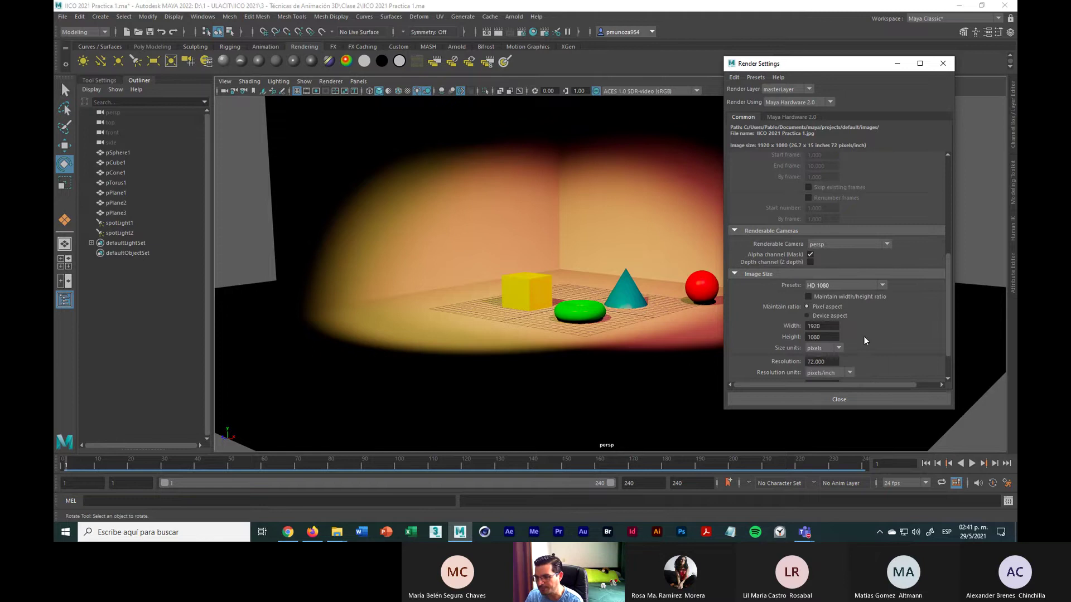
Try the HD 720 image size preset and switch back to HD 1080
{"action": "left_click", "coordinate": [882, 286]}
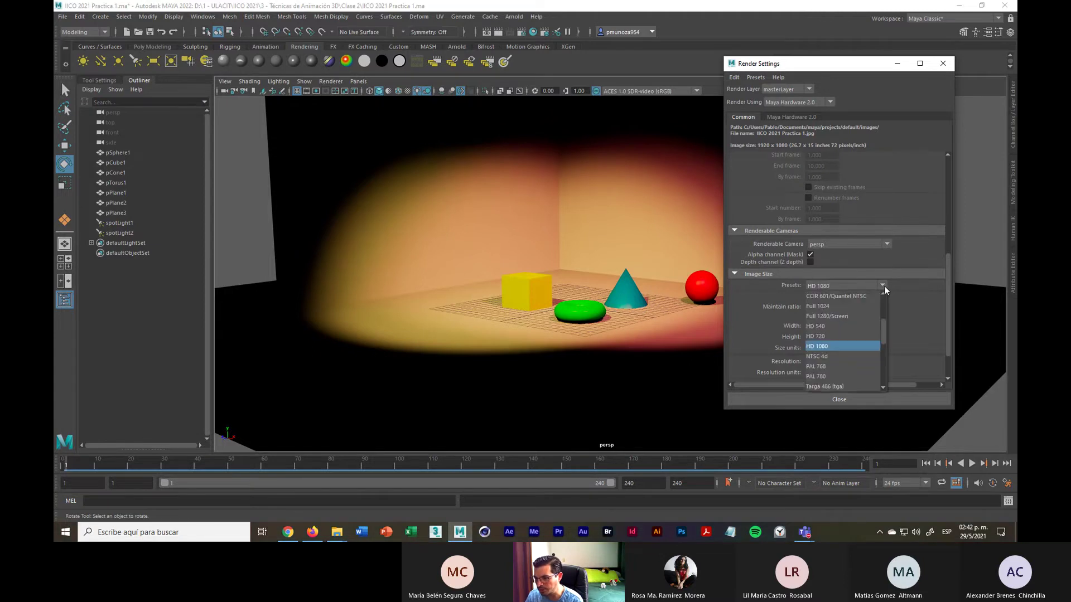
{"action": "left_click", "coordinate": [825, 337]}
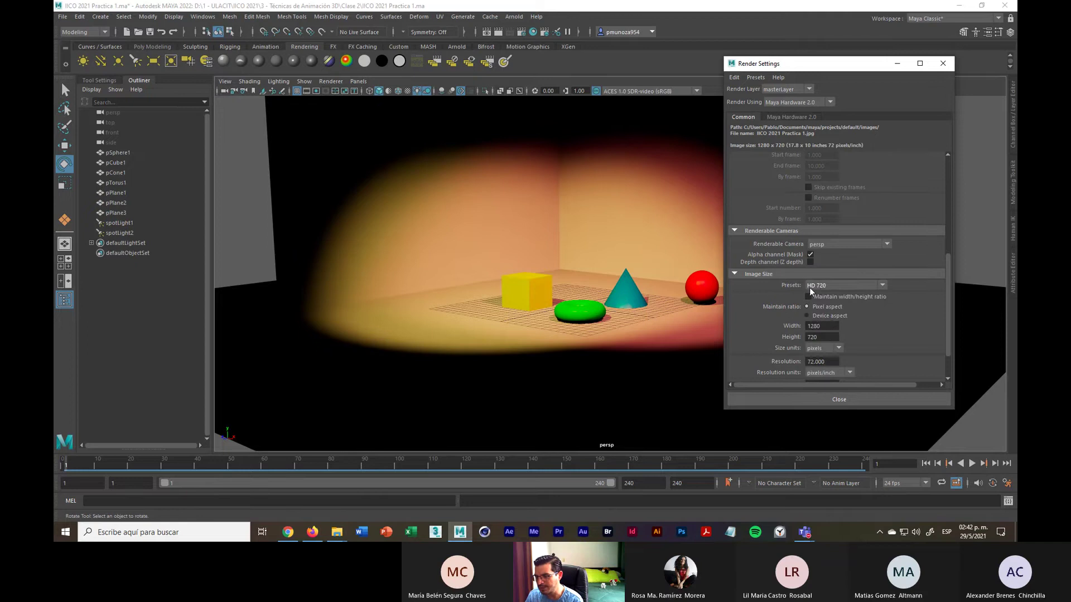
{"action": "left_click", "coordinate": [882, 286]}
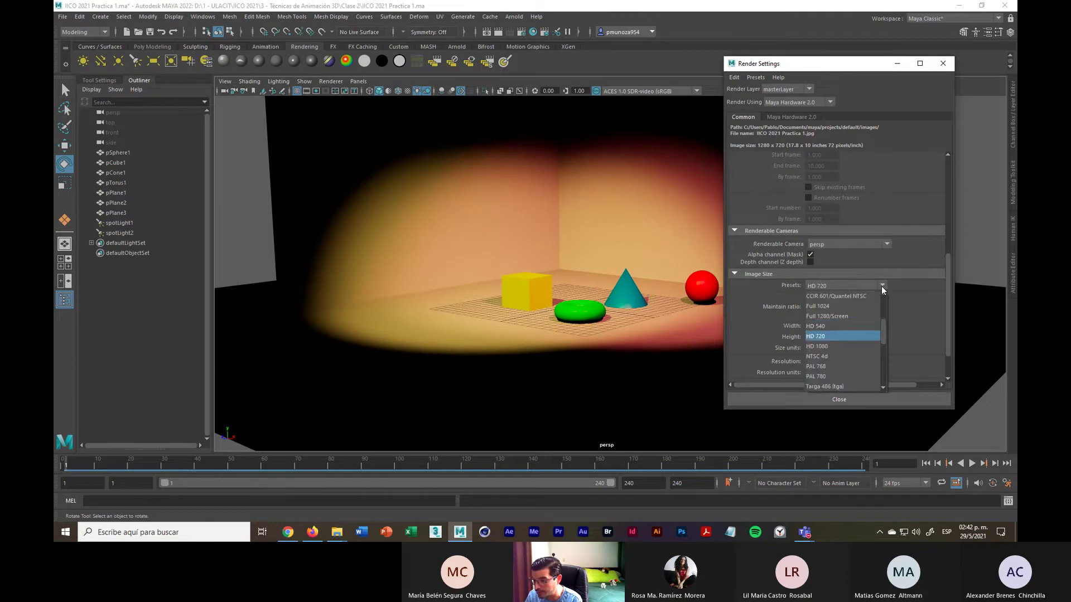
{"action": "left_click", "coordinate": [829, 347]}
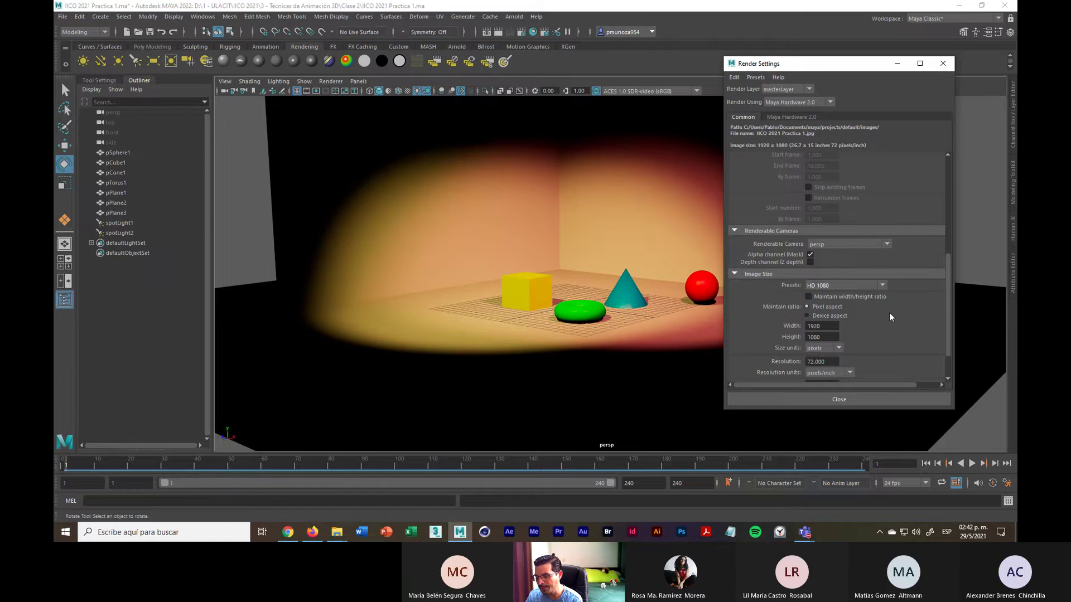
Expand the Render Options section, review the remaining common render settings, and close the render settings
{"action": "scroll", "coordinate": [889, 313], "scroll_direction": "down", "scroll_amount": 2}
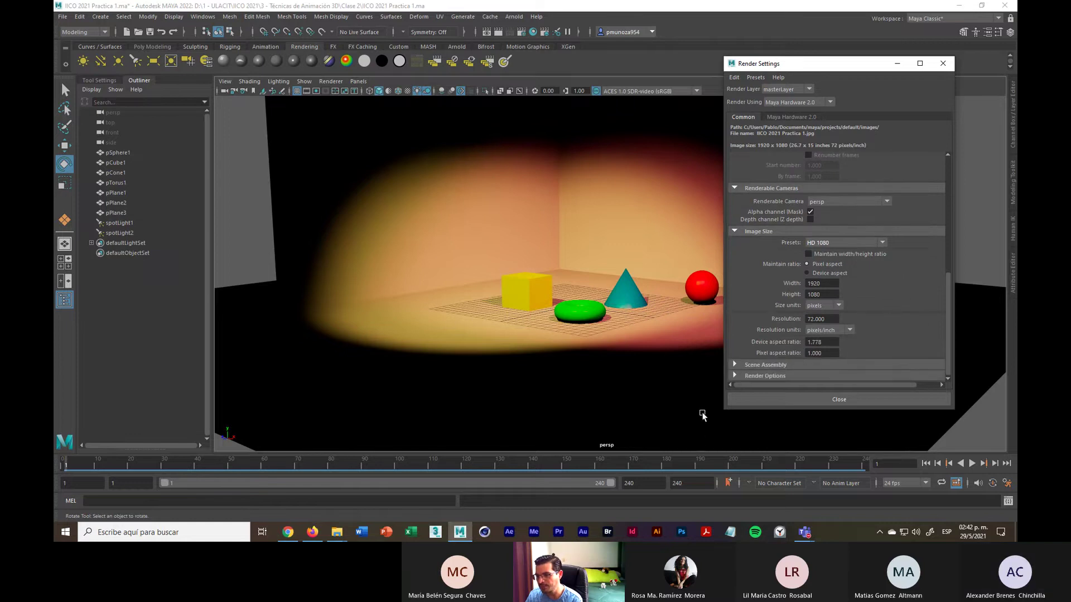
{"action": "left_click", "coordinate": [735, 374]}
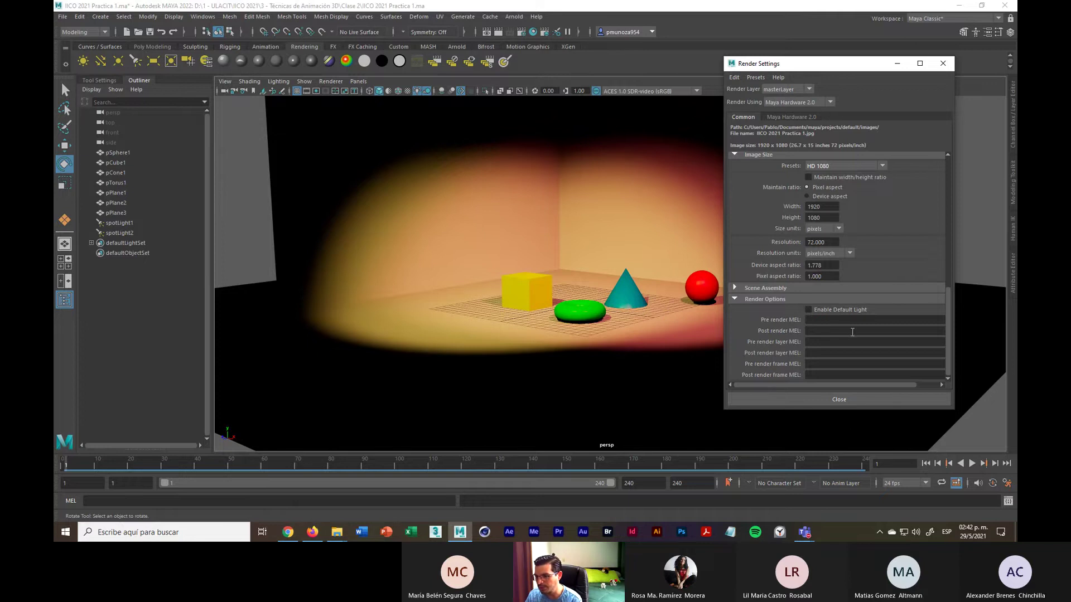
{"action": "scroll", "coordinate": [852, 332], "scroll_direction": "up", "scroll_amount": 3}
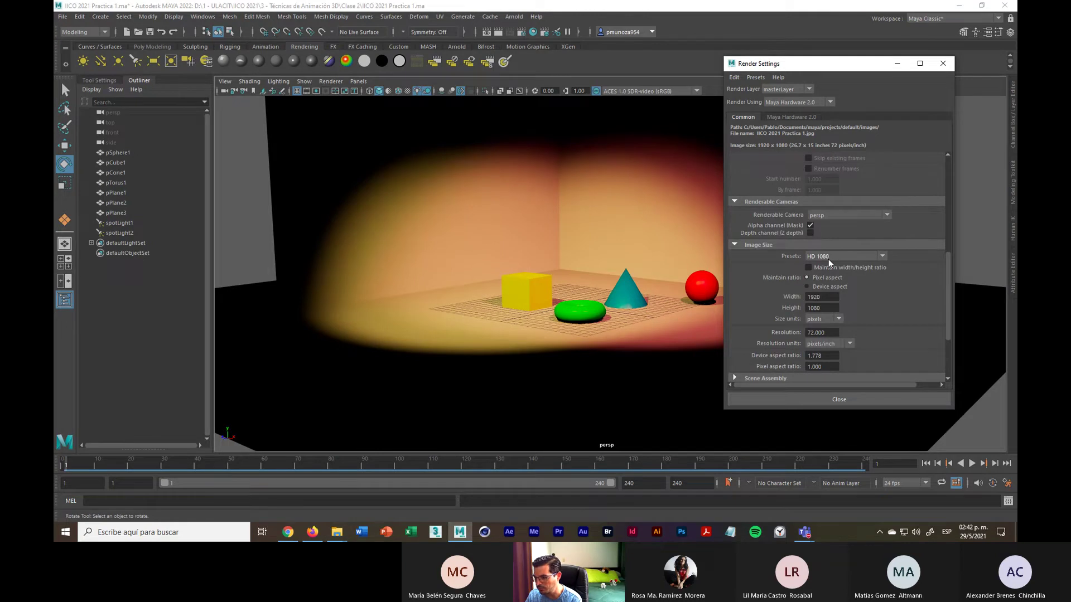
{"action": "scroll", "coordinate": [895, 329], "scroll_direction": "up", "scroll_amount": 2}
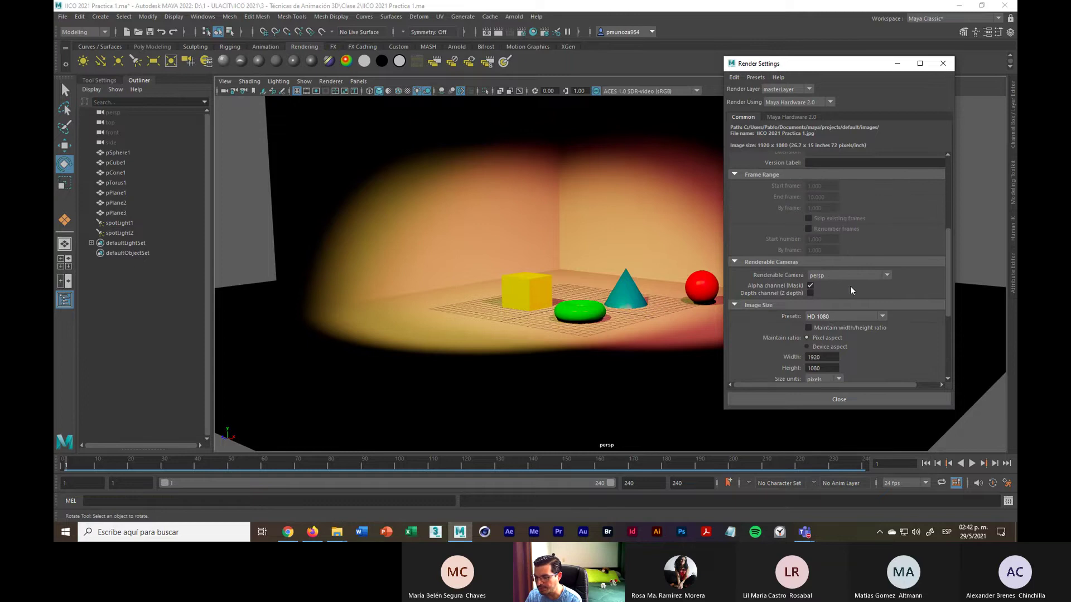
{"action": "scroll", "coordinate": [880, 297], "scroll_direction": "up", "scroll_amount": 6}
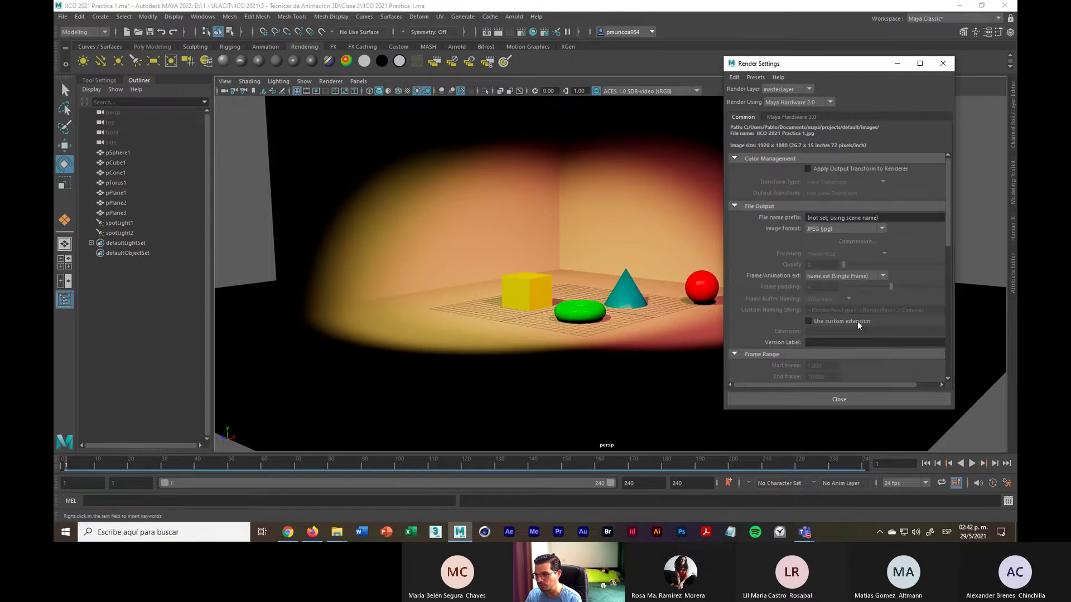
{"action": "left_click", "coordinate": [844, 399]}
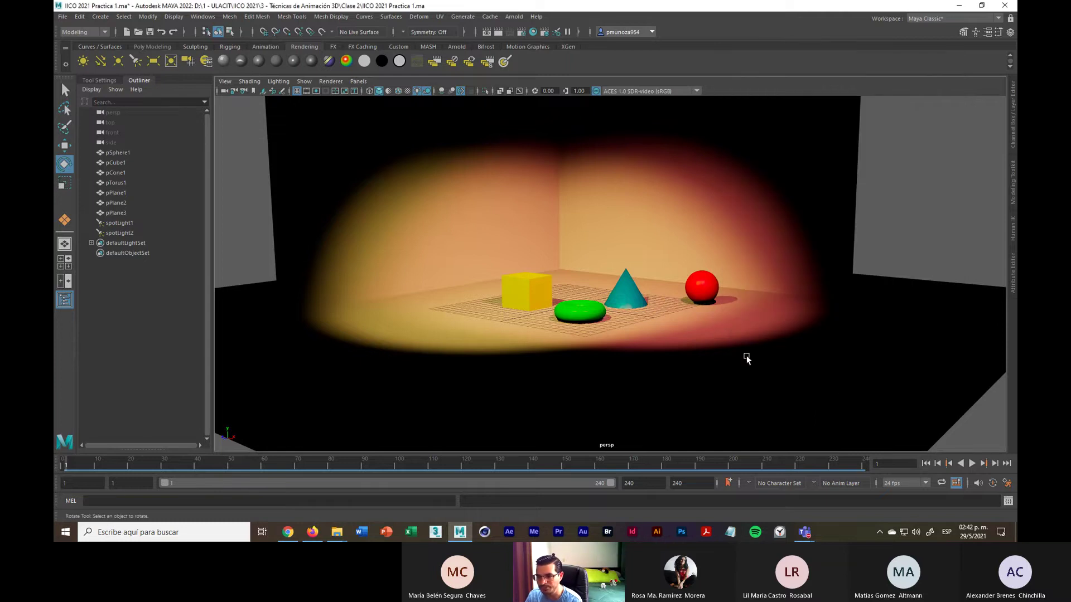
Show the resolution gate, switch to the film gate, and zoom the persp view out to include the surrounding planes
{"action": "left_click", "coordinate": [317, 92]}
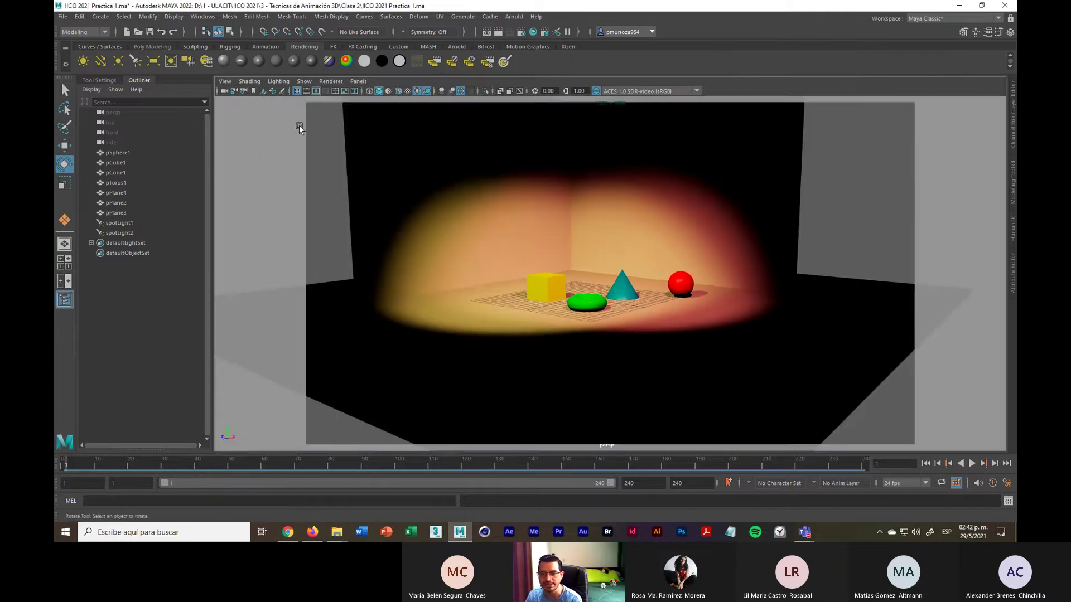
{"action": "left_click", "coordinate": [306, 91]}
{"action": "scroll", "coordinate": [677, 333], "scroll_direction": "down", "scroll_amount": 5}
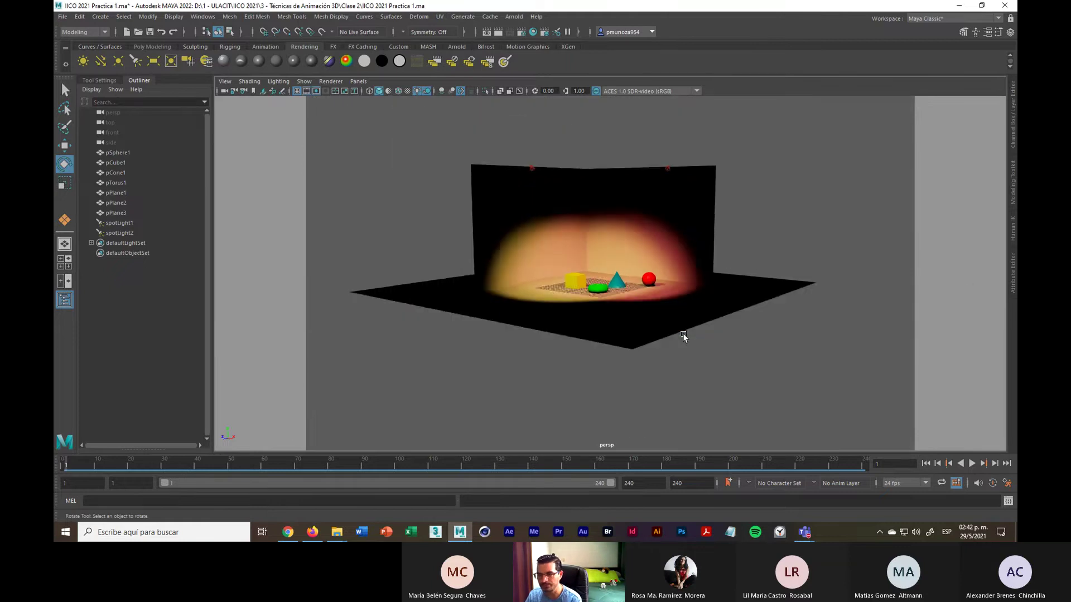
{"action": "scroll", "coordinate": [682, 333], "scroll_direction": "up", "scroll_amount": 3}
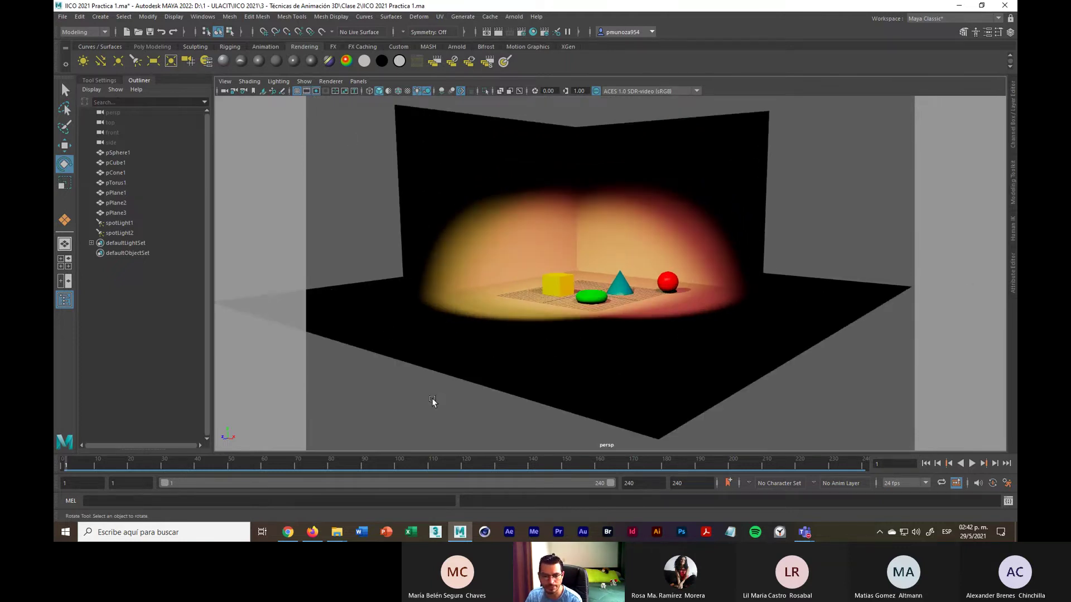
Toggle the film gate off and on to compare the framing, and switch the persp view to the resolution gate
{"action": "left_click", "coordinate": [307, 91]}
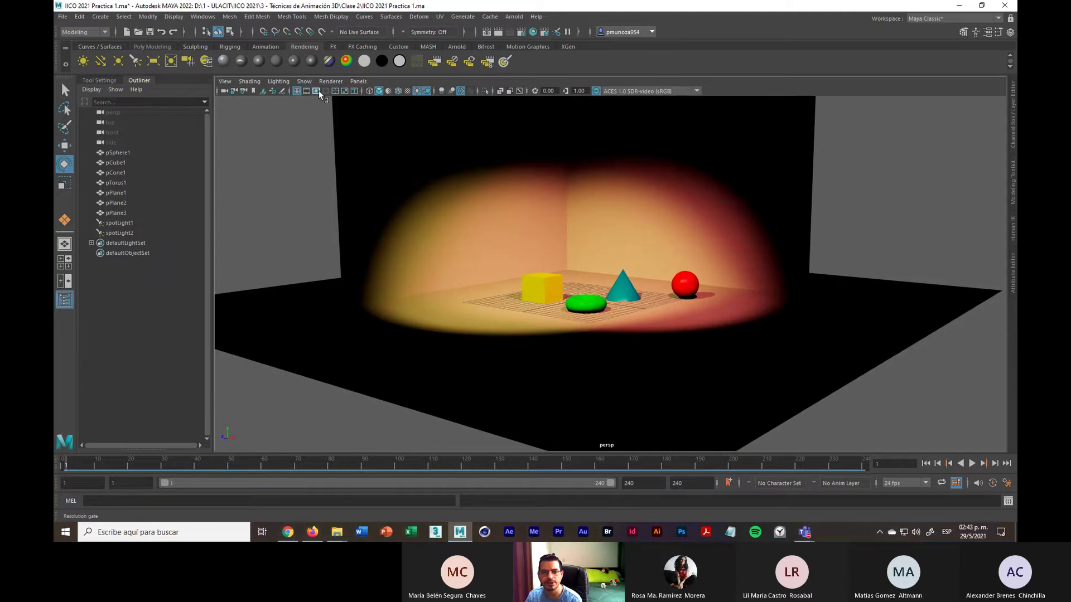
{"action": "left_click", "coordinate": [308, 92]}
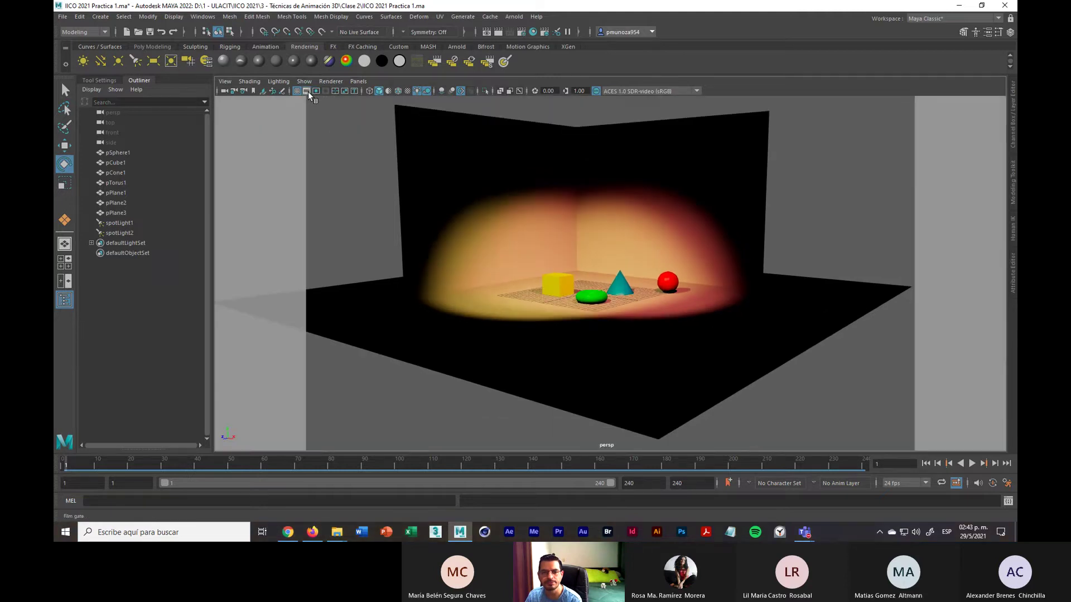
{"action": "left_click", "coordinate": [308, 91]}
{"action": "left_click", "coordinate": [316, 91]}
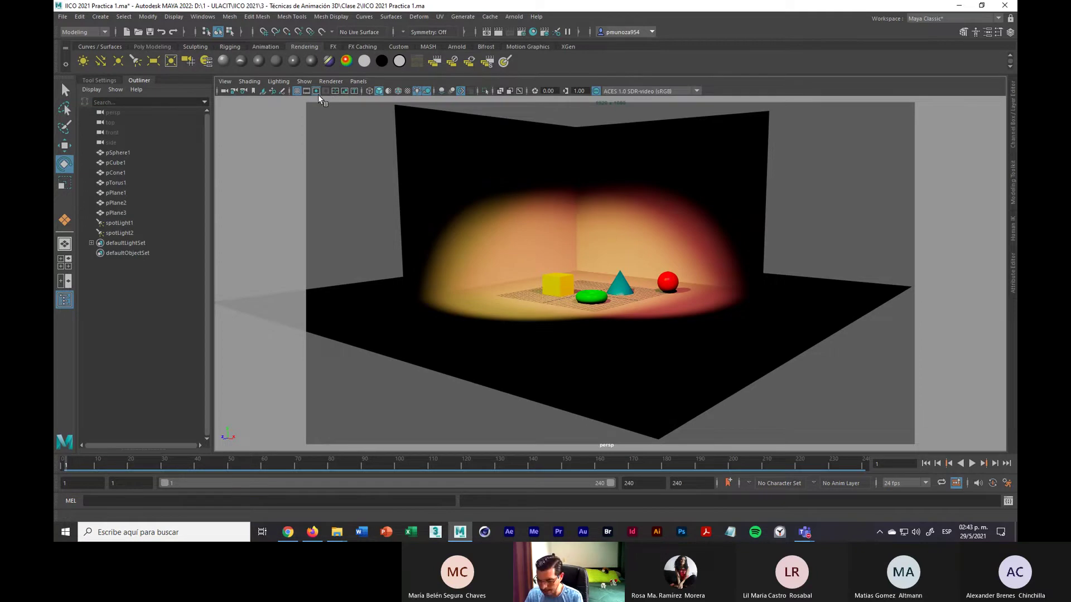
Magnify the gate controls to 800% and compare the film gate with the resolution gate in the persp view
{"action": "key", "text": "super+plus"}
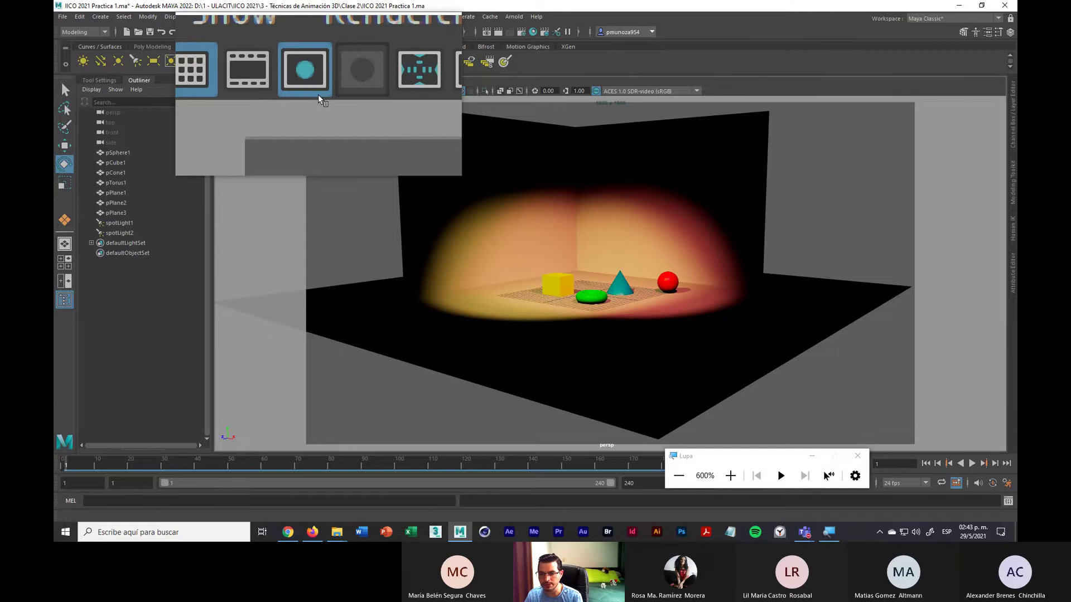
{"action": "key", "text": "super+plus"}
{"action": "key", "text": "super+plus"}
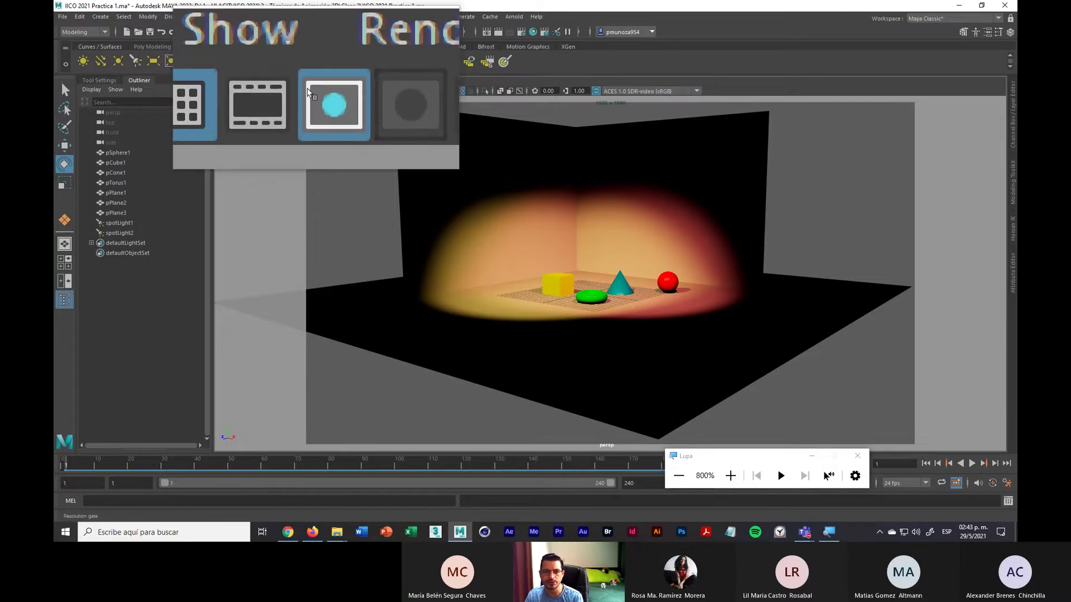
{"action": "left_click", "coordinate": [309, 94]}
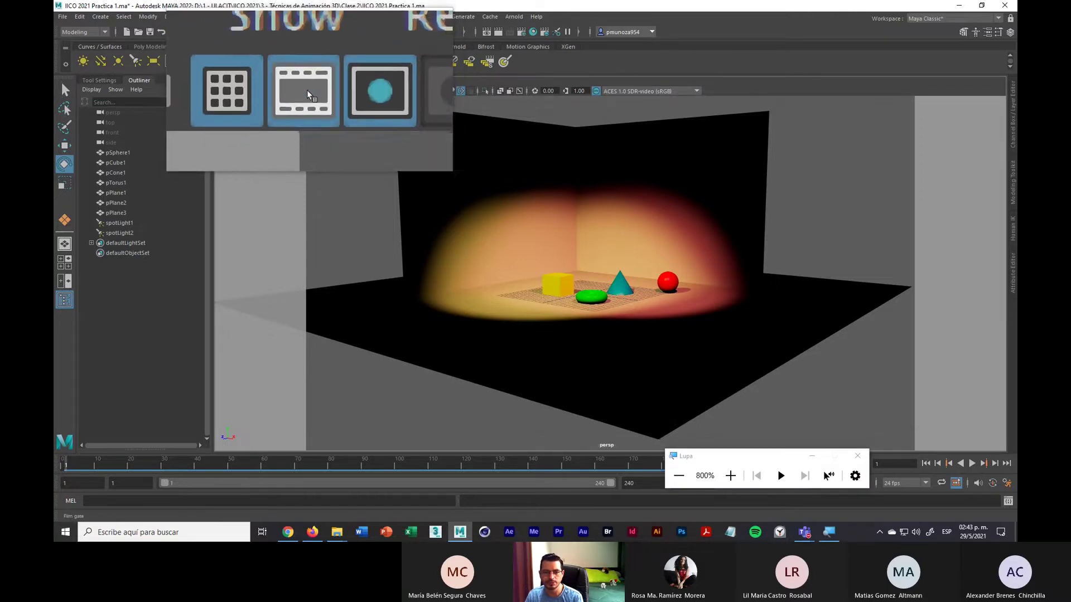
{"action": "left_click", "coordinate": [317, 92]}
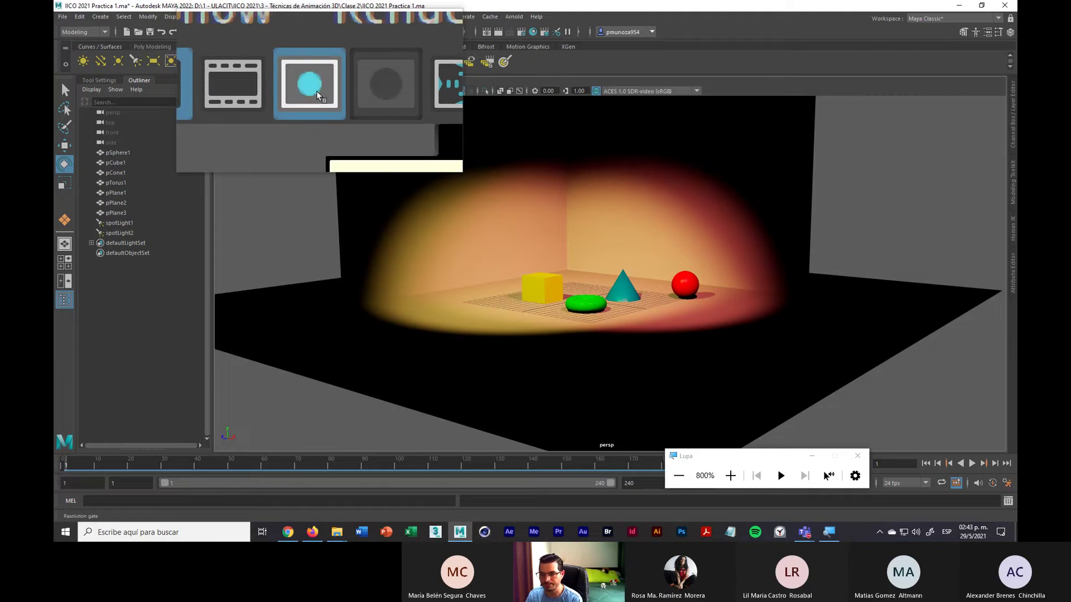
Show the resolution gate in the persp view and close the screen magnifier
{"action": "left_click", "coordinate": [316, 92]}
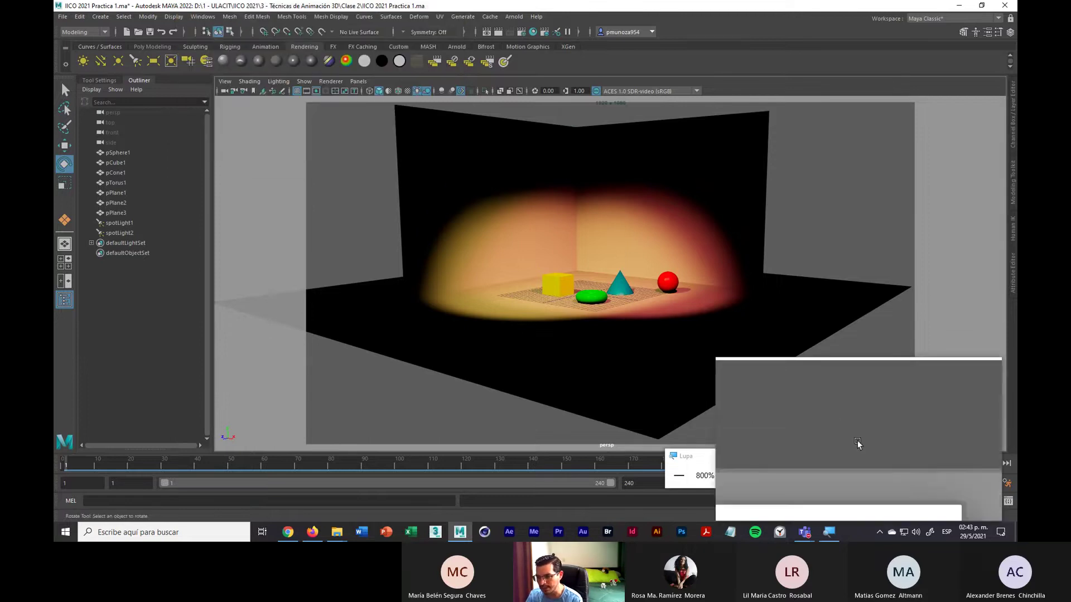
{"action": "left_click", "coordinate": [858, 456]}
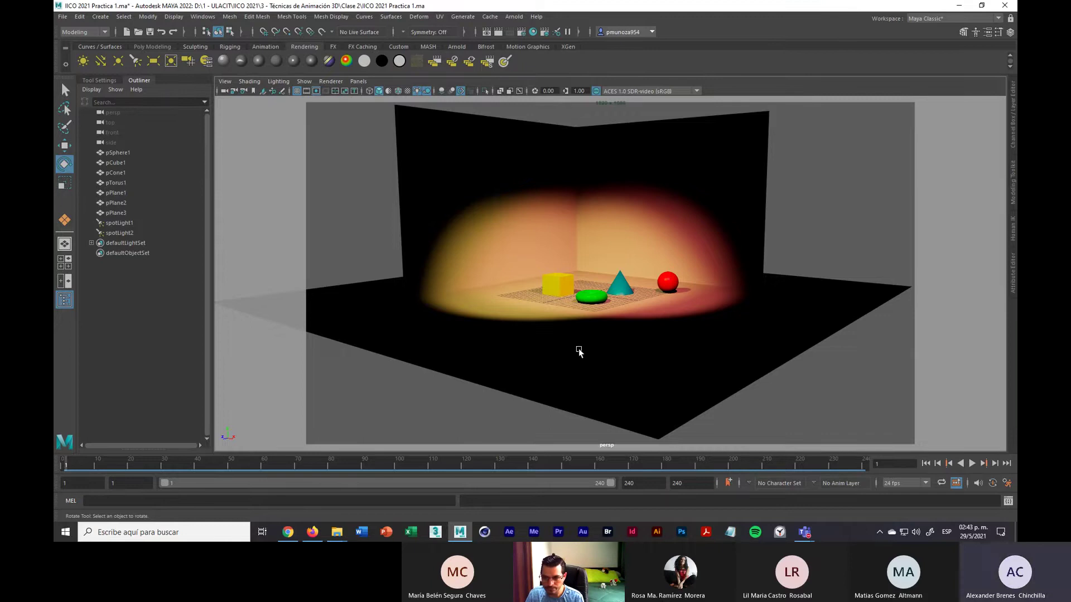
Frame the cube, torus, cone and sphere closely at a low angle within the resolution gate and save the scene
{"action": "right_click_drag", "start_coordinate": [576, 351], "coordinate": [746, 377], "text": "alt"}
{"action": "right_click_drag", "start_coordinate": [484, 328], "coordinate": [610, 339], "text": "alt"}
{"action": "left_click_drag", "start_coordinate": [613, 299], "coordinate": [608, 316], "text": "alt"}
{"action": "right_click_drag", "start_coordinate": [609, 318], "coordinate": [634, 336], "text": "alt"}
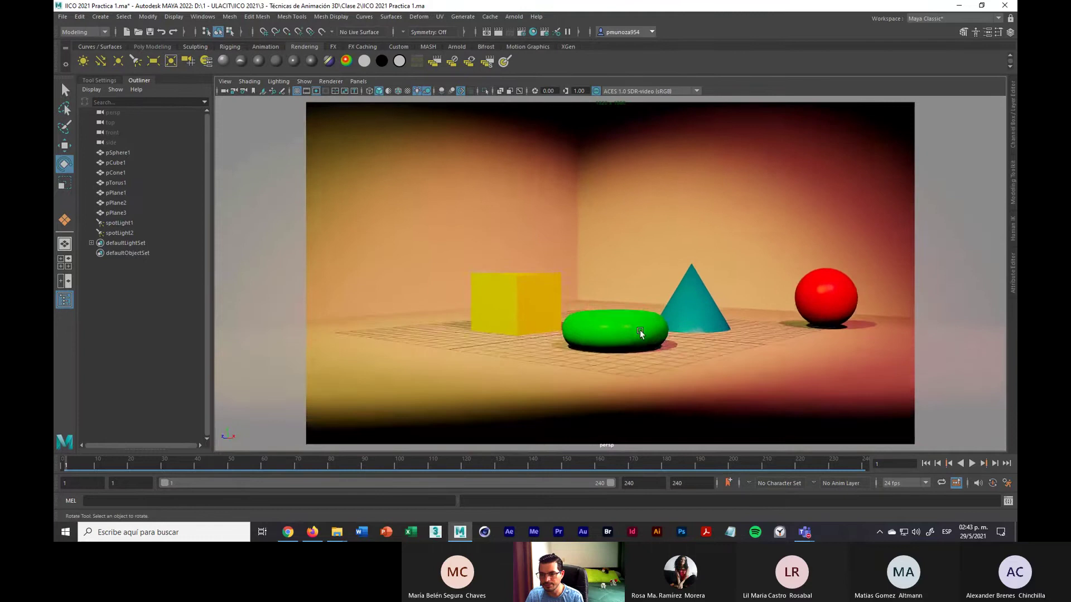
{"action": "left_click_drag", "start_coordinate": [645, 335], "coordinate": [658, 315], "text": "alt"}
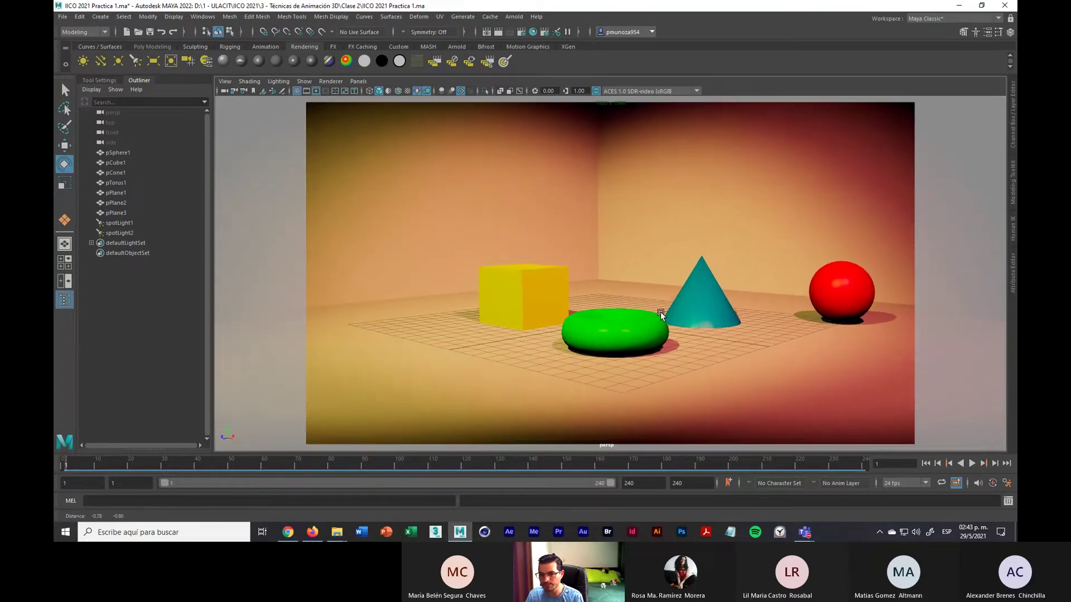
{"action": "middle_click_drag", "start_coordinate": [658, 315], "coordinate": [612, 318], "text": "alt"}
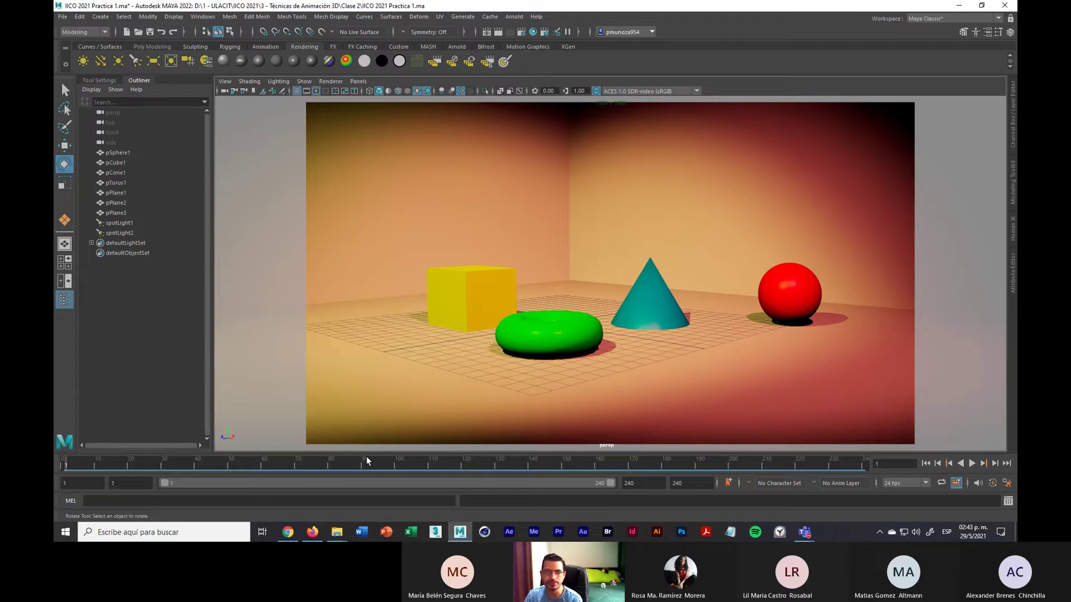
{"action": "left_click", "coordinate": [62, 16]}
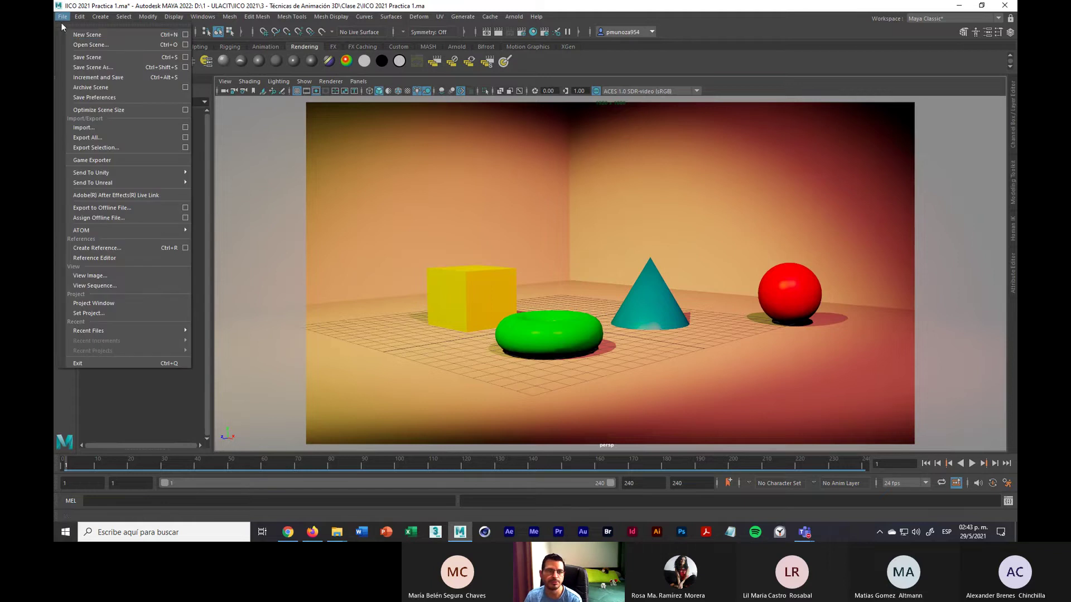
{"action": "left_click", "coordinate": [89, 57]}
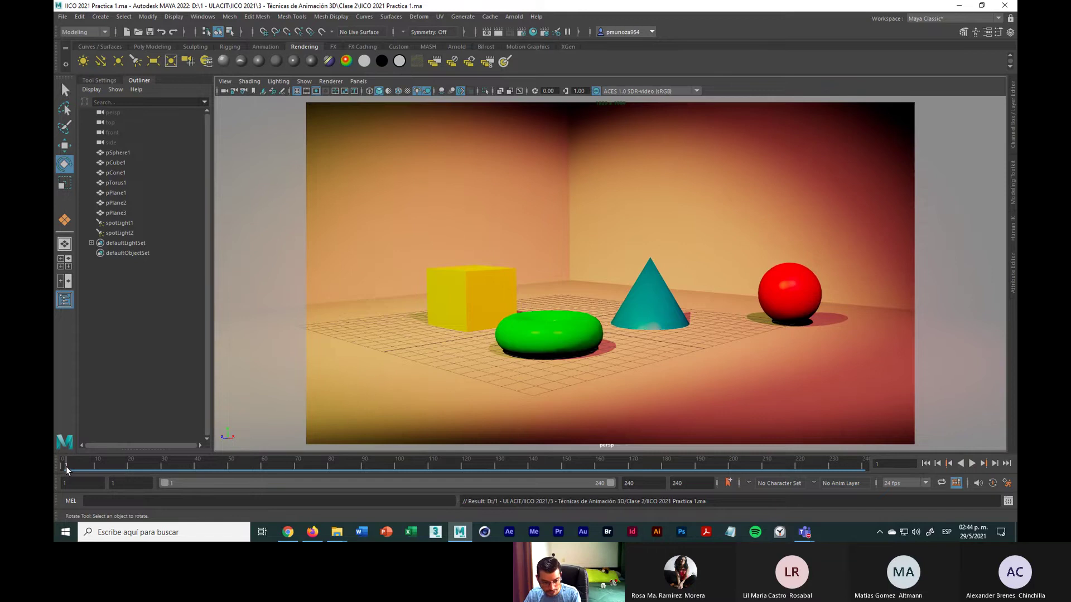
Select the persp camera and keyframe its opening framing at frame 1
{"action": "left_click", "coordinate": [113, 112]}
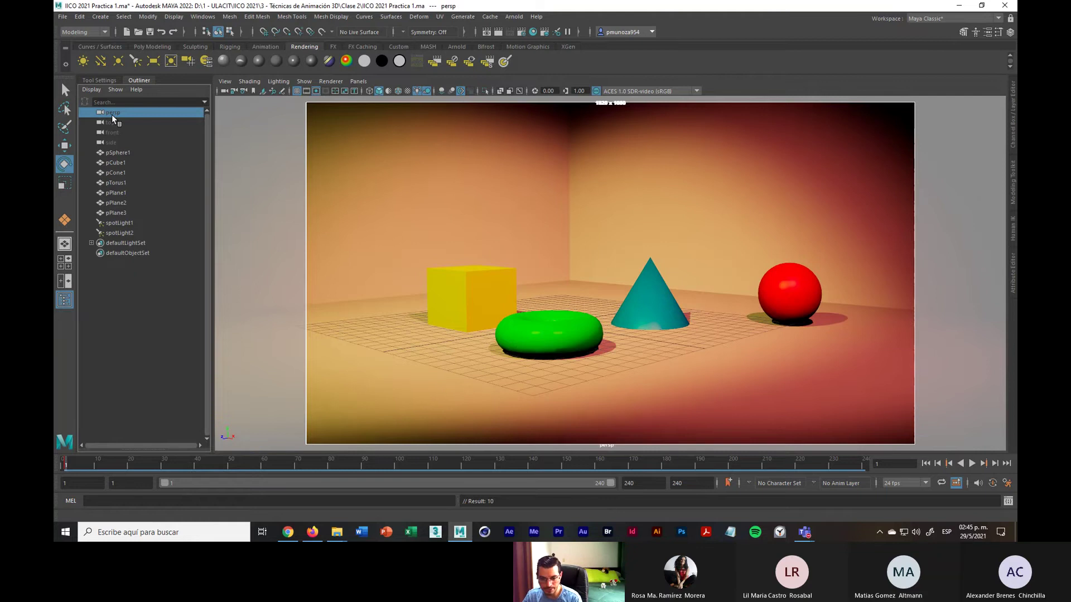
{"action": "left_click_drag", "start_coordinate": [111, 115], "coordinate": [260, 344]}
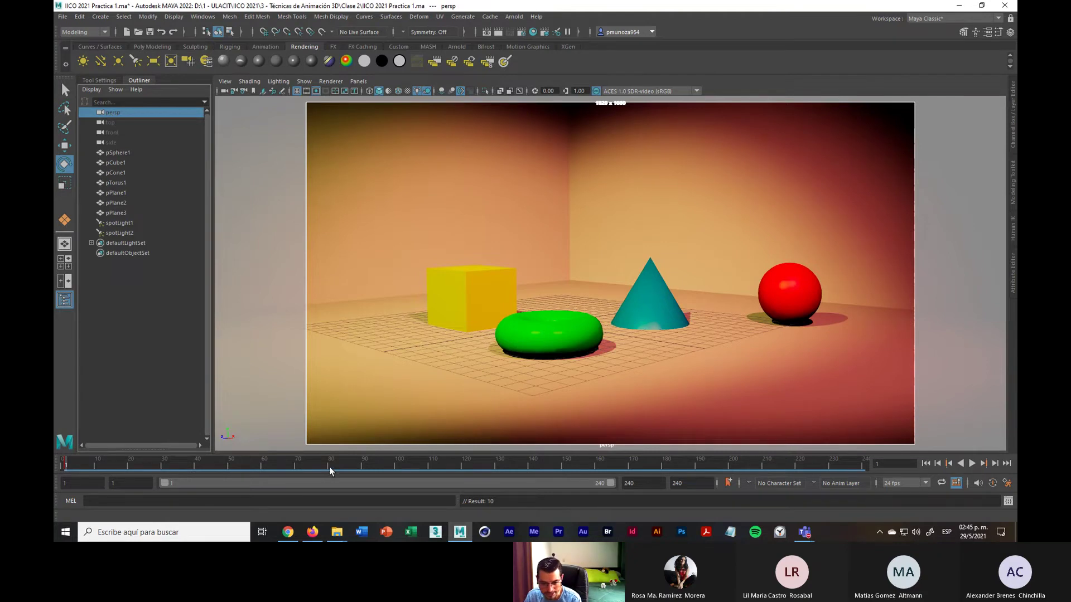
Keyframe the persp camera at frame 80 on a low close-up centred on the tilted yellow cube
{"action": "left_click", "coordinate": [330, 467]}
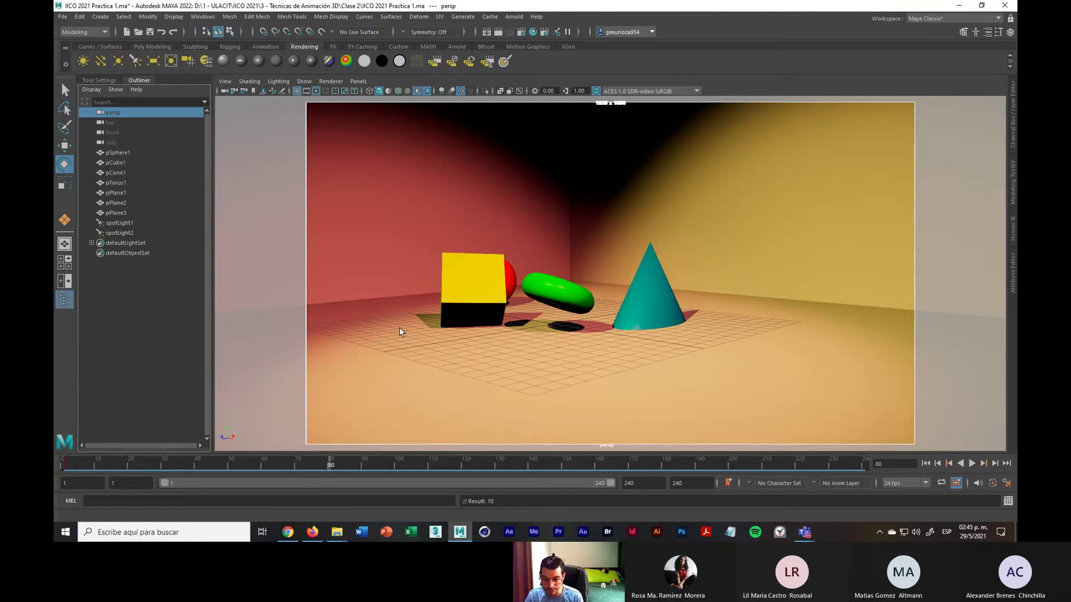
{"action": "right_click_drag", "start_coordinate": [437, 349], "coordinate": [525, 373], "text": "alt"}
{"action": "left_click_drag", "start_coordinate": [494, 381], "coordinate": [570, 378], "text": "alt"}
{"action": "right_click_drag", "start_coordinate": [570, 378], "coordinate": [643, 380], "text": "alt"}
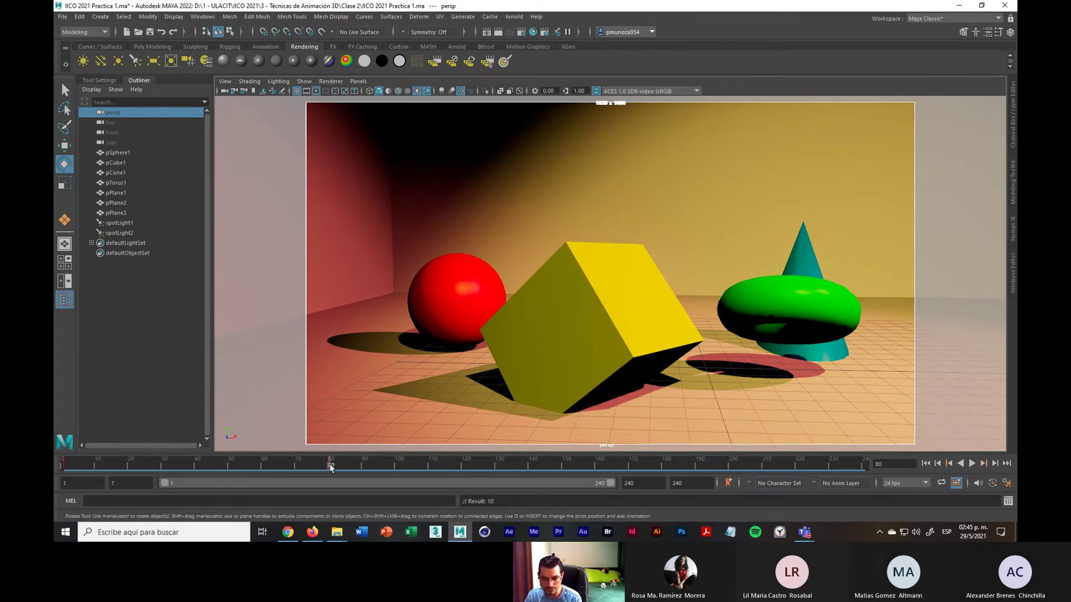
Keyframe the persp camera at frame 150 on an orbited view with the red sphere in the foreground
{"action": "left_click_drag", "start_coordinate": [331, 467], "coordinate": [564, 474]}
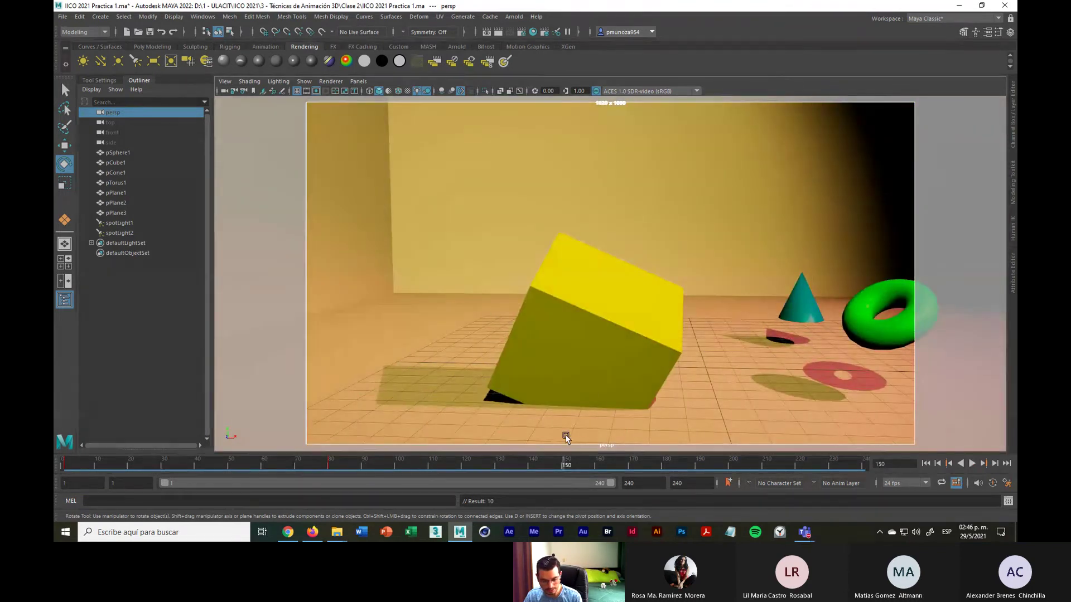
{"action": "right_click_drag", "start_coordinate": [655, 362], "coordinate": [631, 366], "text": "alt"}
{"action": "left_click_drag", "start_coordinate": [631, 366], "coordinate": [607, 357], "text": "alt"}
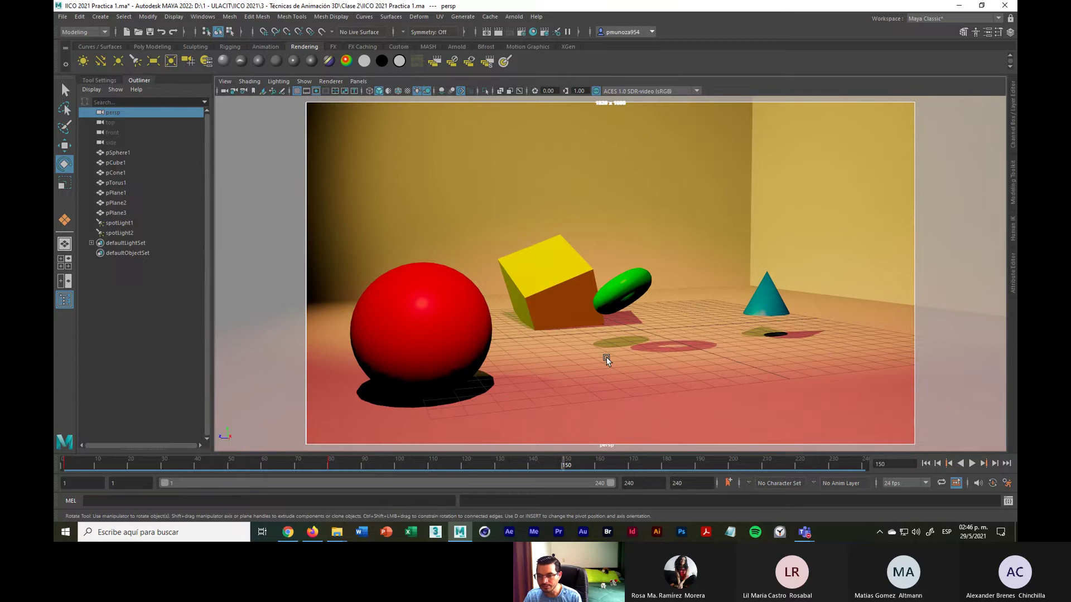
{"action": "left_click_drag", "start_coordinate": [606, 357], "coordinate": [653, 324], "text": "alt"}
{"action": "mouse_move", "coordinate": [661, 327]}
{"action": "right_mouse_down", "text": "alt"}
{"action": "mouse_move", "coordinate": [687, 304]}
{"action": "mouse_move", "coordinate": [662, 306]}
{"action": "mouse_move", "coordinate": [668, 314]}
{"action": "right_mouse_up", "text": "alt"}
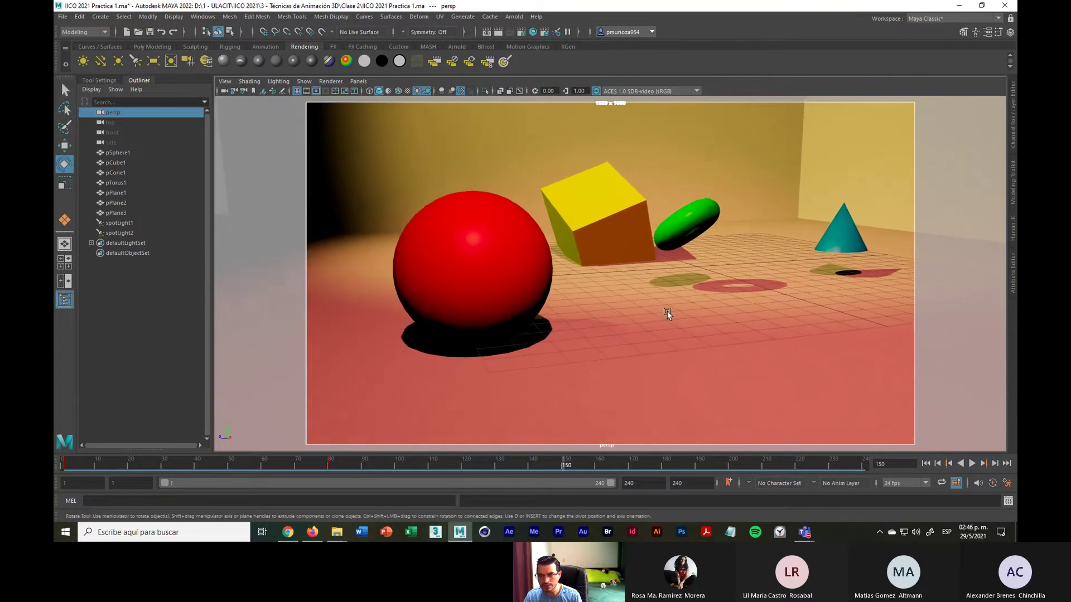
{"action": "mouse_move", "coordinate": [667, 314]}
{"action": "left_mouse_down", "text": "alt"}
{"action": "mouse_move", "coordinate": [664, 300]}
{"action": "mouse_move", "coordinate": [660, 311]}
{"action": "left_mouse_up", "text": "alt"}
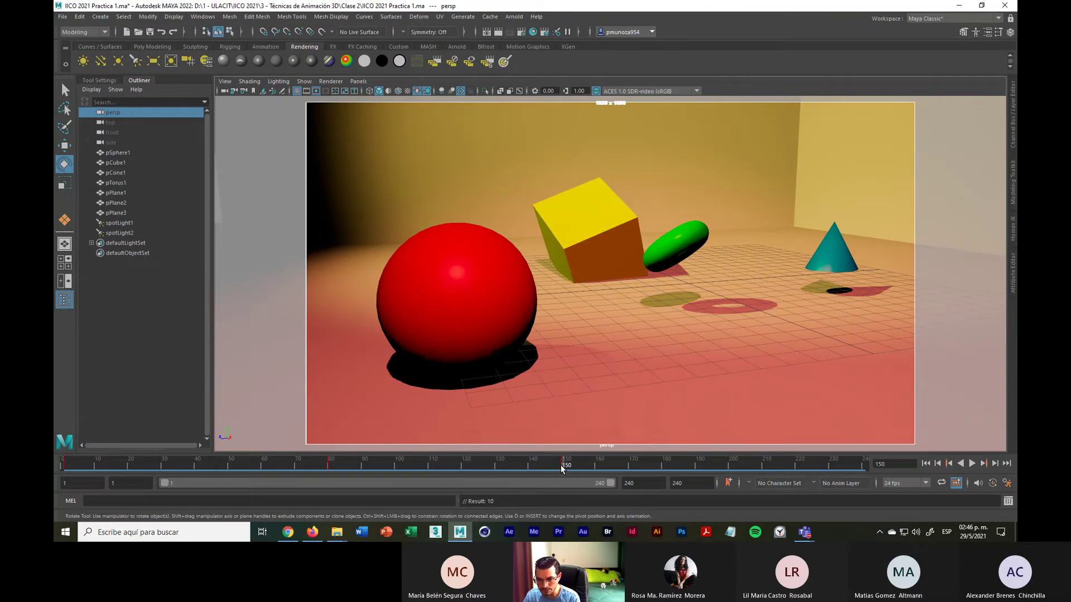
Scrub the camera move, keyframe the persp camera at frame 230 on a high-angle view of all four primitives, and save the scene
{"action": "mouse_move", "coordinate": [562, 469]}
{"action": "left_mouse_down"}
{"action": "mouse_move", "coordinate": [453, 476]}
{"action": "mouse_move", "coordinate": [117, 459]}
{"action": "left_mouse_up"}
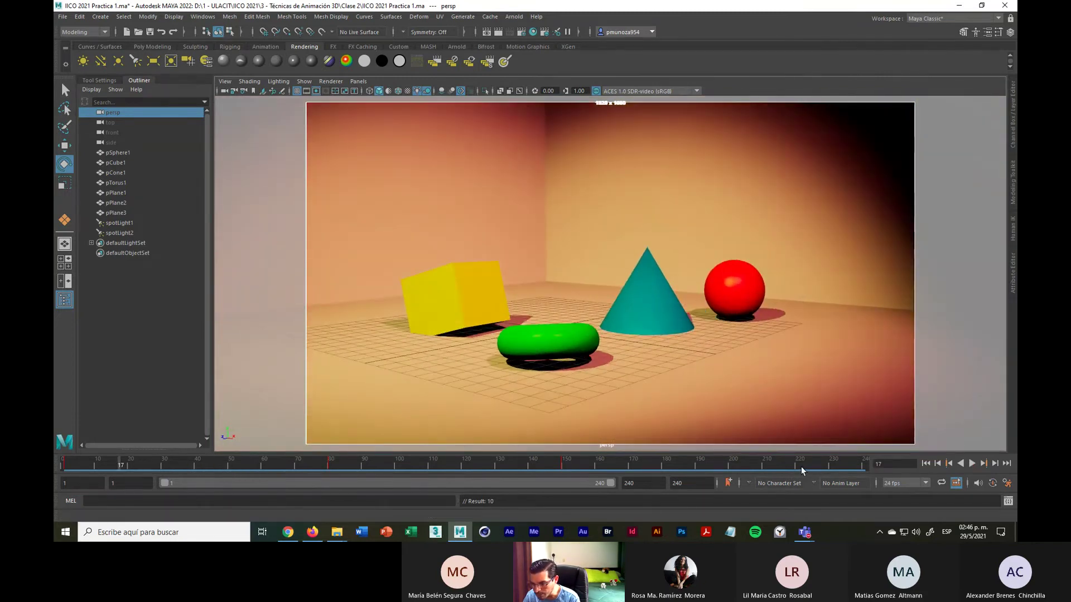
{"action": "left_click", "coordinate": [831, 469]}
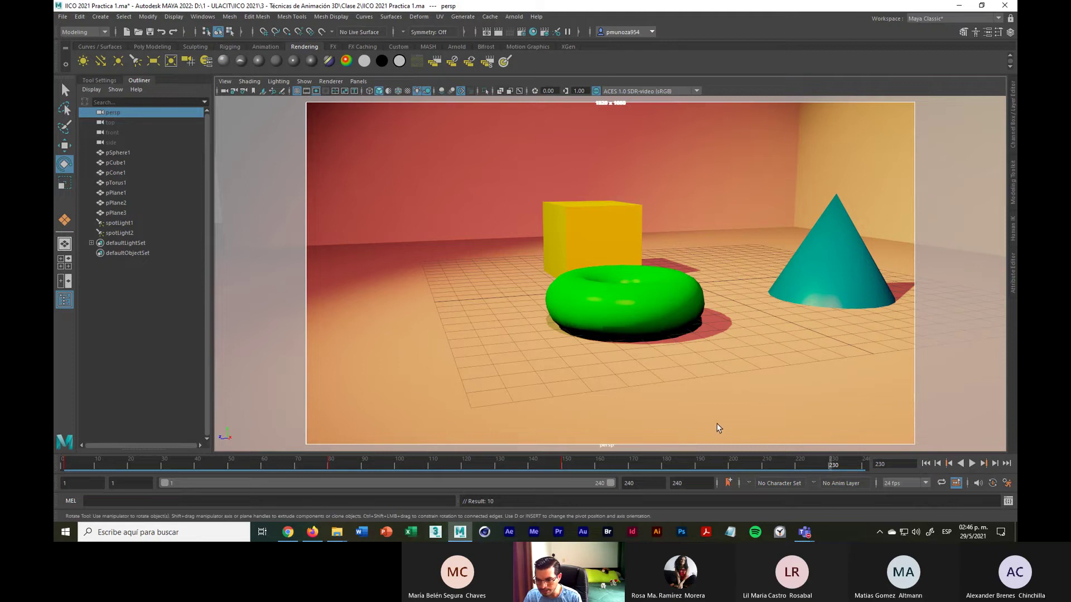
{"action": "left_click_drag", "start_coordinate": [679, 395], "coordinate": [593, 369], "text": "alt"}
{"action": "middle_click_drag", "start_coordinate": [699, 372], "coordinate": [632, 373], "text": "alt"}
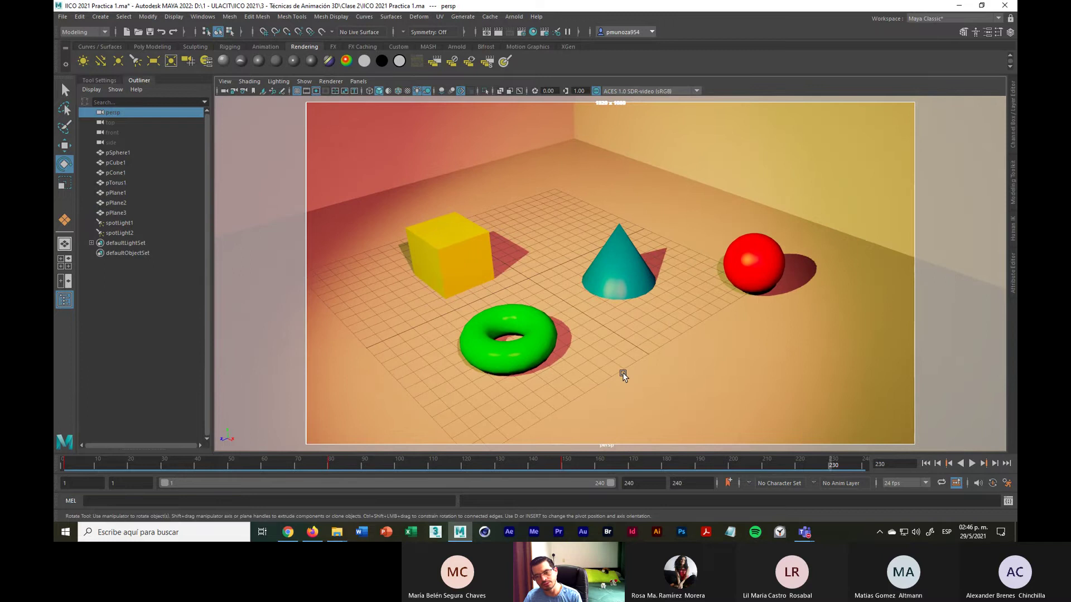
{"action": "right_click_drag", "start_coordinate": [623, 374], "coordinate": [520, 384], "text": "alt"}
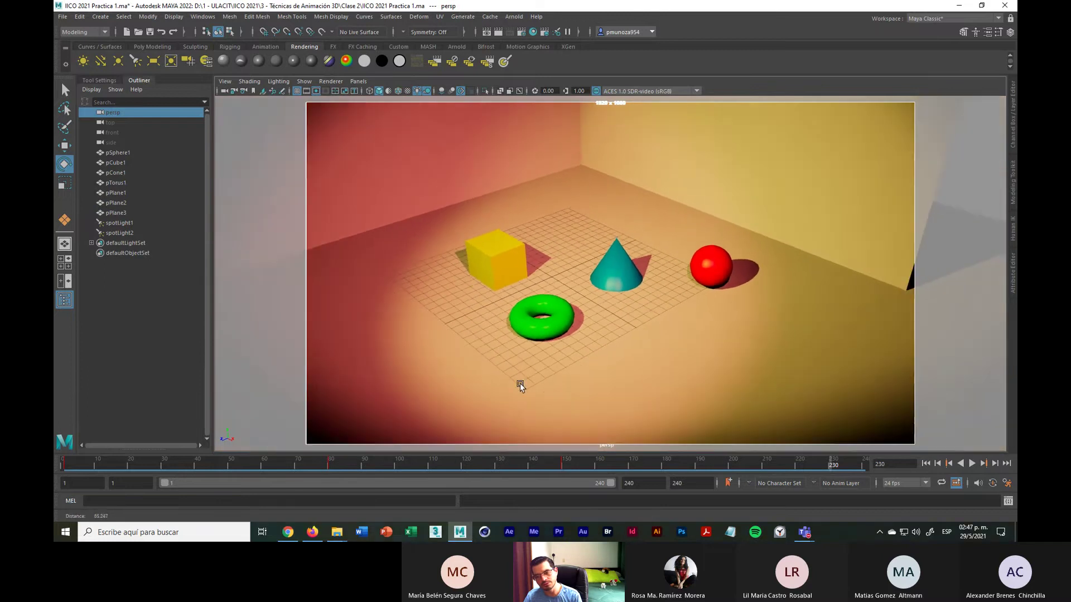
{"action": "left_click_drag", "start_coordinate": [570, 369], "coordinate": [606, 372], "text": "alt"}
{"action": "right_click_drag", "start_coordinate": [631, 382], "coordinate": [708, 359], "text": "alt"}
{"action": "mouse_move", "coordinate": [708, 359]}
{"action": "middle_mouse_down", "text": "alt"}
{"action": "mouse_move", "coordinate": [678, 363]}
{"action": "mouse_move", "coordinate": [689, 354]}
{"action": "middle_mouse_up", "text": "alt"}
{"action": "right_click_drag", "start_coordinate": [688, 353], "coordinate": [729, 359], "text": "alt"}
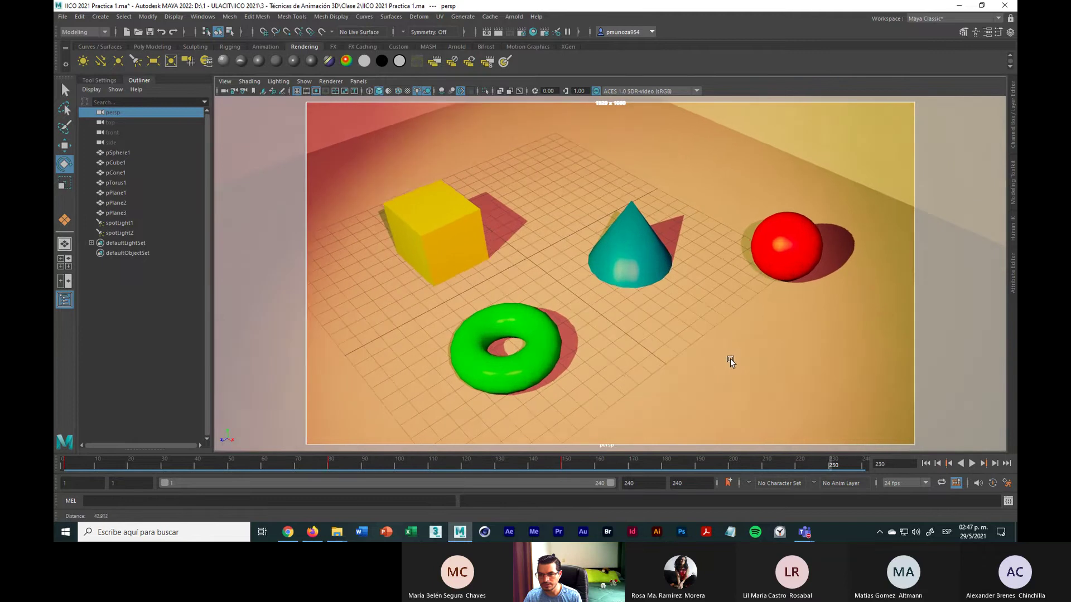
{"action": "middle_click_drag", "start_coordinate": [729, 359], "coordinate": [732, 356], "text": "alt"}
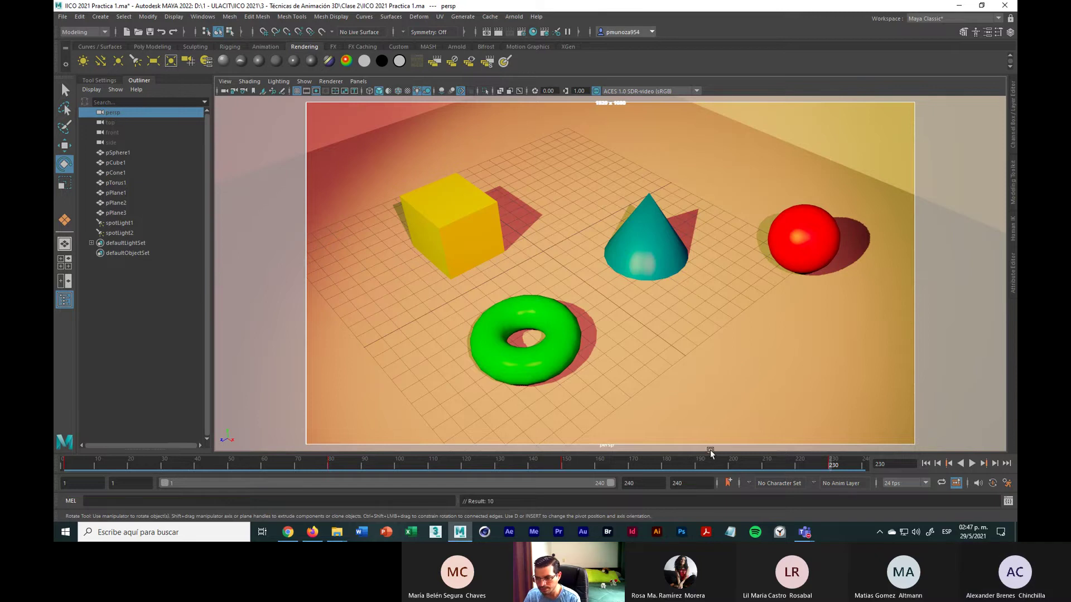
{"action": "left_click", "coordinate": [62, 17]}
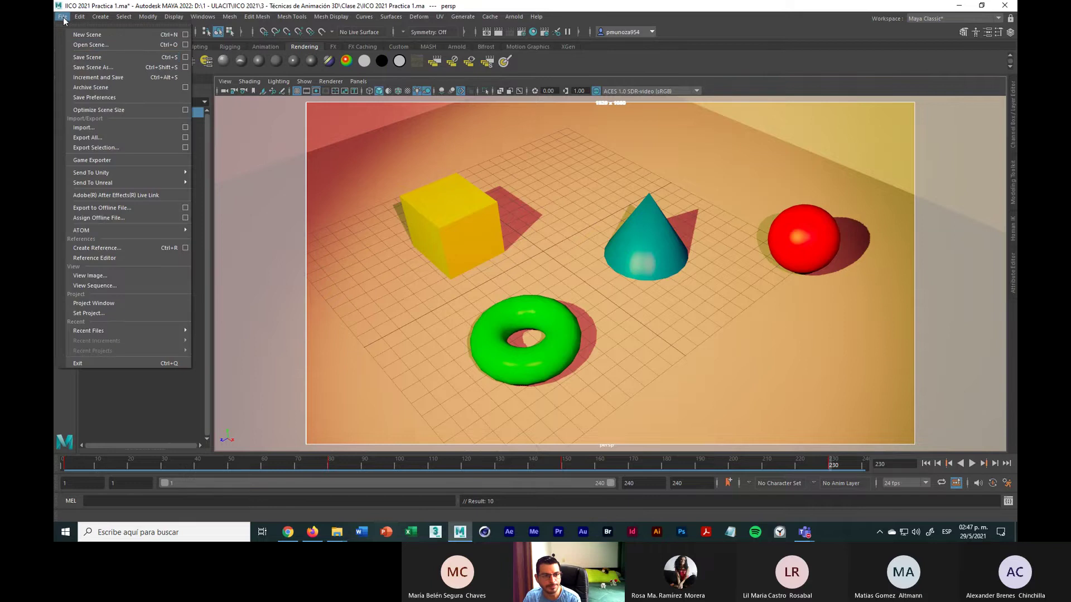
{"action": "left_click", "coordinate": [111, 58]}
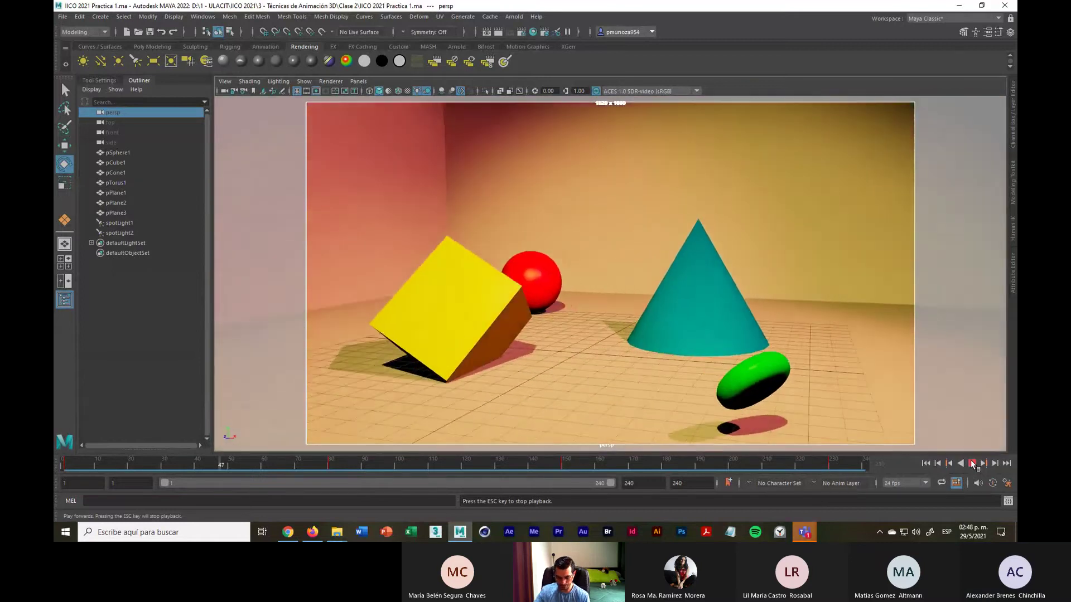
Stop the playback of the camera animation and save the scene again
{"action": "left_click", "coordinate": [973, 464]}
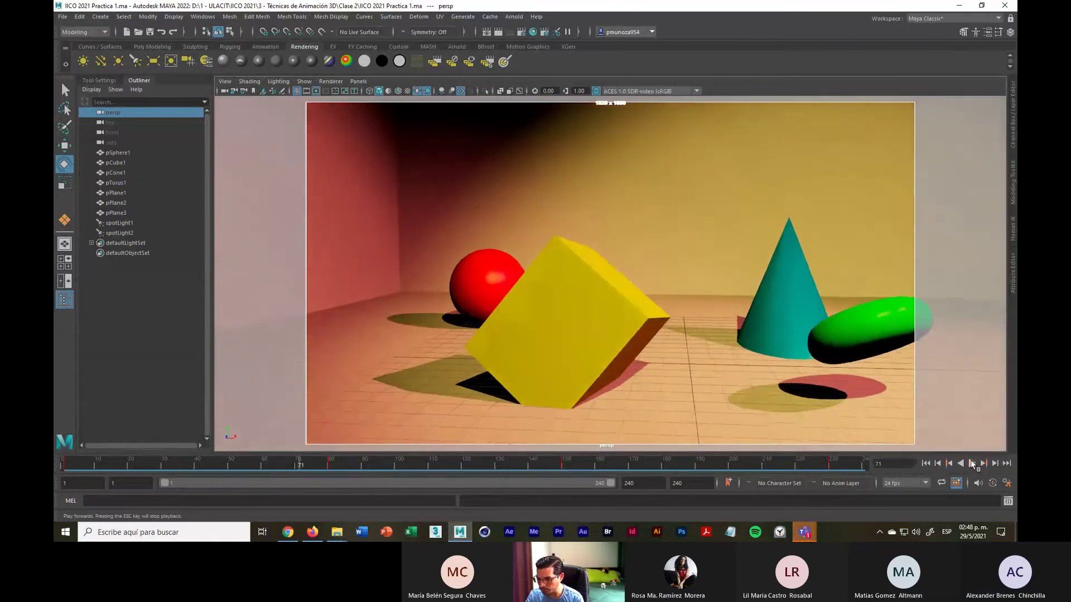
{"action": "left_click", "coordinate": [62, 17]}
{"action": "left_click", "coordinate": [84, 57]}
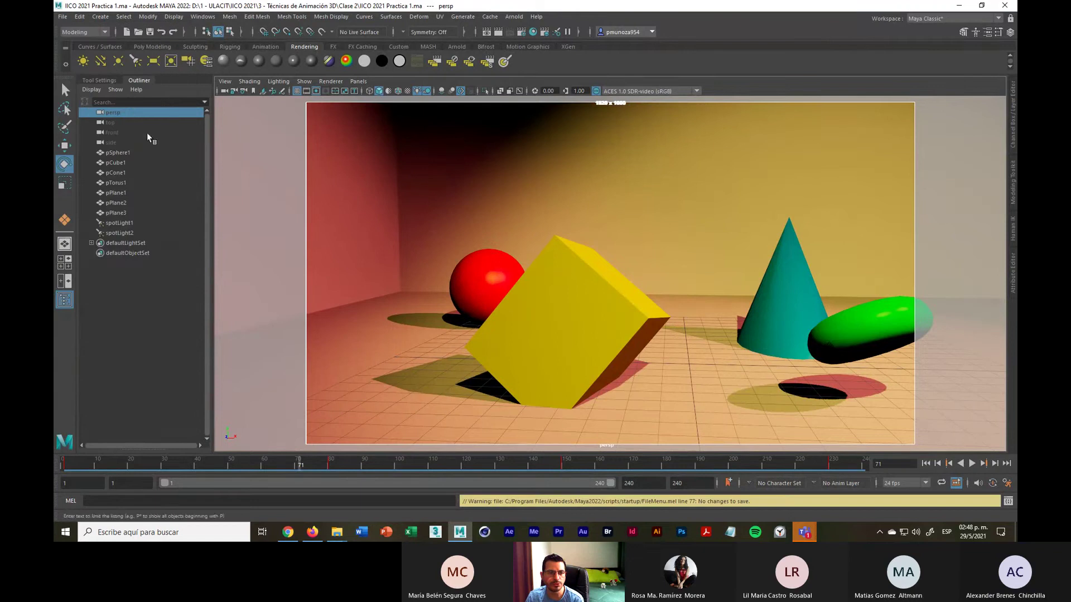
Select the floor plane, the back wall and the persp camera in turn to compare their keyframes on the timeline
{"action": "left_click", "coordinate": [672, 326]}
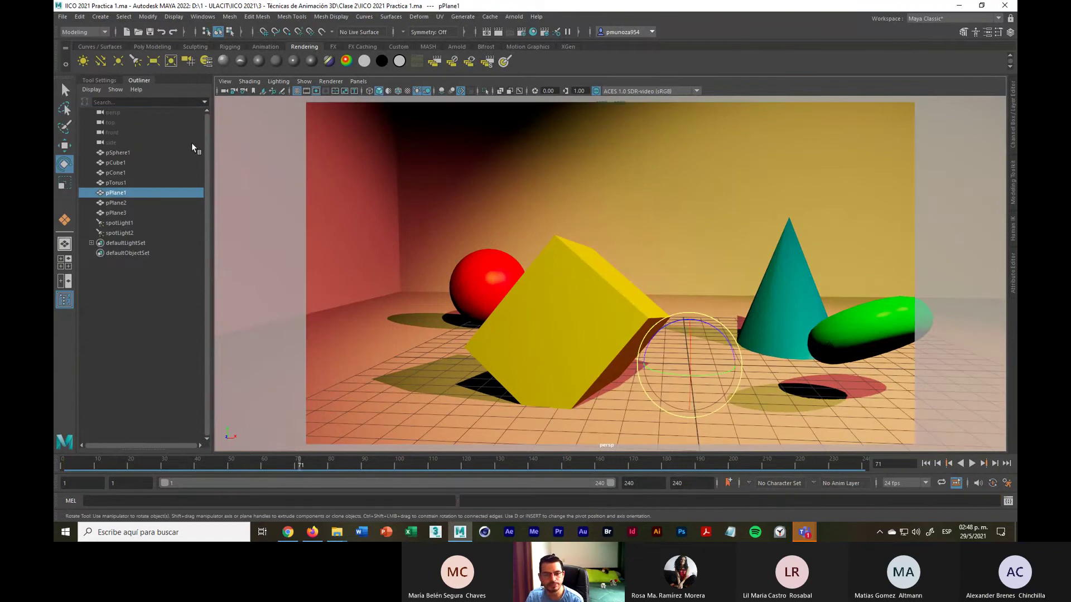
{"action": "left_click", "coordinate": [65, 148]}
{"action": "left_click", "coordinate": [64, 18]}
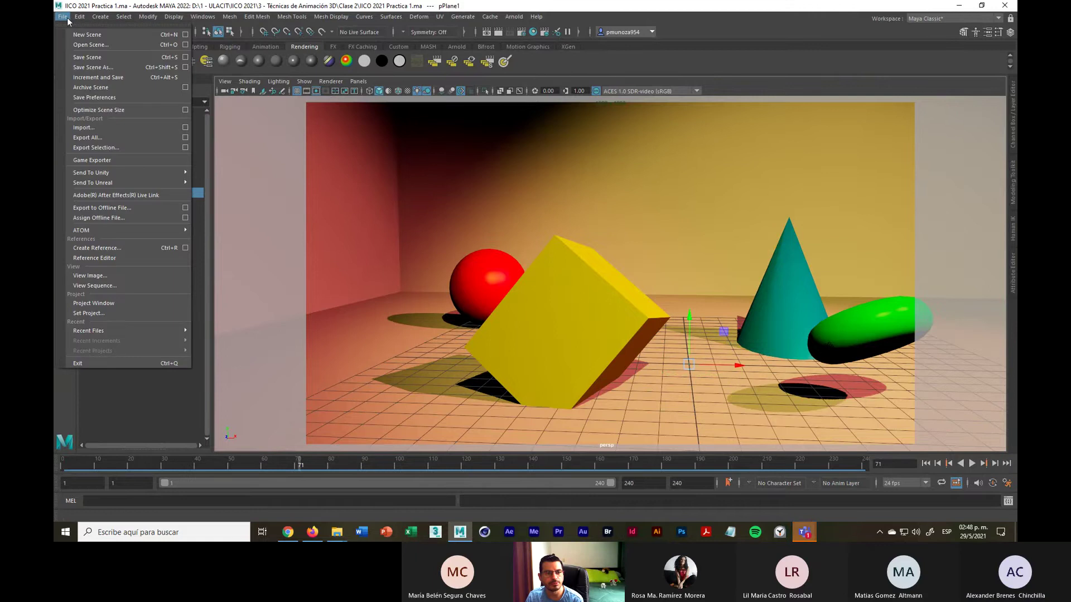
{"action": "left_click", "coordinate": [119, 58]}
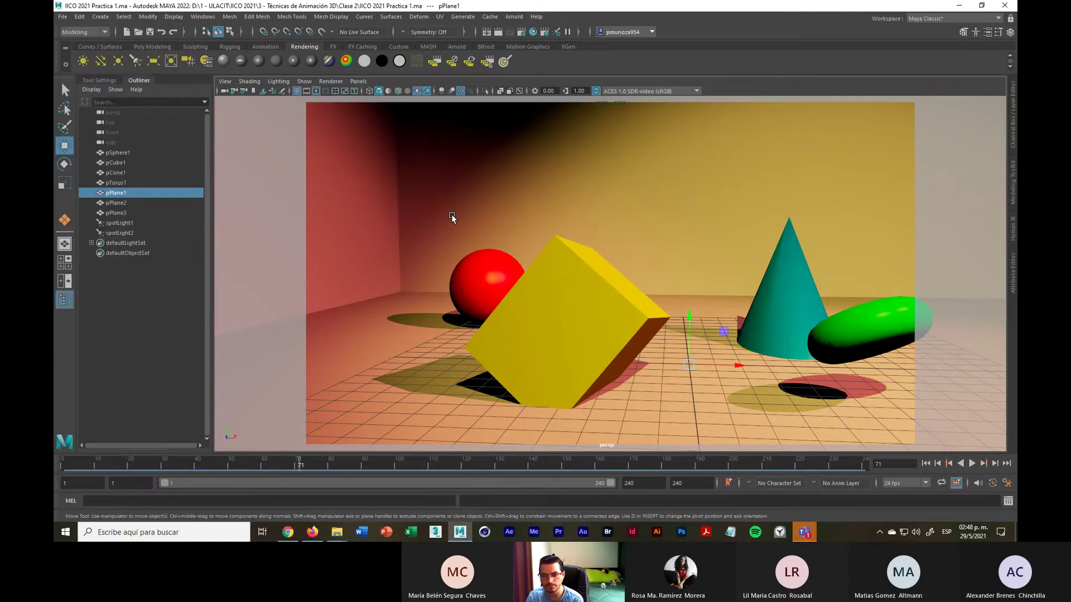
{"action": "left_click", "coordinate": [451, 215]}
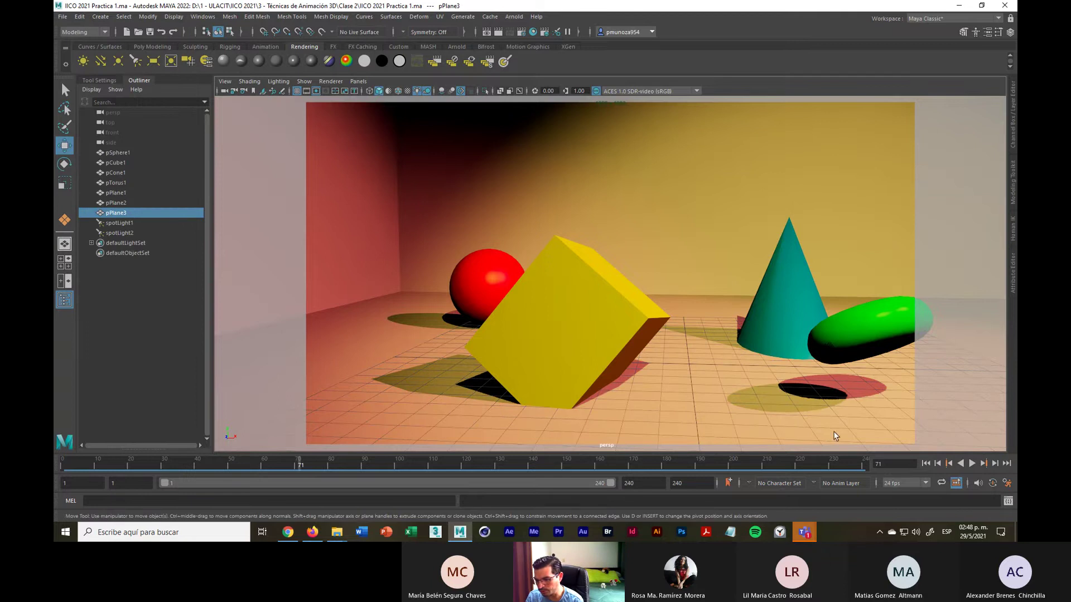
{"action": "left_click", "coordinate": [109, 113]}
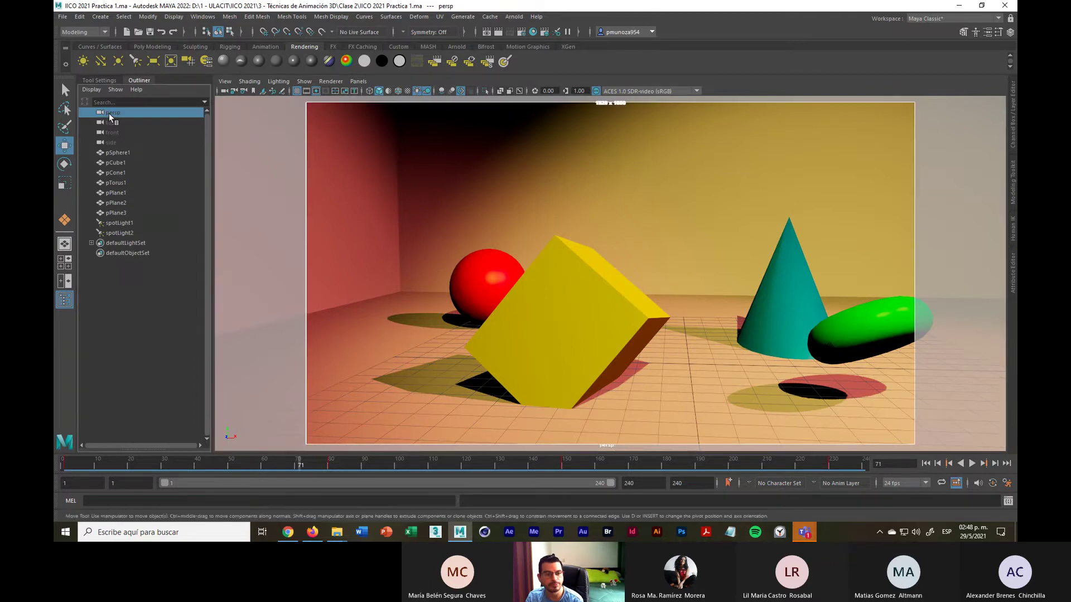
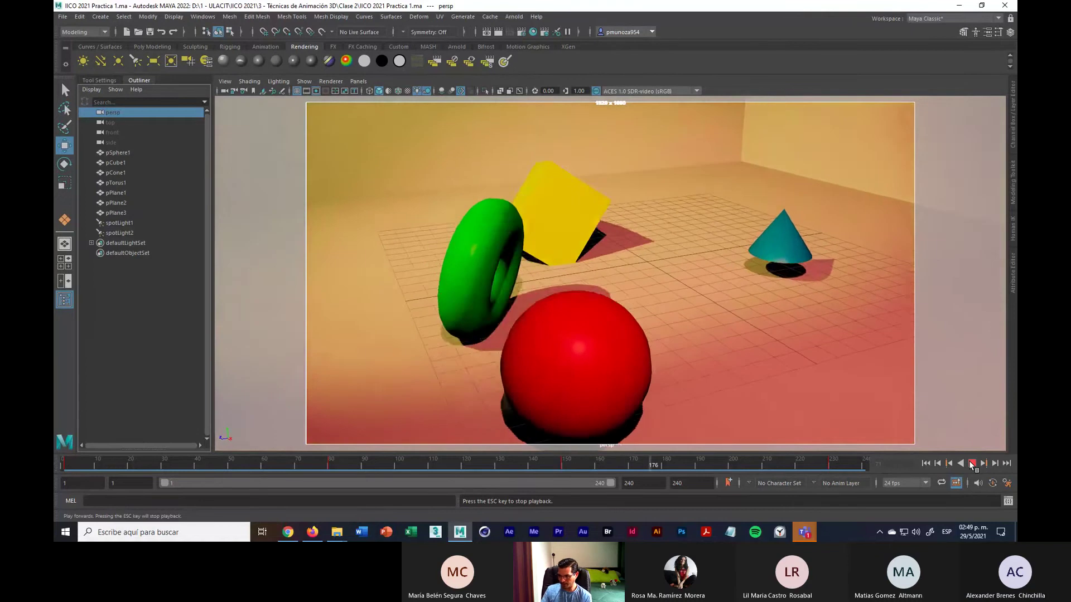
Stop the replay of the camera animation, save the scene, and select the floor plane
{"action": "left_click", "coordinate": [972, 464]}
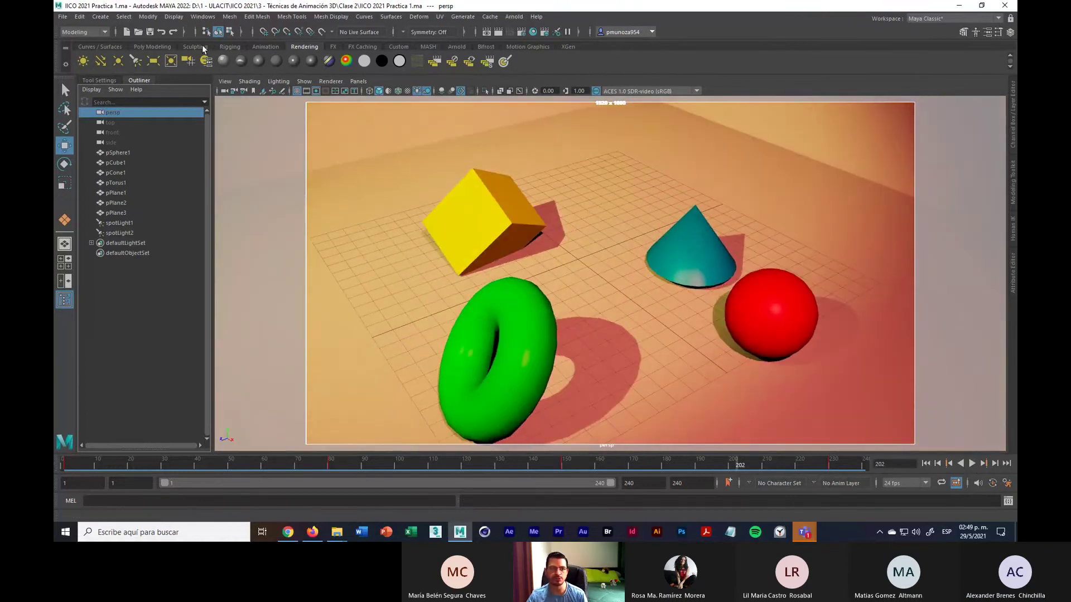
{"action": "left_click", "coordinate": [62, 16]}
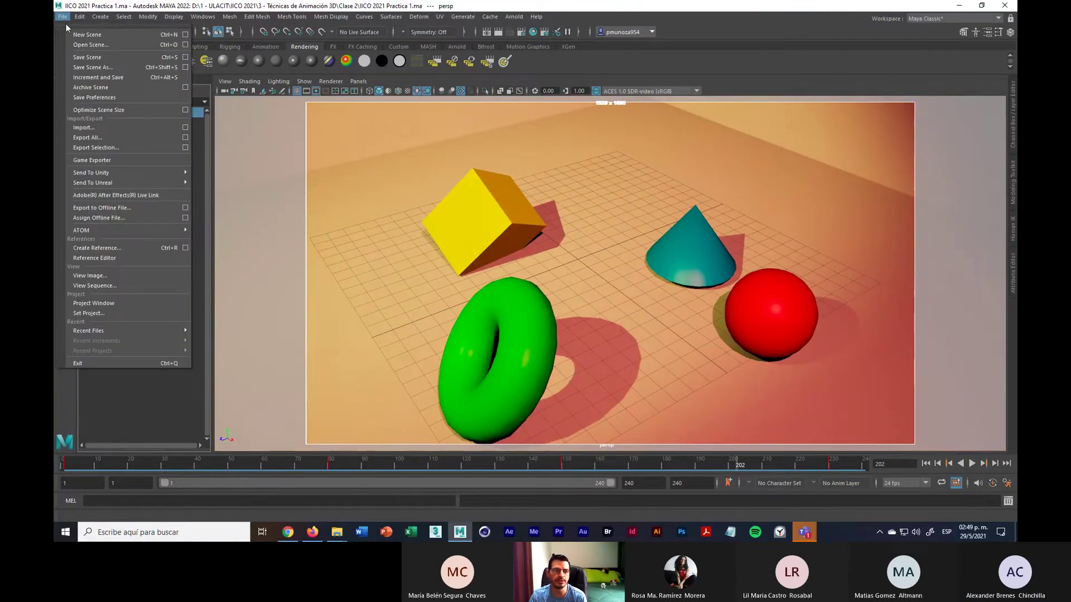
{"action": "left_click", "coordinate": [109, 58]}
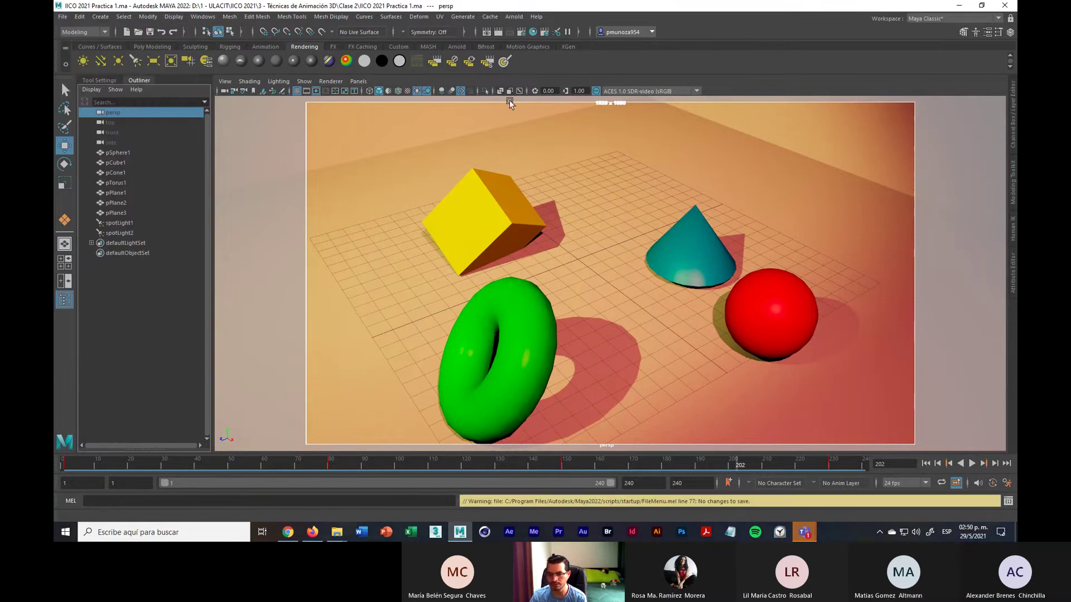
{"action": "left_click", "coordinate": [856, 299]}
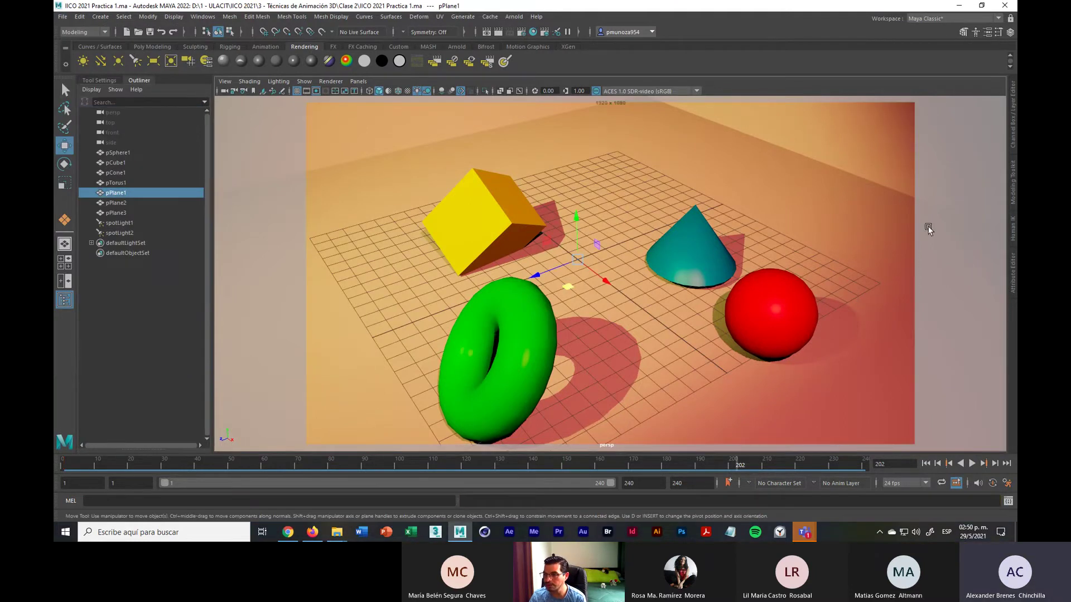
Start a new empty scene, locate IICO 2021 Practica 1.ma in File Explorer's Clase 2 folder, and return to Maya
{"action": "left_click", "coordinate": [63, 17]}
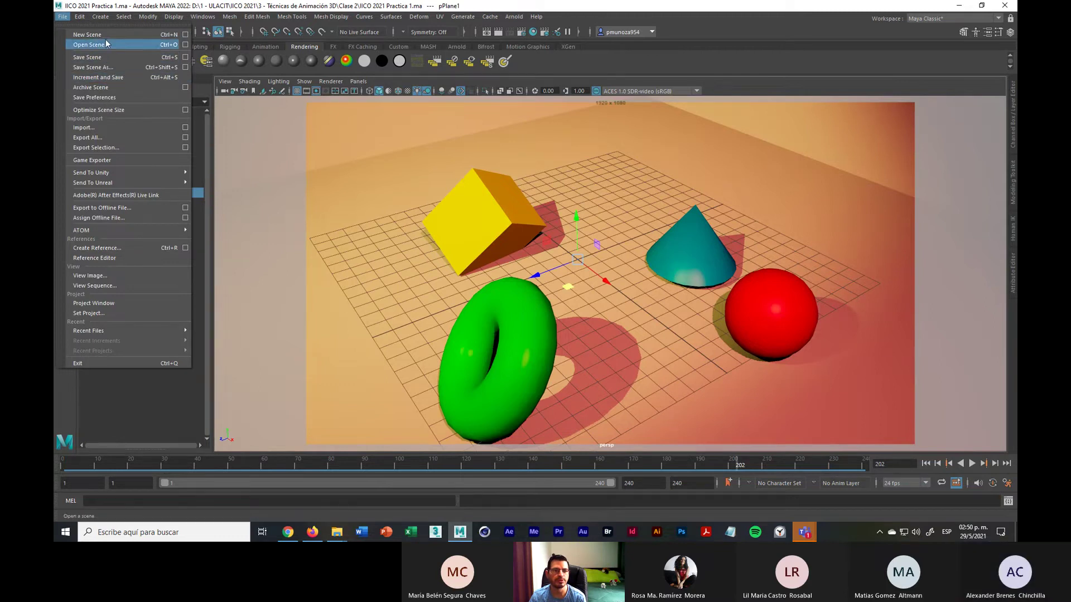
{"action": "left_click", "coordinate": [87, 35]}
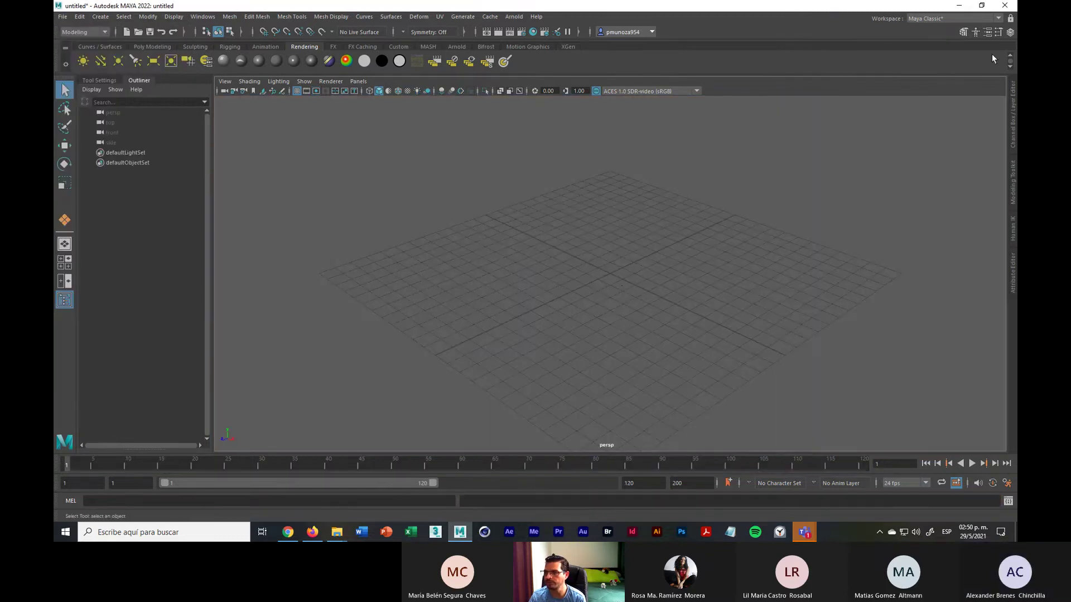
{"action": "left_click", "coordinate": [960, 6]}
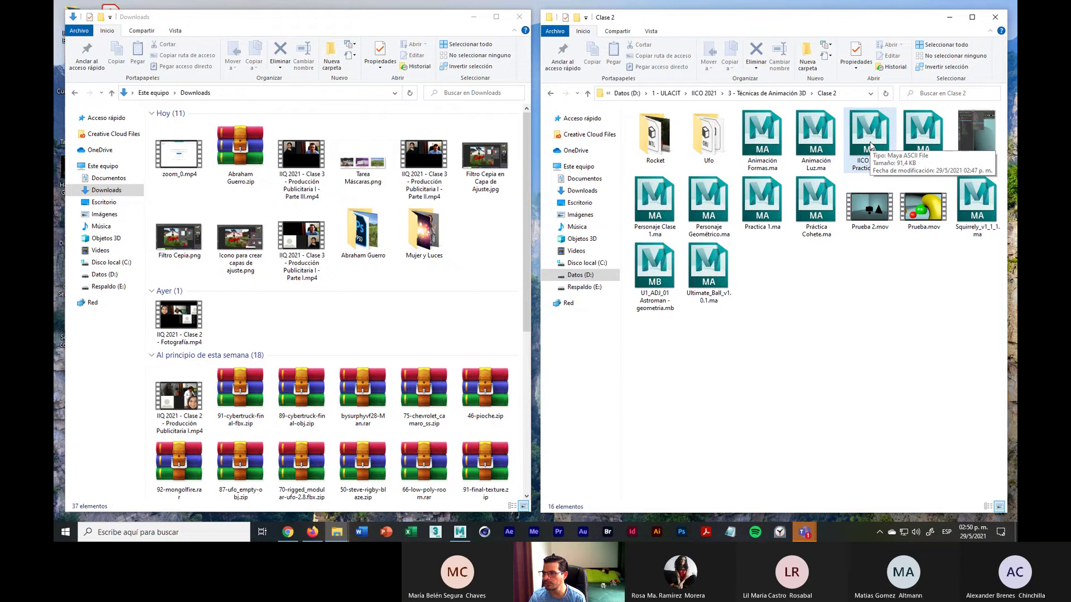
{"action": "left_click", "coordinate": [874, 138]}
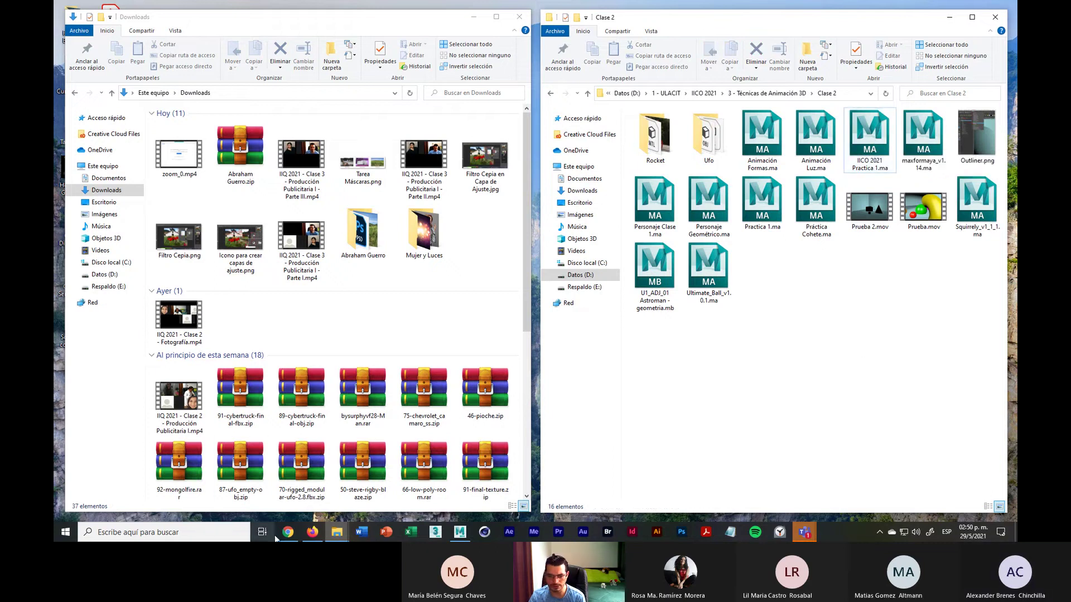
{"action": "left_click", "coordinate": [459, 532]}
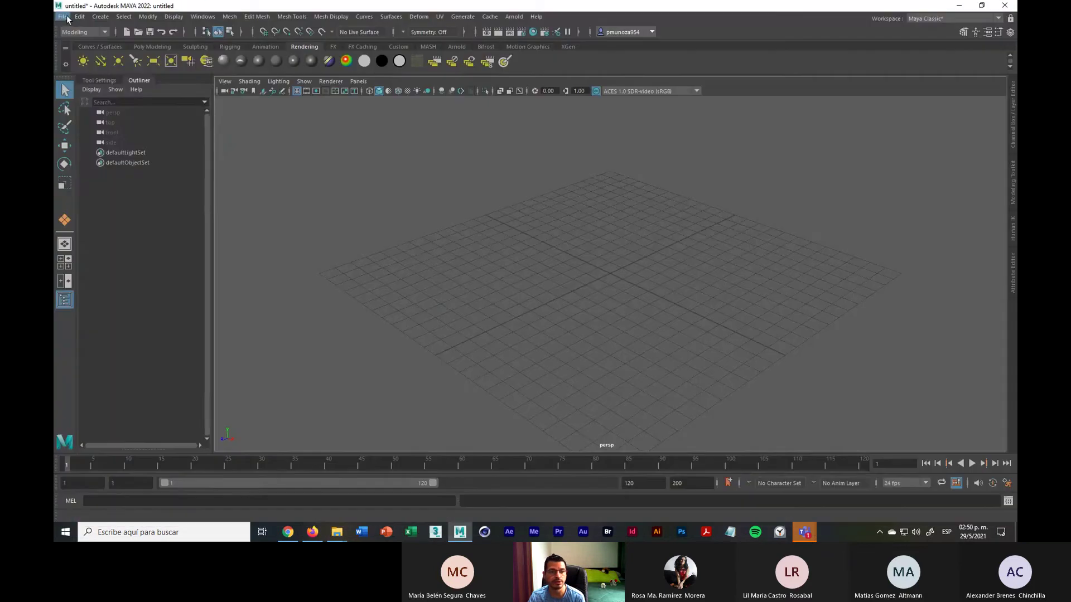
Open IICO 2021 Practica 1.ma from the Clase 2 folder, discarding the untitled scene, and briefly play its animation
{"action": "left_click", "coordinate": [80, 17]}
{"action": "mouse_move", "coordinate": [62, 21]}
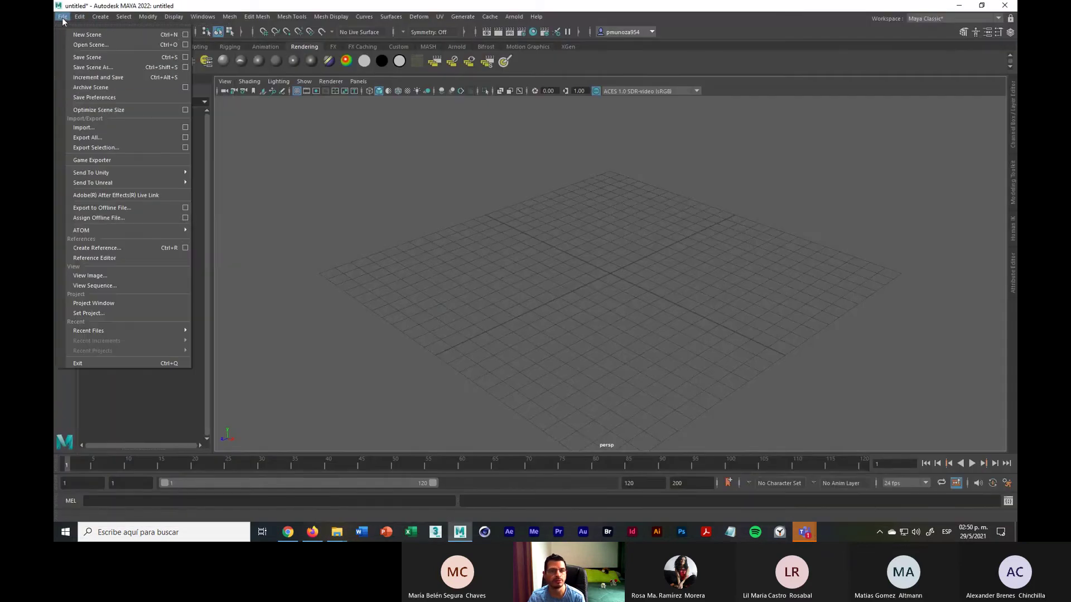
{"action": "left_click", "coordinate": [89, 45]}
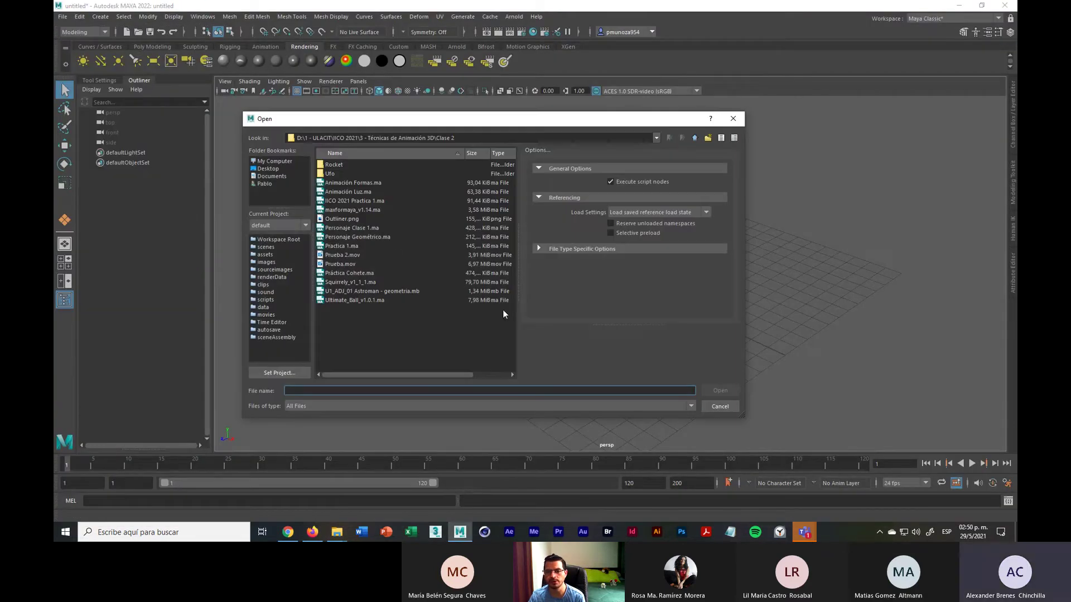
{"action": "left_click", "coordinate": [338, 201]}
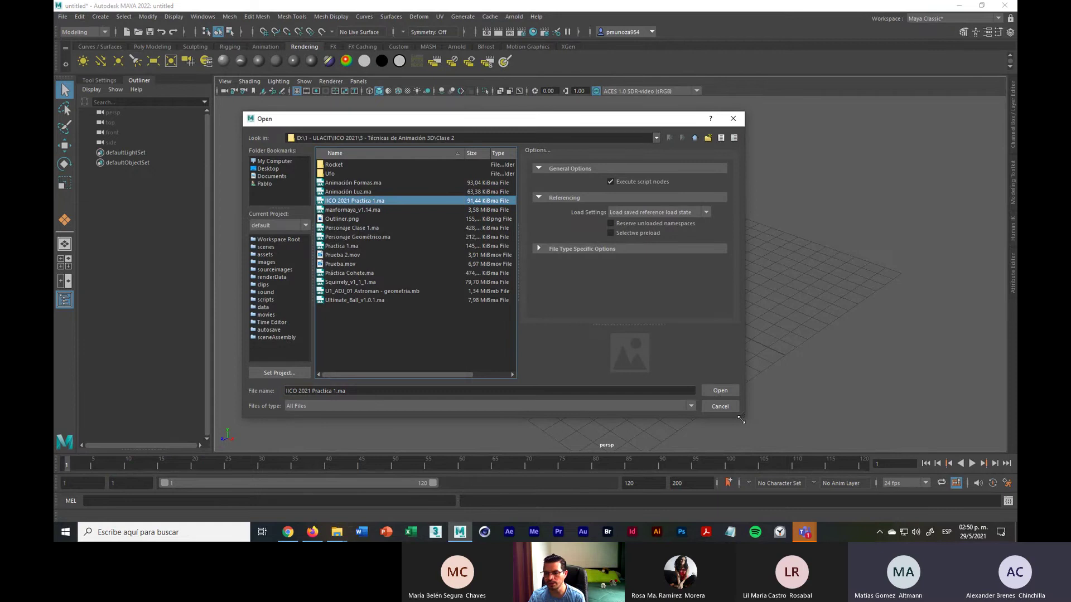
{"action": "left_click", "coordinate": [721, 391]}
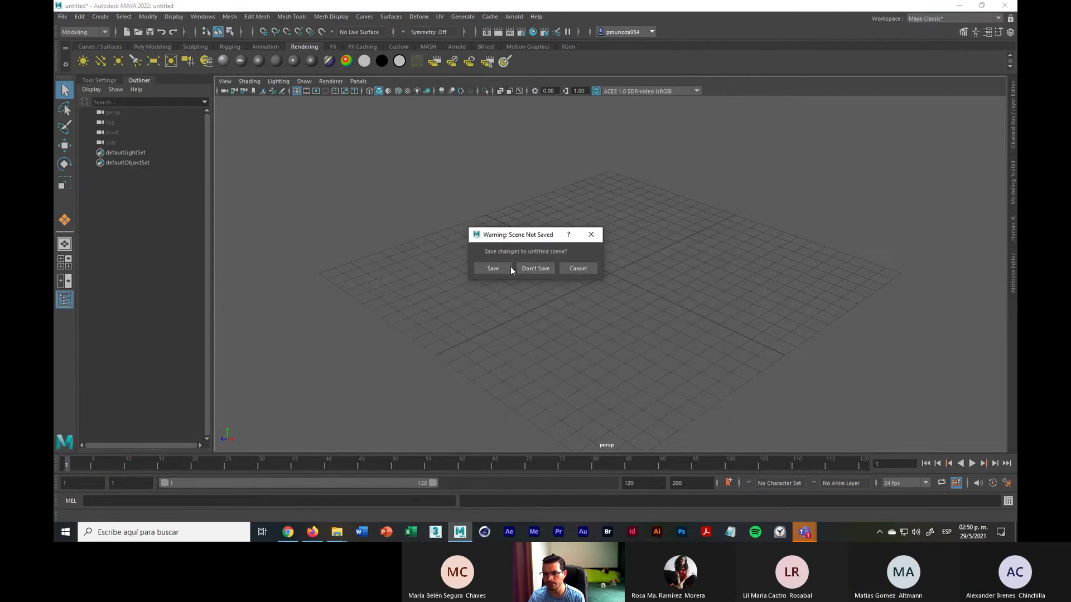
{"action": "left_click", "coordinate": [536, 269]}
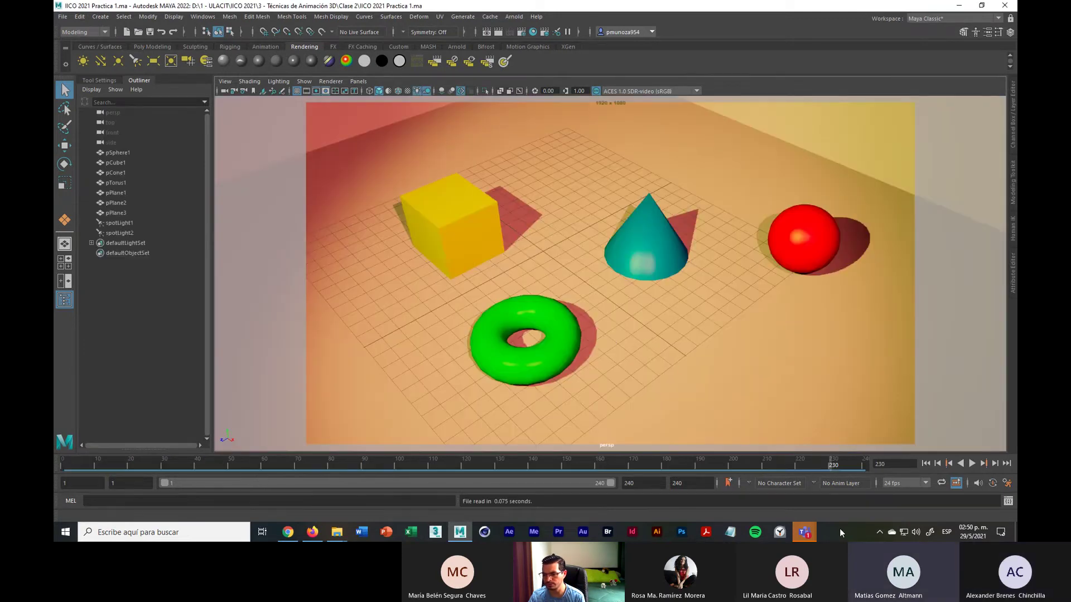
{"action": "left_click", "coordinate": [971, 463]}
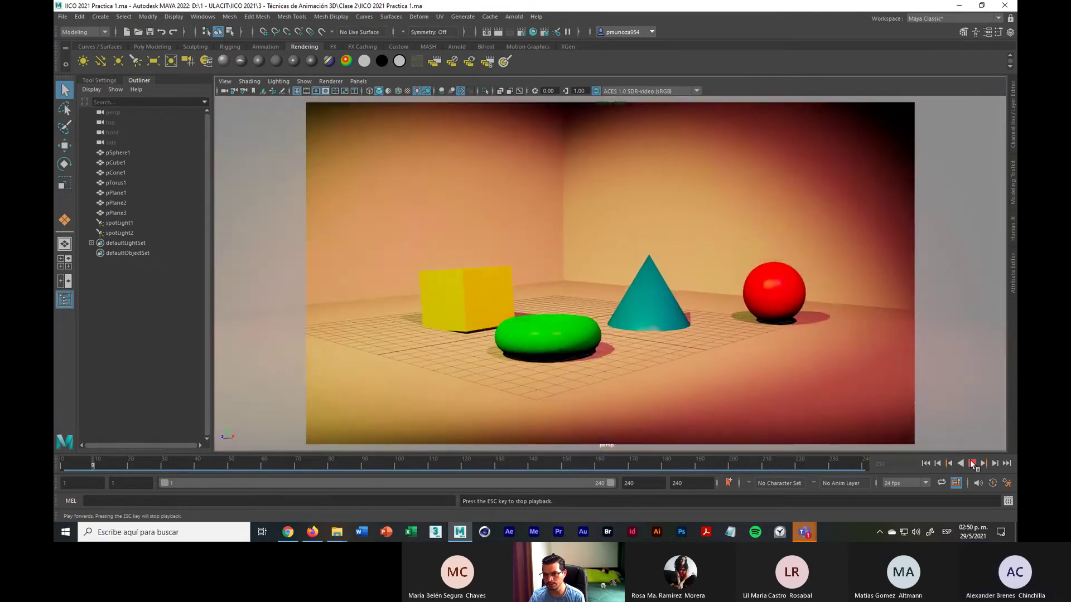
{"action": "left_click", "coordinate": [971, 463]}
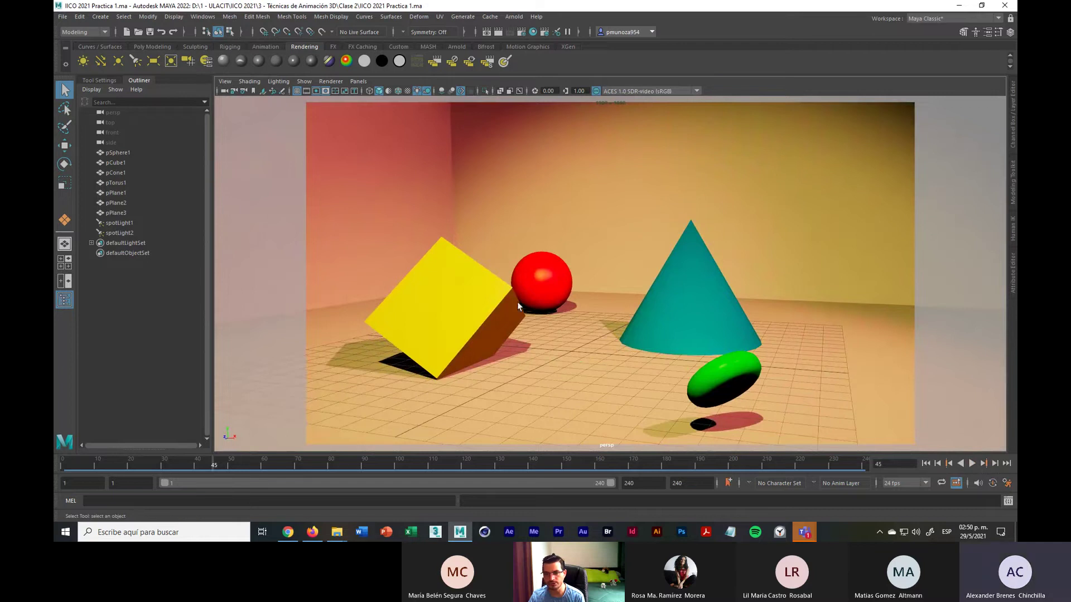
Switch to File Explorer and copy IICO 2021 Practica 1.ma from the Clase 2 folder into Downloads
{"action": "left_click", "coordinate": [959, 7]}
{"action": "left_click", "coordinate": [857, 132]}
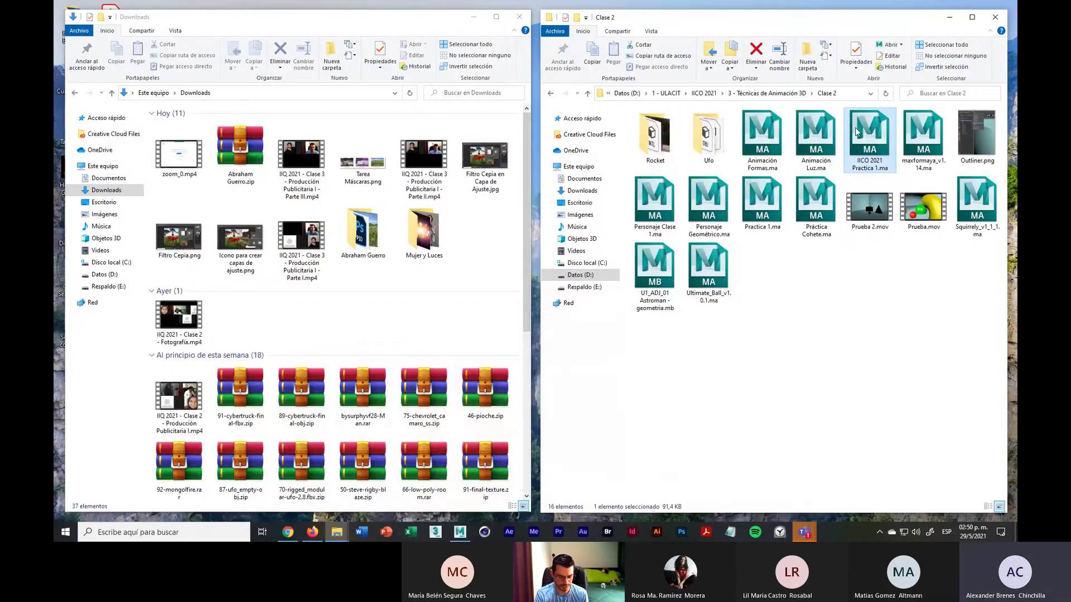
{"action": "left_click", "coordinate": [391, 326]}
{"action": "key", "text": "ctrl+v"}
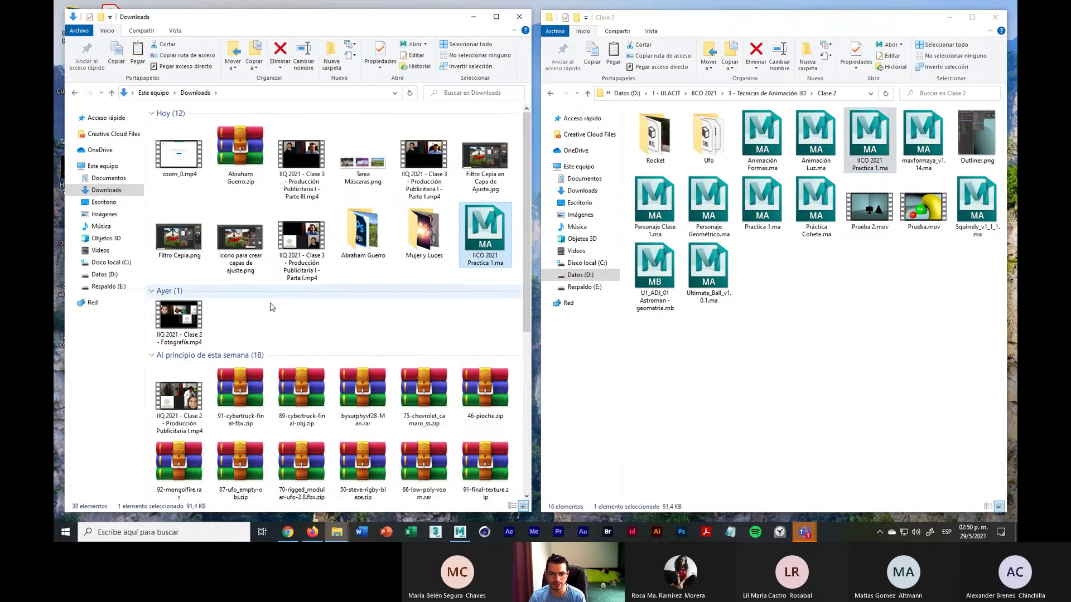
Select the compressed model archives in Downloads, from 91-cybertruck-final-fbx.zip through 18-basemodel.rar
{"action": "scroll", "coordinate": [315, 232], "scroll_direction": "down", "scroll_amount": 5}
{"action": "left_click", "coordinate": [247, 160]}
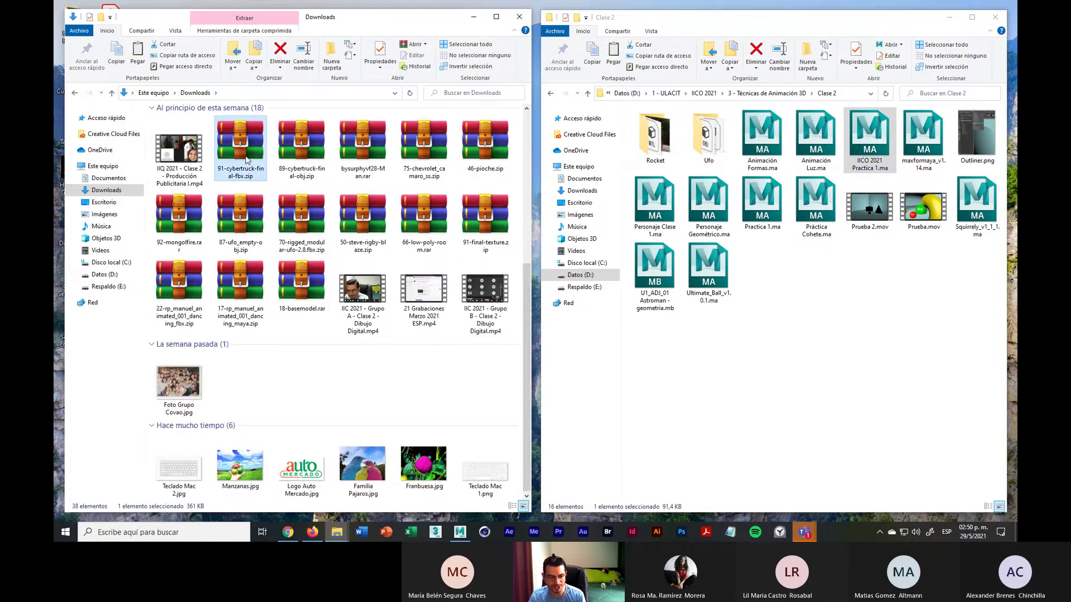
{"action": "left_click", "coordinate": [312, 293], "text": "shift"}
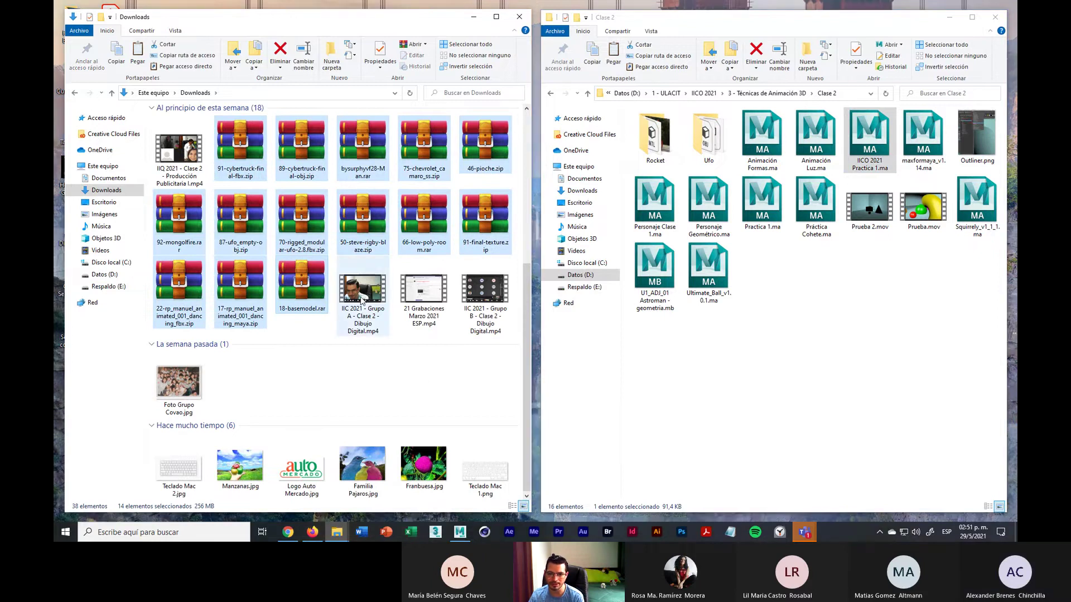
{"action": "scroll", "coordinate": [528, 367], "scroll_direction": "up", "scroll_amount": 1}
{"action": "scroll", "coordinate": [528, 367], "scroll_direction": "down", "scroll_amount": 1}
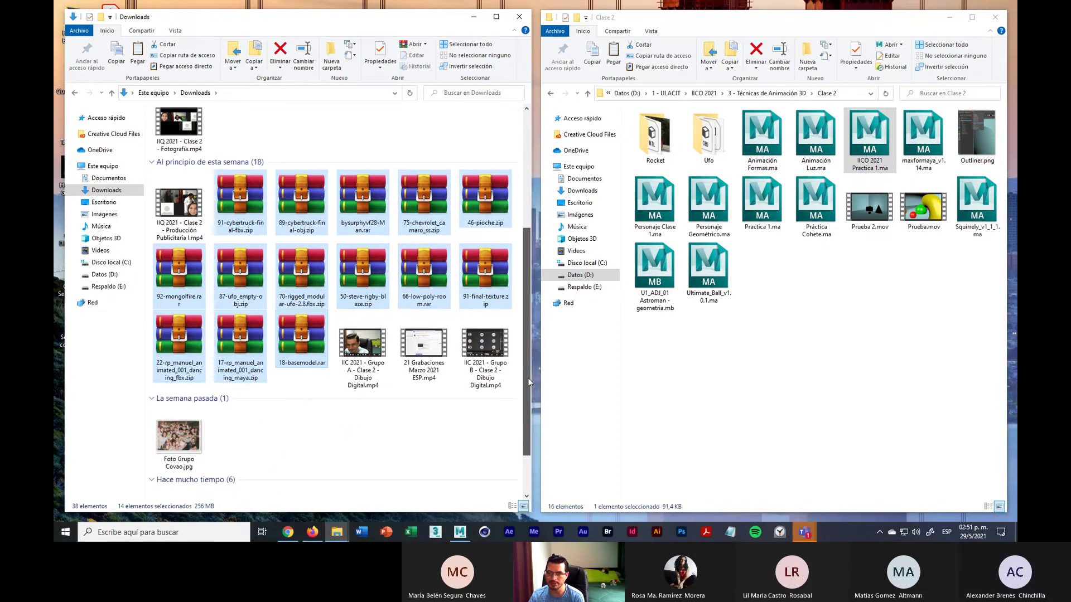
Open the Rocket folder inside Clase 2 and view the preview image untitled.png
{"action": "left_click", "coordinate": [778, 94]}
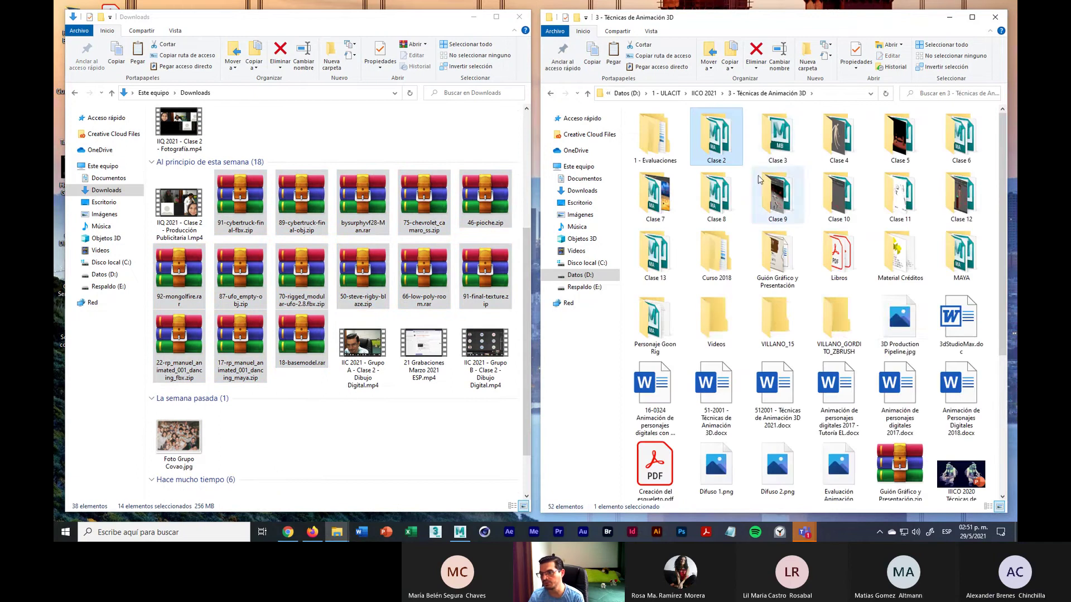
{"action": "double_click", "coordinate": [725, 143]}
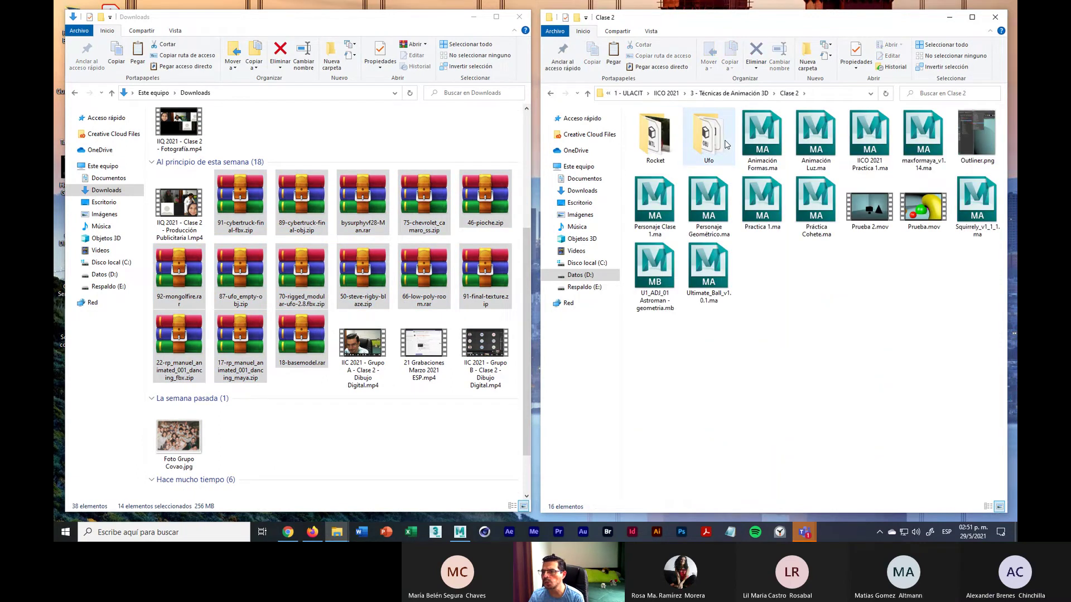
{"action": "double_click", "coordinate": [656, 136]}
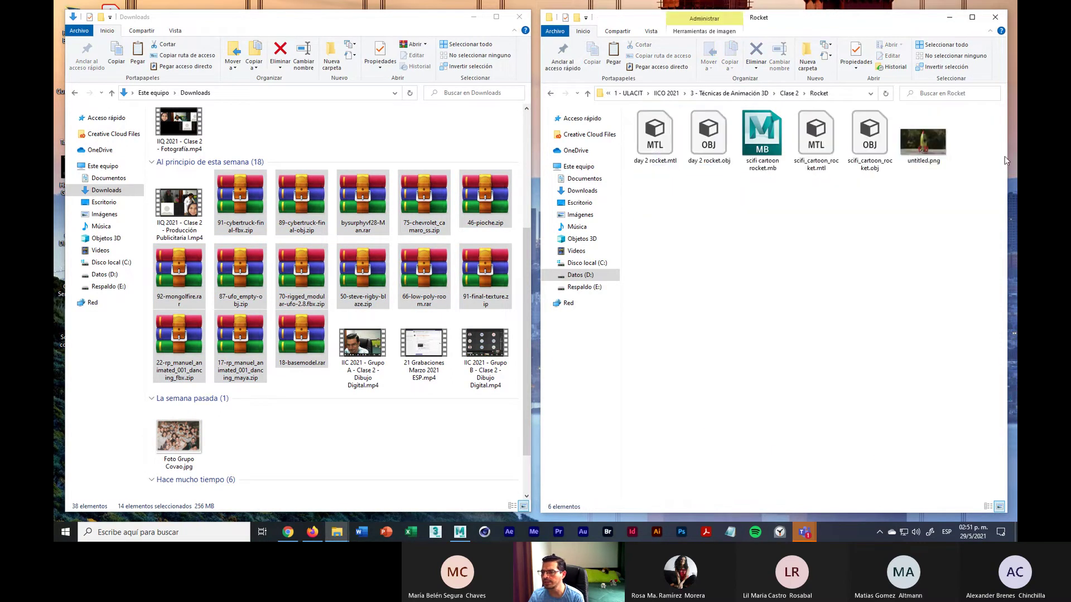
{"action": "left_click", "coordinate": [938, 146]}
{"action": "double_click", "coordinate": [936, 150]}
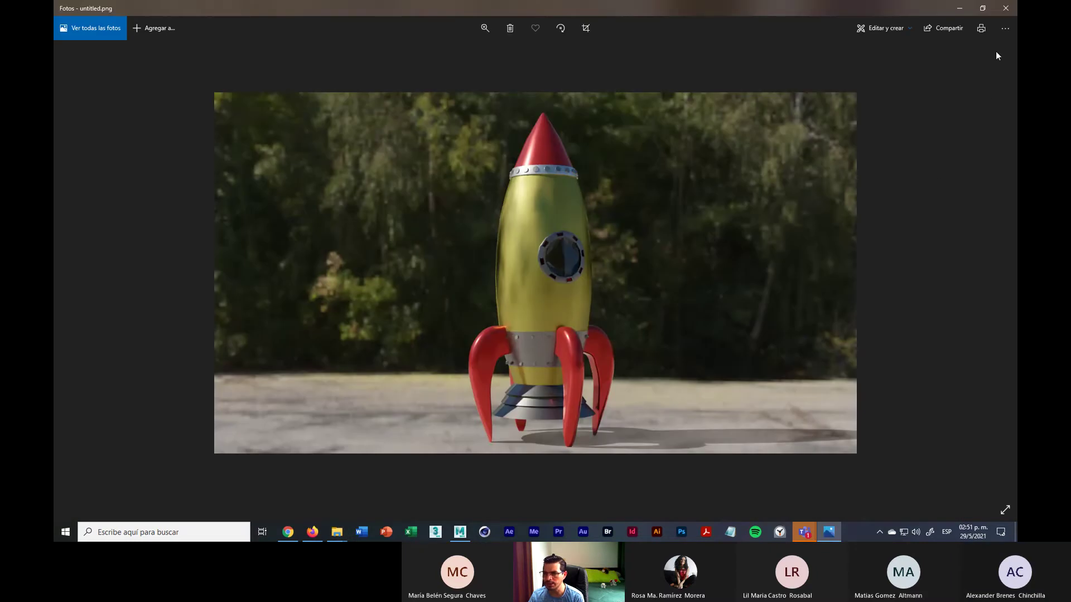
{"action": "left_click", "coordinate": [1006, 8]}
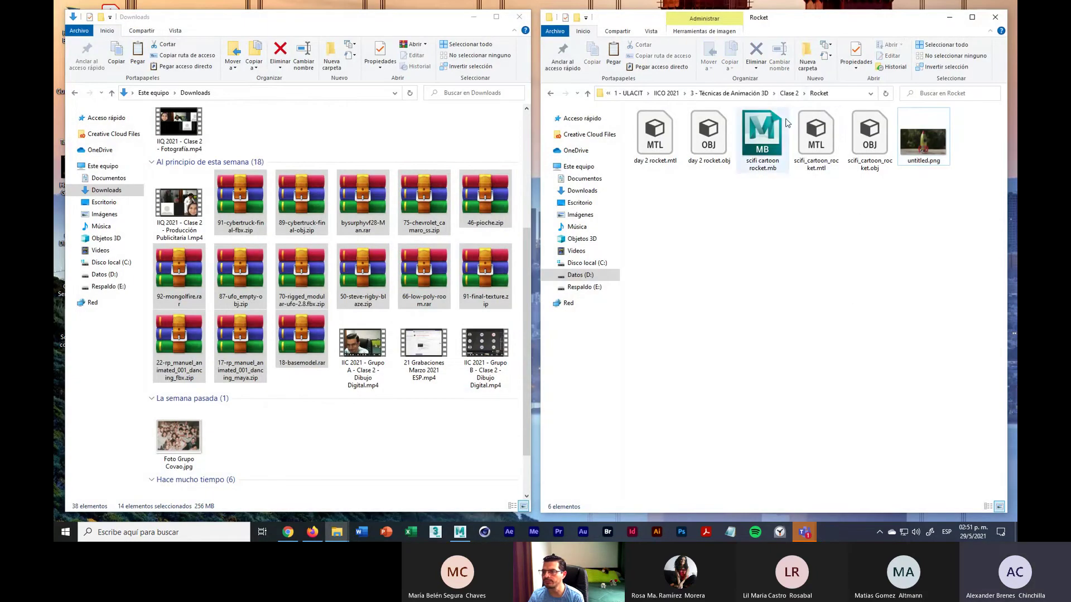
Check the Ufo folder inside Clase 2 and go back up to the 3 - Técnicas de Animación 3D folder
{"action": "key", "text": "alt+Left"}
{"action": "left_click", "coordinate": [709, 134]}
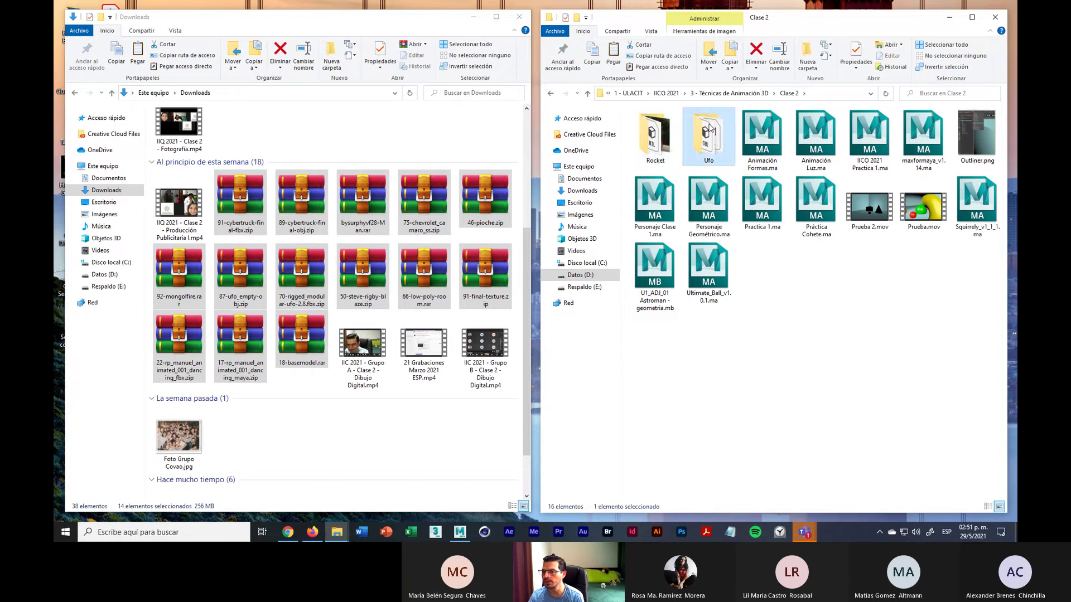
{"action": "double_click", "coordinate": [708, 131]}
{"action": "left_click", "coordinate": [789, 93]}
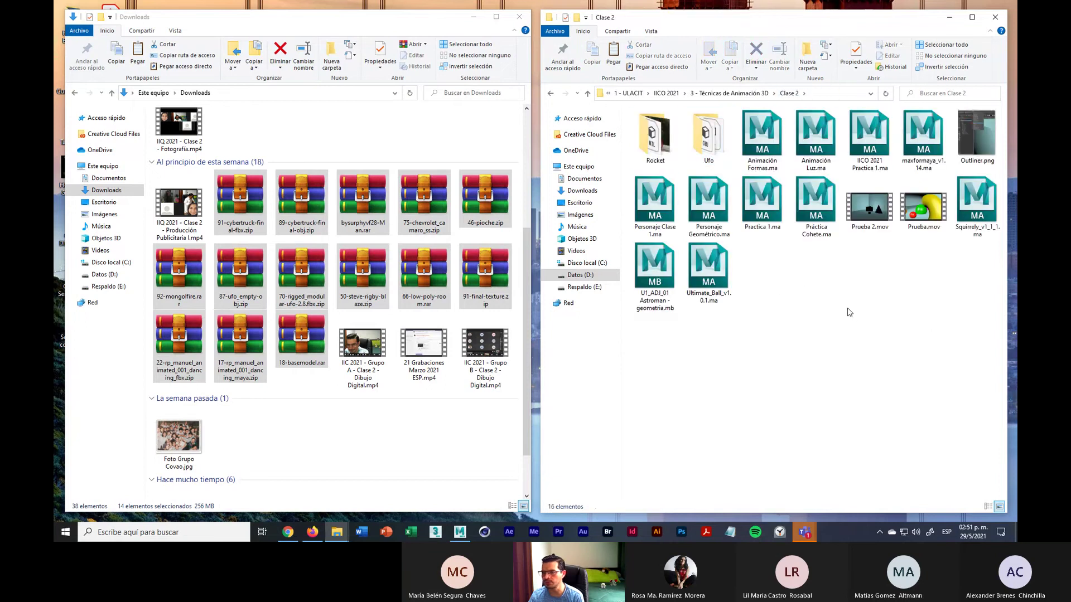
{"action": "left_click", "coordinate": [735, 93]}
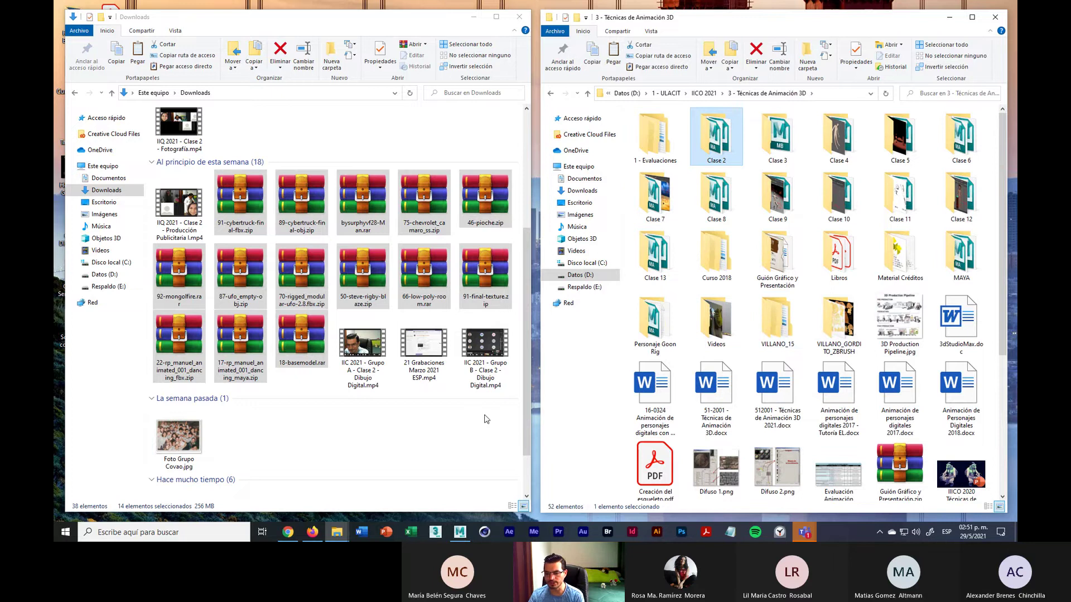
{"action": "left_click", "coordinate": [474, 433]}
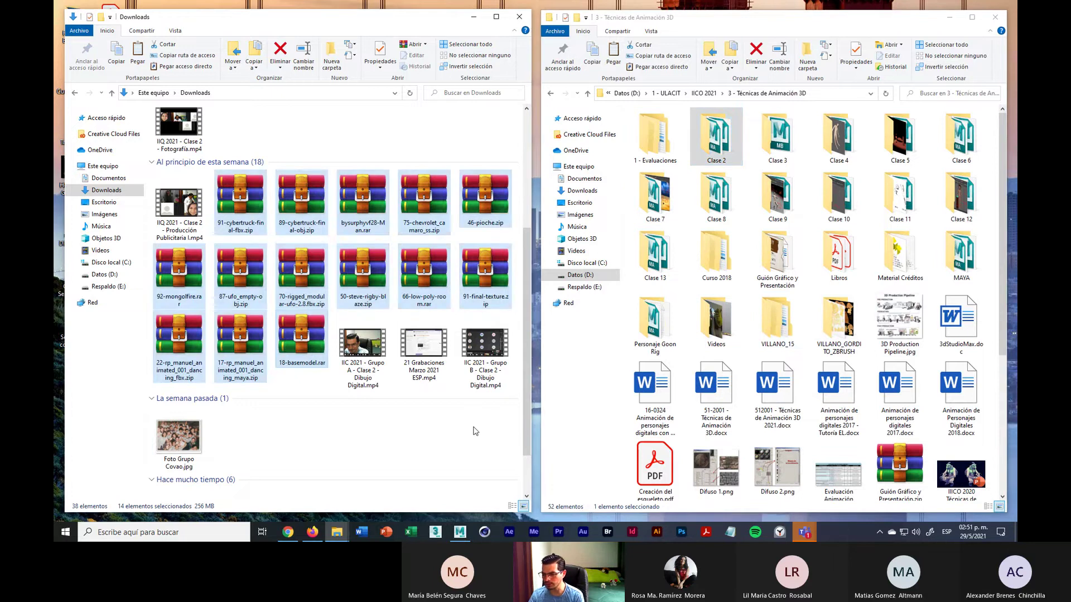
Switch to the Blackboard course page in Chrome and expand the Contenido del Curso folder
{"action": "left_click", "coordinate": [292, 526]}
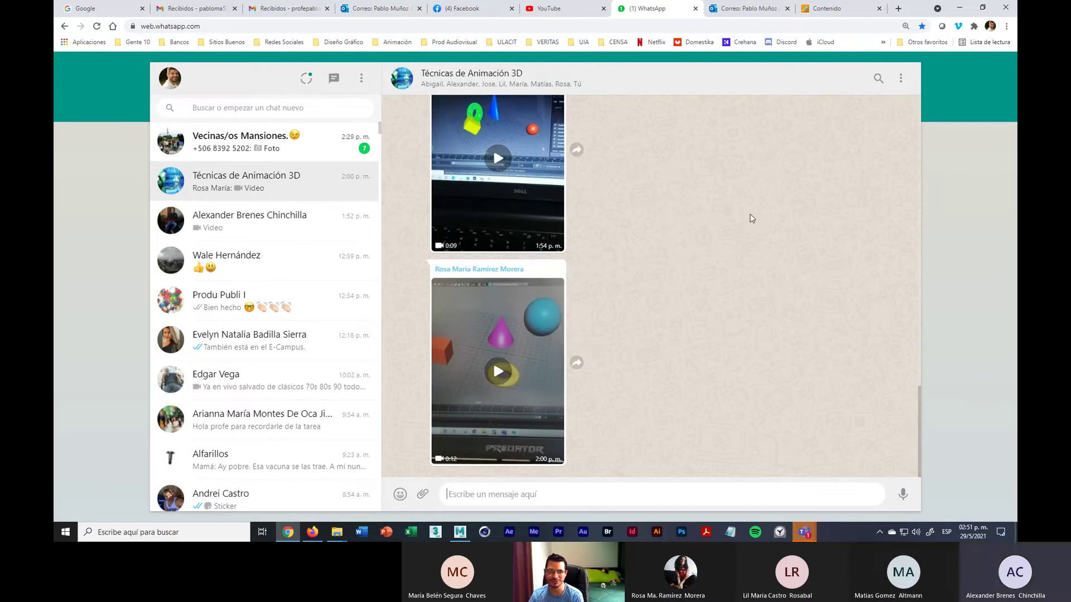
{"action": "left_click", "coordinate": [831, 9]}
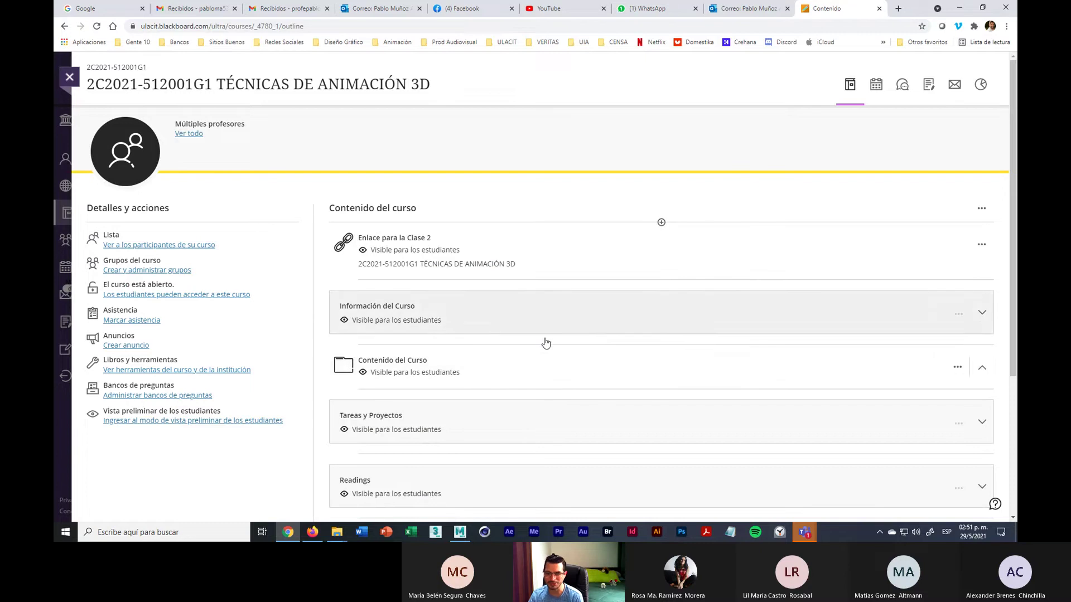
{"action": "left_click", "coordinate": [523, 367]}
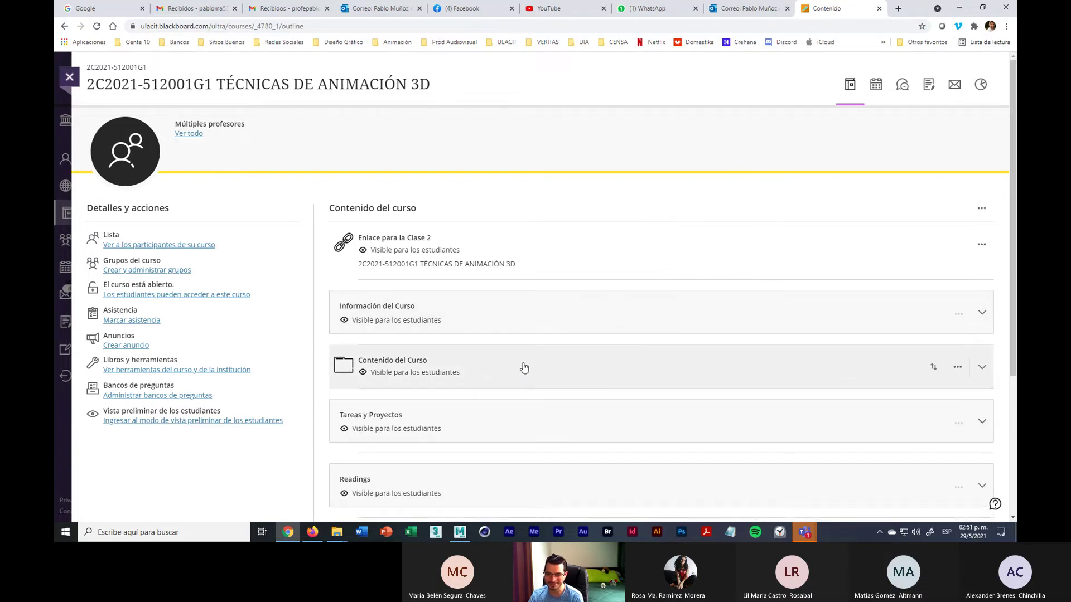
{"action": "left_click", "coordinate": [523, 368]}
{"action": "scroll", "coordinate": [532, 369], "scroll_direction": "down", "scroll_amount": 1}
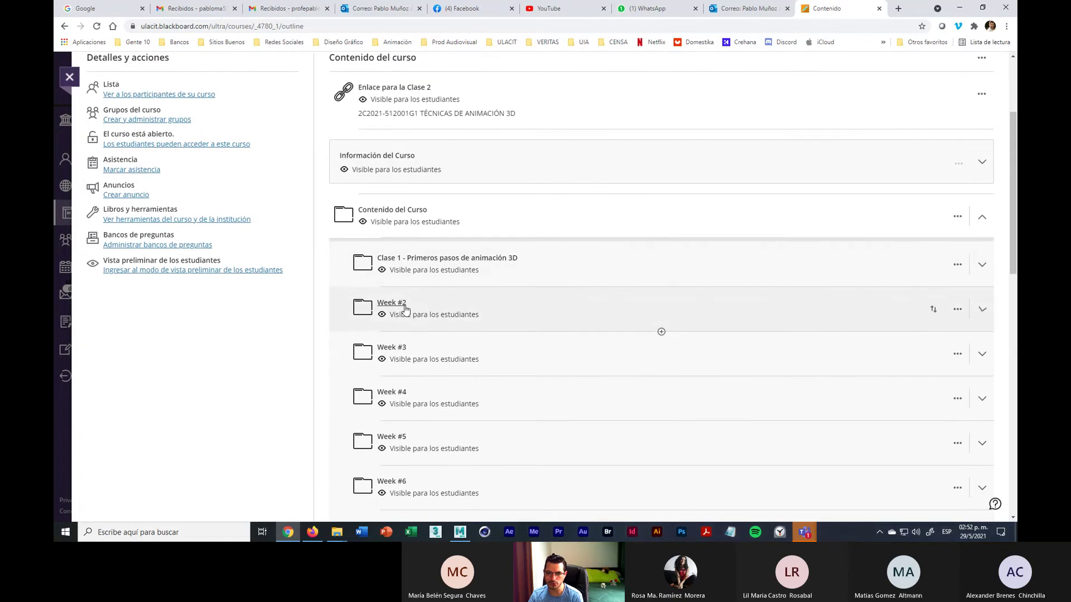
Create an untitled document inside the Week #2 folder and return to the course content list
{"action": "left_click", "coordinate": [661, 331]}
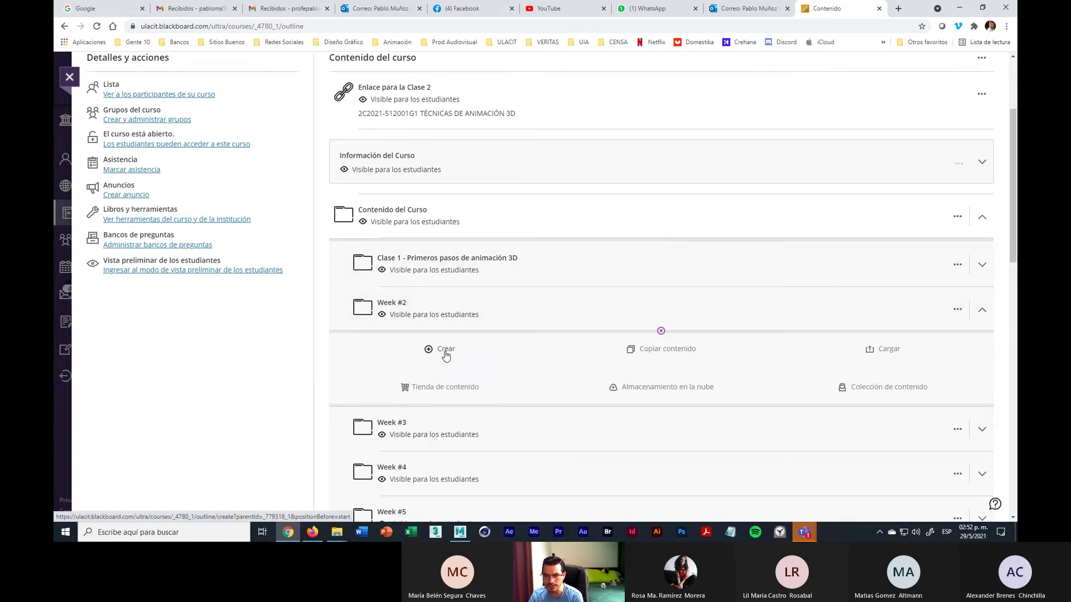
{"action": "left_click", "coordinate": [523, 344]}
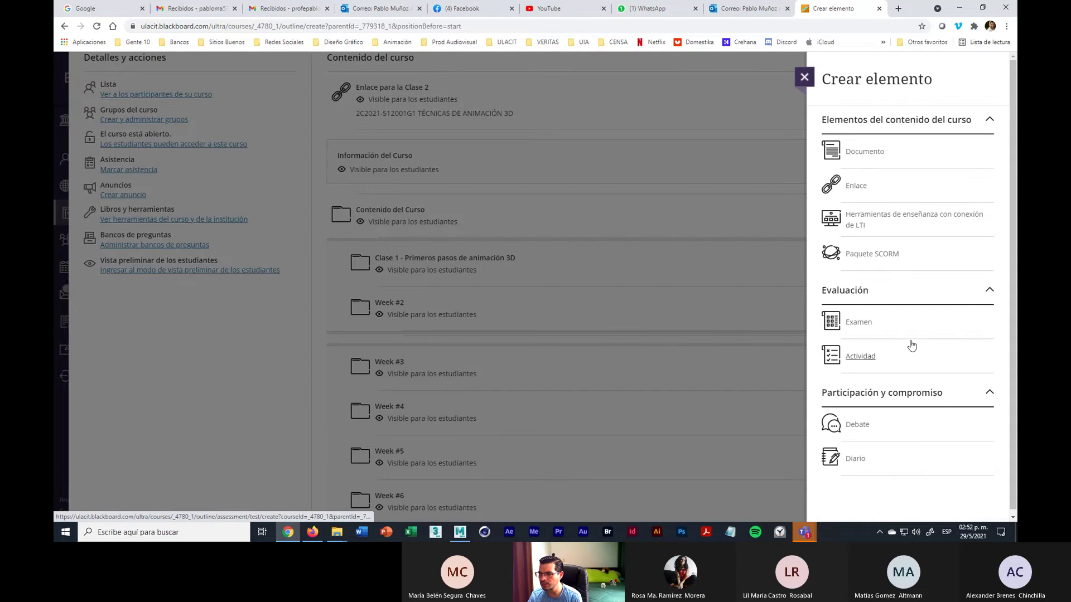
{"action": "left_click", "coordinate": [865, 157]}
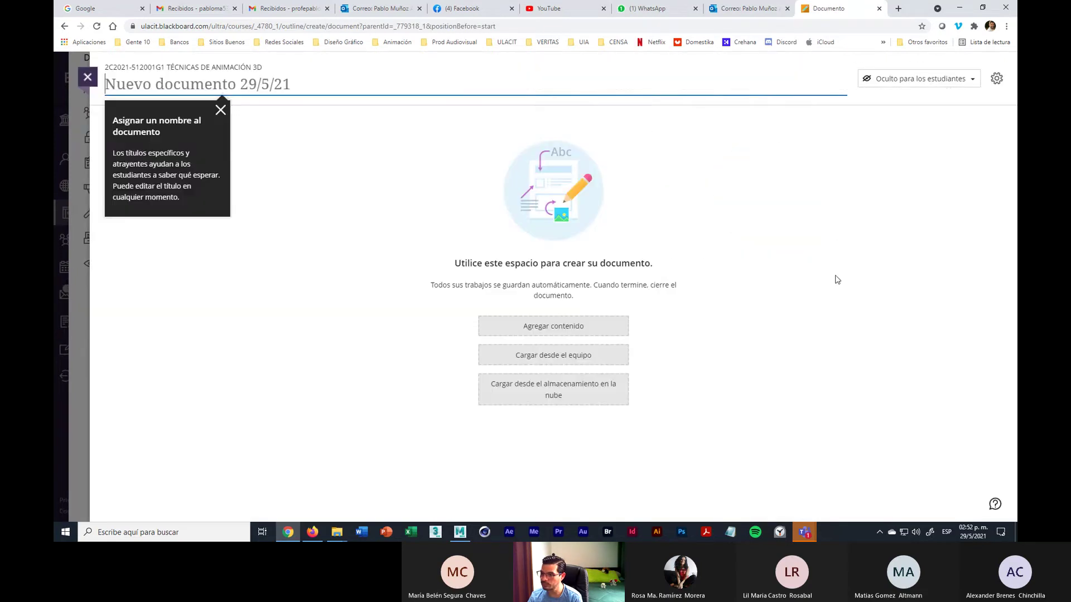
{"action": "left_click", "coordinate": [86, 78]}
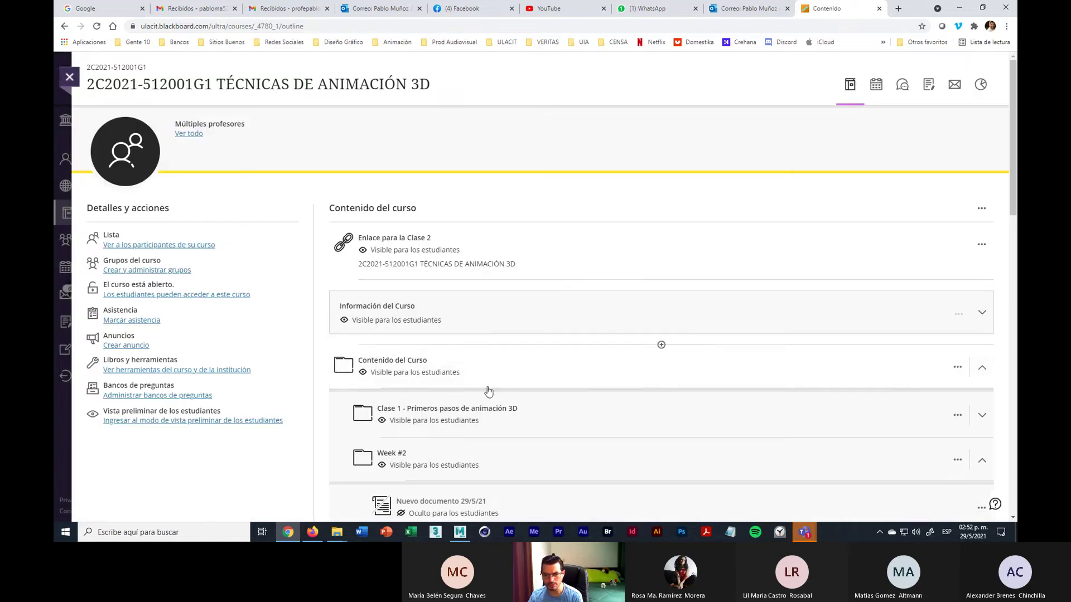
{"action": "scroll", "coordinate": [509, 384], "scroll_direction": "down", "scroll_amount": 2}
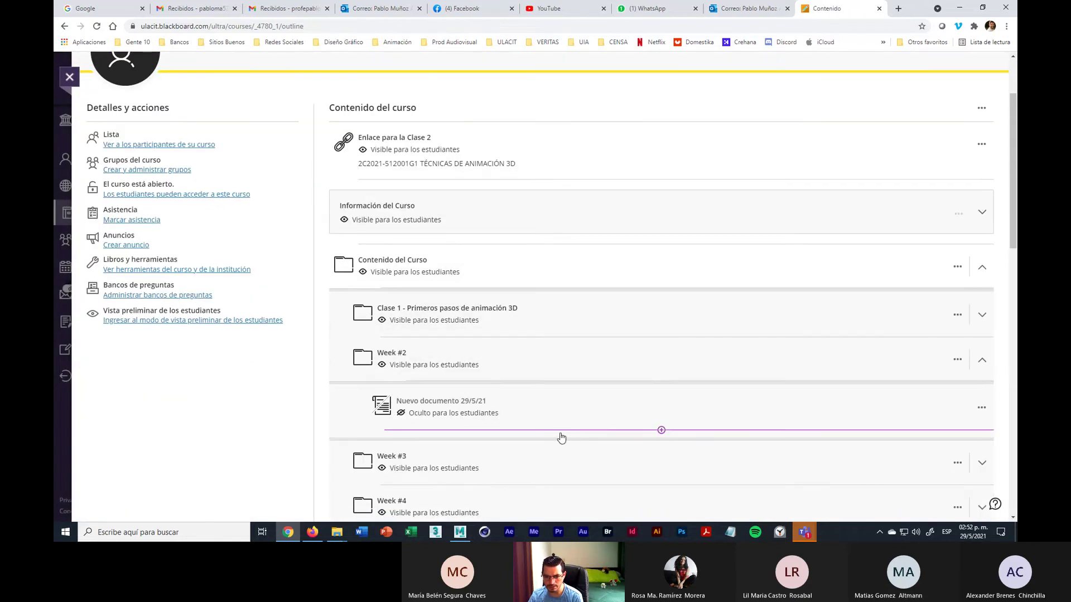
Upload IICO 2021 Practica 1.ma from Downloads into the Week #2 folder and make it visible to students
{"action": "left_click", "coordinate": [661, 431]}
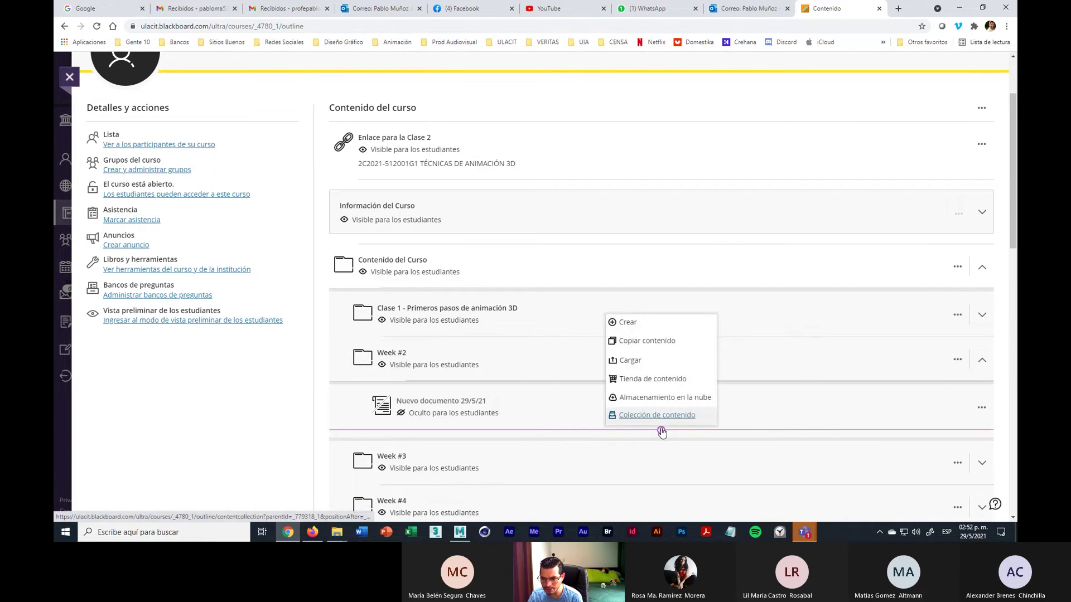
{"action": "left_click", "coordinate": [636, 362]}
{"action": "left_click", "coordinate": [265, 212]}
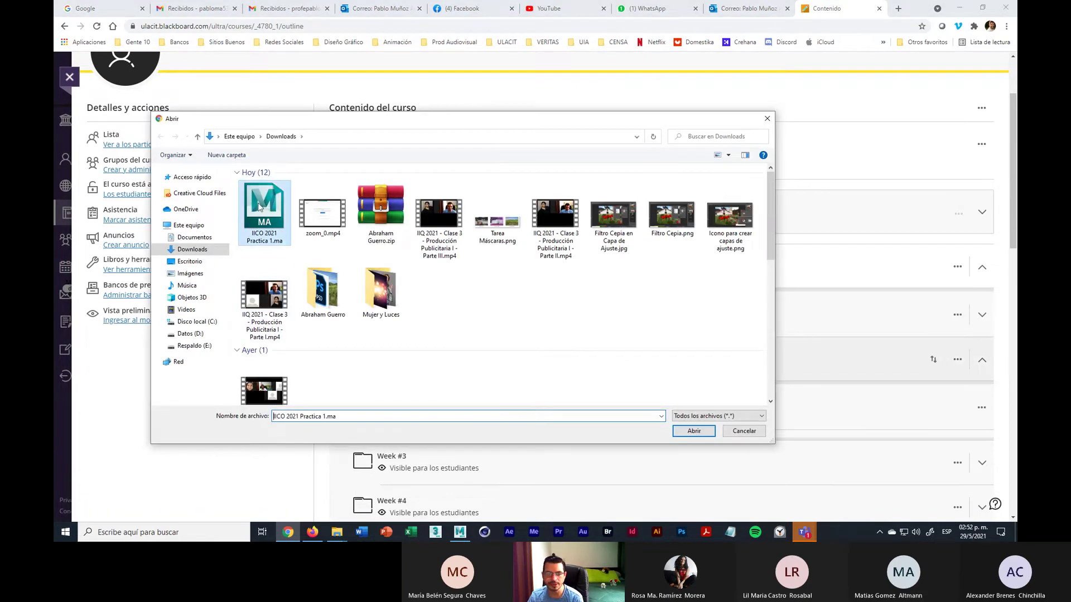
{"action": "left_click", "coordinate": [696, 431]}
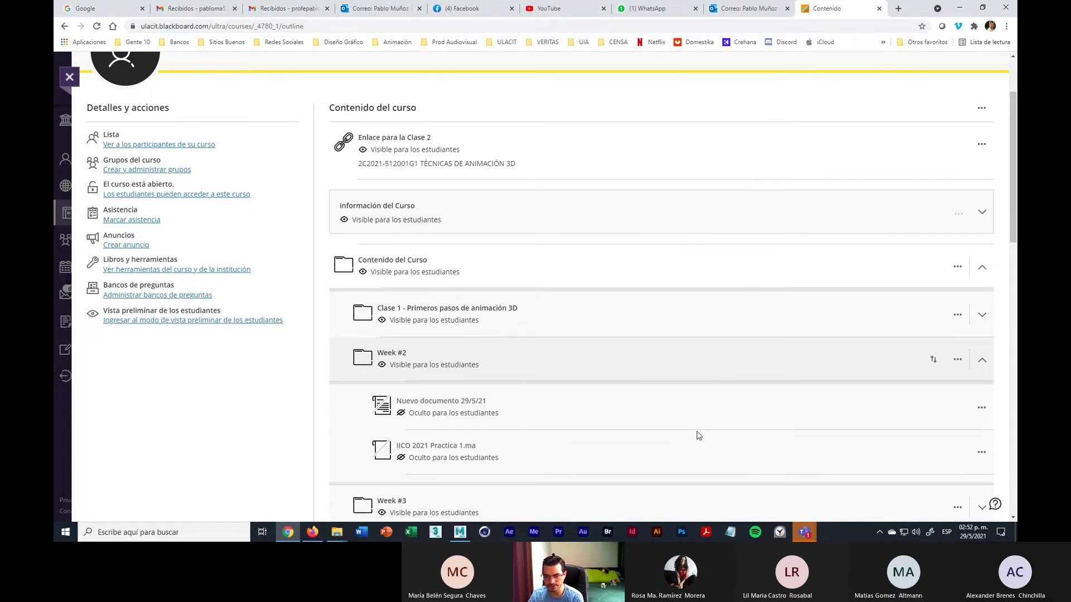
{"action": "left_click", "coordinate": [470, 459]}
{"action": "left_click", "coordinate": [450, 475]}
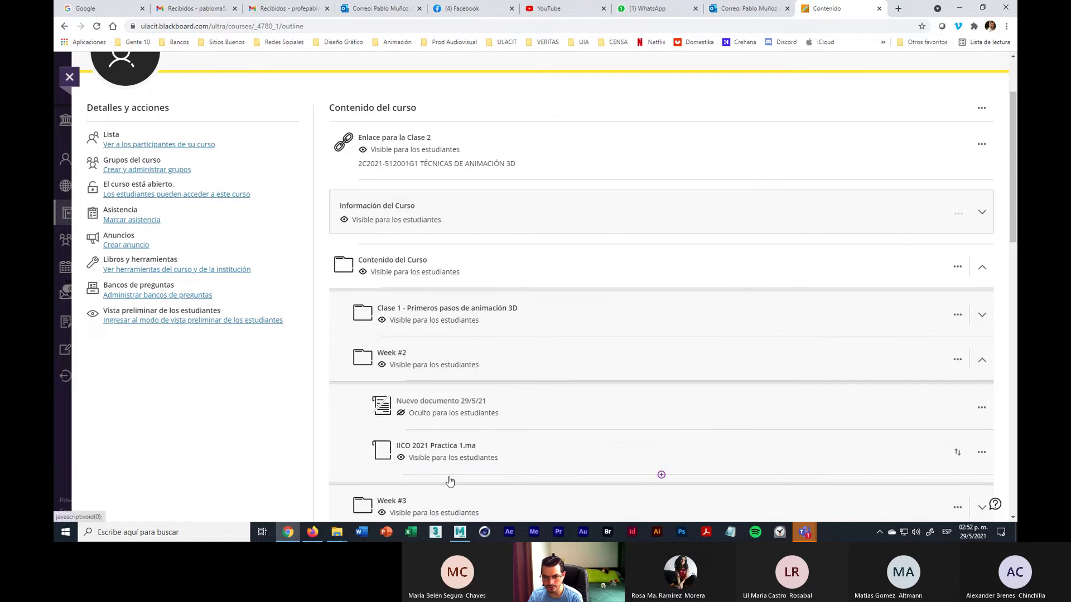
Make the Nuevo documento 29/5/21 item in Week #2 visible to students and collapse the Week #2 and Contenido del Curso folders
{"action": "left_click", "coordinate": [495, 359]}
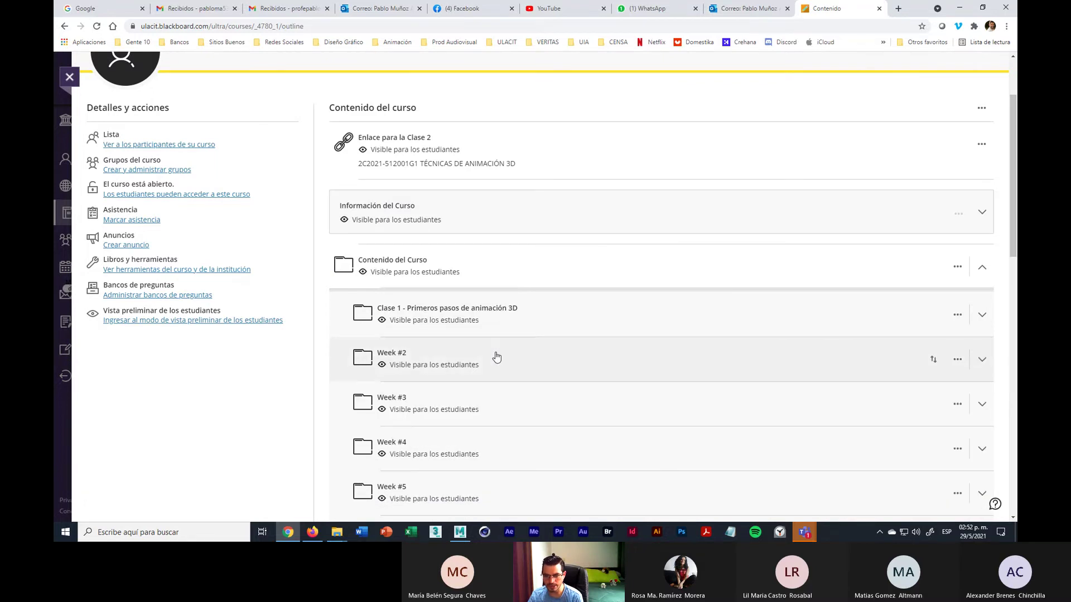
{"action": "left_click", "coordinate": [497, 357]}
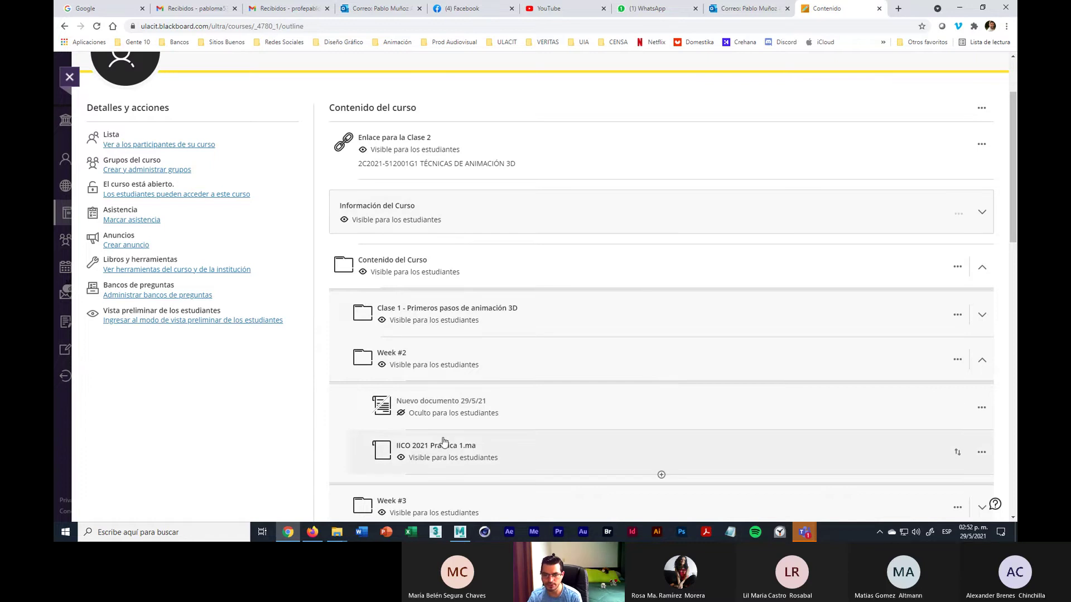
{"action": "scroll", "coordinate": [418, 448], "scroll_direction": "down", "scroll_amount": 2}
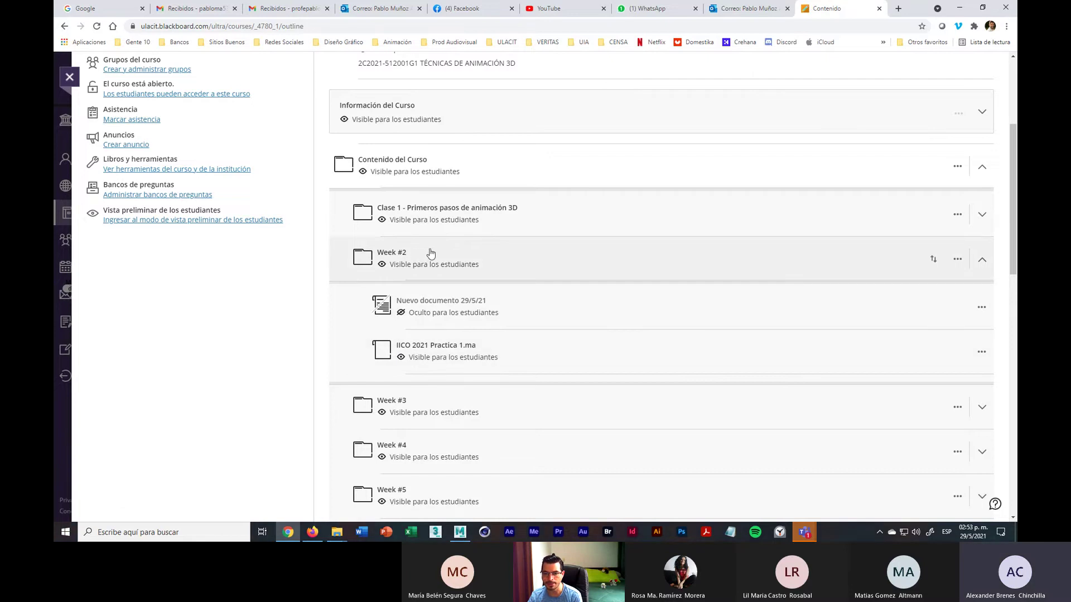
{"action": "left_click", "coordinate": [470, 251]}
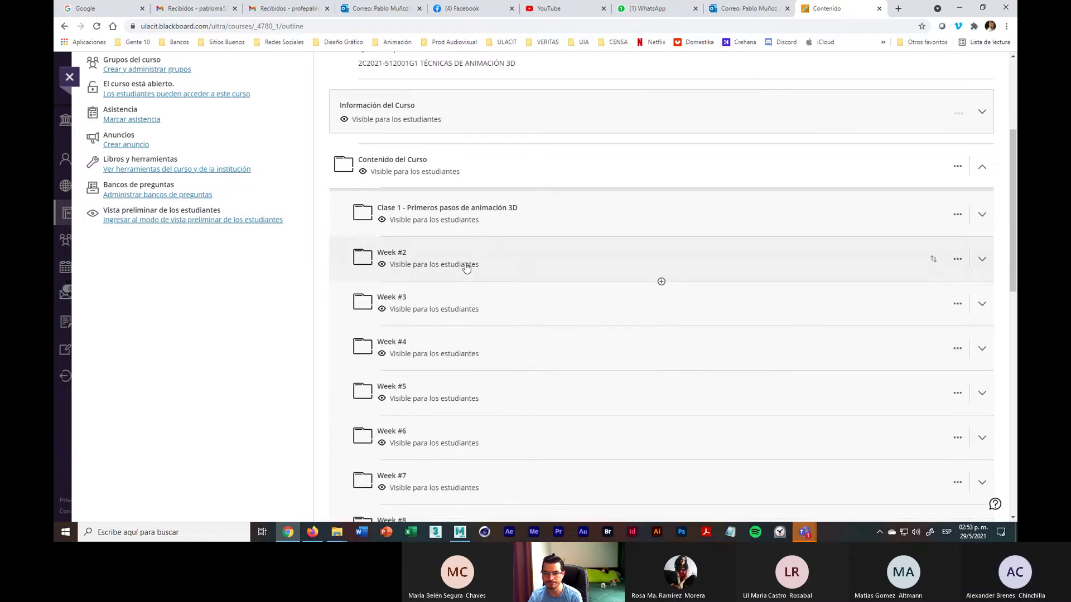
{"action": "left_click", "coordinate": [469, 254]}
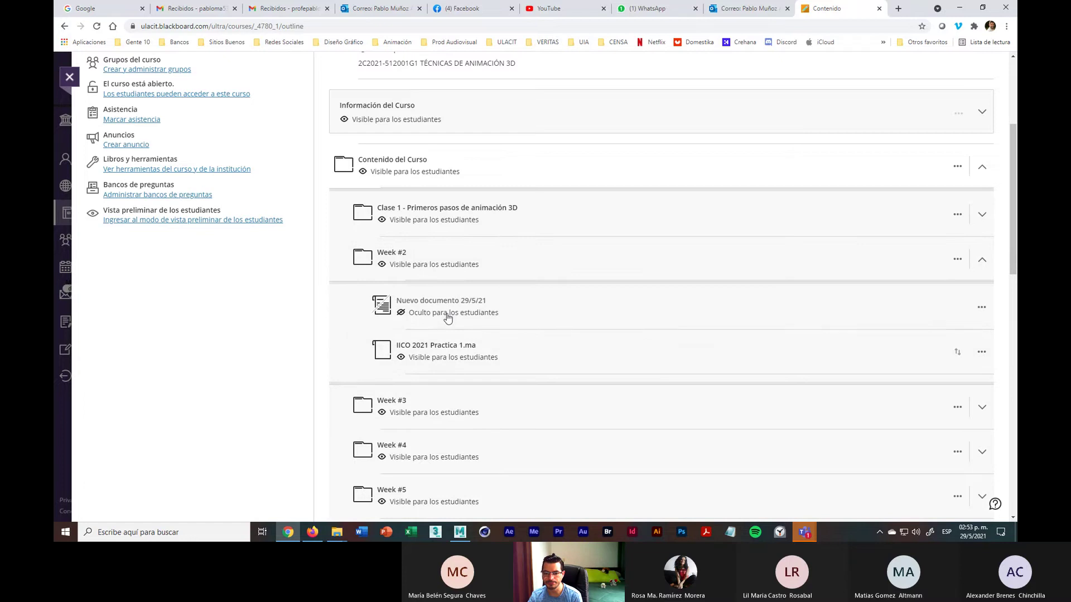
{"action": "left_click", "coordinate": [449, 313]}
{"action": "left_click", "coordinate": [438, 331]}
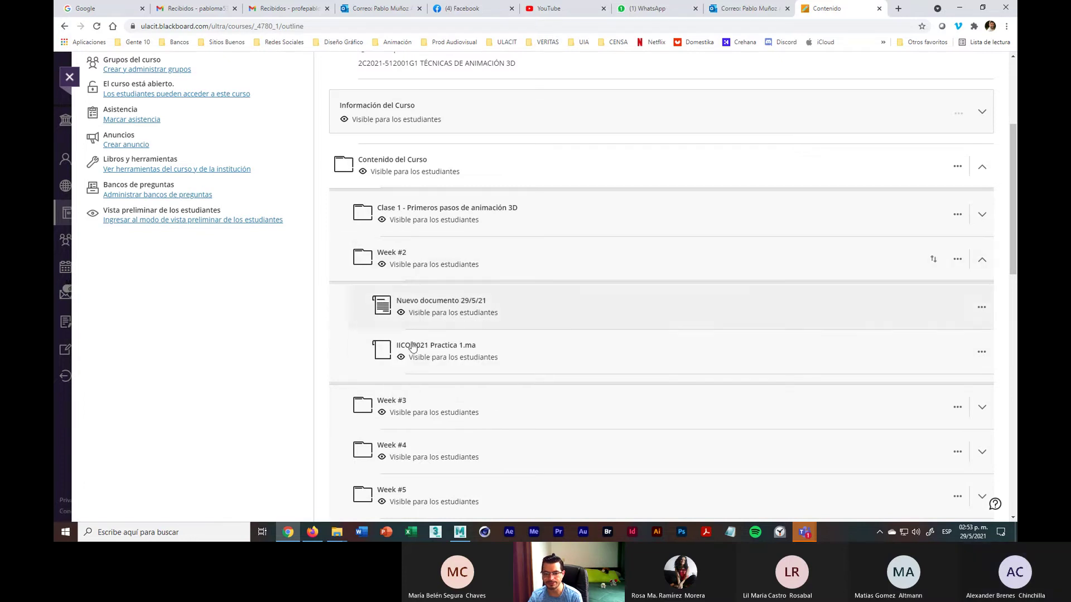
{"action": "left_click", "coordinate": [526, 261]}
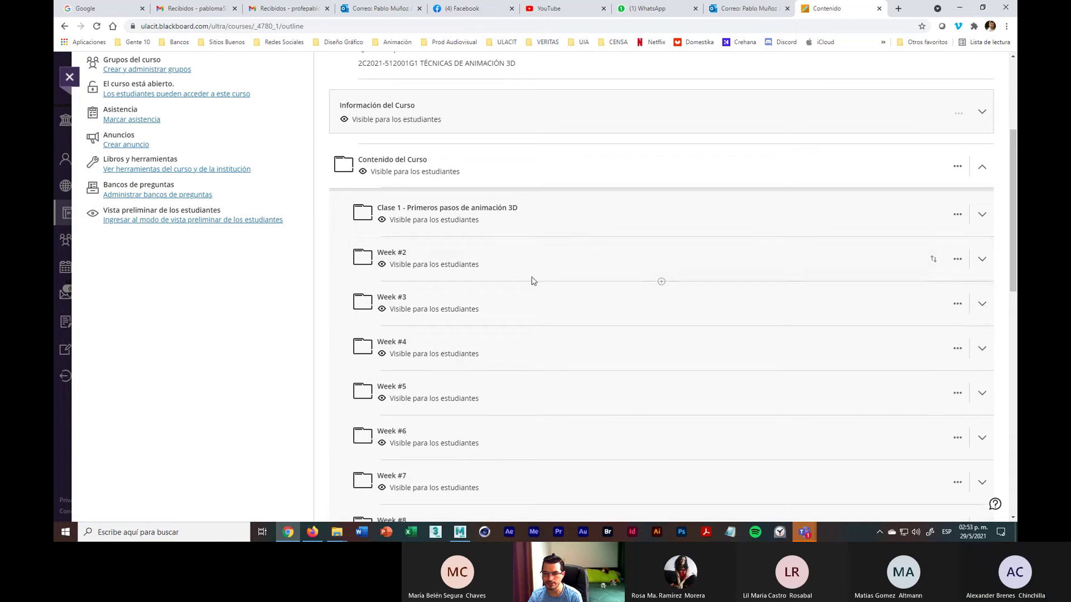
{"action": "left_click", "coordinate": [547, 161]}
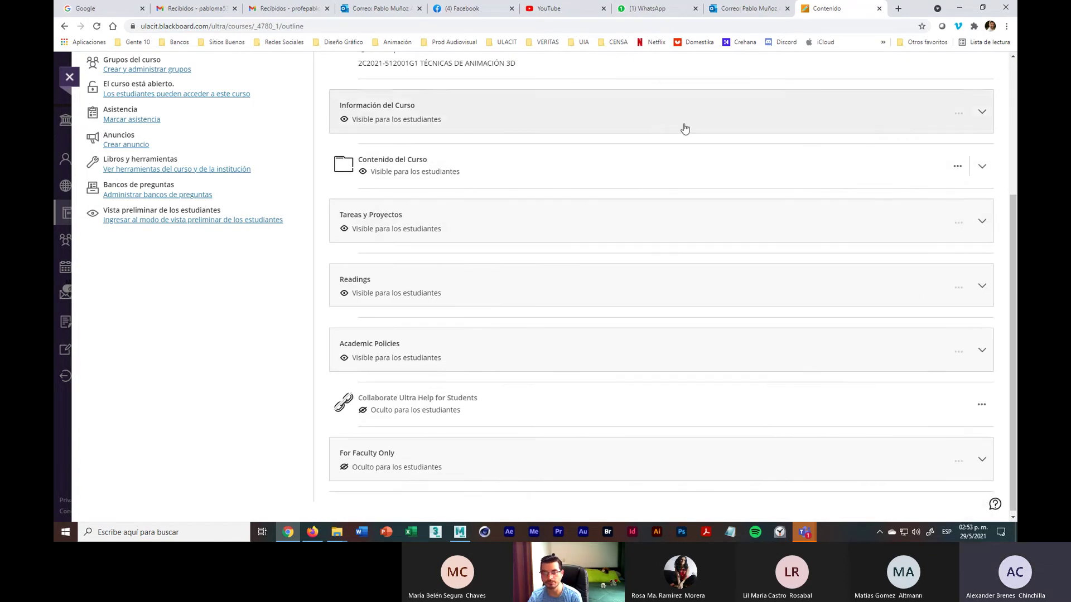
Switch to Maya and configure the timeline's playblast with qt format, H.264 encoding and quality 100
{"action": "left_click", "coordinate": [958, 8]}
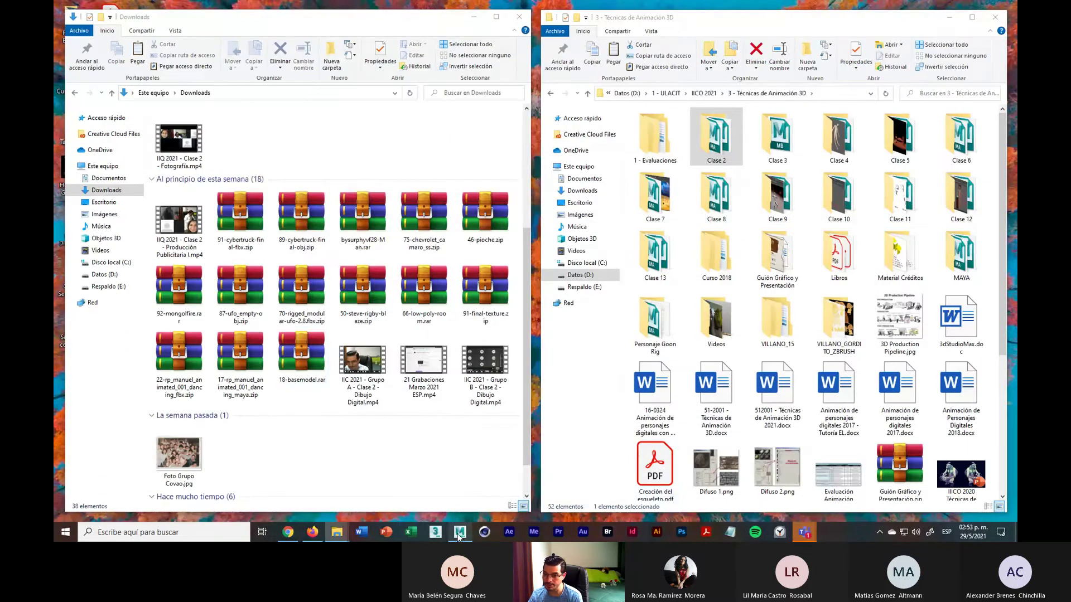
{"action": "left_click", "coordinate": [459, 532]}
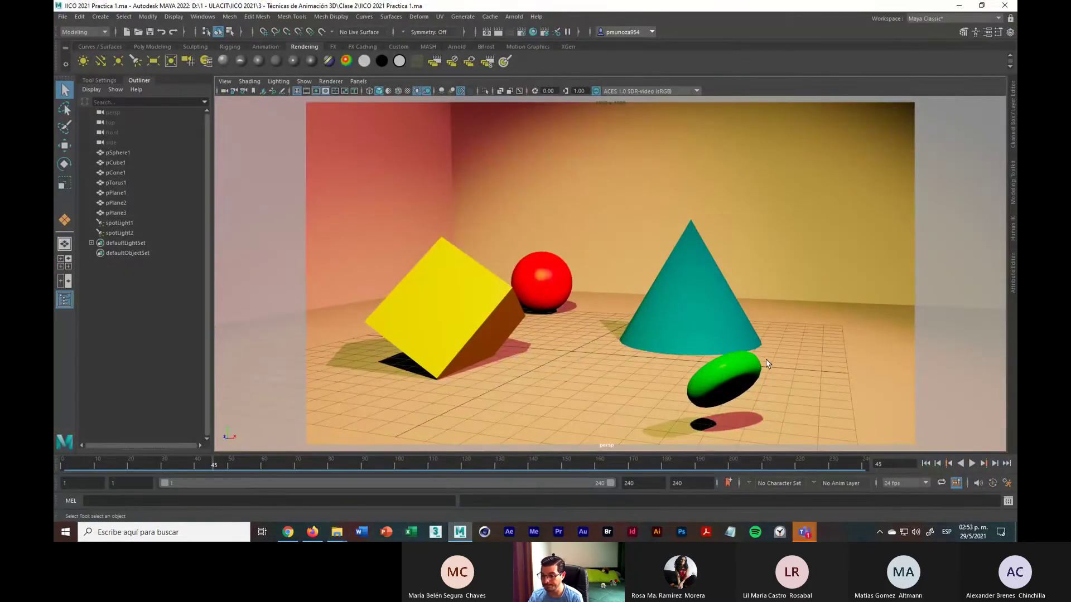
{"action": "right_click", "coordinate": [812, 461]}
{"action": "left_click", "coordinate": [916, 456]}
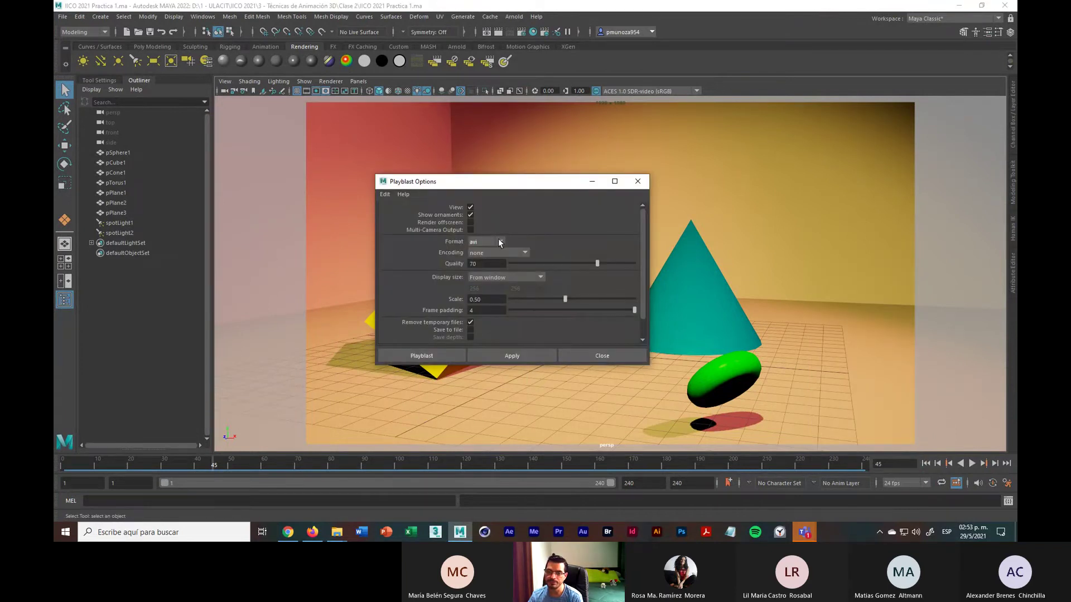
{"action": "left_click", "coordinate": [498, 240]}
{"action": "left_click", "coordinate": [480, 254]}
{"action": "left_click", "coordinate": [546, 254]}
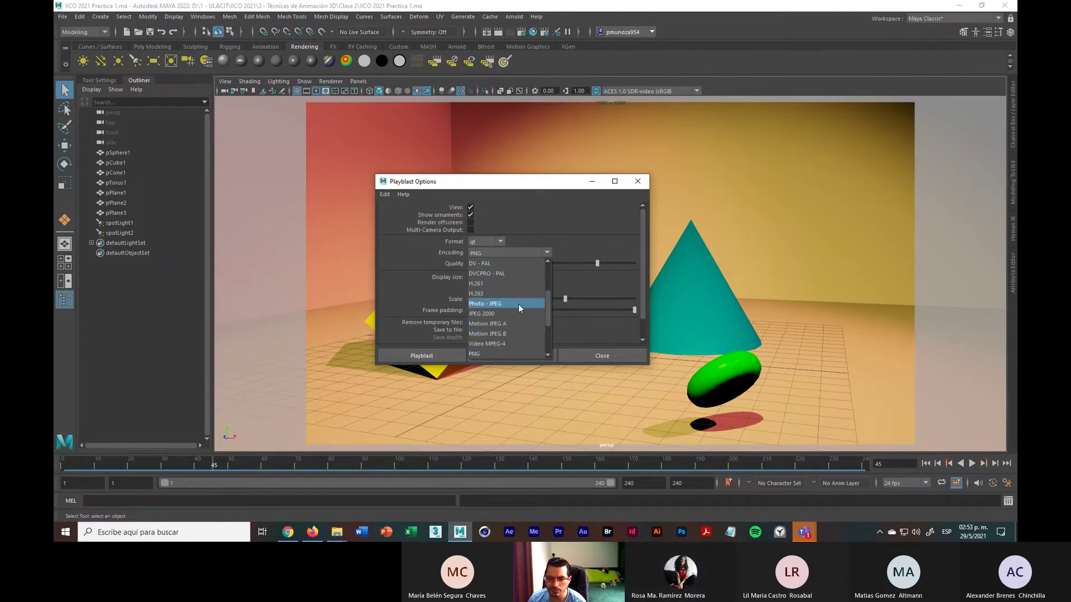
{"action": "scroll", "coordinate": [517, 303], "scroll_direction": "up", "scroll_amount": 3}
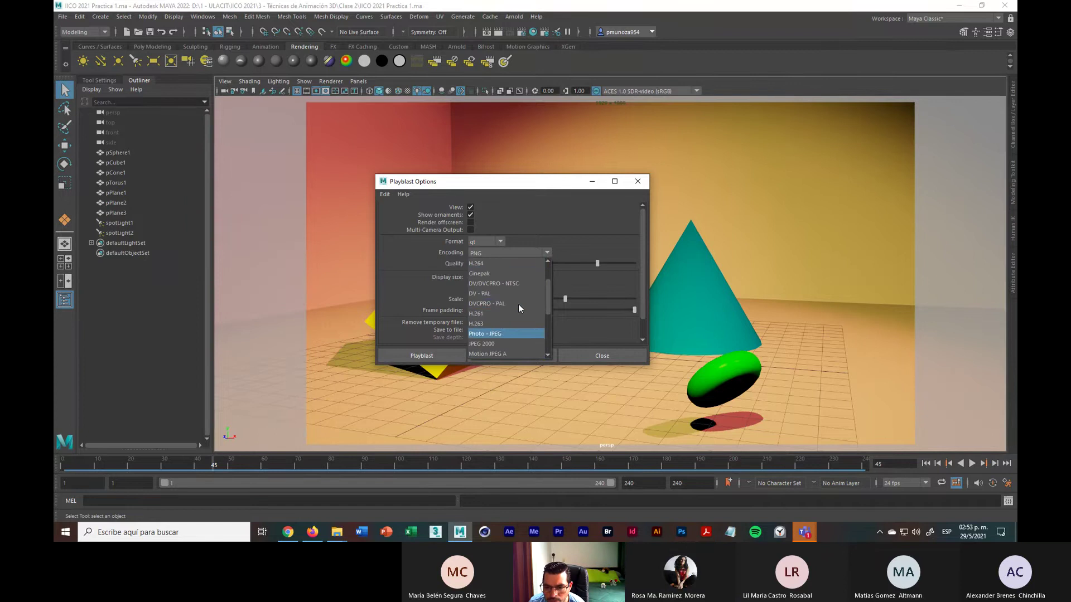
{"action": "left_click", "coordinate": [483, 264]}
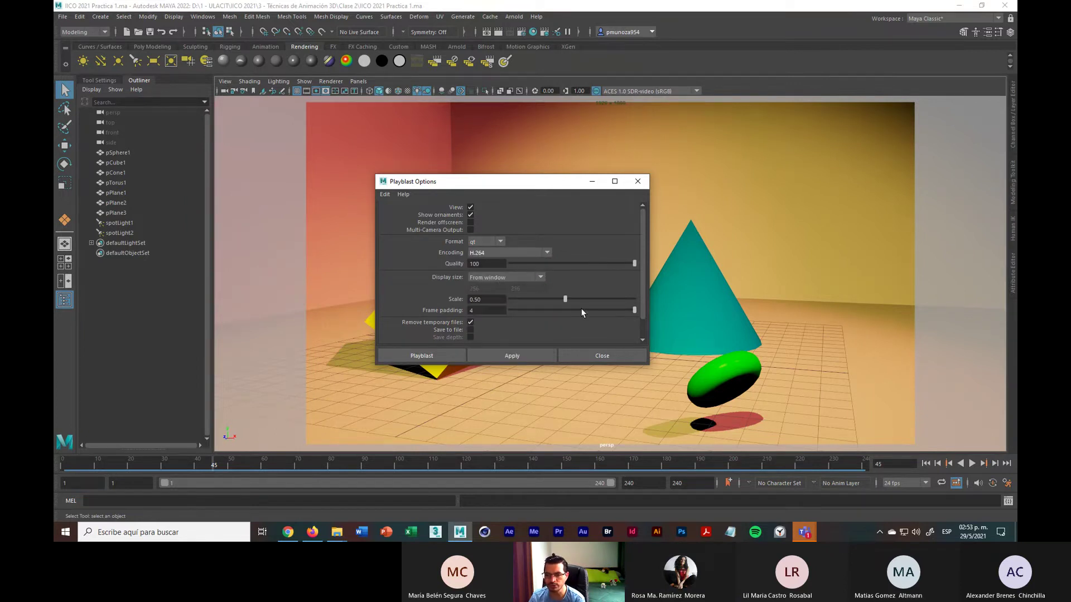
Take the playblast size from Render Settings at scale 1.00, with View and Show ornaments off and Save to file on
{"action": "left_click", "coordinate": [541, 278]}
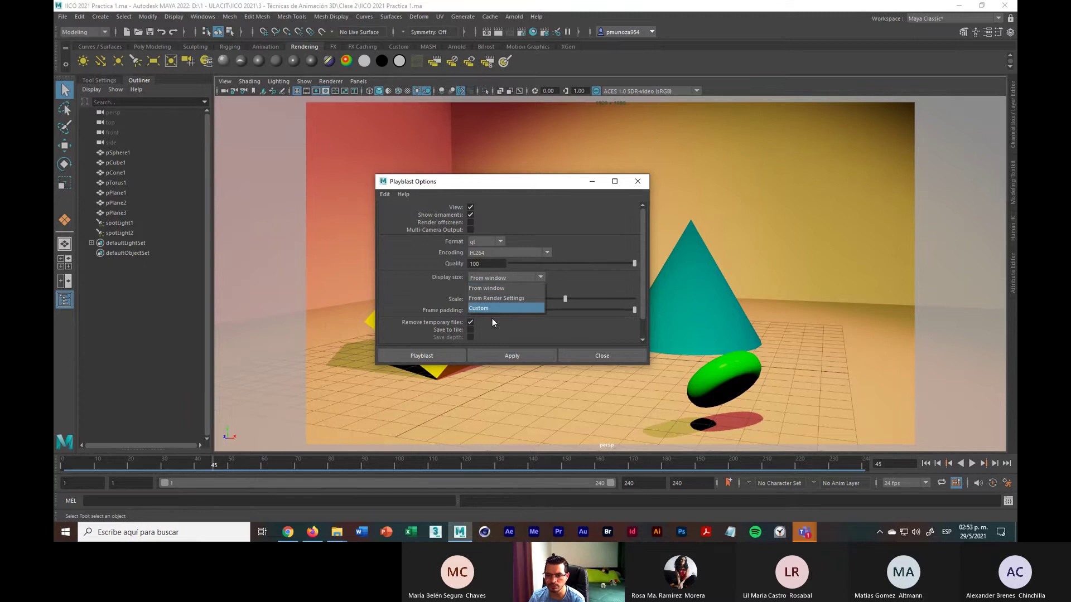
{"action": "left_click", "coordinate": [496, 298]}
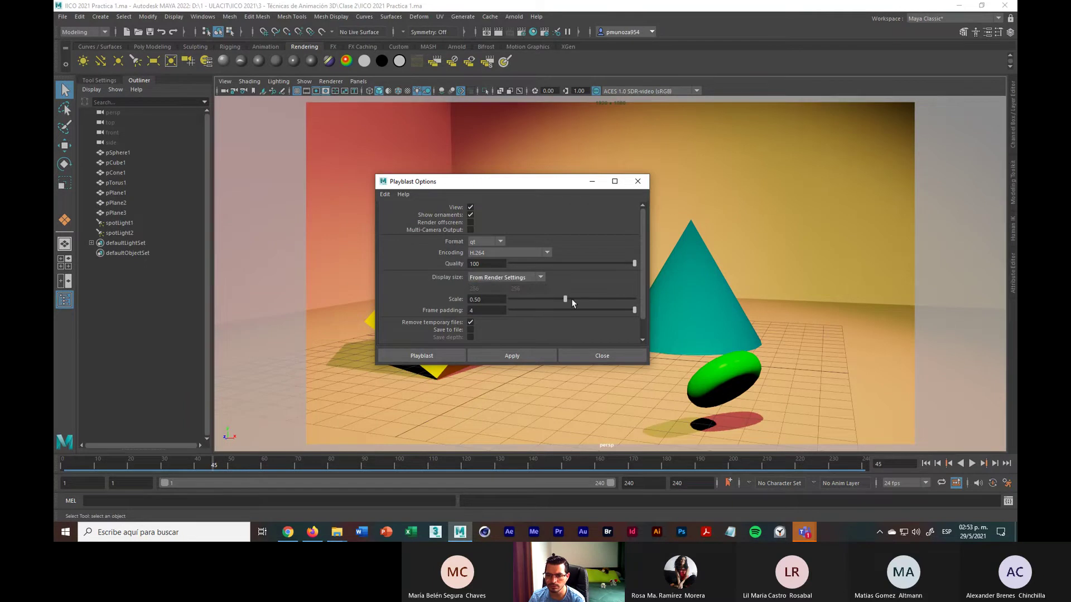
{"action": "left_click_drag", "start_coordinate": [605, 300], "coordinate": [644, 296]}
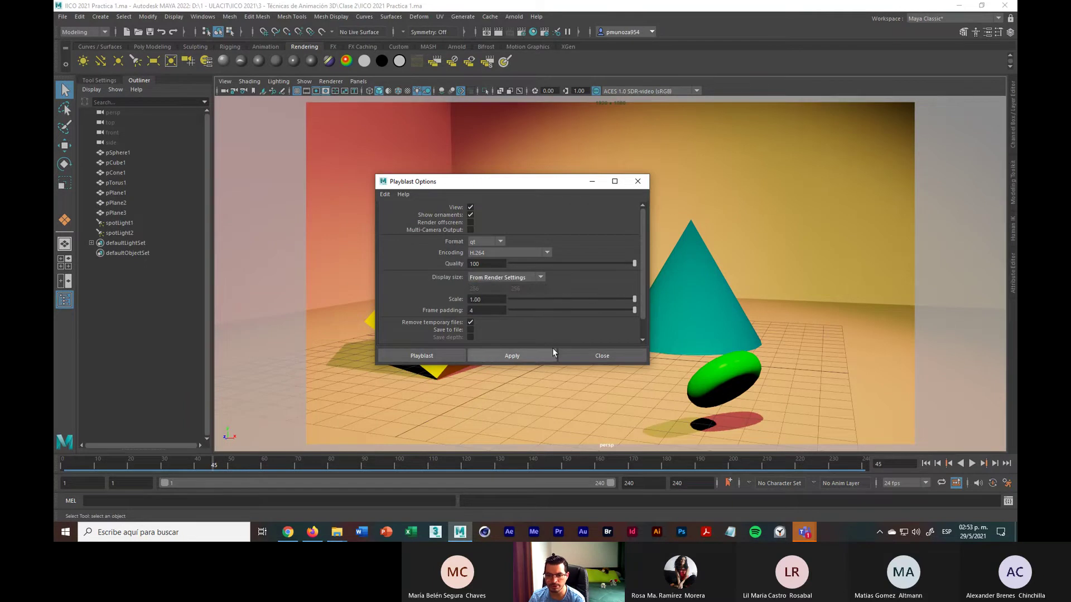
{"action": "left_click", "coordinate": [470, 208]}
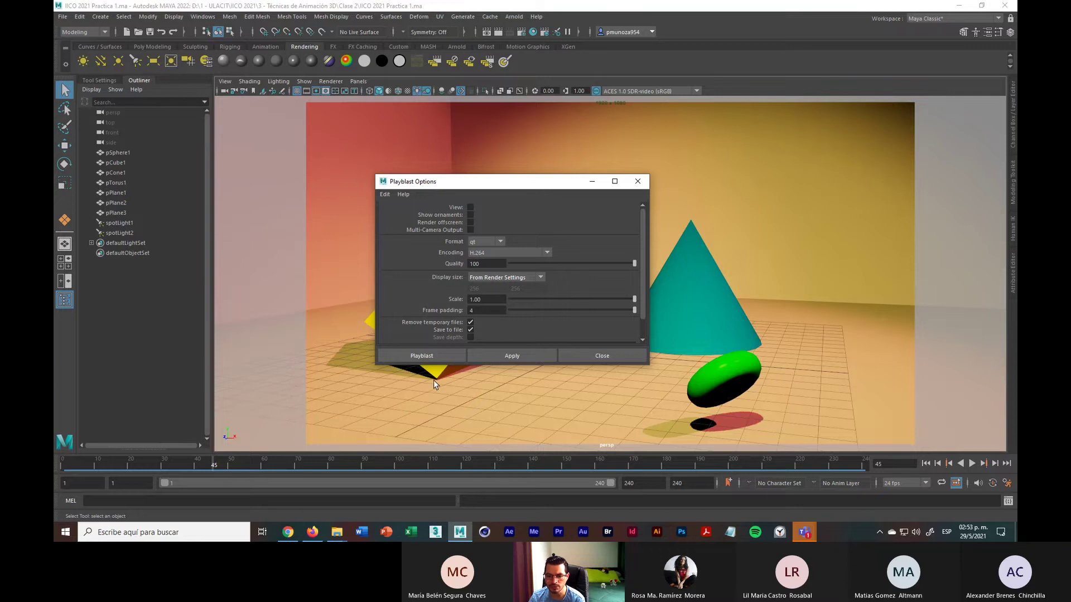
Set the playblast movie file to Video 1 in the folder D:\1 - ULACIT\IICO 2021\3 - Técnicas de Animación 3D\Clase 2
{"action": "scroll", "coordinate": [521, 340], "scroll_direction": "down", "scroll_amount": 1}
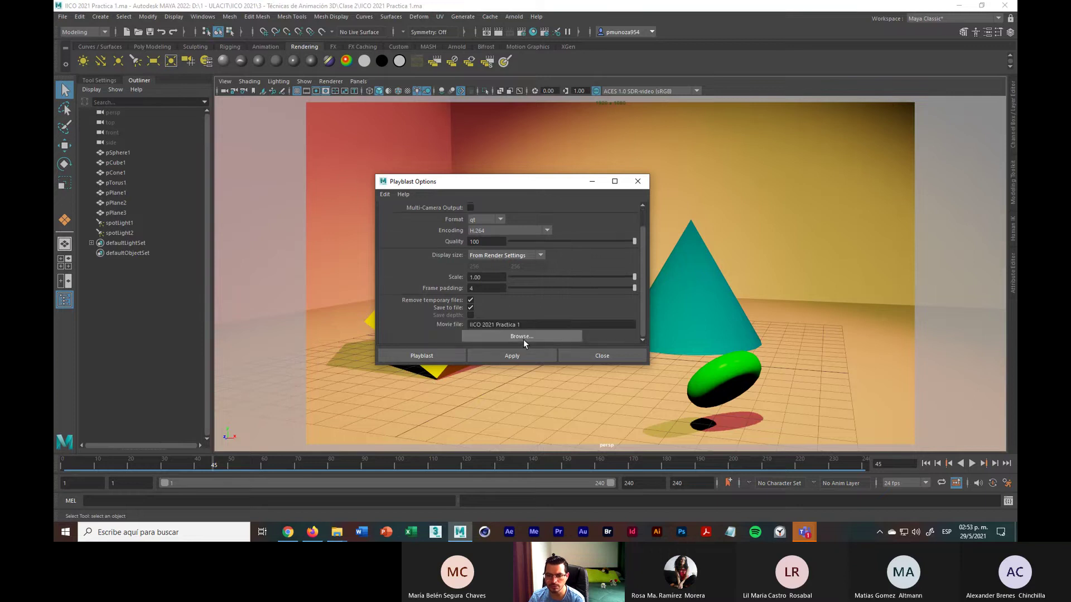
{"action": "left_click", "coordinate": [534, 334]}
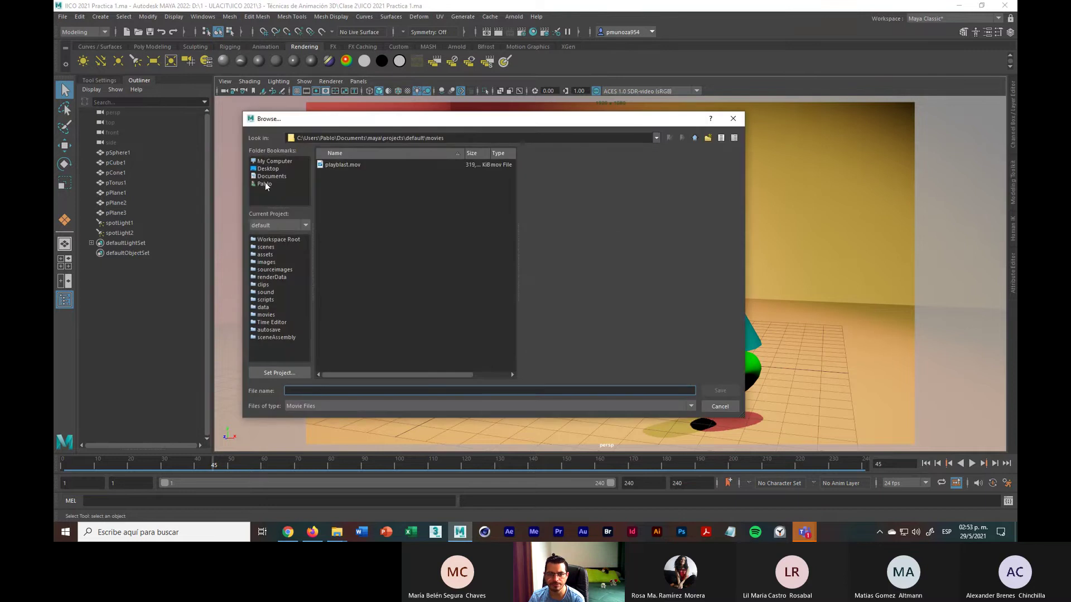
{"action": "left_click", "coordinate": [266, 184]}
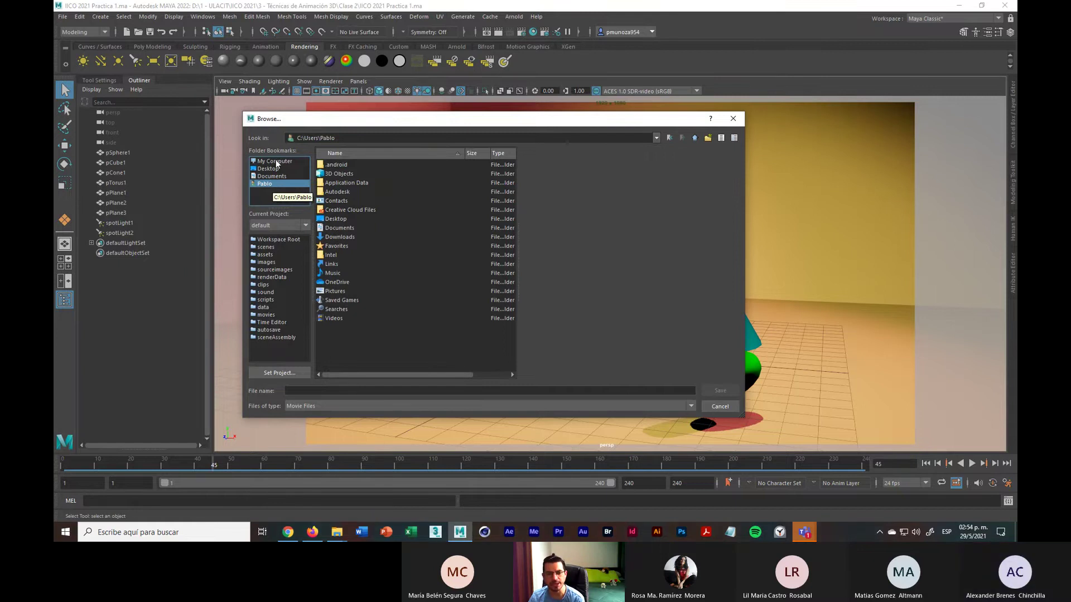
{"action": "left_click", "coordinate": [276, 161]}
{"action": "double_click", "coordinate": [333, 166]}
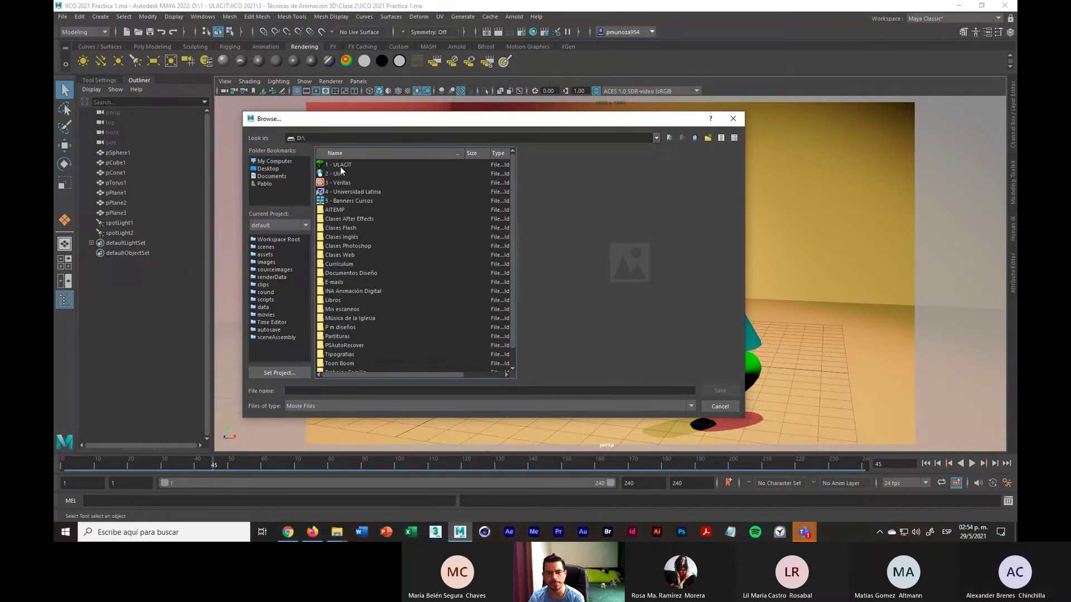
{"action": "double_click", "coordinate": [342, 165]}
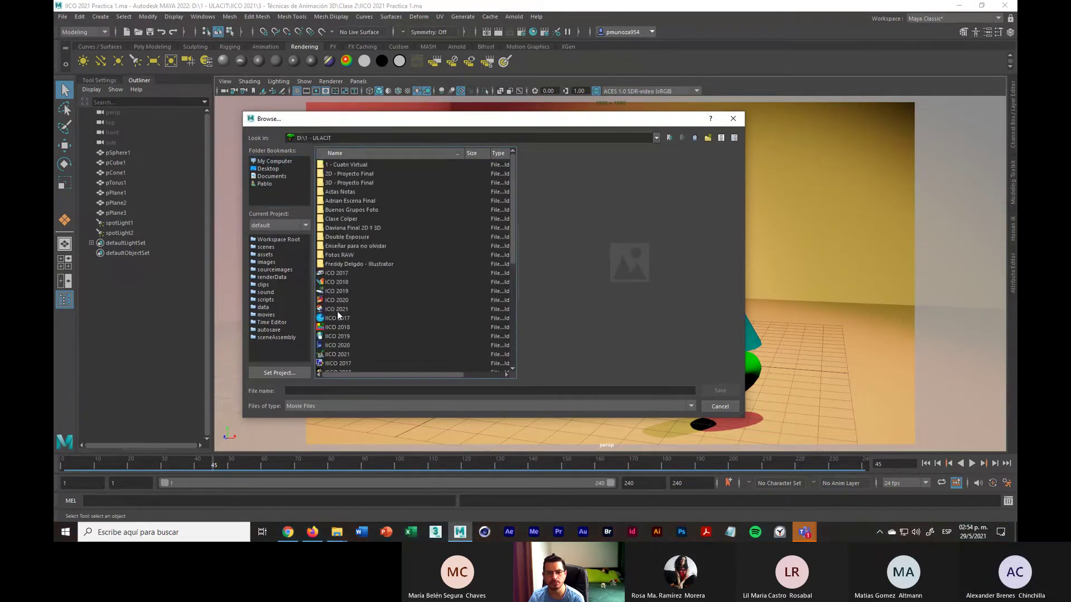
{"action": "double_click", "coordinate": [334, 354]}
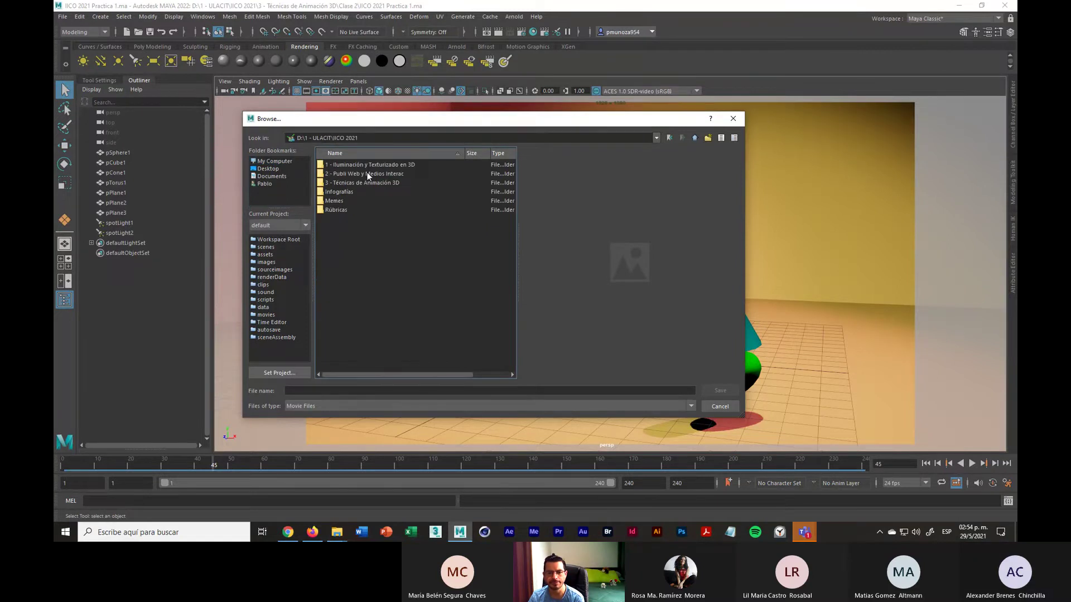
{"action": "double_click", "coordinate": [359, 184]}
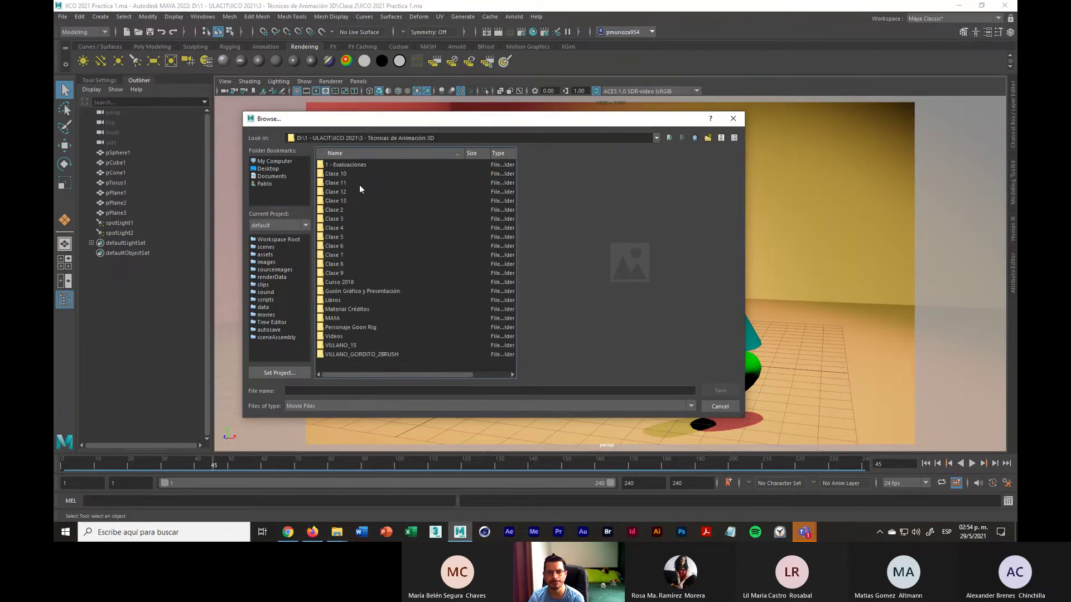
{"action": "double_click", "coordinate": [334, 210]}
{"action": "left_click", "coordinate": [316, 390]}
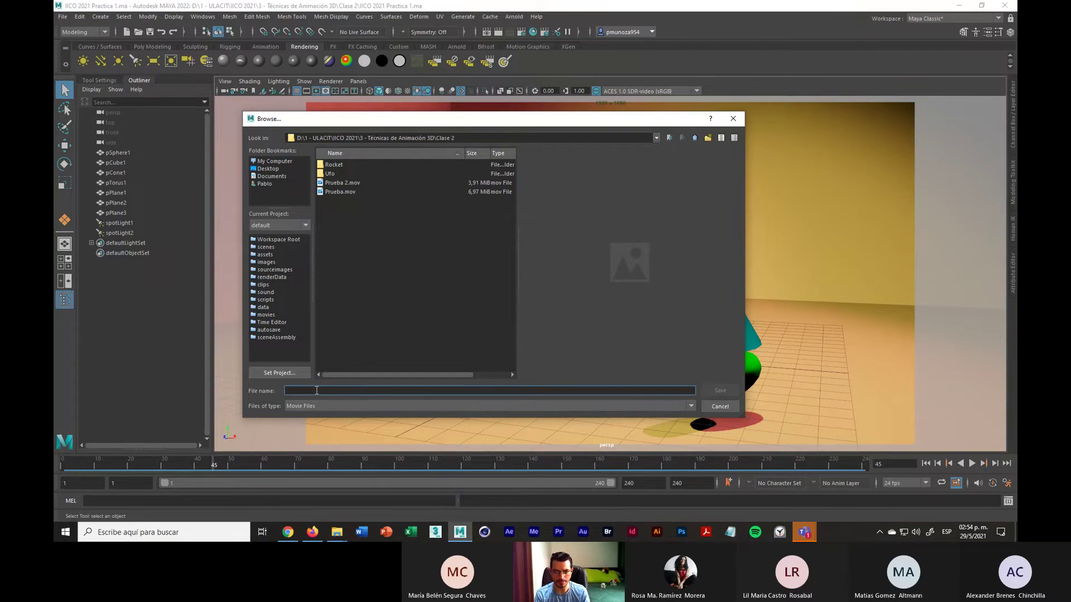
{"action": "type", "text": "Video 1"}
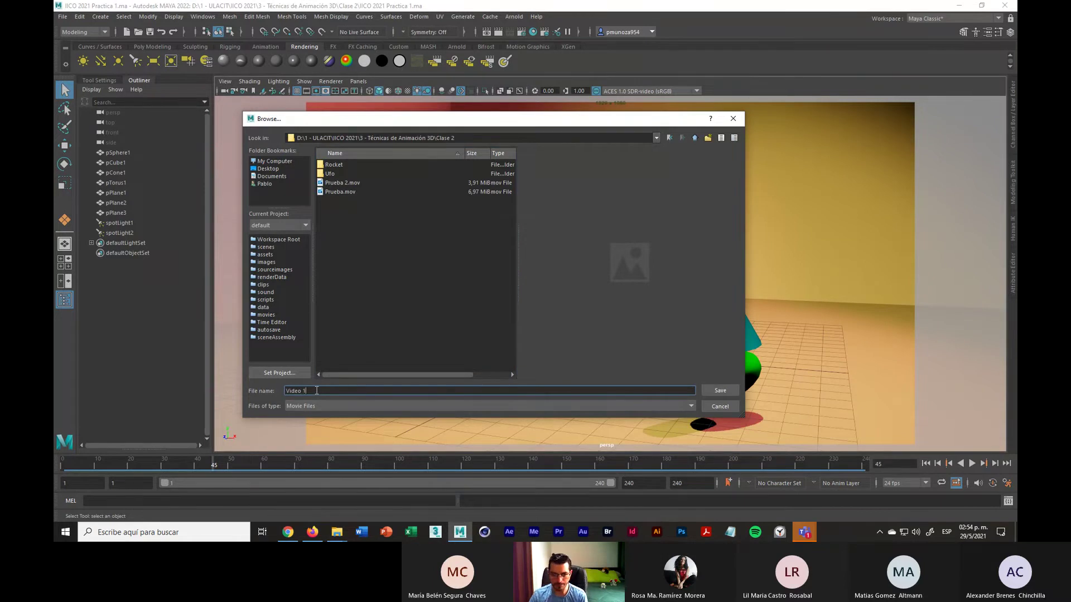
{"action": "left_click", "coordinate": [712, 391]}
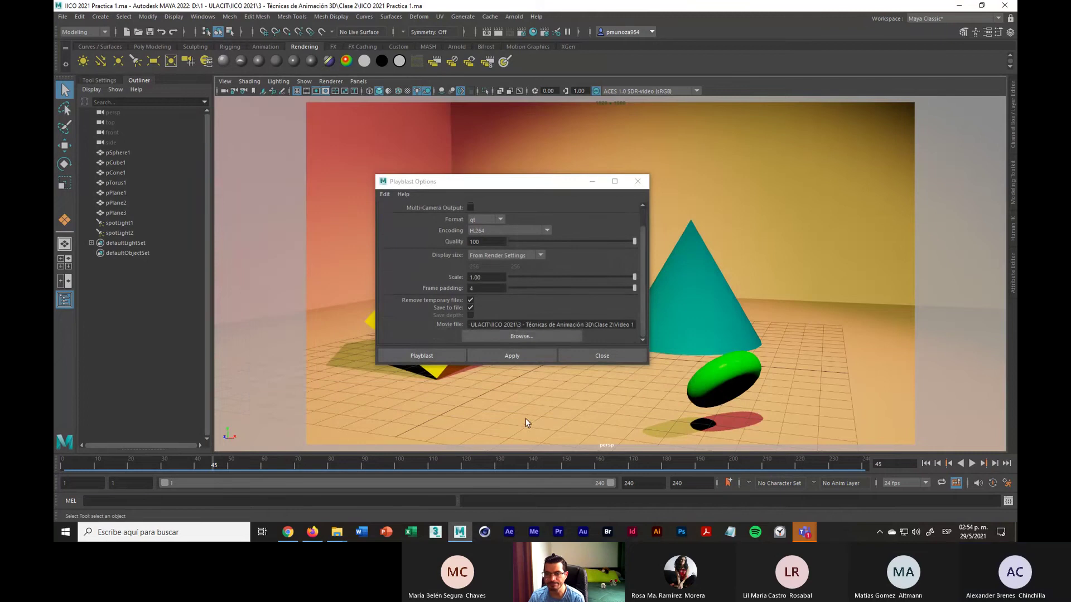
Review the playblast settings and render the animation to the Video 1 movie file
{"action": "scroll", "coordinate": [523, 289], "scroll_direction": "up", "scroll_amount": 1}
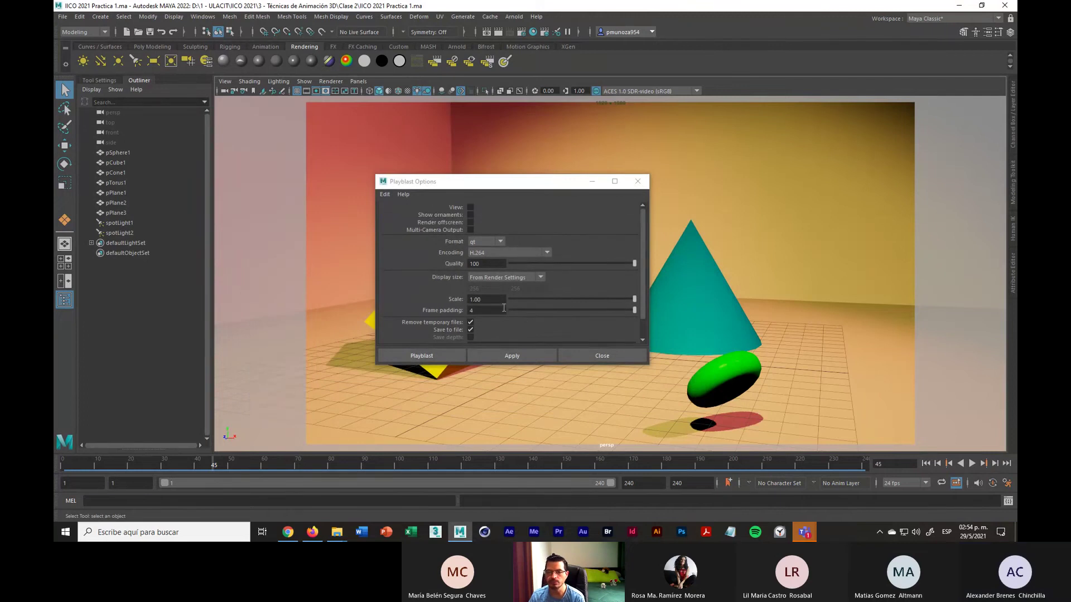
{"action": "scroll", "coordinate": [517, 325], "scroll_direction": "down", "scroll_amount": 1}
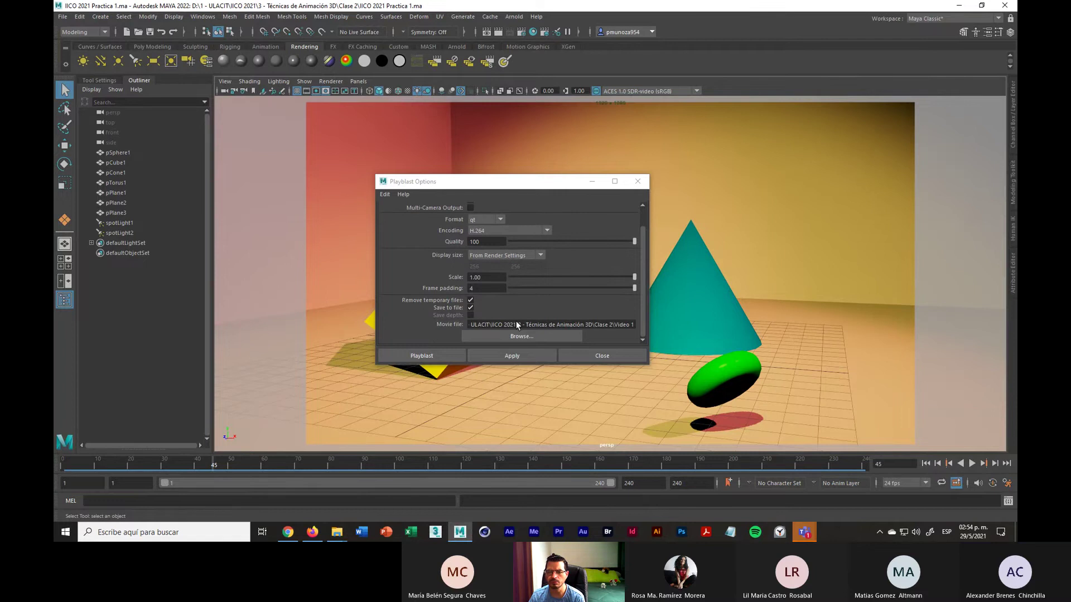
{"action": "left_click", "coordinate": [482, 357]}
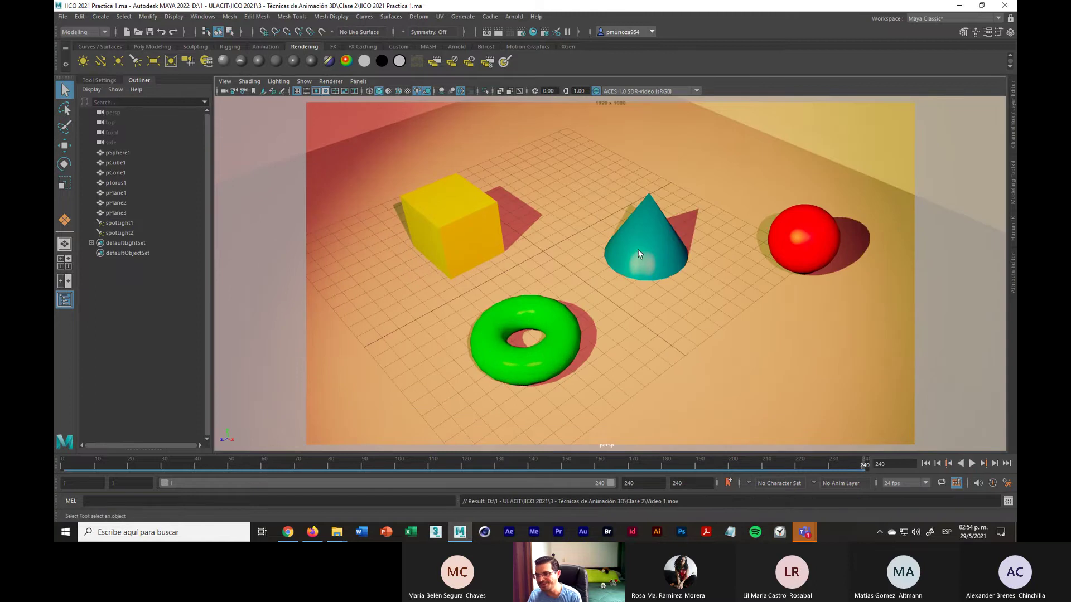
Hide the resolution gate in the perspective view and open the Clase 2 folder in File Explorer
{"action": "left_click", "coordinate": [324, 92]}
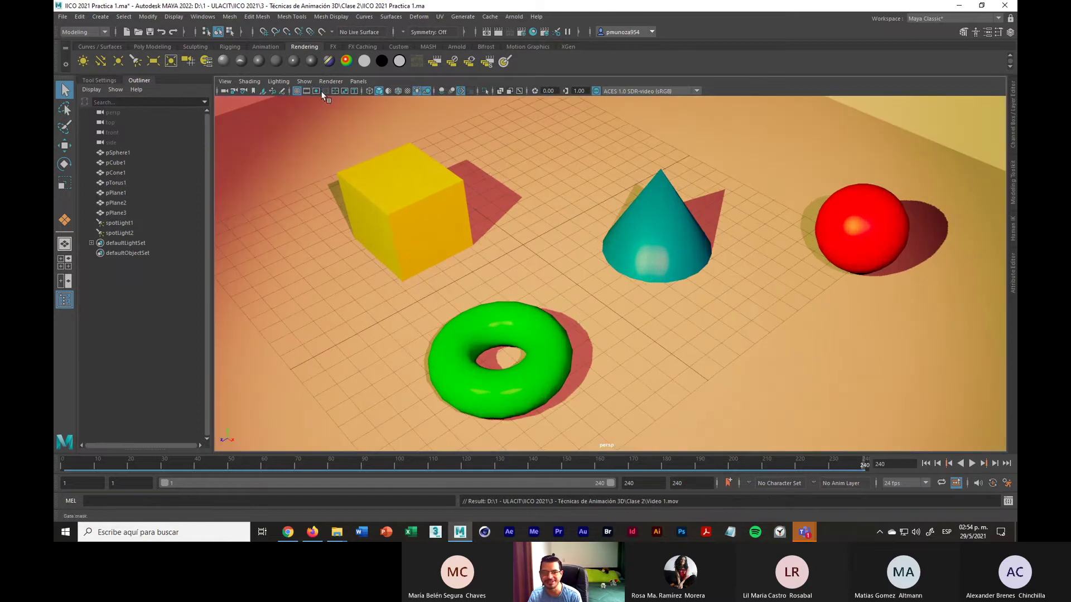
{"action": "left_click", "coordinate": [958, 5]}
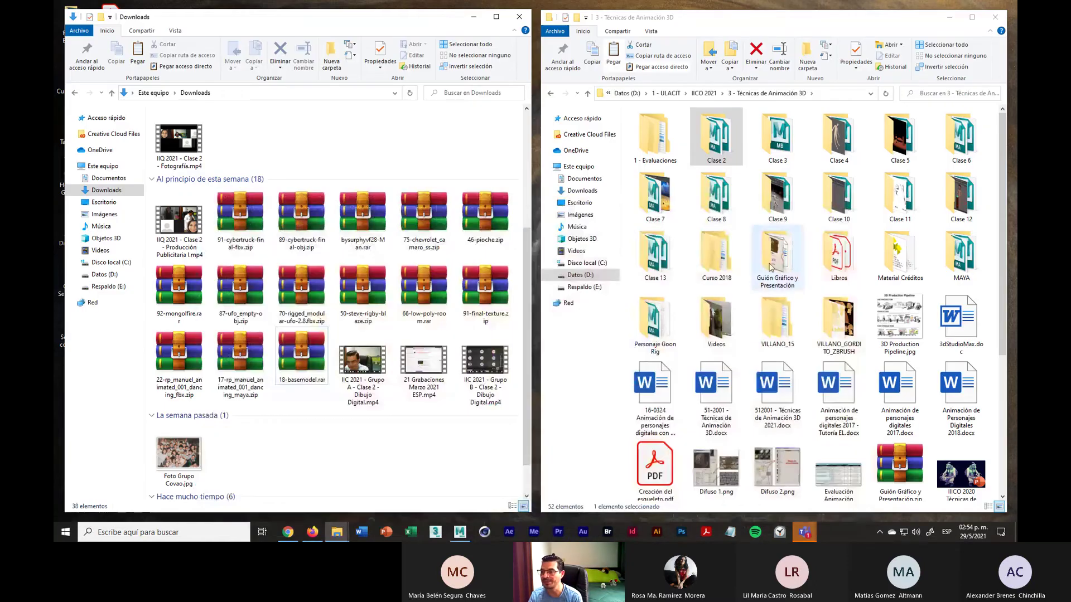
{"action": "double_click", "coordinate": [715, 140]}
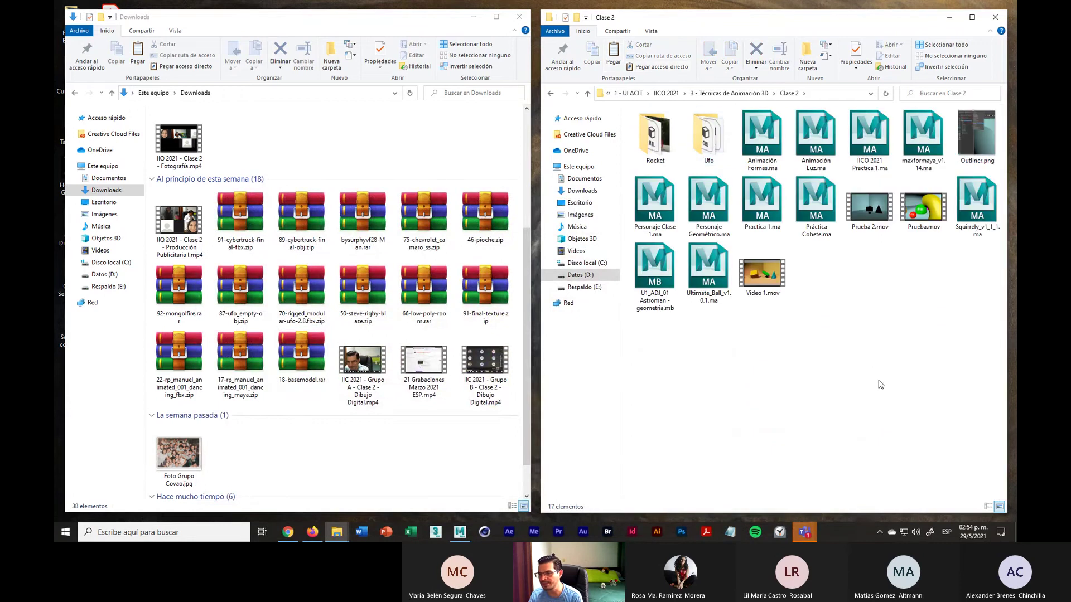
Play the exported Video 1.mov from the Clase 2 folder in VLC media player, and minimize the player
{"action": "left_click", "coordinate": [768, 273]}
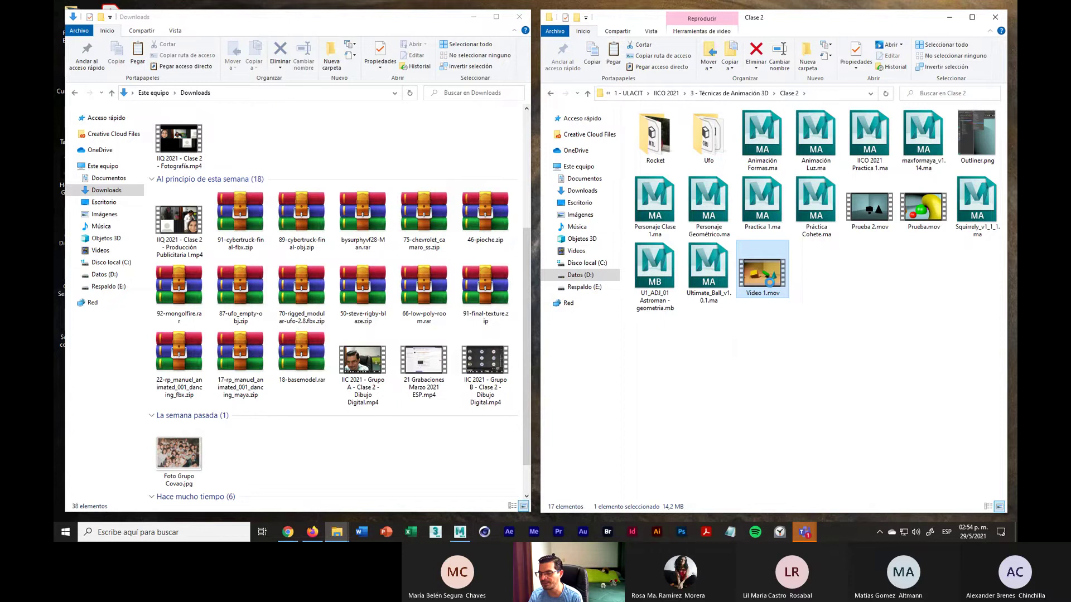
{"action": "right_click", "coordinate": [767, 271]}
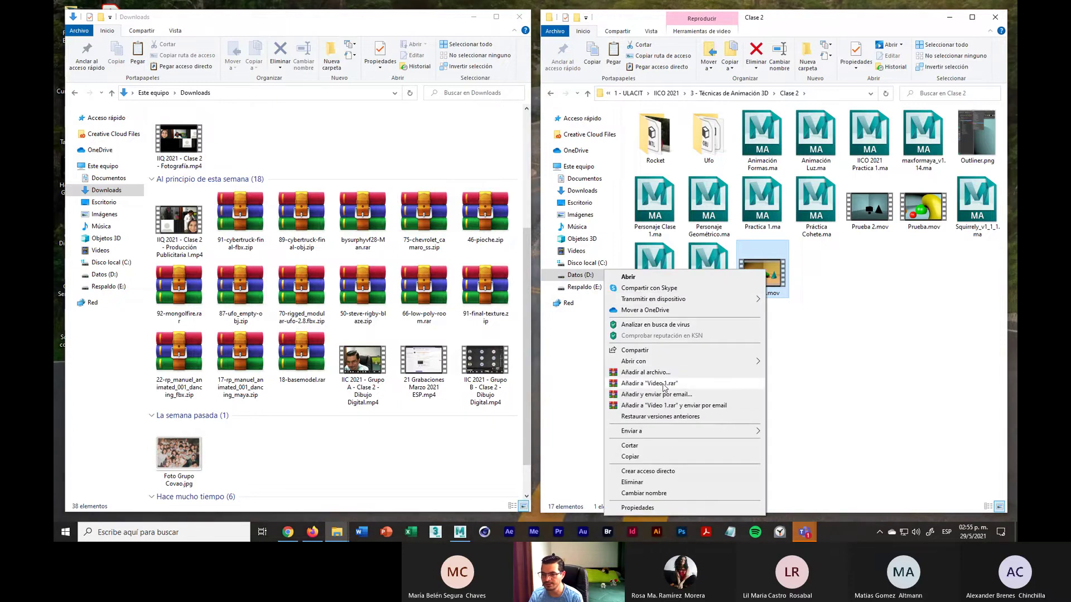
{"action": "mouse_move", "coordinate": [642, 364]}
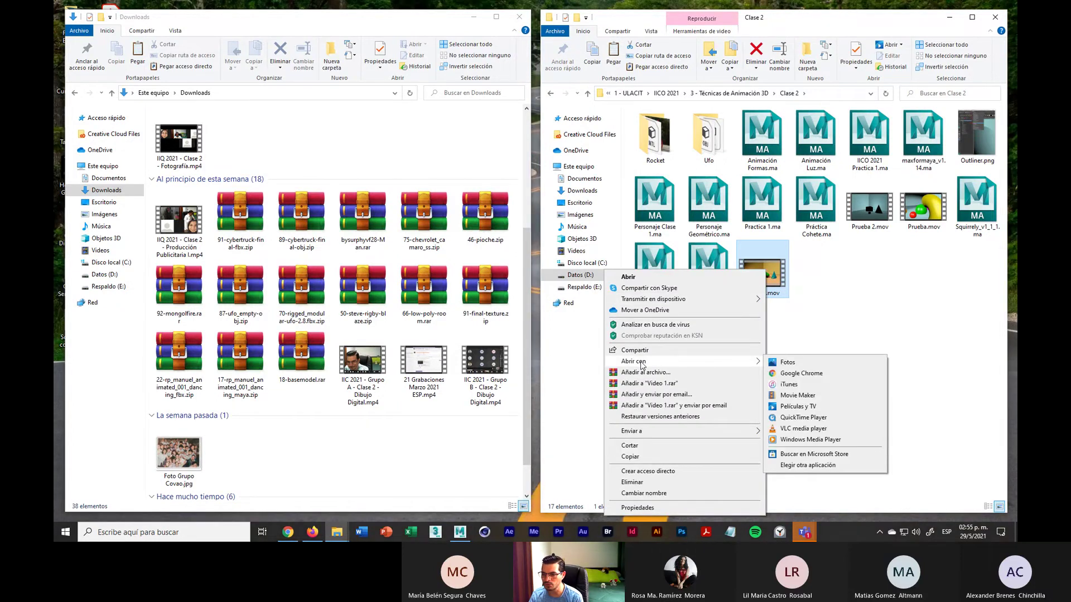
{"action": "left_click", "coordinate": [824, 440]}
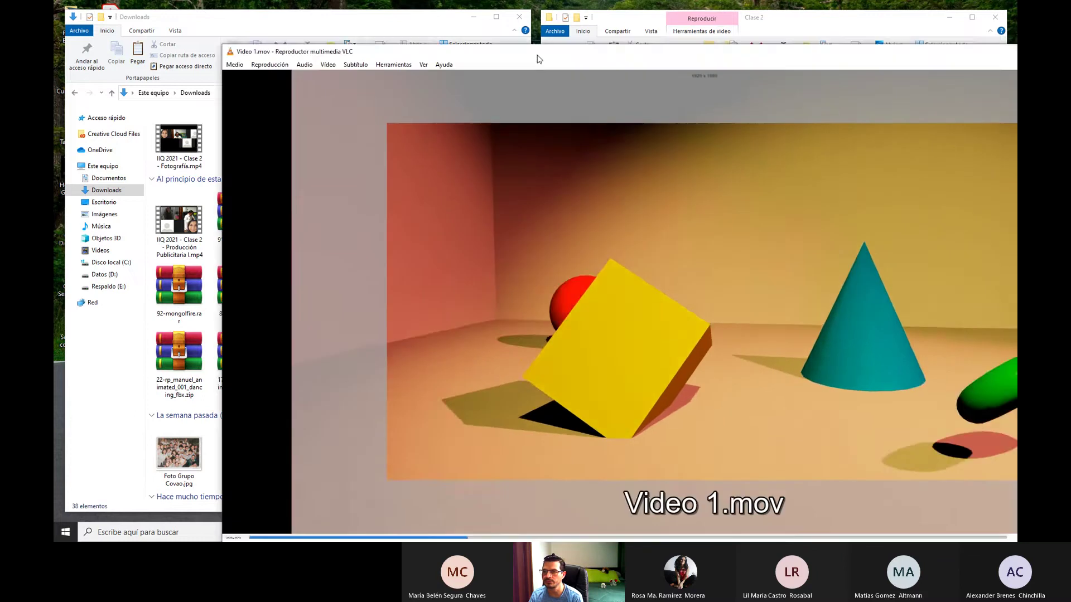
{"action": "left_click_drag", "start_coordinate": [540, 58], "coordinate": [402, 33]}
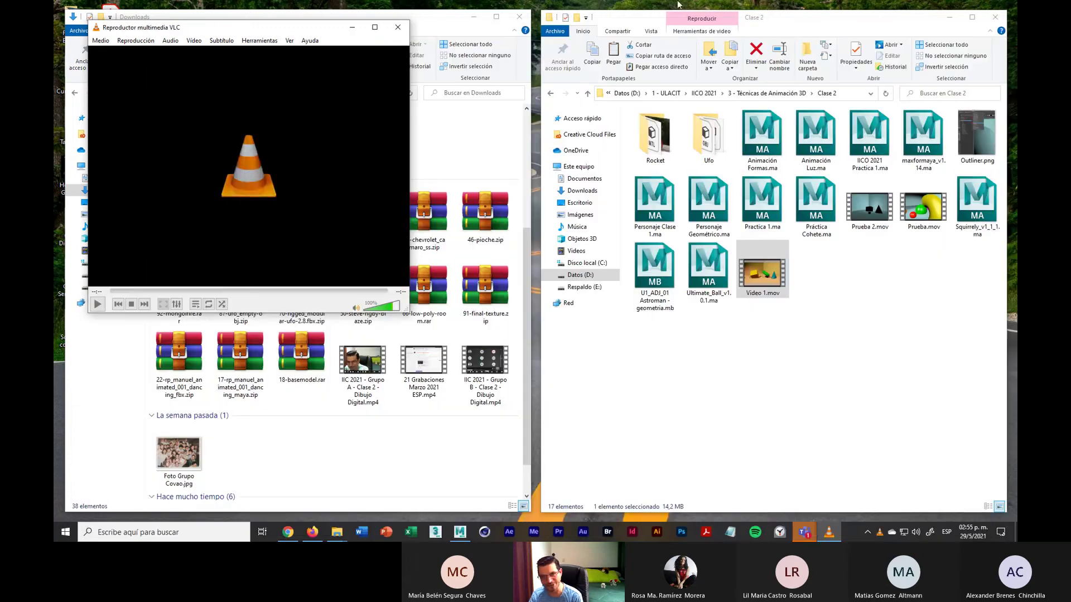
{"action": "left_click", "coordinate": [354, 28]}
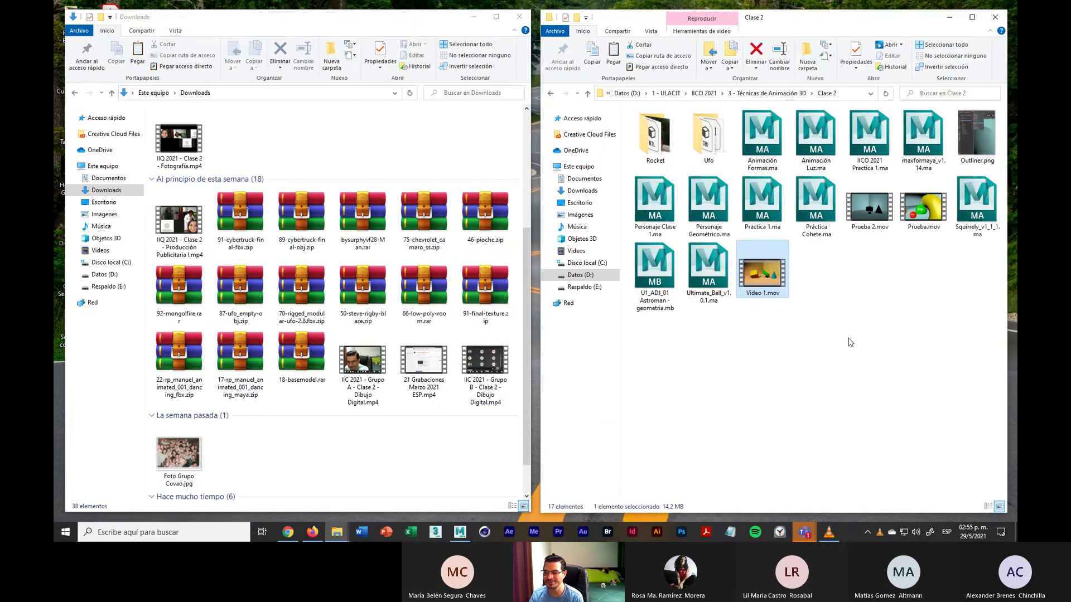
{"action": "left_click", "coordinate": [849, 339]}
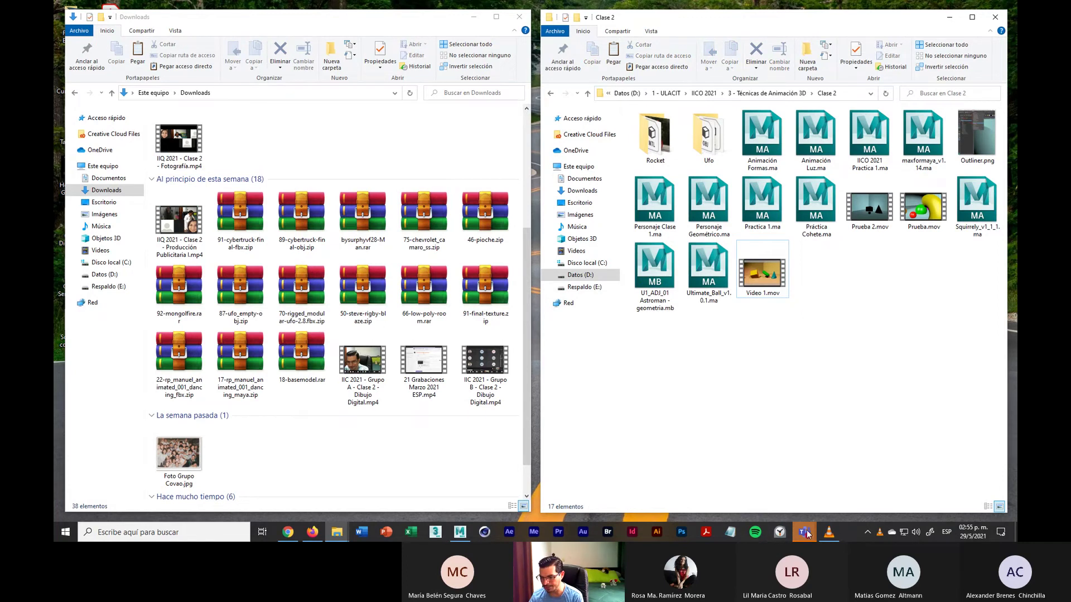
Switch to Microsoft Teams and bring up the class meeting window to check on the participants
{"action": "mouse_move", "coordinate": [806, 534]}
{"action": "left_click", "coordinate": [807, 507]}
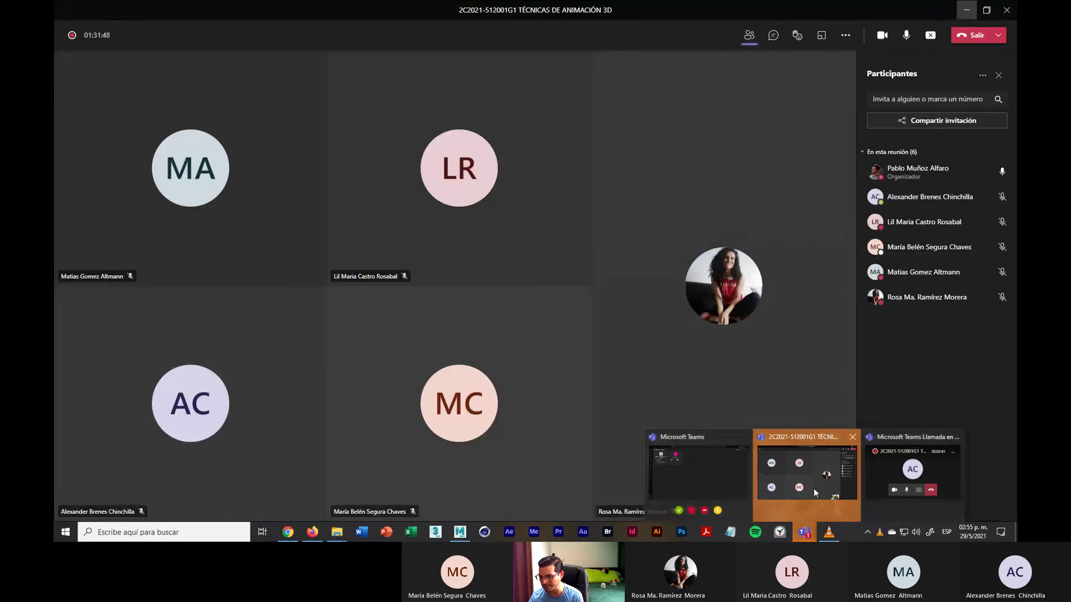
{"action": "mouse_move", "coordinate": [806, 526]}
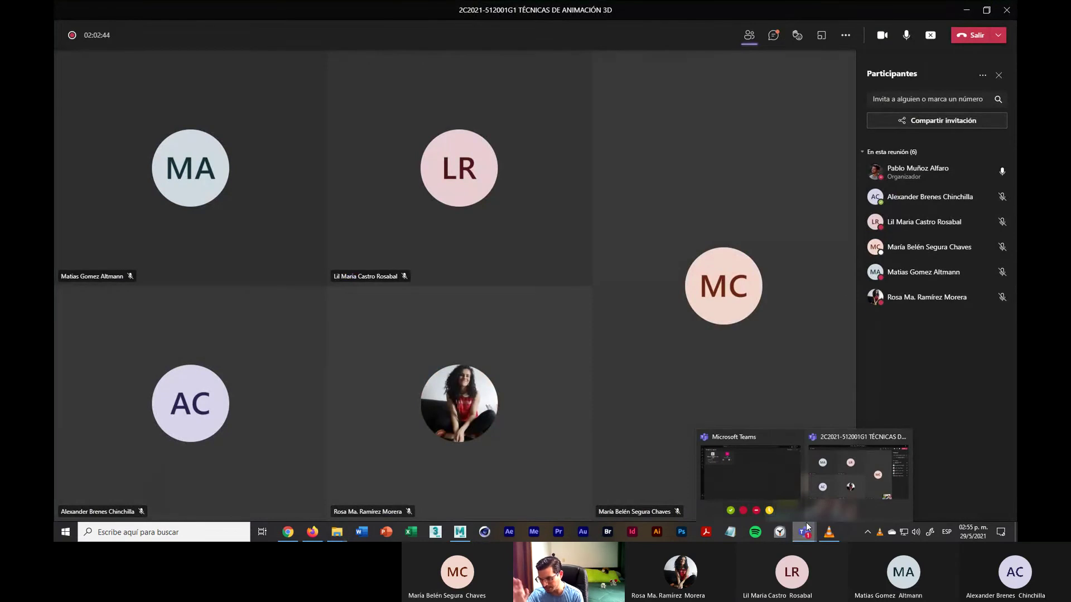
{"action": "mouse_move", "coordinate": [286, 535]}
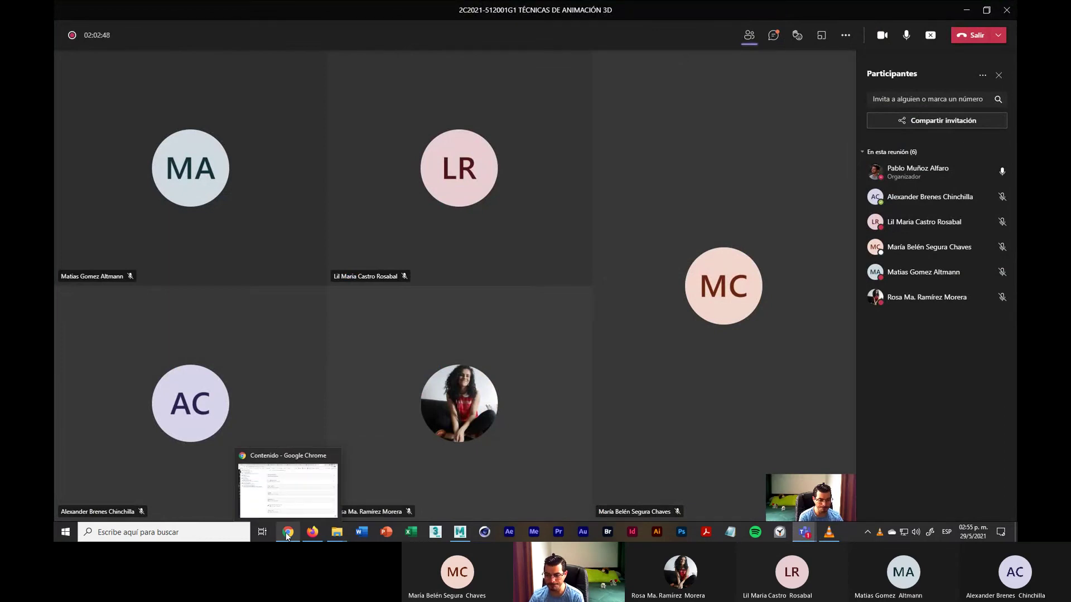
Switch back to Maya, show the Channel Box and move the timeline to frame 1
{"action": "left_click", "coordinate": [461, 532]}
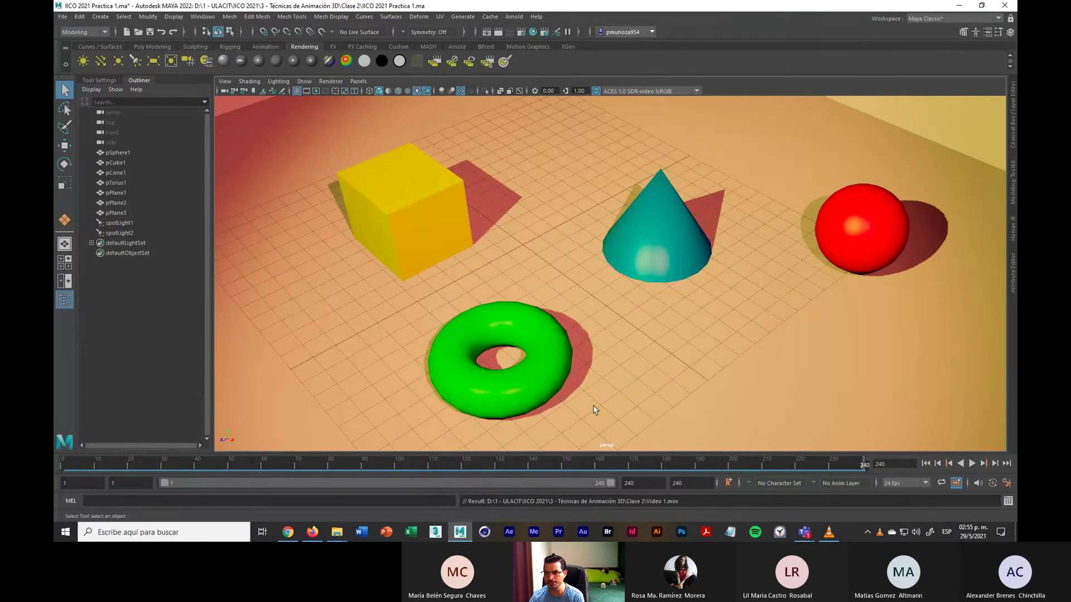
{"action": "left_click", "coordinate": [1011, 287]}
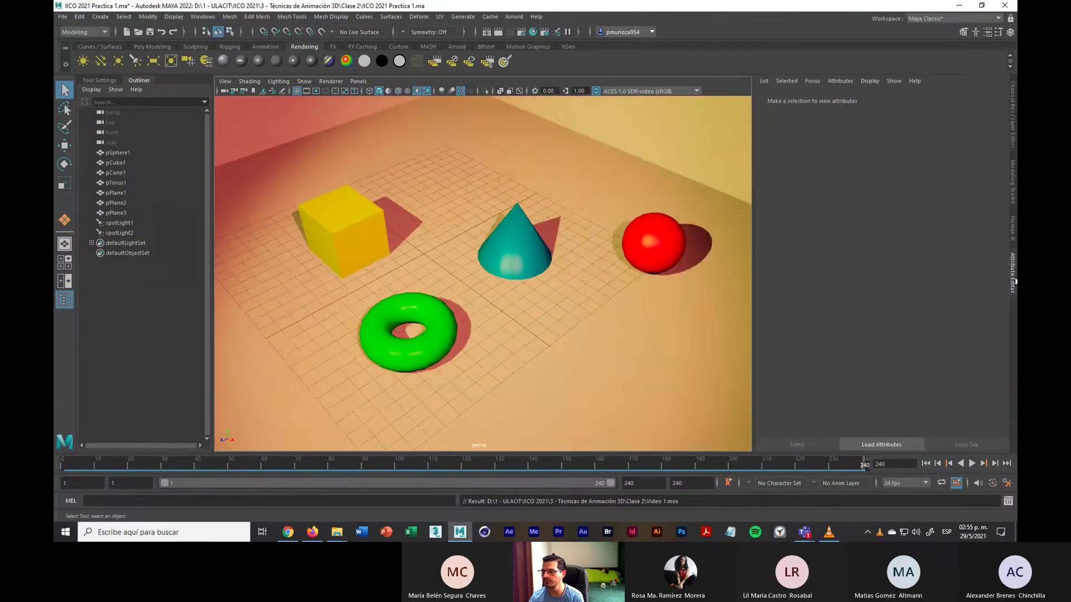
{"action": "left_click", "coordinate": [1012, 115]}
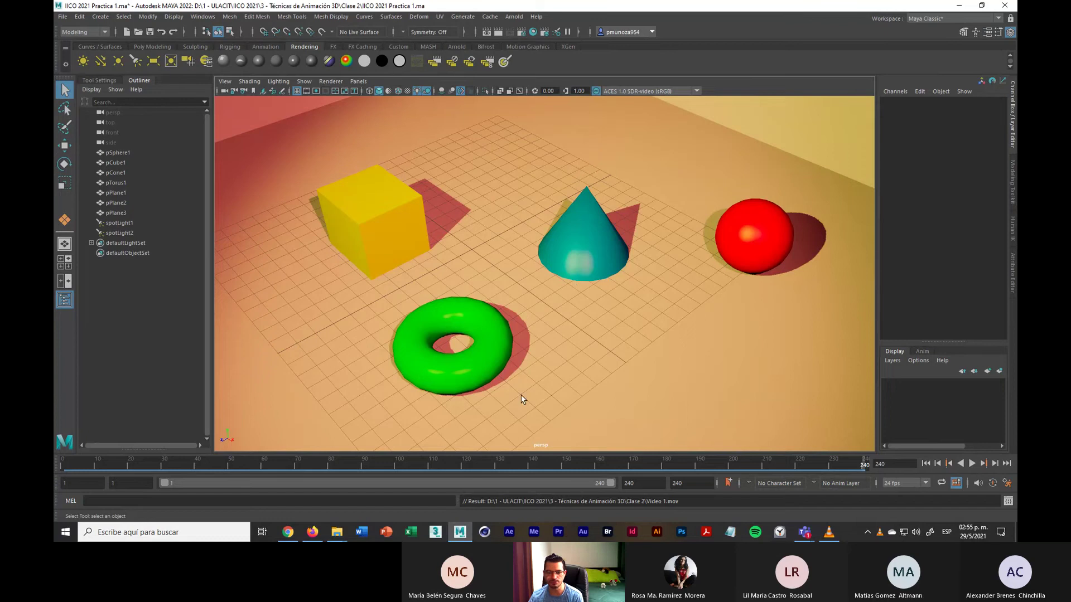
{"action": "left_click", "coordinate": [65, 463]}
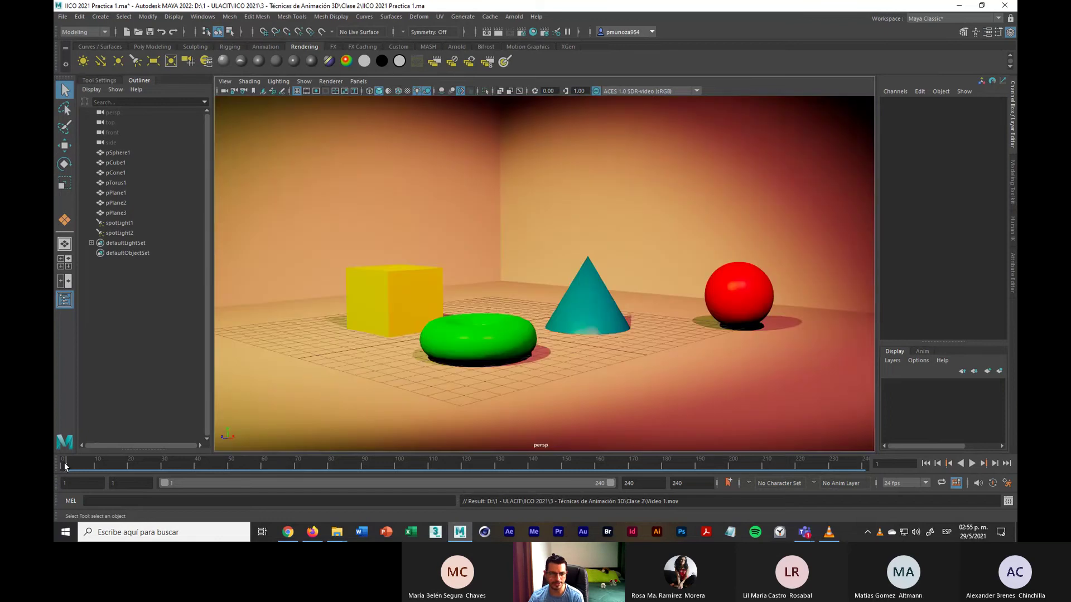
Display the resolution gate and its gate mask in the perspective view, and turn both off again
{"action": "left_click", "coordinate": [316, 89]}
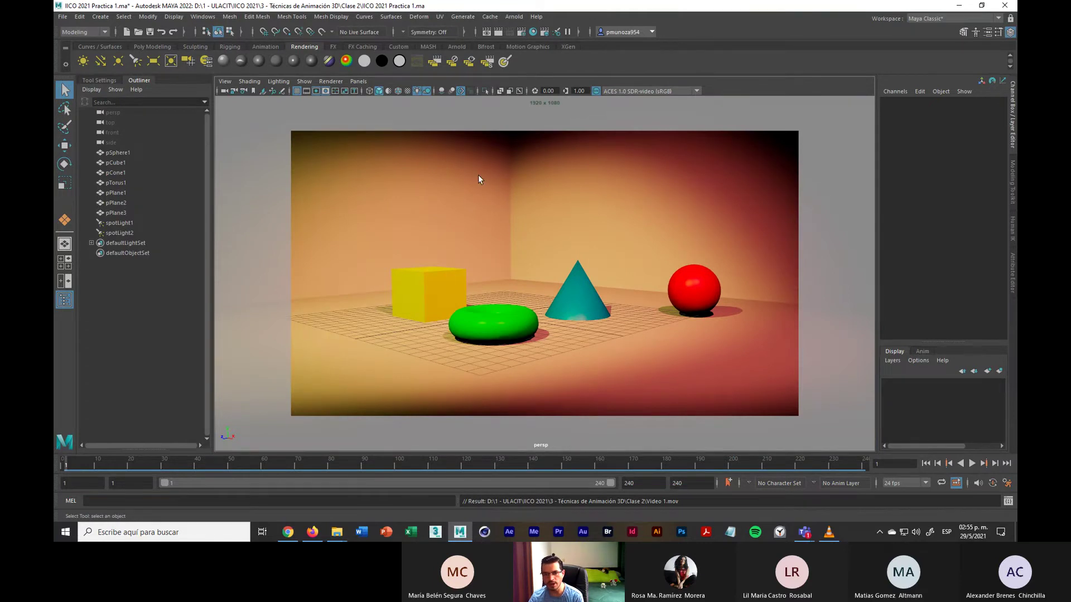
{"action": "left_click", "coordinate": [323, 89]}
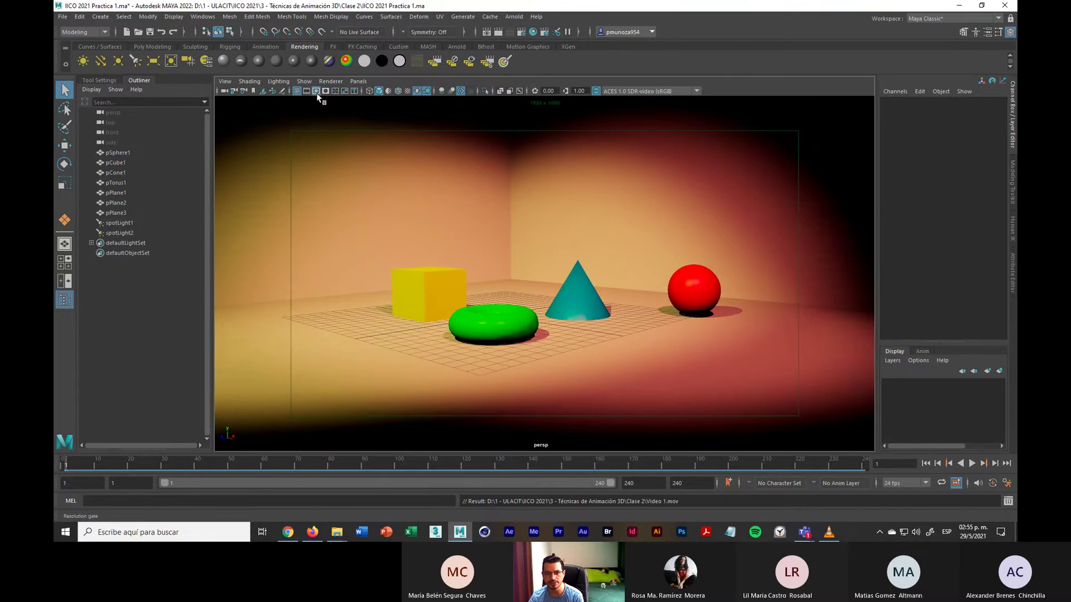
{"action": "left_click", "coordinate": [316, 93]}
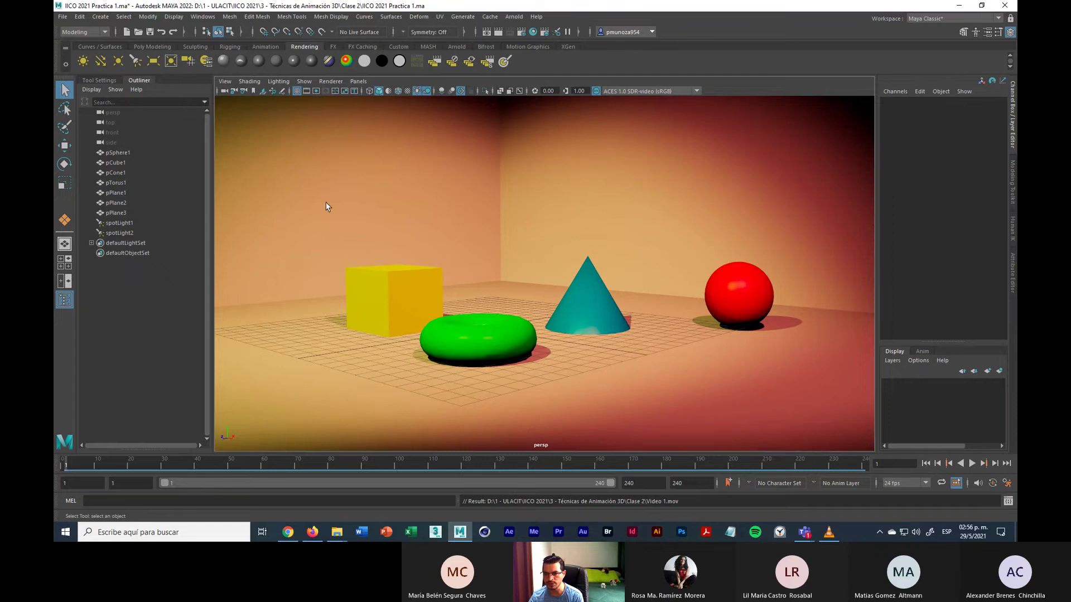
Select the yellow cube and the persp camera in turn to inspect their keyed channels, dismissing the chat notification
{"action": "left_click", "coordinate": [377, 293]}
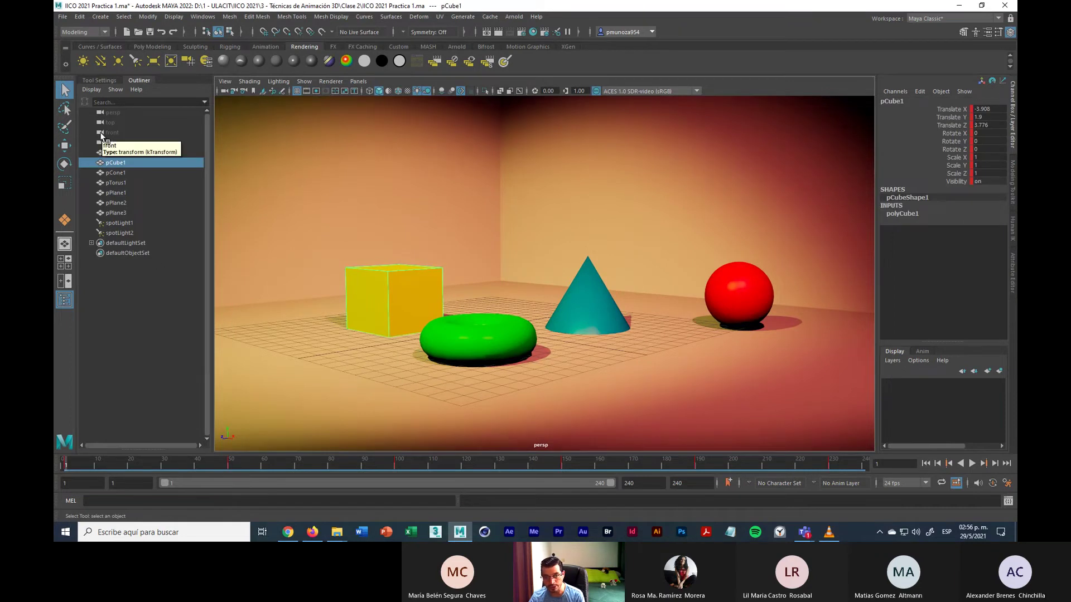
{"action": "left_click", "coordinate": [109, 113]}
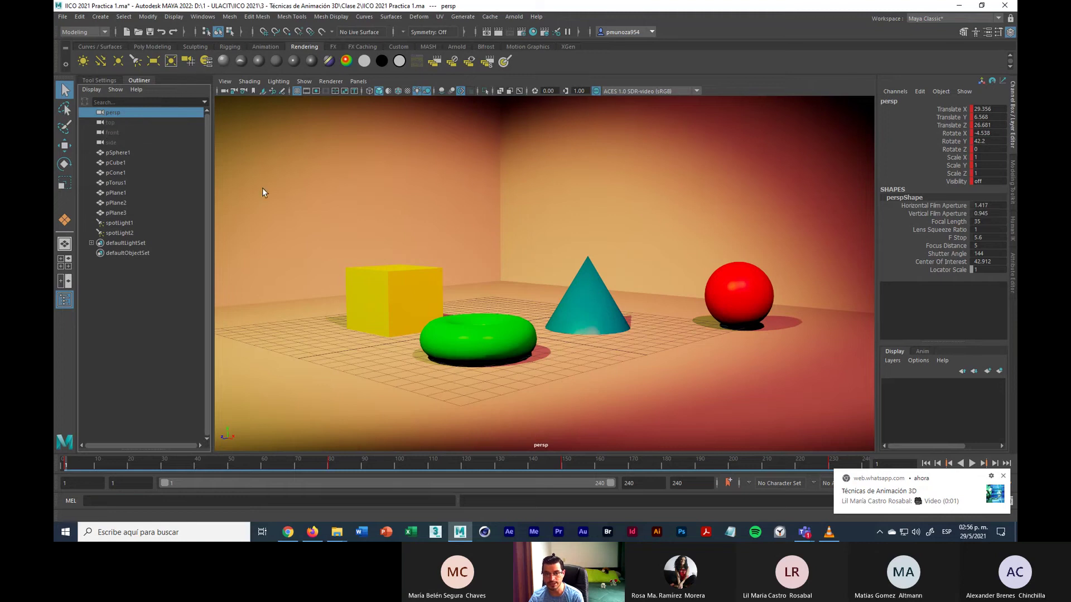
{"action": "left_click", "coordinate": [1003, 477]}
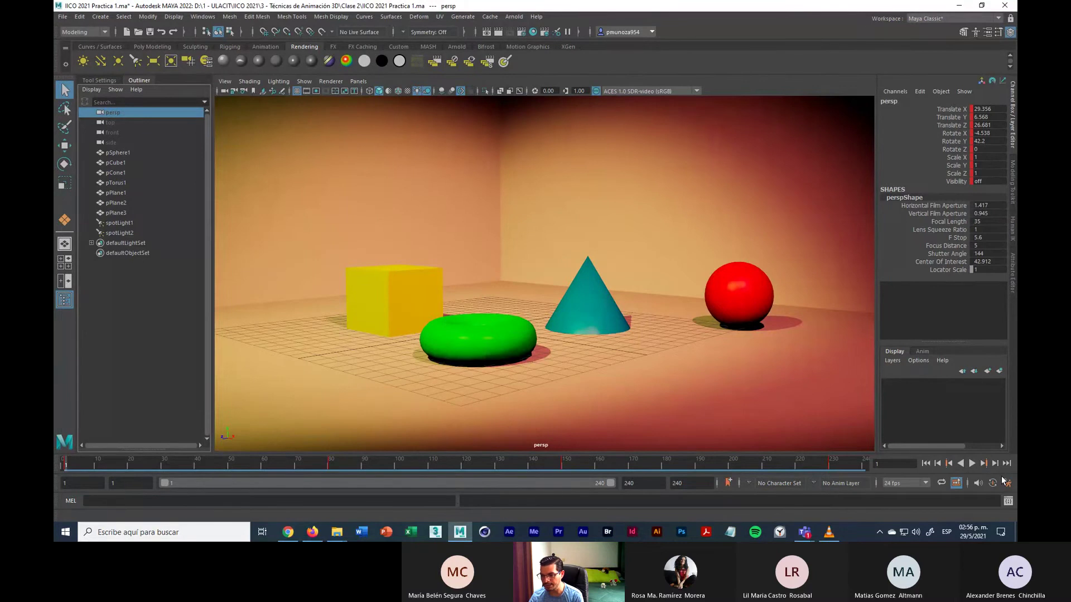
Open the timeline's Playblast Options and enlarge the dialog so that all settings down to the movie file fit
{"action": "right_click", "coordinate": [793, 465]}
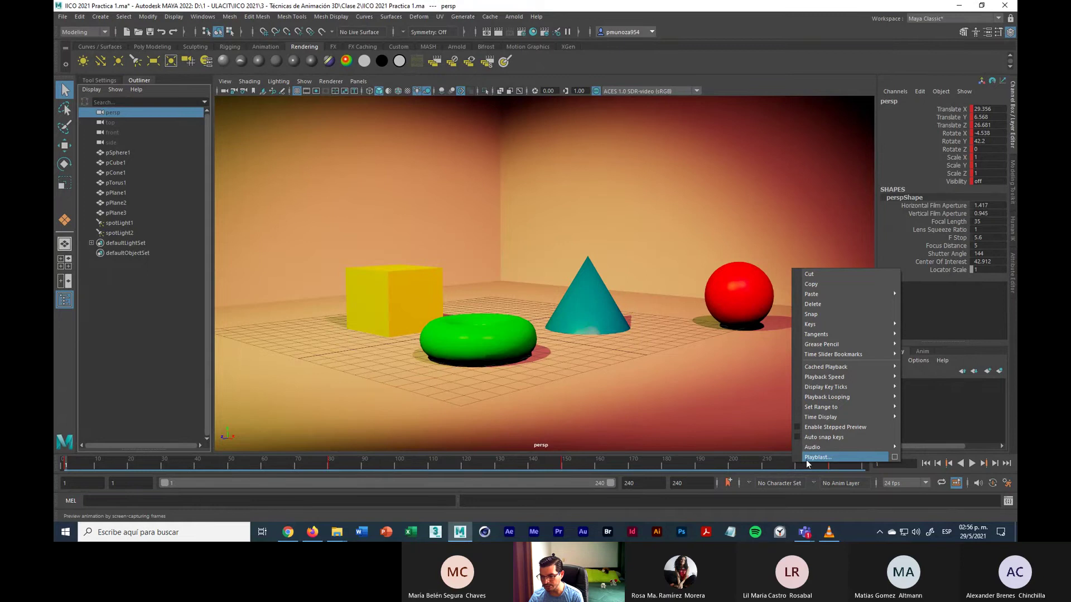
{"action": "left_click", "coordinate": [895, 458]}
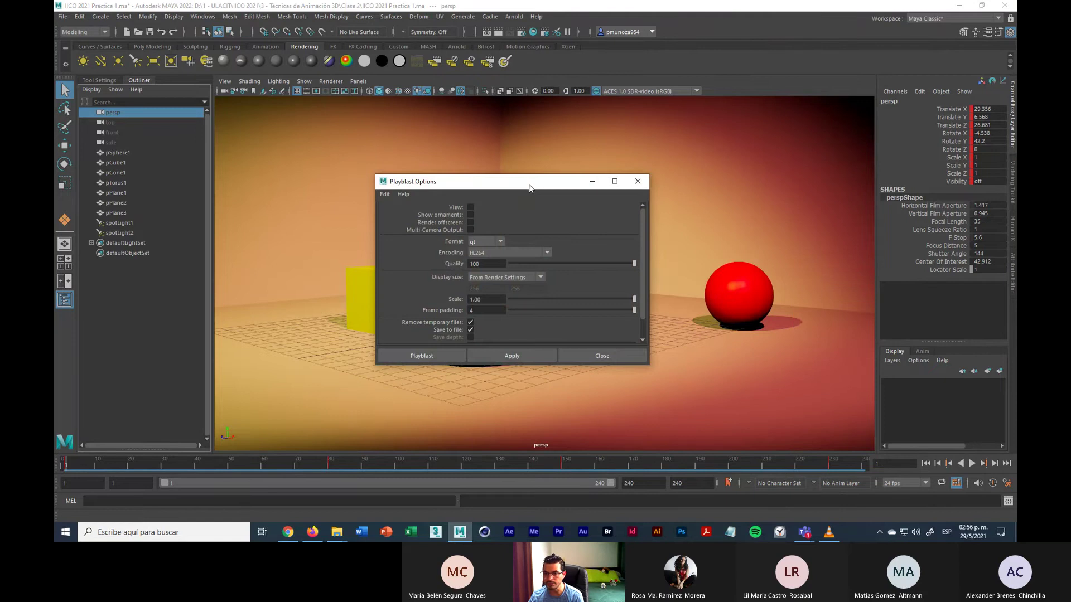
{"action": "left_click_drag", "start_coordinate": [529, 184], "coordinate": [707, 143]}
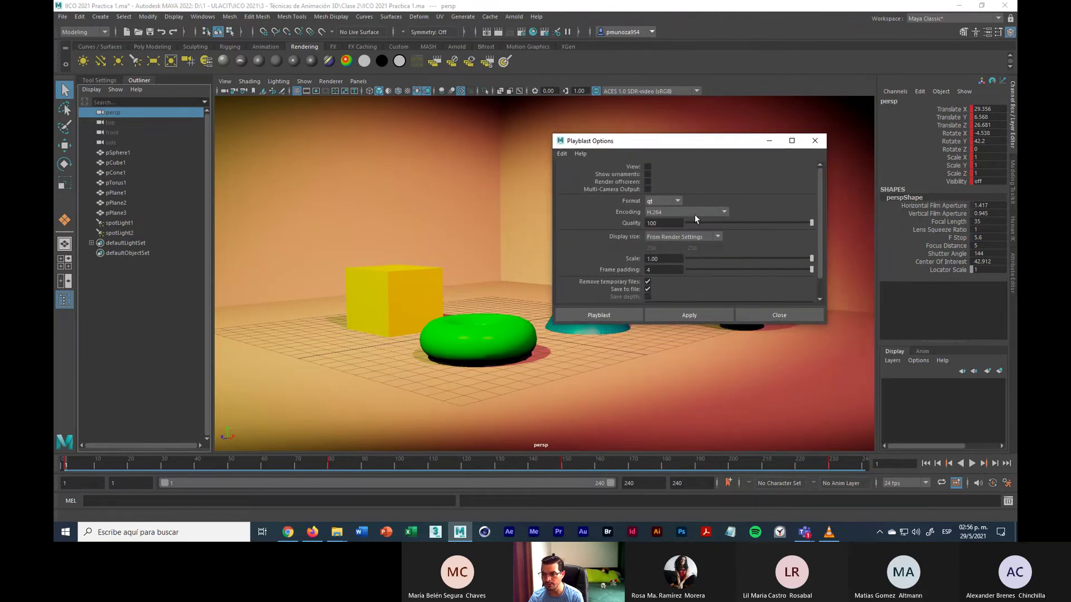
{"action": "left_click_drag", "start_coordinate": [714, 323], "coordinate": [719, 396]}
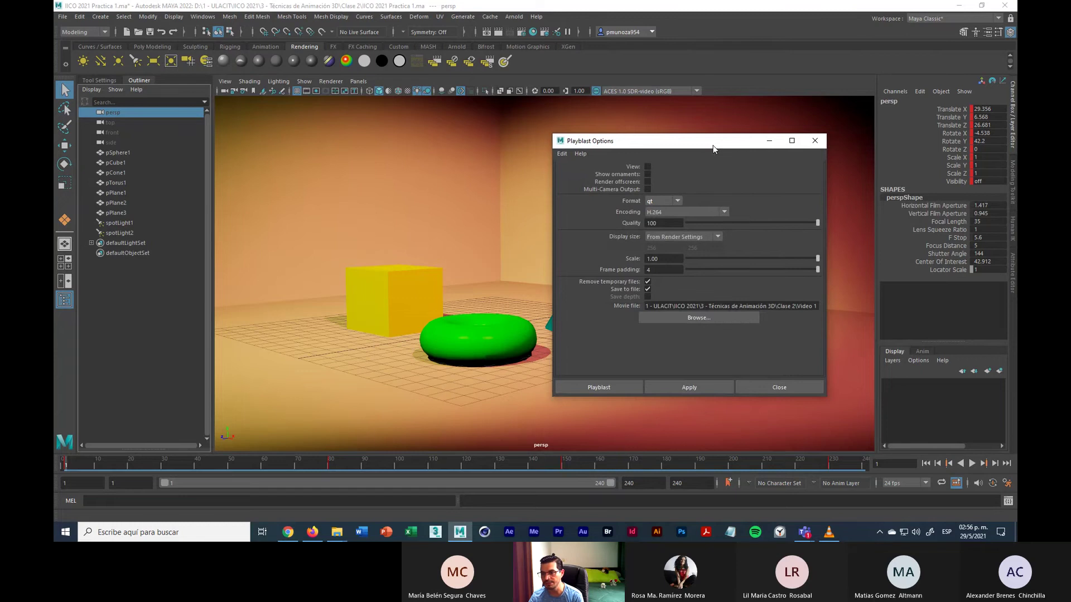
{"action": "left_click_drag", "start_coordinate": [713, 144], "coordinate": [725, 143]}
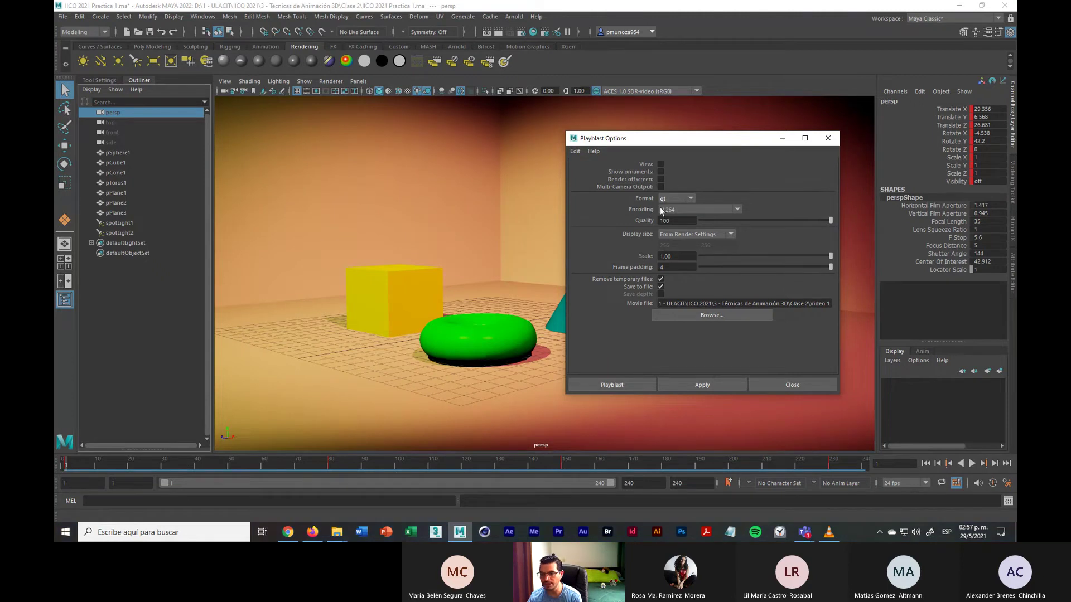
Turn on View, Show ornaments and Render offscreen for the playblast, and turn all three off again
{"action": "left_click", "coordinate": [661, 166]}
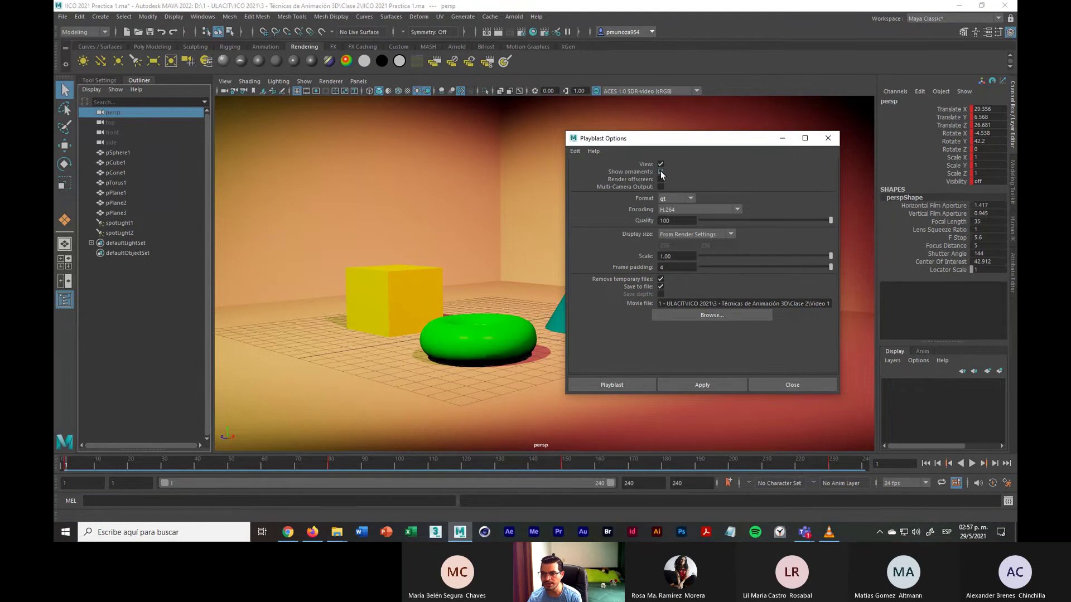
{"action": "left_click", "coordinate": [661, 172]}
{"action": "left_click", "coordinate": [660, 180]}
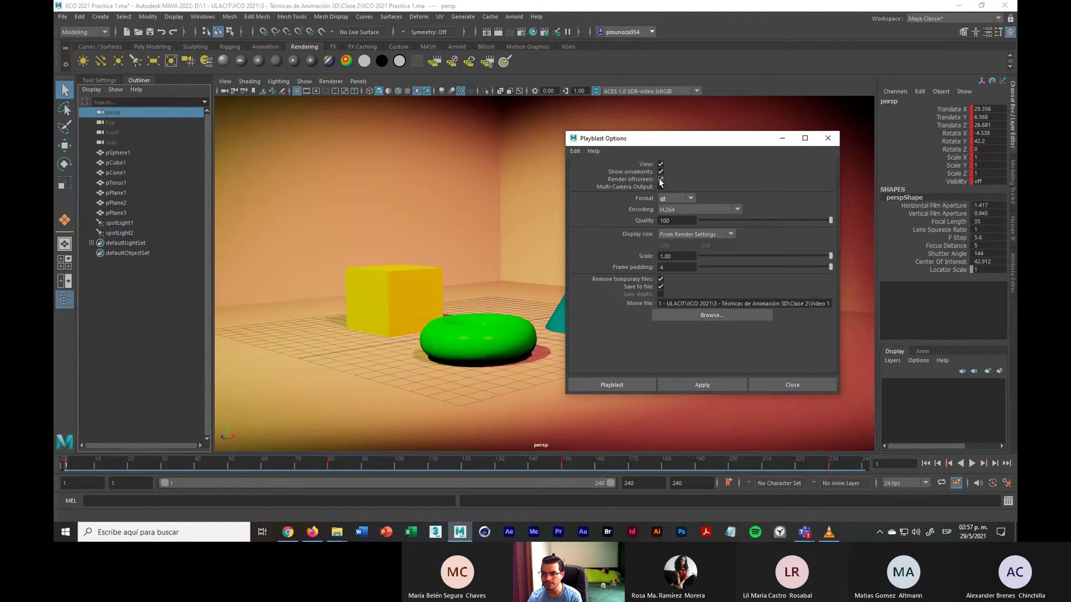
{"action": "left_click", "coordinate": [661, 180]}
{"action": "left_click", "coordinate": [661, 164]}
{"action": "left_click", "coordinate": [661, 171]}
Choose qt as the playblast format and H.264 as the encoding, with quality at 100
{"action": "left_click", "coordinate": [691, 199]}
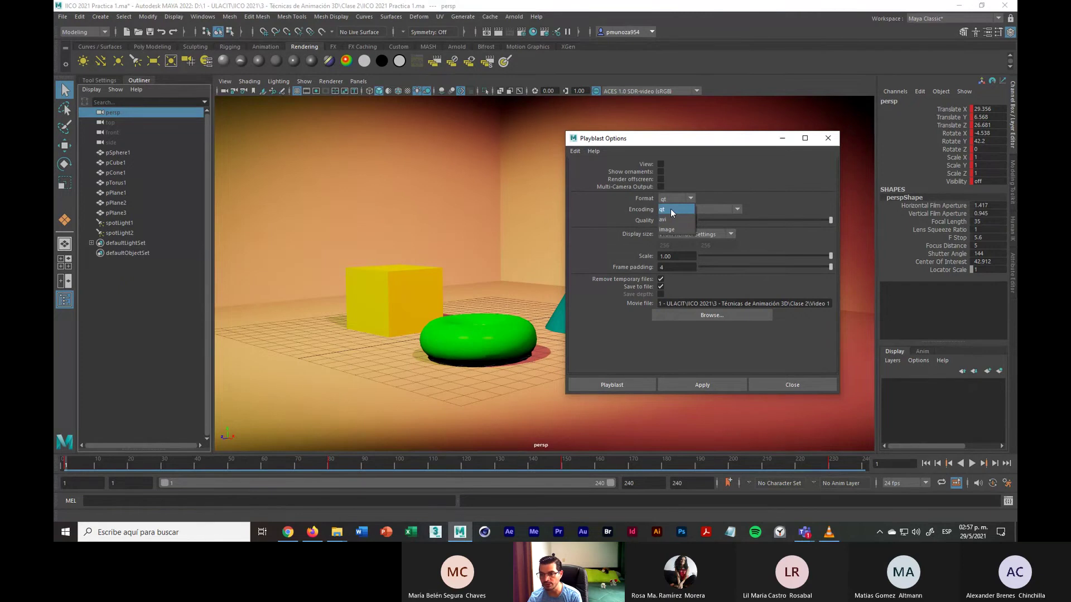
{"action": "left_click", "coordinate": [671, 208]}
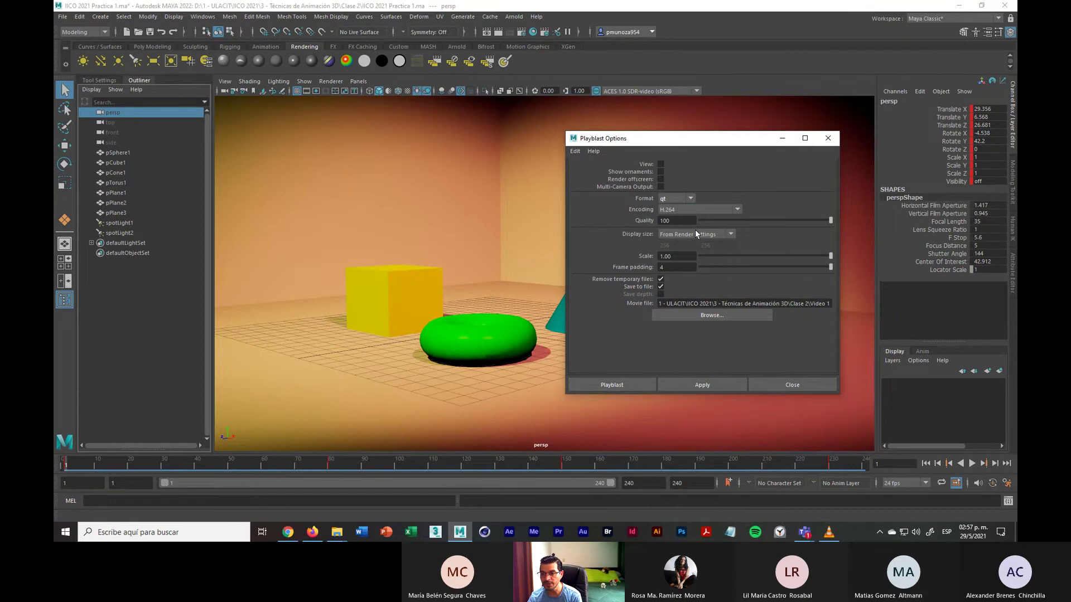
{"action": "left_click", "coordinate": [737, 209]}
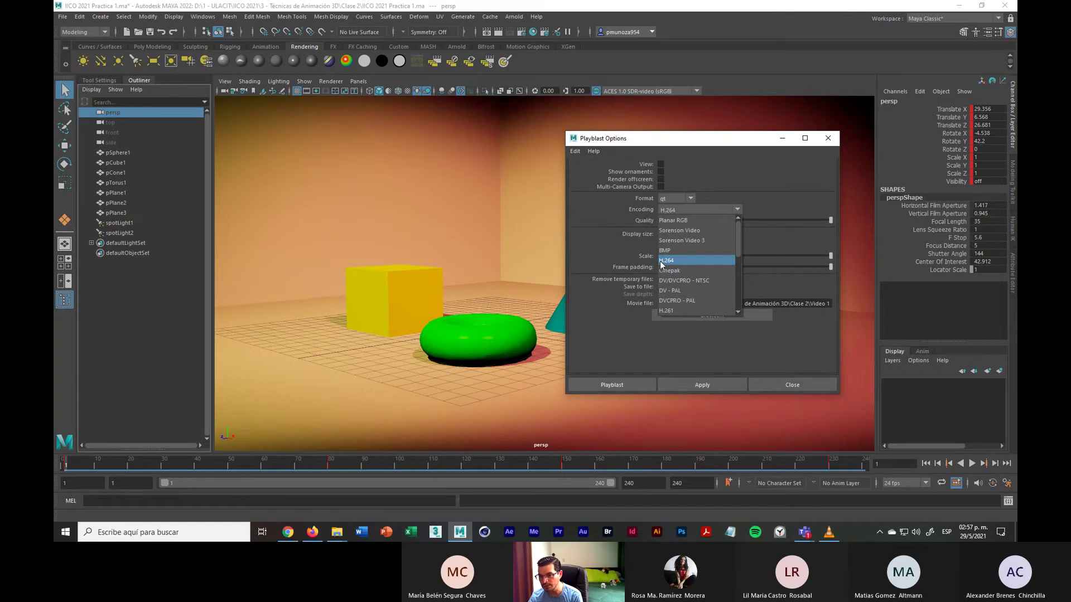
{"action": "left_click", "coordinate": [678, 261]}
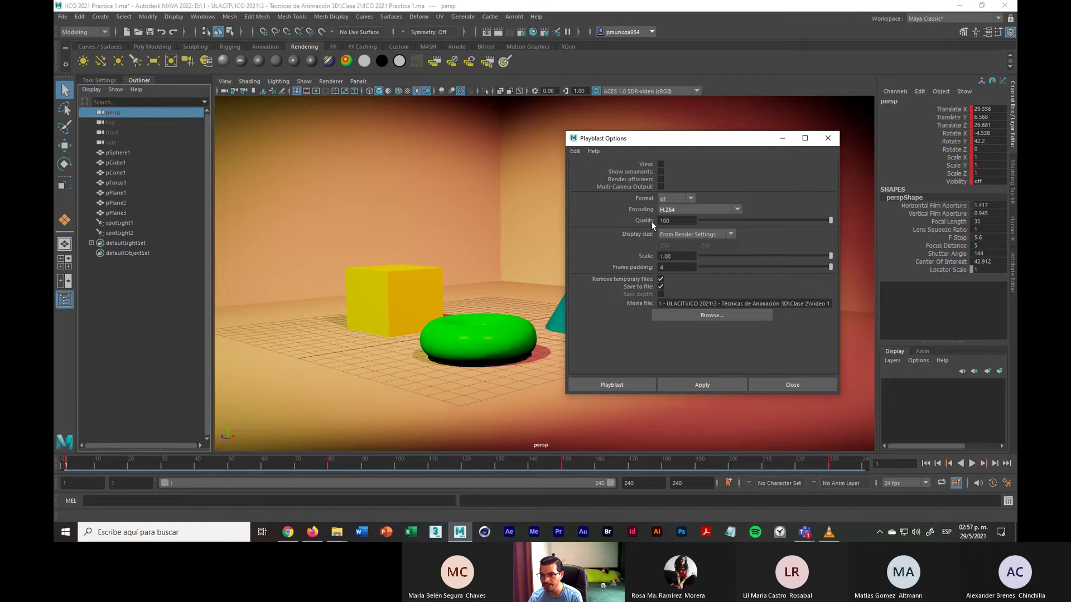
{"action": "left_click_drag", "start_coordinate": [831, 220], "coordinate": [860, 226]}
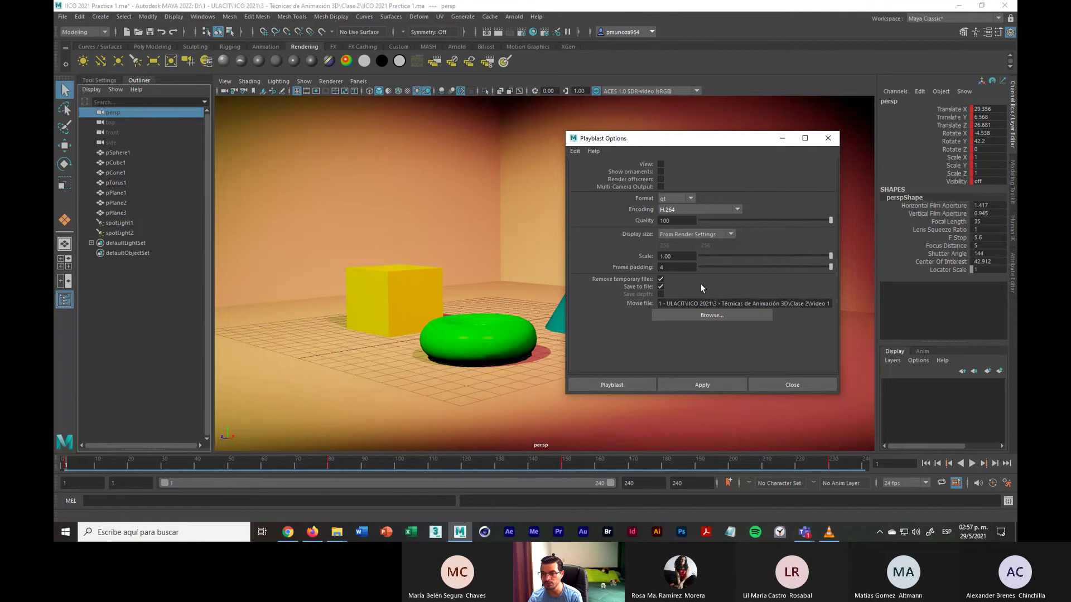
Set the playblast display size to From Render Settings and browse for the movie file to D:\1 - ULACIT\IICO 2021\3 - Técnicas de Animación 3D\Clase 2
{"action": "left_click", "coordinate": [729, 235]}
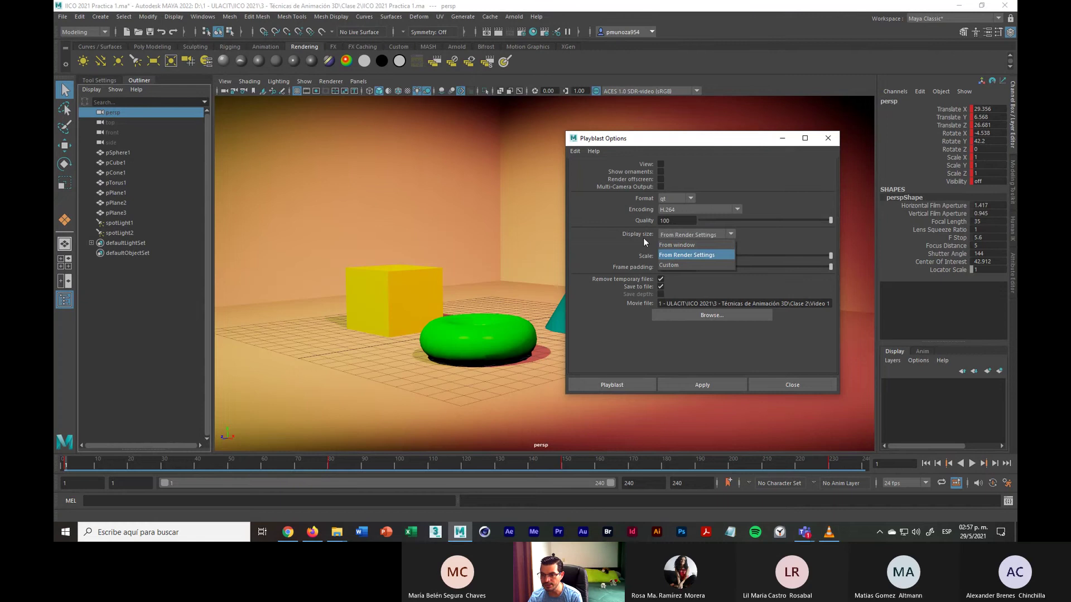
{"action": "left_click", "coordinate": [688, 255]}
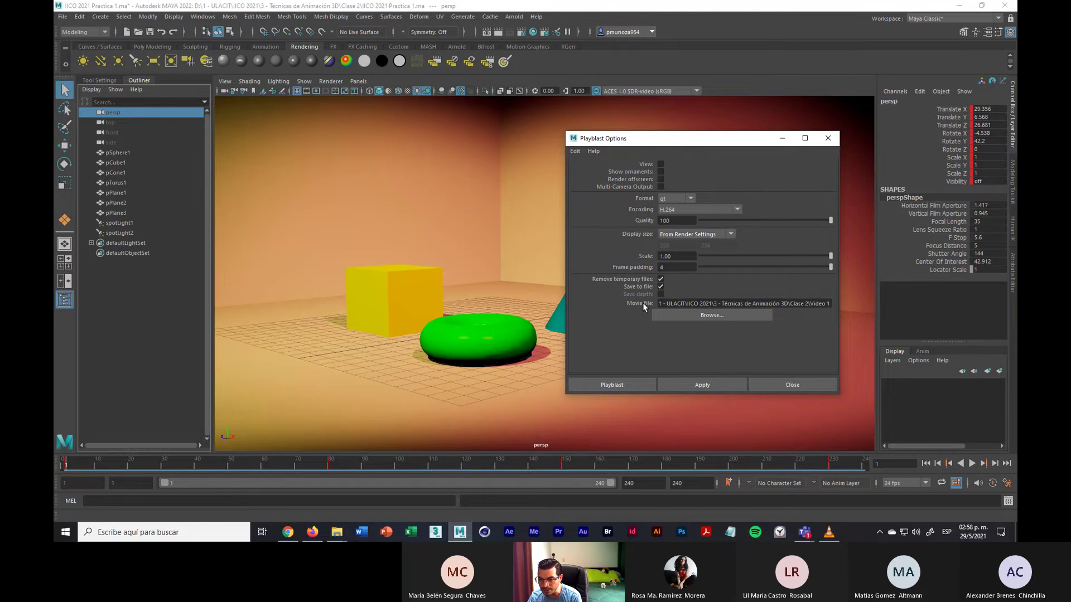
{"action": "left_click", "coordinate": [710, 315]}
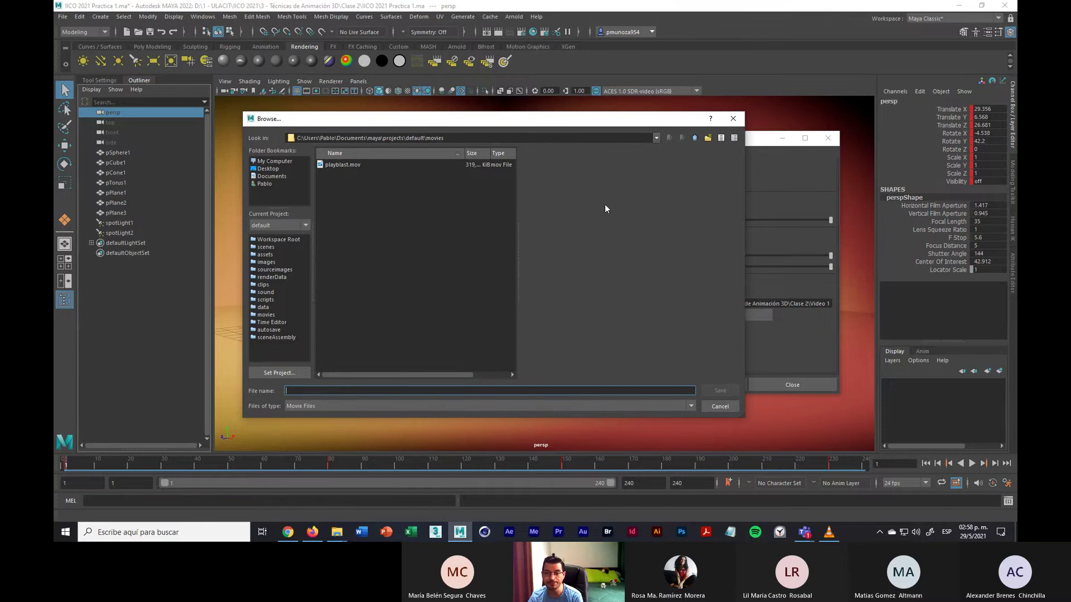
{"action": "left_click", "coordinate": [274, 161]}
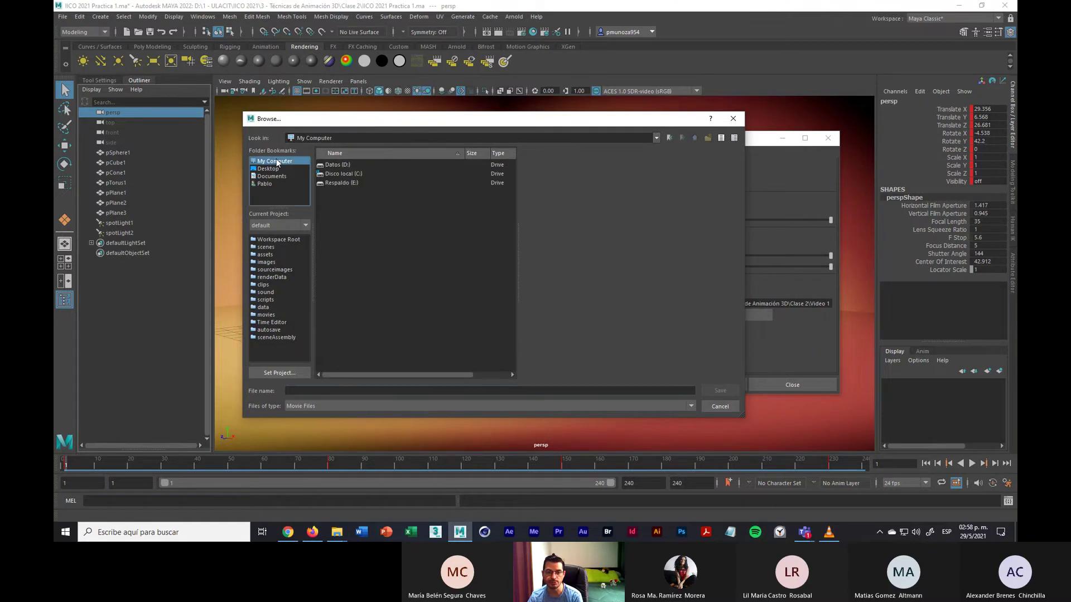
{"action": "double_click", "coordinate": [331, 166]}
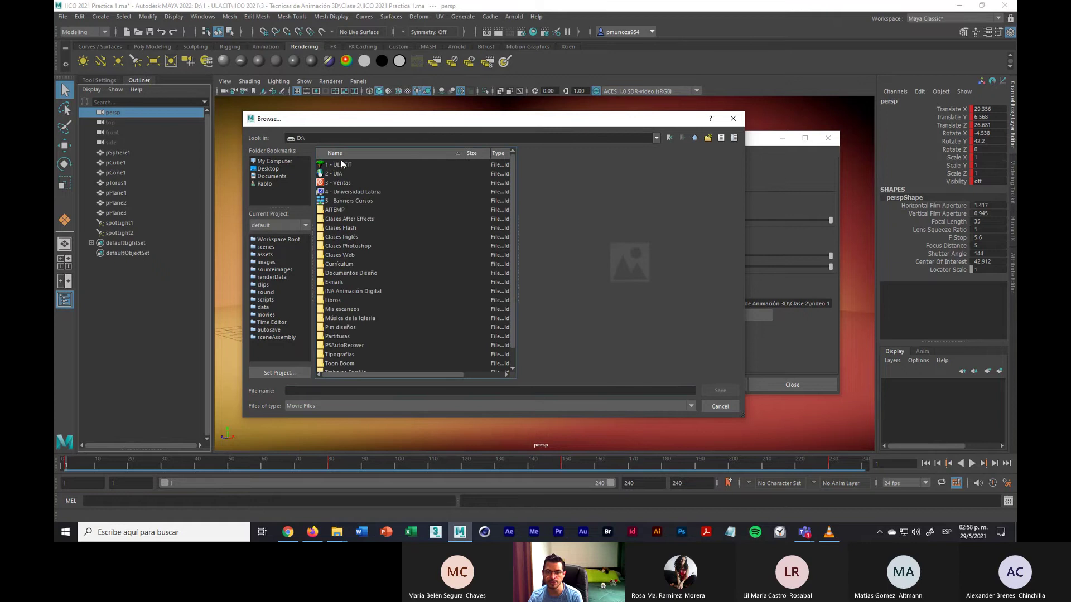
{"action": "double_click", "coordinate": [341, 166]}
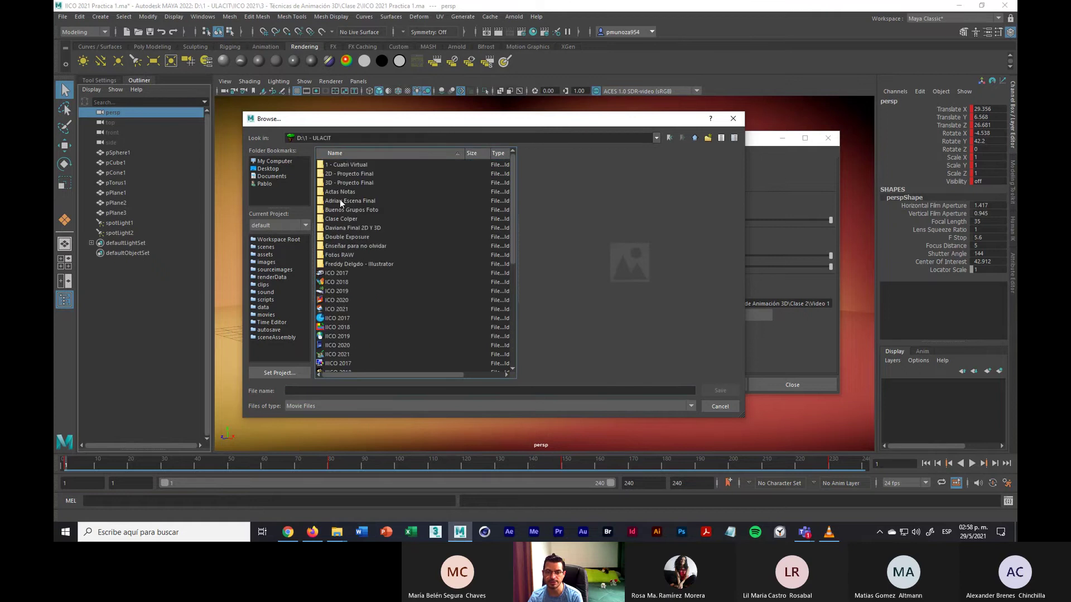
{"action": "double_click", "coordinate": [336, 354]}
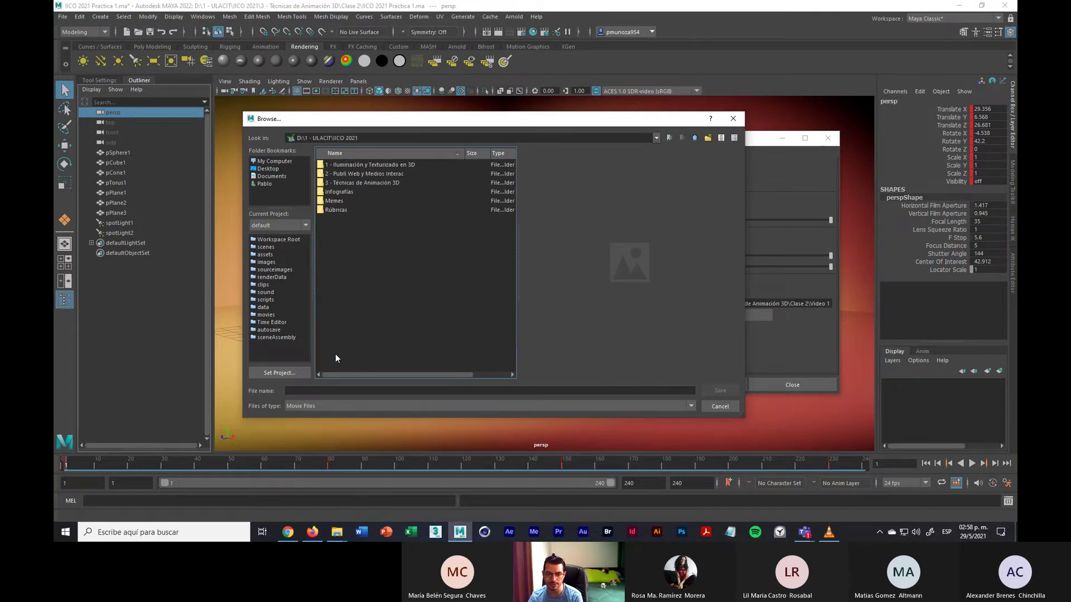
{"action": "double_click", "coordinate": [343, 182]}
{"action": "left_click", "coordinate": [338, 210]}
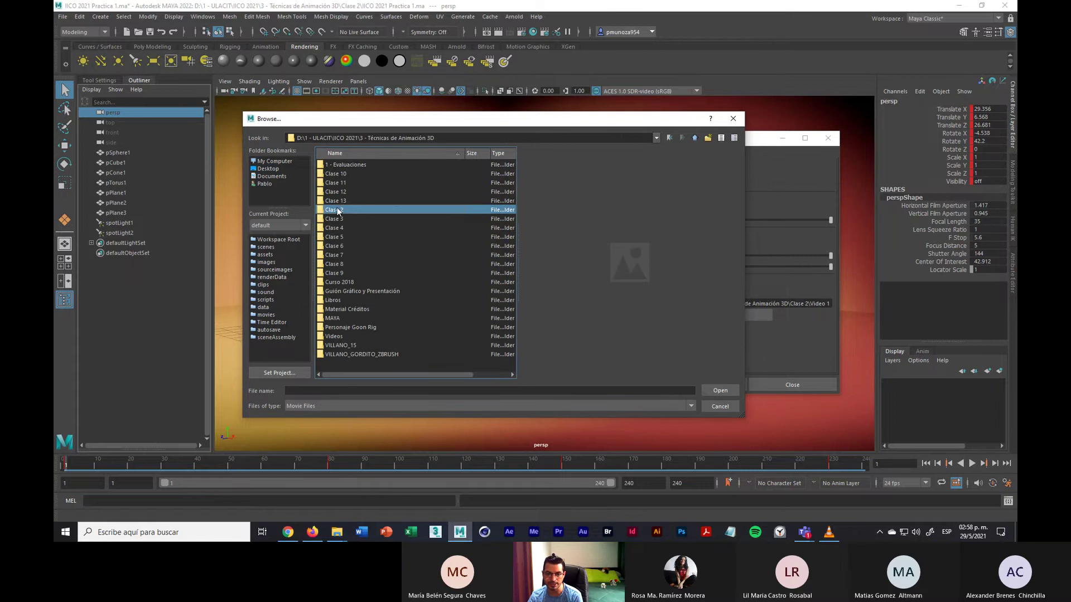
{"action": "double_click", "coordinate": [337, 211]}
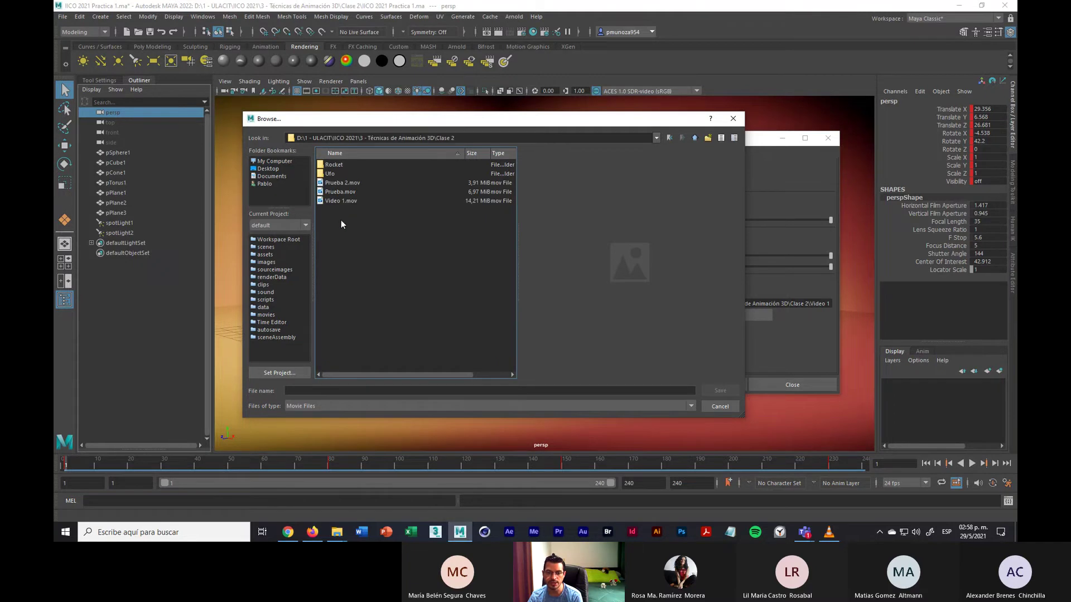
Save the movie file as Video 1.mov, replacing the existing one, and generate the playblast over it
{"action": "left_click", "coordinate": [335, 202]}
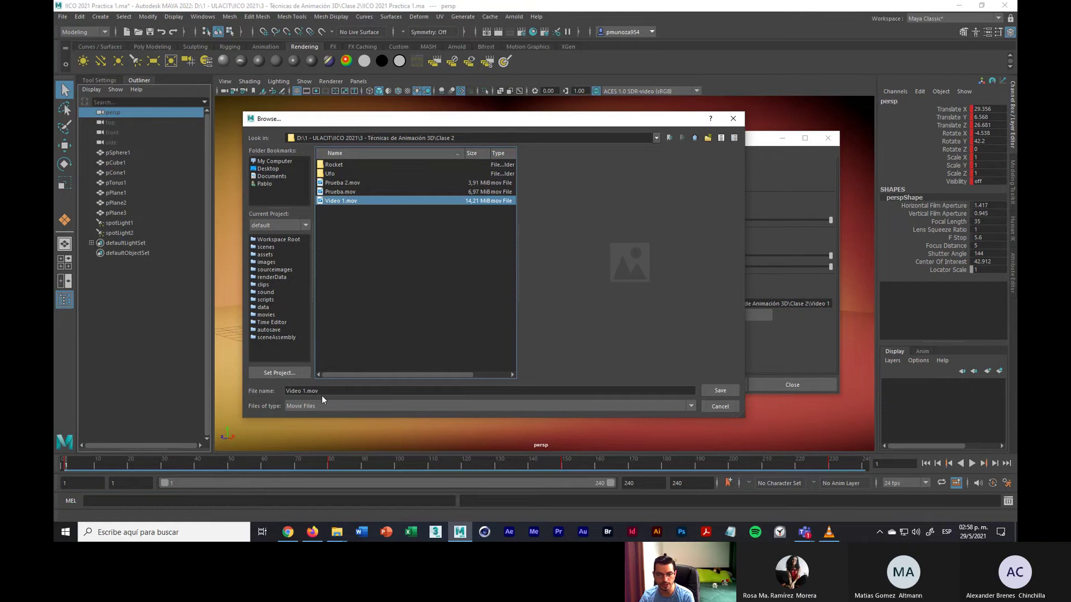
{"action": "left_click", "coordinate": [720, 390]}
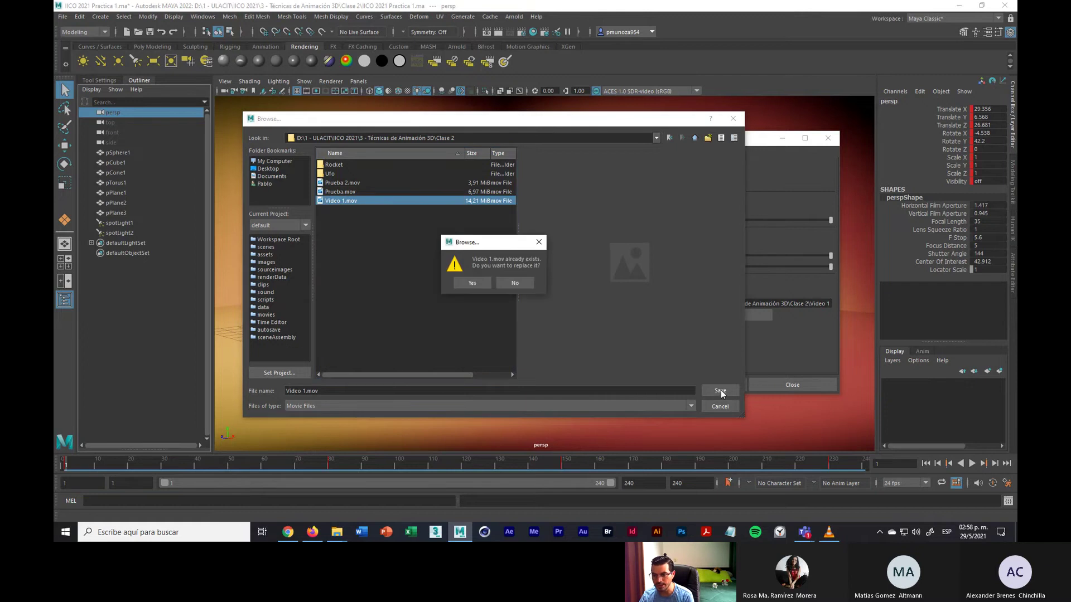
{"action": "left_click", "coordinate": [473, 283]}
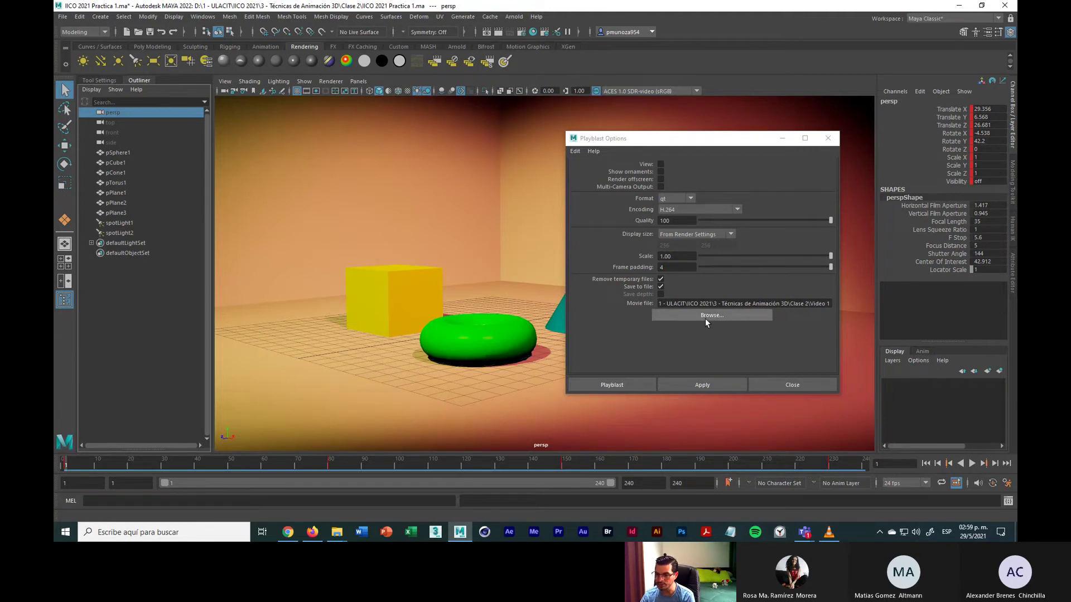
{"action": "left_click", "coordinate": [694, 383]}
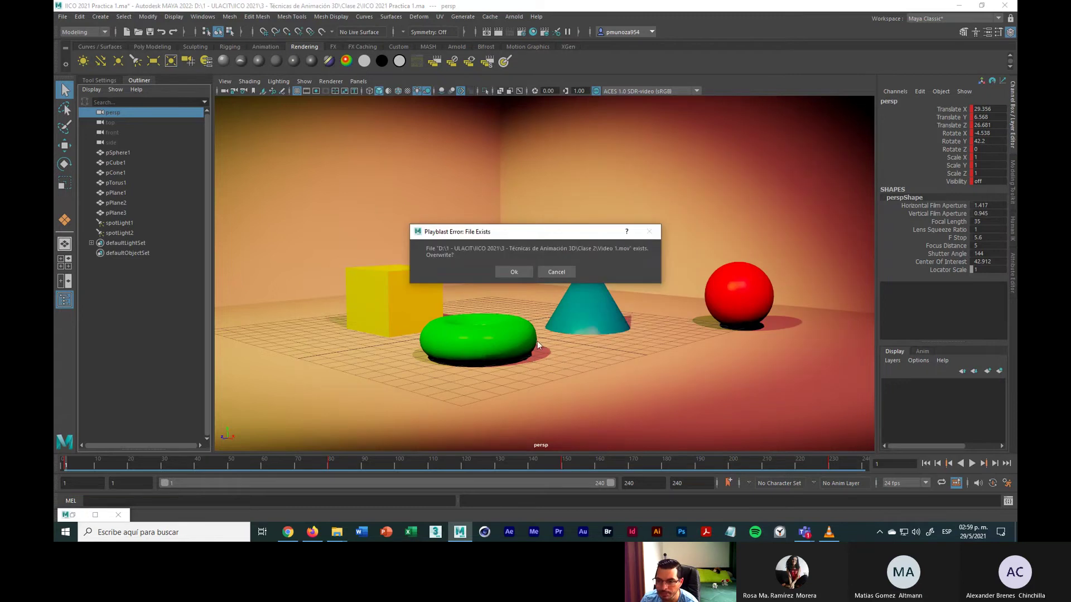
{"action": "left_click", "coordinate": [518, 269]}
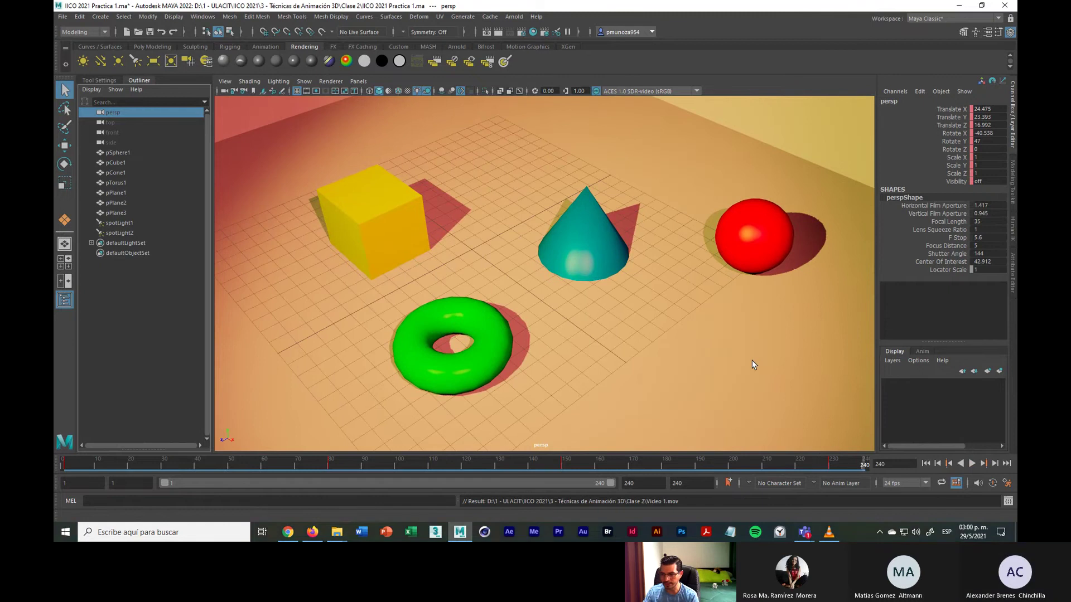
Switch to the Clase 2 folder in File Explorer, play Video 1.mov in VLC media player to review it, and close the player
{"action": "left_click", "coordinate": [963, 6]}
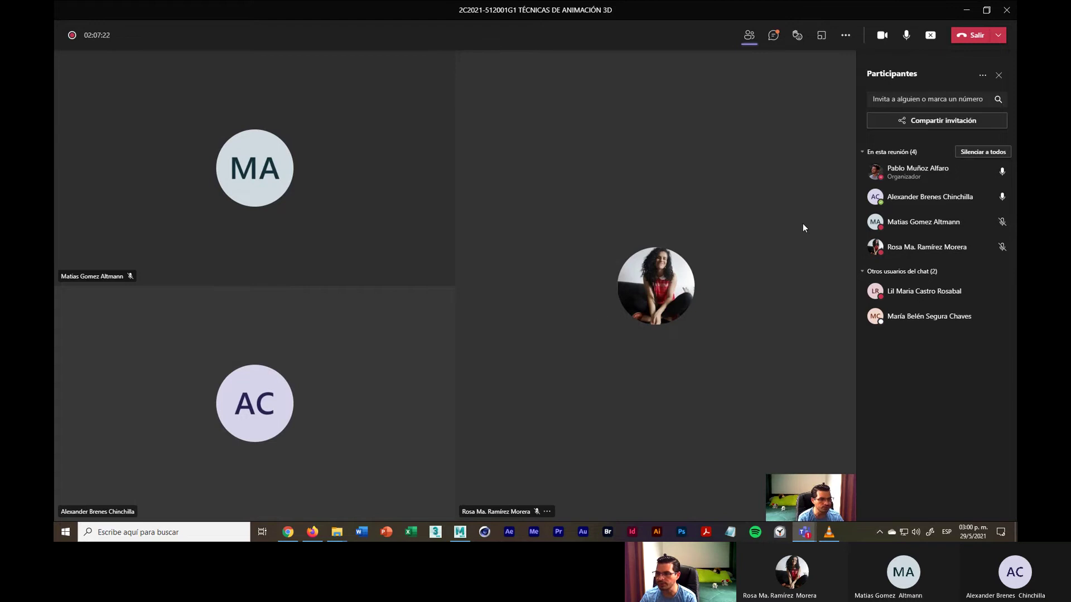
{"action": "left_click", "coordinate": [963, 11]}
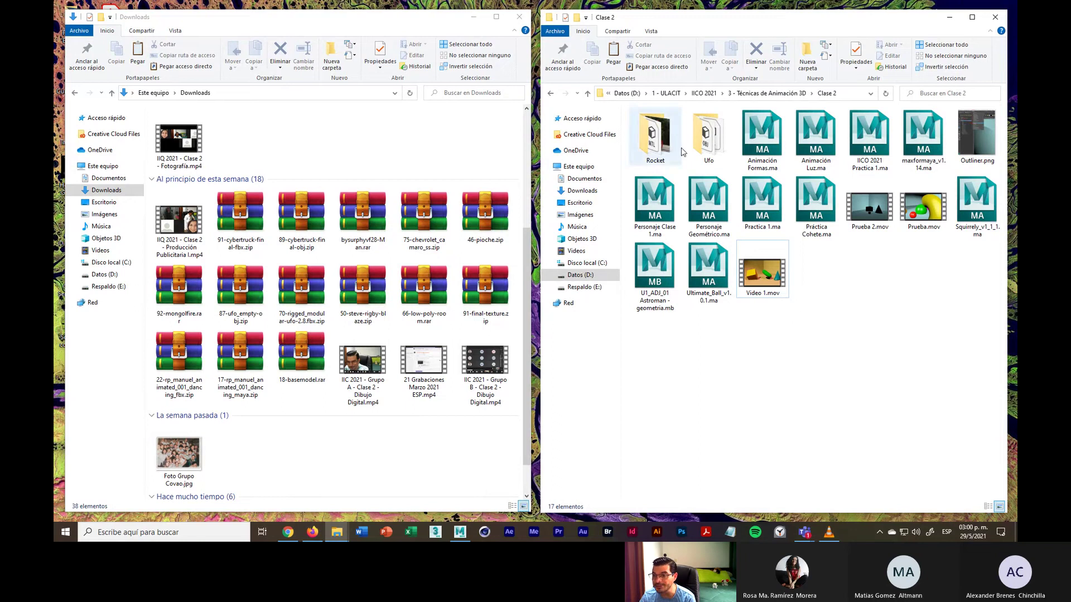
{"action": "left_click", "coordinate": [767, 93]}
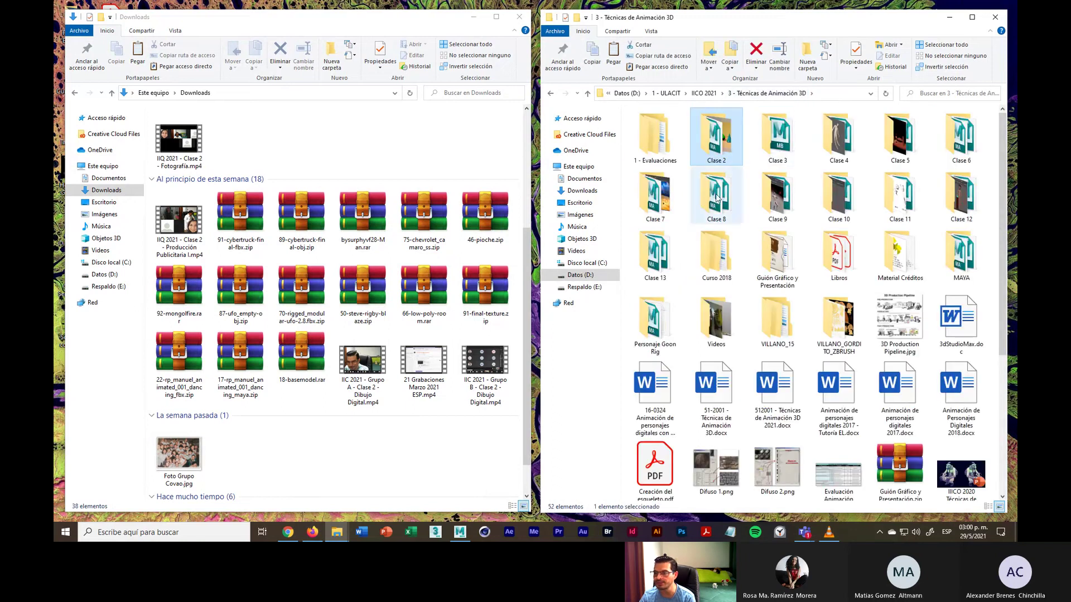
{"action": "key", "text": "alt+Left"}
{"action": "left_click", "coordinate": [763, 272]}
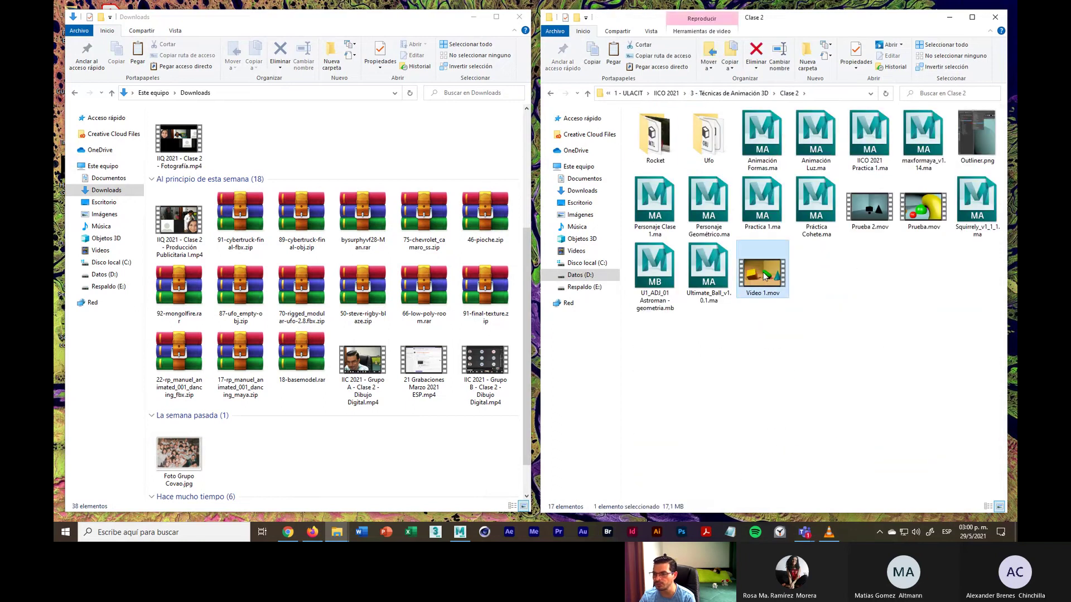
{"action": "right_click", "coordinate": [763, 273]}
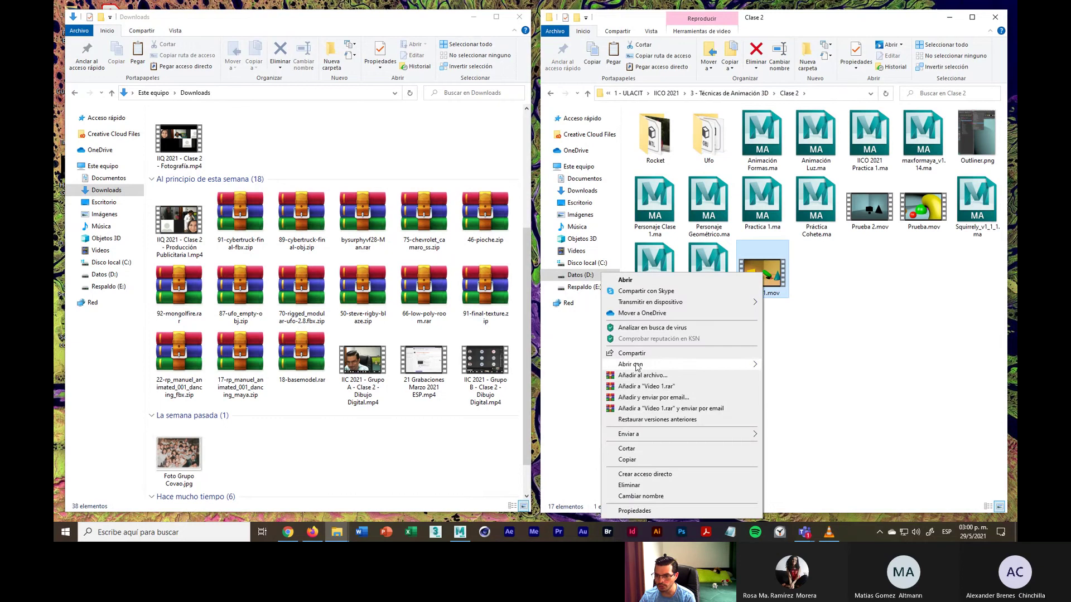
{"action": "mouse_move", "coordinate": [670, 364]}
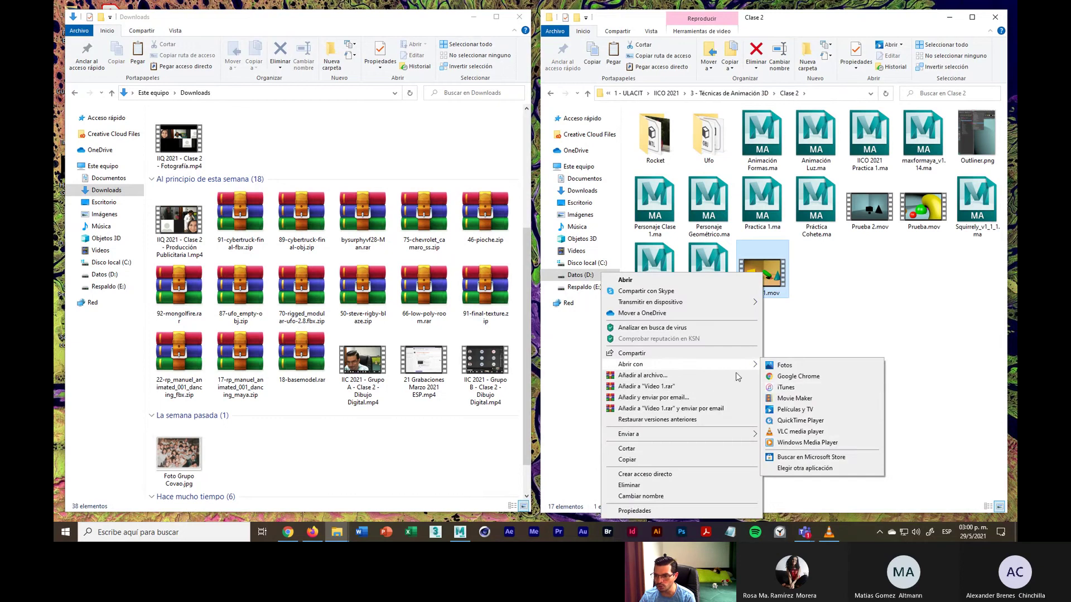
{"action": "left_click", "coordinate": [800, 431]}
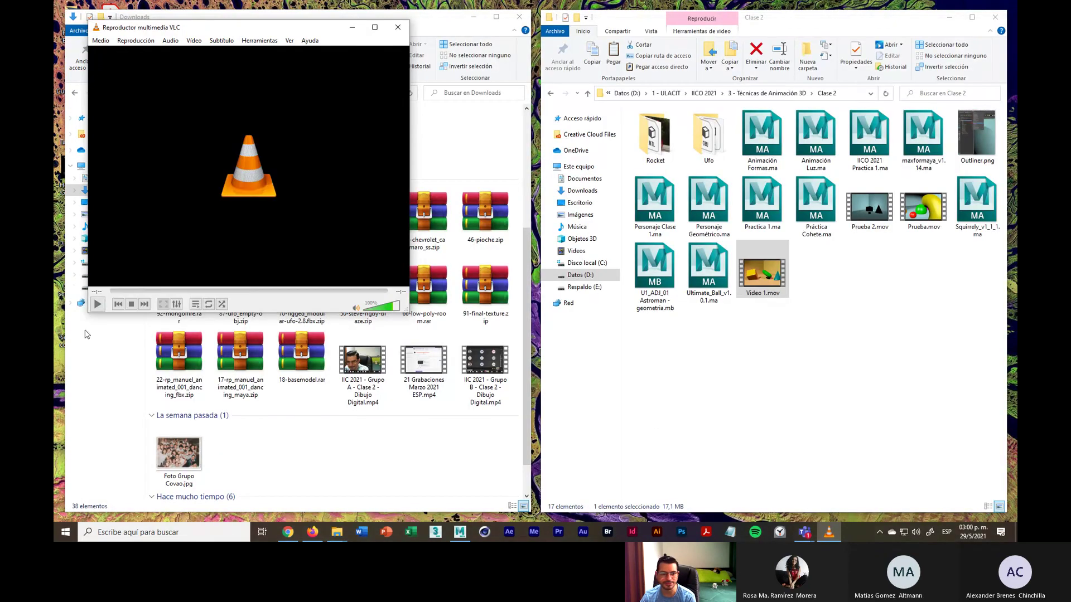
{"action": "left_click", "coordinate": [96, 305]}
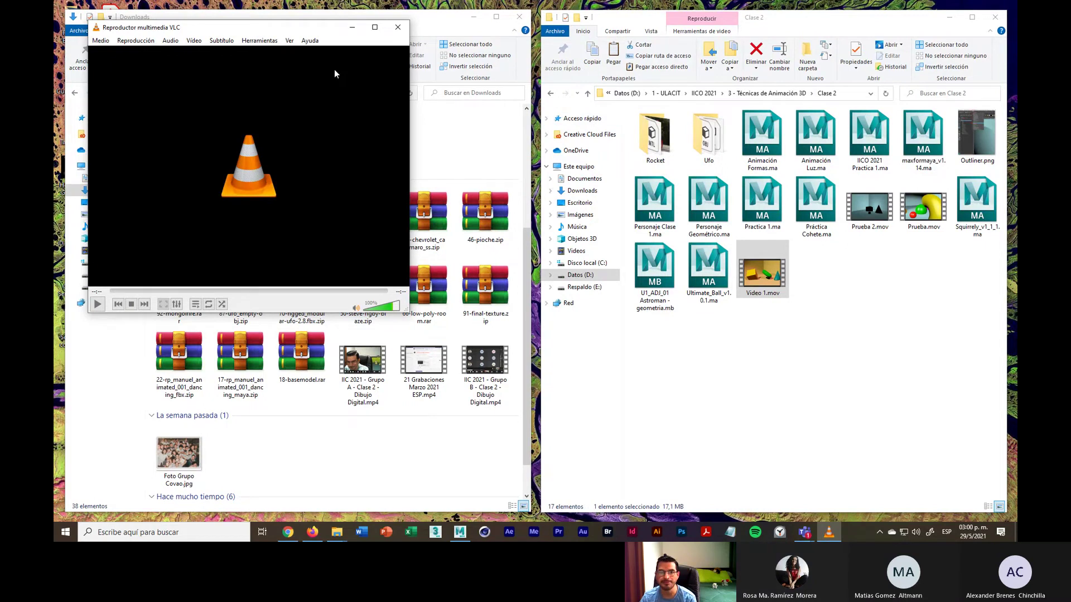
{"action": "left_click", "coordinate": [398, 29]}
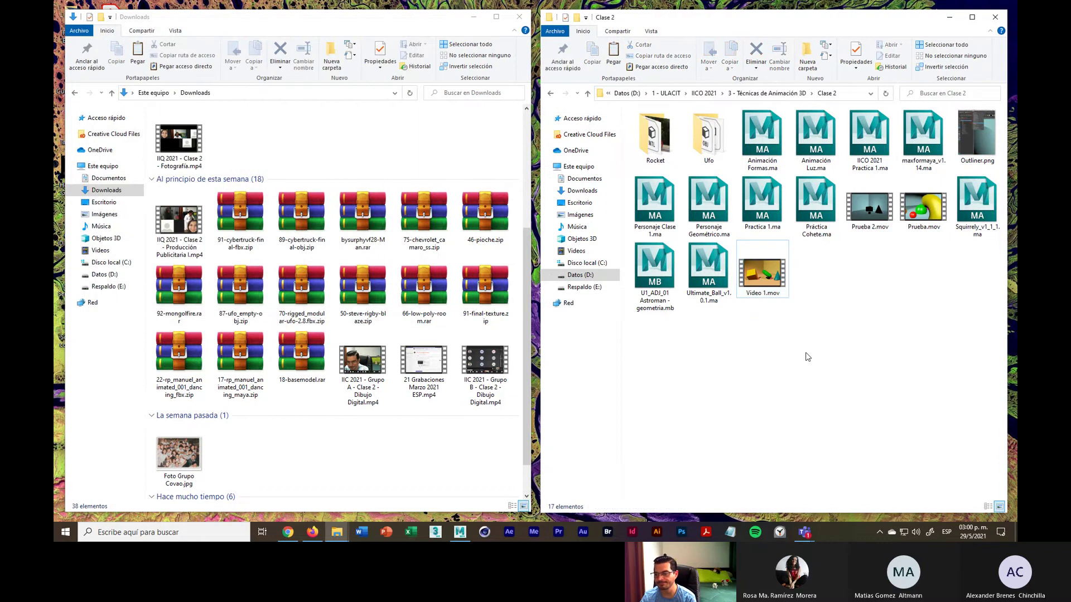
{"action": "left_click", "coordinate": [289, 533]}
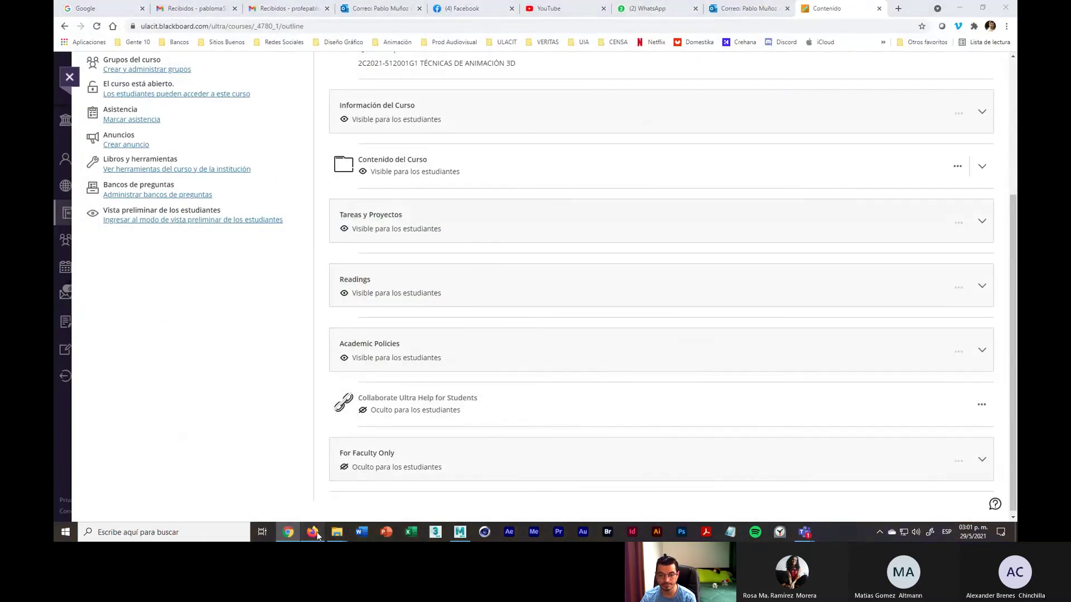
{"action": "left_click", "coordinate": [314, 534]}
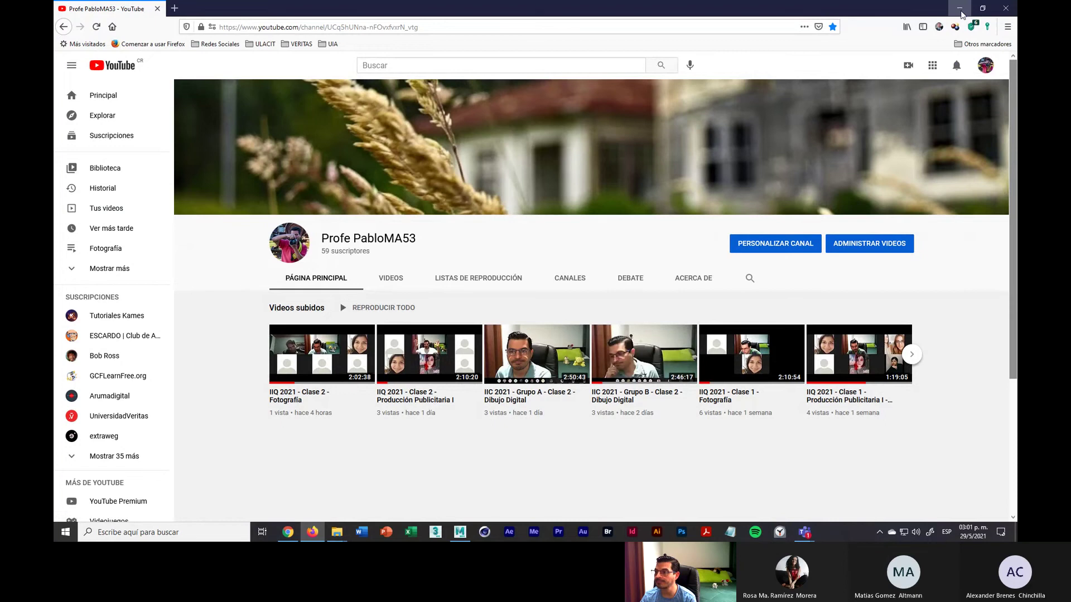
{"action": "left_click", "coordinate": [960, 11]}
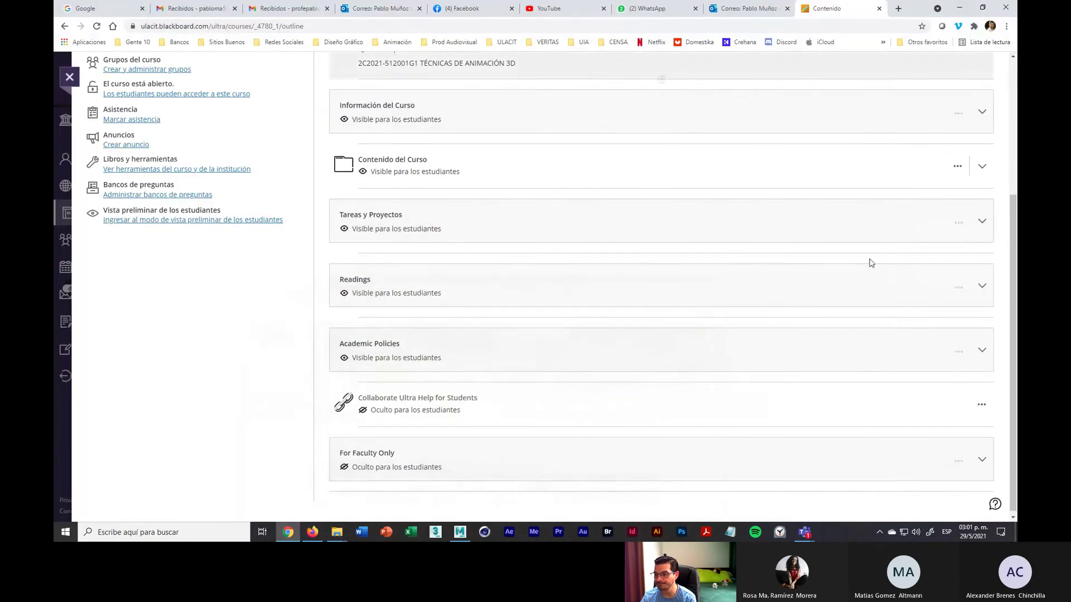
{"action": "left_click", "coordinate": [960, 10]}
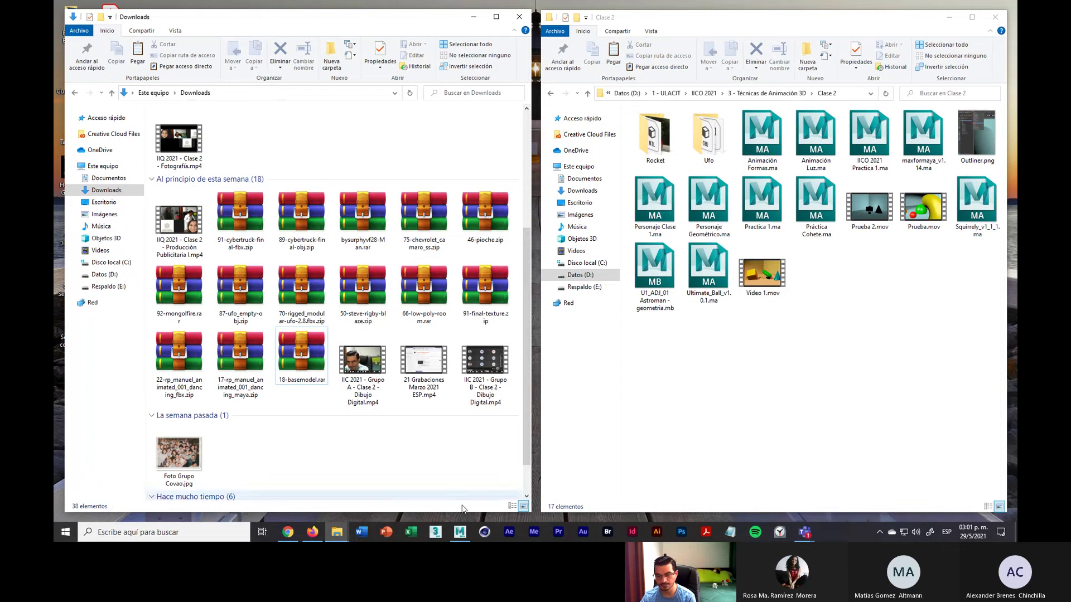
Switch to the Teams meeting window and dismiss the WhatsApp notification
{"action": "left_click", "coordinate": [808, 533]}
{"action": "left_click", "coordinate": [812, 474]}
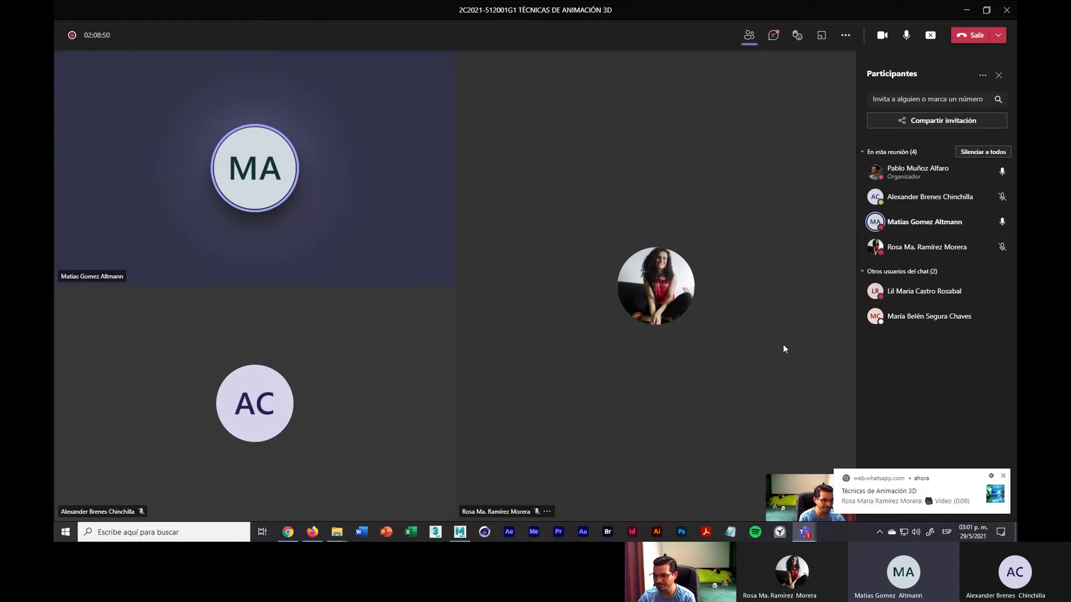
{"action": "left_click", "coordinate": [1004, 477]}
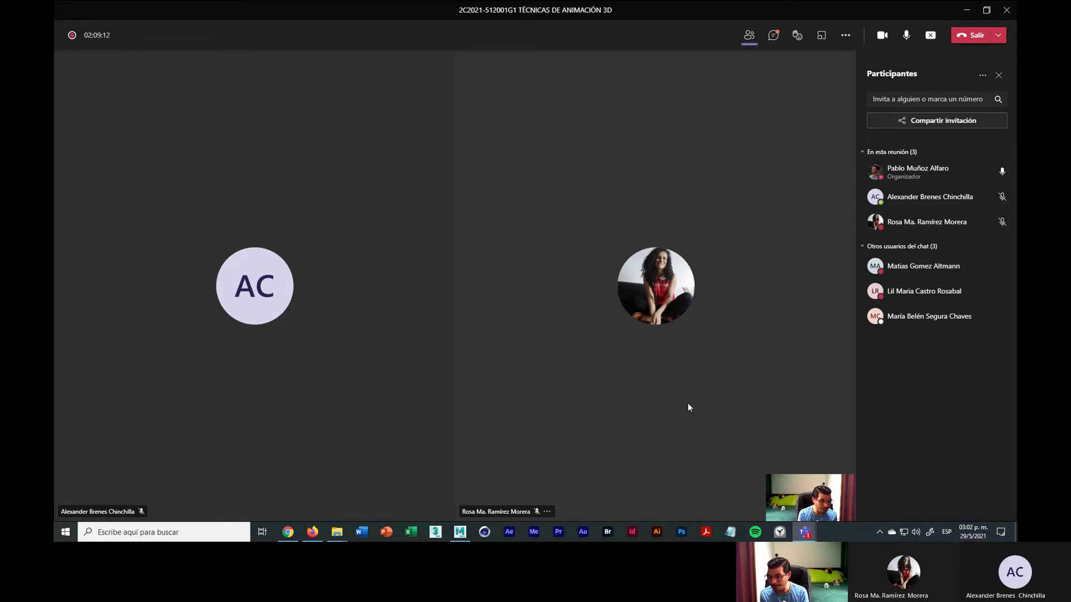
Return to File Explorer and copy Video 1.mov from the Clase 2 folder into Downloads
{"action": "left_click", "coordinate": [967, 11]}
{"action": "left_click", "coordinate": [762, 273]}
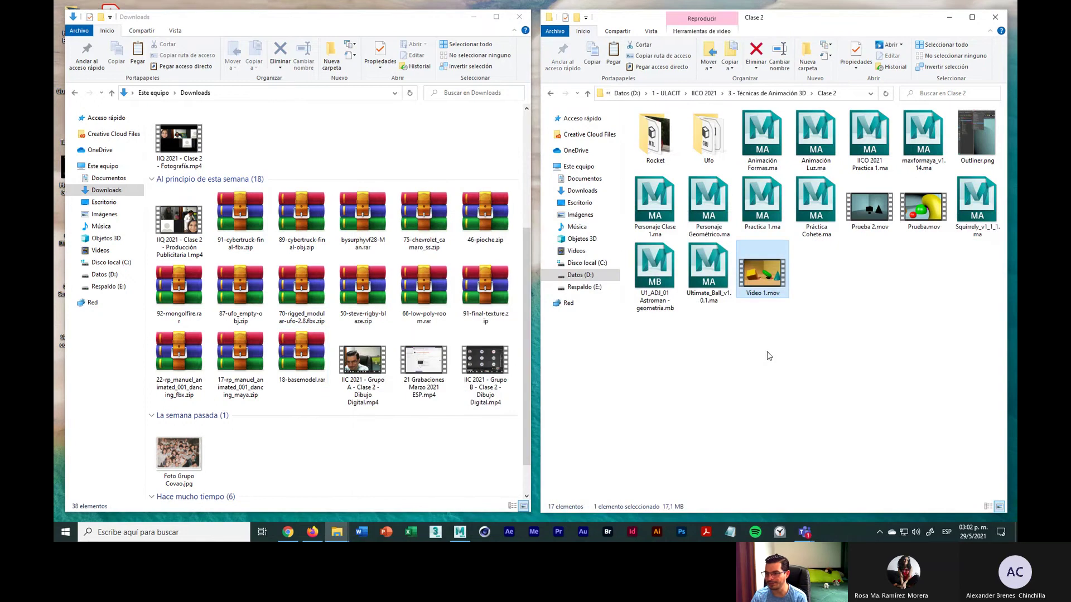
{"action": "left_click", "coordinate": [774, 358]}
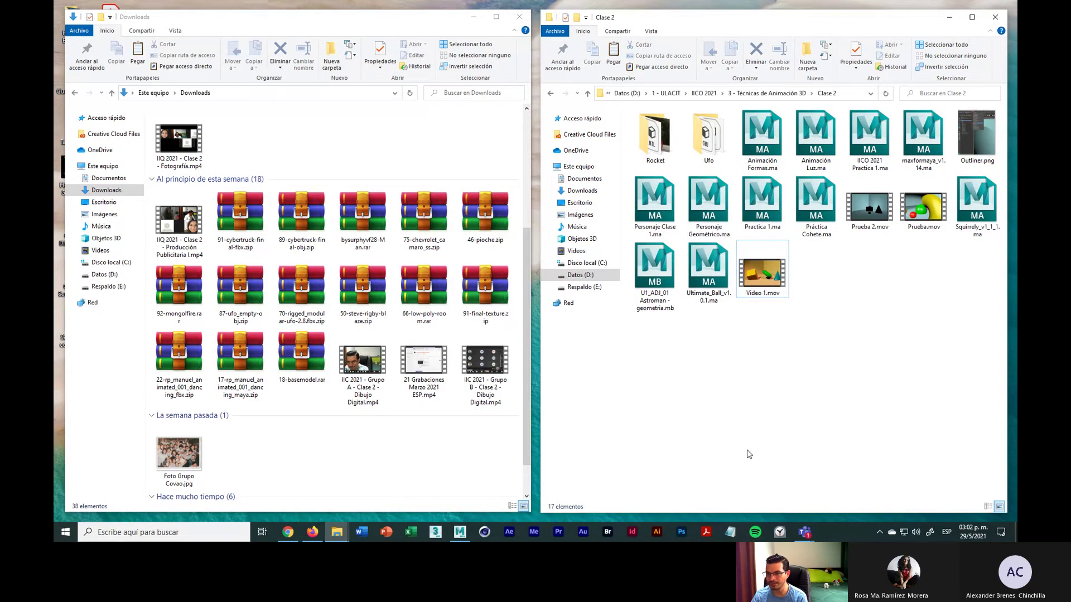
{"action": "left_click", "coordinate": [770, 287]}
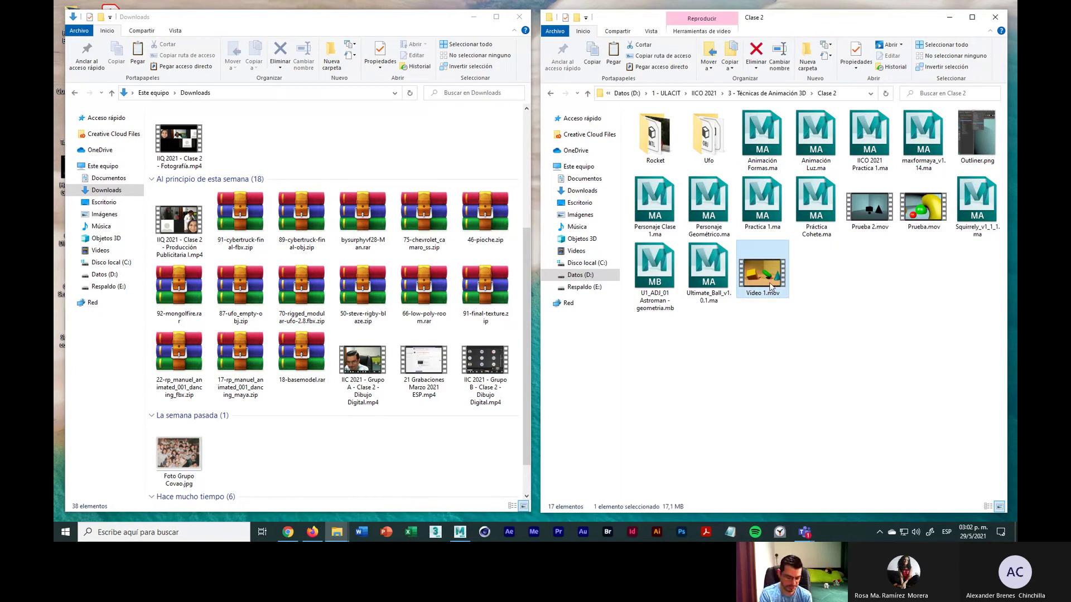
{"action": "left_click", "coordinate": [384, 152]}
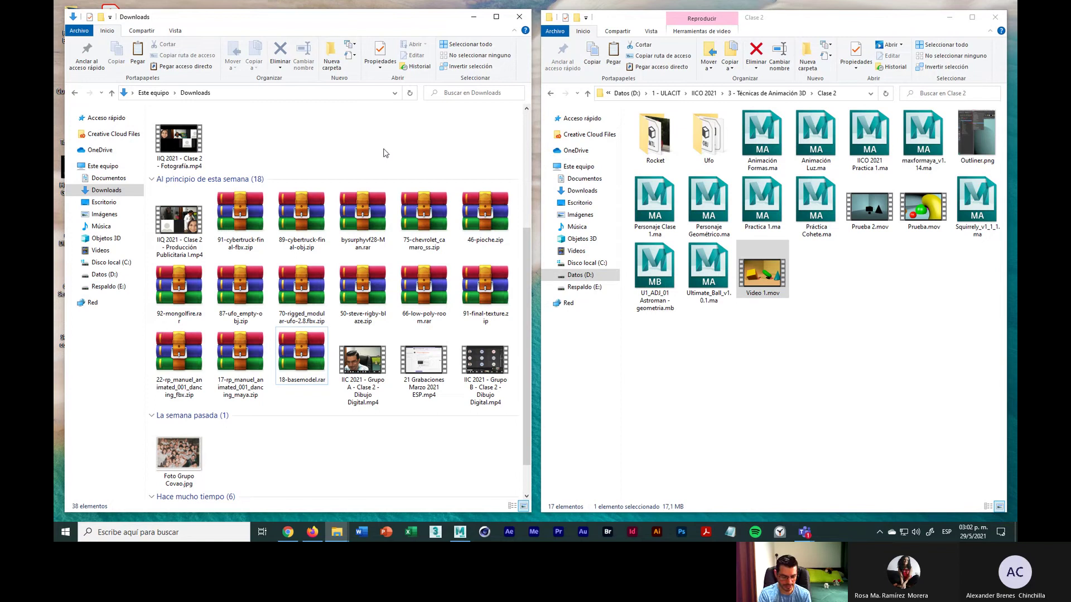
{"action": "key", "text": "ctrl+v"}
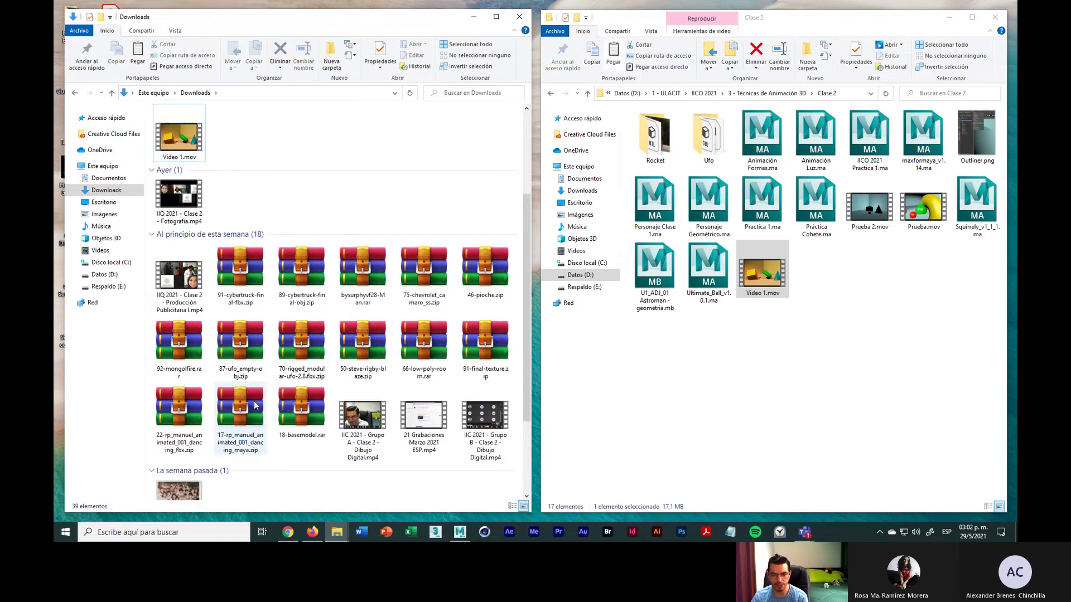
Switch to Chrome and check the teaching account's Gmail inbox
{"action": "left_click", "coordinate": [312, 533]}
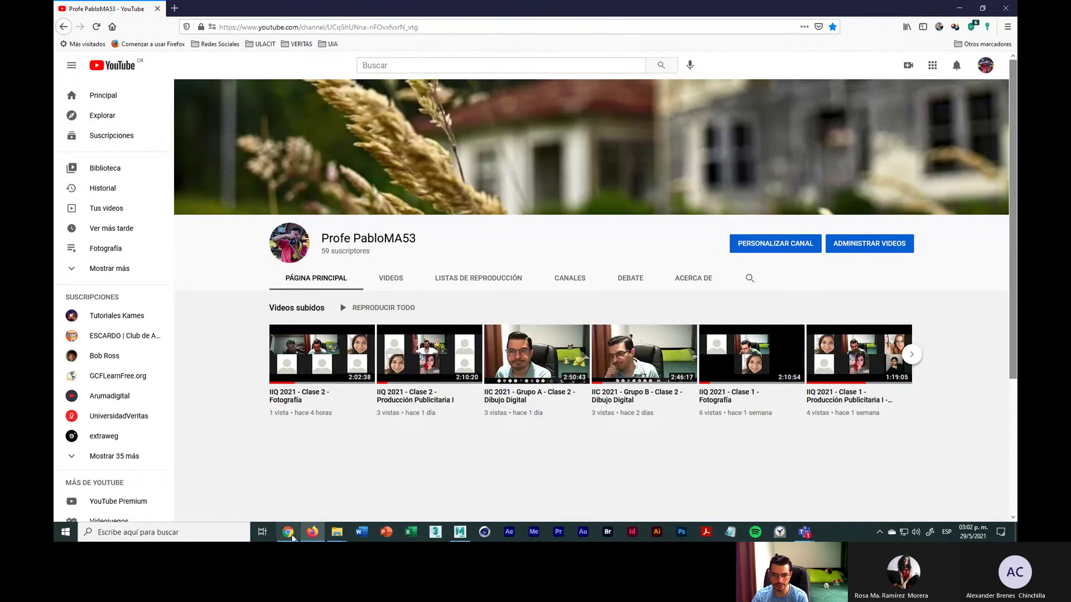
{"action": "left_click", "coordinate": [289, 533]}
{"action": "left_click", "coordinate": [277, 6]}
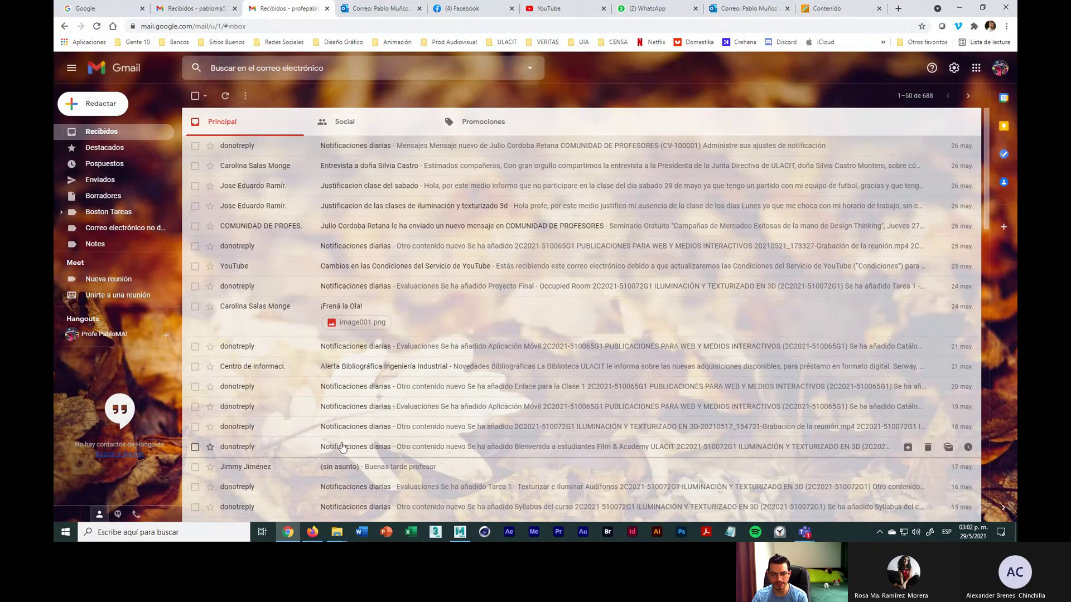
Switch to the YouTube channel in Firefox and upload Video 1.mov from the Downloads folder
{"action": "mouse_move", "coordinate": [321, 531]}
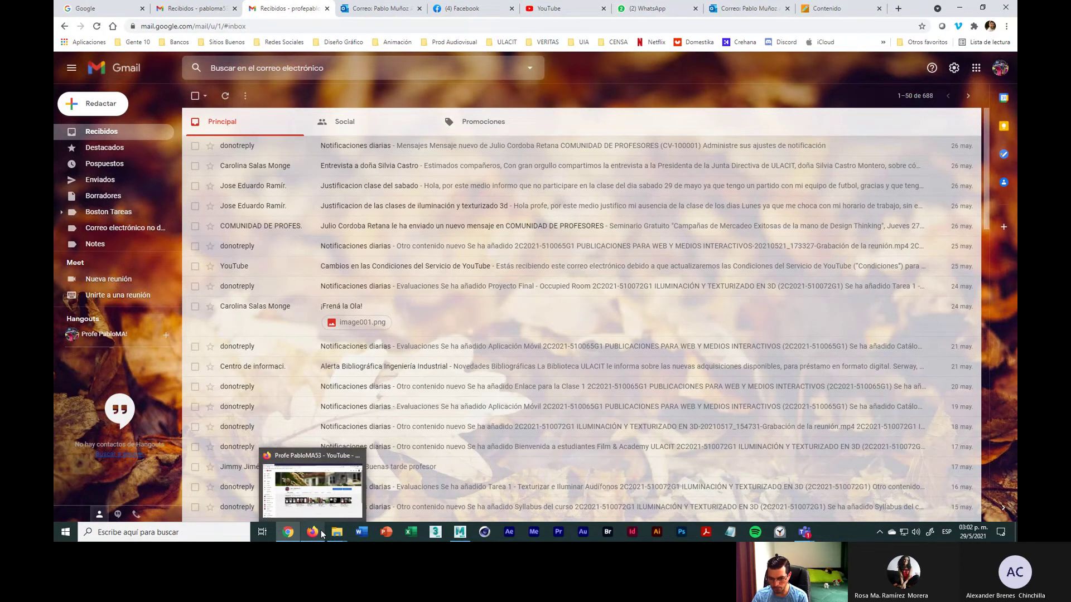
{"action": "left_click", "coordinate": [320, 532]}
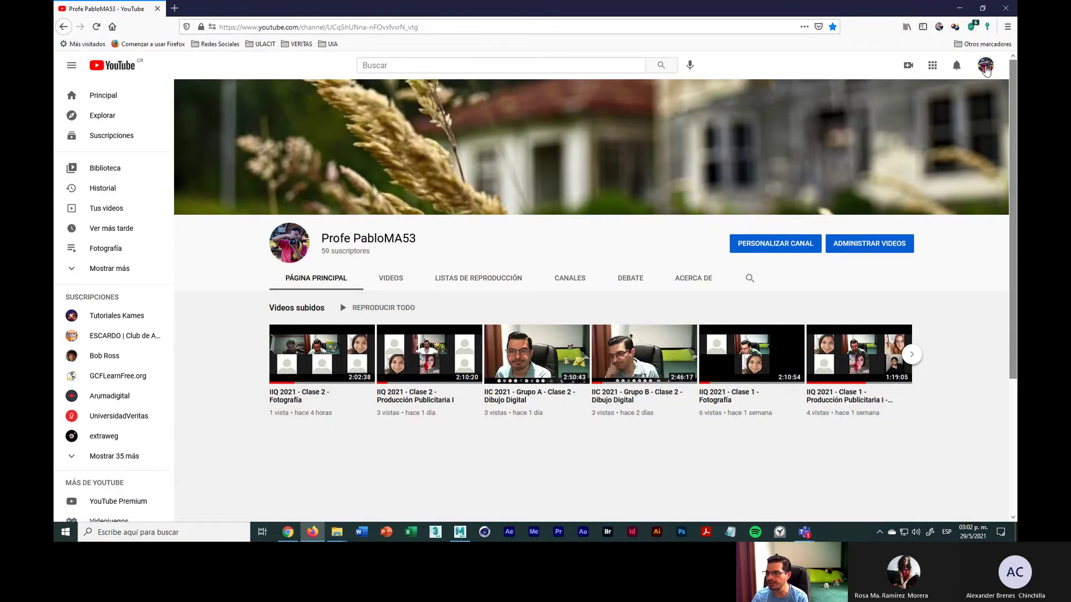
{"action": "left_click", "coordinate": [908, 67]}
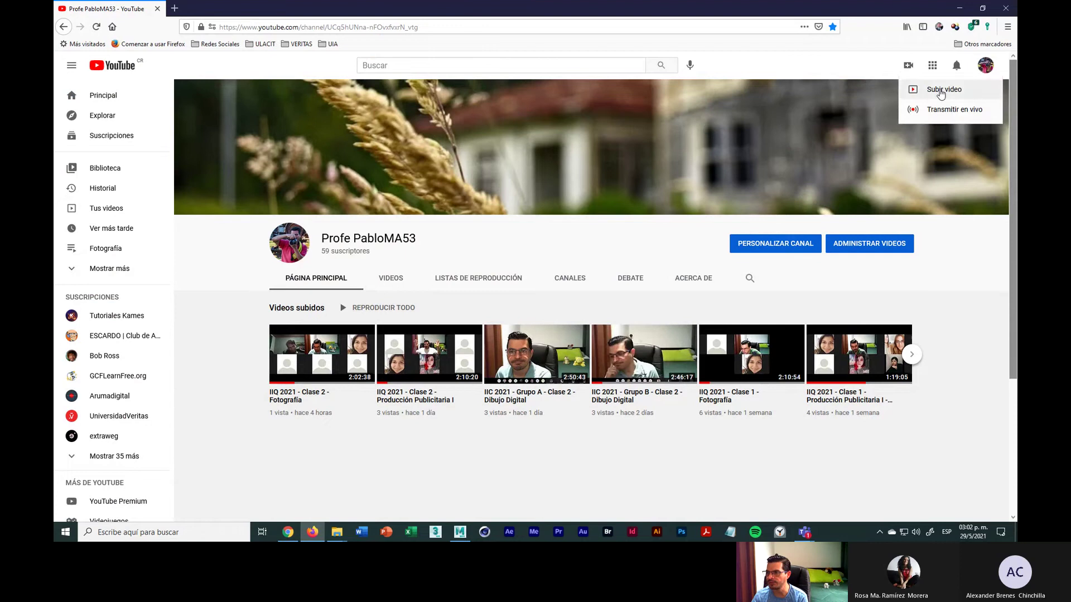
{"action": "left_click", "coordinate": [918, 86]}
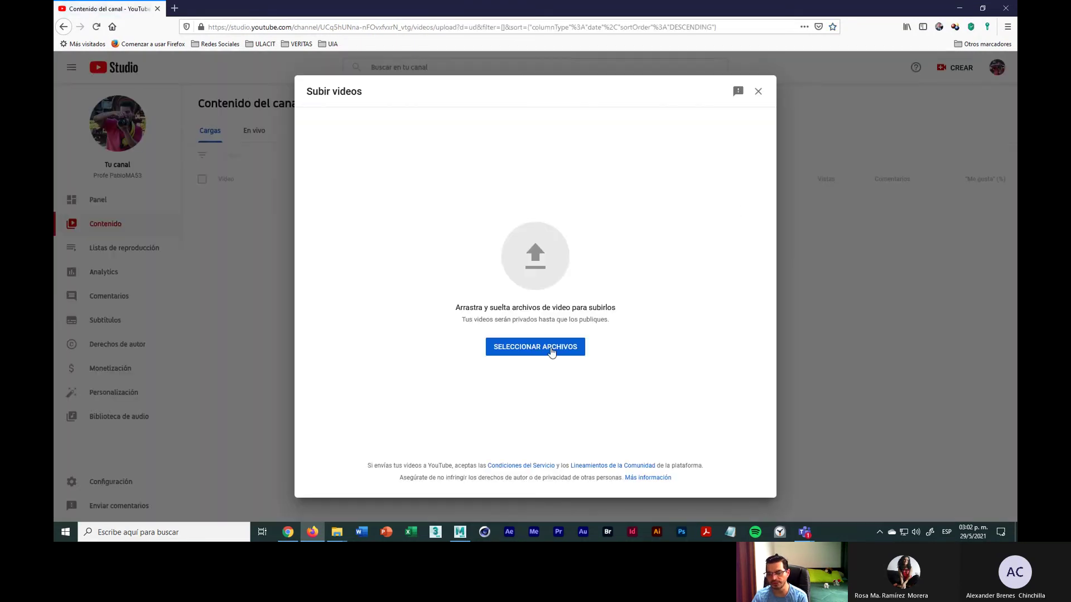
{"action": "left_click", "coordinate": [551, 351]}
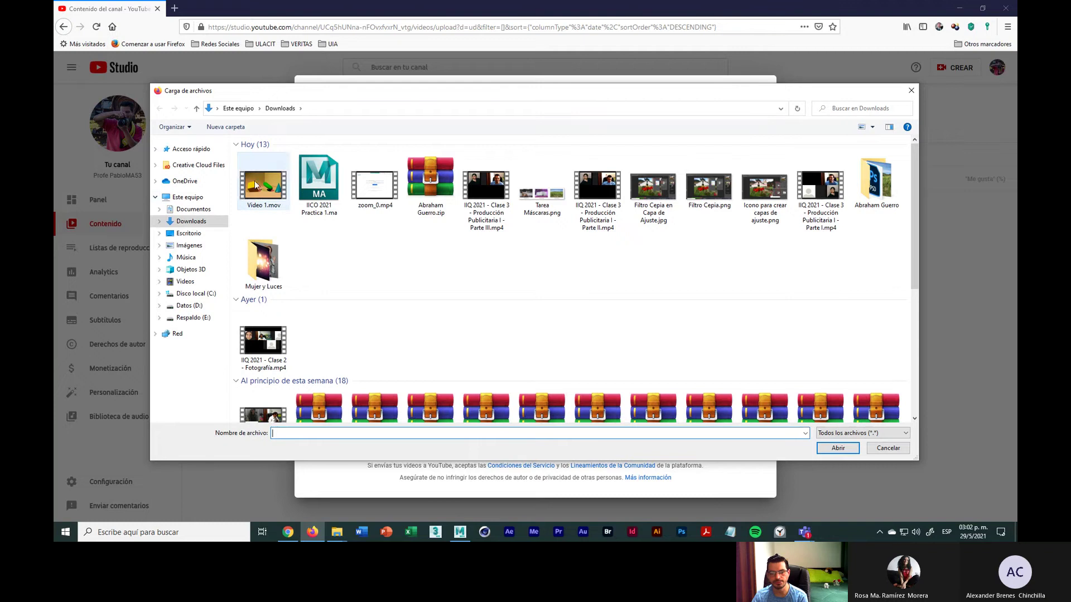
{"action": "left_click", "coordinate": [256, 185]}
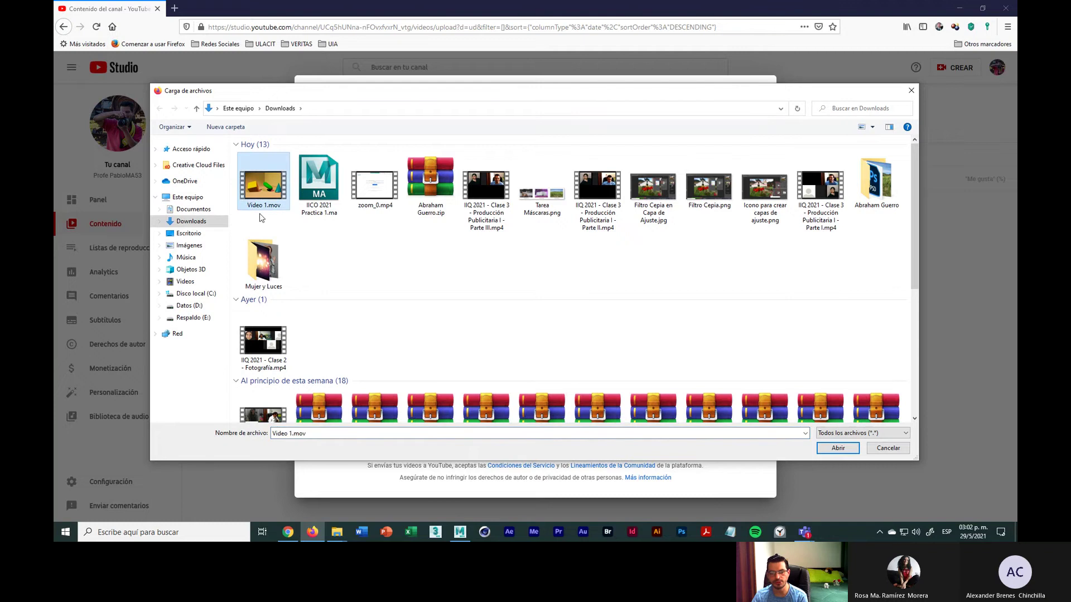
{"action": "left_click", "coordinate": [838, 449]}
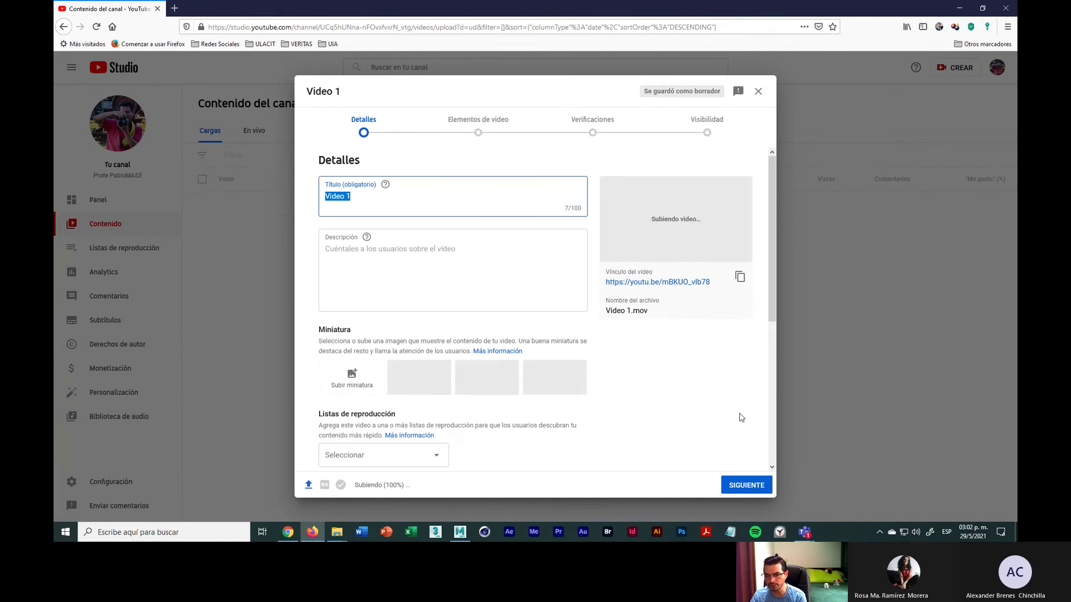
Set the uploaded video's title to "Animación Formas"
{"action": "left_click", "coordinate": [358, 196]}
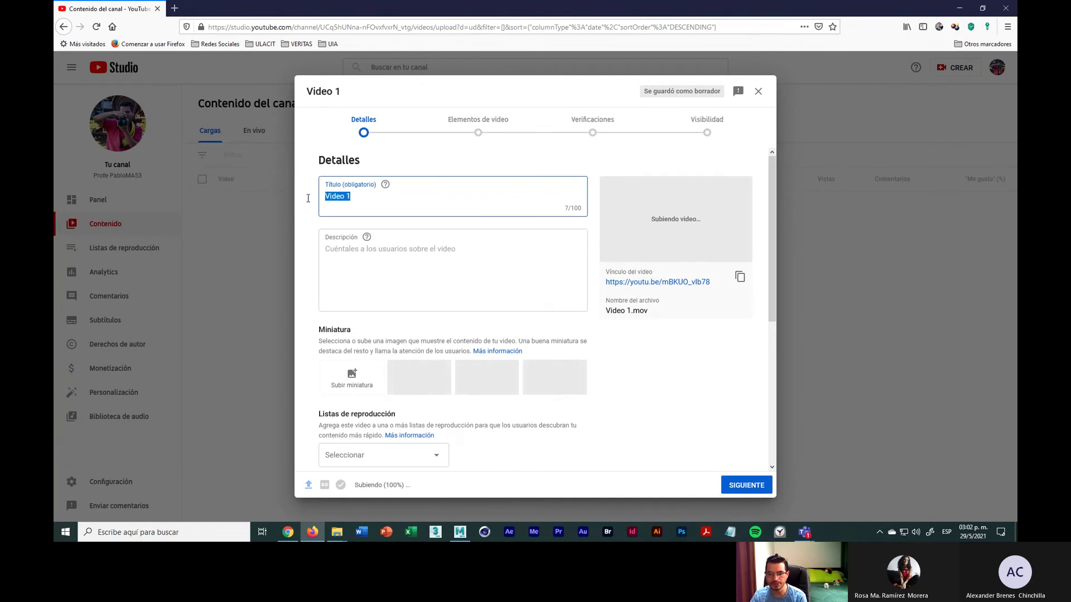
{"action": "type", "text": "Anim"}
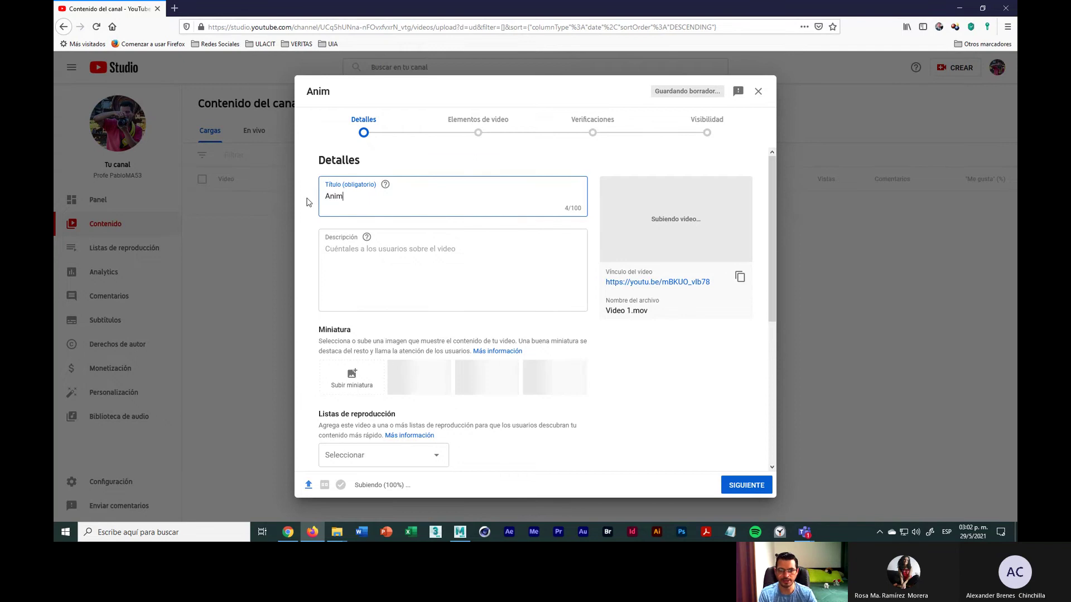
{"action": "type", "text": "ación"}
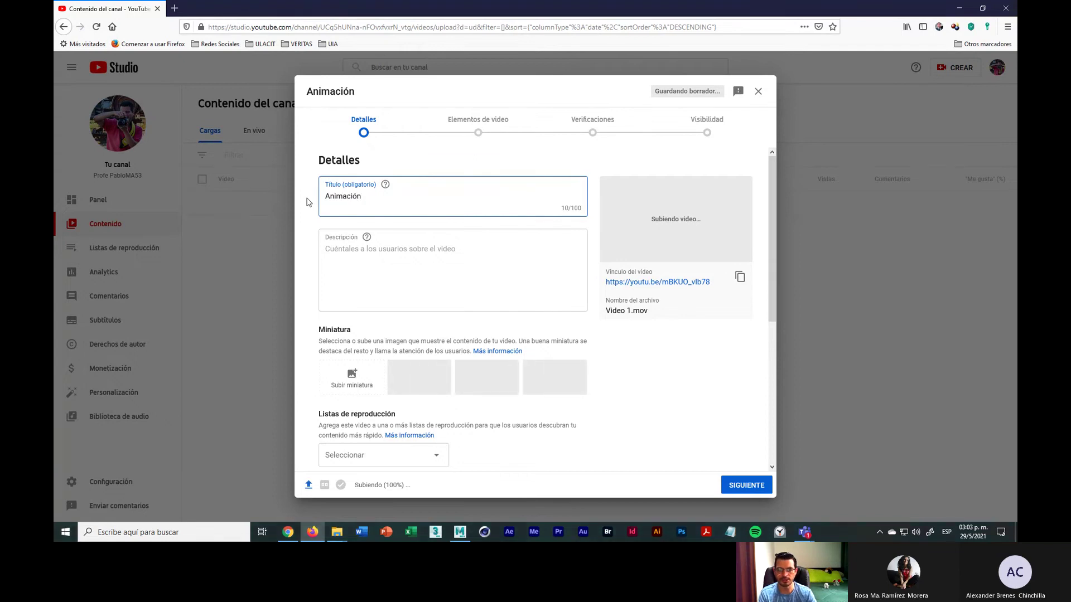
{"action": "type", "text": " Formas"}
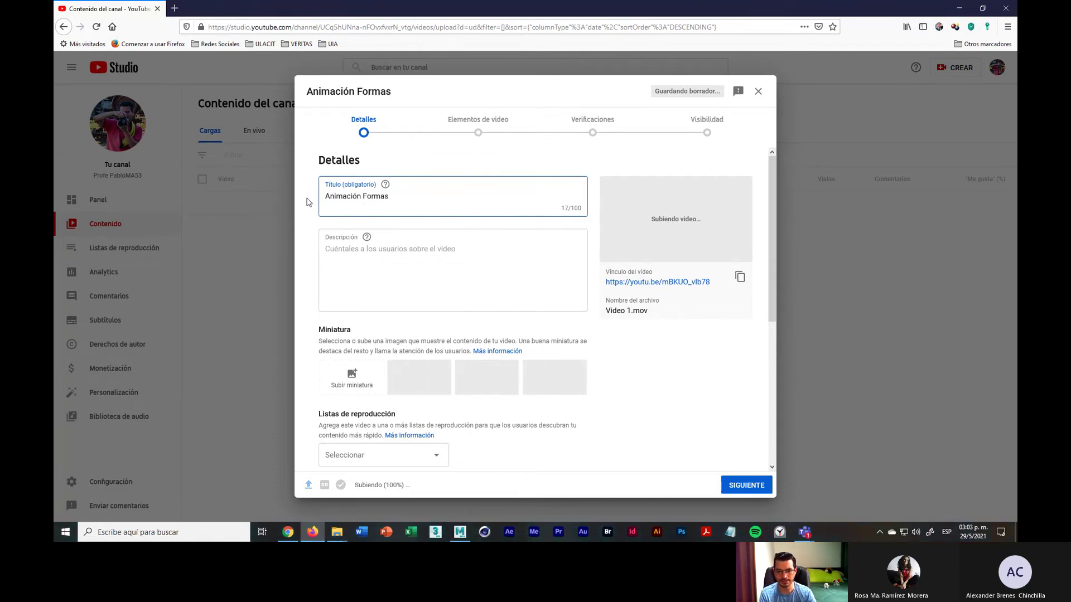
{"action": "left_click", "coordinate": [417, 254]}
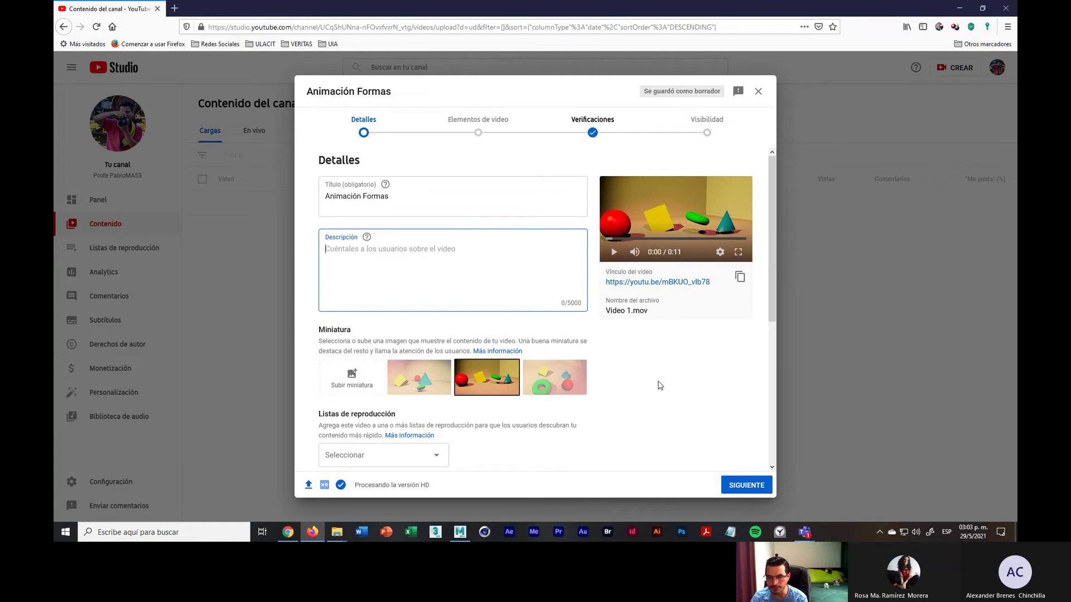
Choose the first suggested thumbnail and add the video to the Iluminación y Texturizado en 3D playlist
{"action": "left_click", "coordinate": [418, 379]}
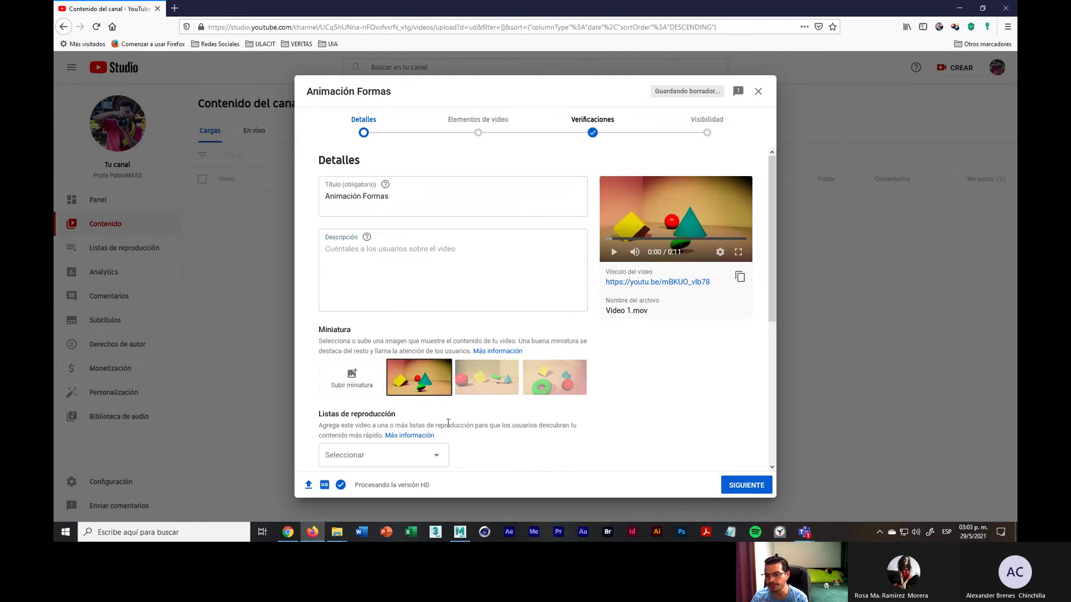
{"action": "scroll", "coordinate": [458, 339], "scroll_direction": "down", "scroll_amount": 3}
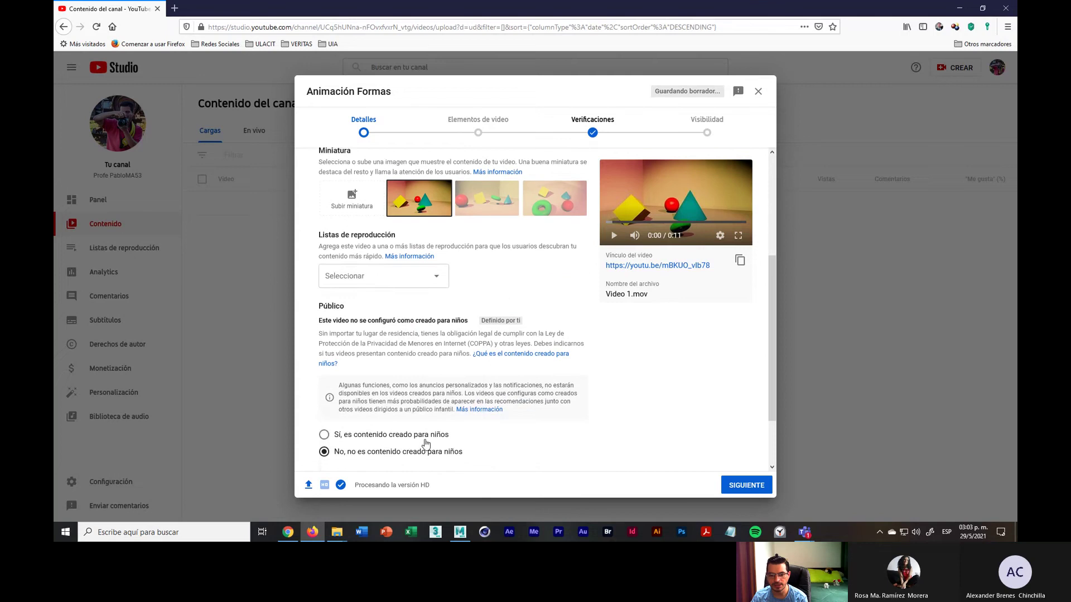
{"action": "left_click", "coordinate": [434, 276]}
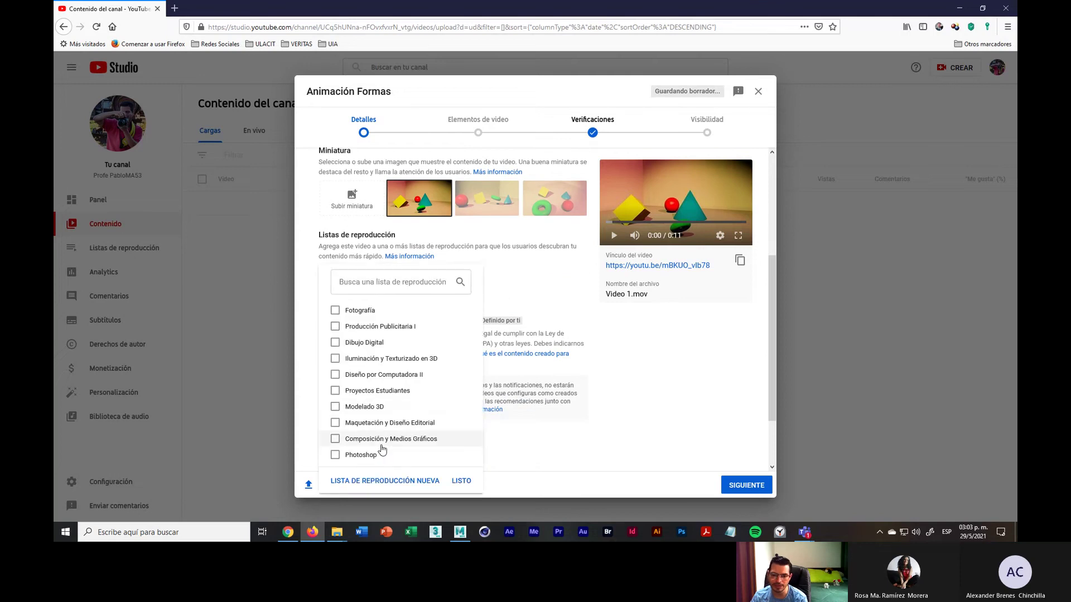
{"action": "left_click", "coordinate": [392, 359]}
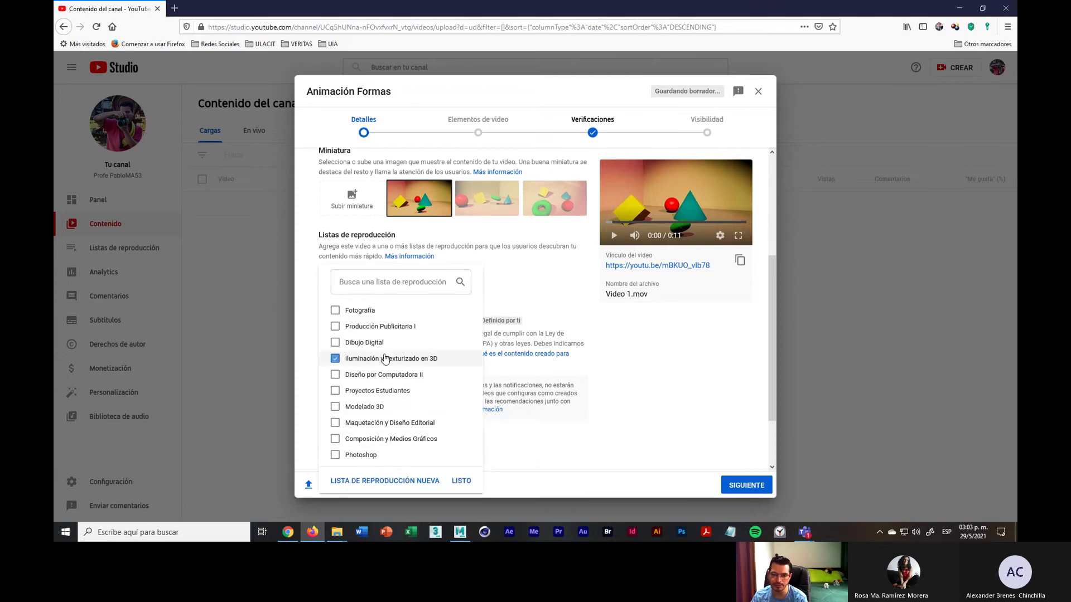
{"action": "left_click", "coordinate": [642, 383]}
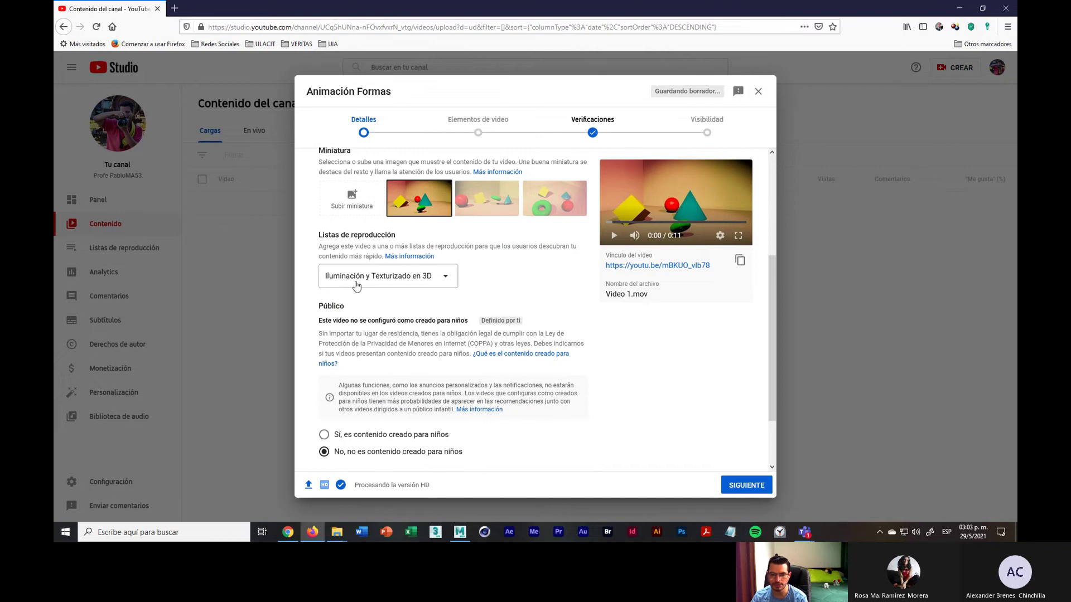
Skip the video elements and checks, set the visibility to Público, publish the video and close the confirmation
{"action": "scroll", "coordinate": [481, 383], "scroll_direction": "up", "scroll_amount": 3}
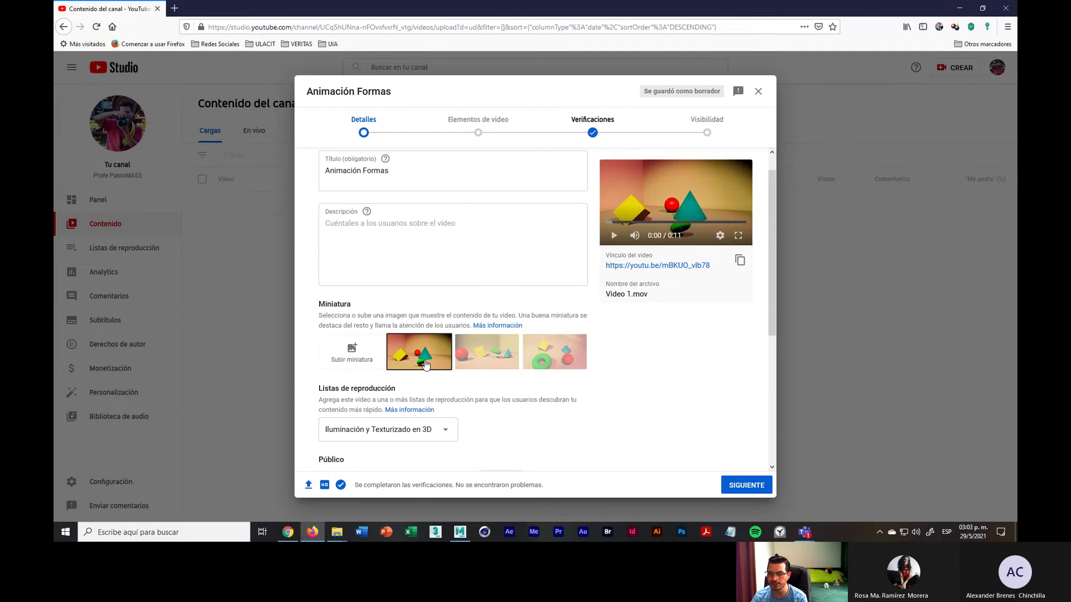
{"action": "scroll", "coordinate": [426, 364], "scroll_direction": "up", "scroll_amount": 1}
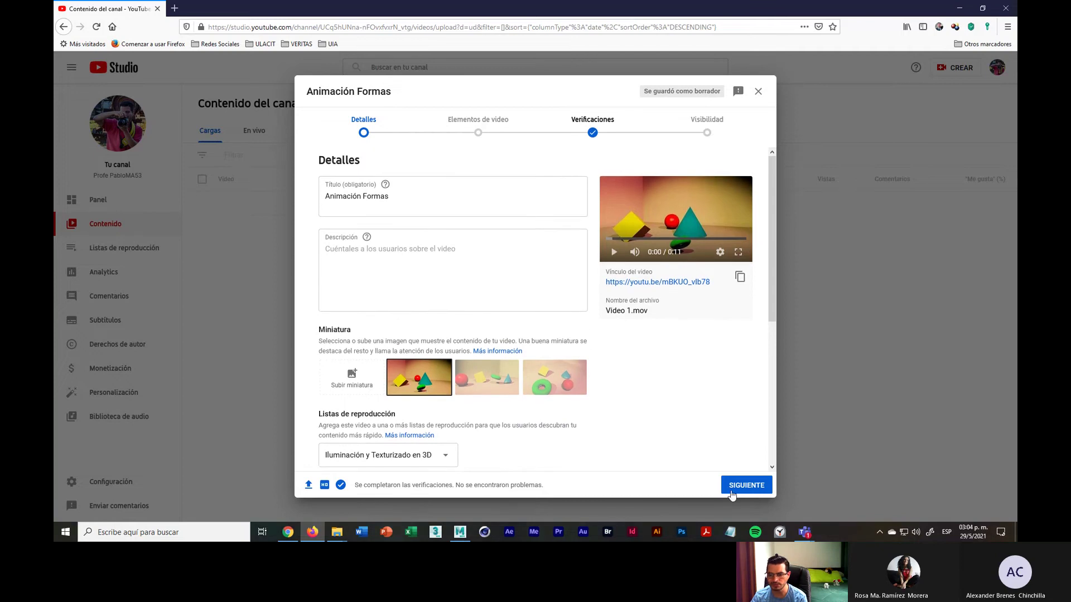
{"action": "left_click", "coordinate": [748, 486]}
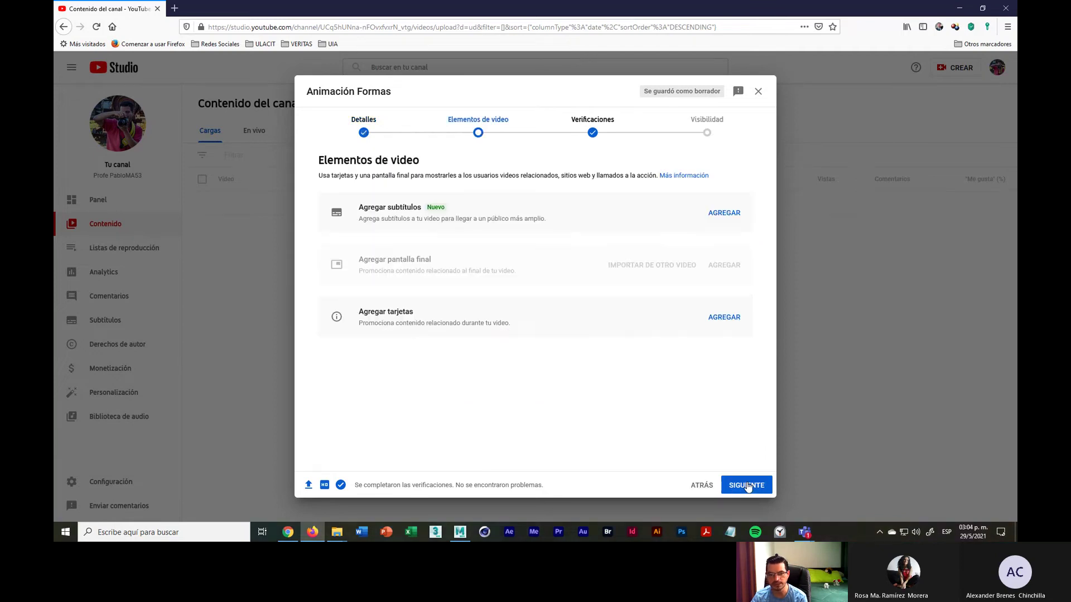
{"action": "left_click", "coordinate": [747, 486]}
{"action": "left_click", "coordinate": [747, 486]}
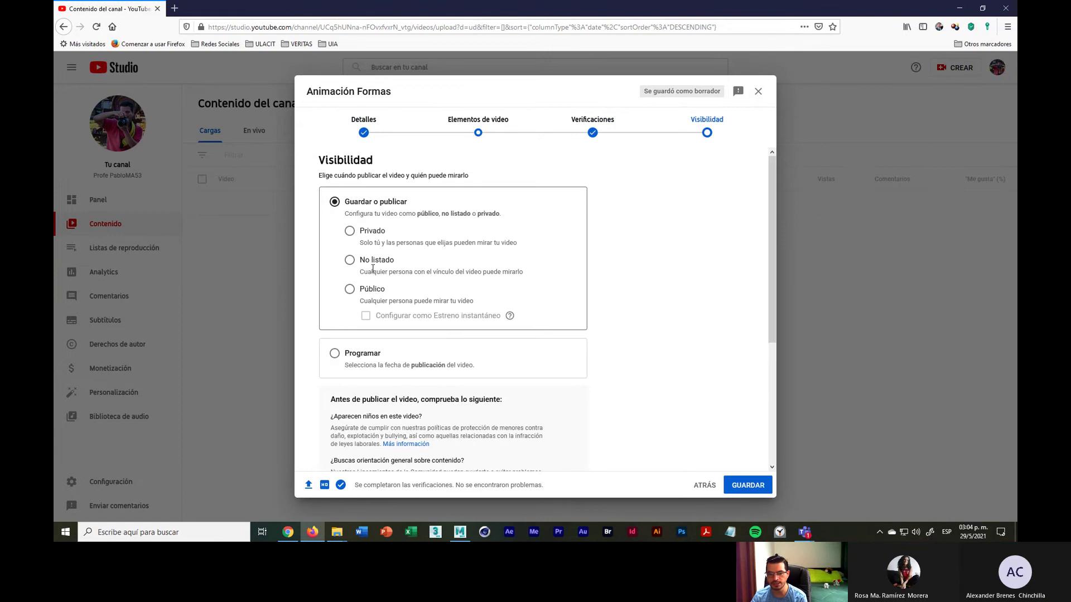
{"action": "left_click", "coordinate": [350, 288]}
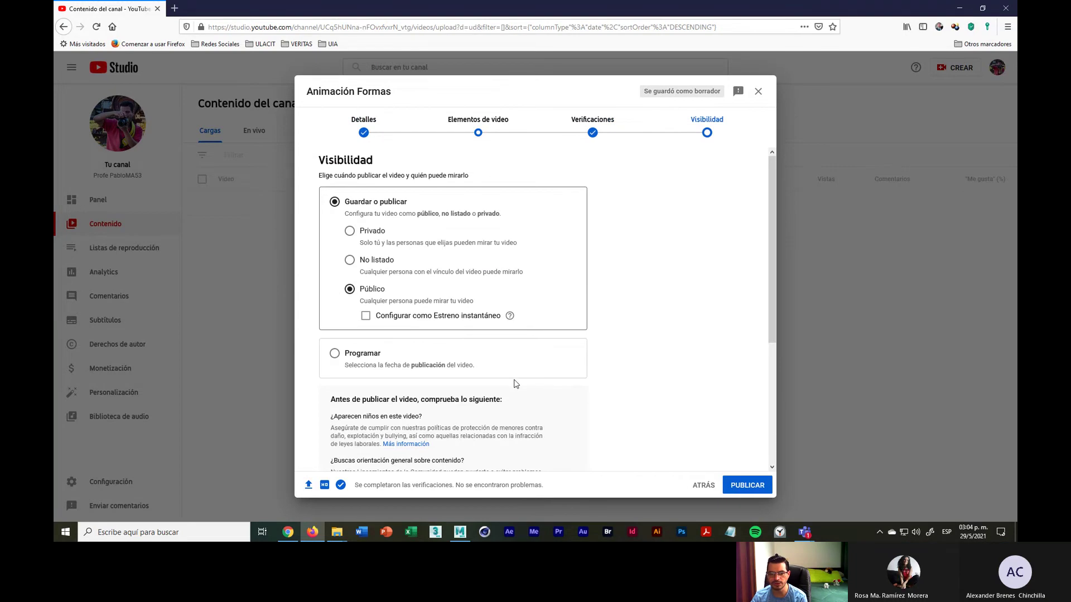
{"action": "left_click", "coordinate": [758, 490]}
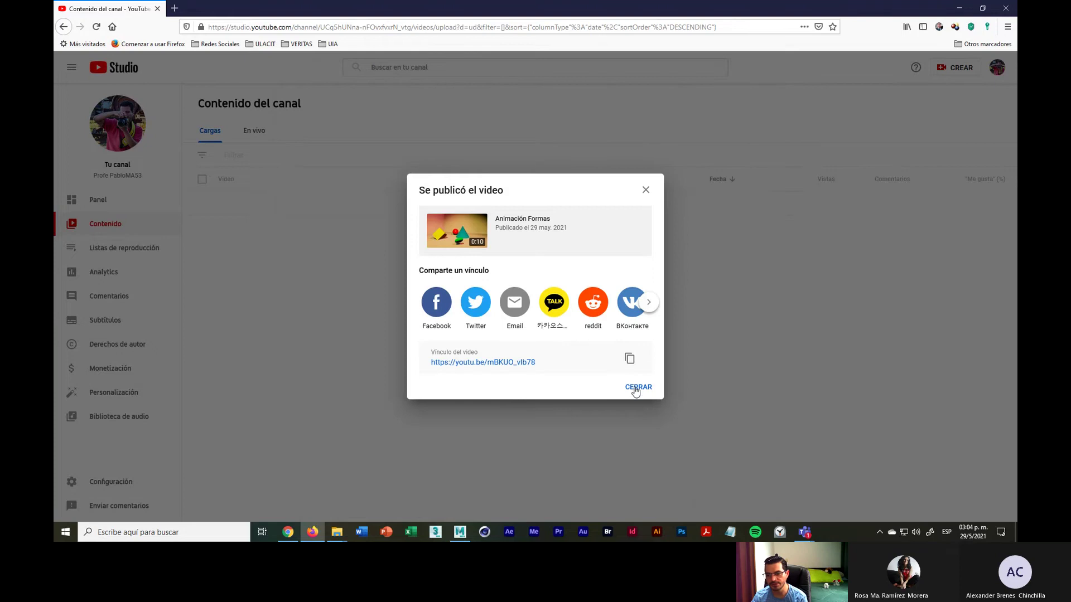
{"action": "left_click", "coordinate": [636, 387]}
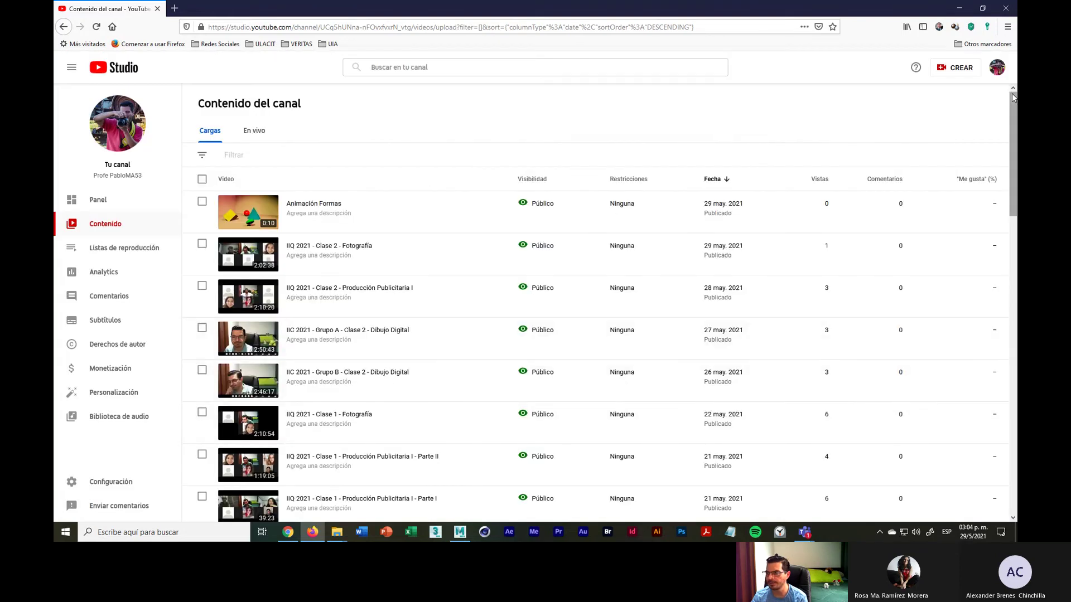
Go back to the YouTube channel page and play the Animación Formas video
{"action": "left_click", "coordinate": [997, 67]}
{"action": "left_click", "coordinate": [904, 129]}
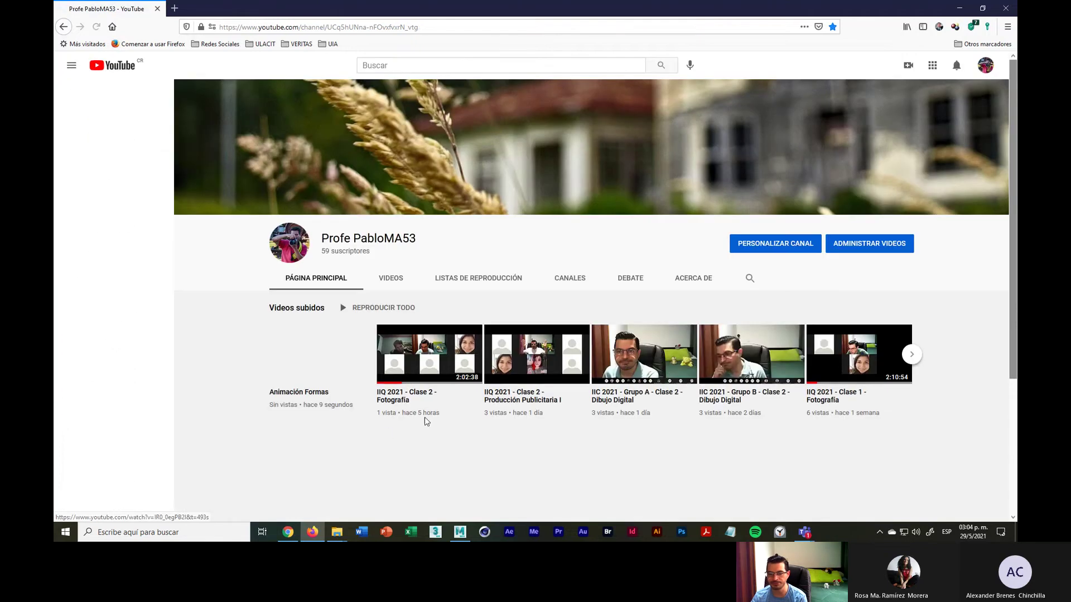
{"action": "left_click", "coordinate": [328, 356]}
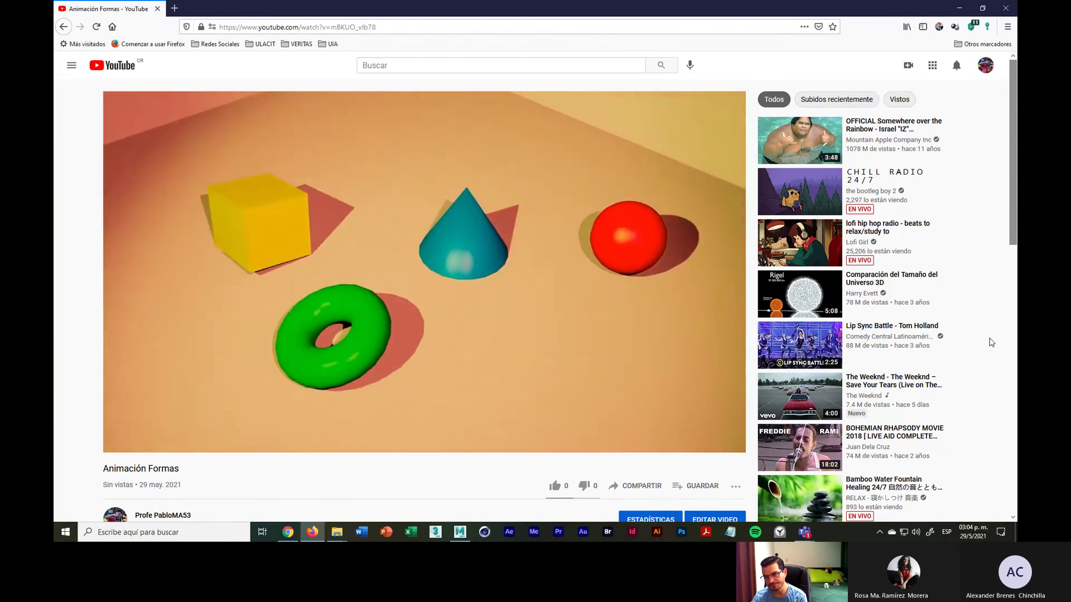
Open the Animación Formas video for editing in YouTube Studio and look over its details
{"action": "scroll", "coordinate": [683, 435], "scroll_direction": "down", "scroll_amount": 2}
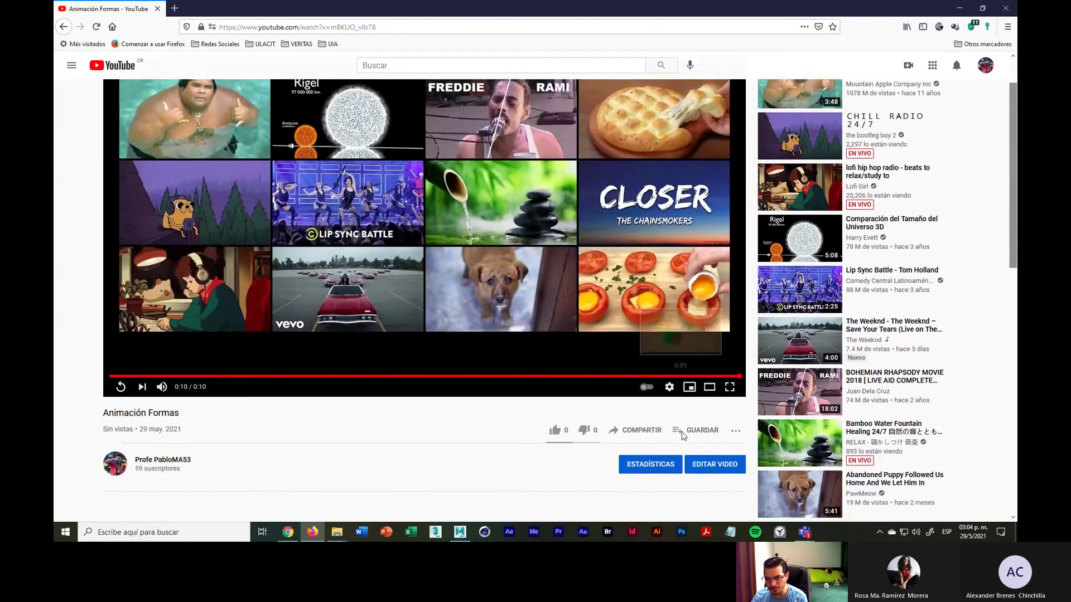
{"action": "scroll", "coordinate": [683, 435], "scroll_direction": "down", "scroll_amount": 2}
{"action": "left_click", "coordinate": [719, 419]}
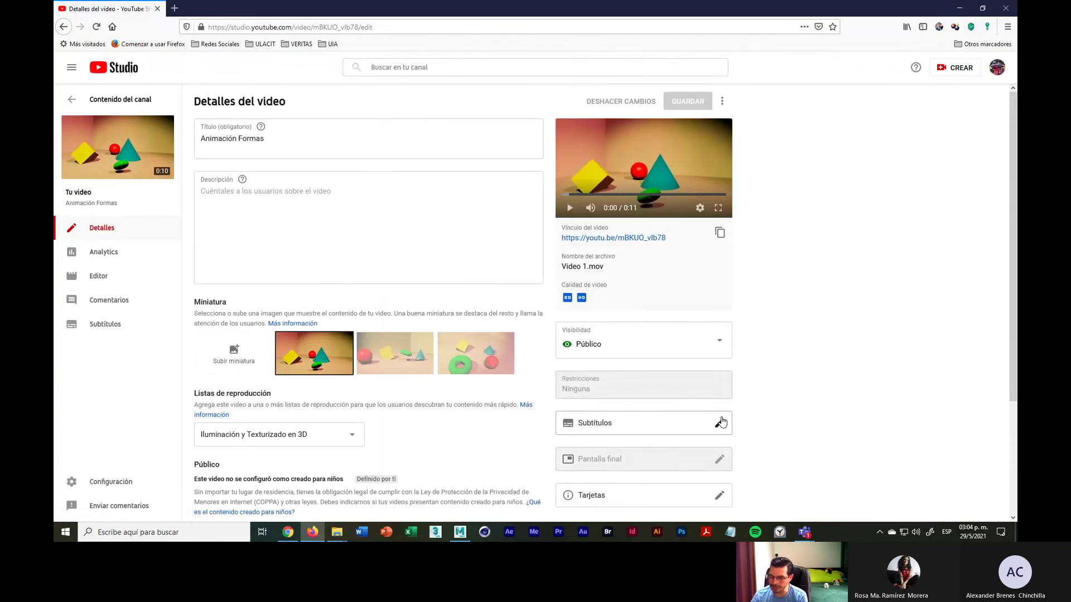
{"action": "scroll", "coordinate": [828, 361], "scroll_direction": "down", "scroll_amount": 2}
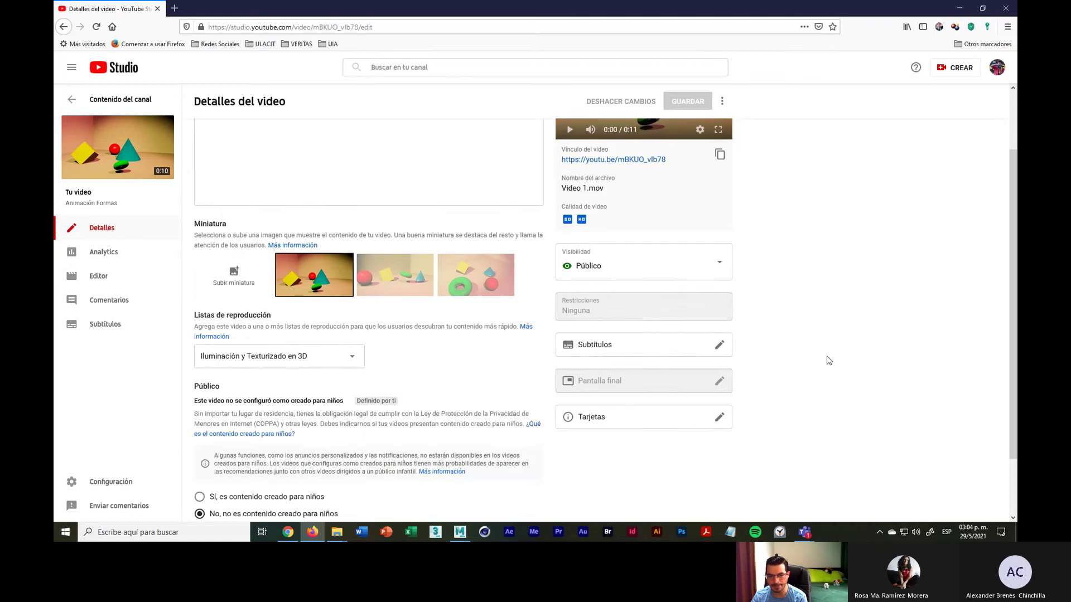
{"action": "scroll", "coordinate": [828, 361], "scroll_direction": "up", "scroll_amount": 2}
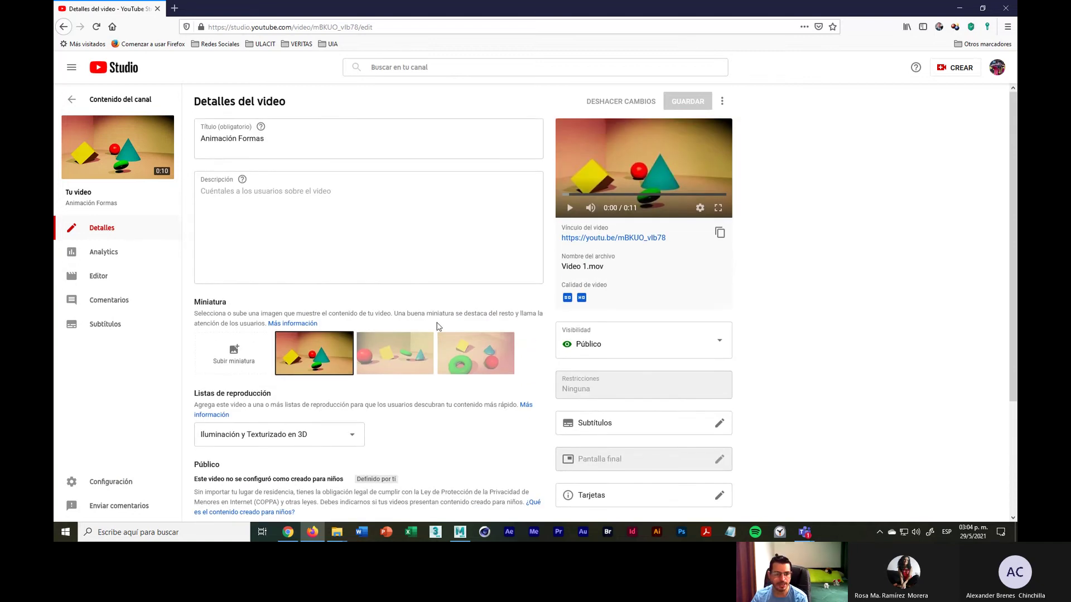
Open the video editor for Animación Formas and bring up the free music library for the audio track
{"action": "left_click", "coordinate": [99, 276]}
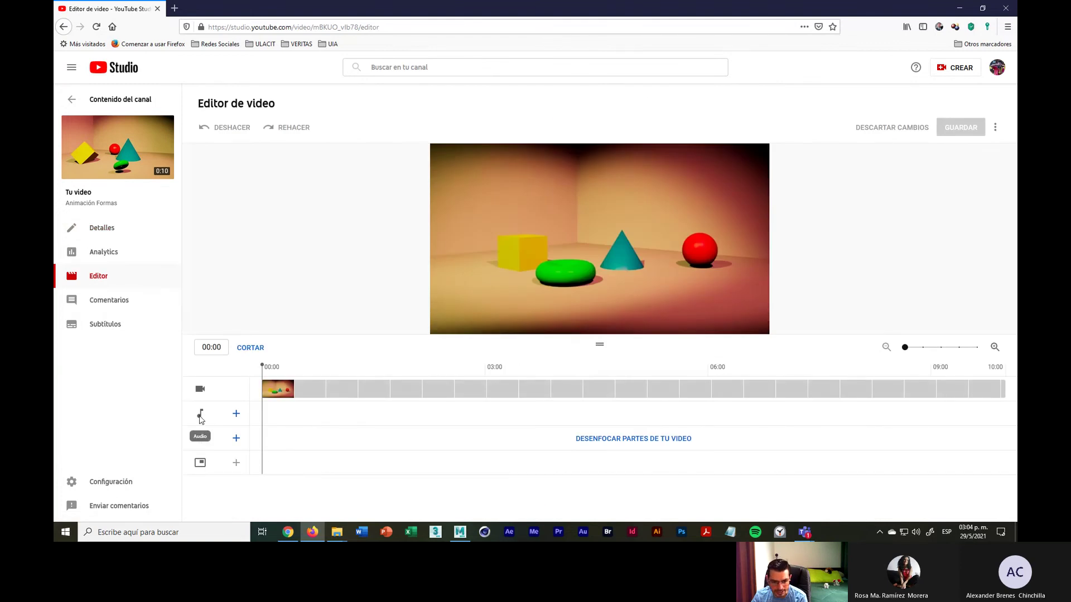
{"action": "left_click", "coordinate": [236, 416]}
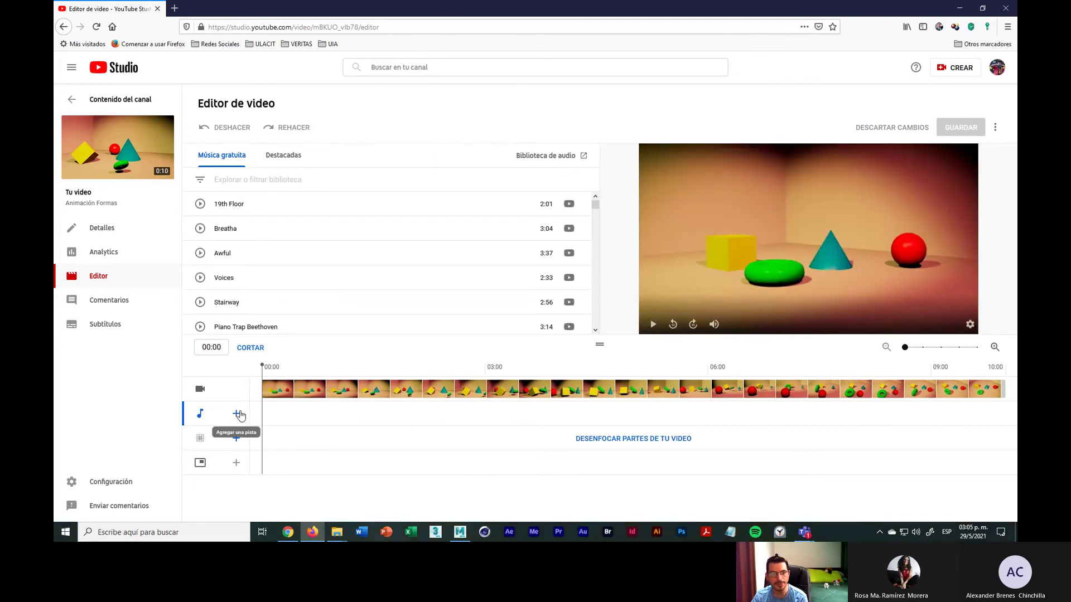
{"action": "mouse_move", "coordinate": [357, 305]}
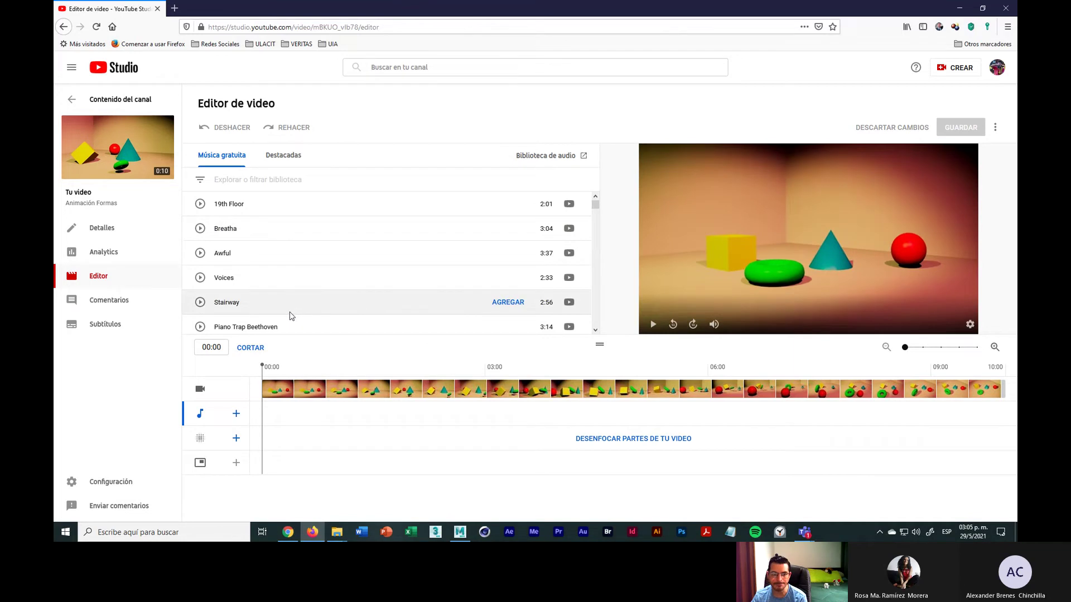
Filter the free music library by the Inspiradora mood
{"action": "left_click", "coordinate": [200, 181]}
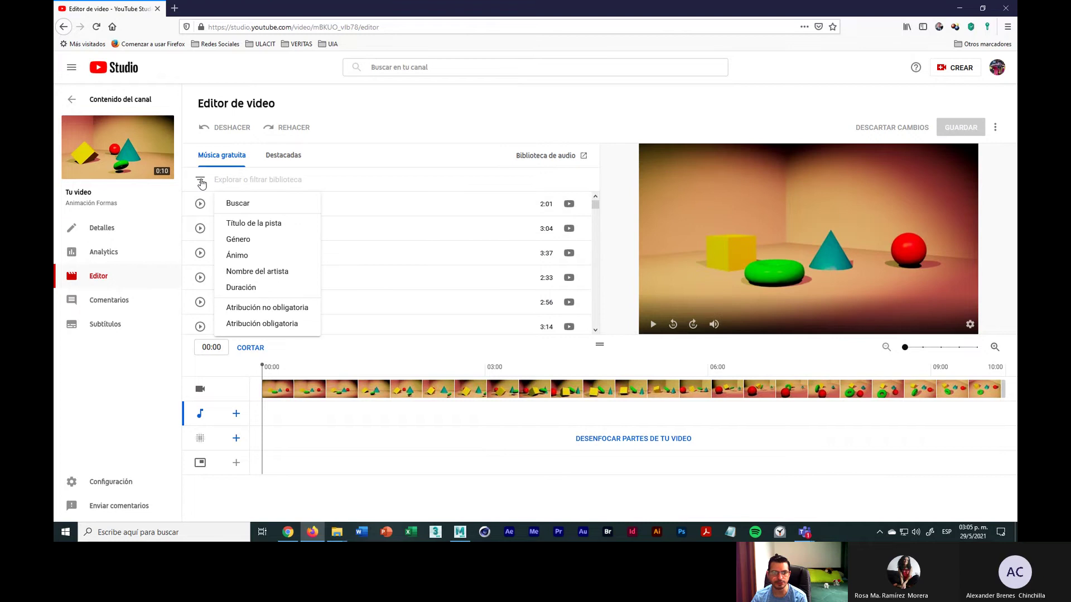
{"action": "left_click", "coordinate": [260, 258]}
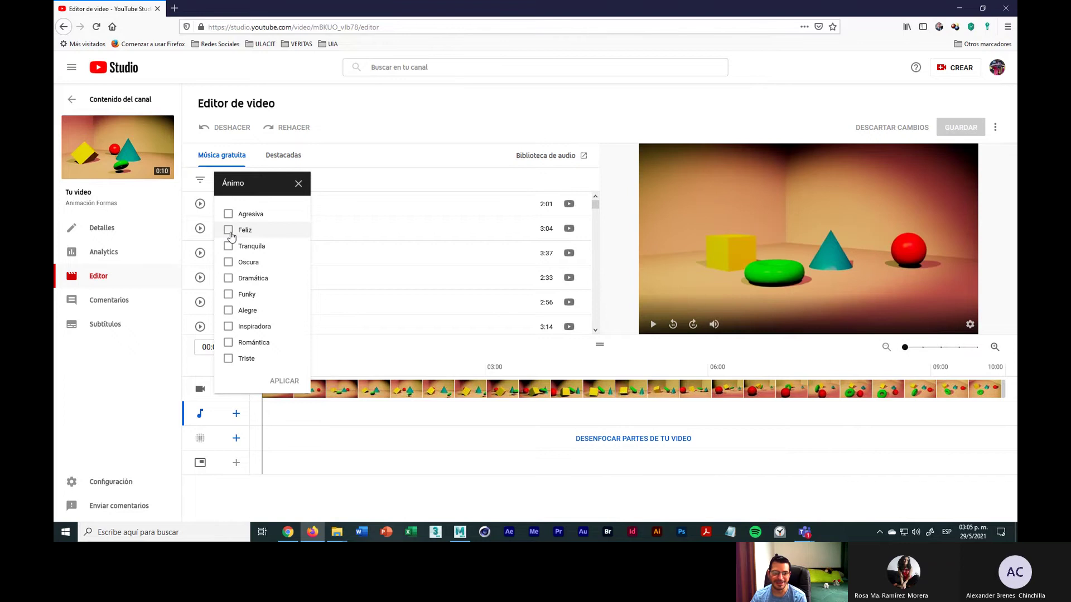
{"action": "left_click", "coordinate": [229, 327]}
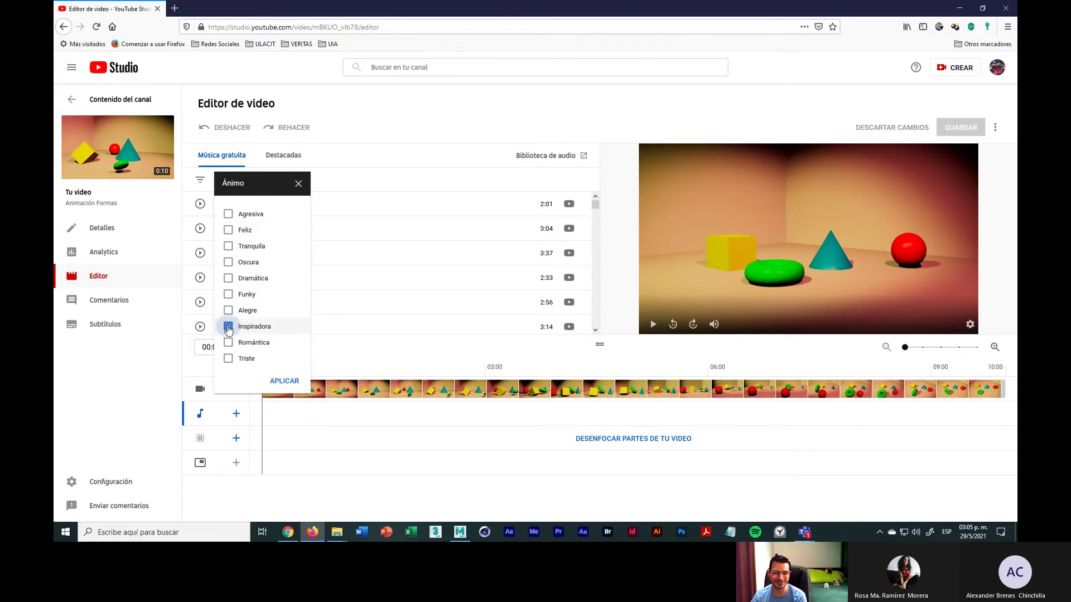
{"action": "left_click", "coordinate": [285, 382]}
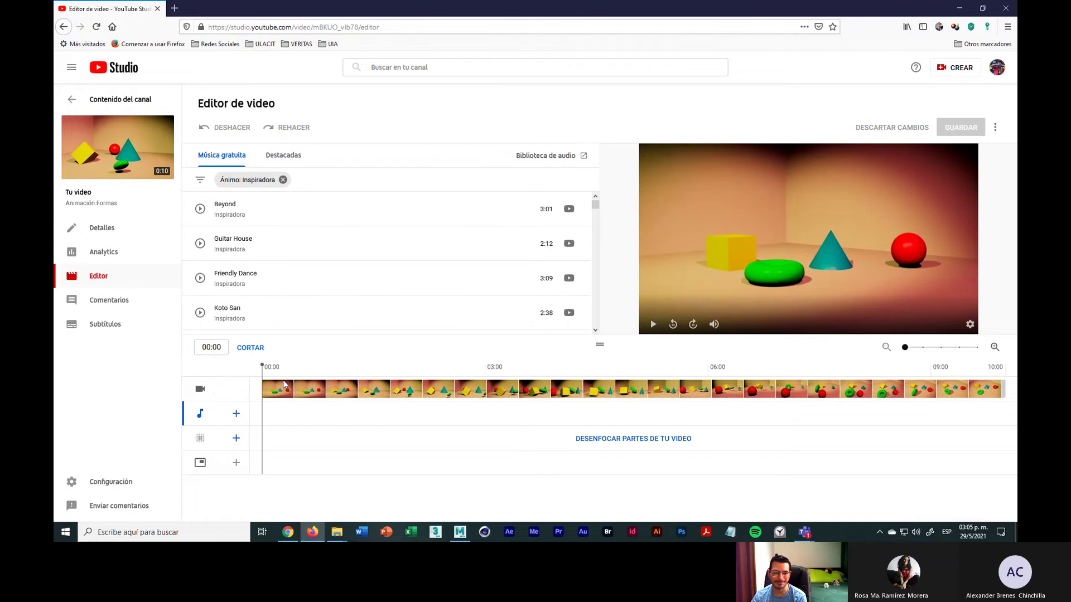
Listen to the Beyond, Guitar House, Friendly Dance and Koto San previews and browse the other Inspiradora songs
{"action": "left_click", "coordinate": [200, 210]}
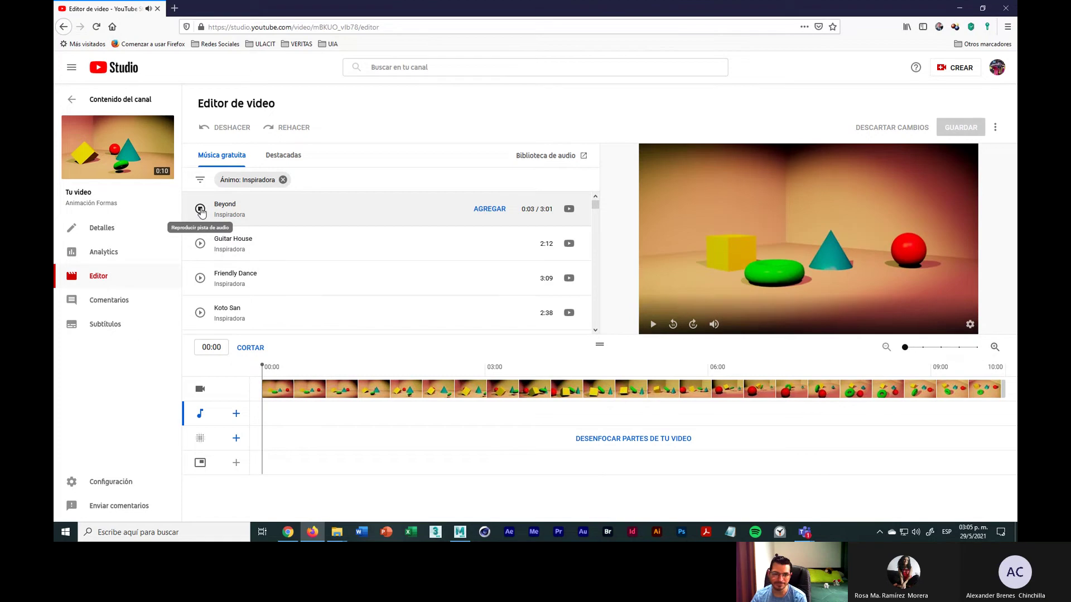
{"action": "left_click", "coordinate": [200, 244]}
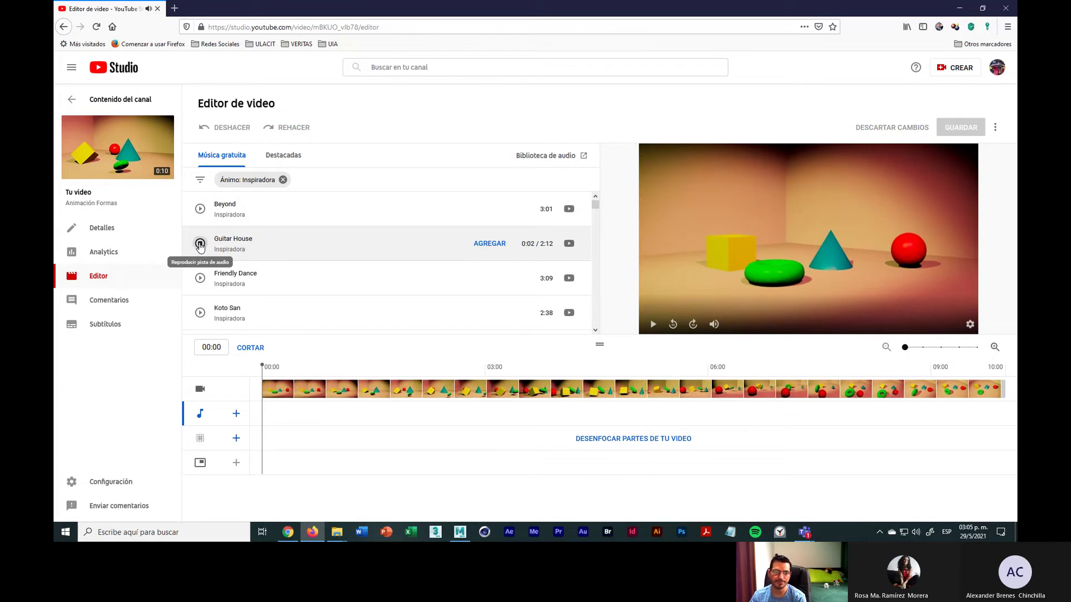
{"action": "left_click", "coordinate": [200, 244]}
{"action": "left_click", "coordinate": [199, 282]}
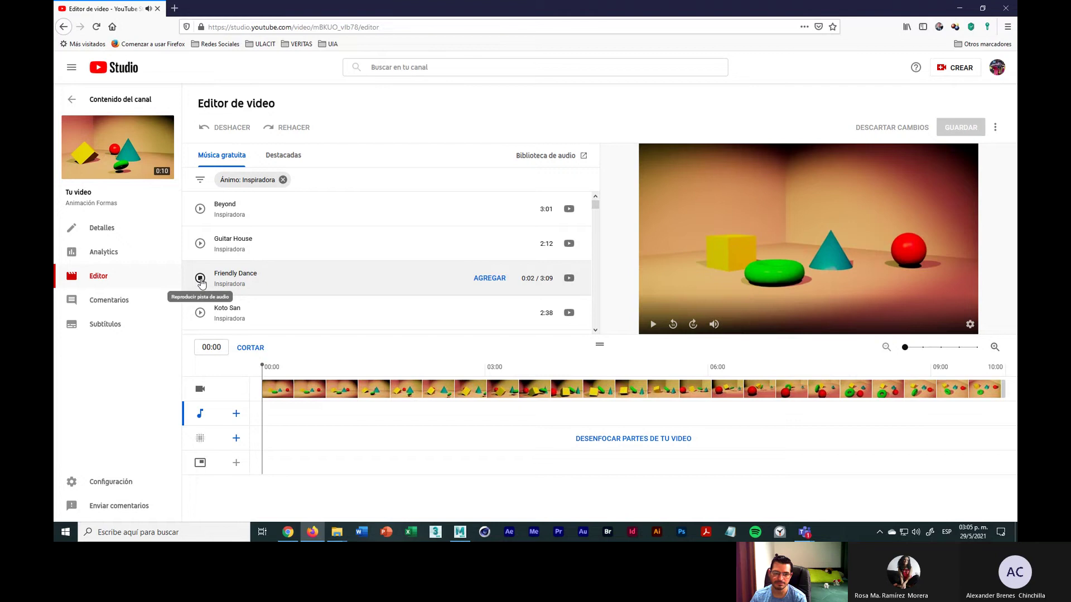
{"action": "left_click", "coordinate": [200, 278]}
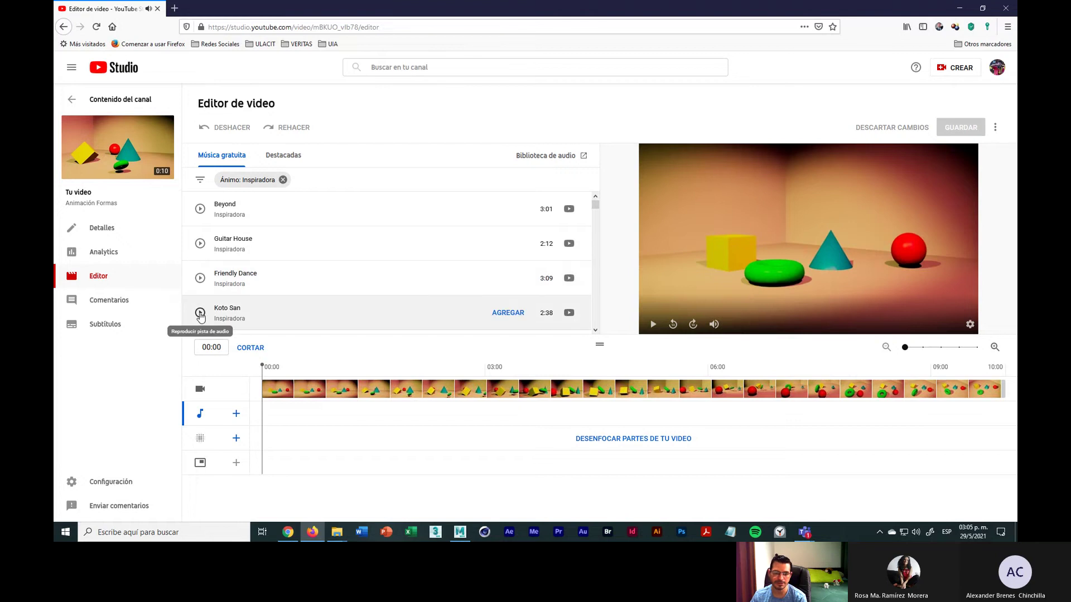
{"action": "left_click", "coordinate": [200, 313]}
{"action": "left_click", "coordinate": [199, 312]}
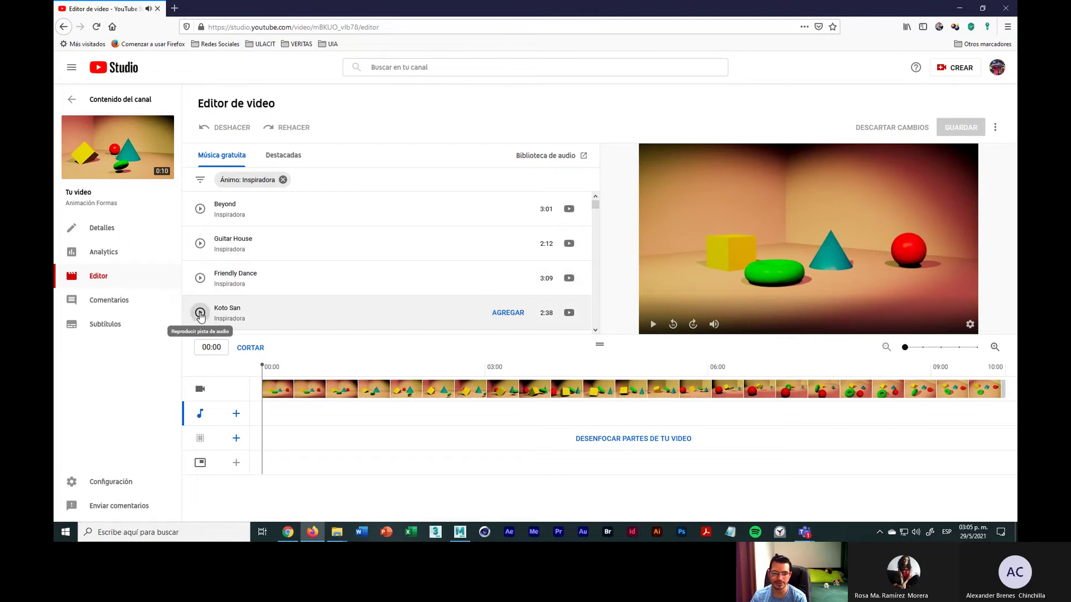
{"action": "scroll", "coordinate": [336, 264], "scroll_direction": "down", "scroll_amount": 4}
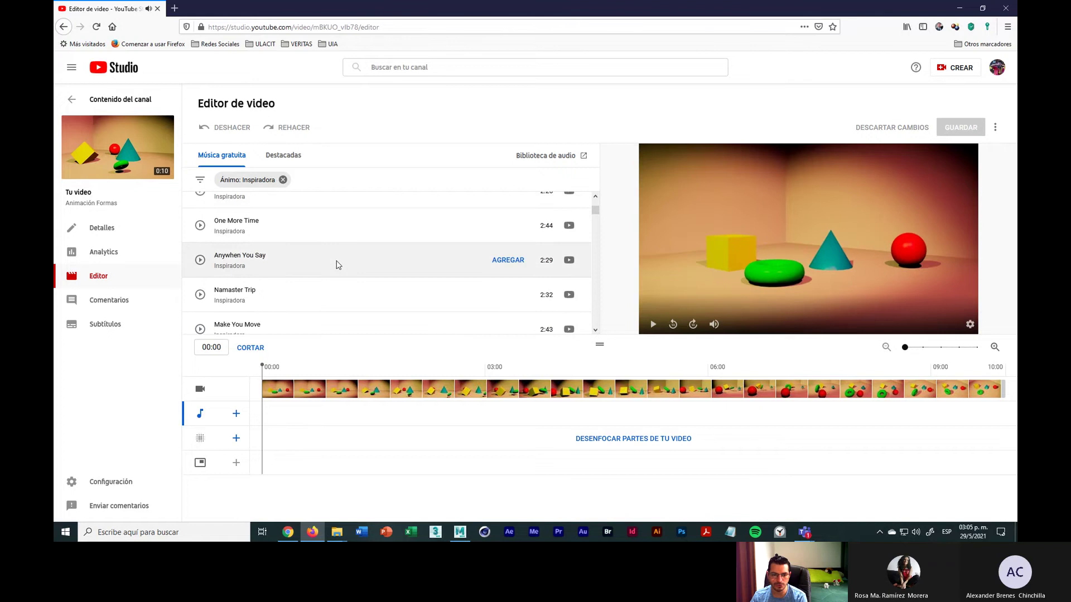
{"action": "scroll", "coordinate": [336, 263], "scroll_direction": "down", "scroll_amount": 2}
{"action": "scroll", "coordinate": [337, 264], "scroll_direction": "up", "scroll_amount": 6}
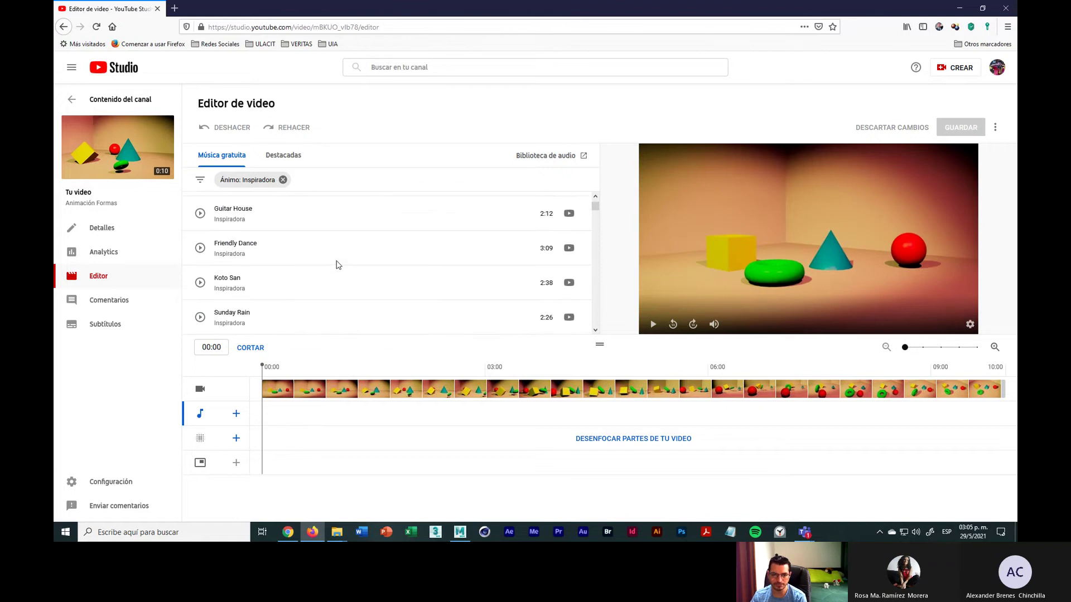
Preview the song Beyond once more and add it to the video's audio track
{"action": "left_click", "coordinate": [200, 208]}
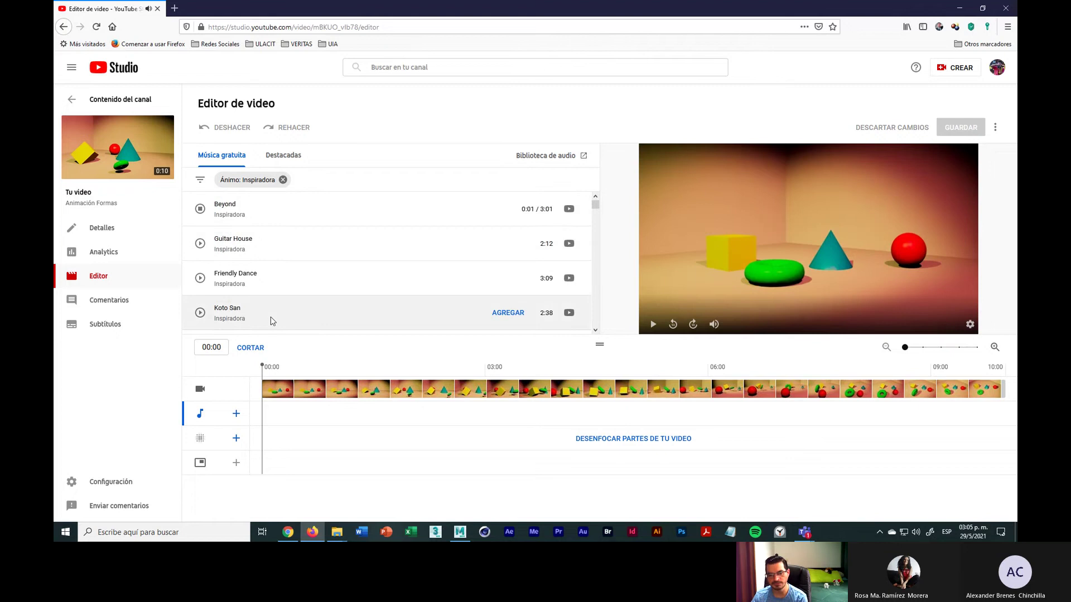
{"action": "left_click", "coordinate": [199, 210]}
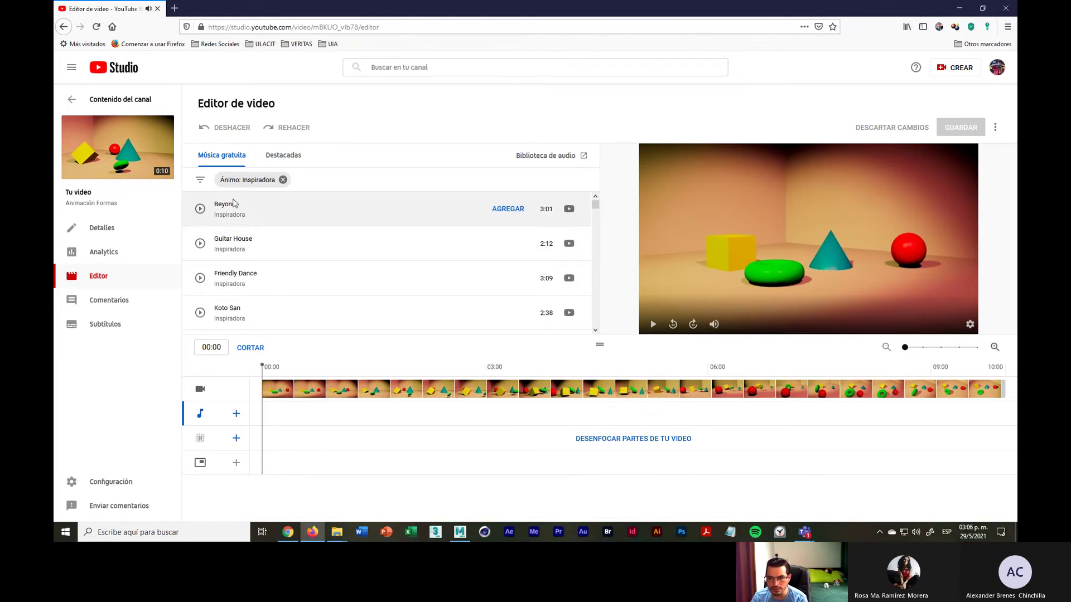
{"action": "left_click", "coordinate": [501, 215]}
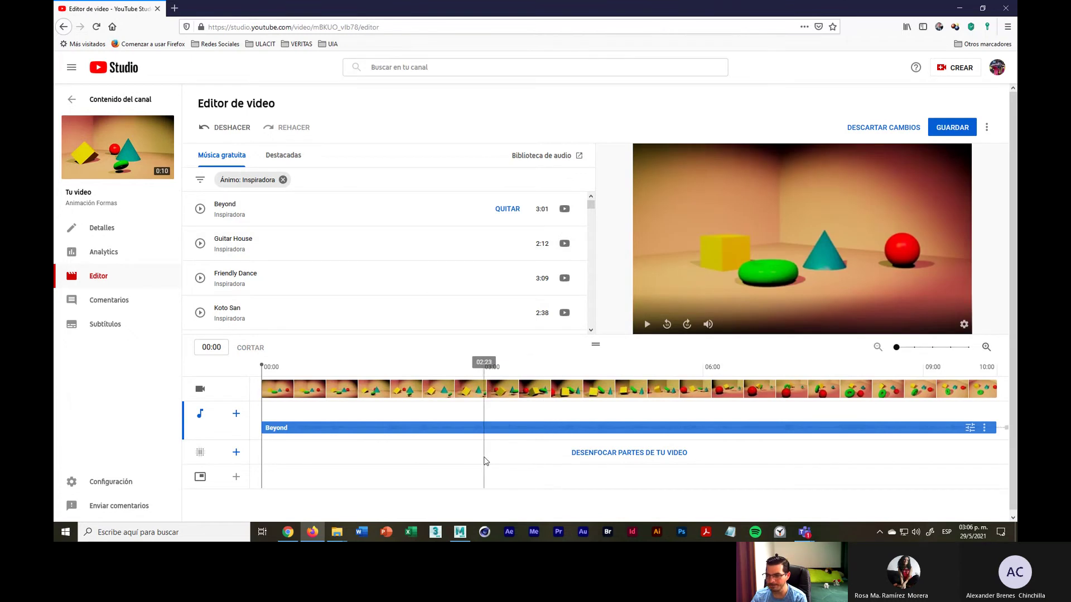
Read the licence information of the Beyond track and look over its mix level and track options
{"action": "left_click", "coordinate": [985, 428]}
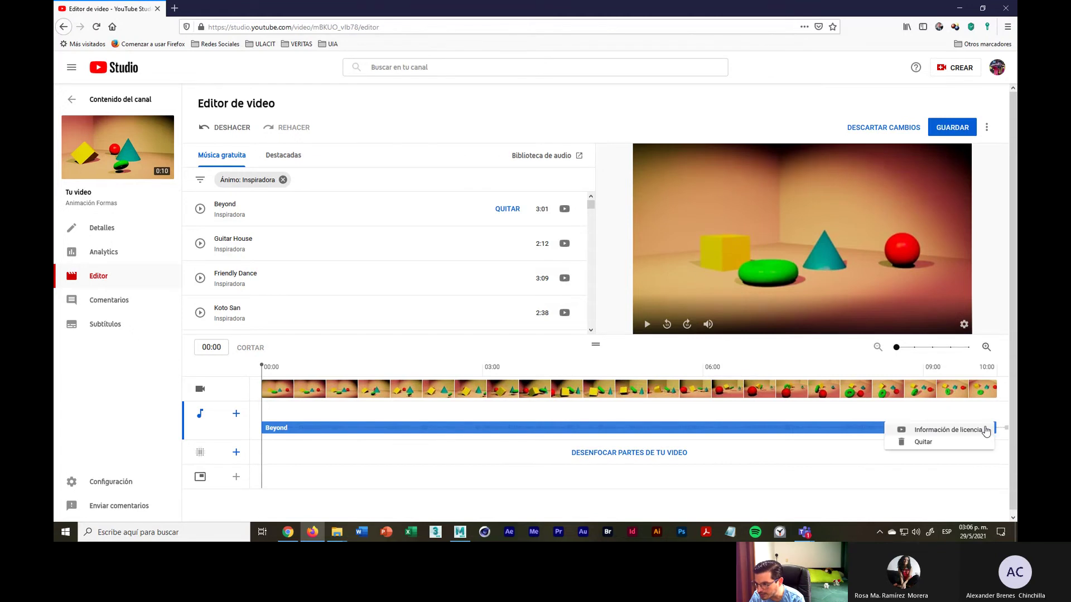
{"action": "left_click", "coordinate": [948, 430]}
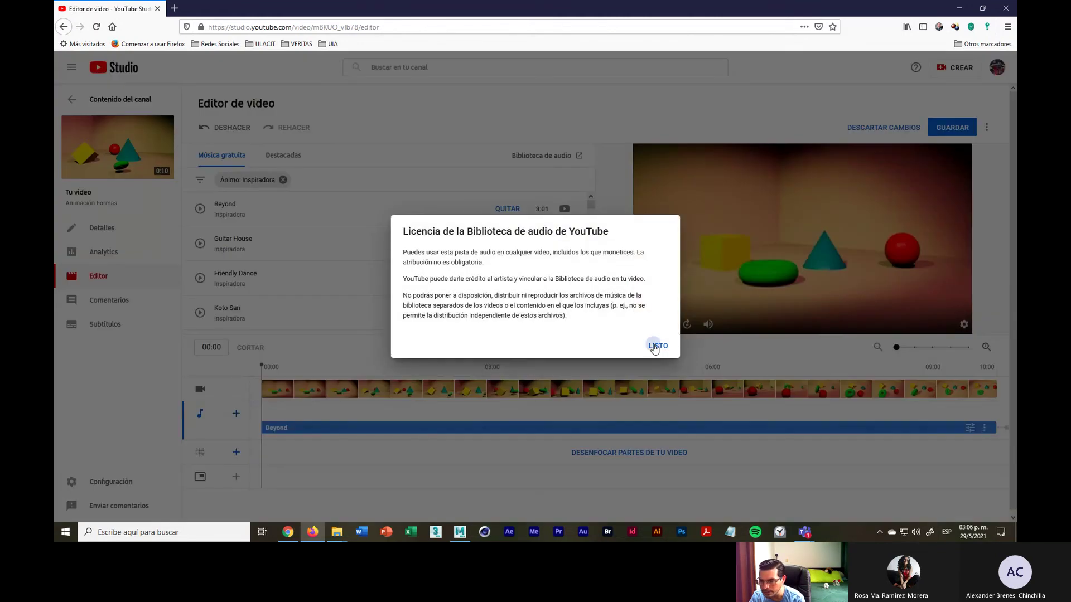
{"action": "left_click", "coordinate": [654, 347]}
{"action": "left_click", "coordinate": [970, 430]}
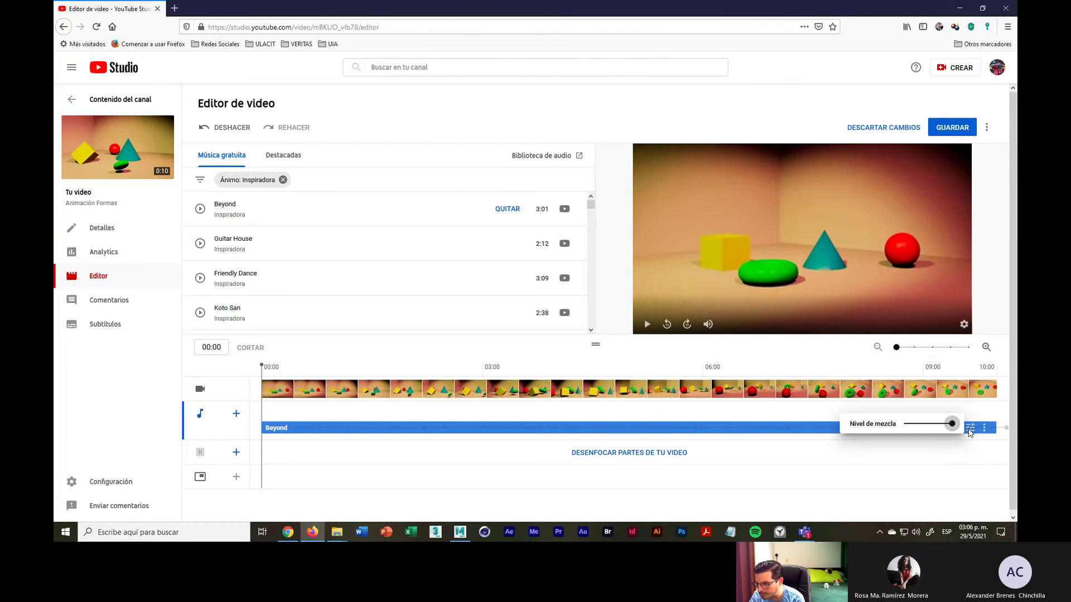
{"action": "left_click", "coordinate": [985, 428]}
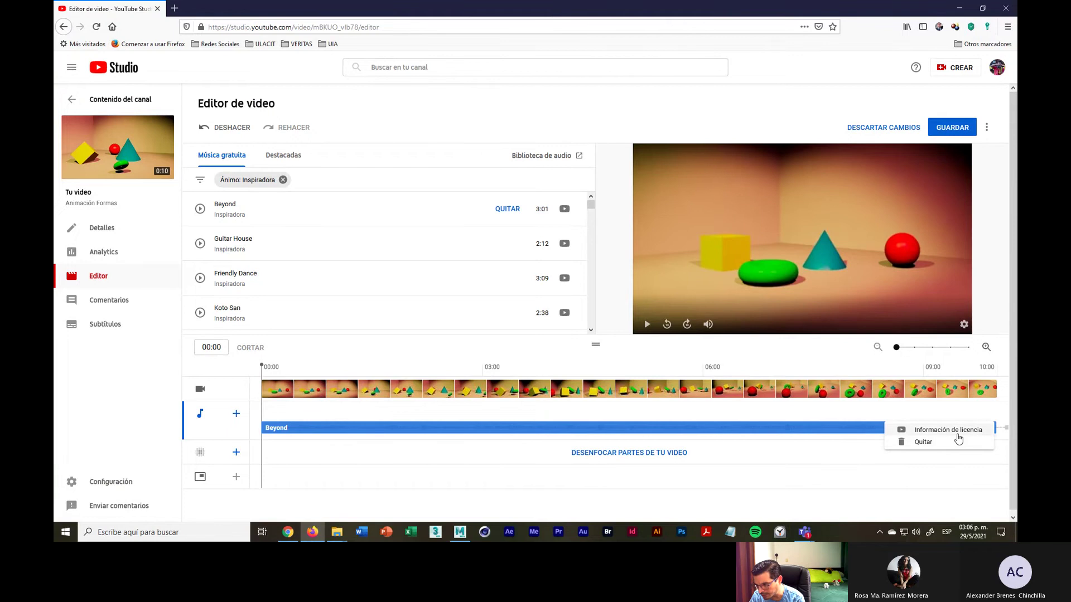
{"action": "left_click", "coordinate": [967, 414]}
Try lowering the Beyond track's mix level to the minimum and raising it back up
{"action": "left_click", "coordinate": [970, 428]}
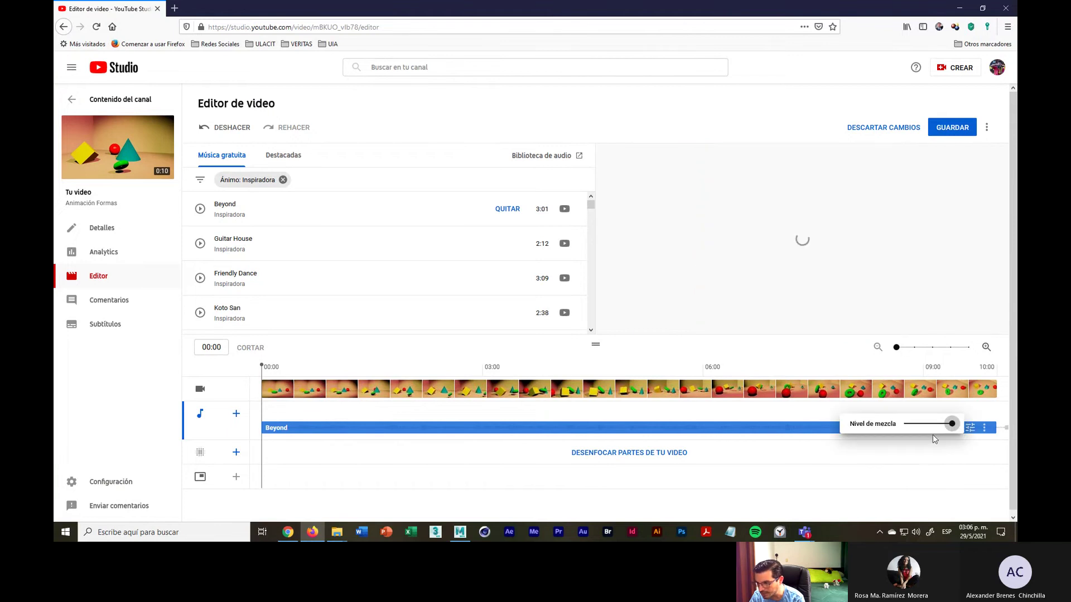
{"action": "left_click_drag", "start_coordinate": [953, 425], "coordinate": [902, 427]}
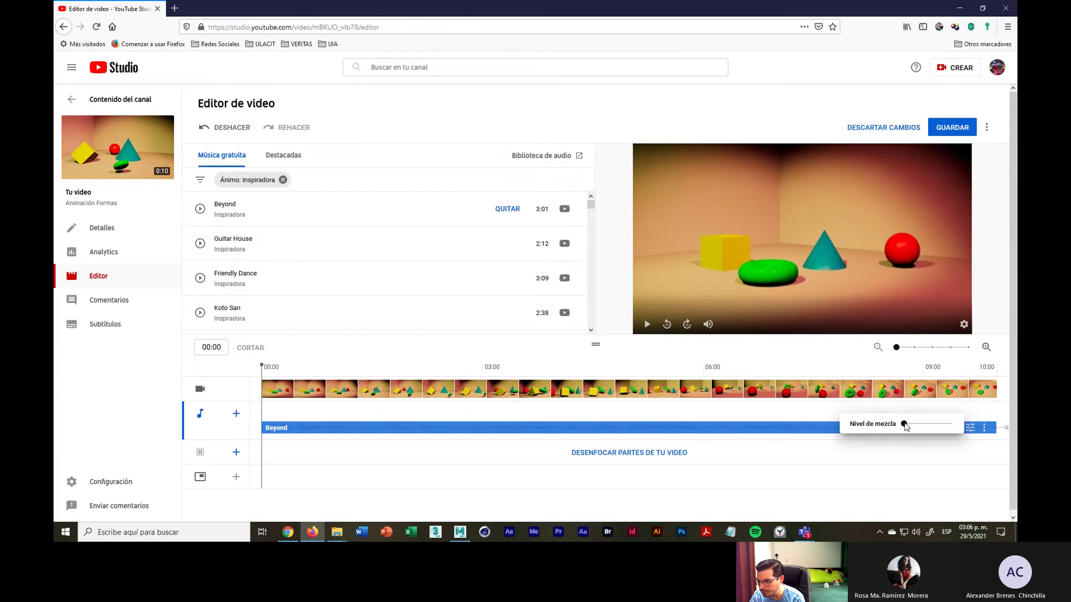
{"action": "left_click_drag", "start_coordinate": [906, 427], "coordinate": [955, 425]}
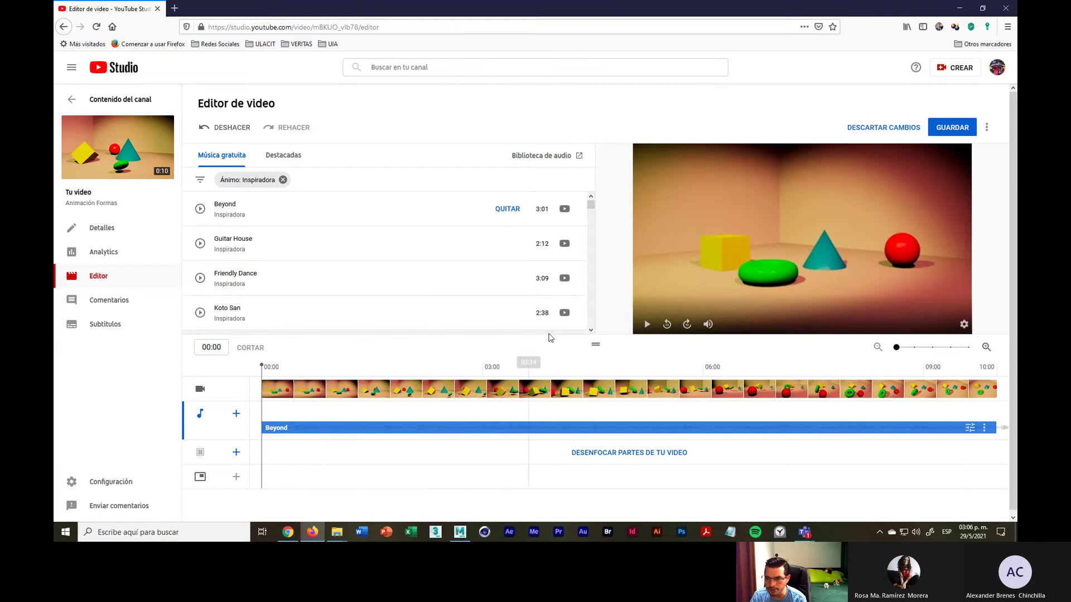
Play the animation with the Beyond music, return the playhead to the start and play it again
{"action": "left_click", "coordinate": [647, 323]}
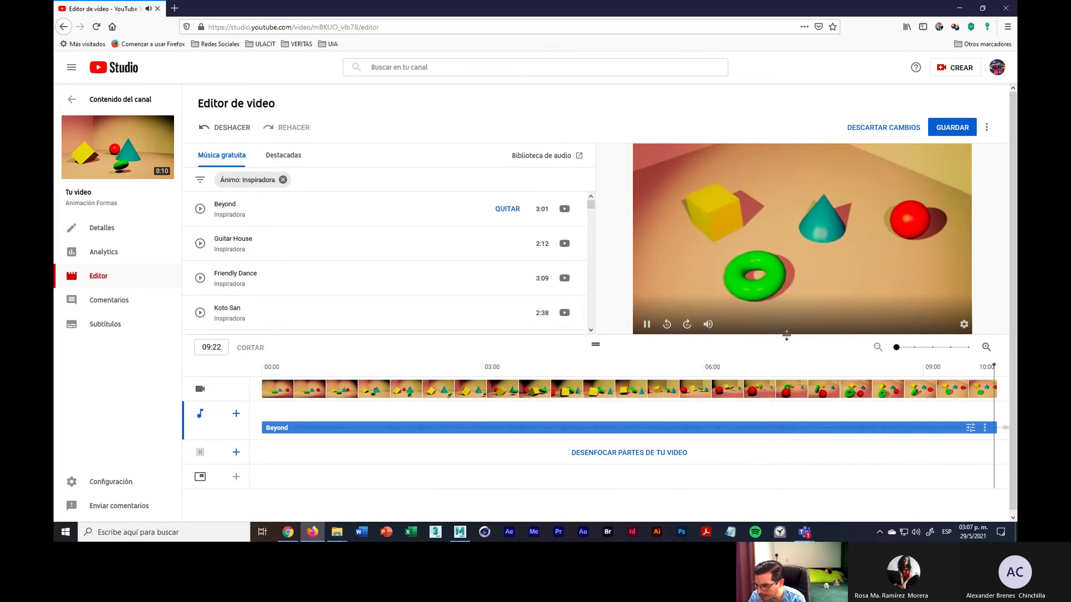
{"action": "left_click", "coordinate": [970, 428]}
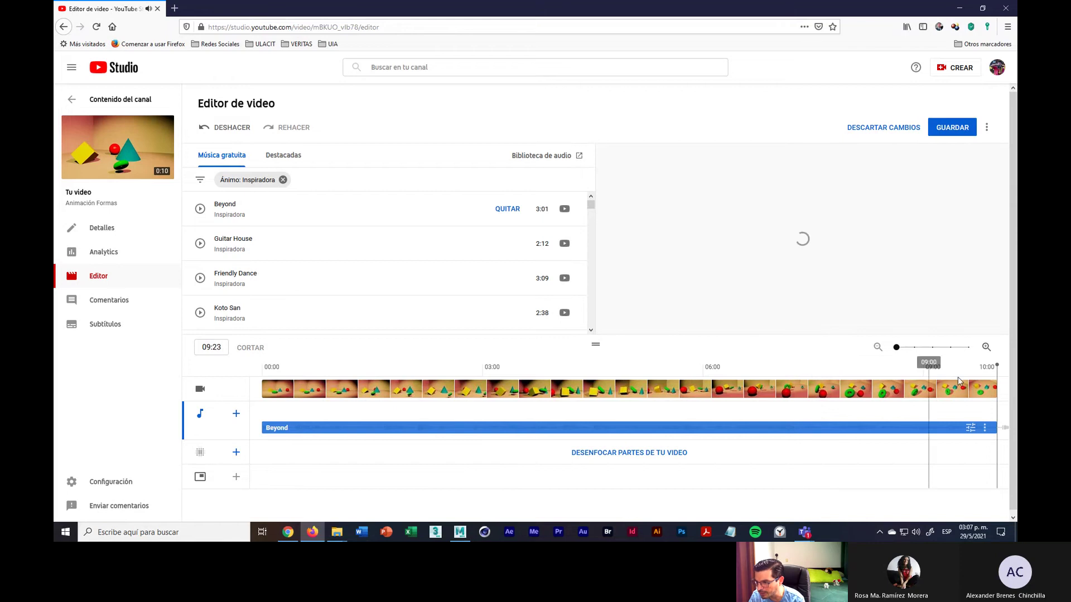
{"action": "left_click", "coordinate": [264, 369]}
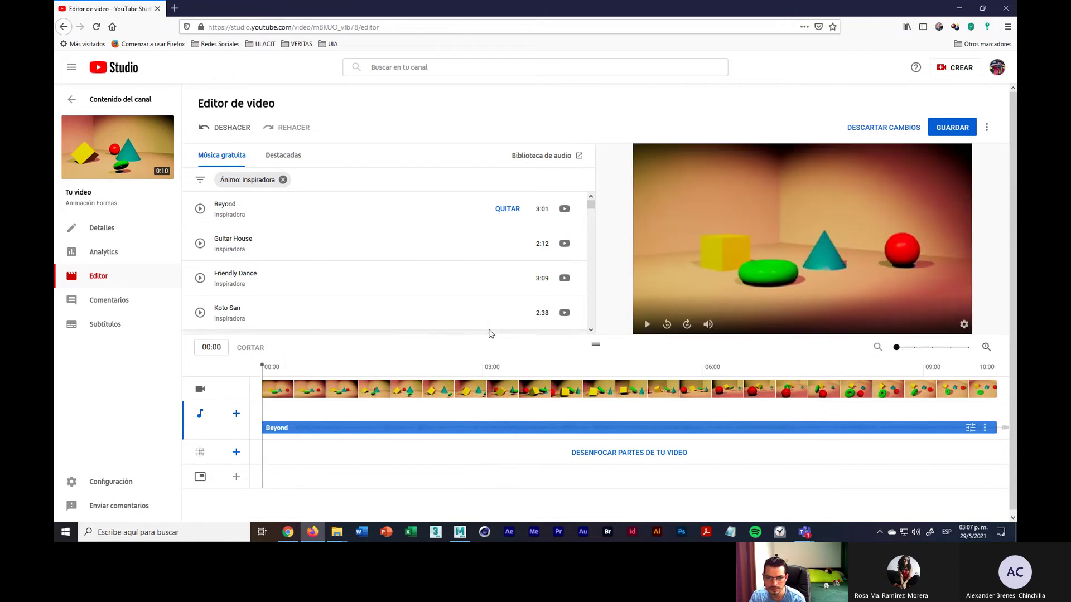
{"action": "left_click", "coordinate": [647, 325]}
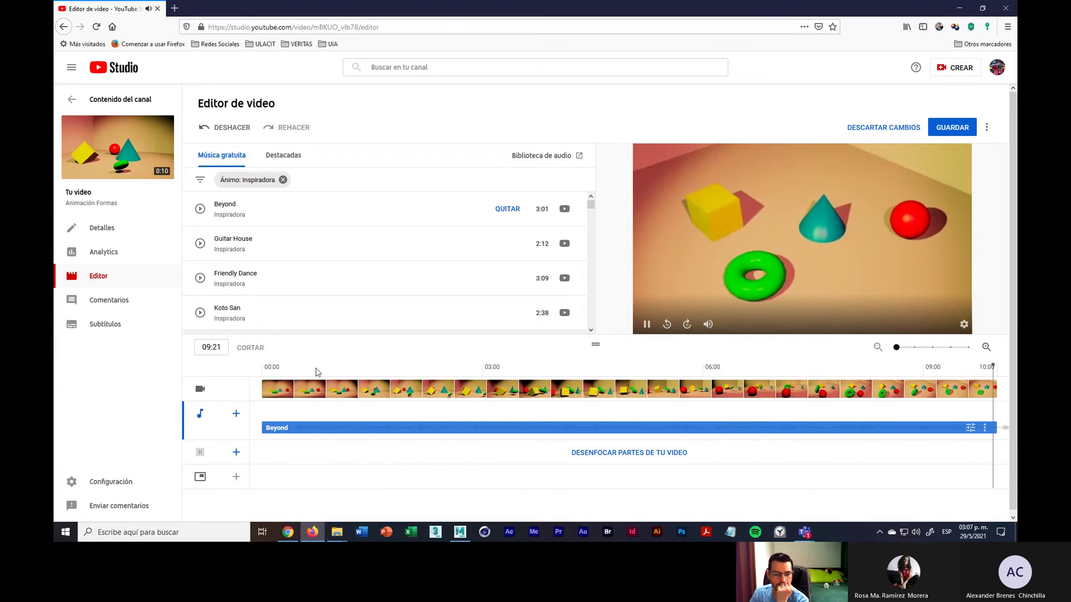
Check the Beyond track's options and adjust its mix level to a low setting
{"action": "right_click", "coordinate": [937, 426]}
{"action": "key", "text": "Escape"}
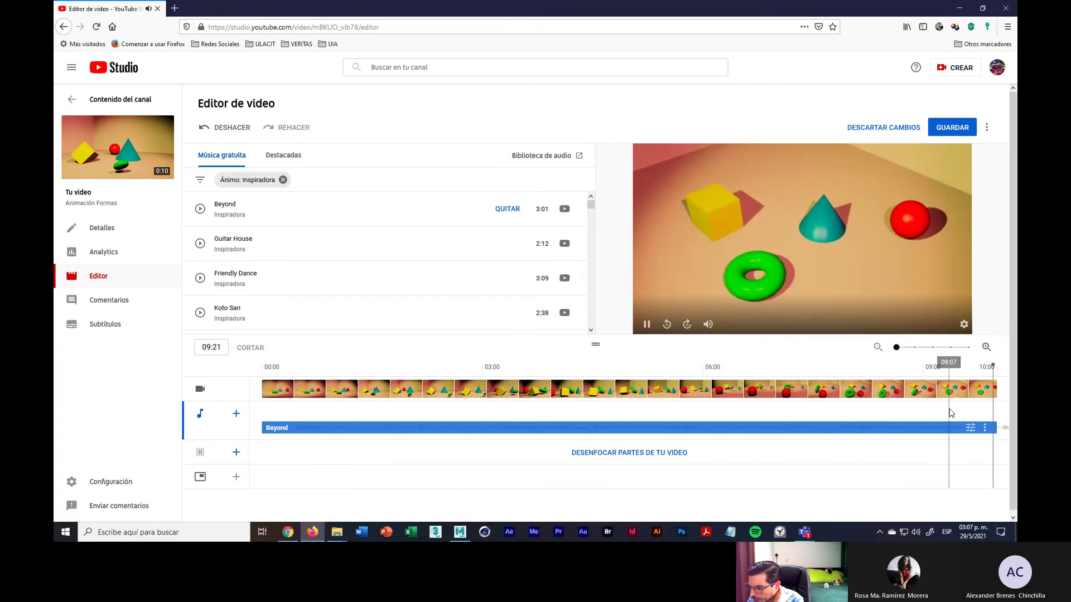
{"action": "left_click", "coordinate": [985, 428]}
{"action": "key", "text": "Escape"}
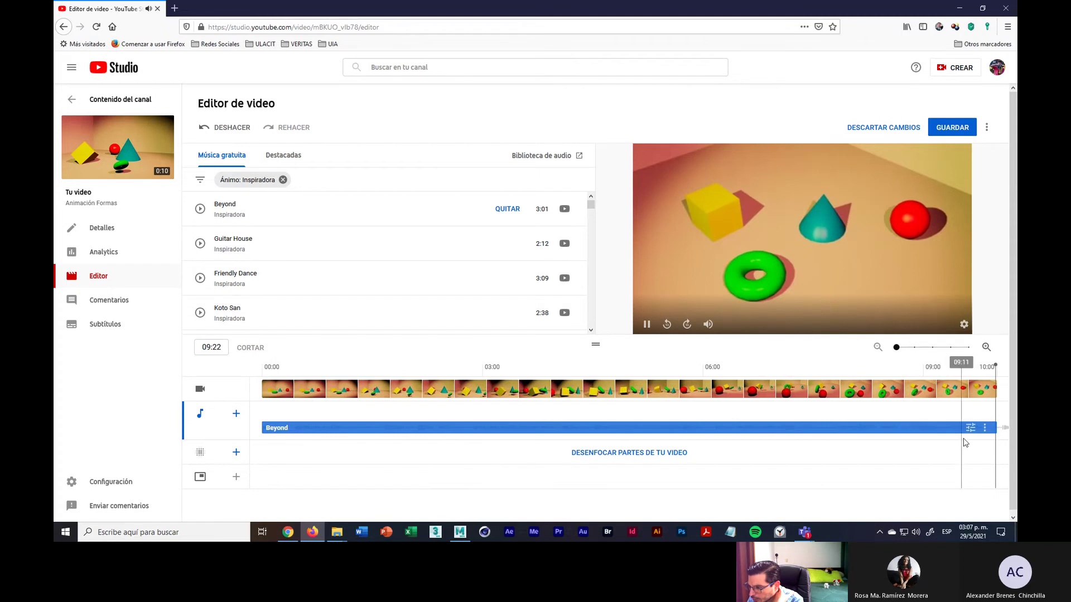
{"action": "left_click", "coordinate": [971, 428]}
{"action": "mouse_move", "coordinate": [907, 425]}
{"action": "left_mouse_down"}
{"action": "mouse_move", "coordinate": [952, 424]}
{"action": "mouse_move", "coordinate": [926, 424]}
{"action": "left_mouse_up"}
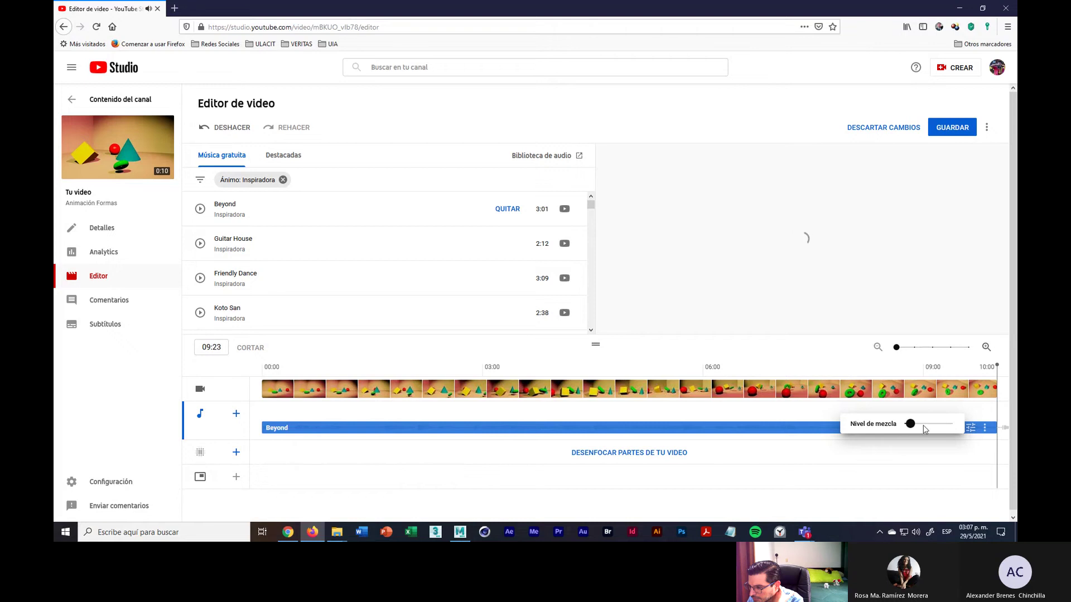
{"action": "left_click", "coordinate": [978, 413]}
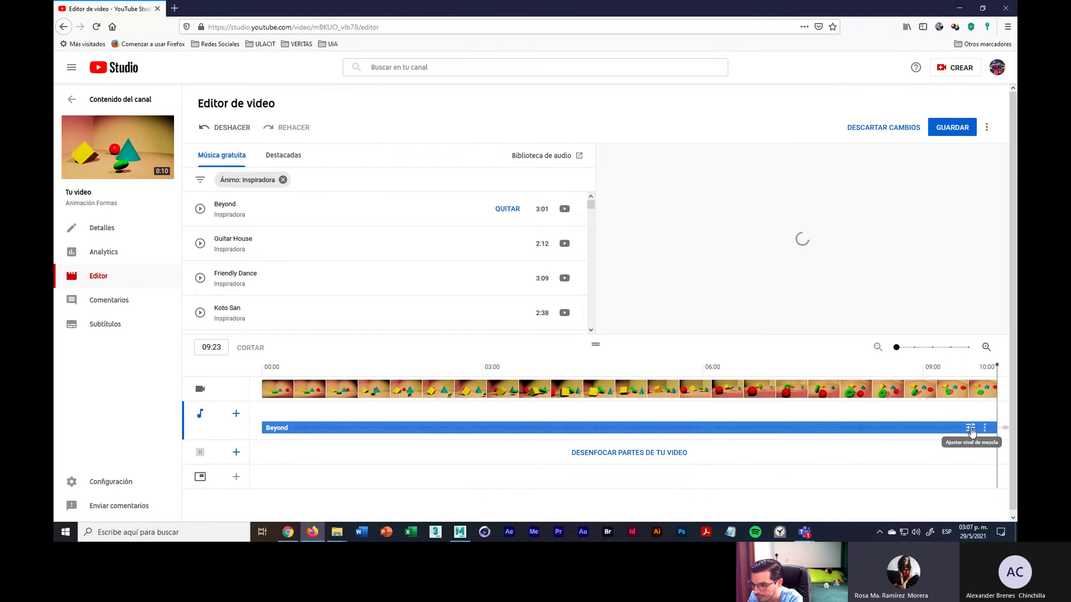
Try to add another music track to the audio row of the timeline
{"action": "left_click", "coordinate": [236, 416]}
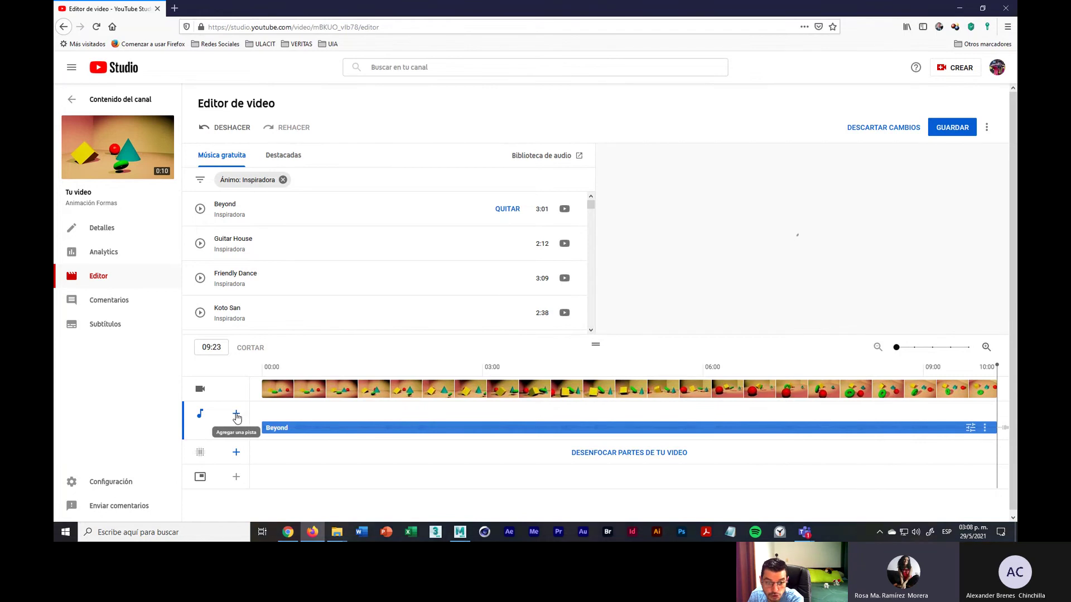
{"action": "left_click", "coordinate": [237, 417]}
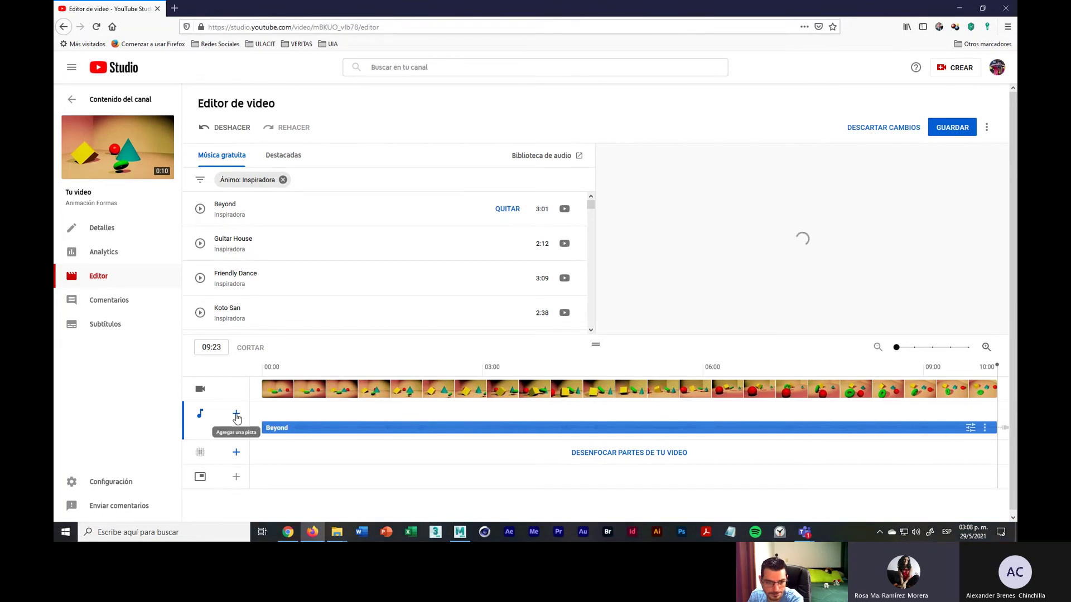
{"action": "left_click", "coordinate": [237, 418]}
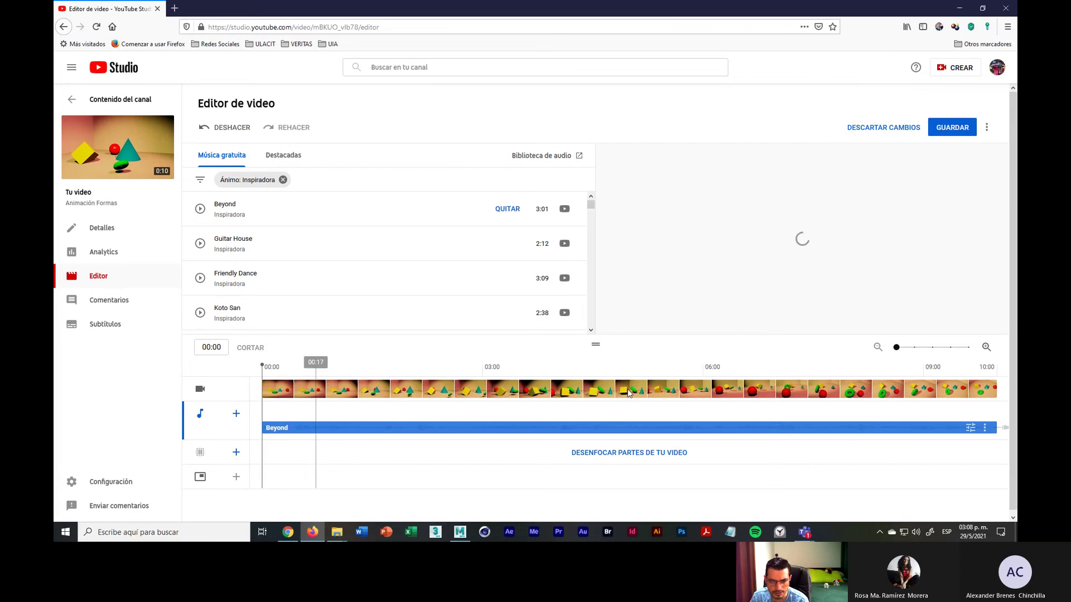
Move the playhead around the end of the timeline and check the Beyond track's additional actions and mix level
{"action": "left_click", "coordinate": [966, 368]}
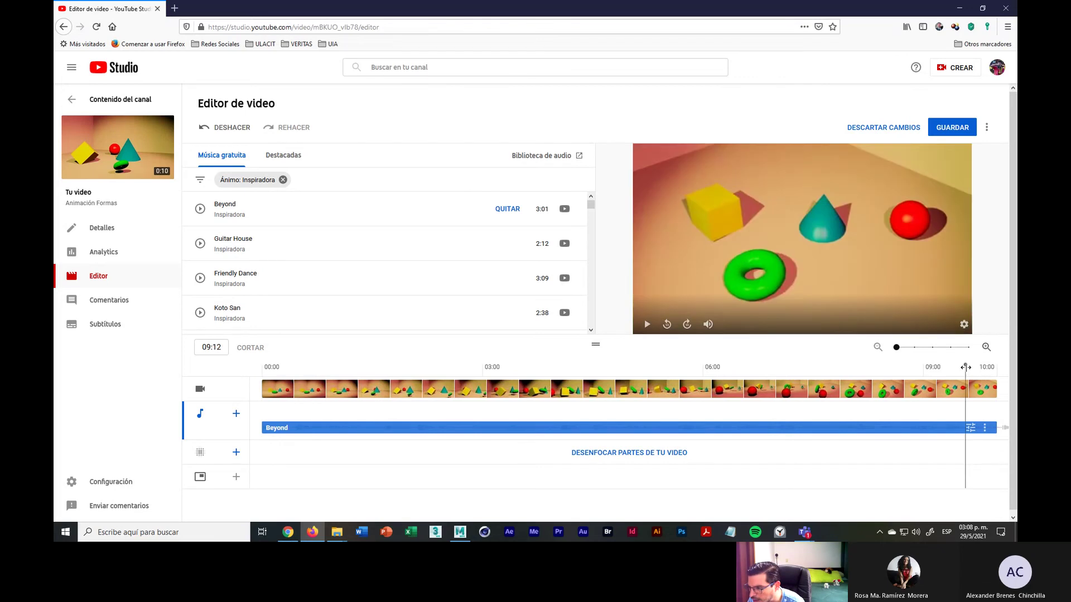
{"action": "left_click_drag", "start_coordinate": [966, 367], "coordinate": [997, 369]}
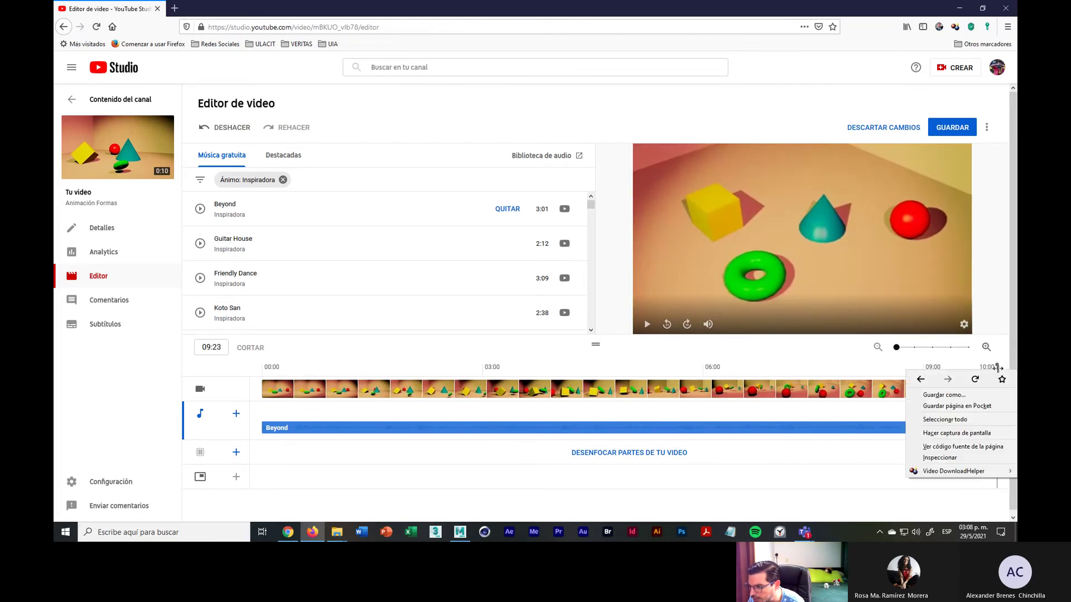
{"action": "left_click", "coordinate": [840, 369]}
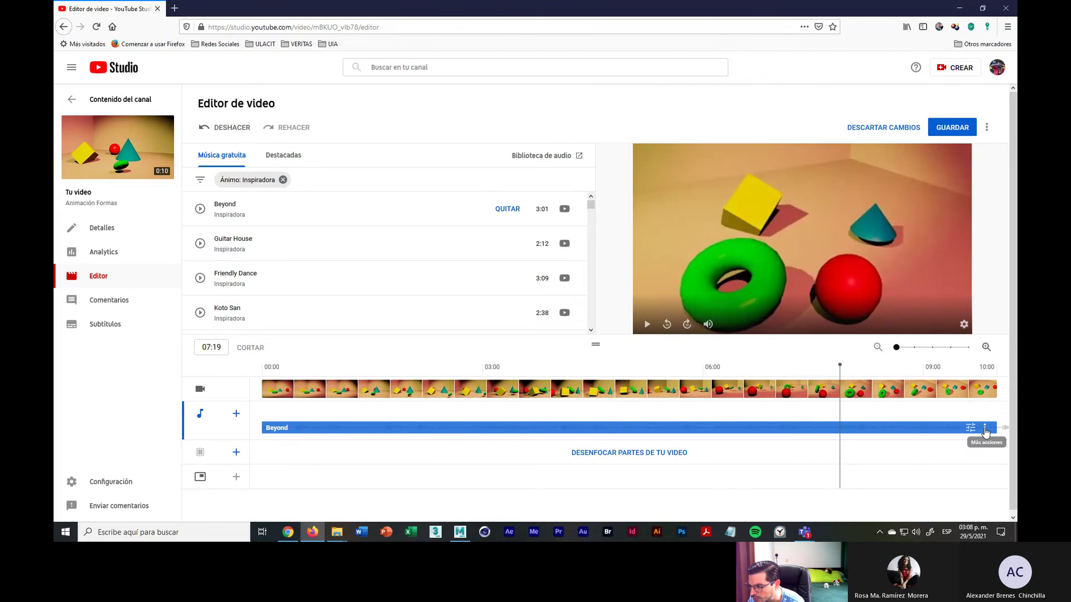
{"action": "left_click", "coordinate": [984, 428]}
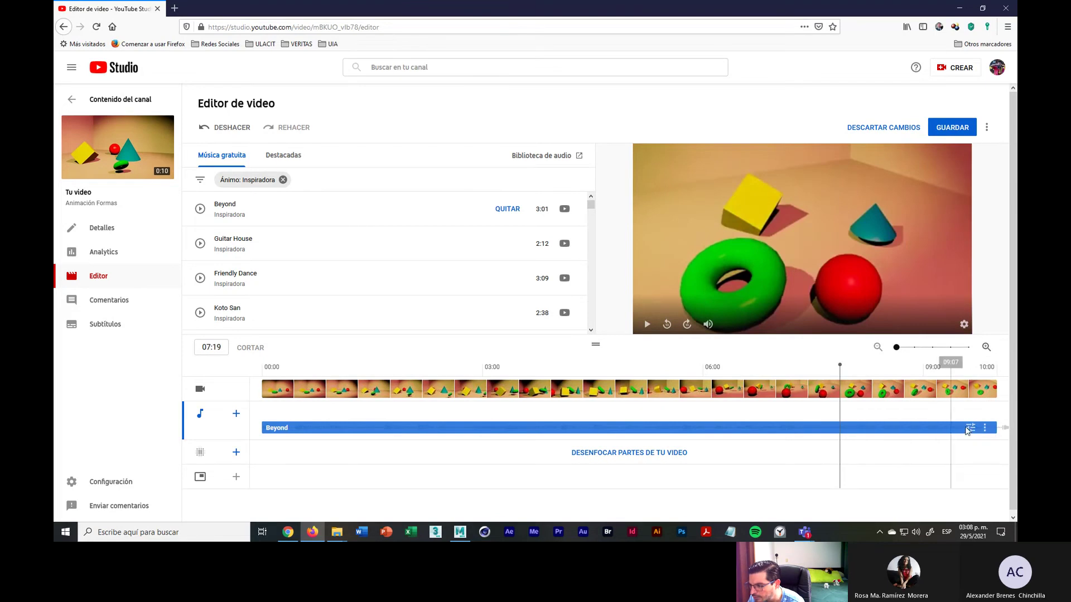
{"action": "left_click", "coordinate": [971, 428]}
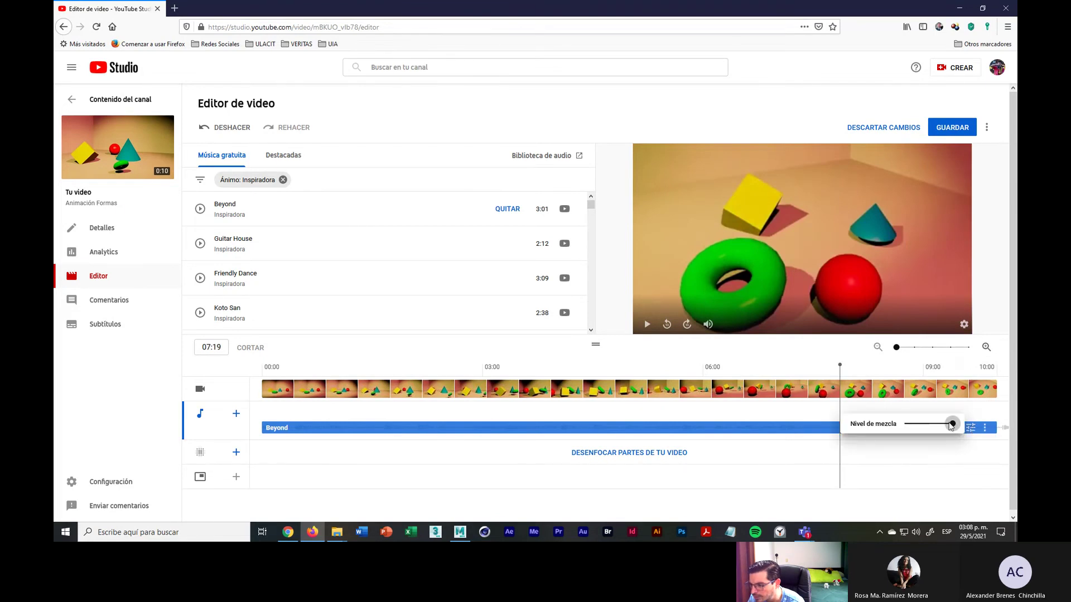
{"action": "left_click", "coordinate": [905, 368]}
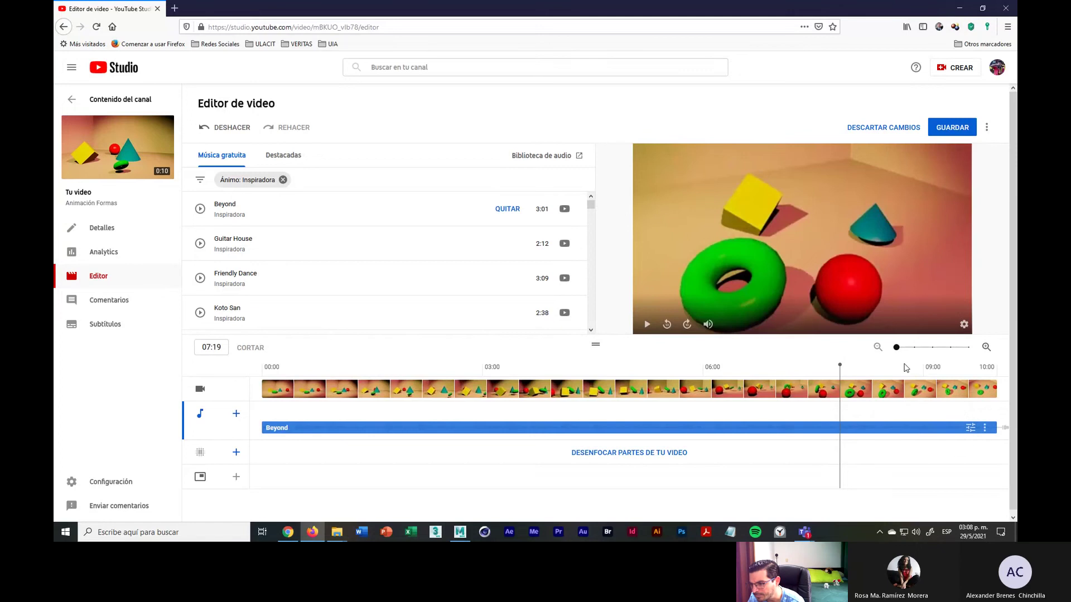
Move the playhead to 08:23 and lower the Beyond track's mix level to the minimum
{"action": "left_click", "coordinate": [924, 370]}
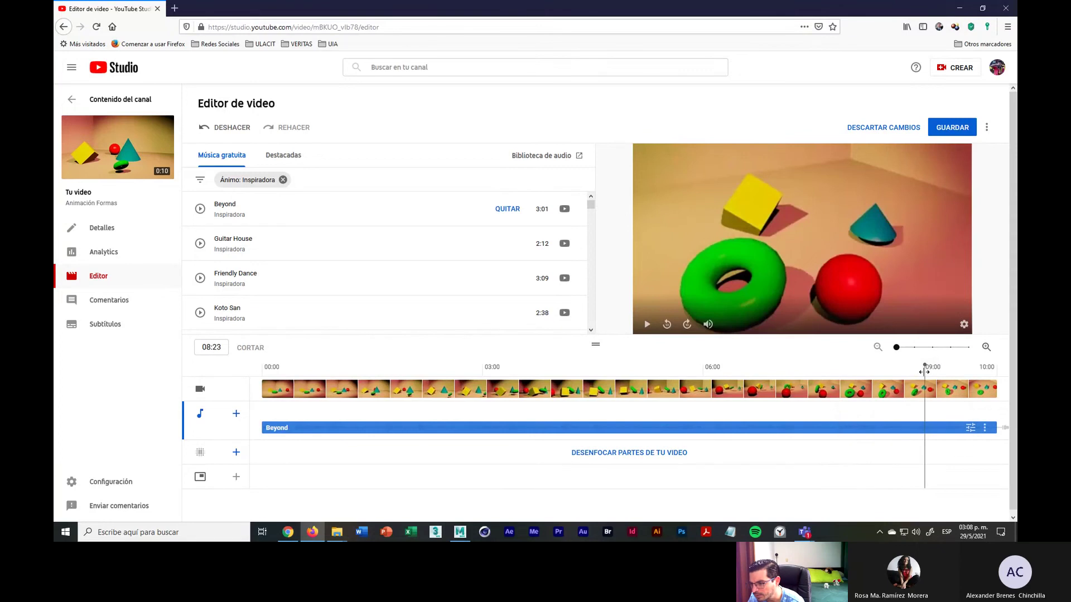
{"action": "left_click", "coordinate": [971, 428]}
{"action": "left_click_drag", "start_coordinate": [953, 424], "coordinate": [893, 422]}
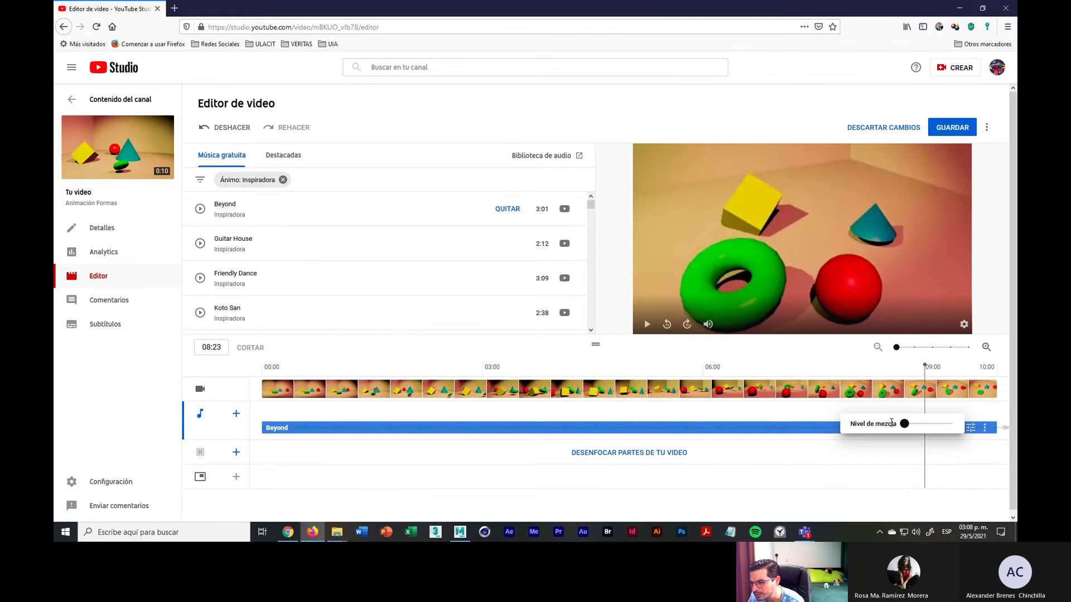
{"action": "left_click", "coordinate": [897, 412]}
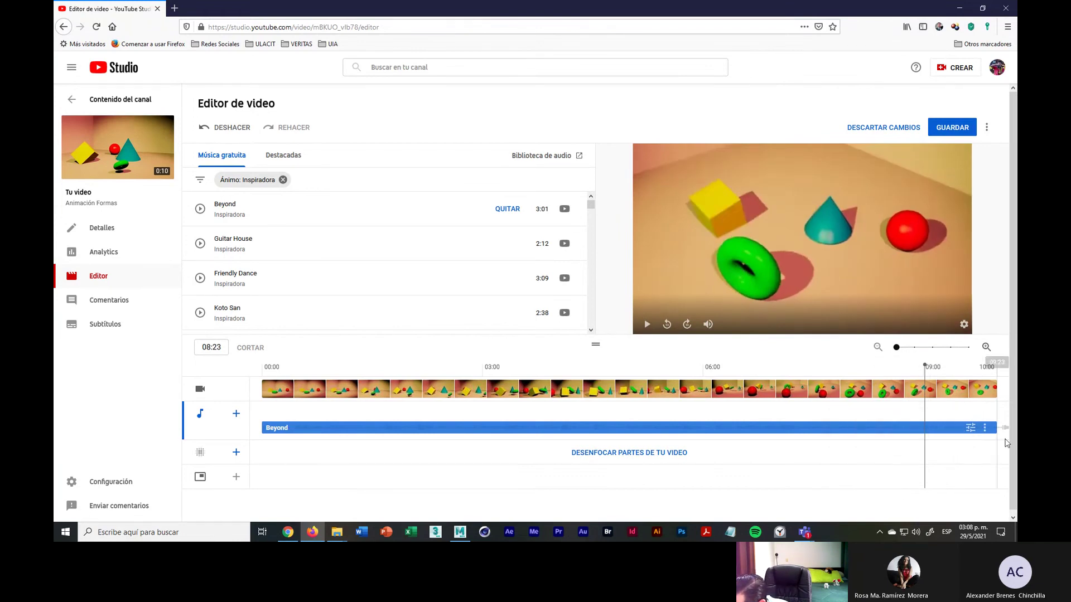
Check the end of the Beyond track for more options and scrub the playhead back to 04:15
{"action": "right_click", "coordinate": [1003, 428]}
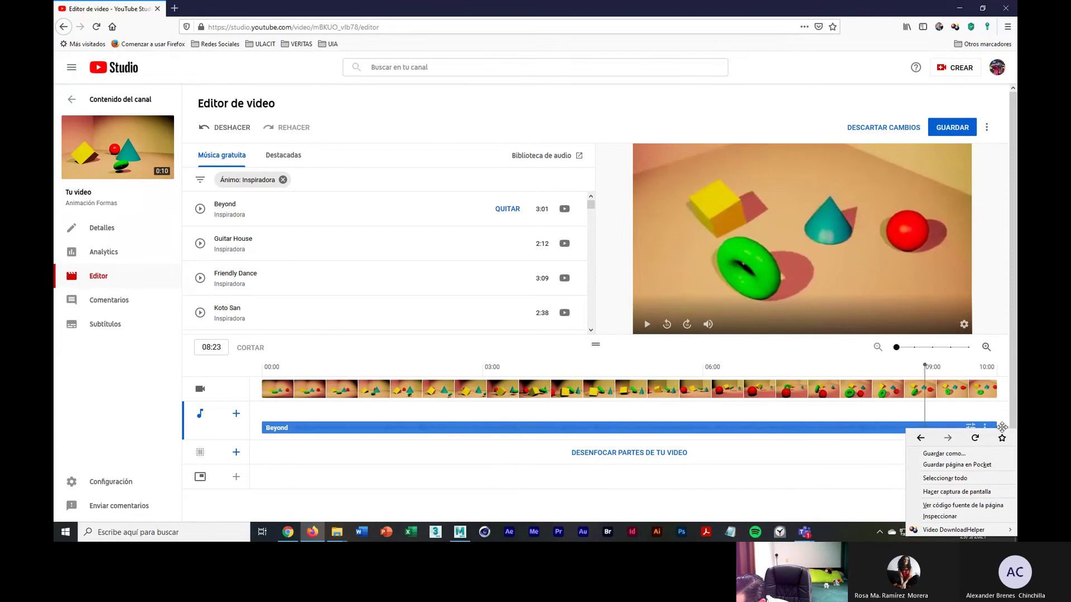
{"action": "left_click", "coordinate": [890, 411]}
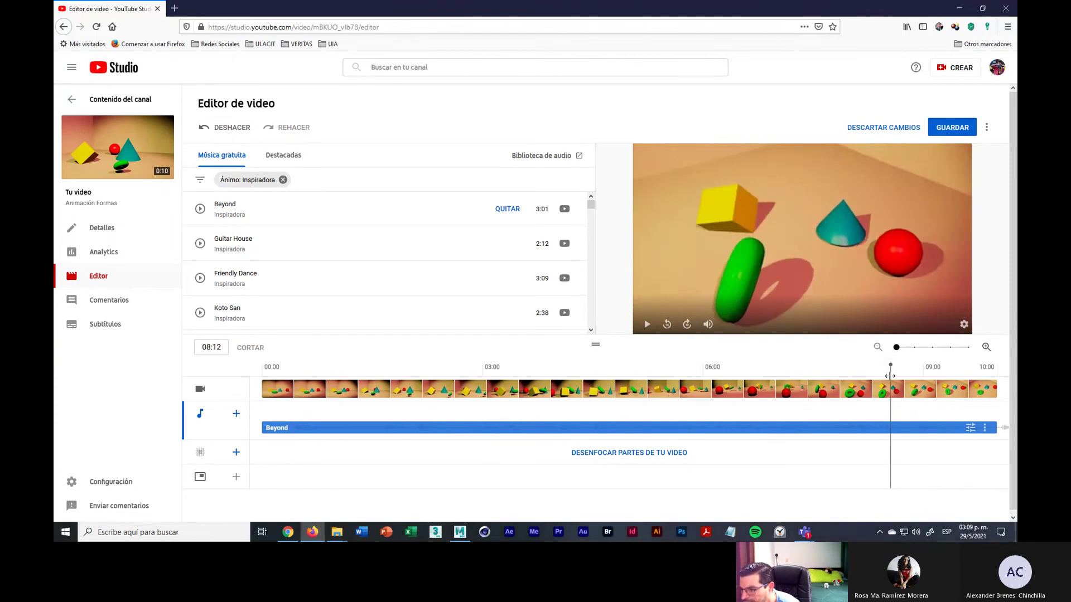
{"action": "left_click_drag", "start_coordinate": [891, 376], "coordinate": [605, 401]}
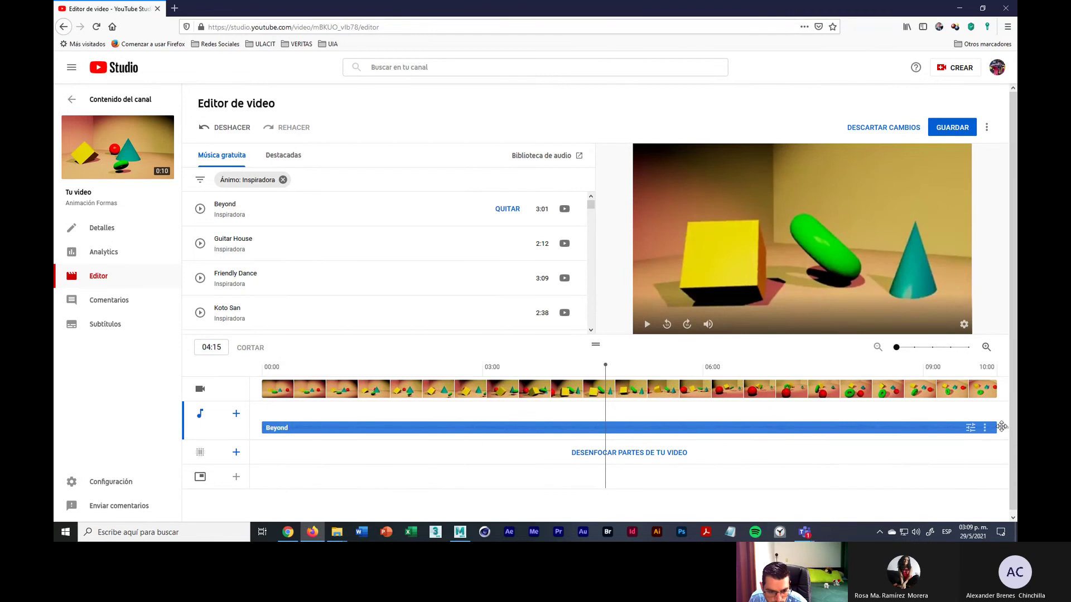
Return the playhead to the start and play the animation with the Beyond music twice
{"action": "left_click", "coordinate": [269, 367]}
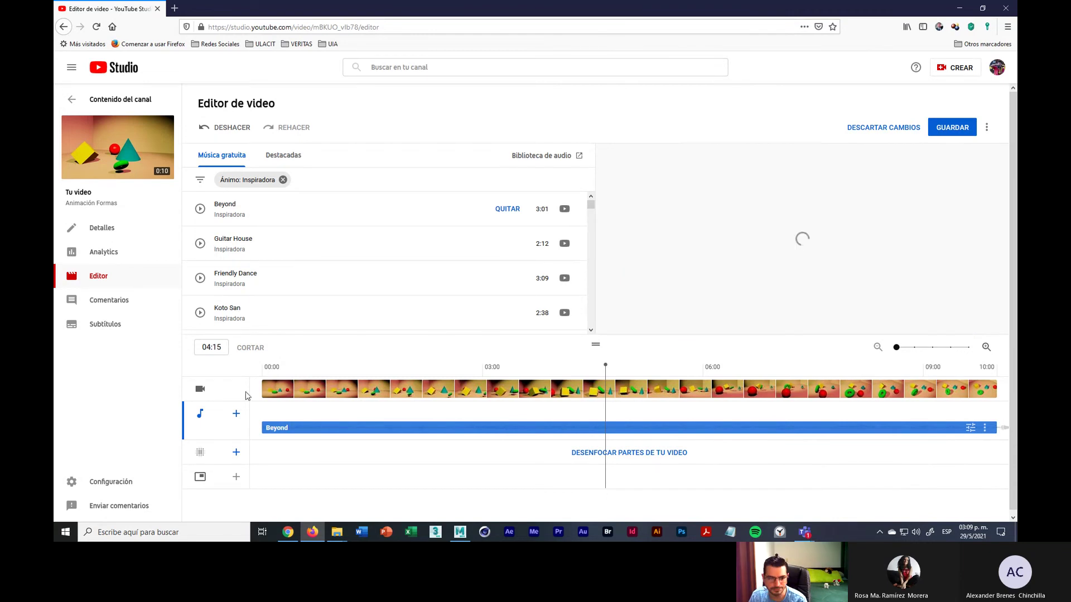
{"action": "left_click_drag", "start_coordinate": [269, 367], "coordinate": [246, 373]}
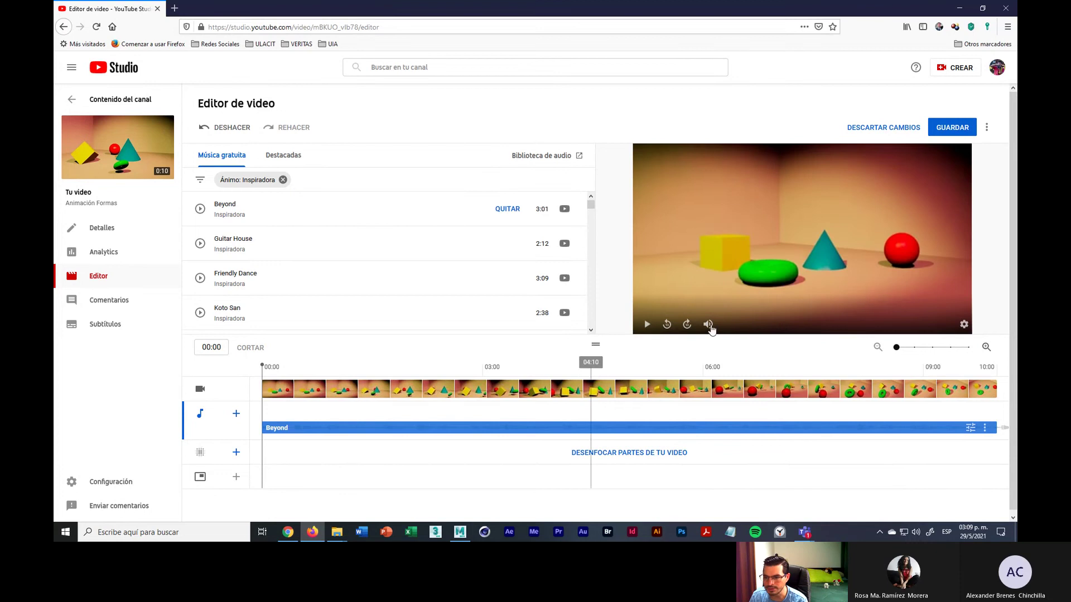
{"action": "left_click", "coordinate": [647, 324]}
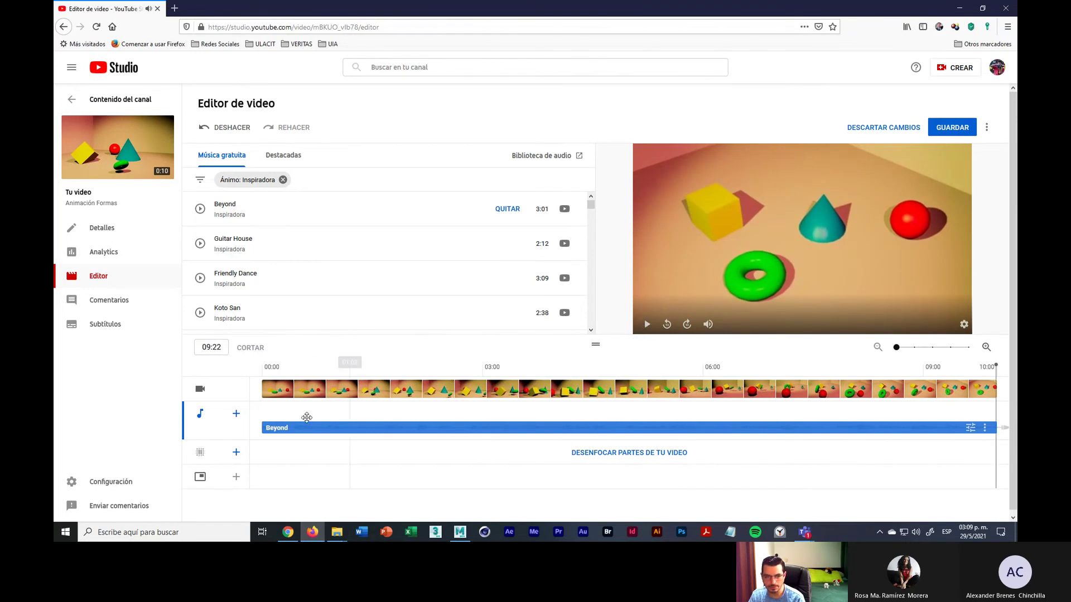
{"action": "left_click", "coordinate": [269, 368]}
{"action": "key", "text": "space"}
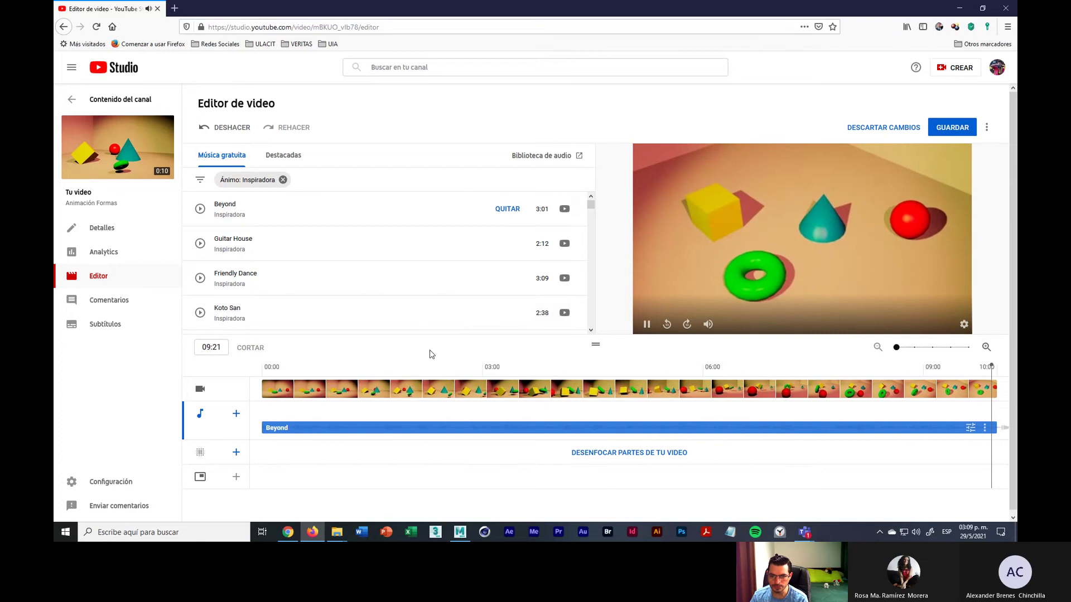
Save the edited video with the Beyond track and confirm the changes
{"action": "left_click", "coordinate": [953, 128]}
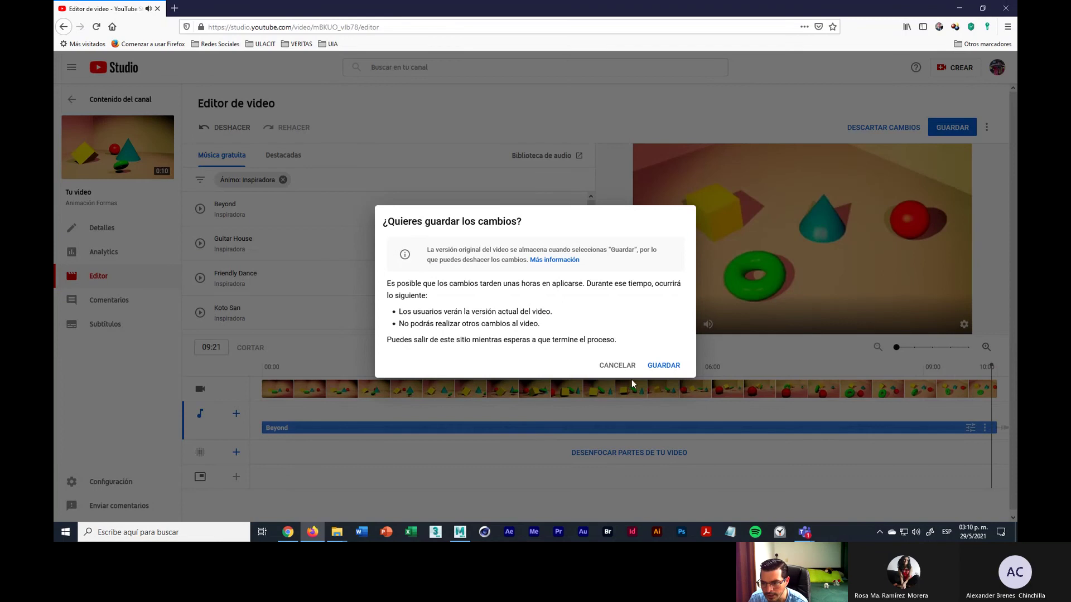
{"action": "left_click", "coordinate": [668, 366]}
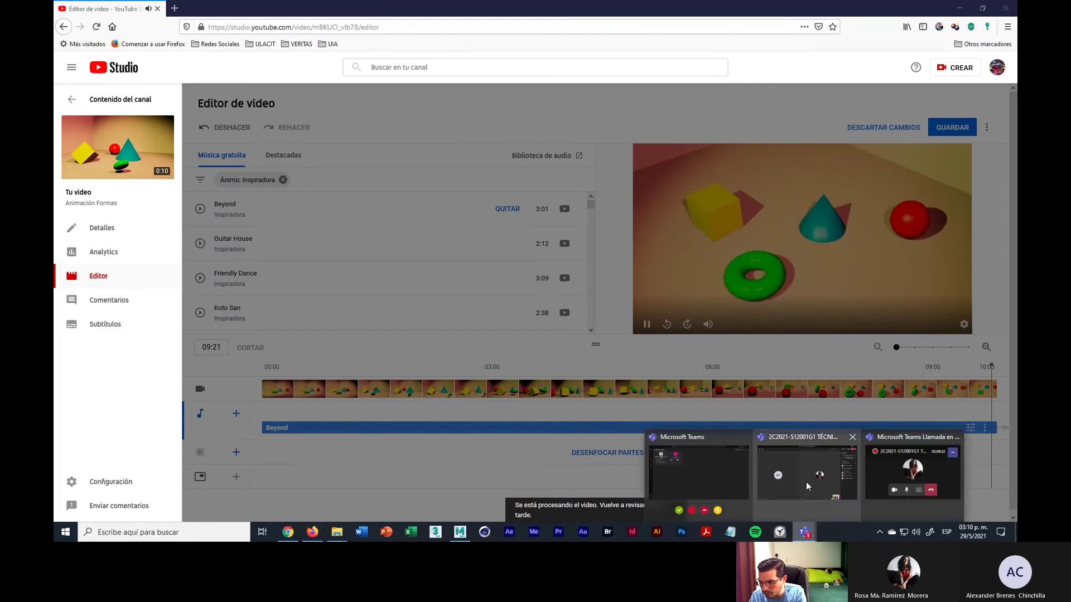
Switch to the Microsoft Teams meeting, open its chat and view the posted Autodesk Maya 2022 error report image
{"action": "left_click", "coordinate": [805, 482]}
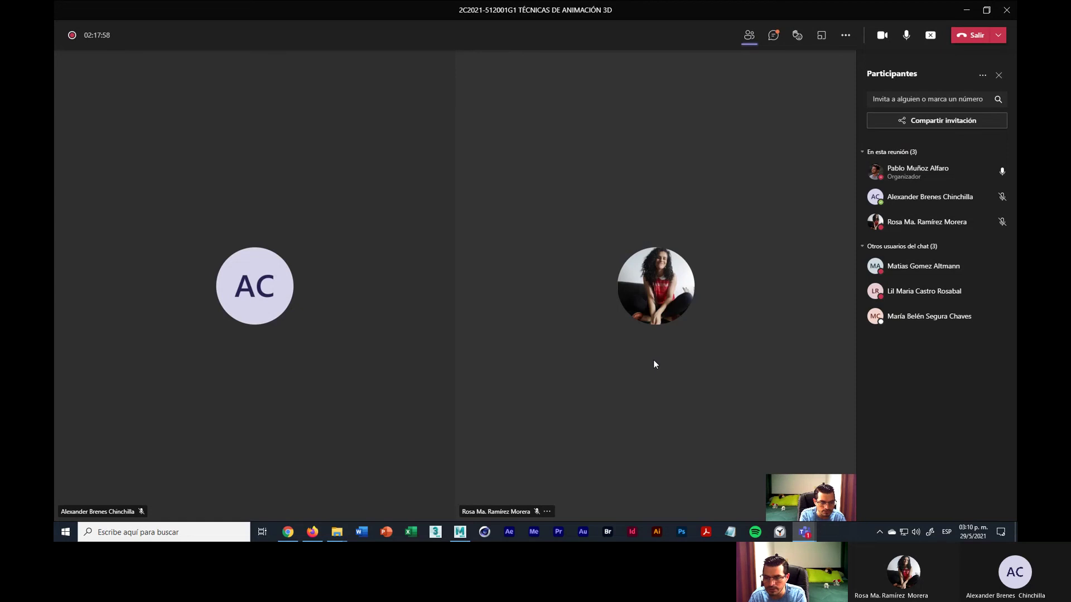
{"action": "left_click", "coordinate": [775, 37]}
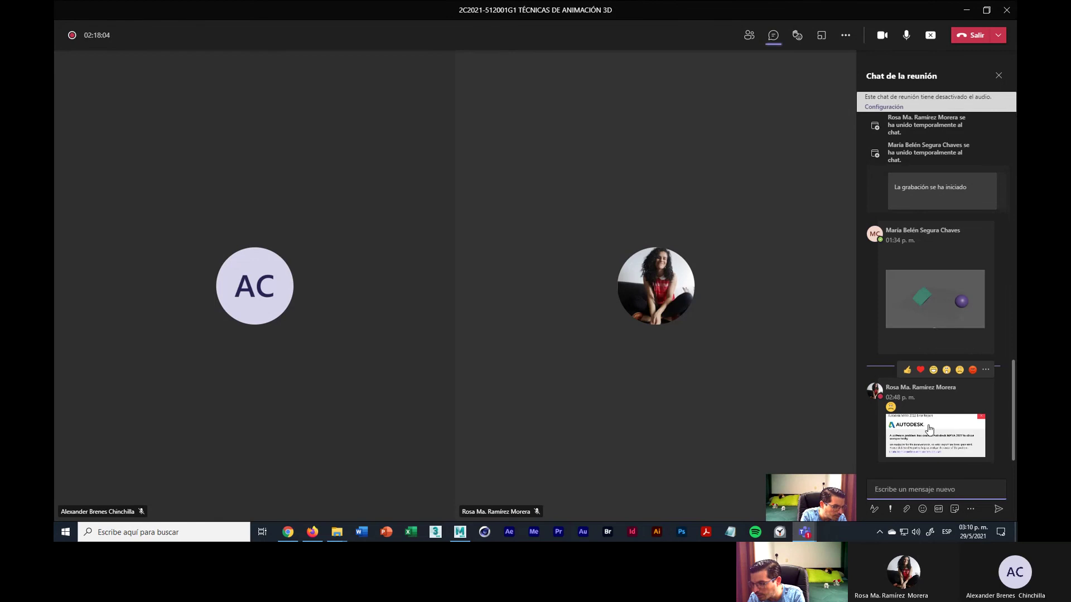
{"action": "left_click", "coordinate": [940, 436]}
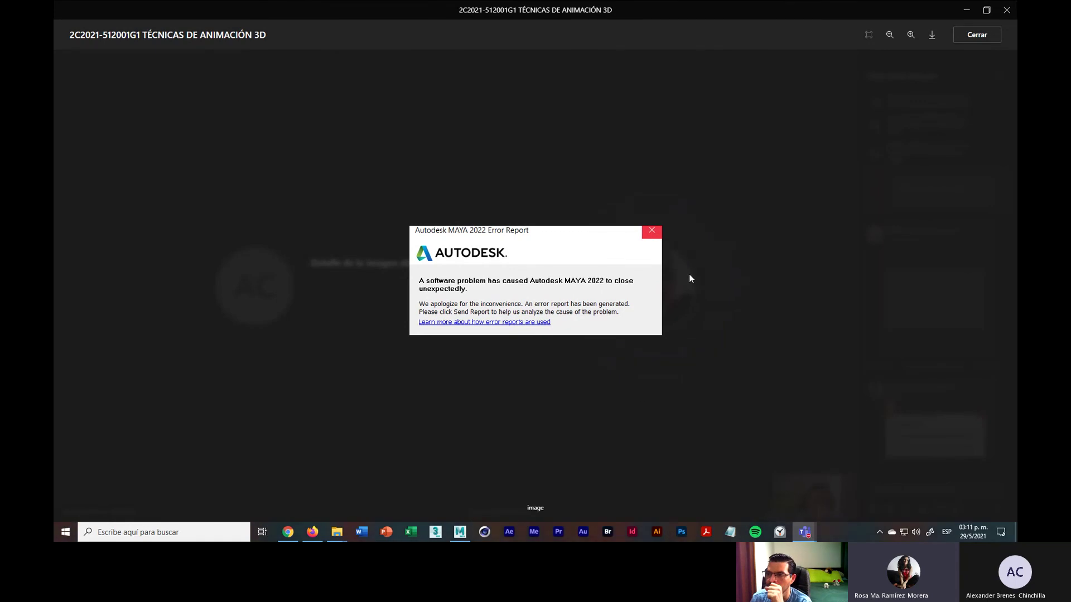
{"action": "left_click", "coordinate": [985, 39]}
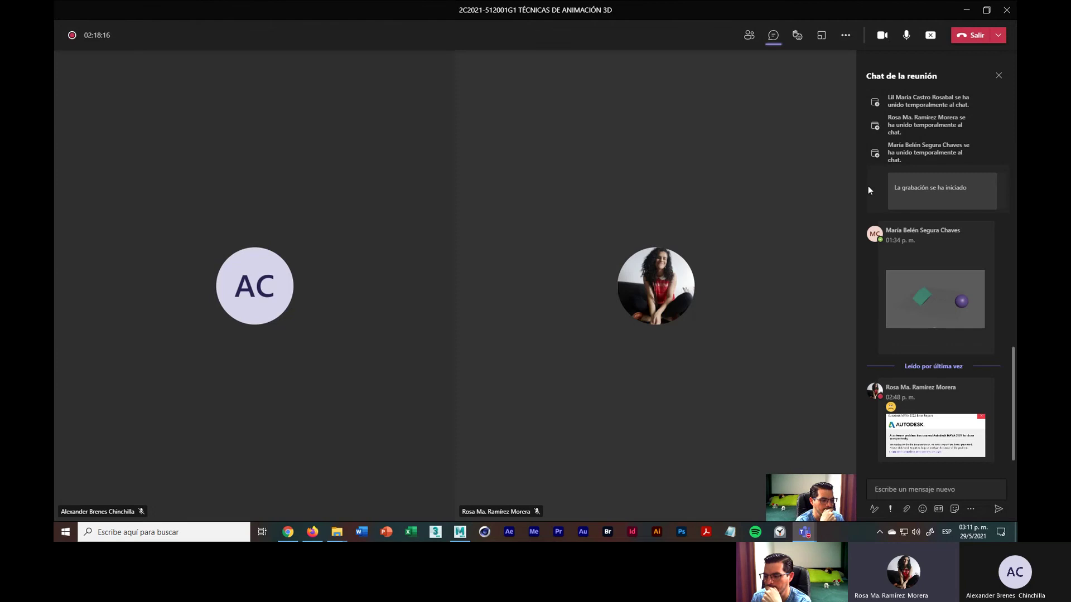
Switch to WhatsApp Web in Chrome and review the latest animation videos and image shared in the Técnicas de Animación 3D group
{"action": "left_click", "coordinate": [288, 532]}
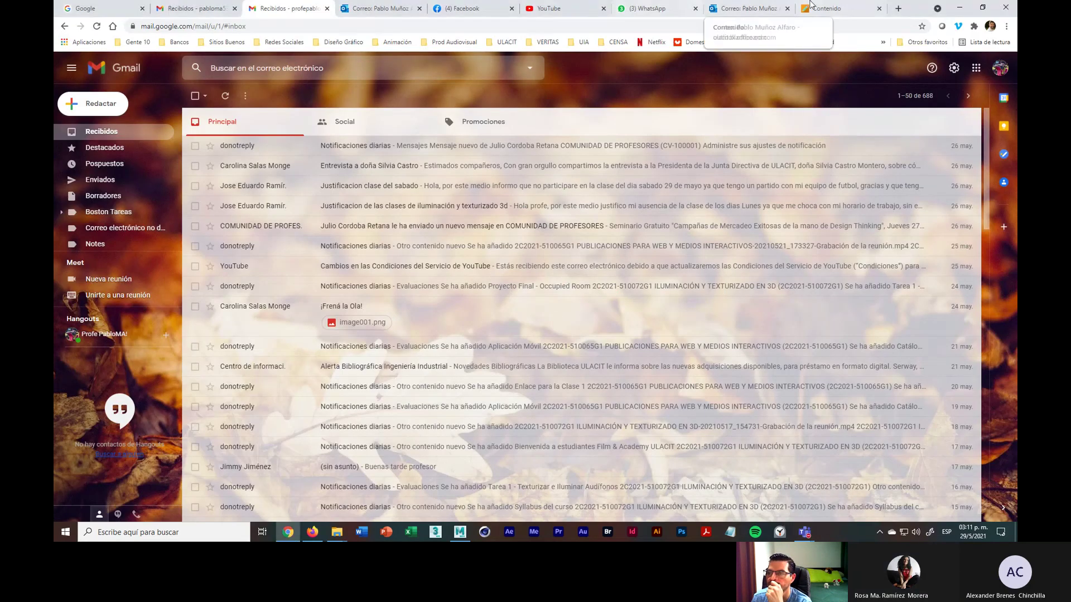
{"action": "left_click", "coordinate": [647, 8]}
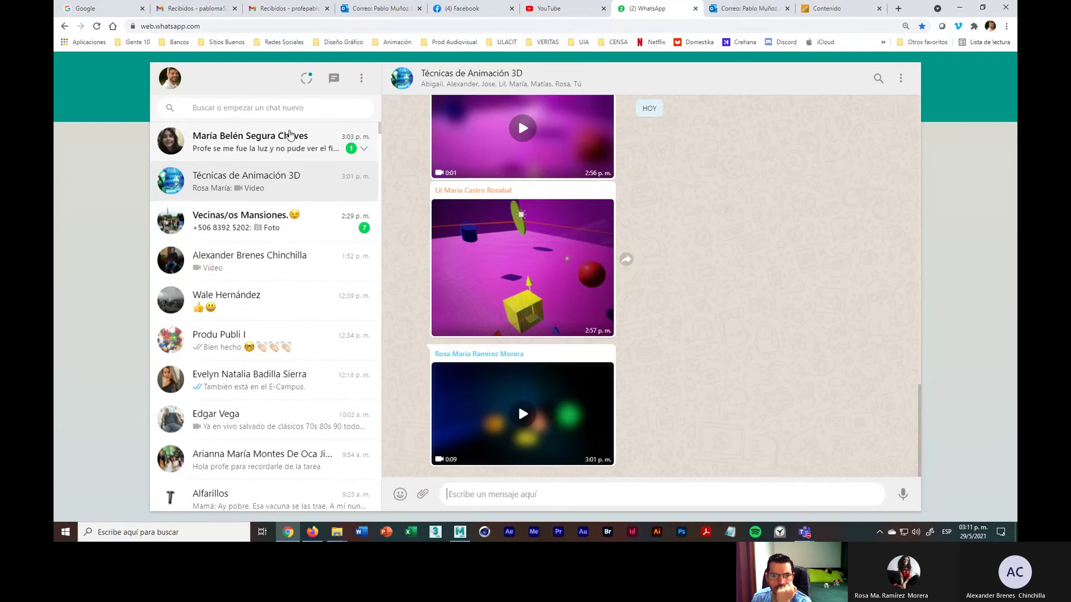
{"action": "scroll", "coordinate": [565, 417], "scroll_direction": "up", "scroll_amount": 4}
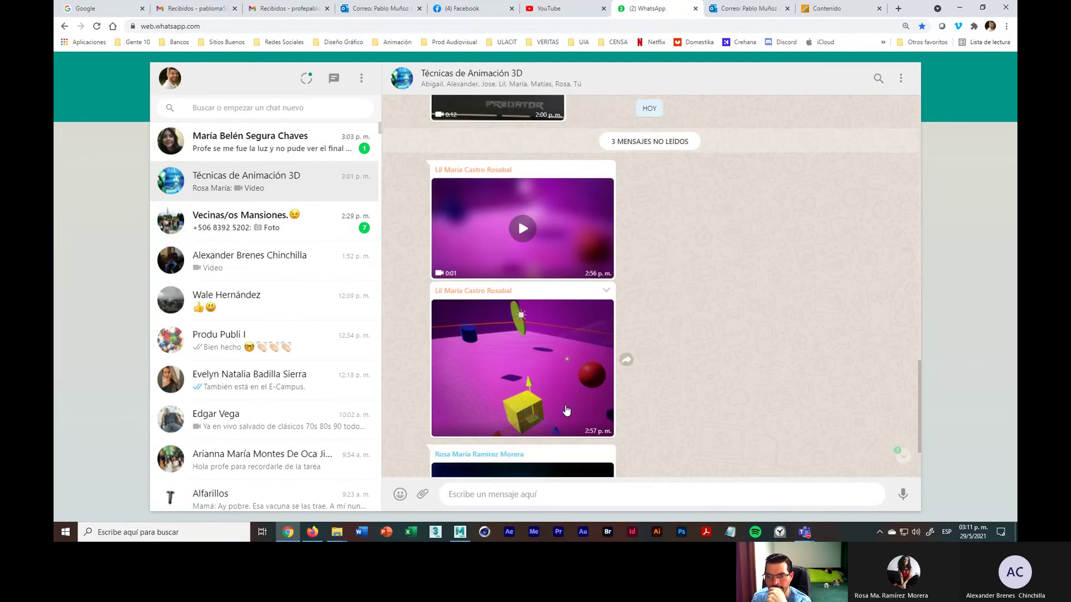
{"action": "left_click", "coordinate": [529, 341]}
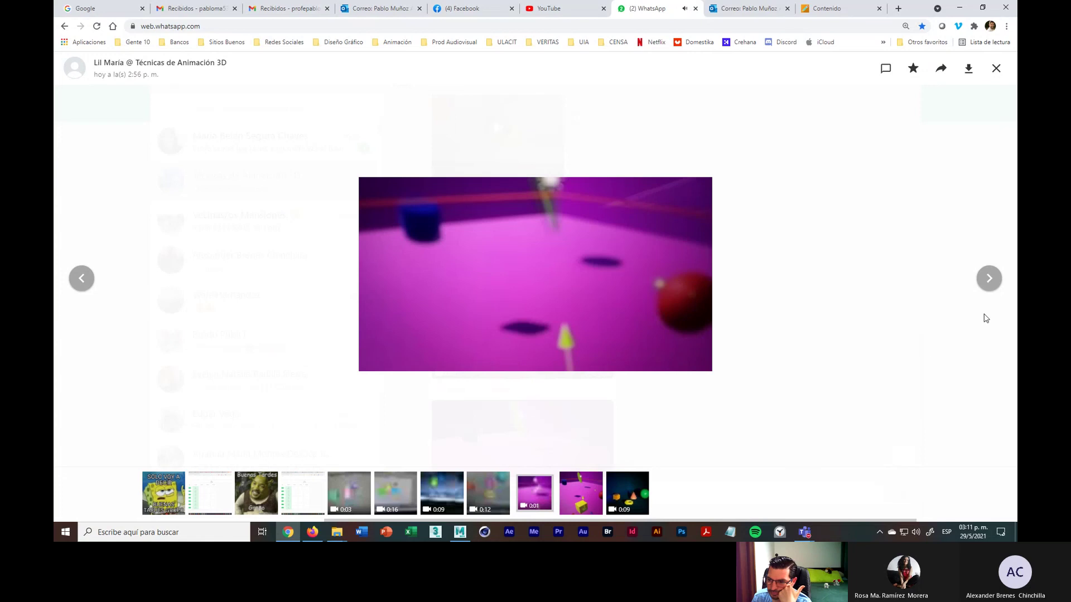
{"action": "left_click", "coordinate": [986, 277]}
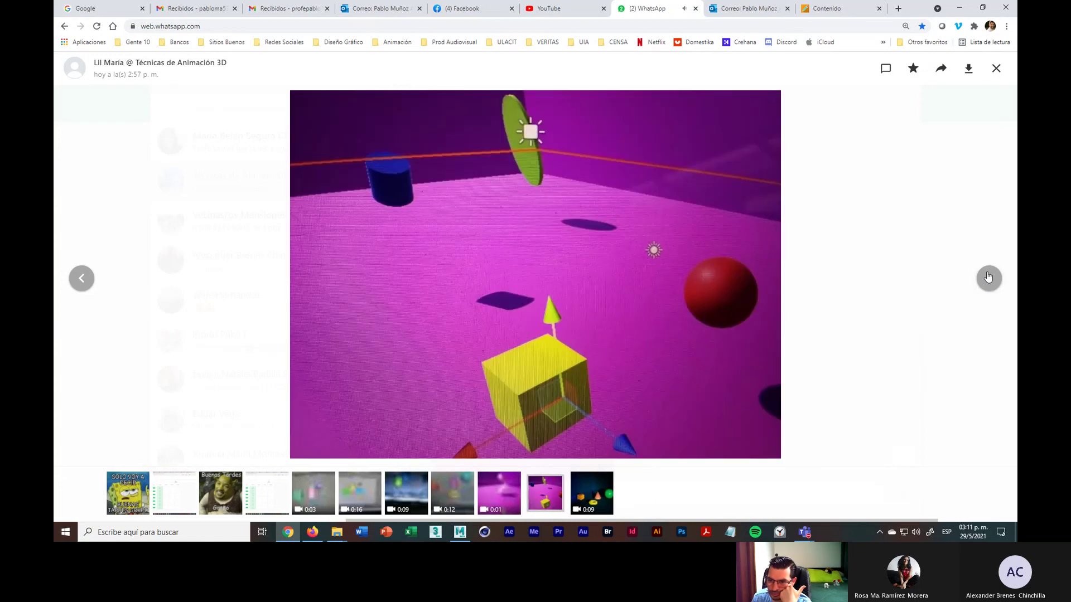
{"action": "left_click", "coordinate": [989, 279]}
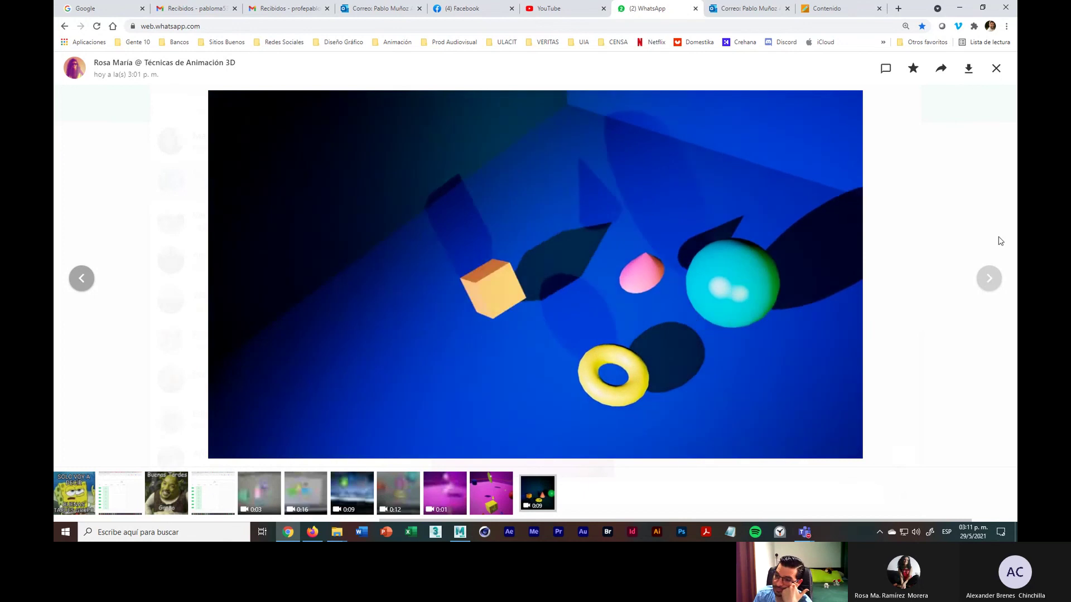
{"action": "left_click", "coordinate": [996, 69]}
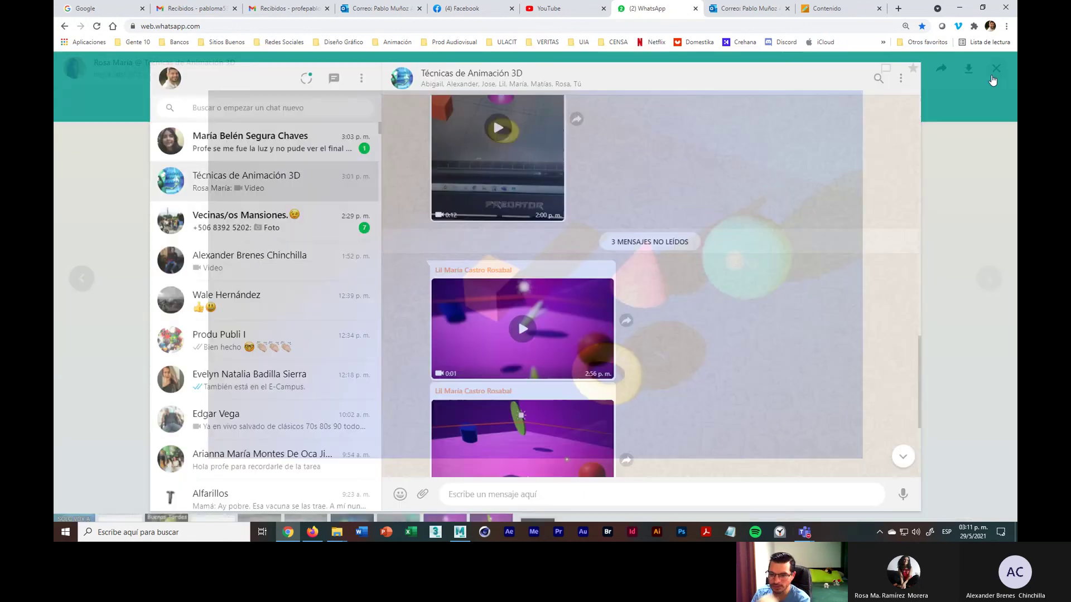
Attach Video 1.mov from the Downloads folder and send it to the Técnicas de Animación 3D group
{"action": "left_click", "coordinate": [422, 494]}
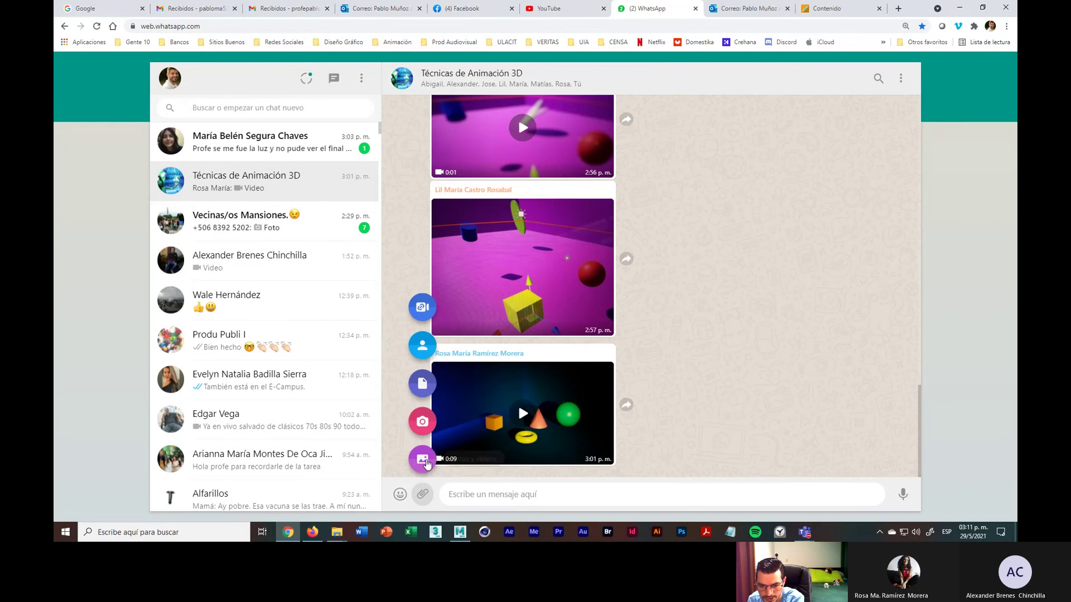
{"action": "left_click", "coordinate": [423, 459]}
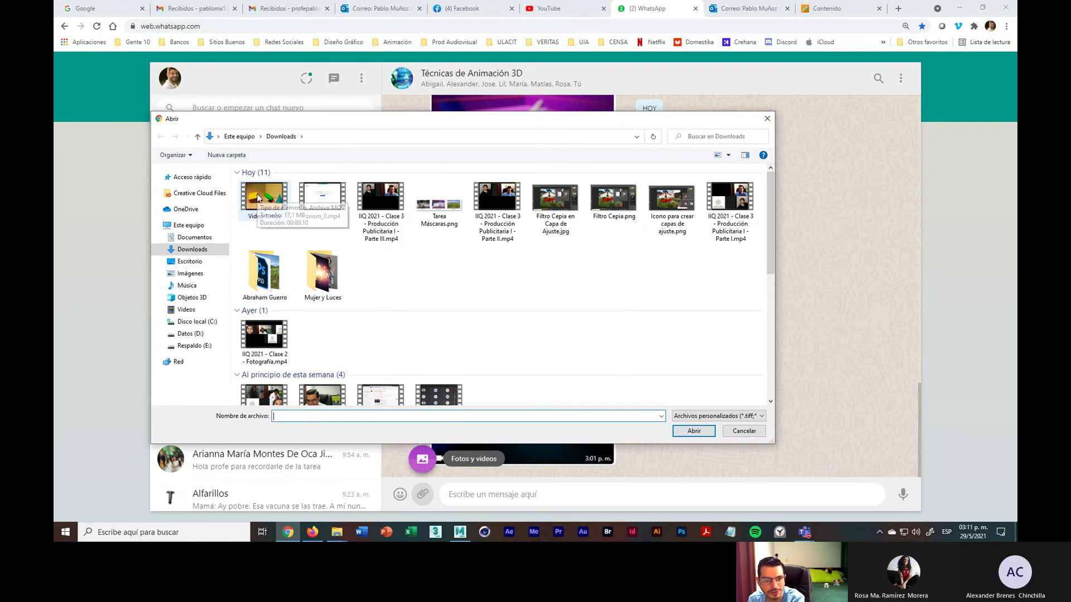
{"action": "left_click", "coordinate": [258, 198]}
{"action": "left_click", "coordinate": [694, 433]}
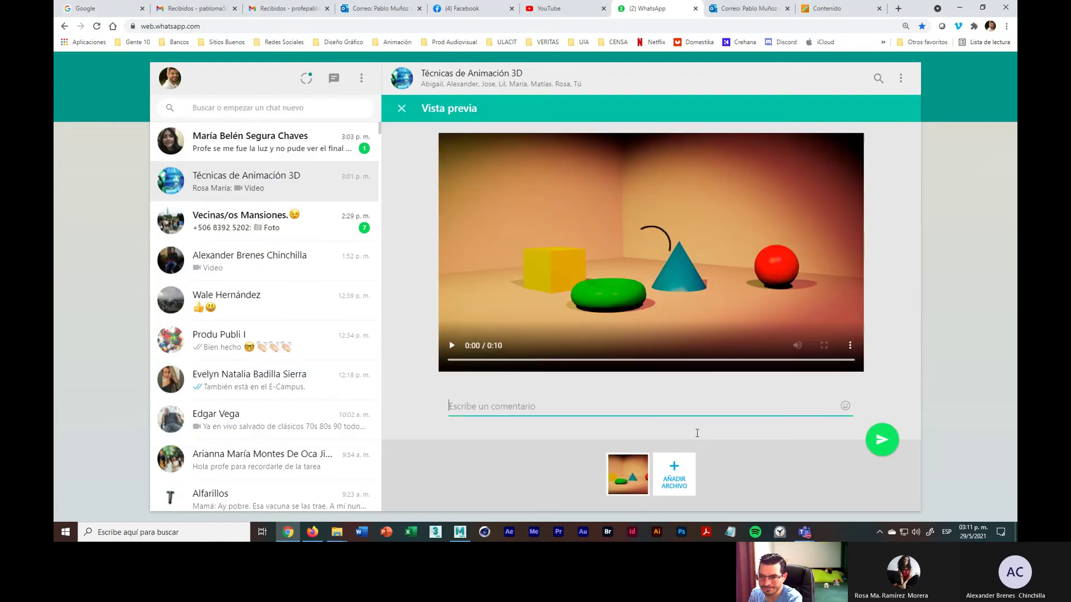
{"action": "left_click", "coordinate": [882, 441]}
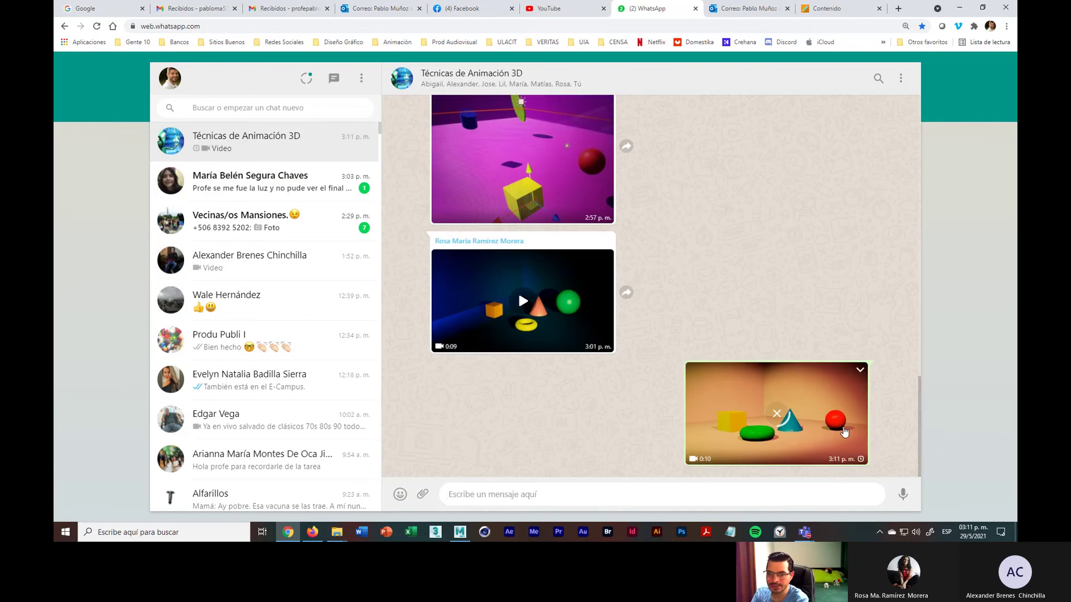
Switch back to YouTube Studio in Firefox and open the account options to reach the channel page
{"action": "left_click", "coordinate": [288, 532]}
{"action": "left_click", "coordinate": [314, 532]}
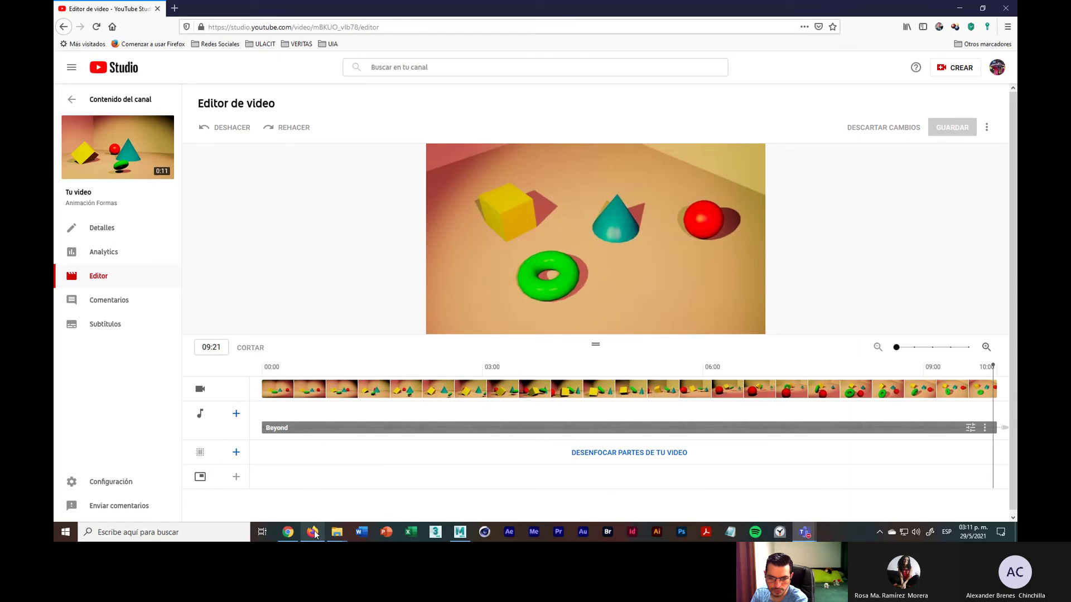
{"action": "left_click", "coordinate": [997, 69]}
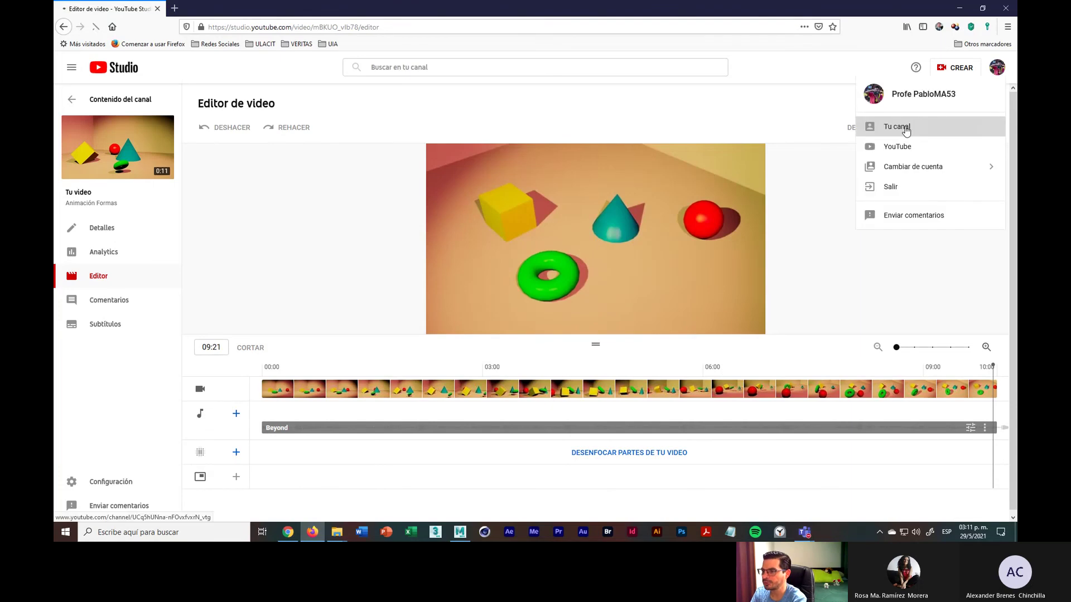